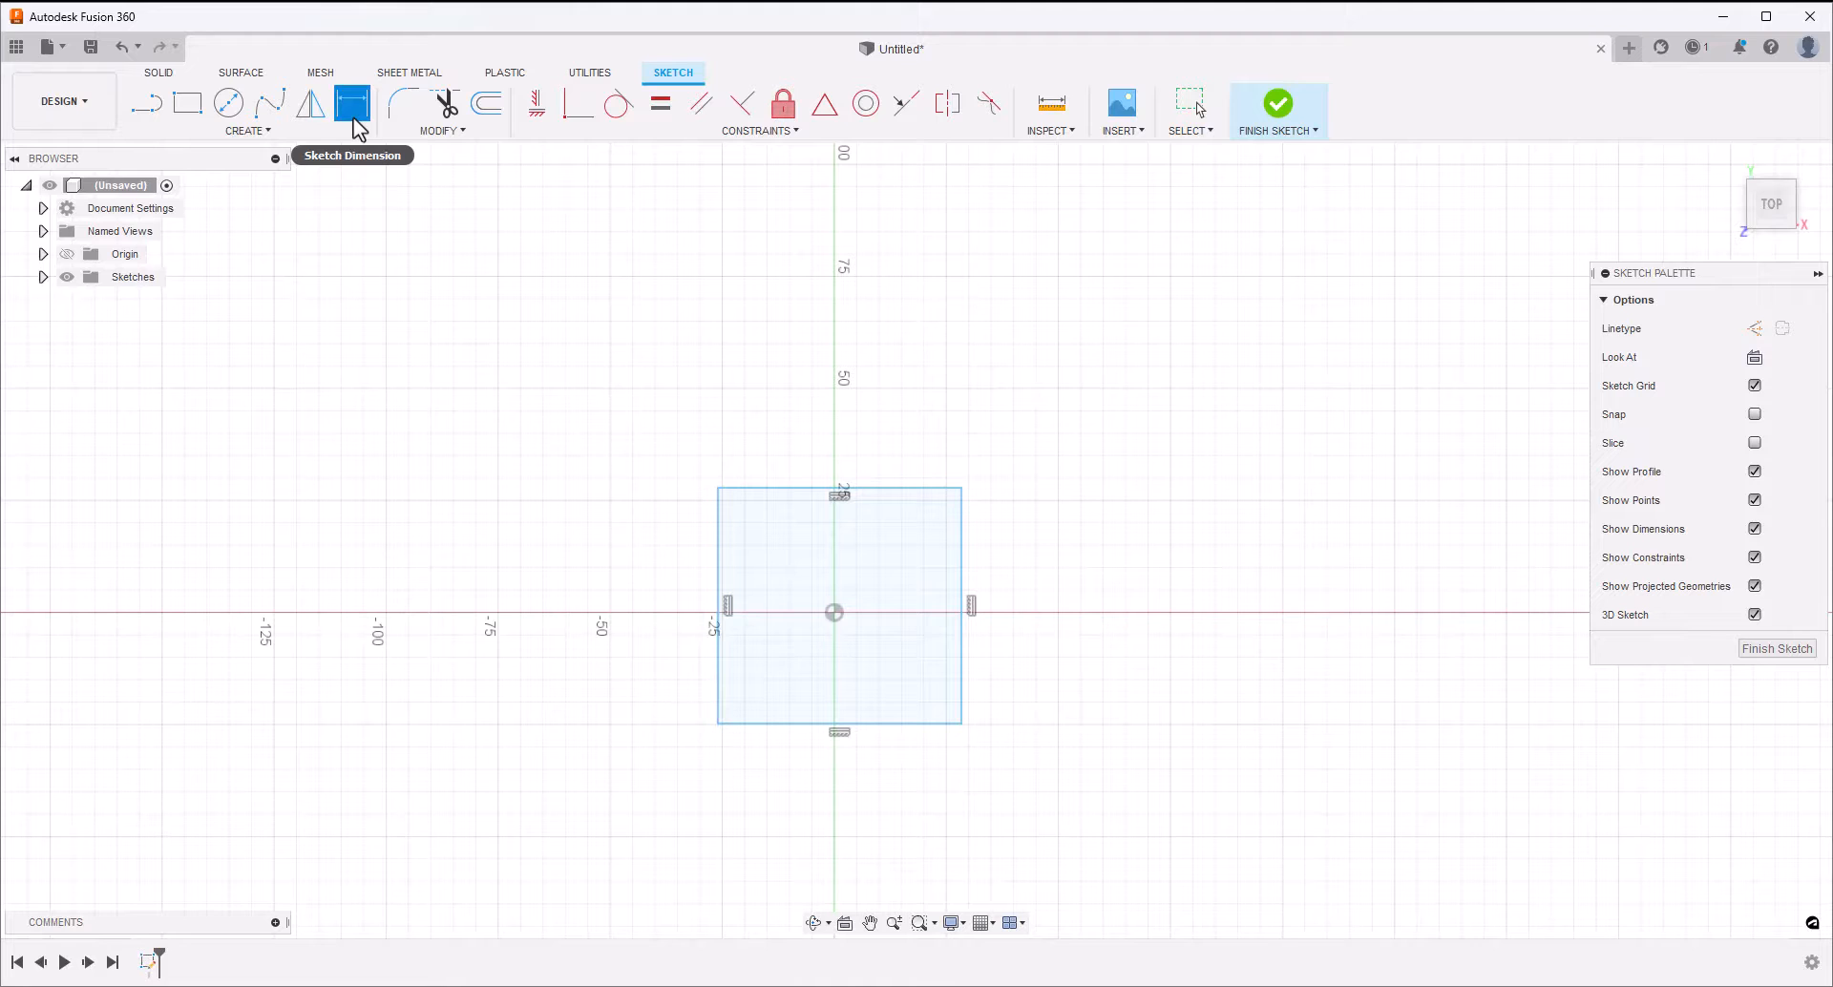
Dimension the distance between the rectangle's upper and lower edges and set it to 60 mm
left_click(781, 487)
left_click(795, 723)
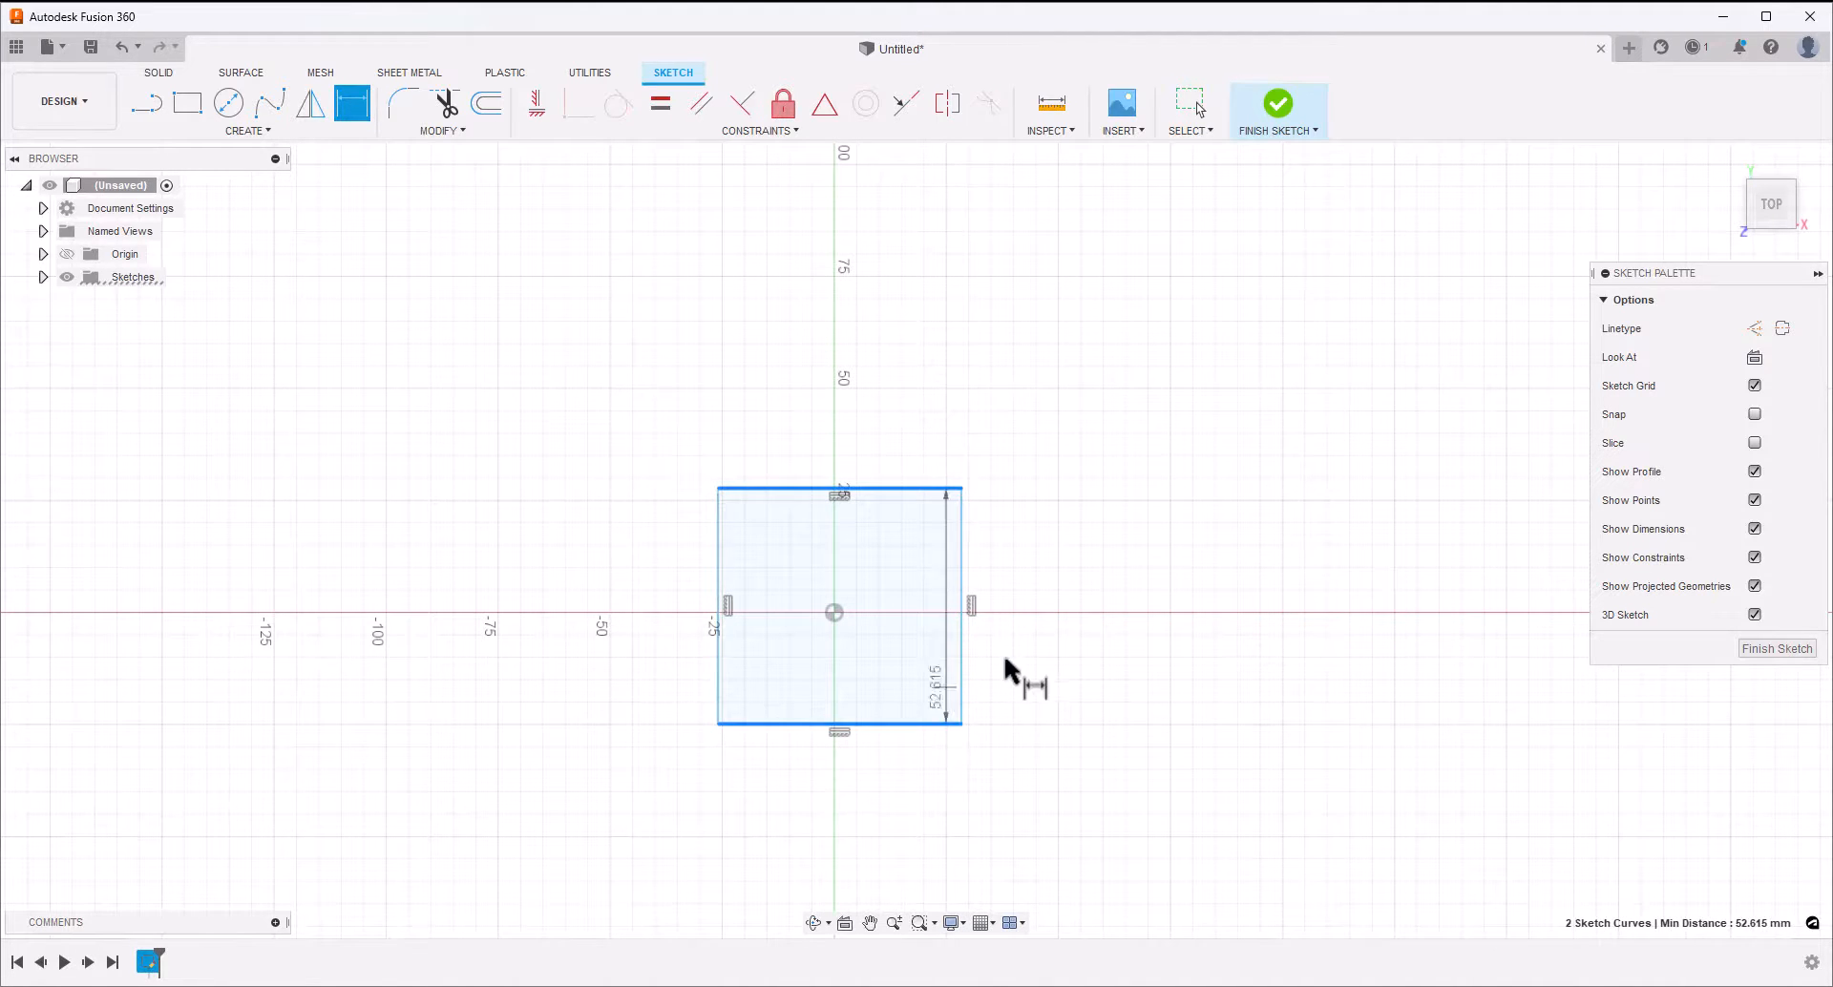
left_click(1041, 657)
type("60")
key("Return")
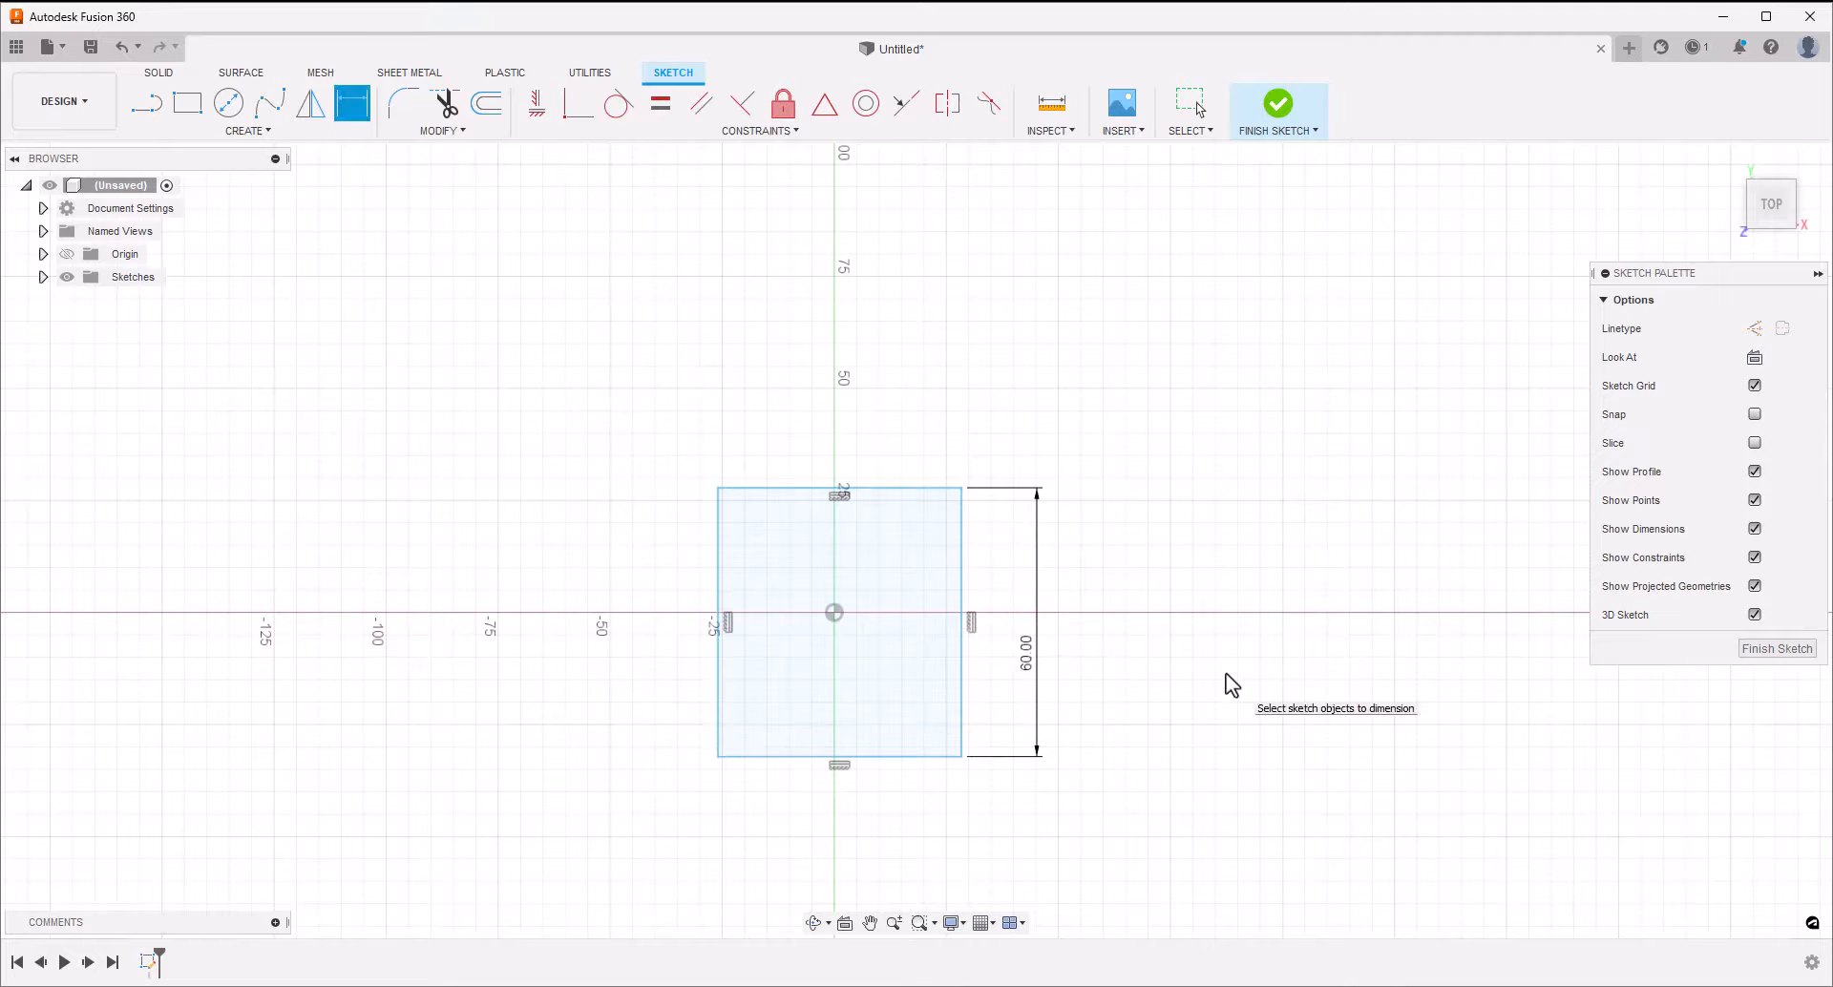
Dimension the rectangle's width between its two vertical sides and set it to 60 mm
left_click(718, 541)
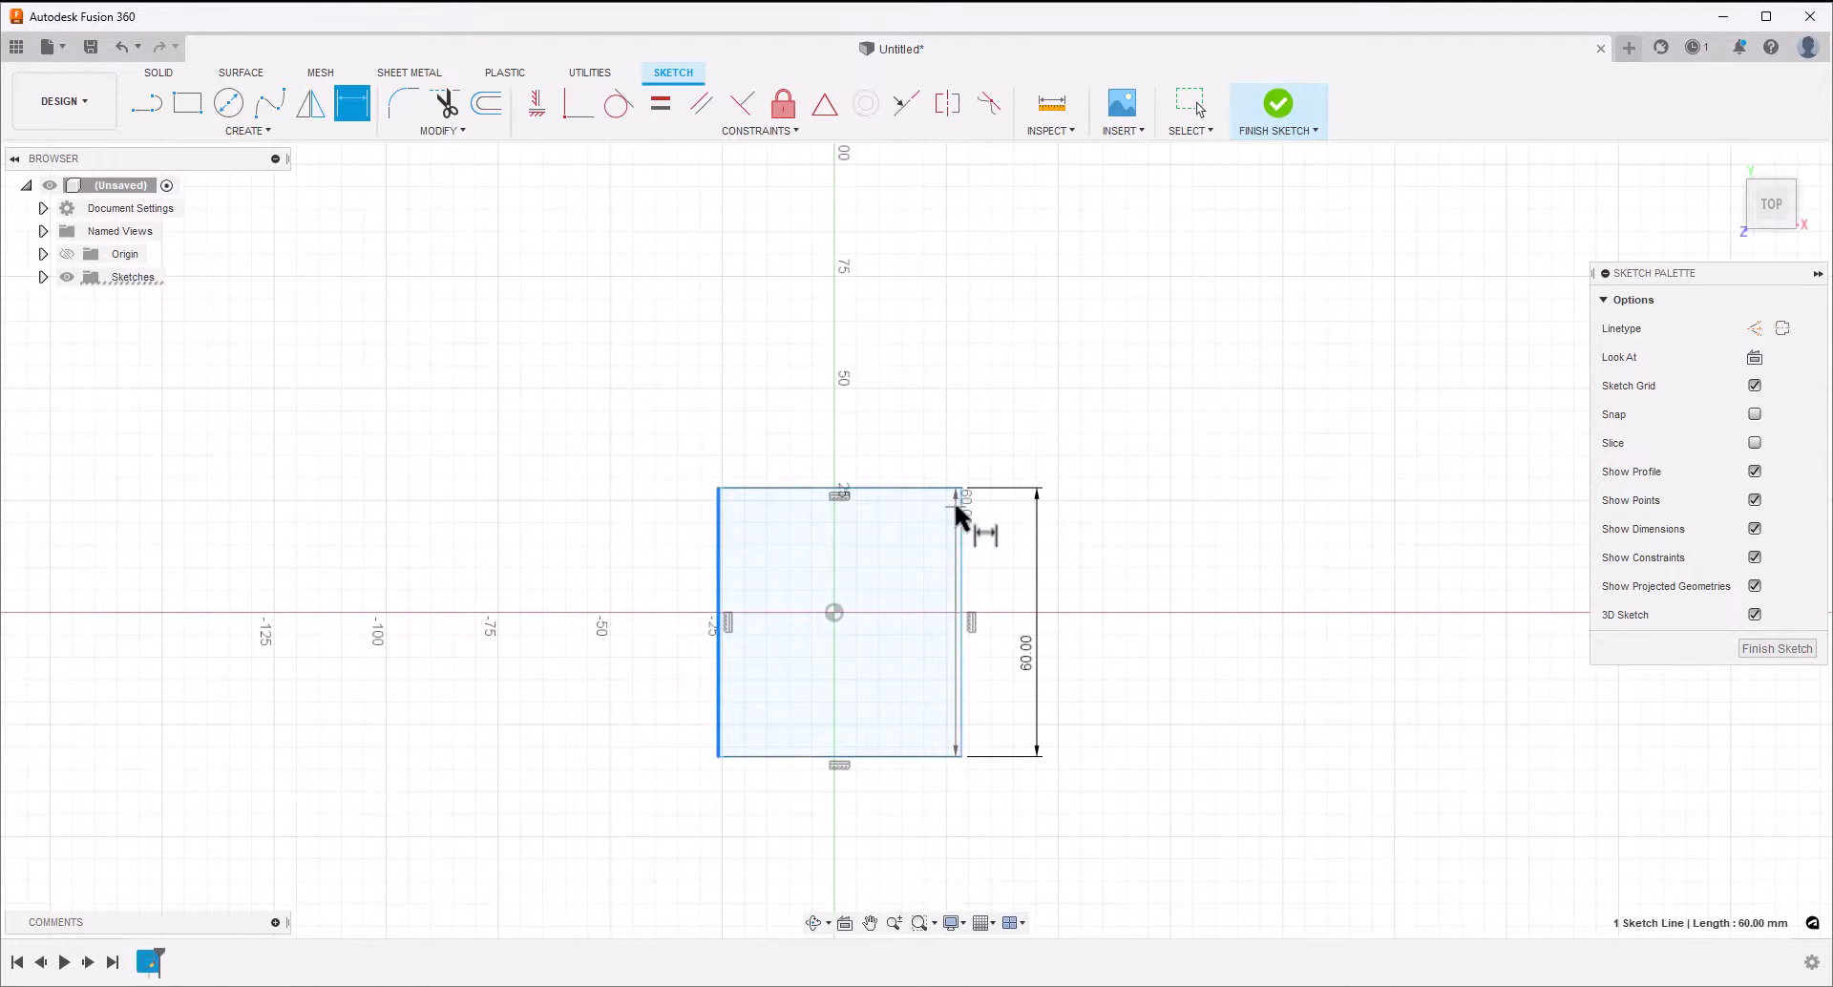
left_click(963, 510)
left_click(993, 397)
type("60")
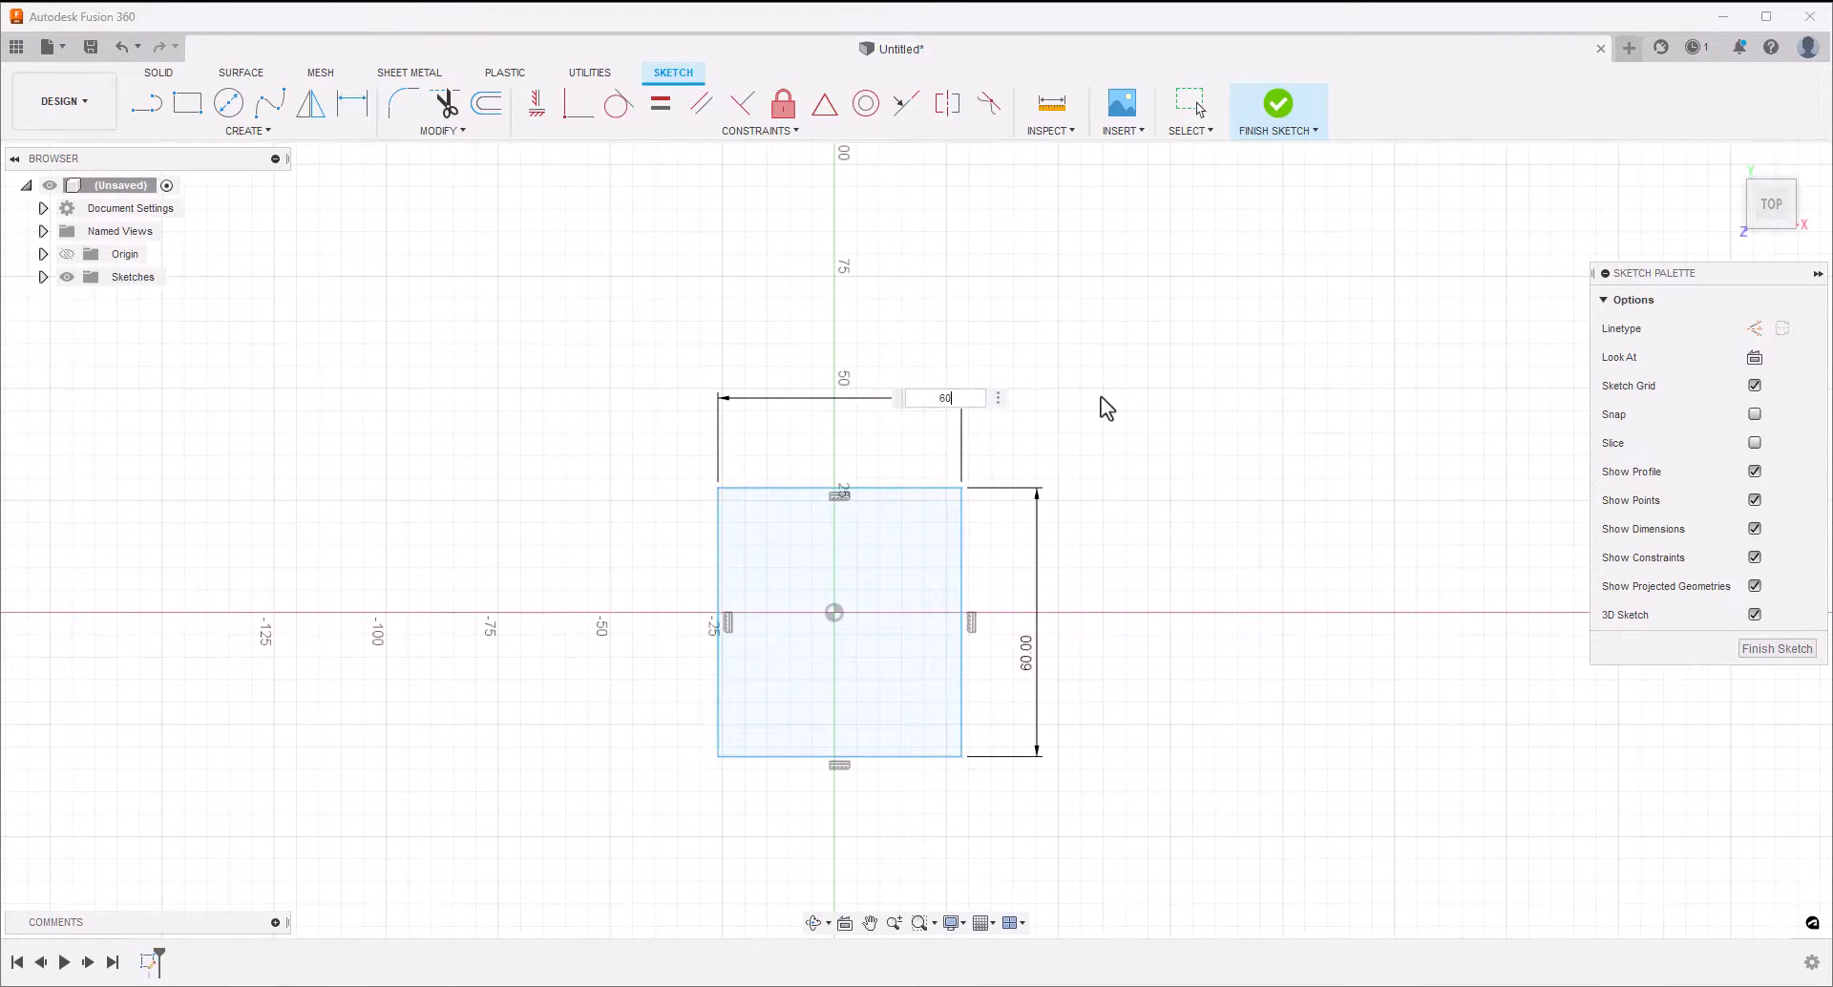
key("Return")
Dimension the horizontal distance from the origin to the square's right side as 30 mm
left_click(834, 613)
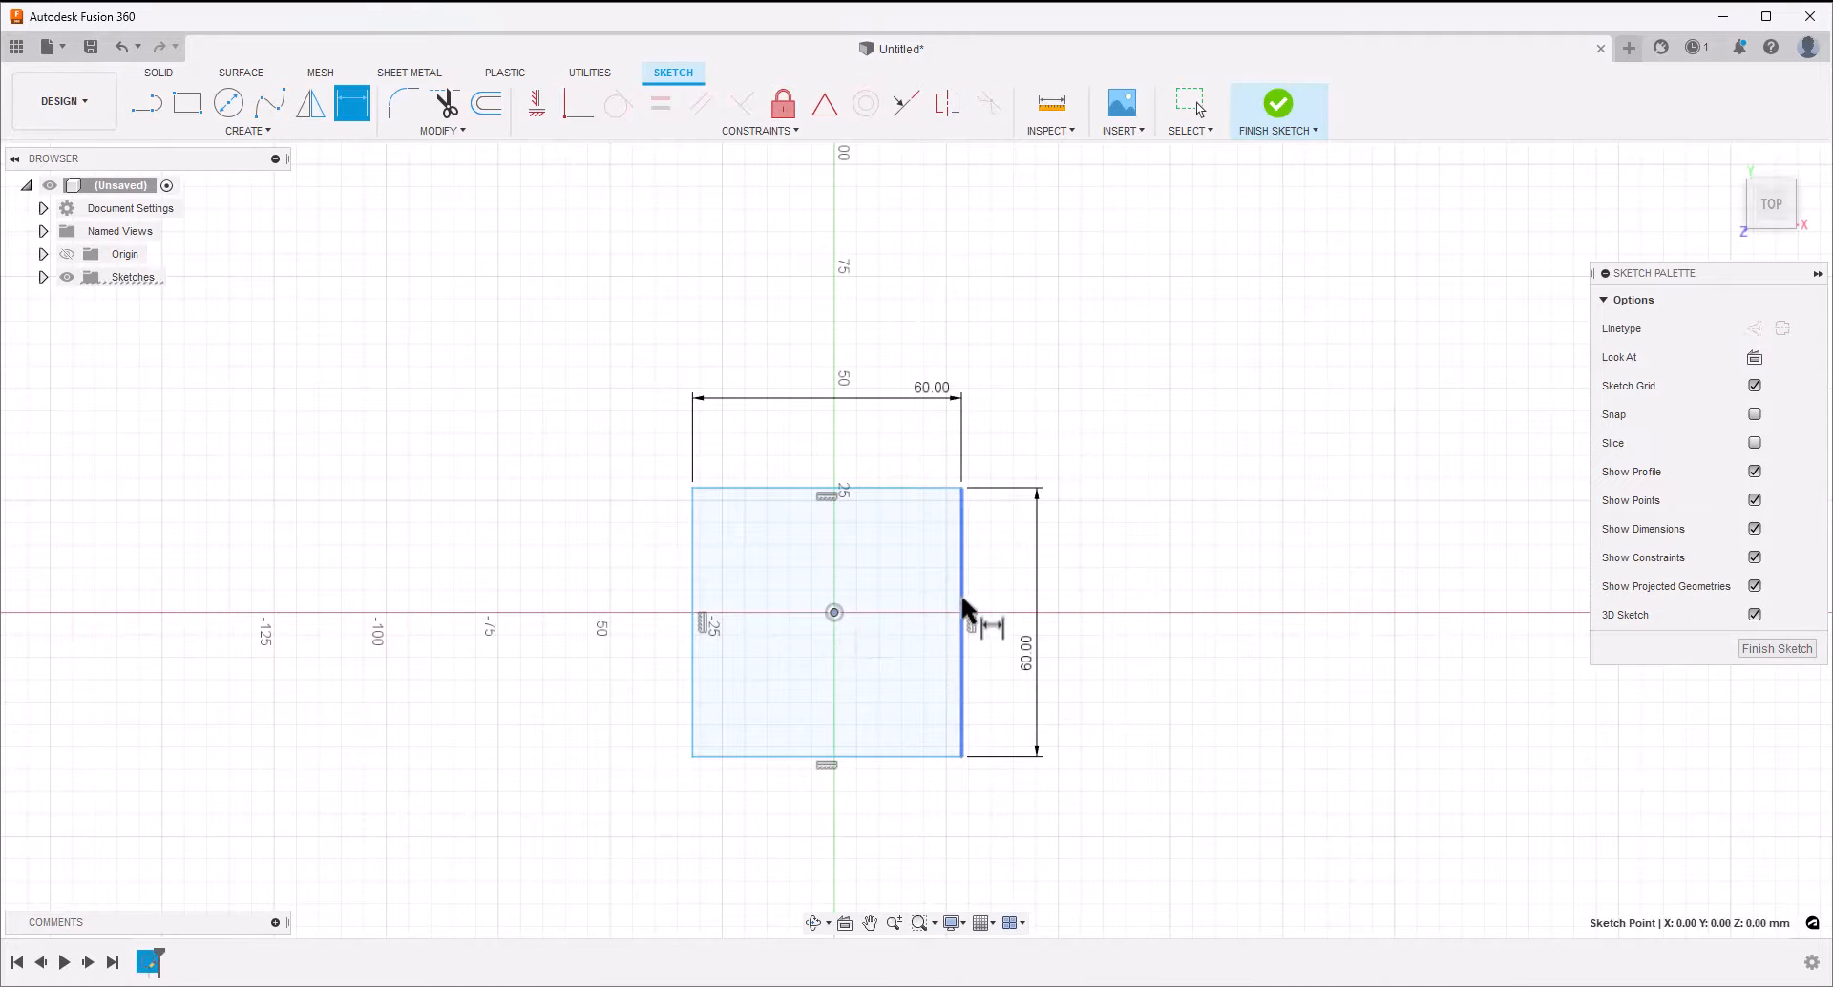
left_click(962, 614)
left_click(890, 819)
type("30")
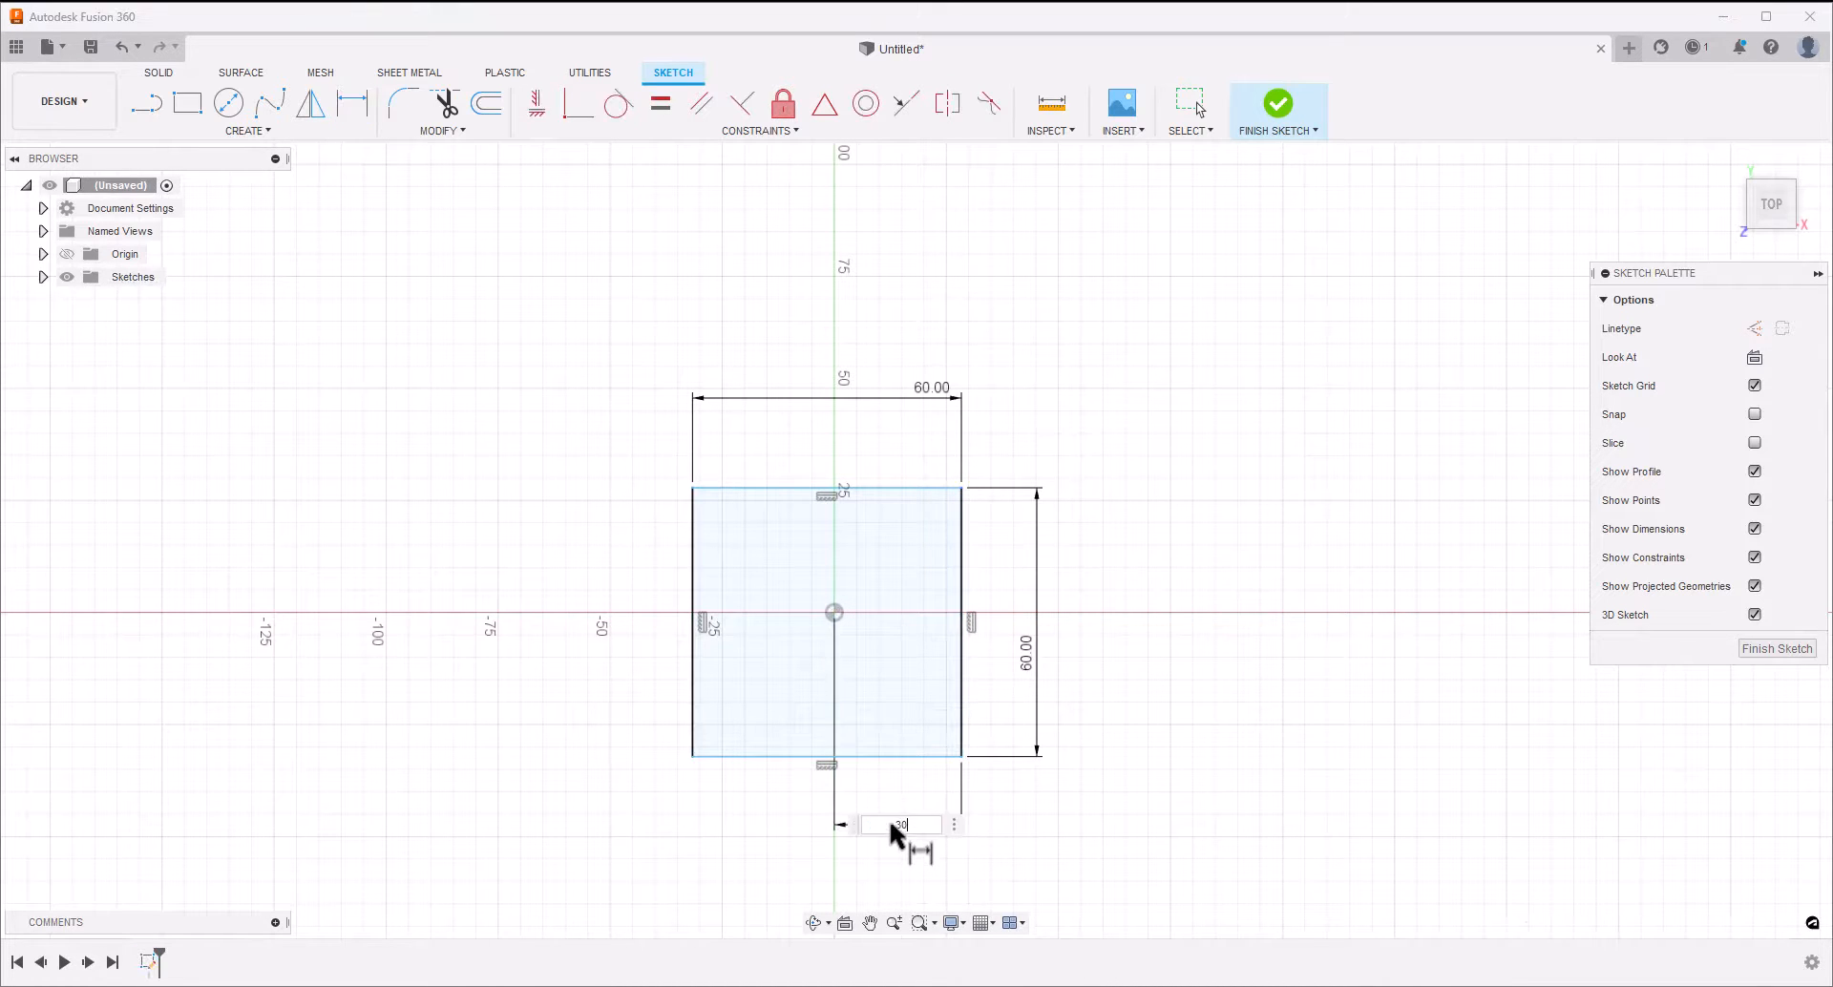
key("Return")
Dimension the vertical distance from the origin to the square's upper edge as 30 mm
left_click(834, 613)
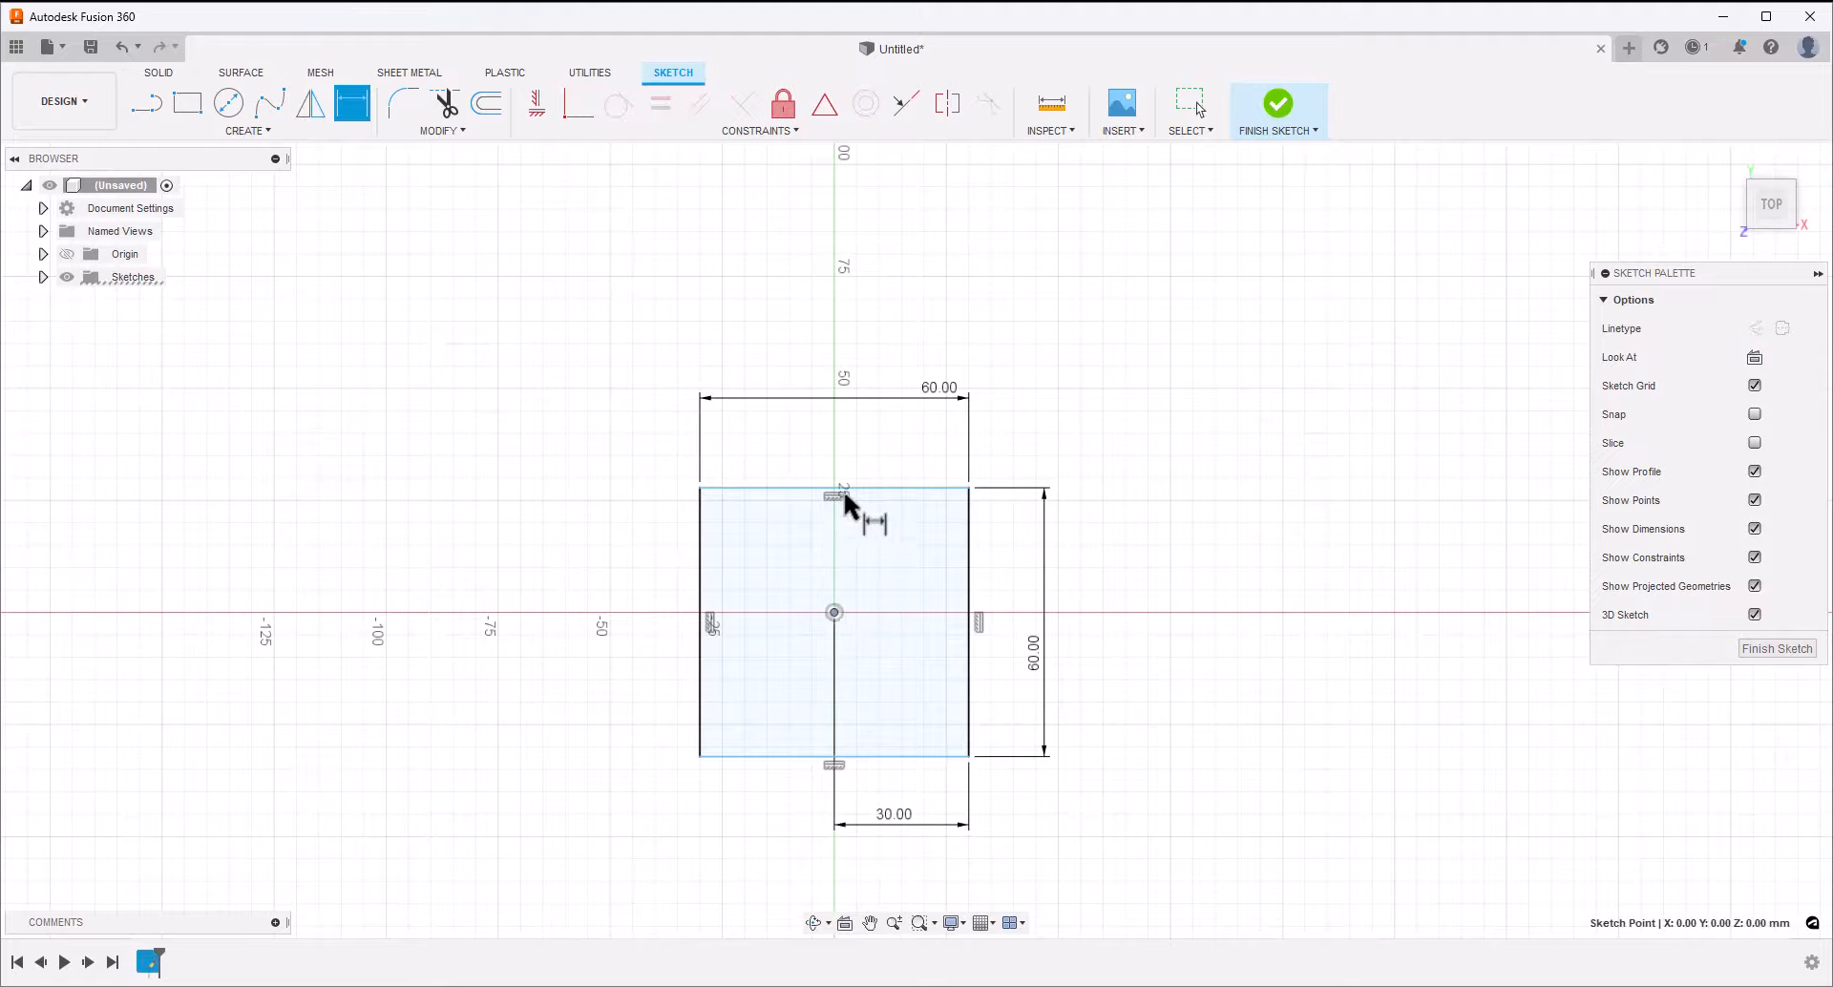
left_click(836, 489)
left_click(532, 573)
type("30")
key("Return")
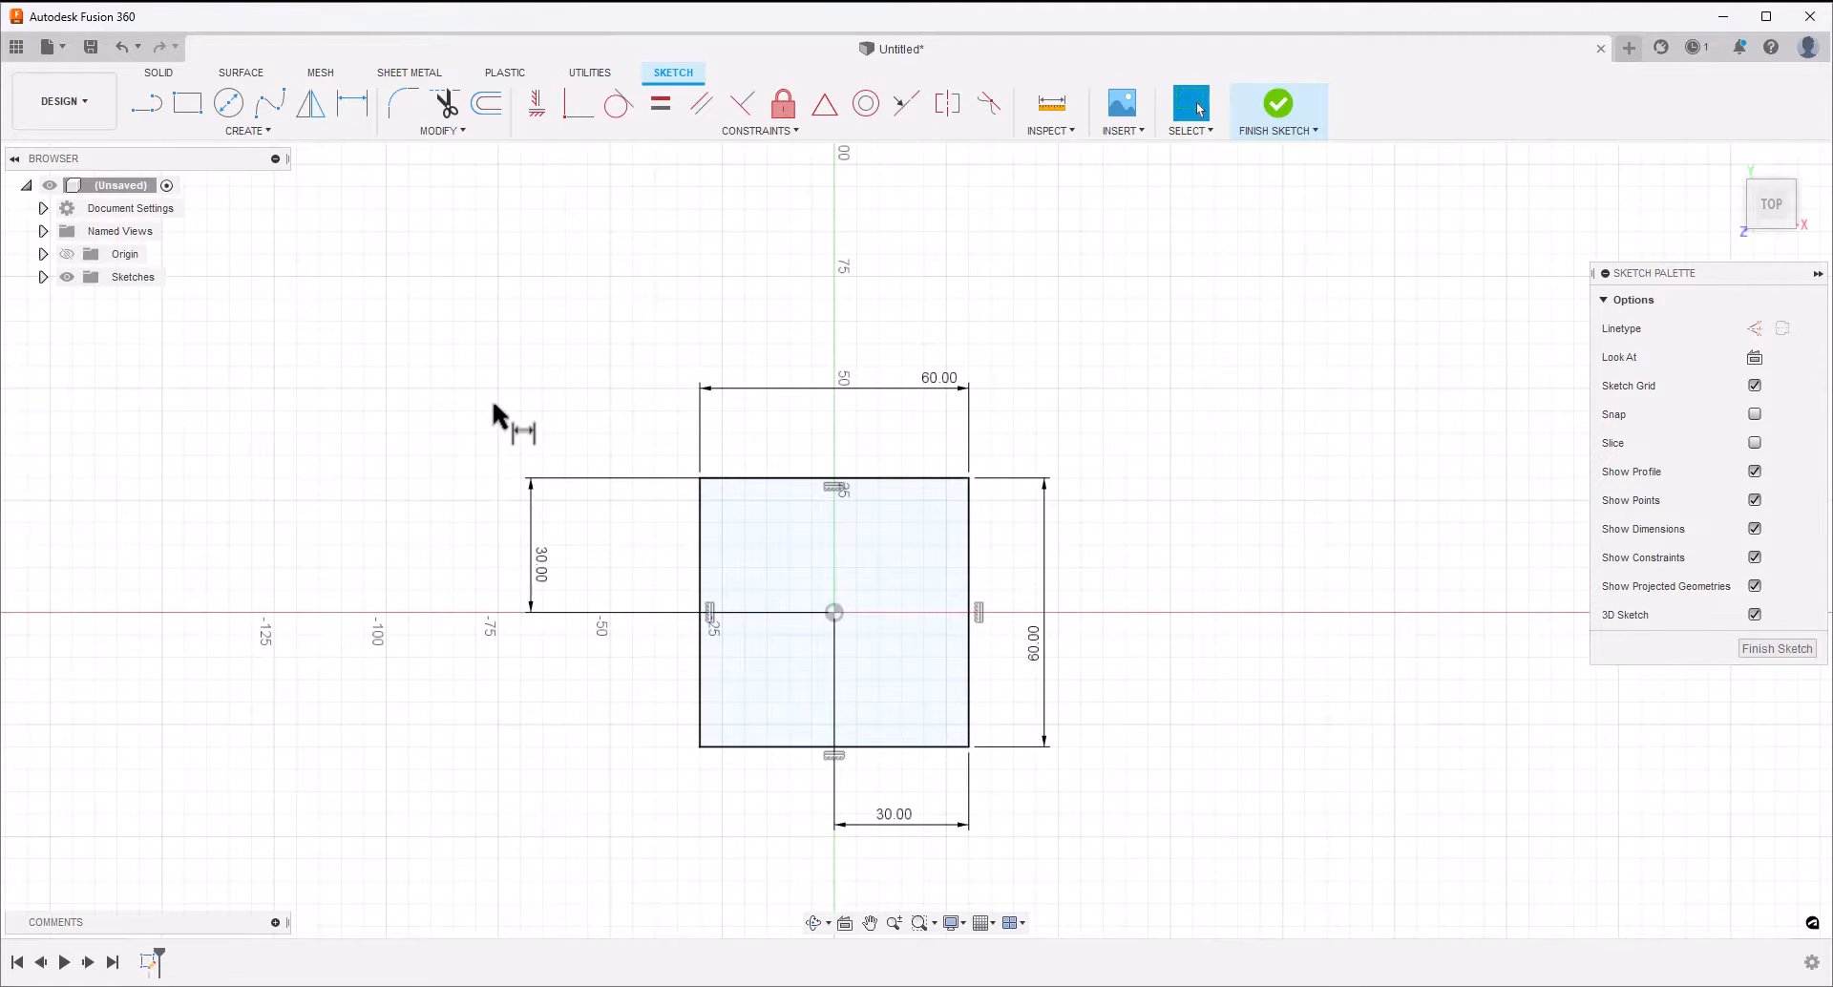
Check the default units for new designs in the preferences and leave without making changes
left_click(1805, 52)
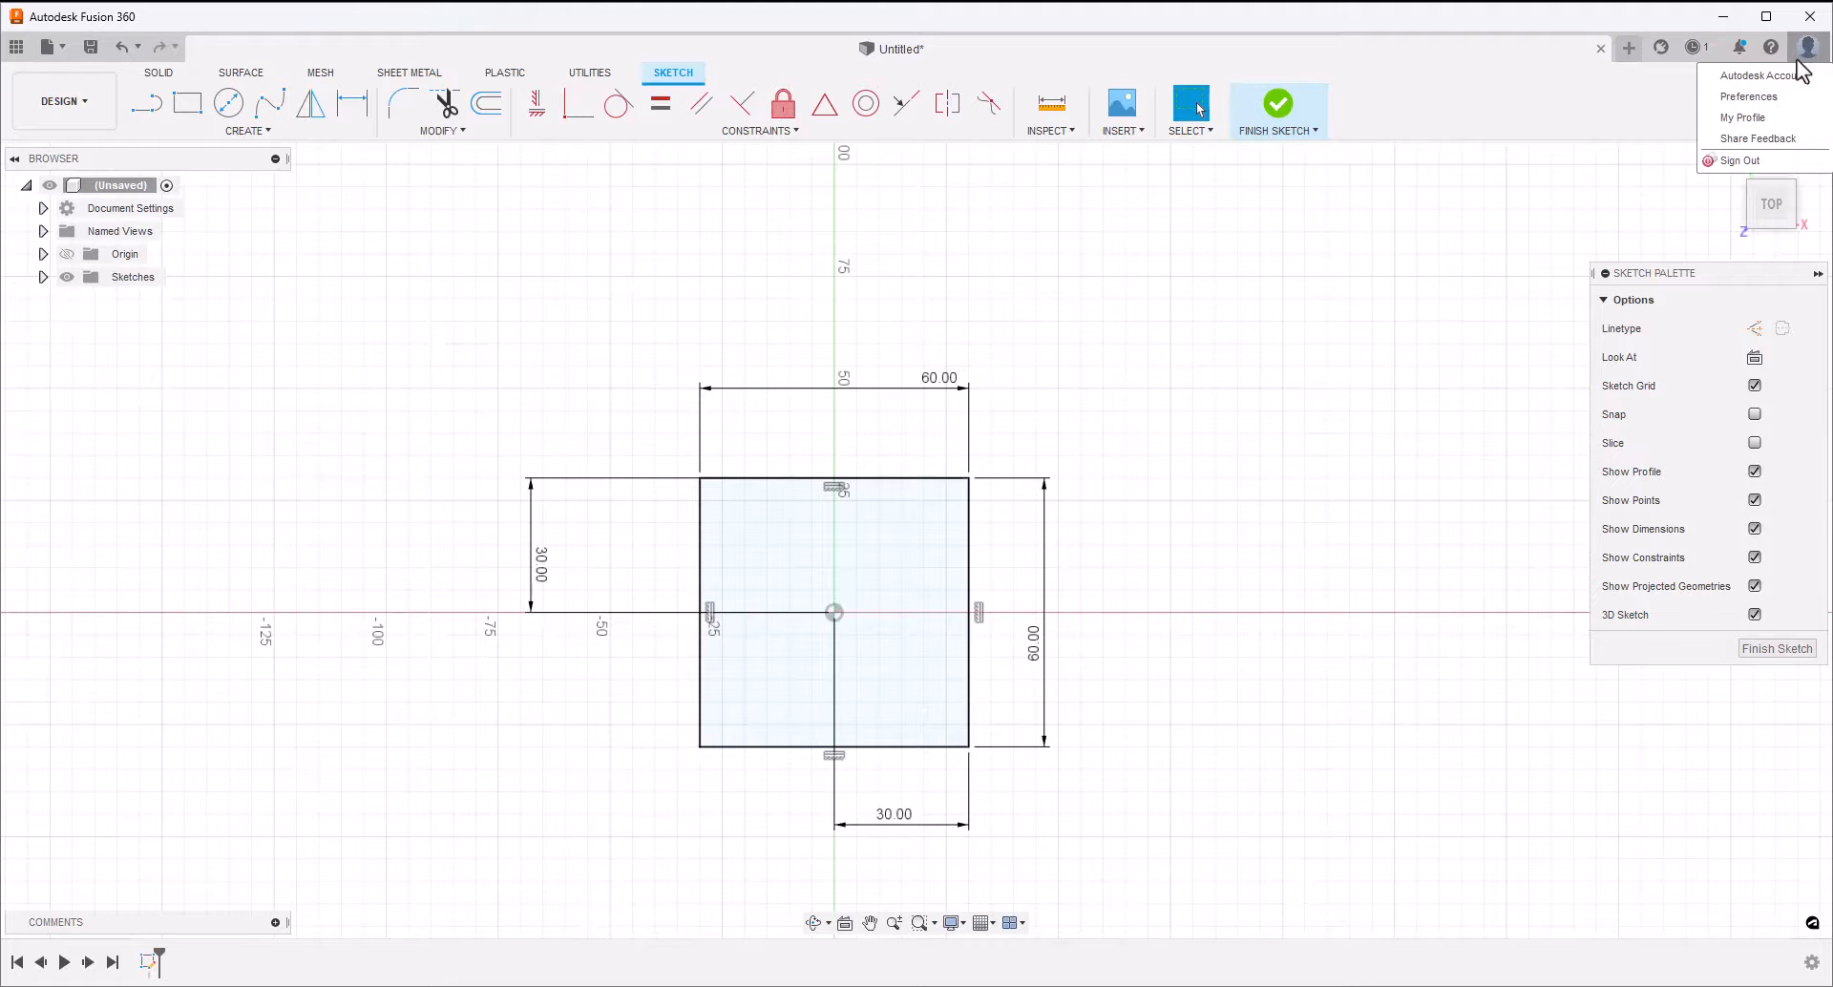
left_click(1751, 99)
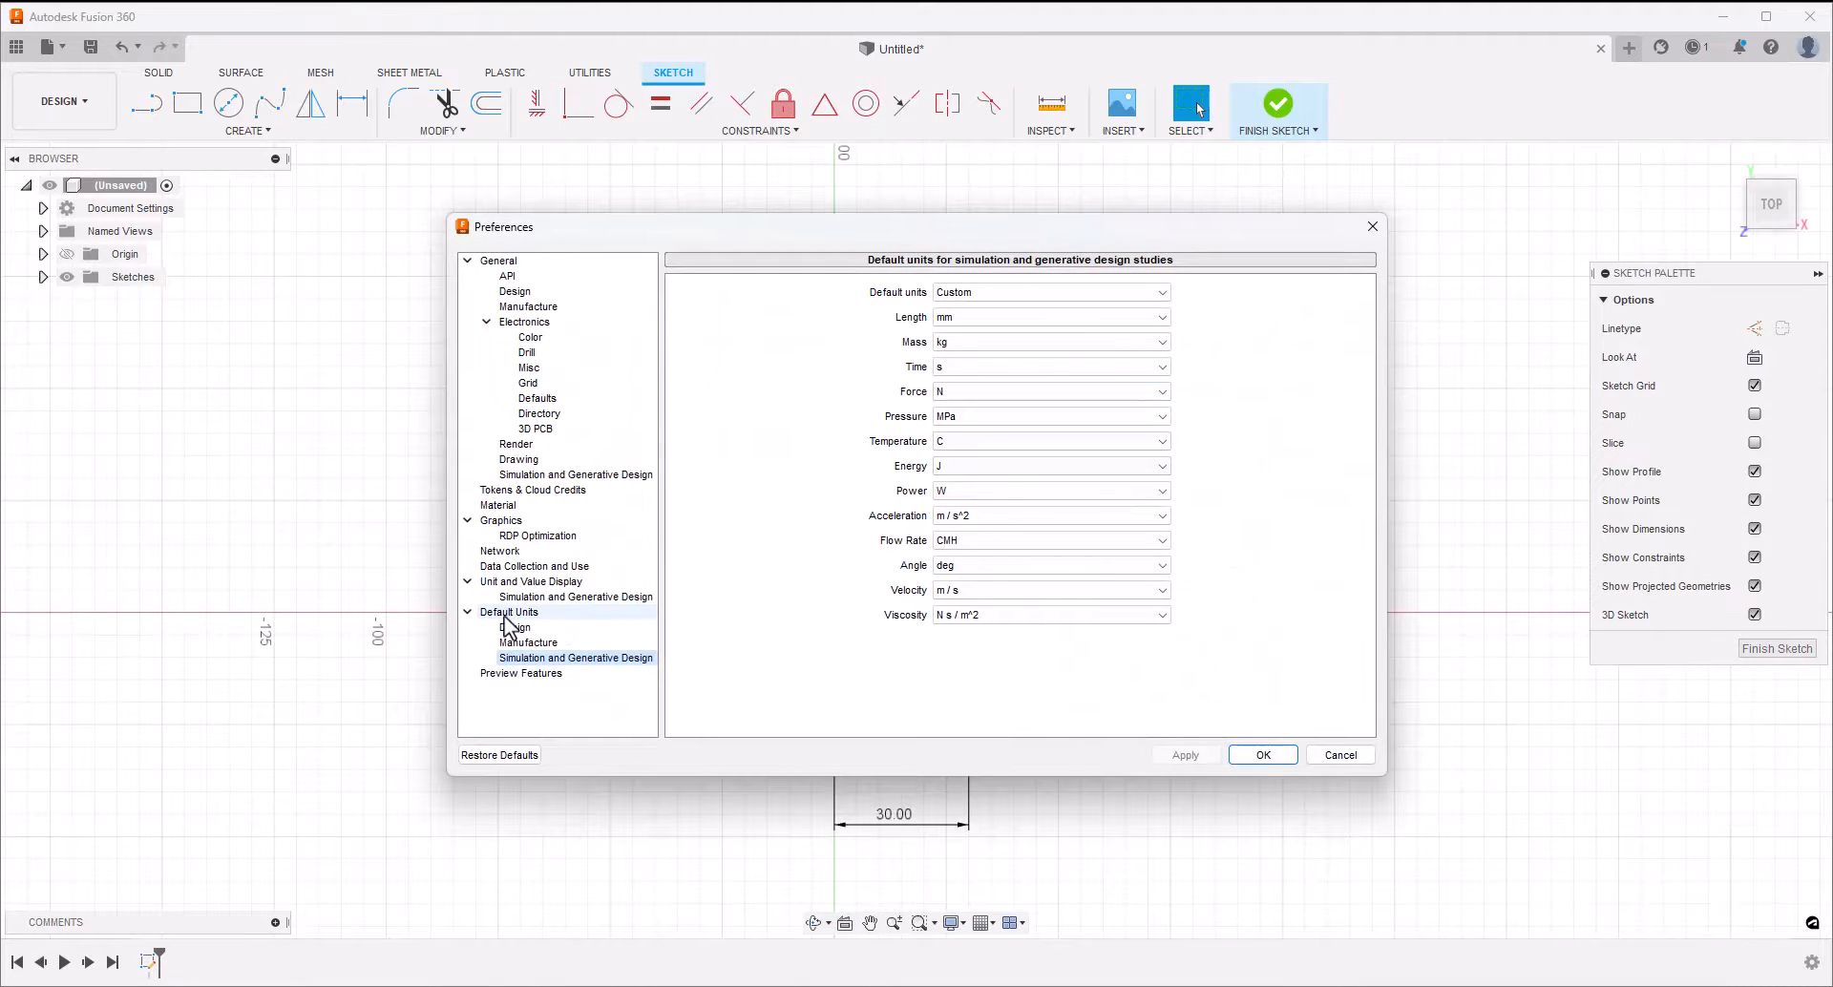
left_click(504, 629)
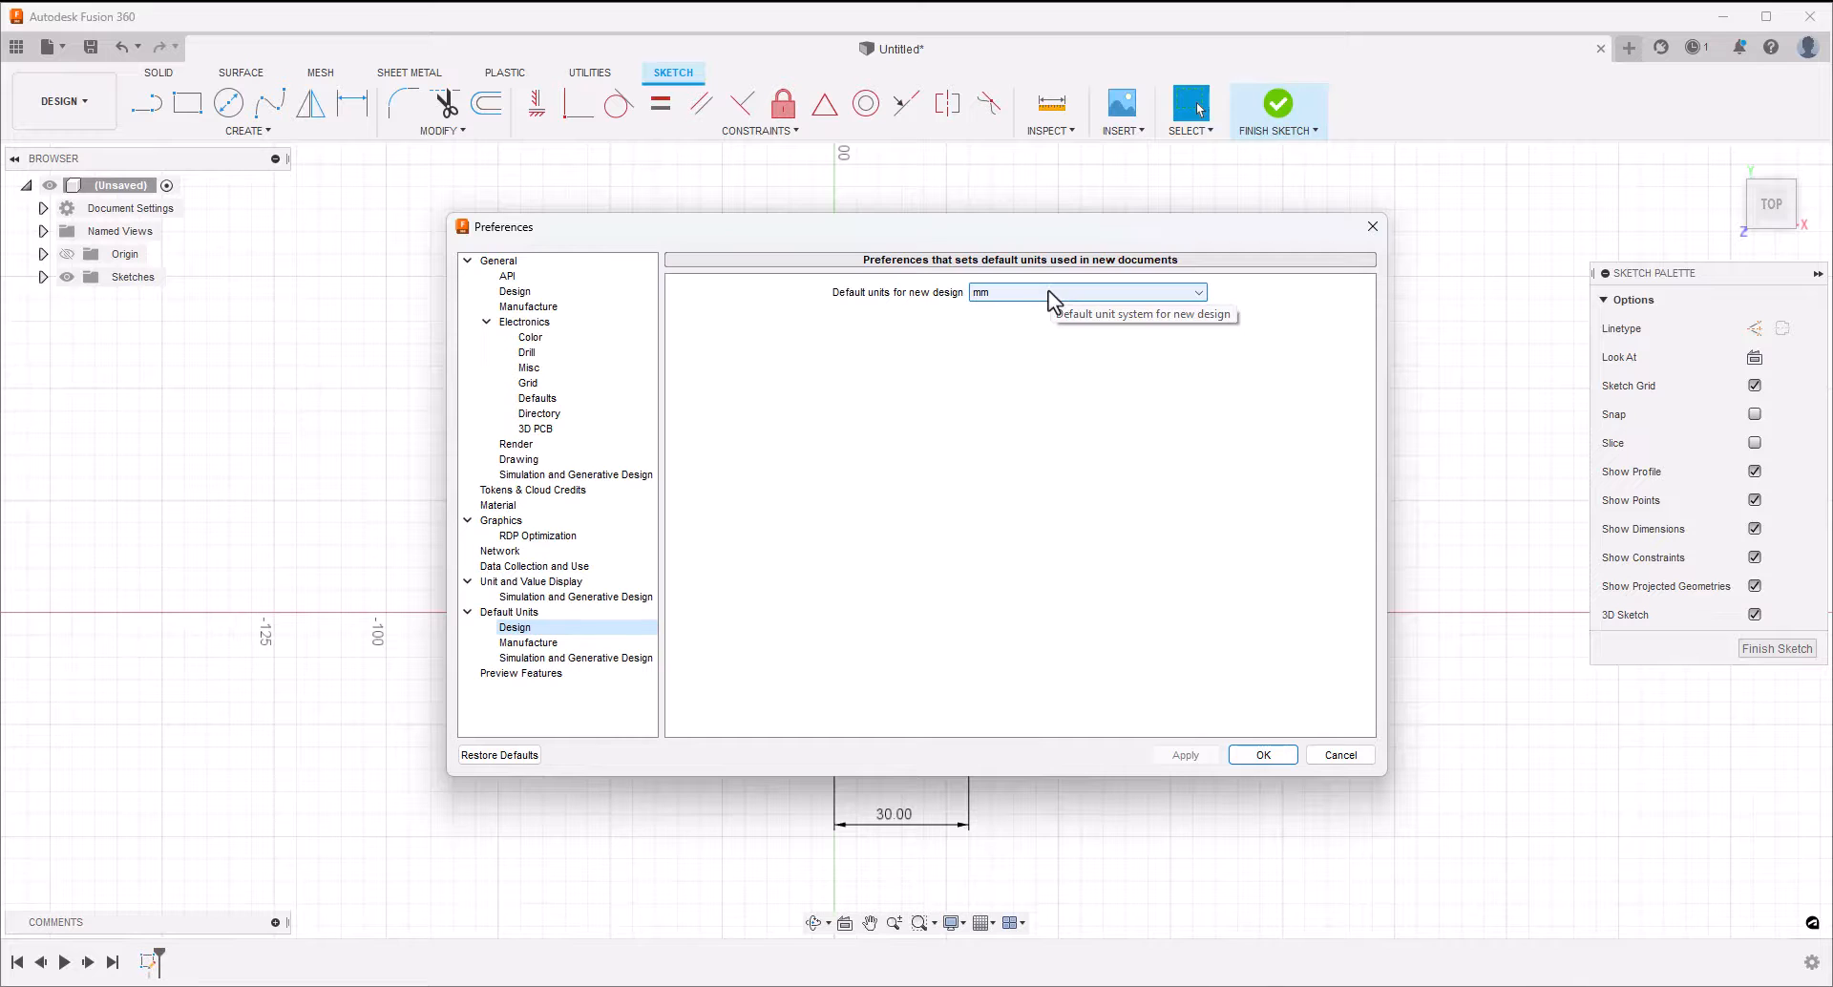
left_click(1349, 756)
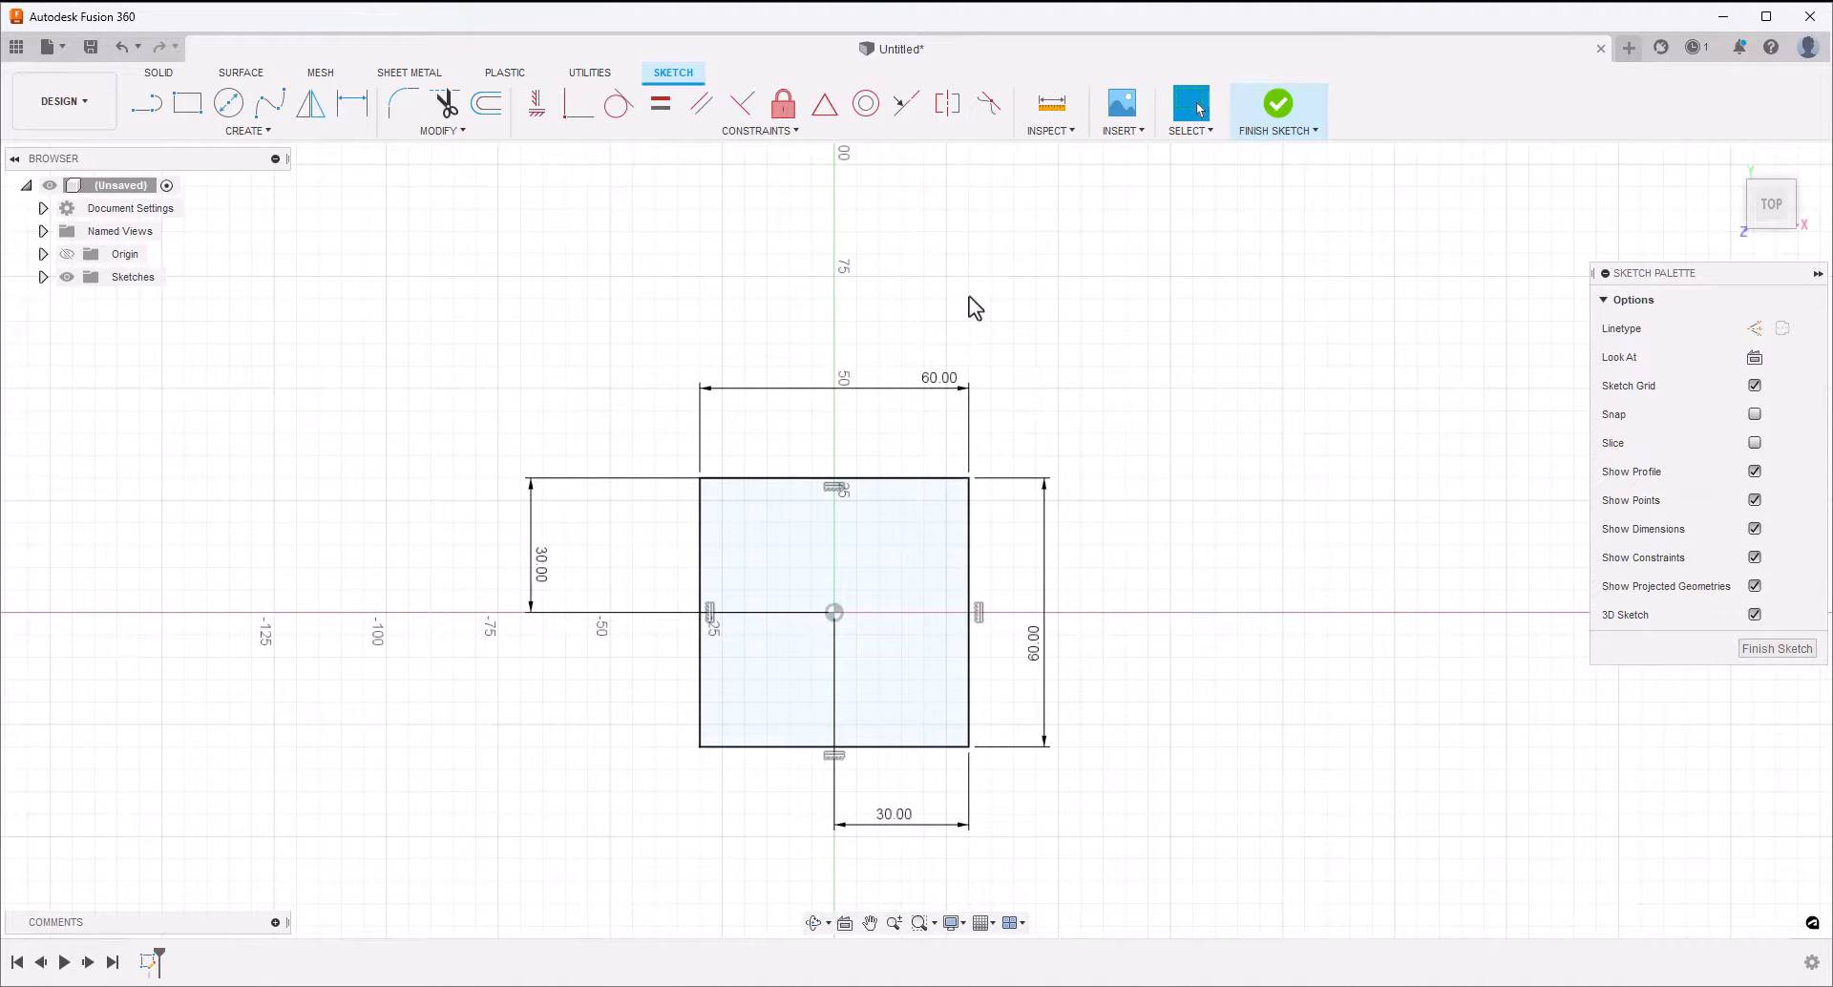
Finish the sketch and extrude the square profile 20 mm as a new body with a 10-degree taper angle
left_click(1274, 112)
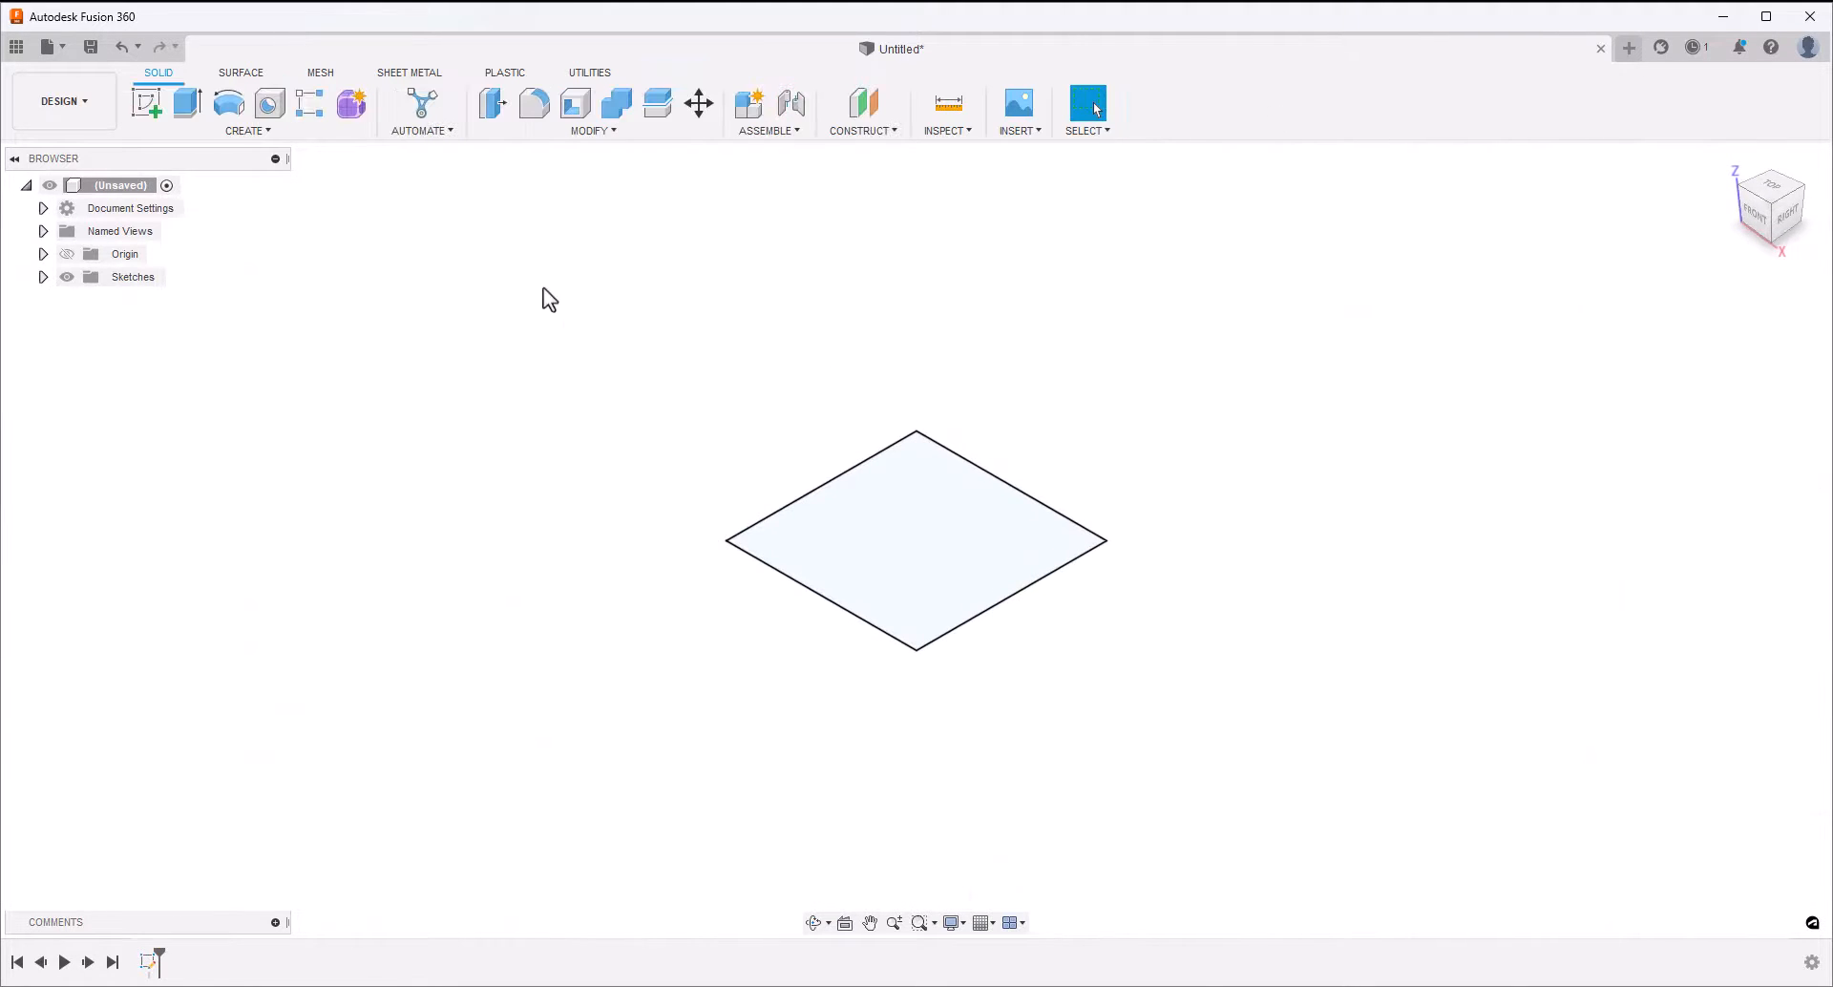
left_click(187, 102)
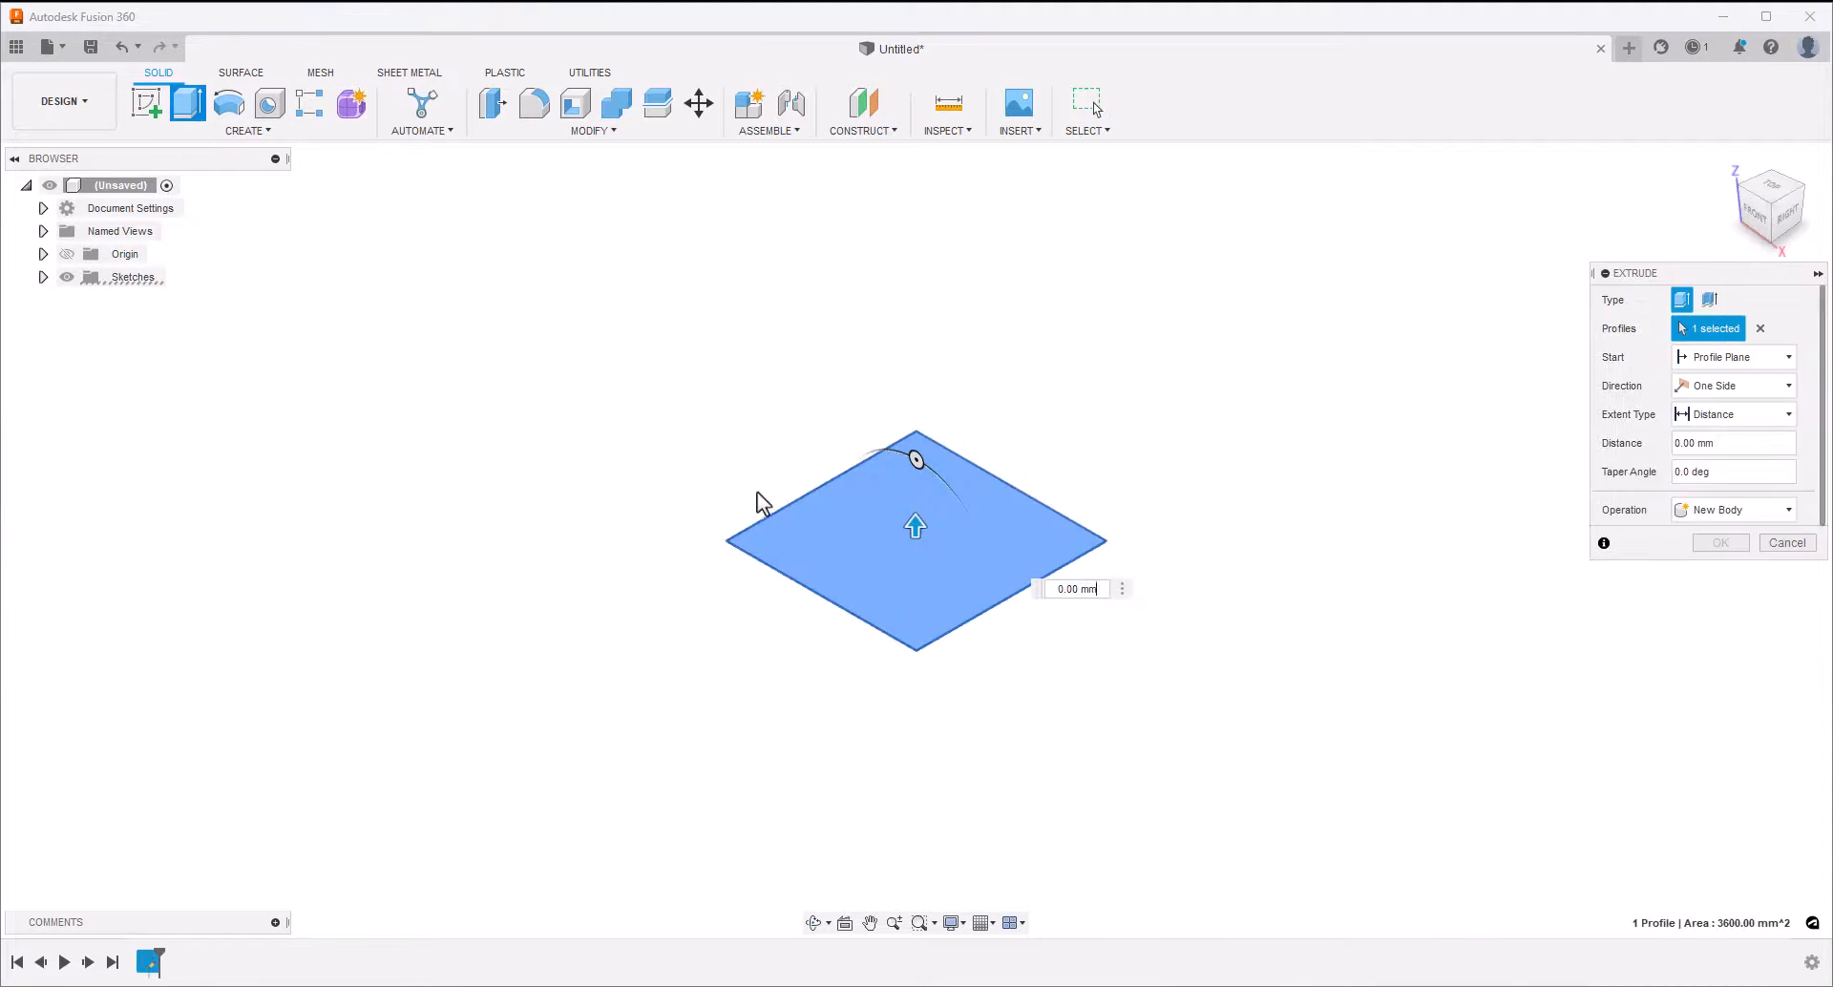
left_click_drag(917, 524, 915, 471)
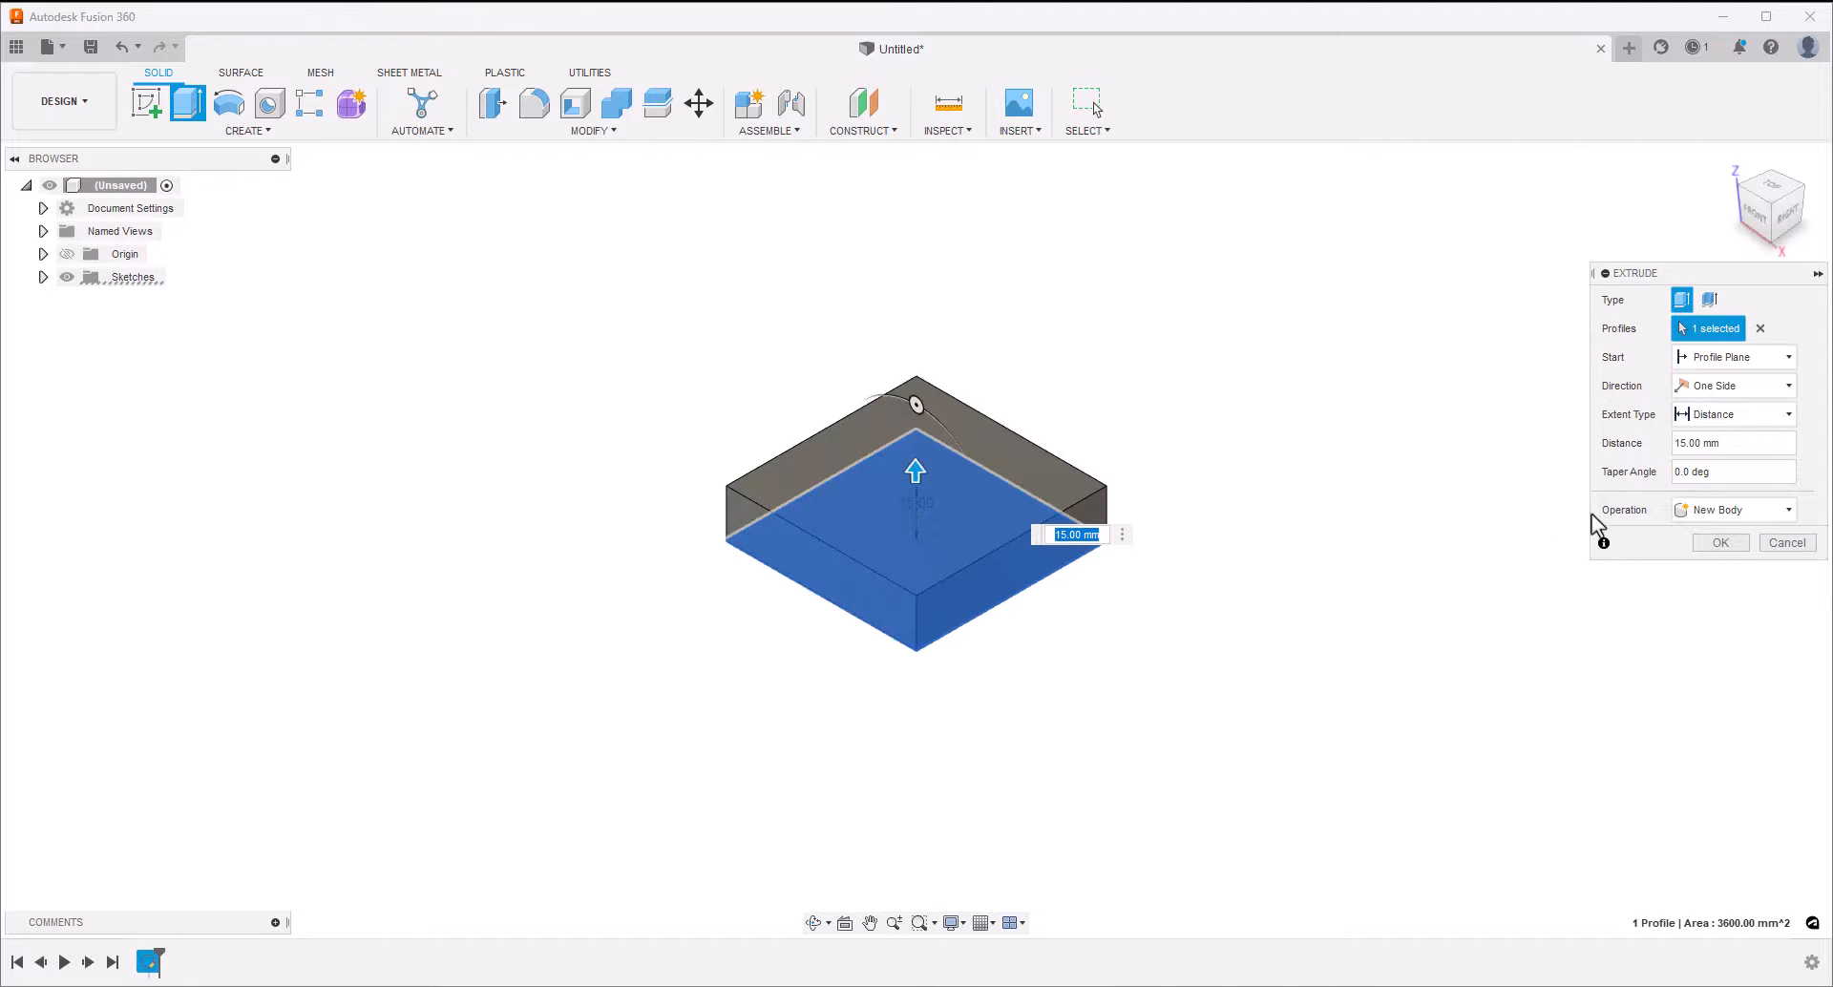
double_click(1701, 445)
type("20")
key("Tab")
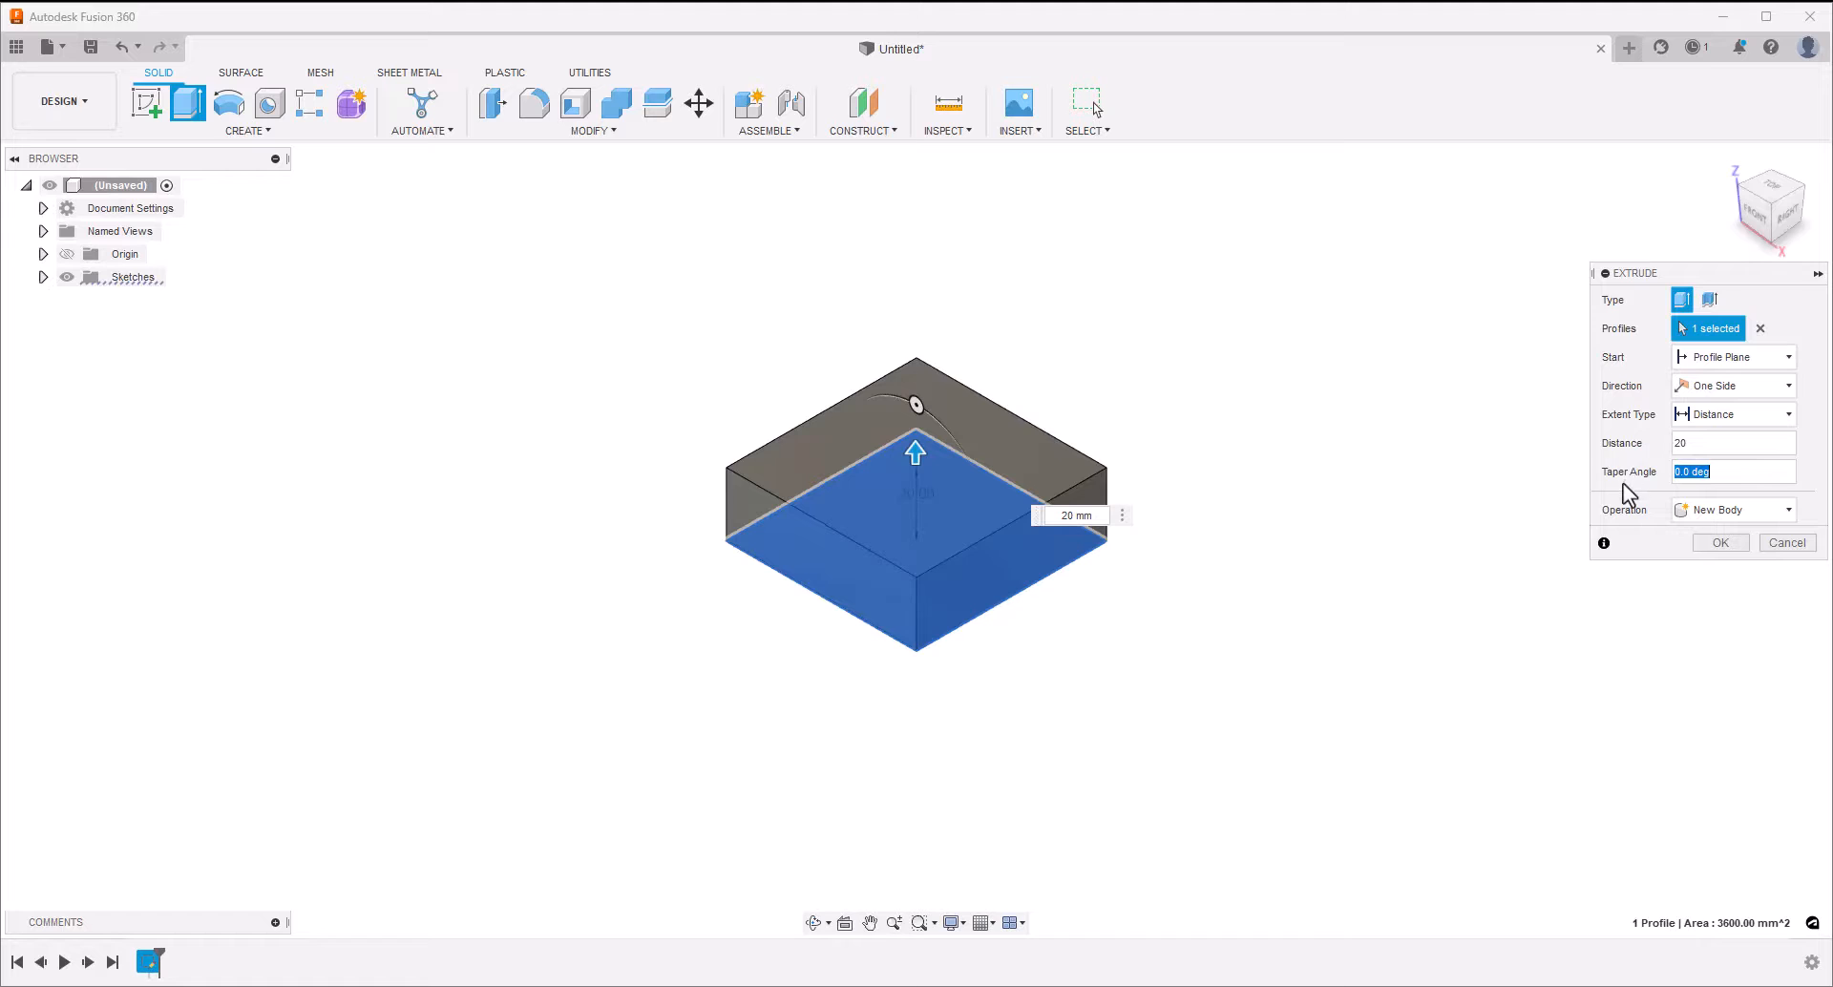
type("10")
key("shift+Tab")
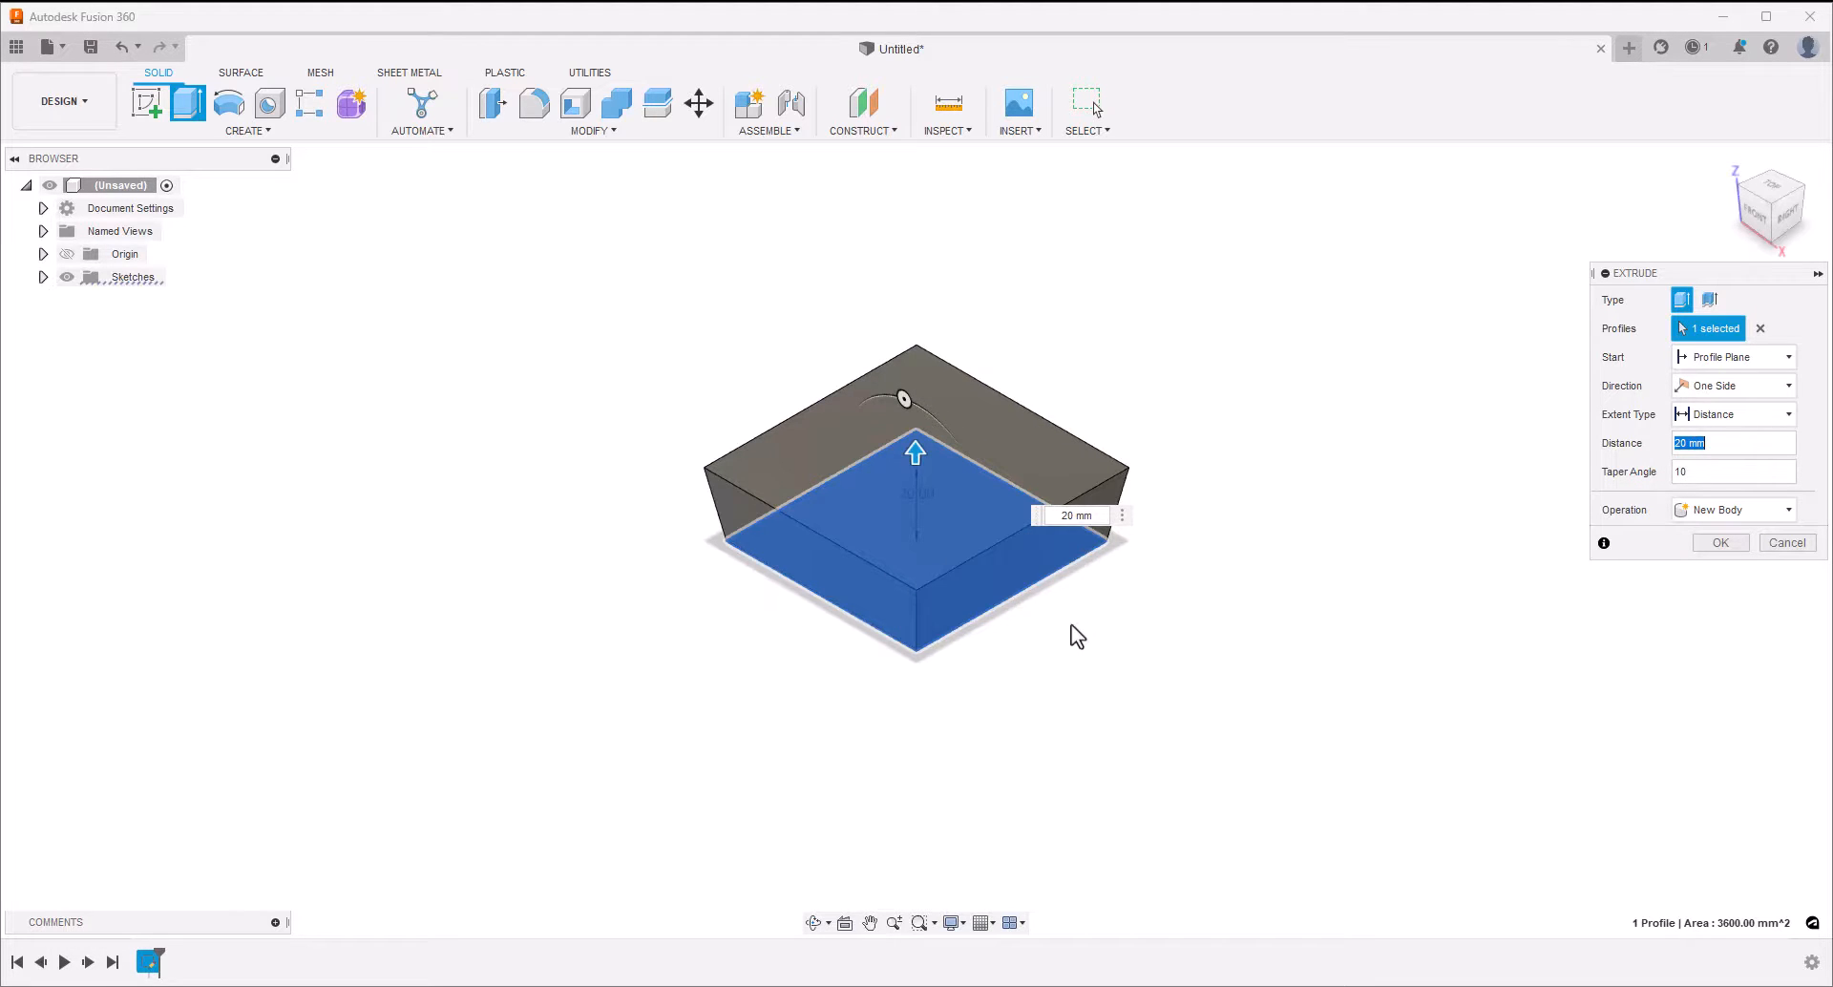
middle_click_drag(1071, 625, 1243, 628, "shift")
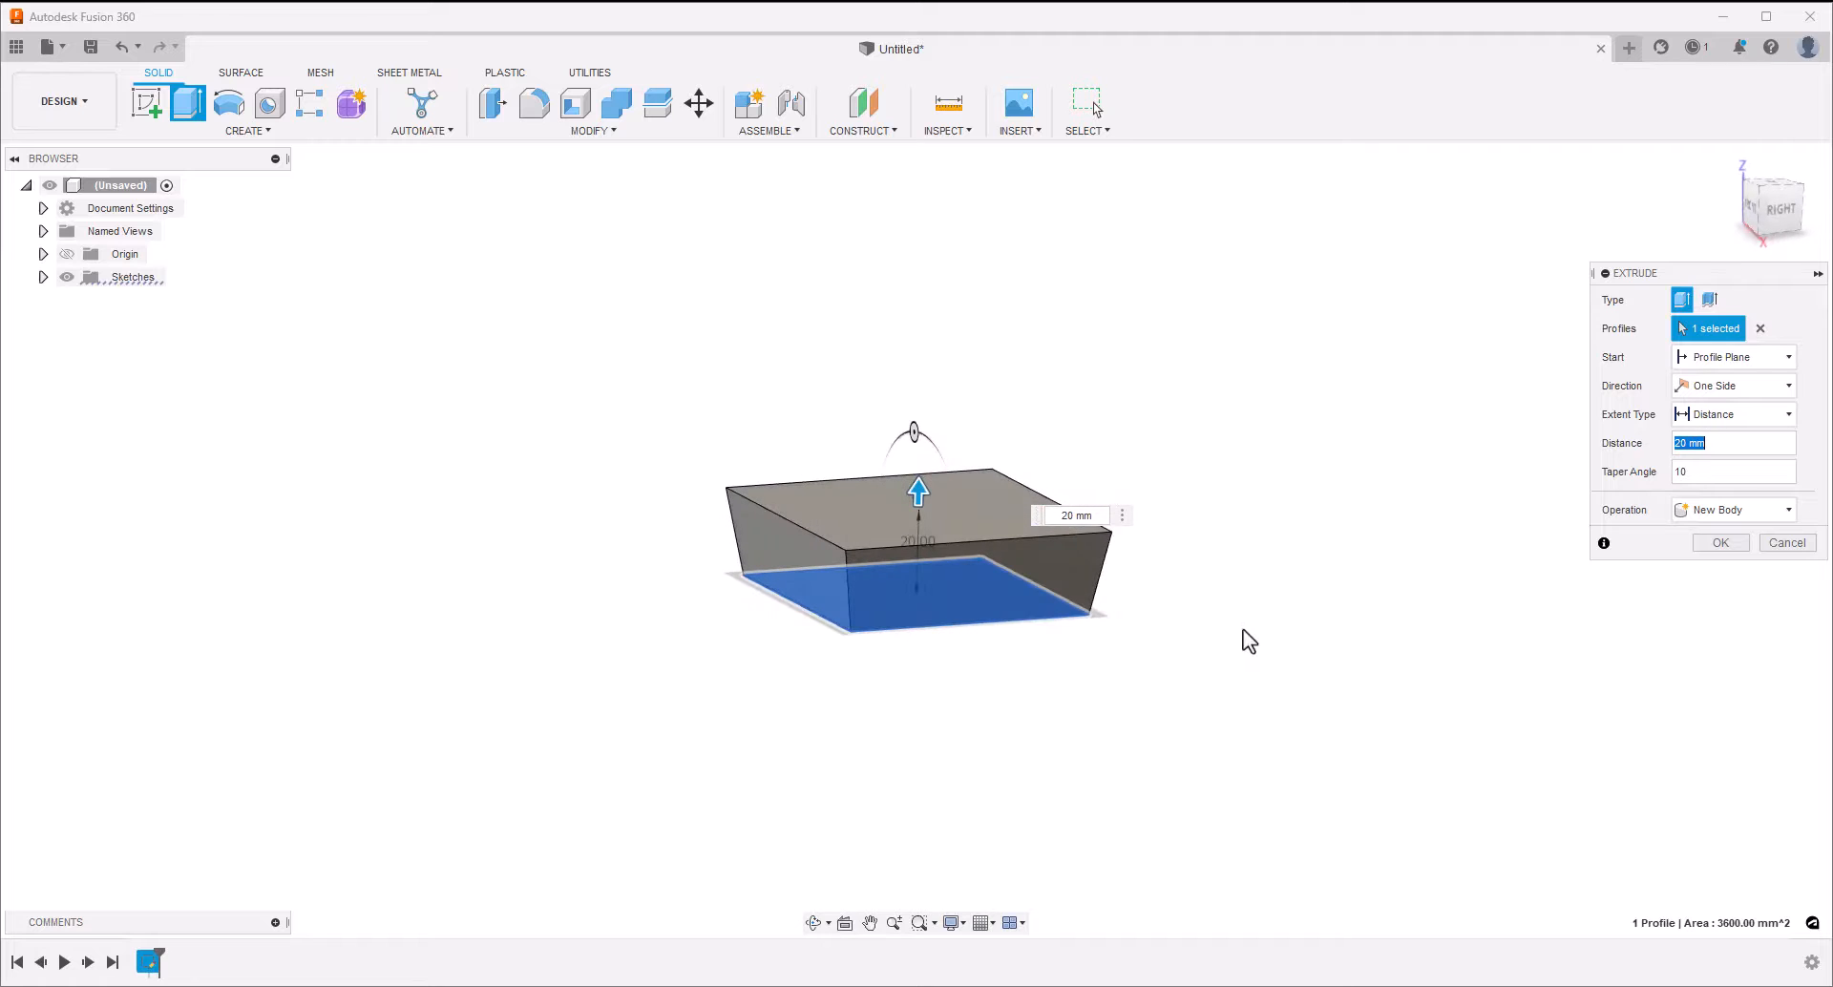
left_click(1718, 543)
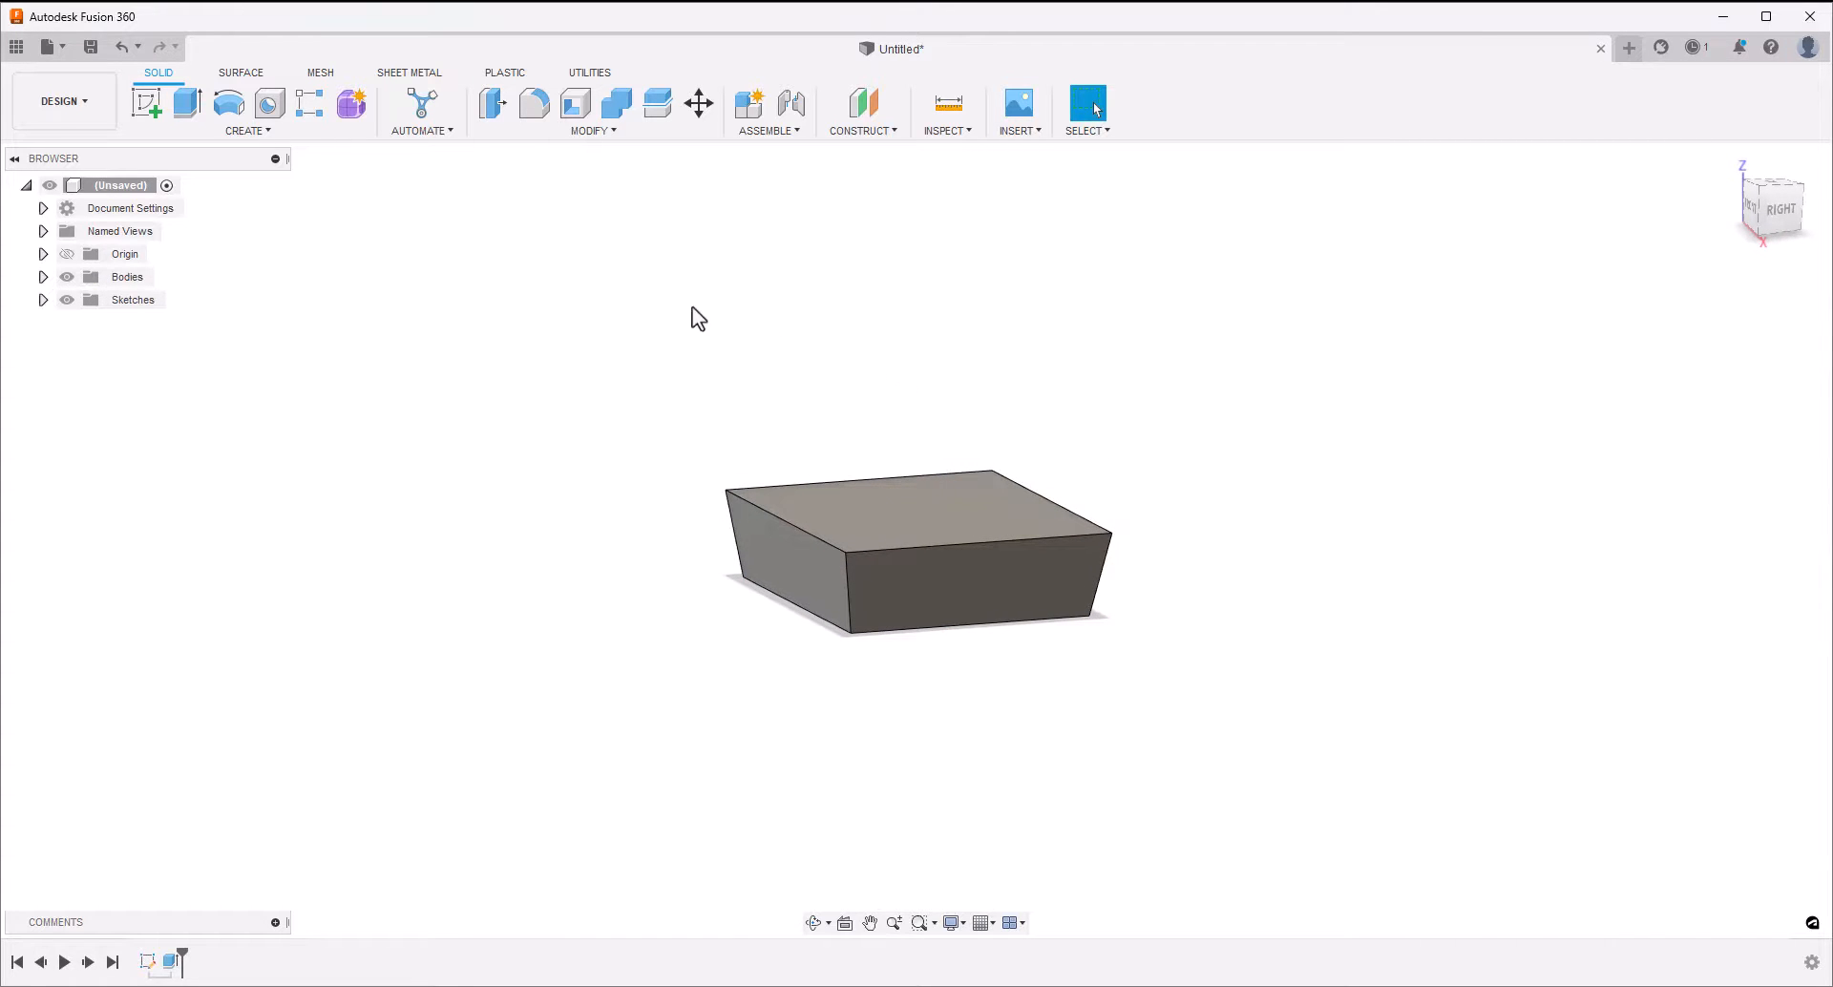
Fillet the four upright corner edges of the tapered block with a 5 mm radius
left_click(534, 107)
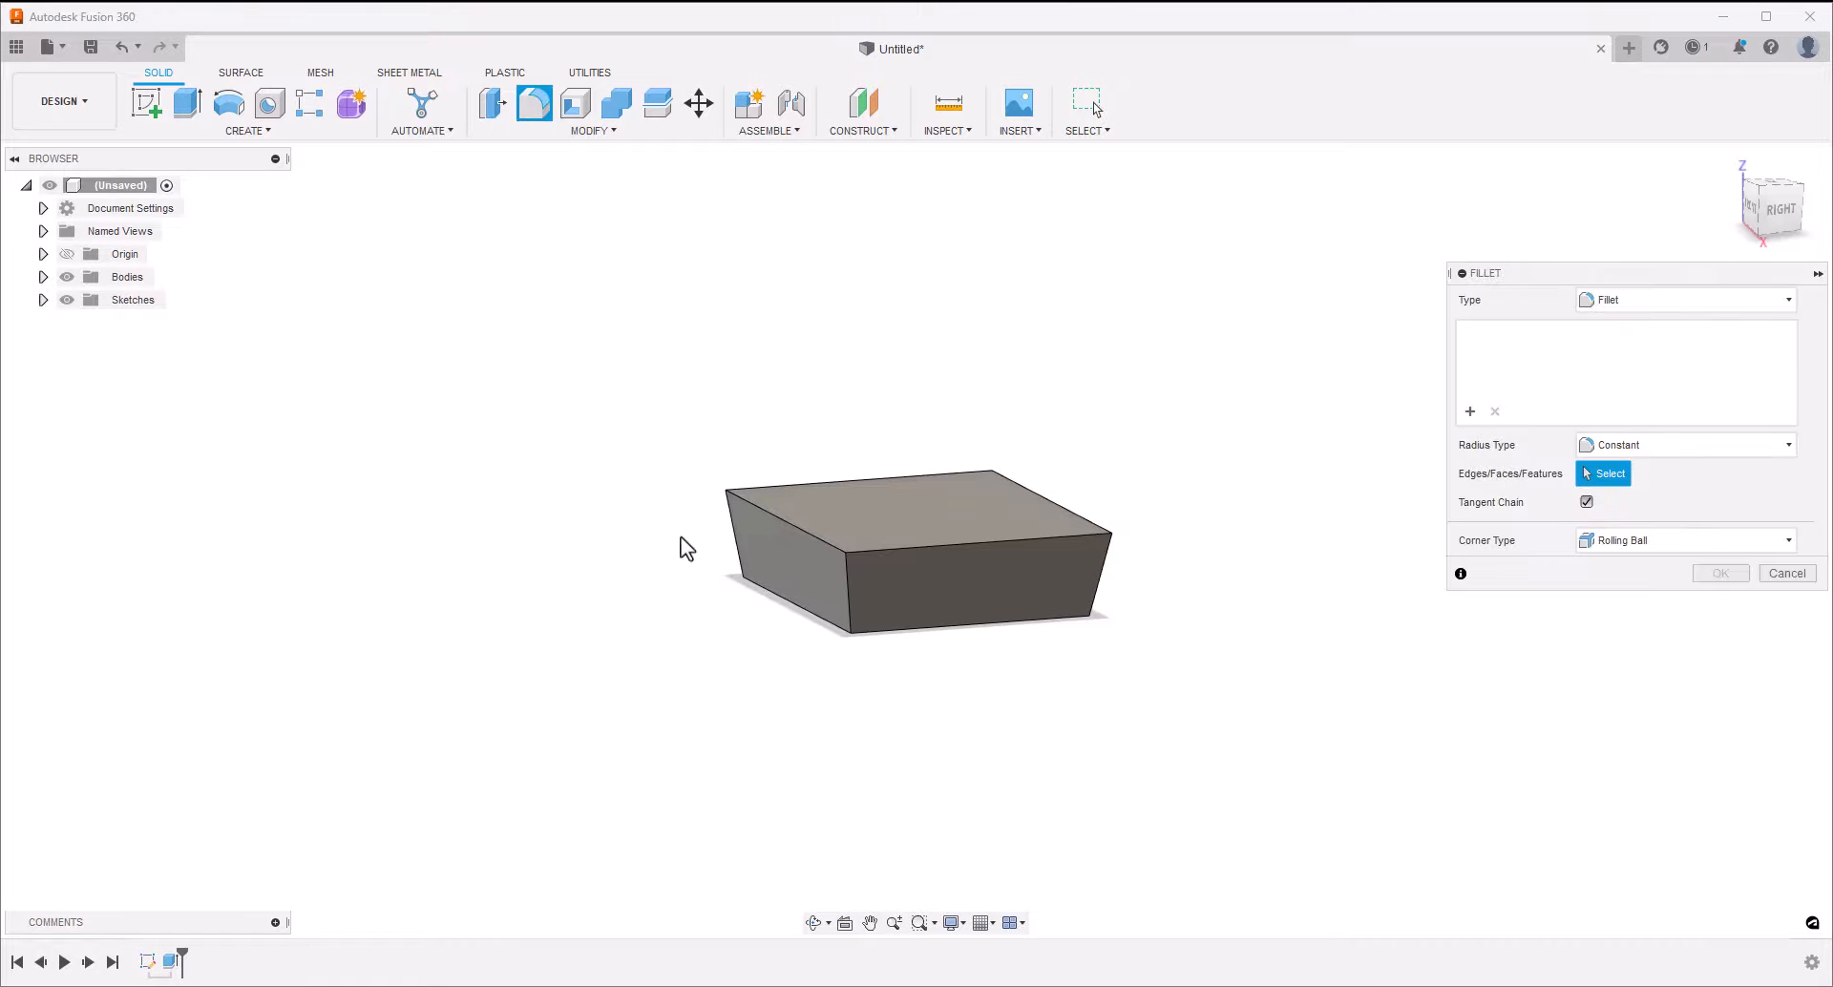
left_click(737, 524)
left_click(849, 592)
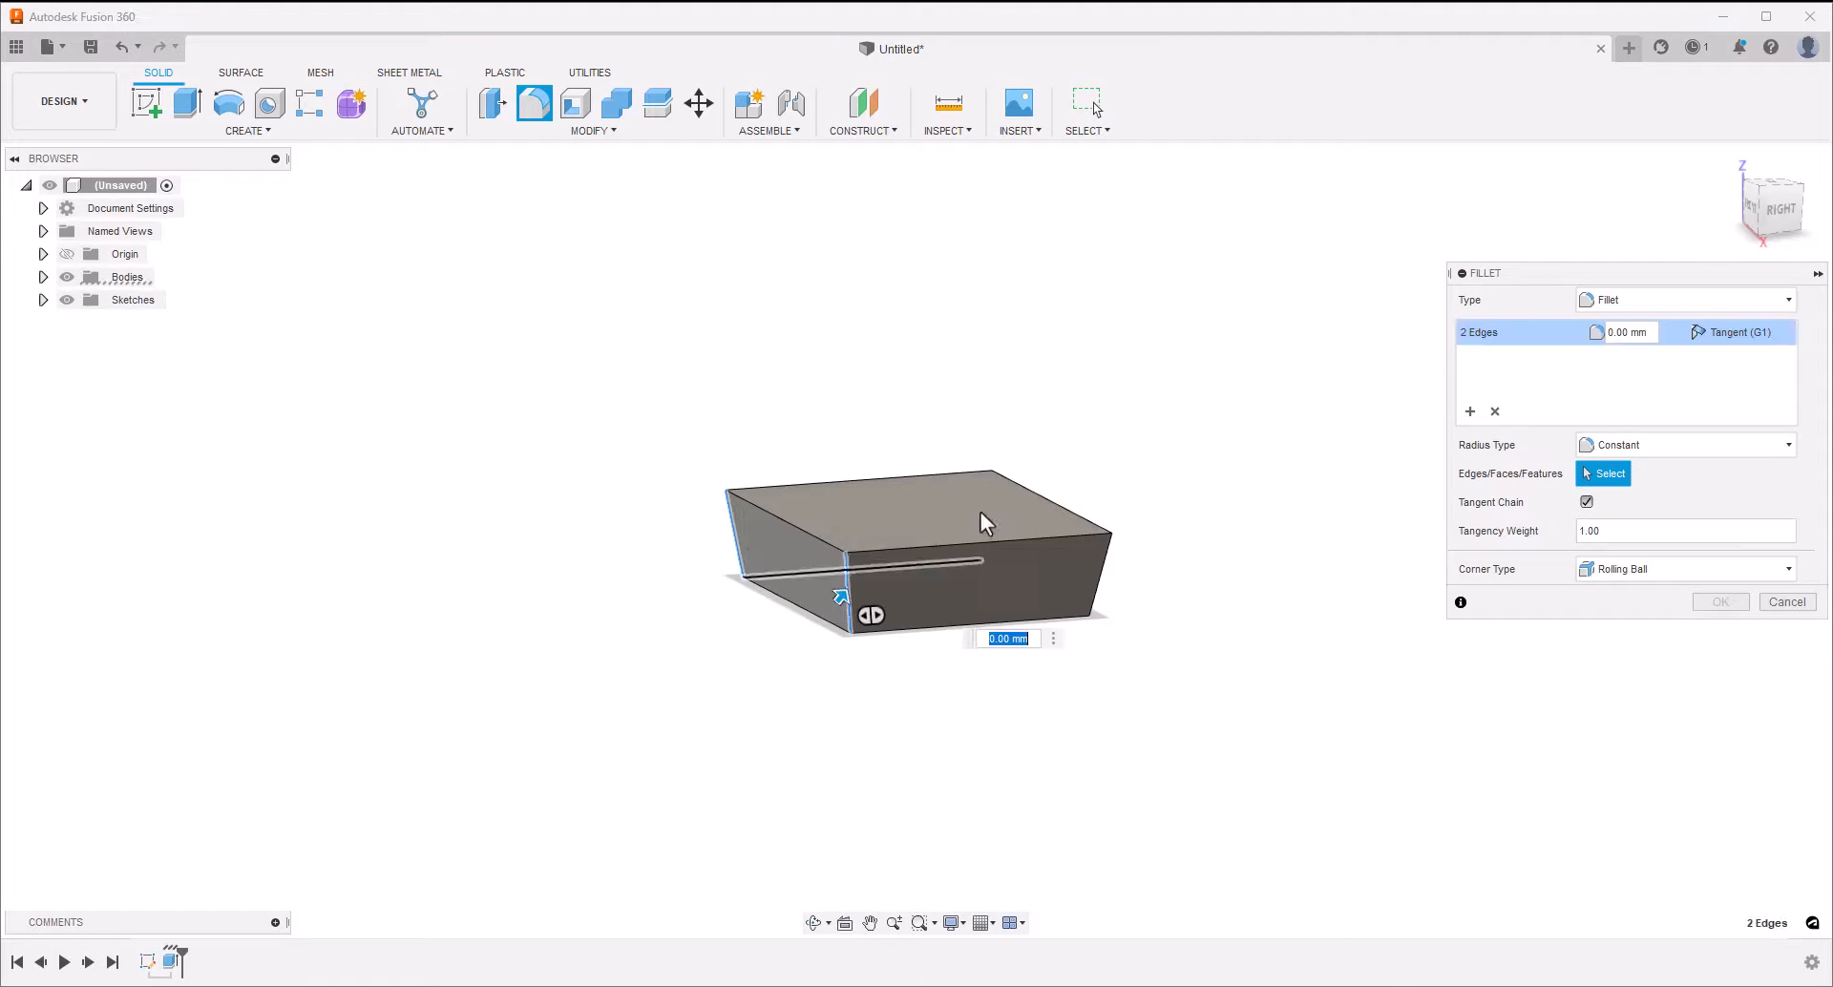
left_click(989, 496)
left_click(1098, 584)
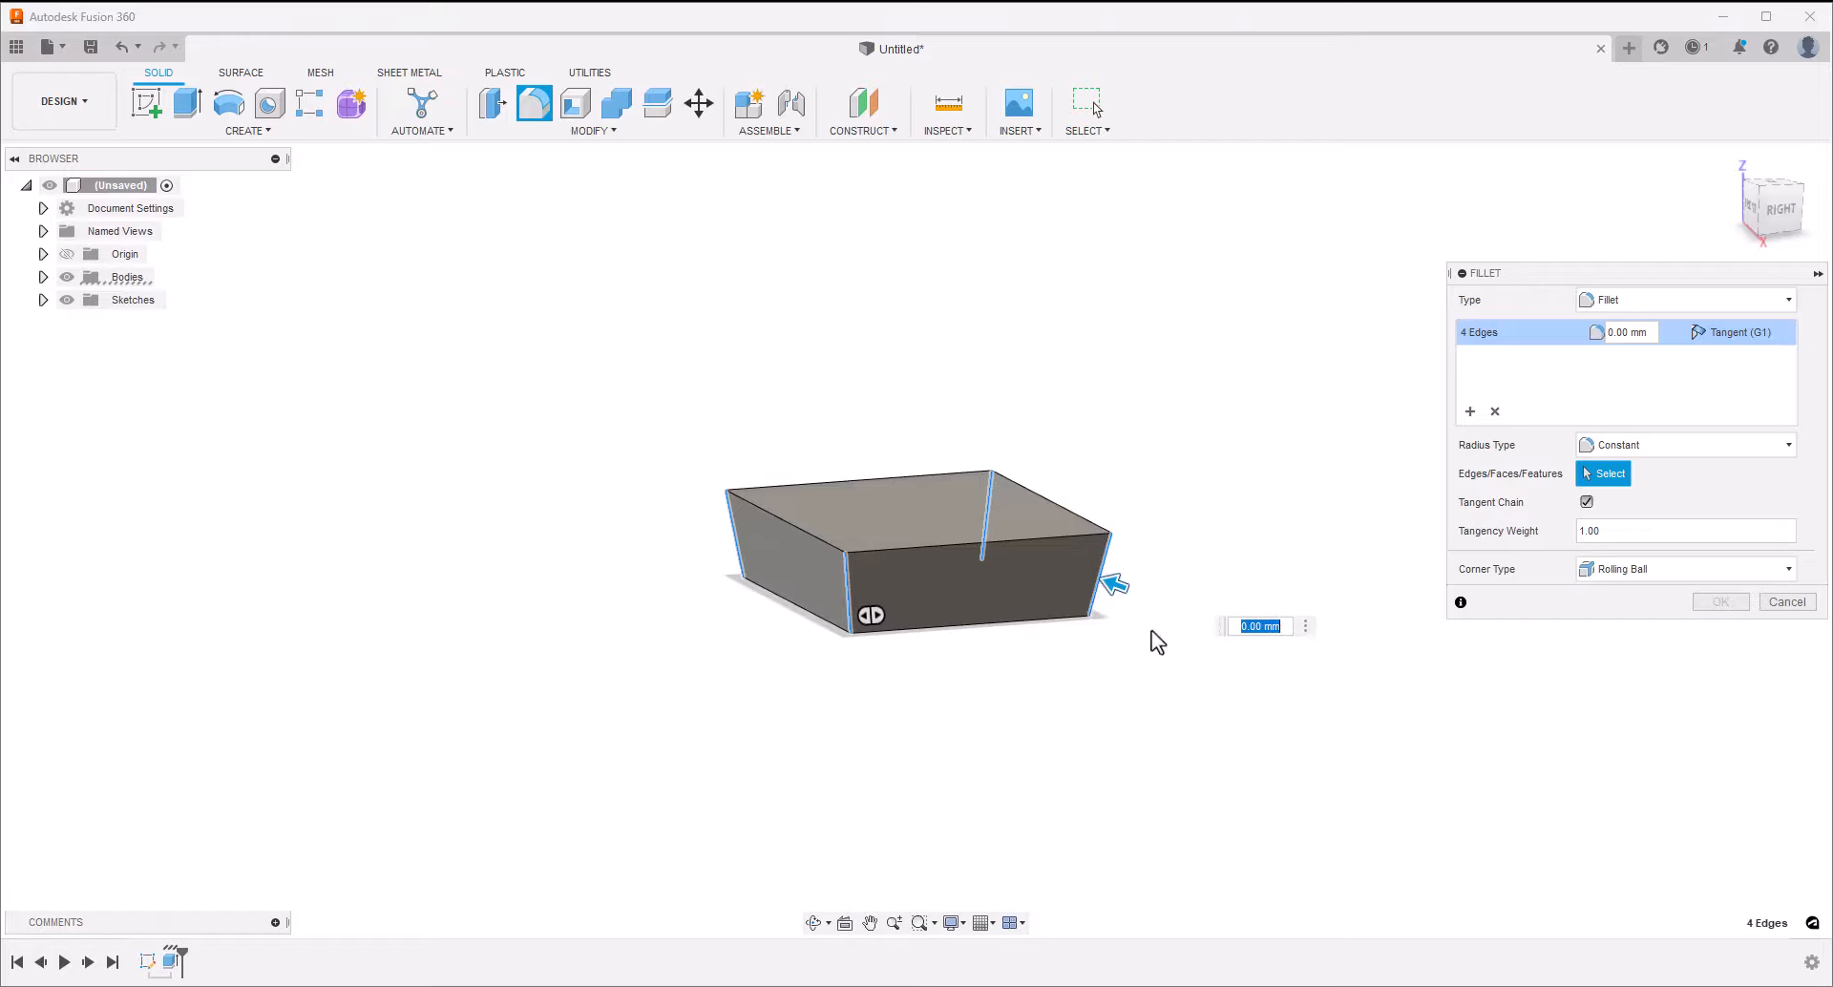
type("5")
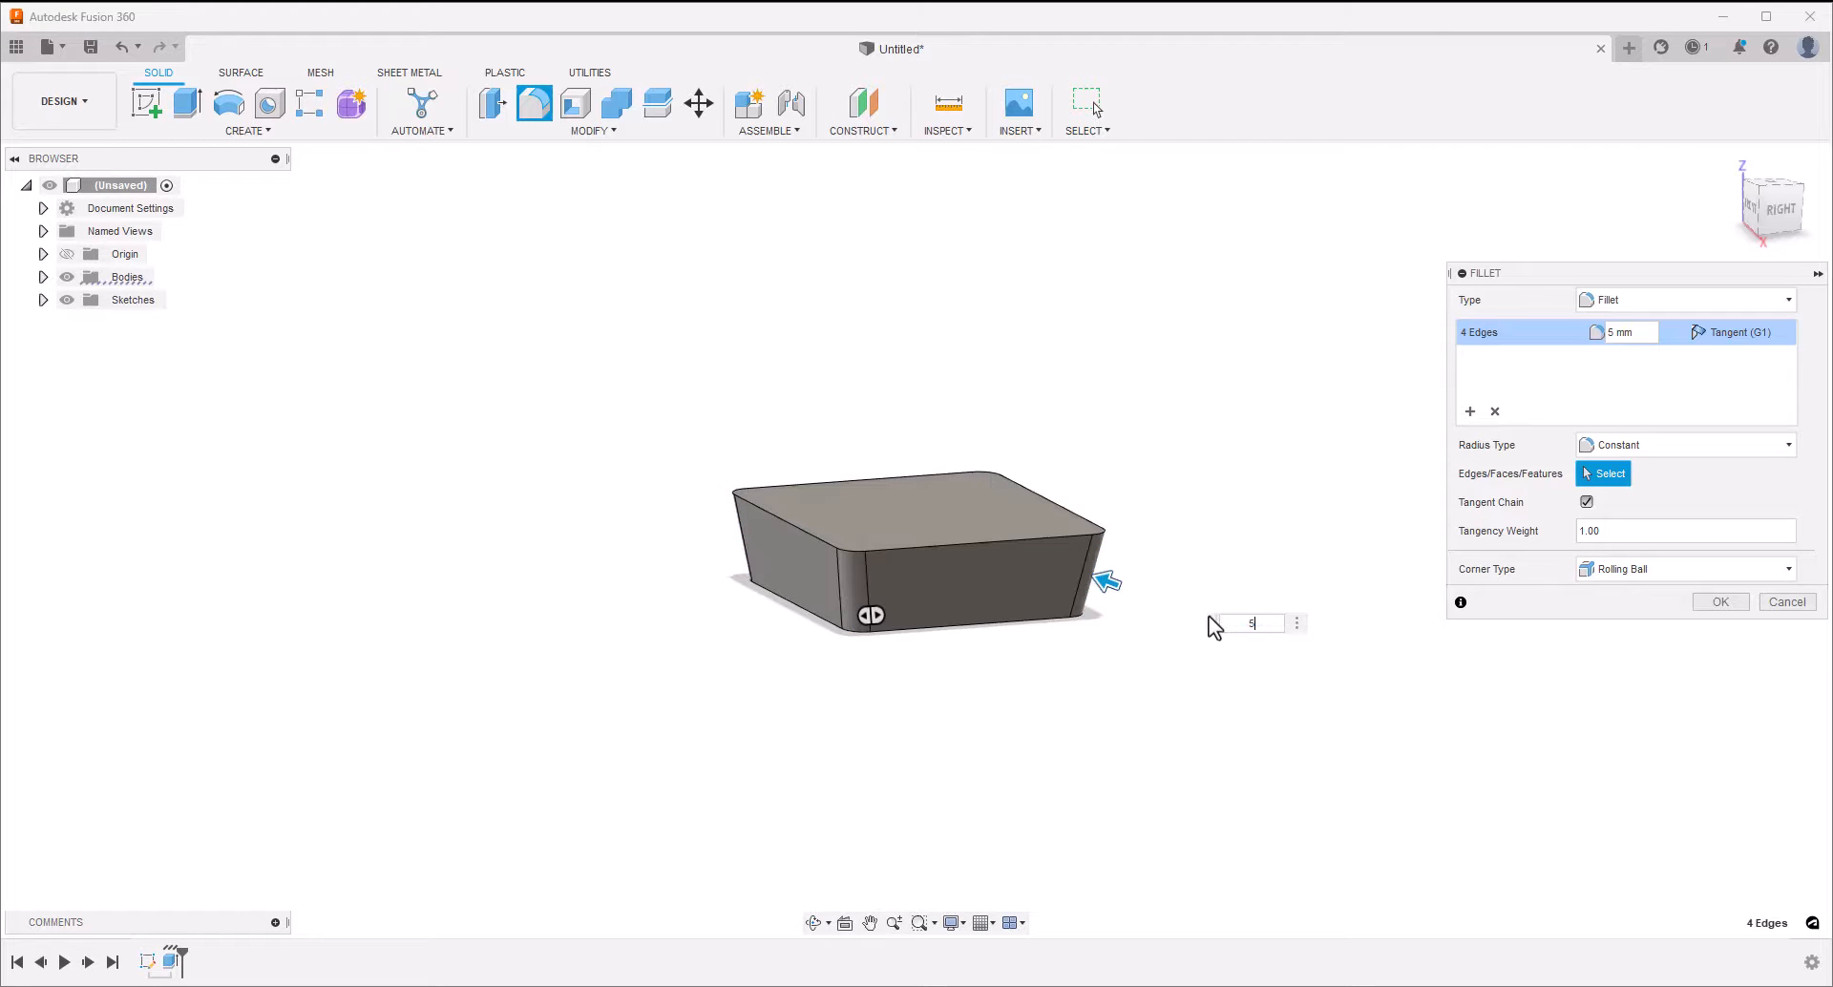
key("Return")
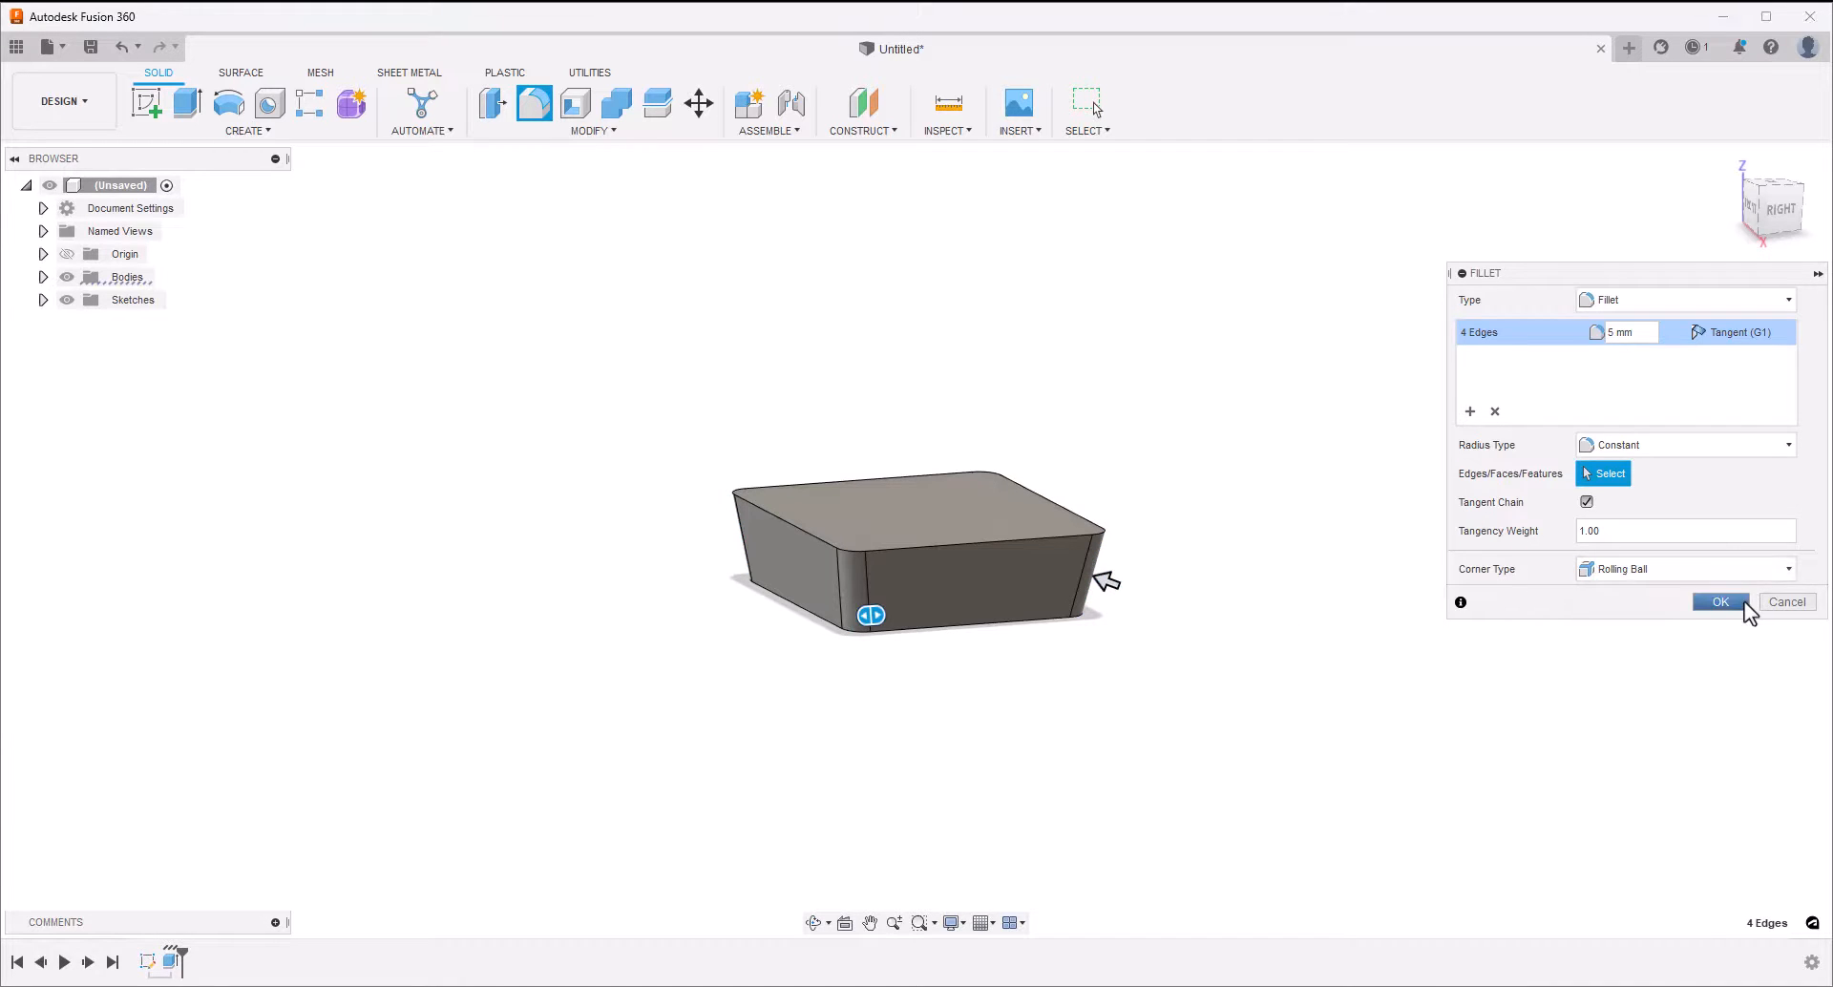
left_click(1743, 601)
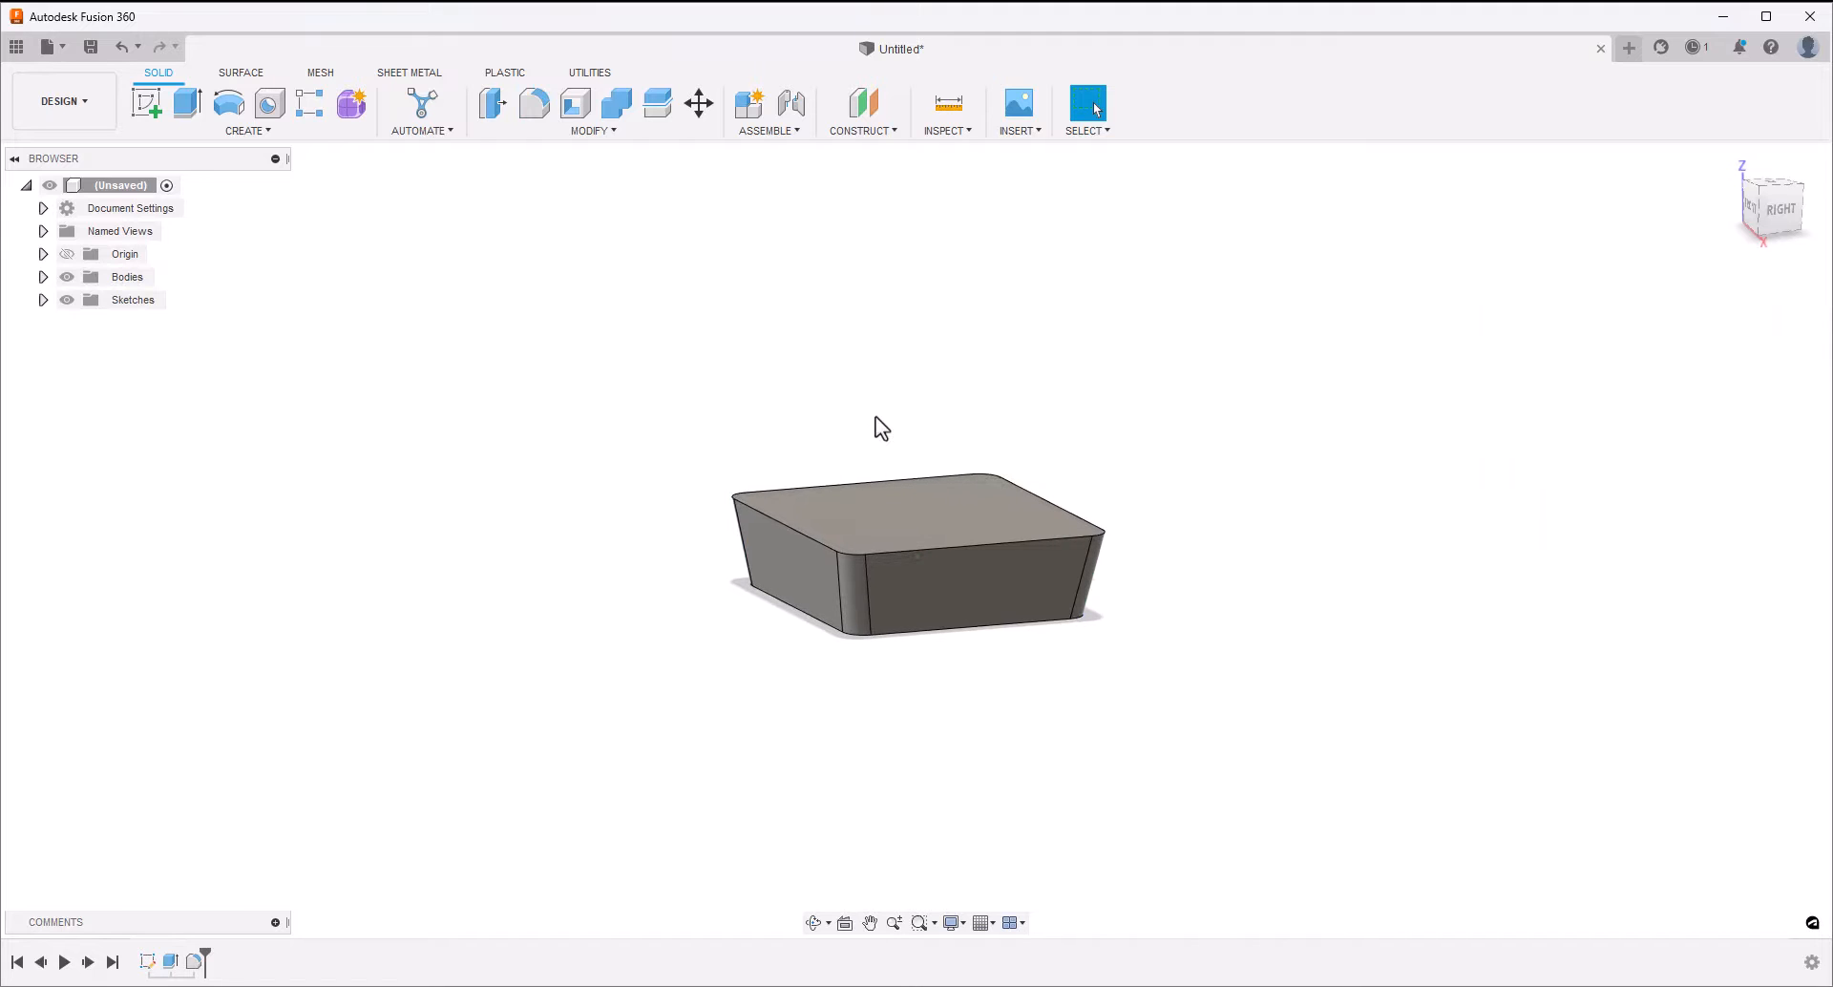
Fillet the whole edge chain around the block's top face with a 2 mm radius
left_click(534, 103)
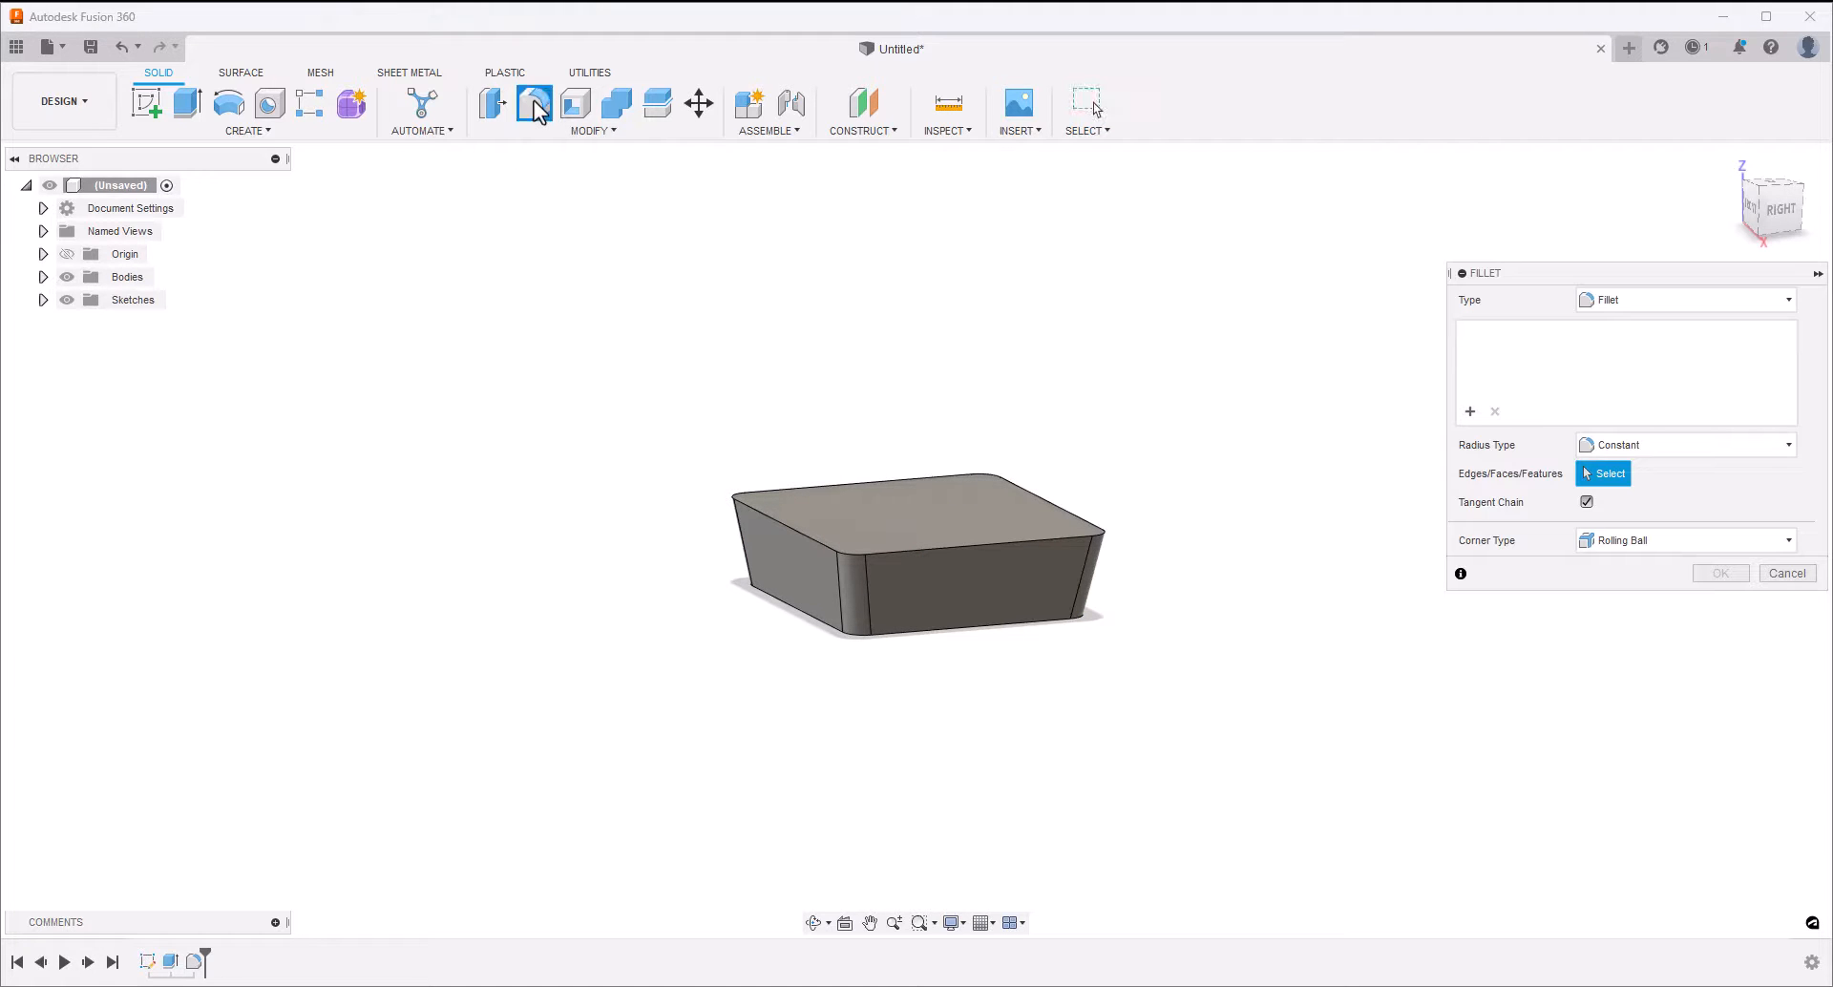
left_click(760, 510)
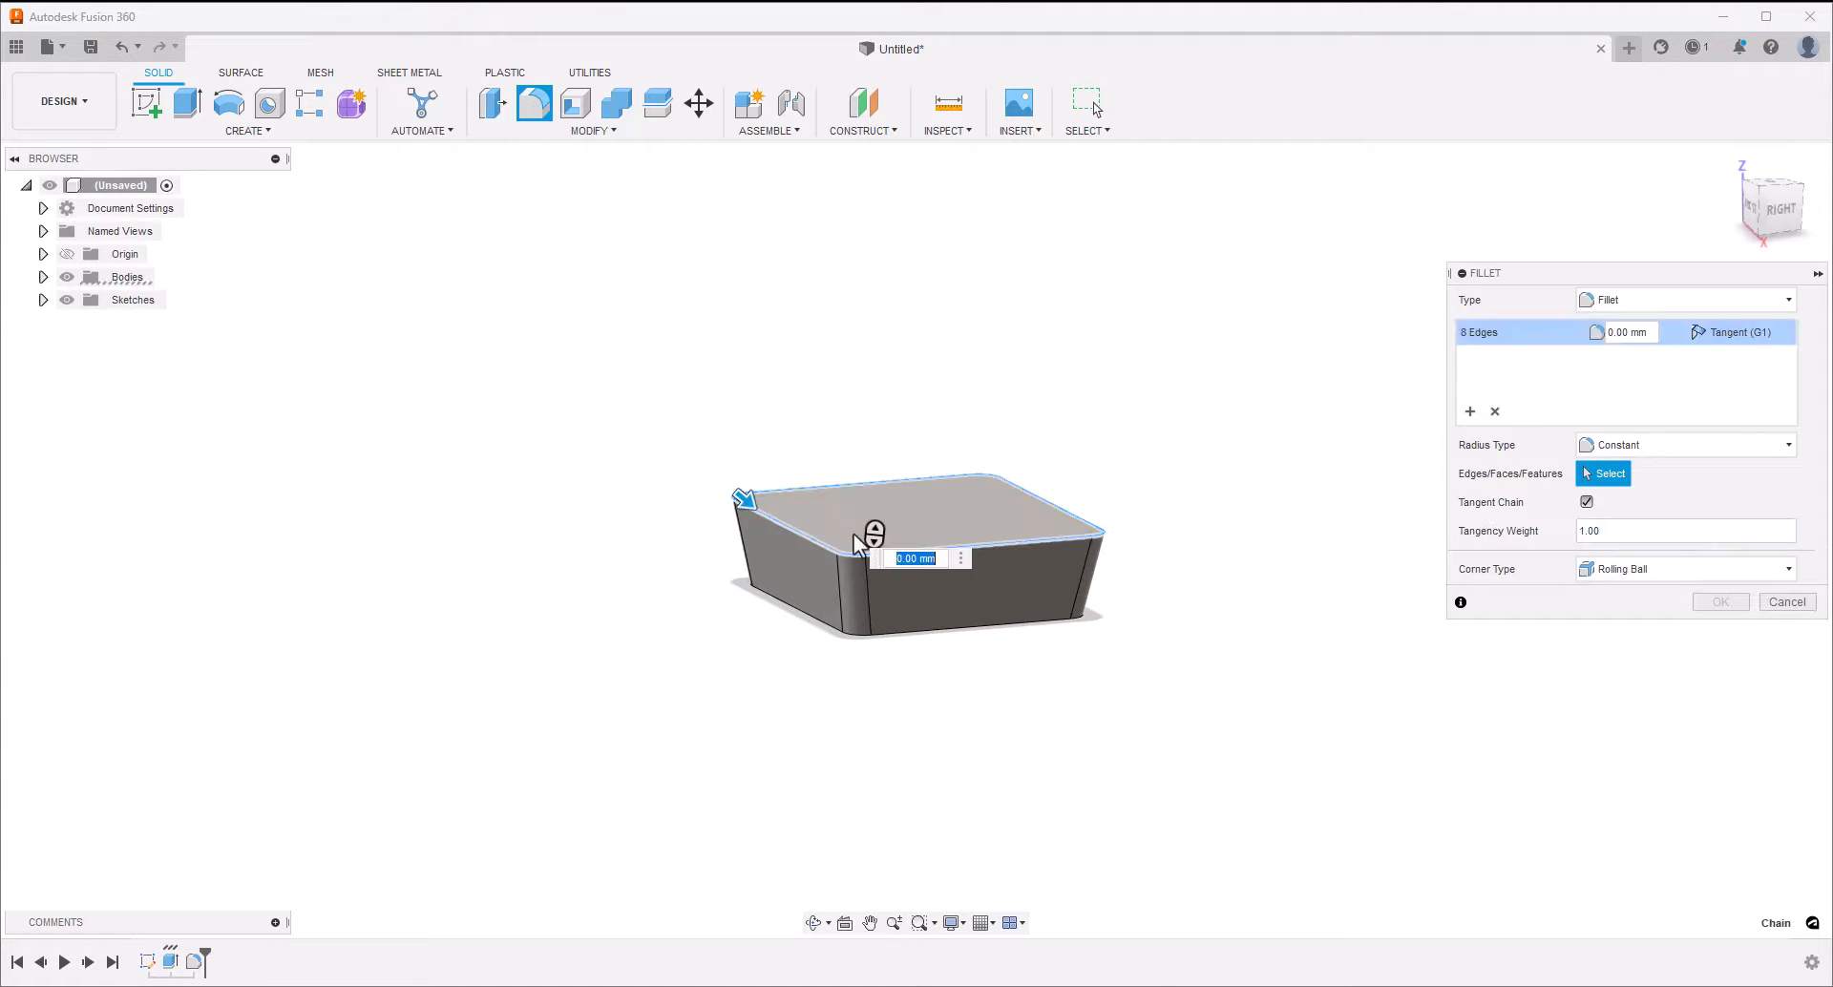
type("2")
key("Return")
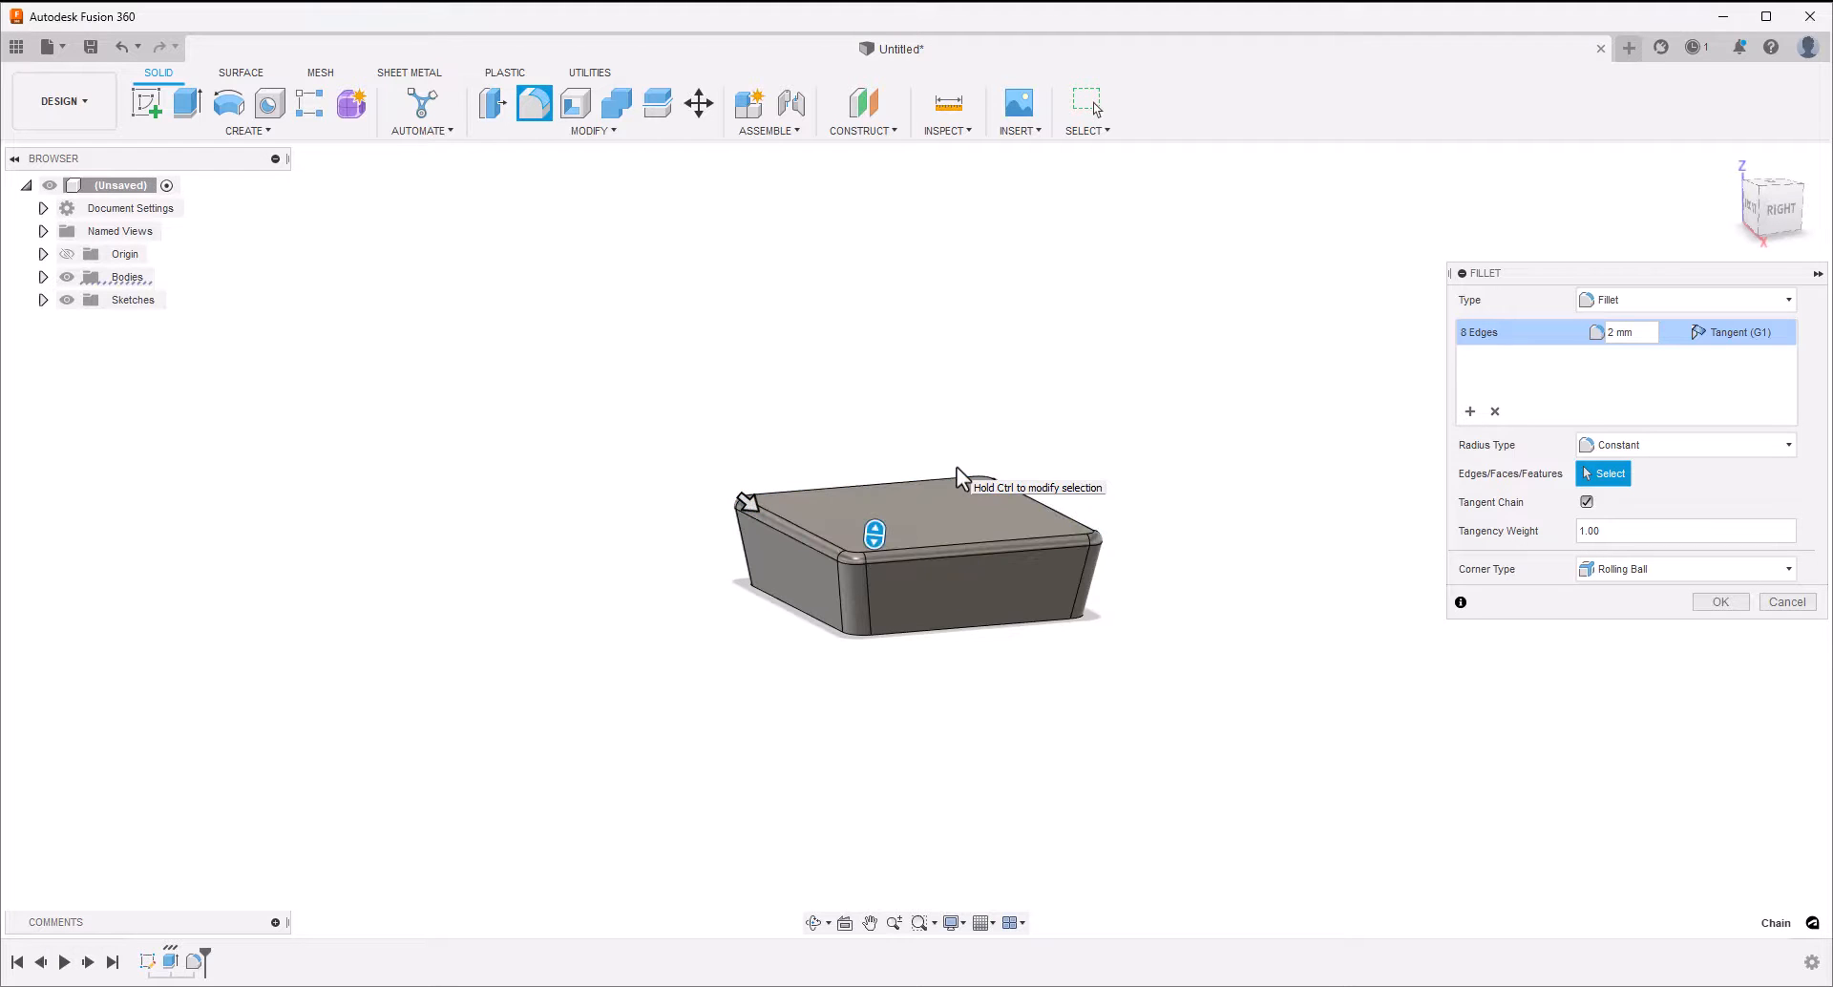
left_click(1722, 602)
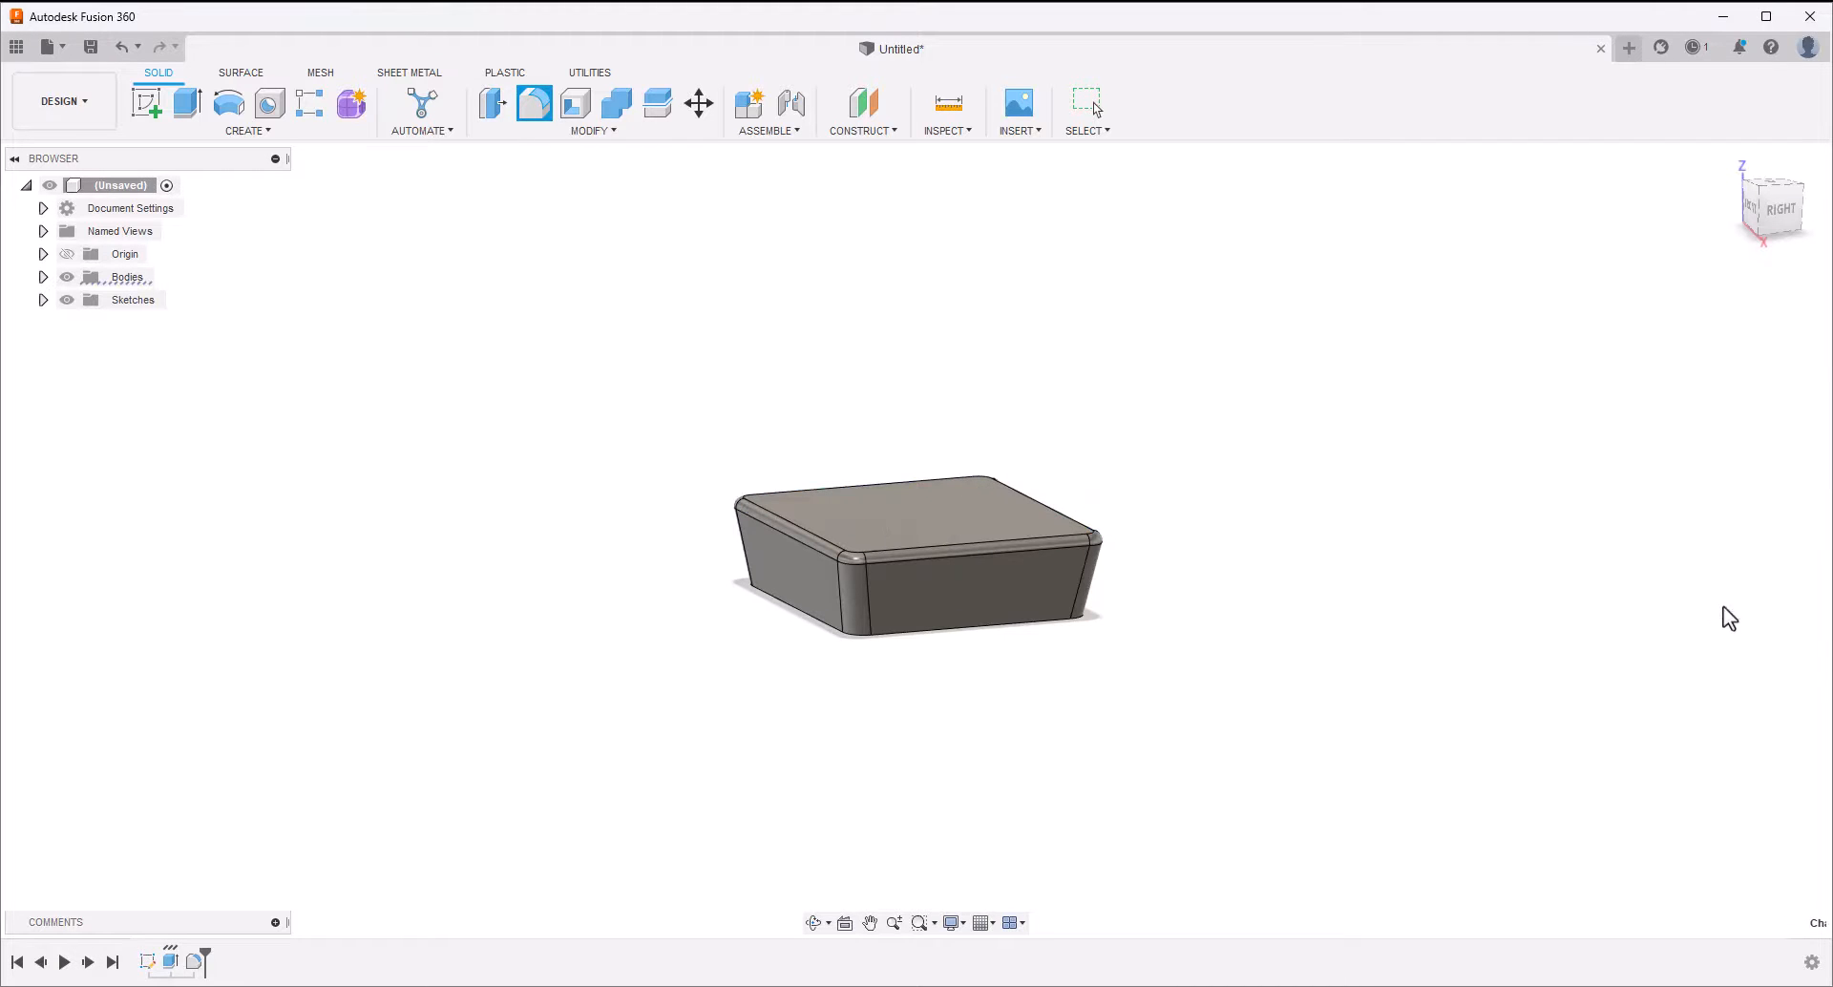
Start a sketch on the block's top face and draw a rectangle about 24.5 mm high around the origin
left_click(890, 517)
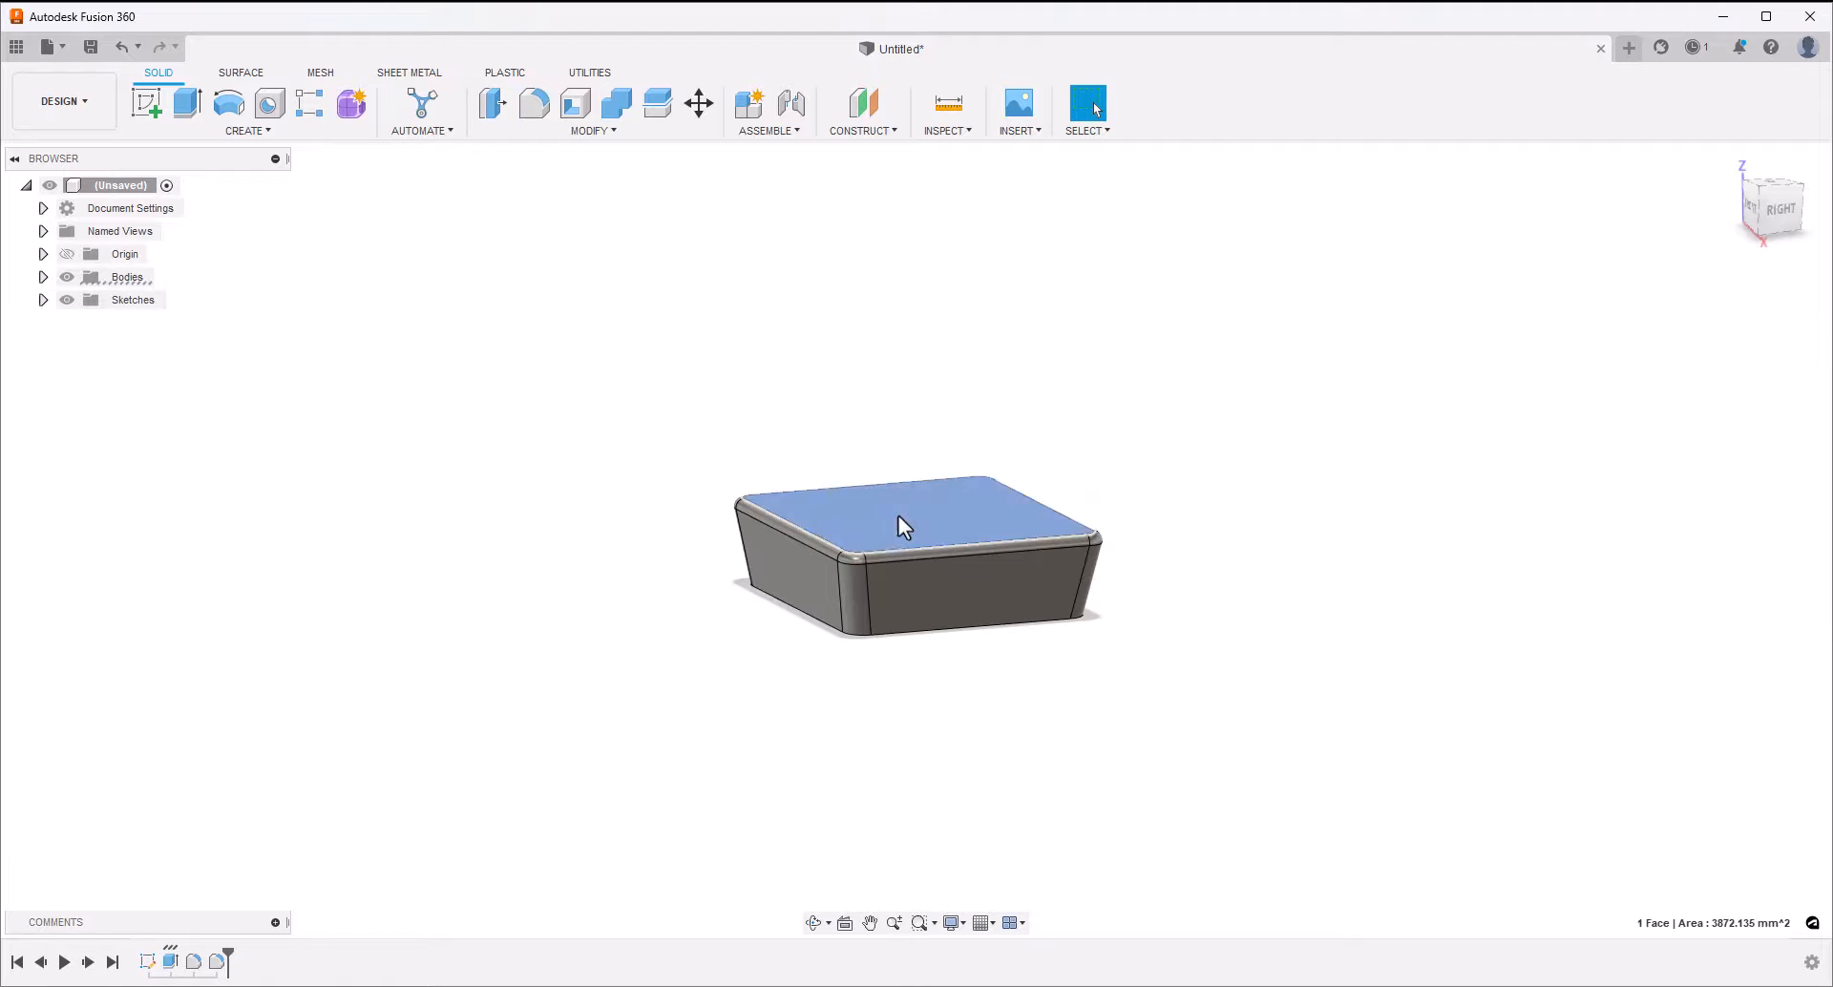
left_click(147, 103)
left_click(191, 111)
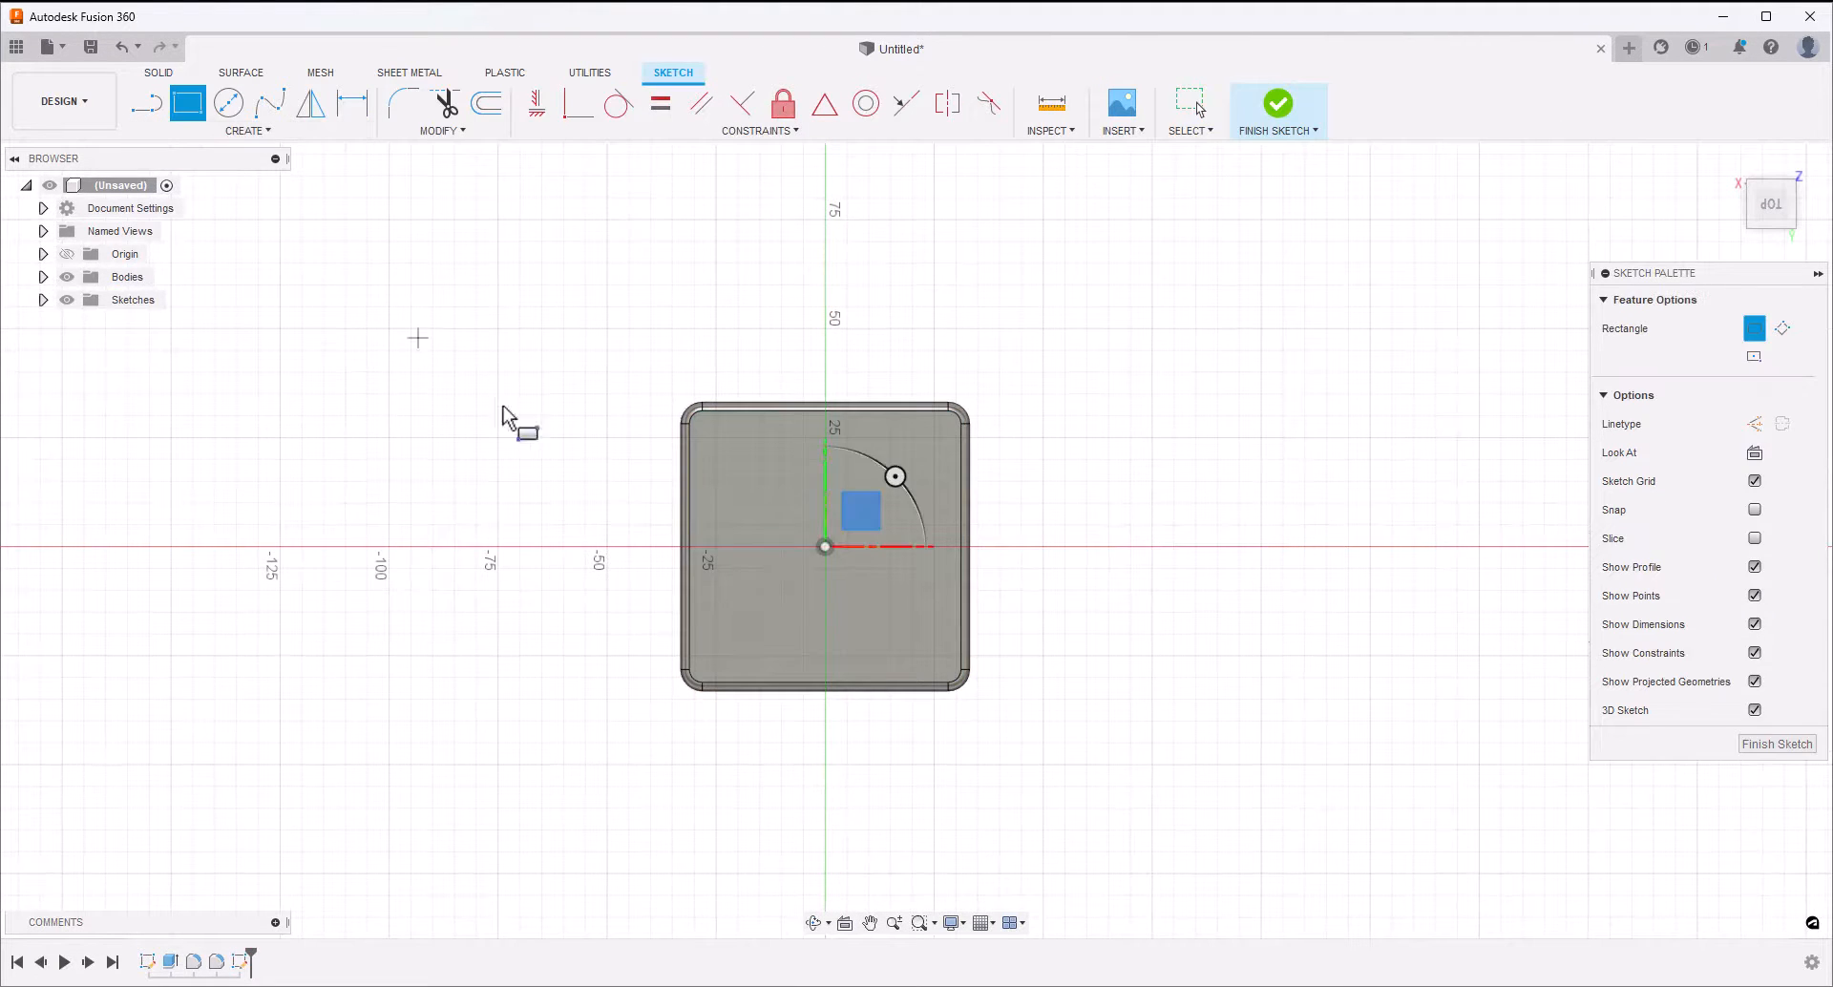
left_click(733, 493)
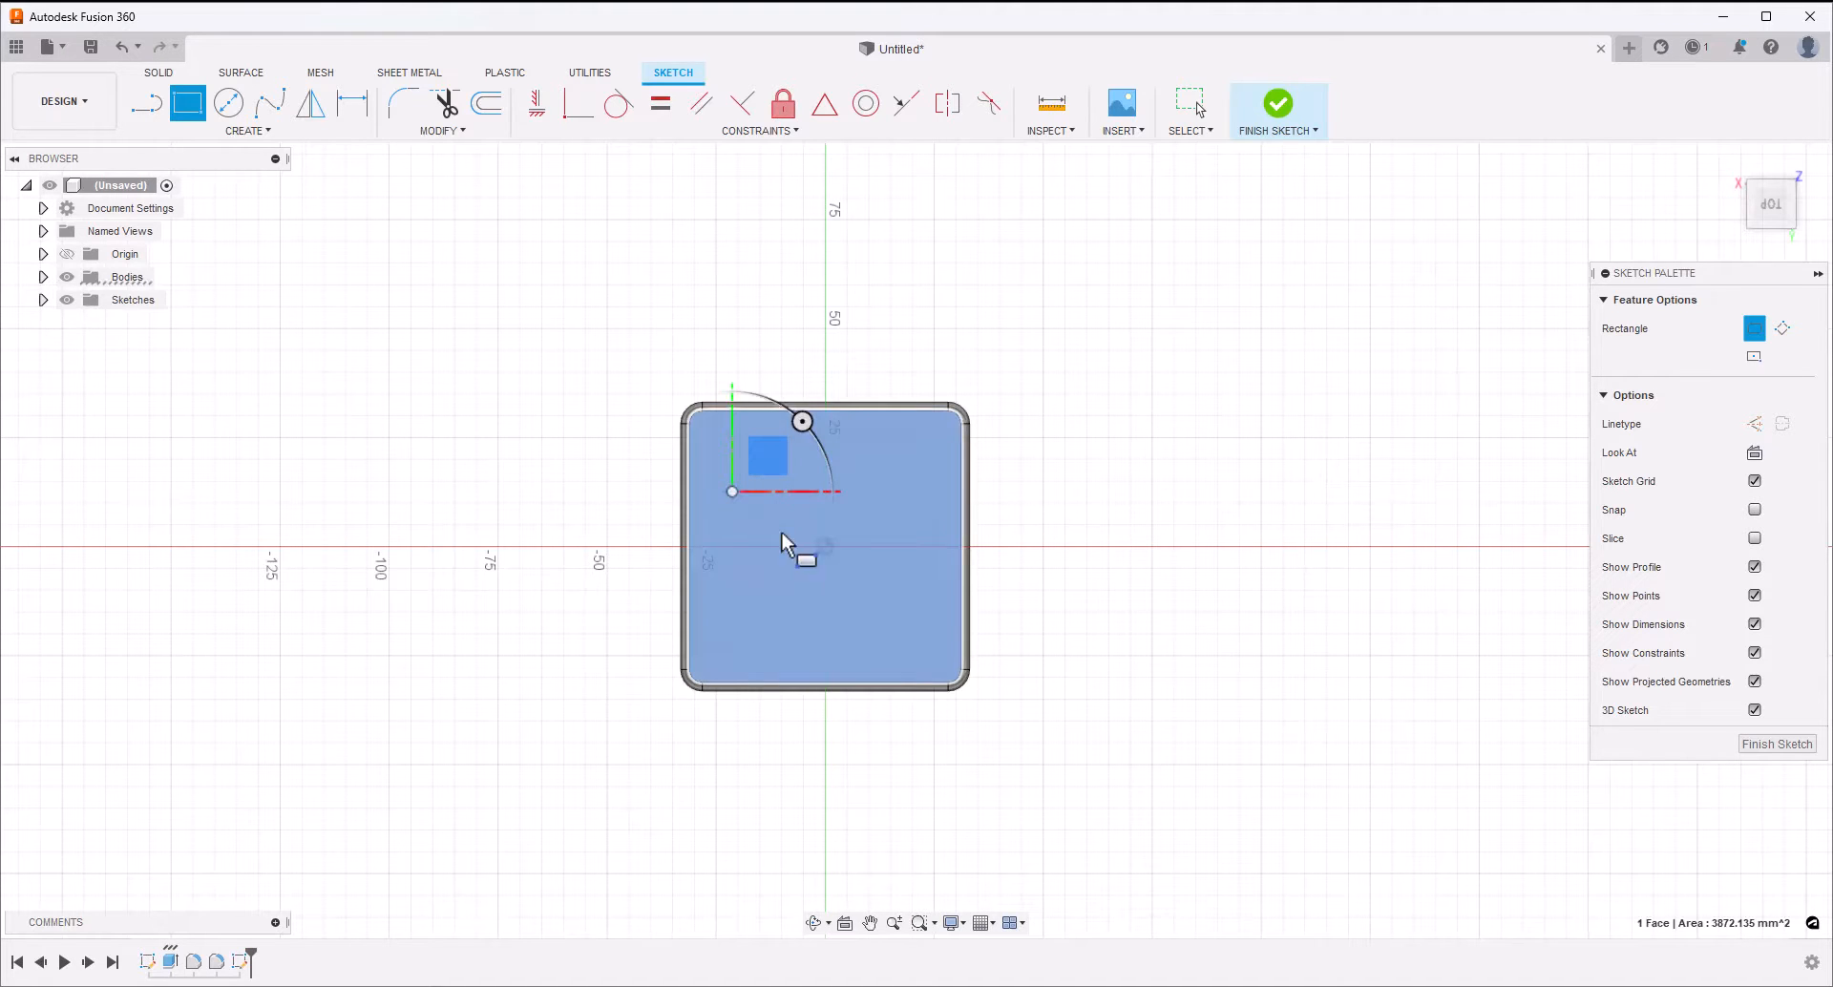
left_click(924, 598)
key("Escape")
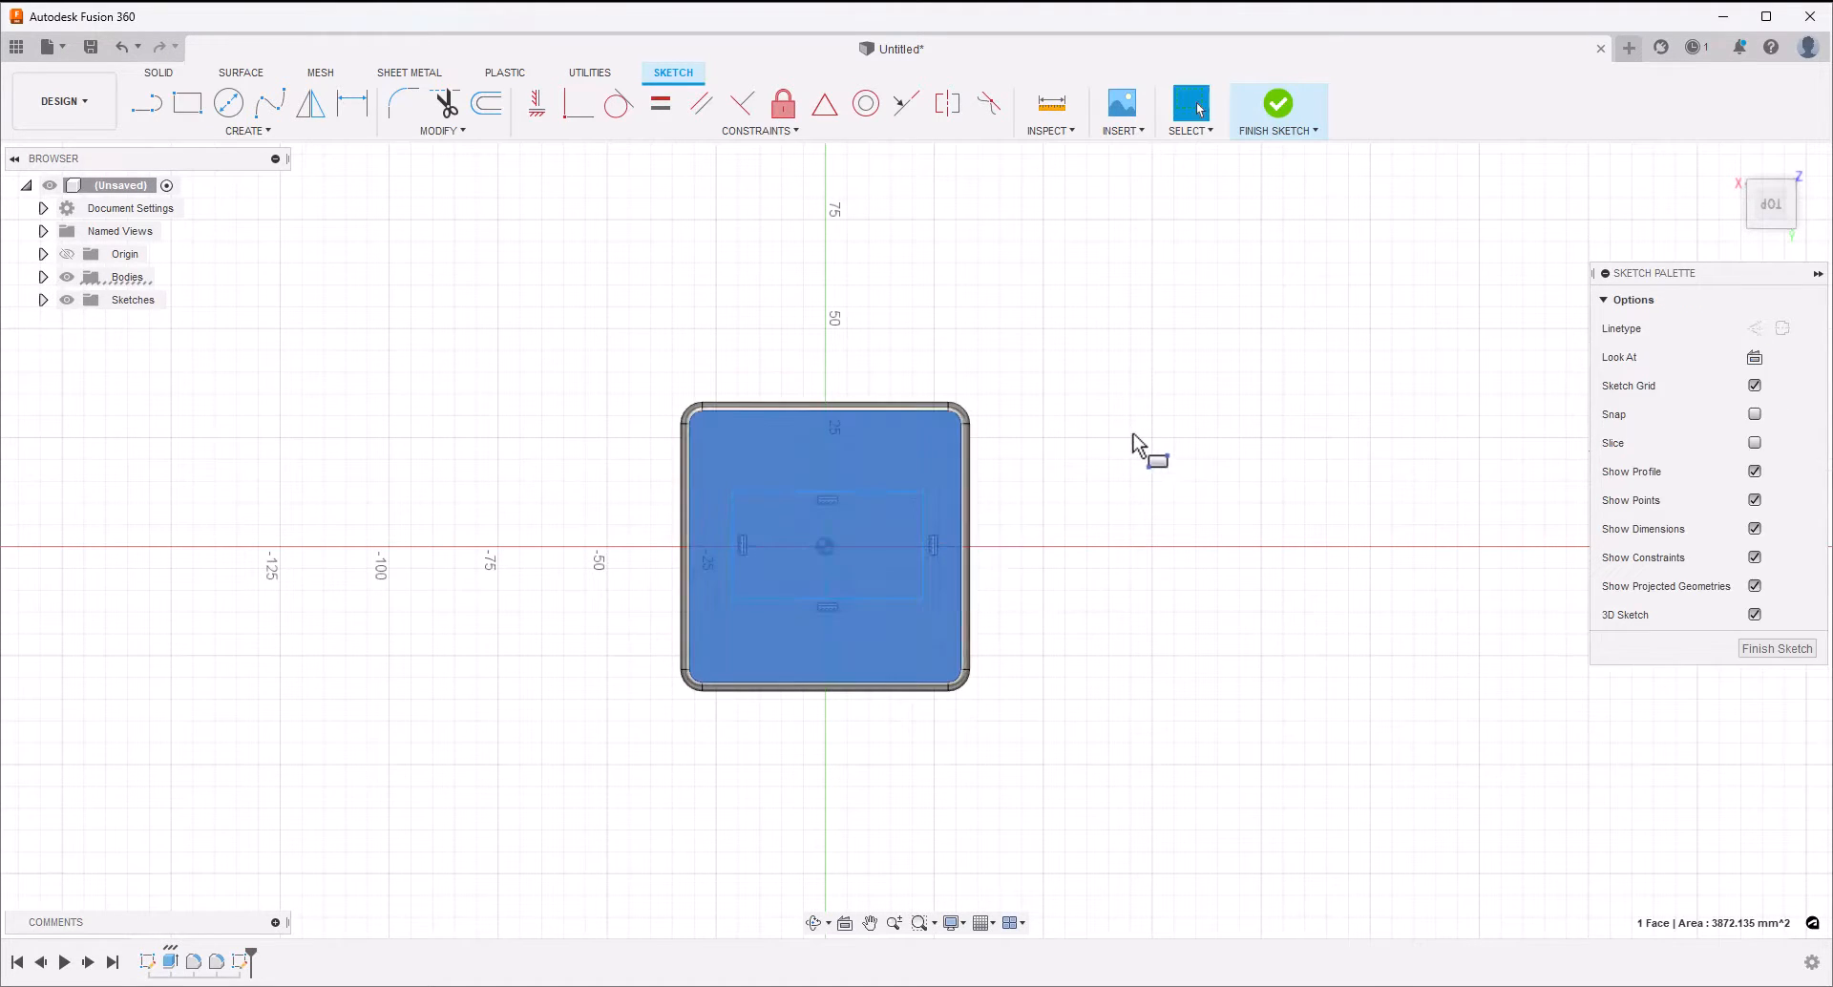
left_click(1100, 418)
Dimension the rectangle's left side 10 mm from the block's left outer edge
key("d")
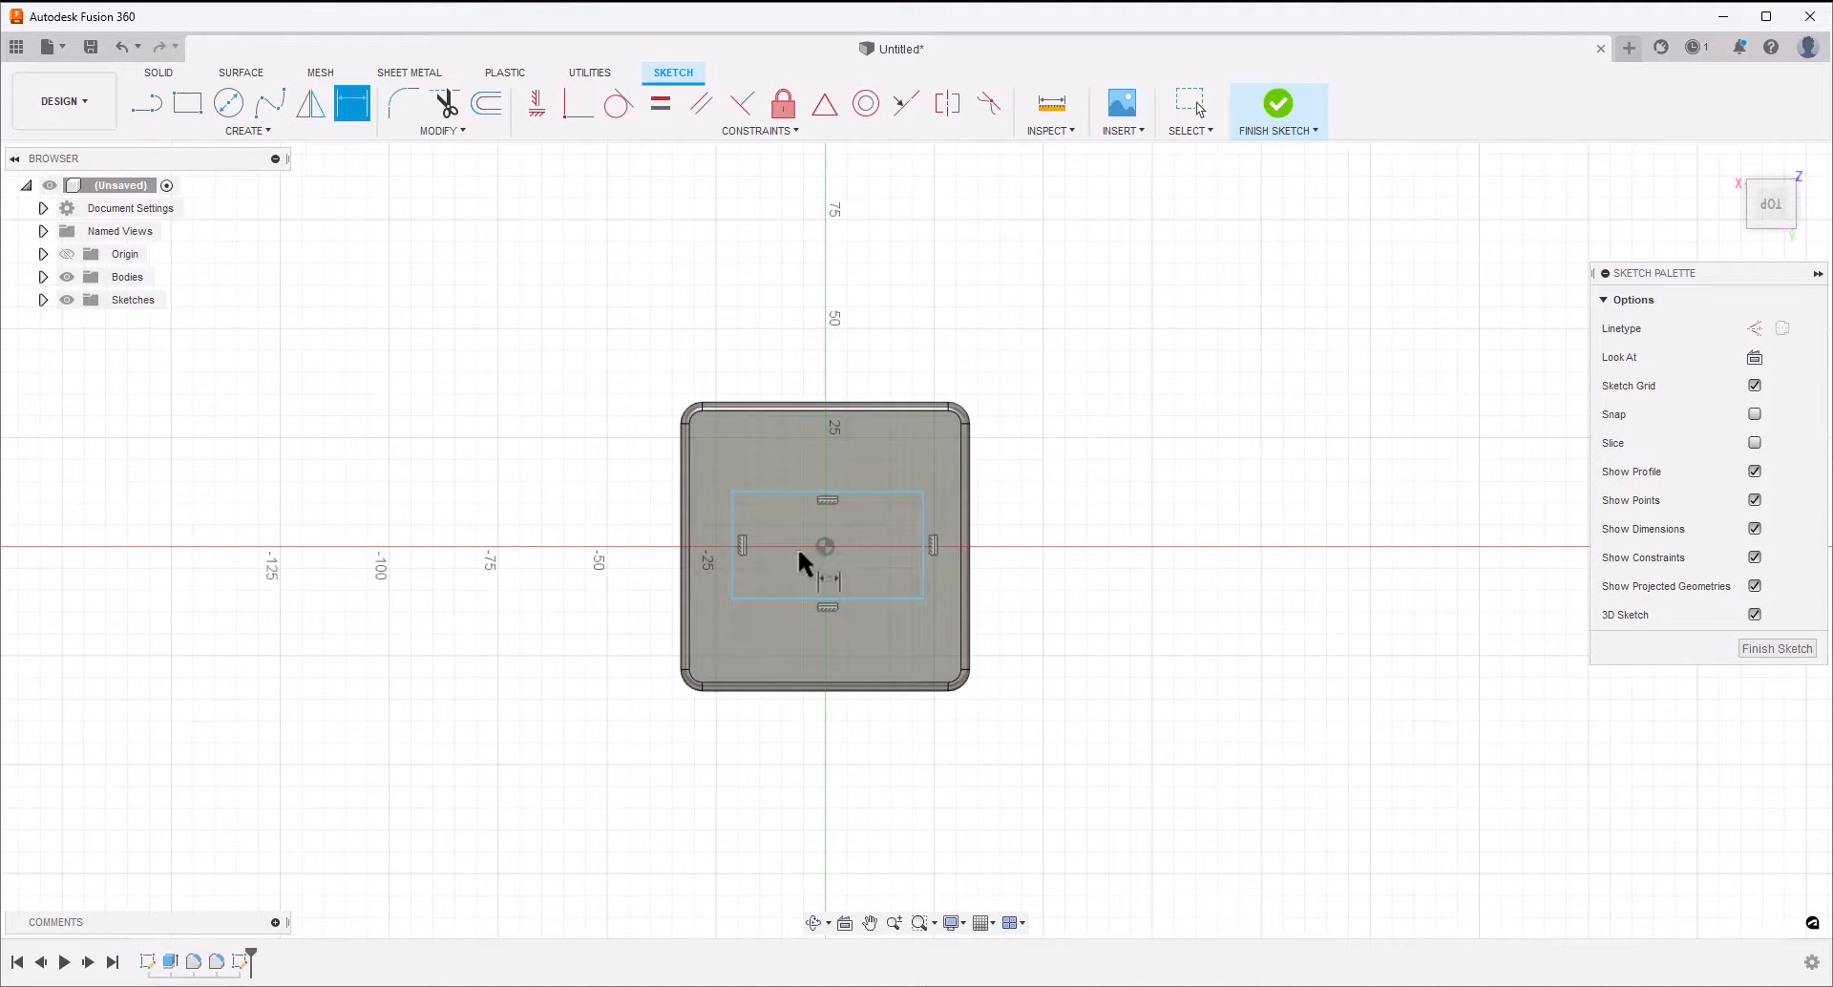
left_click(733, 539)
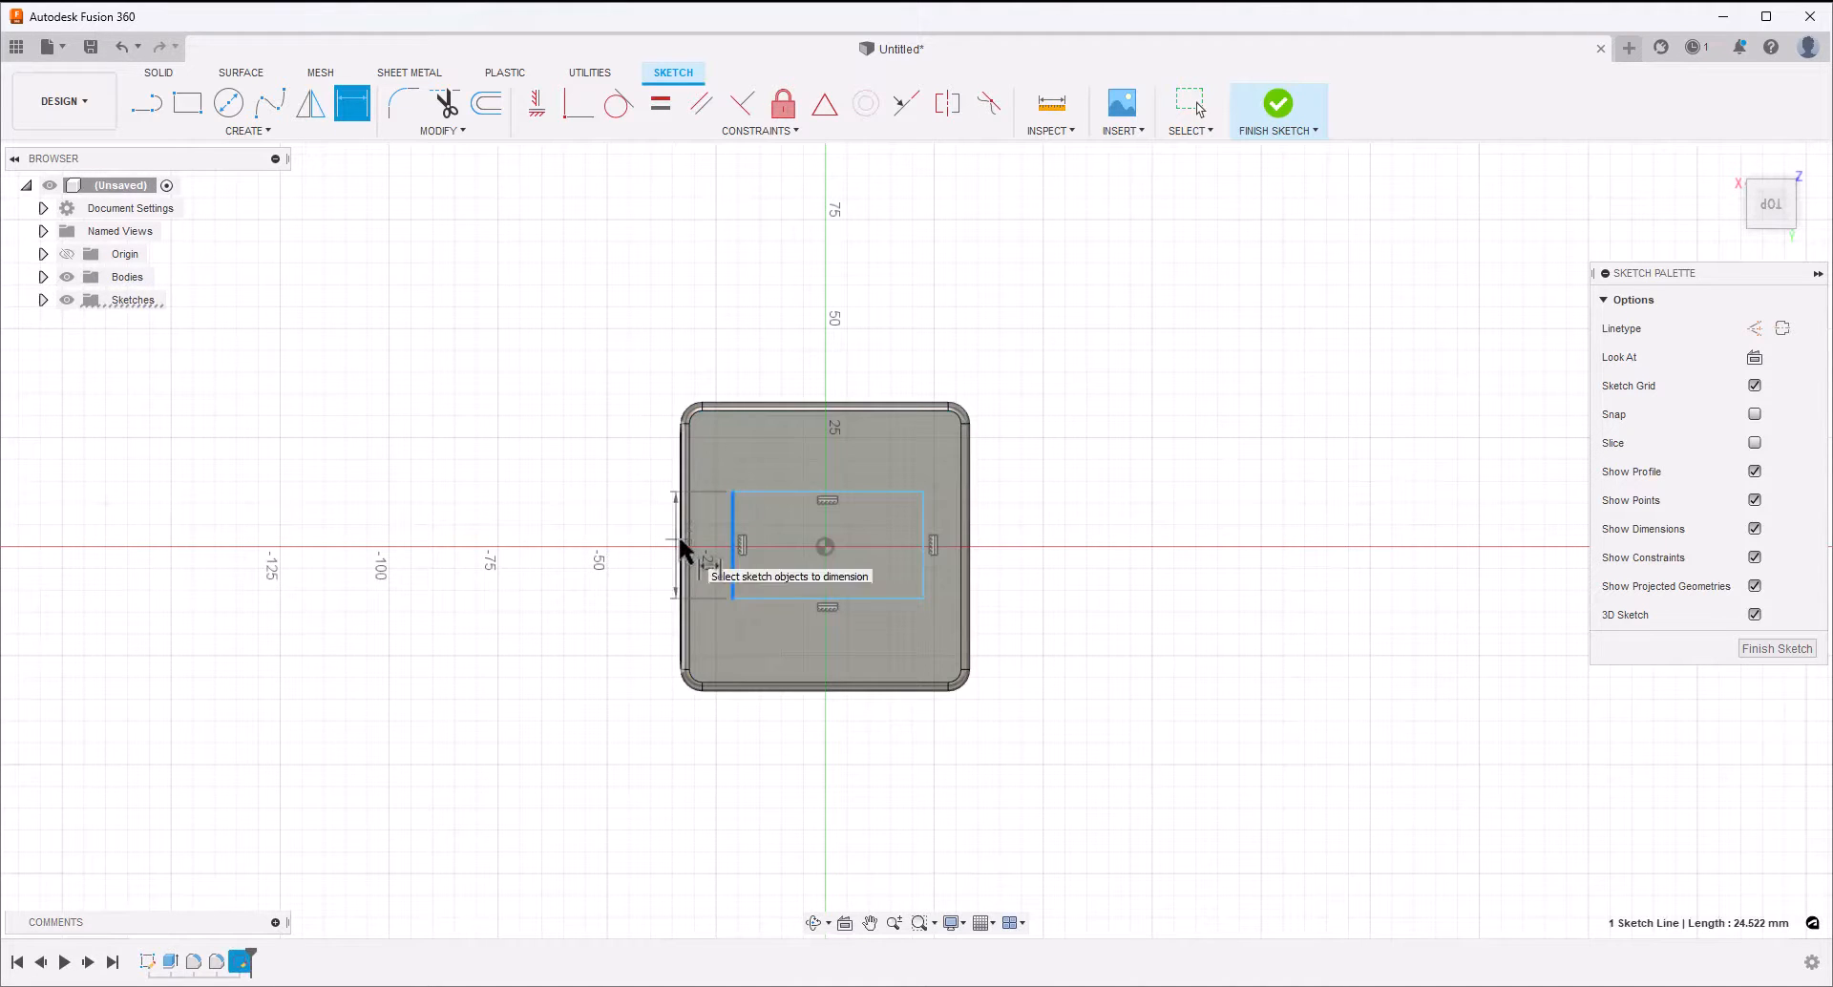
left_click(680, 544)
left_click(569, 555)
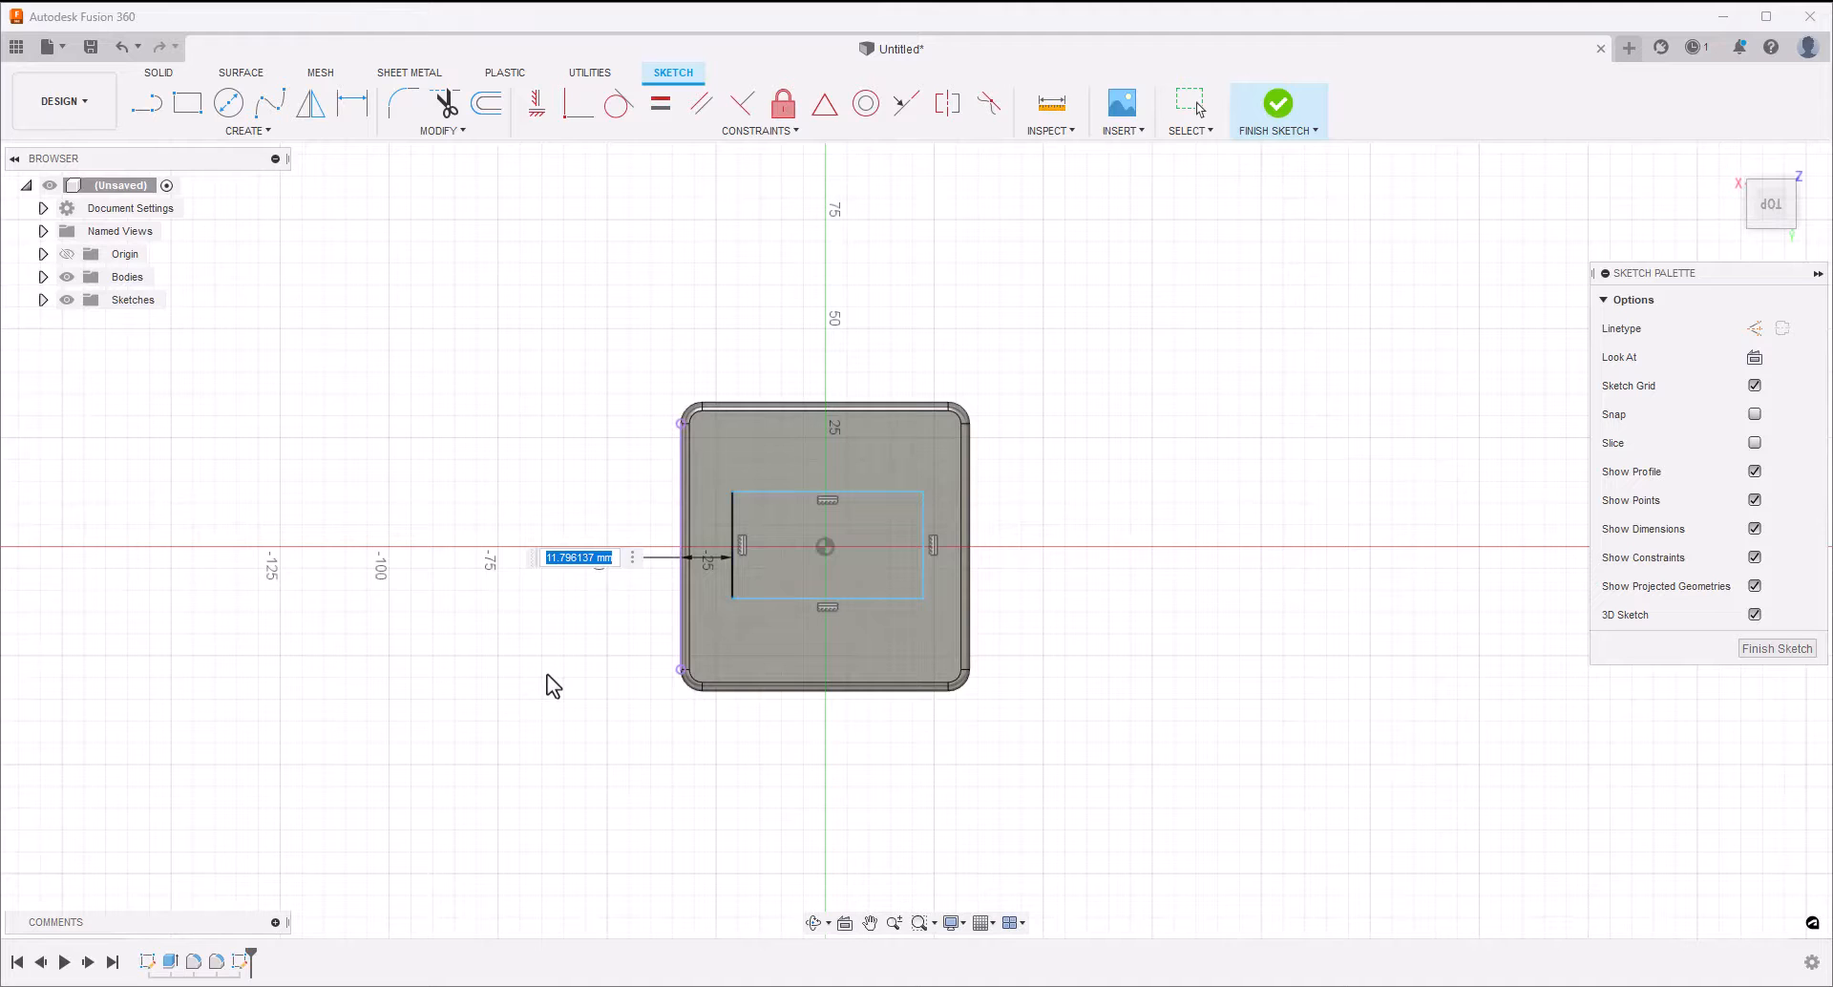
type("10")
key("Return")
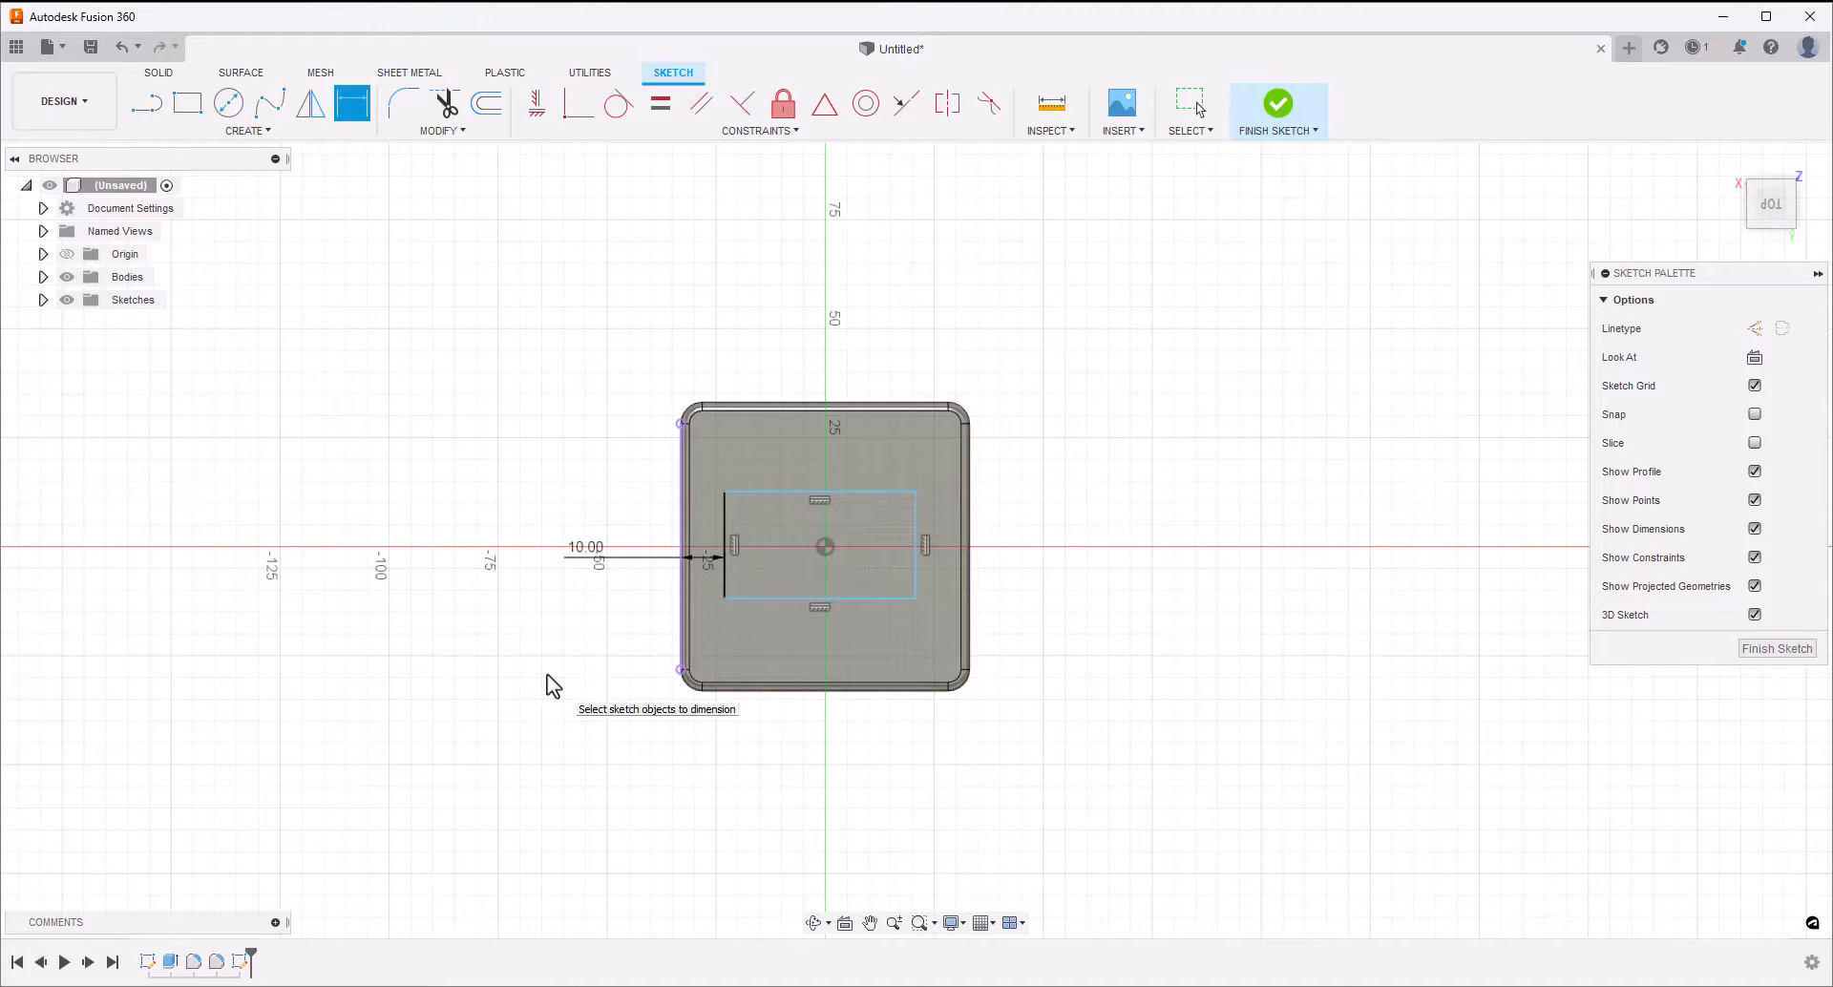
Dimension the rectangle's right side 10 mm from the block's right outer edge
left_click(917, 530)
left_click(968, 546)
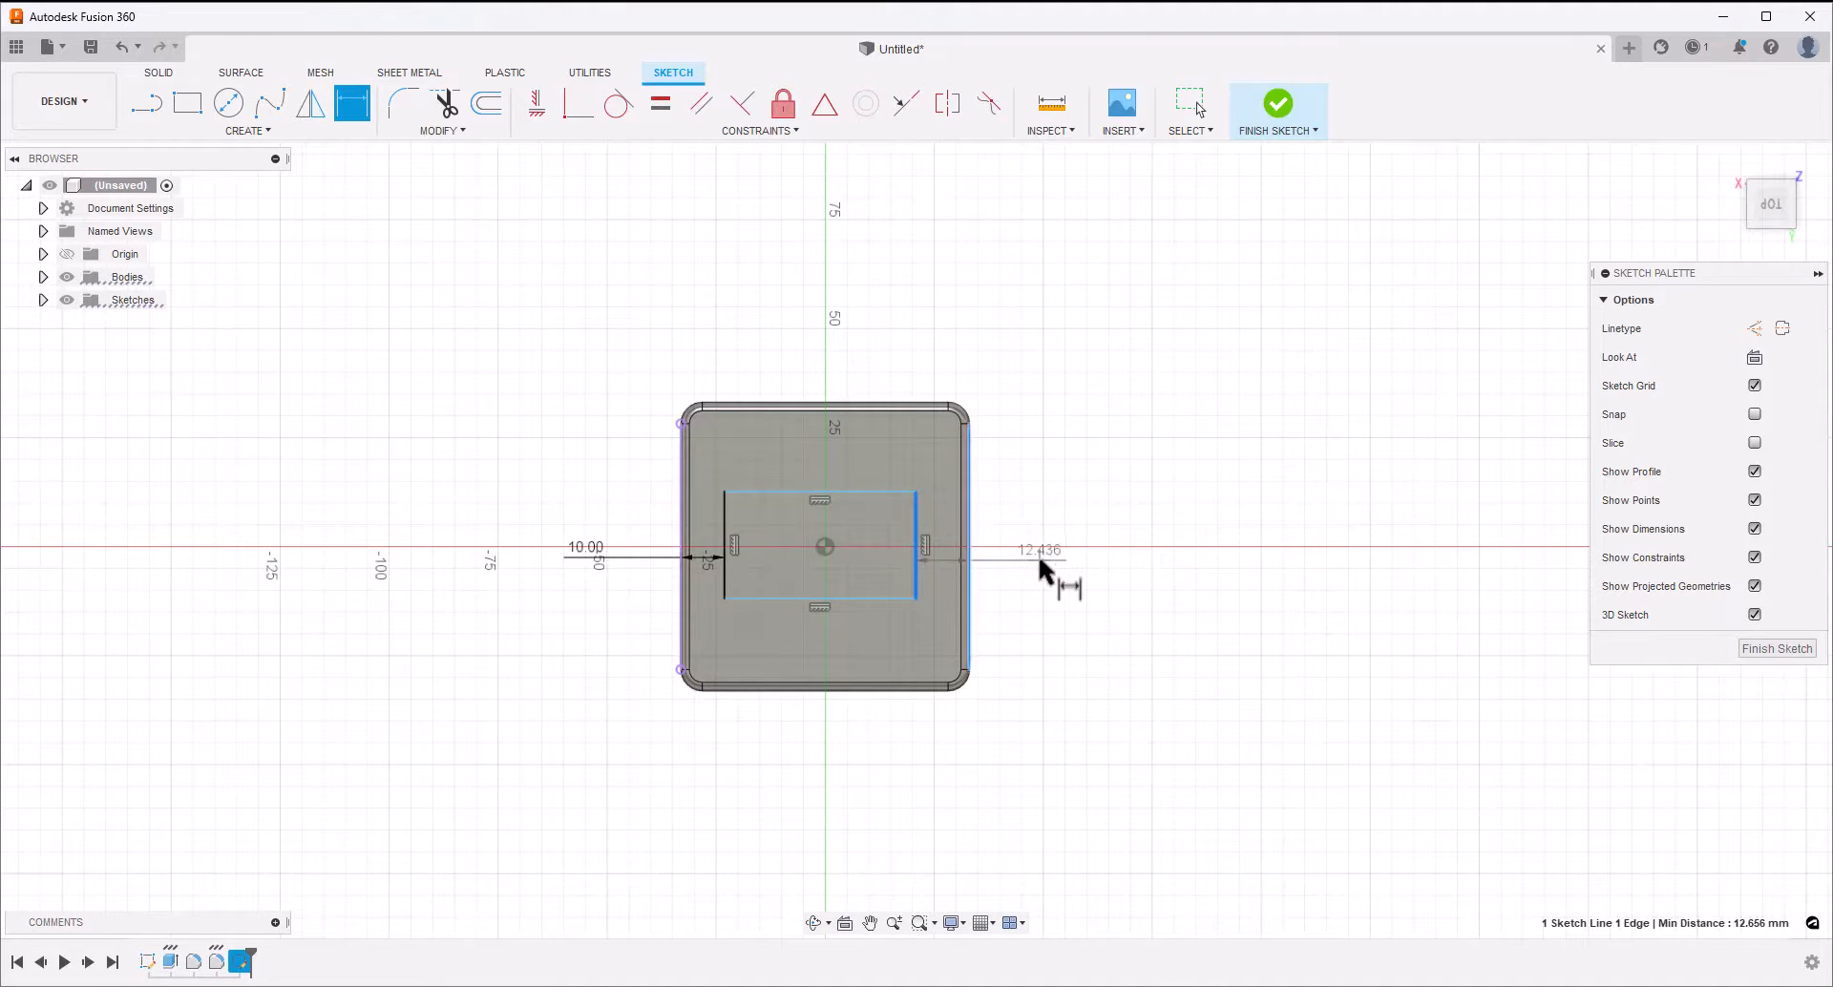
left_click(1041, 562)
type("10")
key("Return")
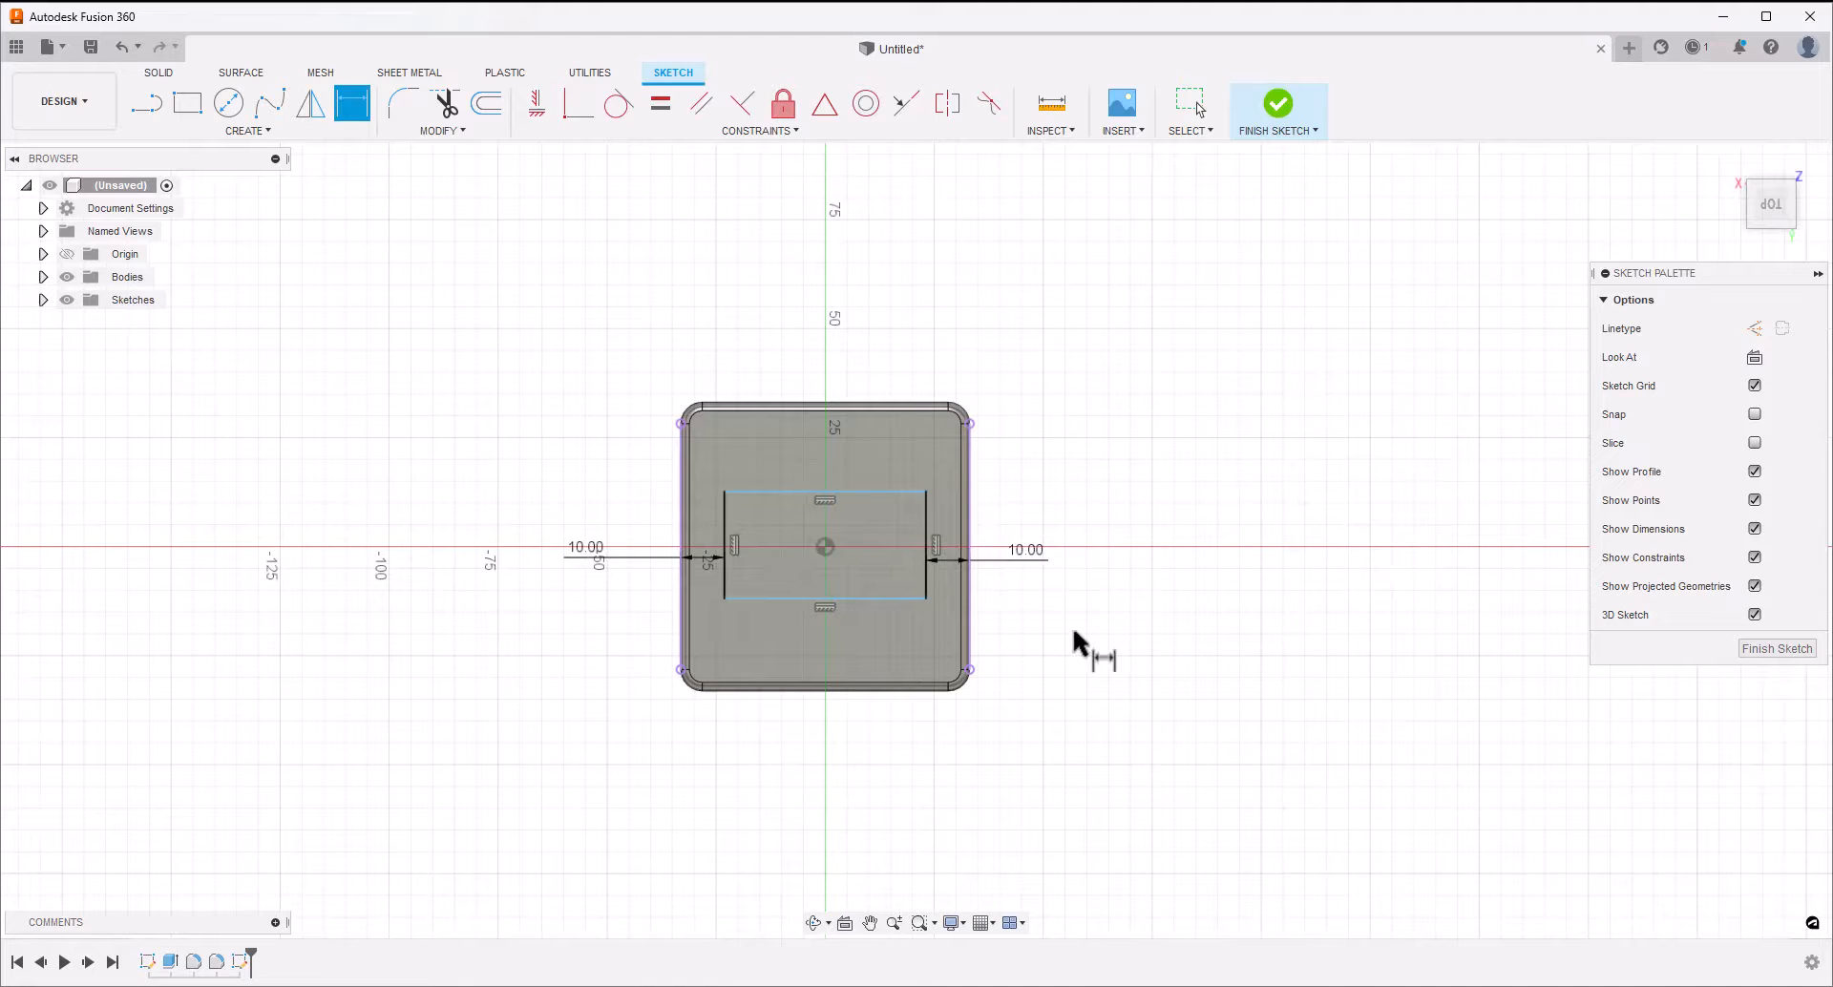
Dimension the rectangle's upper side 14 mm from the sketch origin
left_click(825, 546)
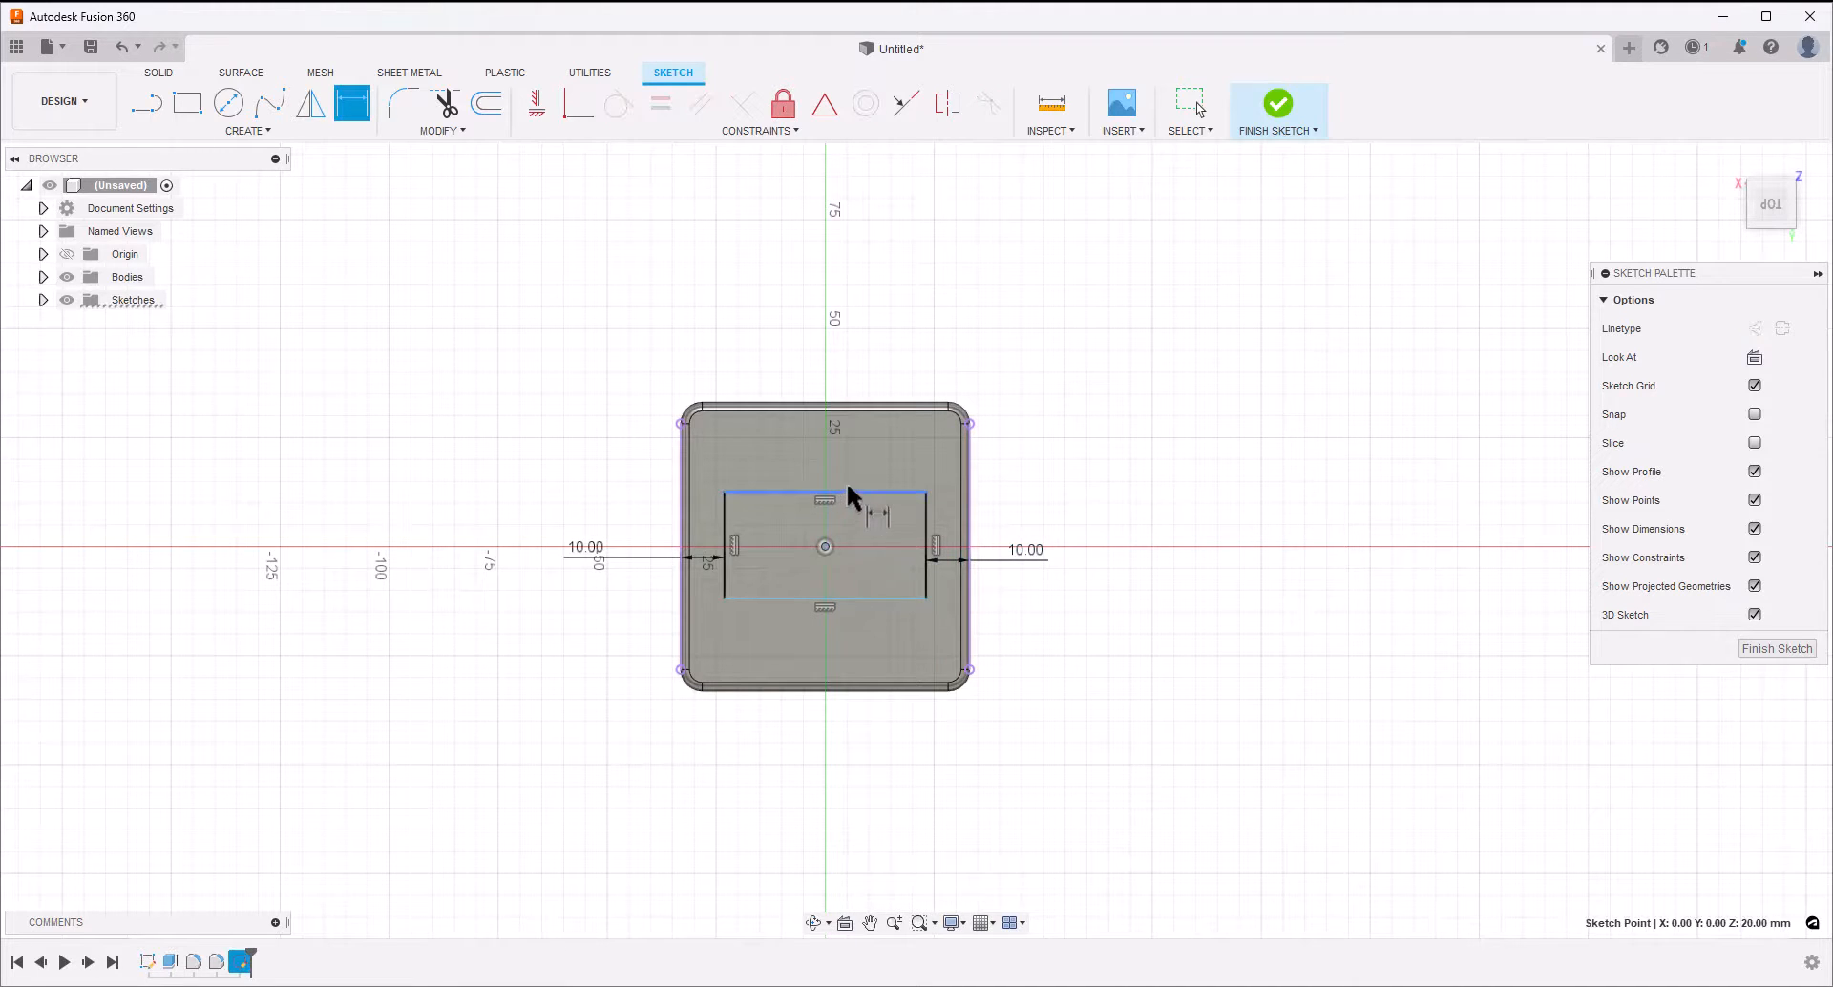
left_click(858, 493)
left_click(1018, 477)
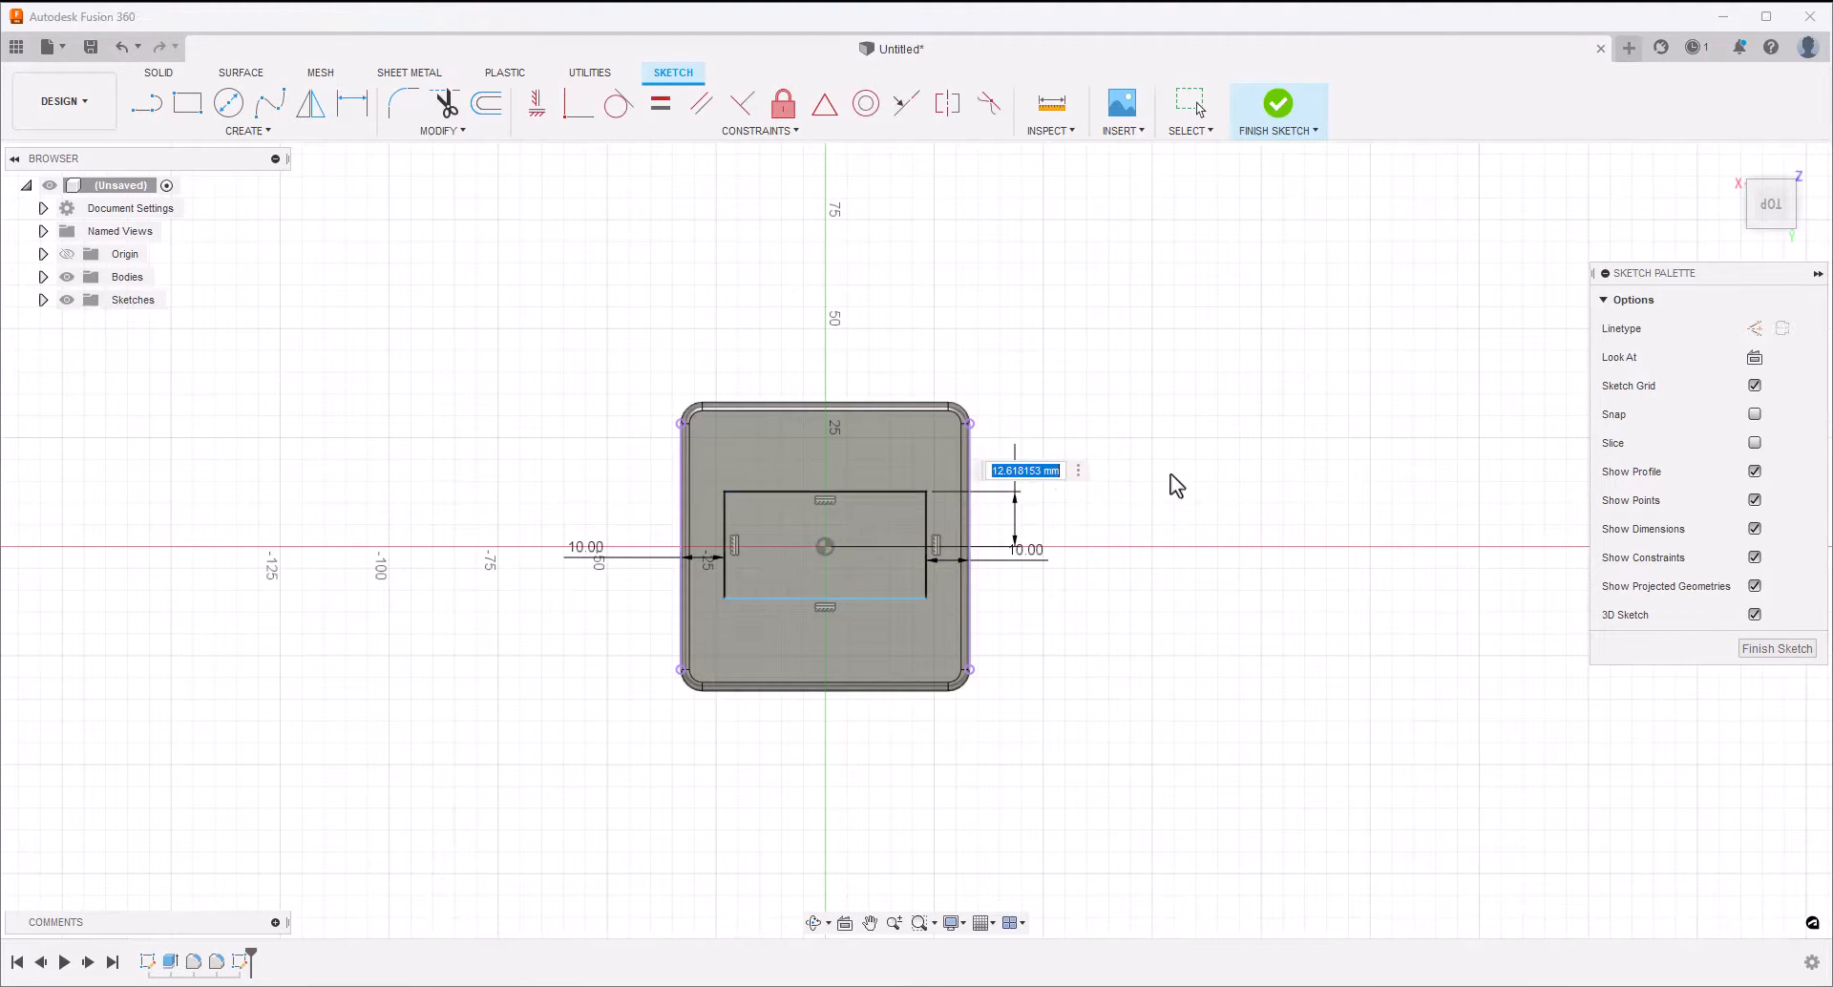
type("14")
key("Return")
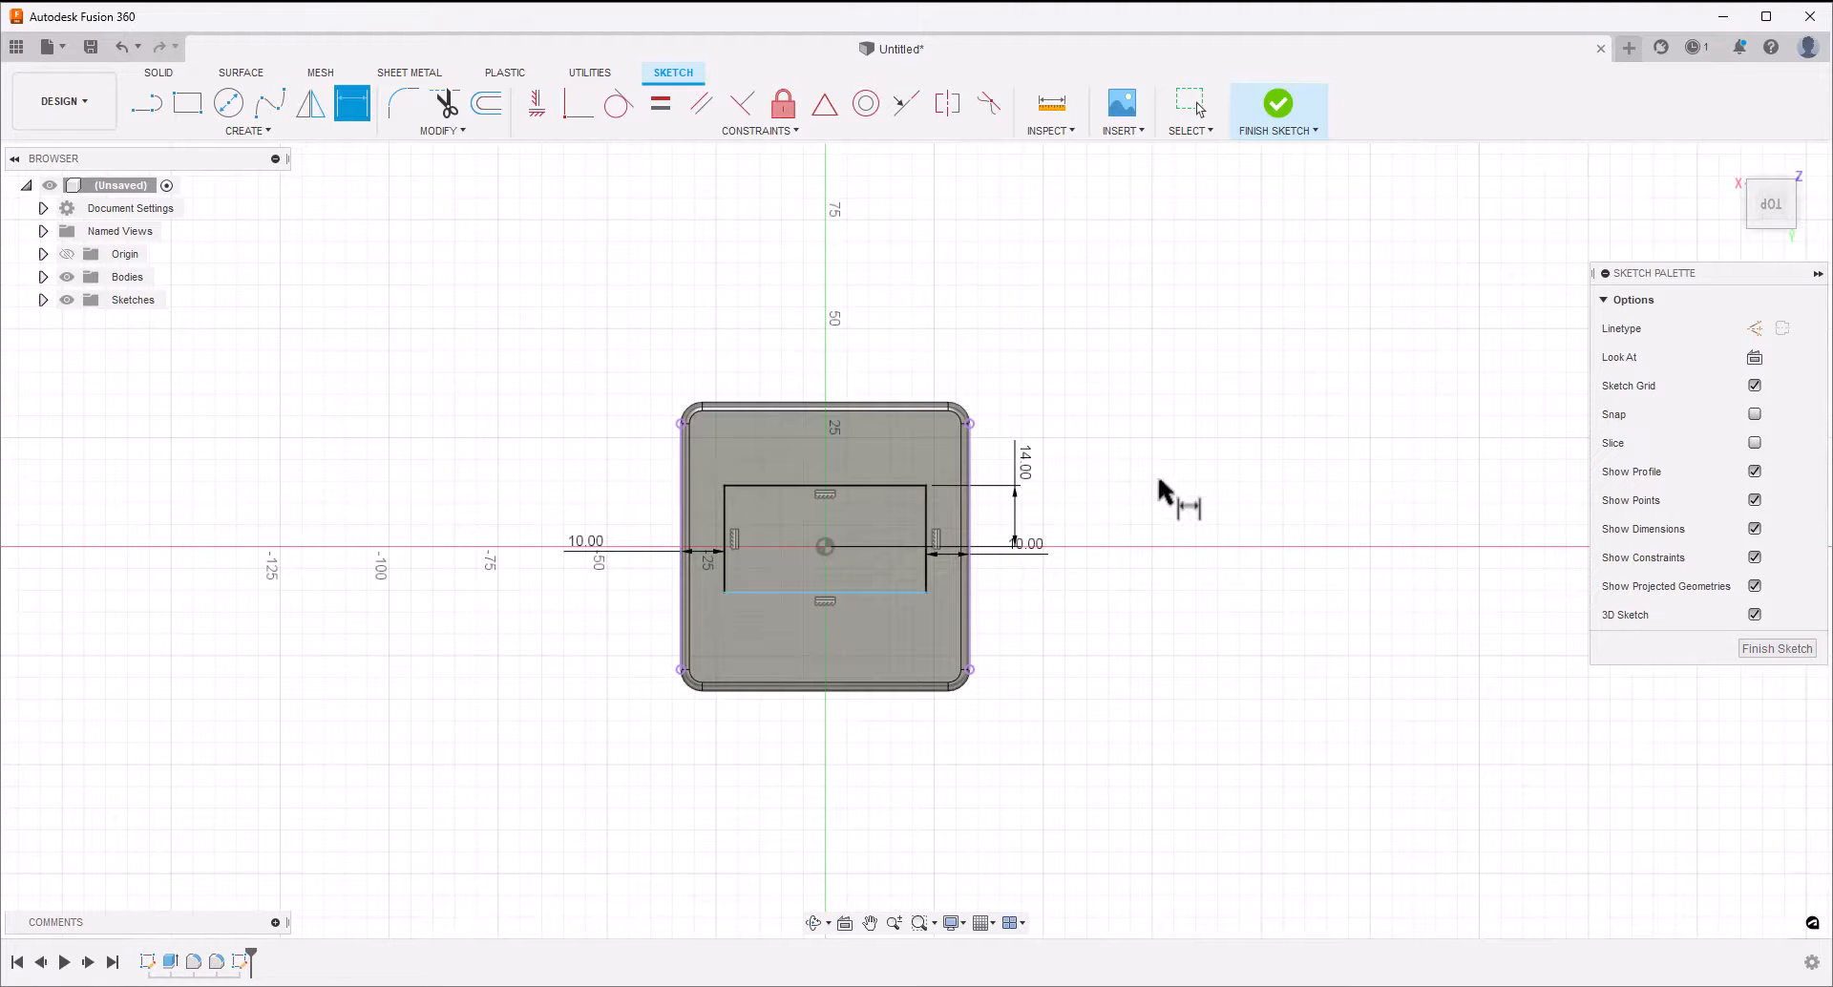
Set the rectangle's height to 28 mm between its upper and lower sides
left_click(886, 592)
left_click(869, 486)
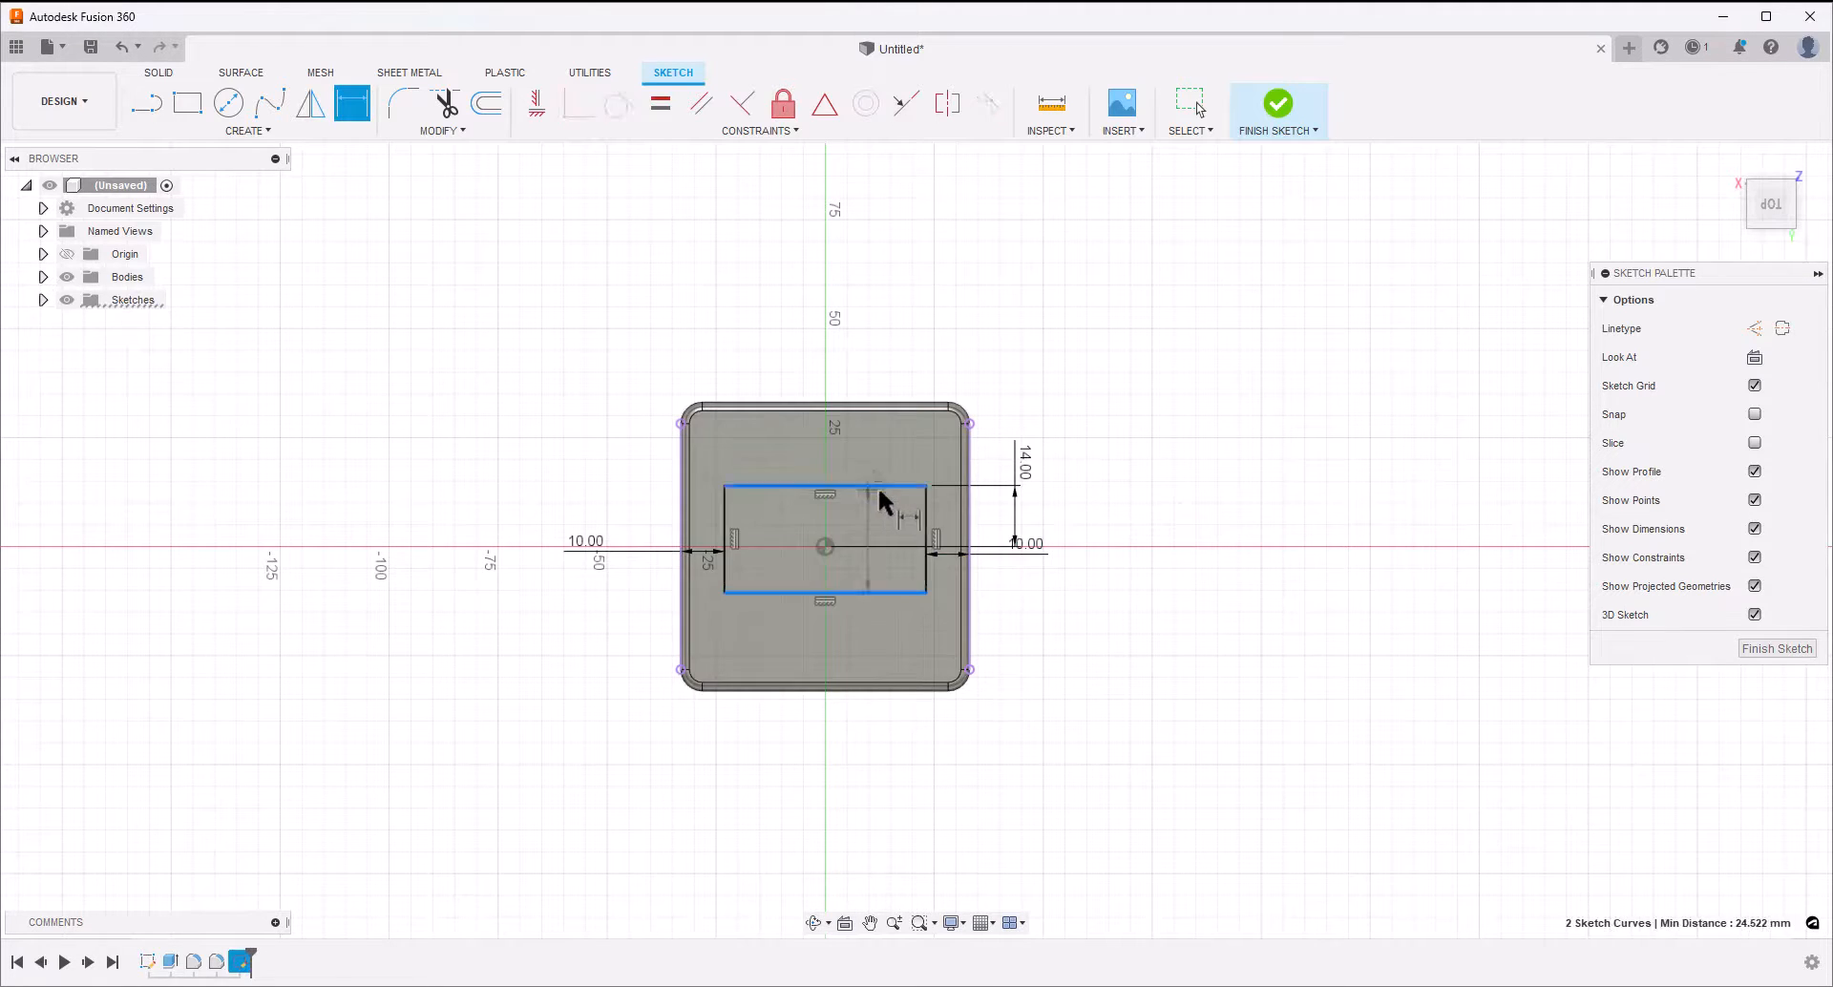
left_click(1107, 546)
type("28")
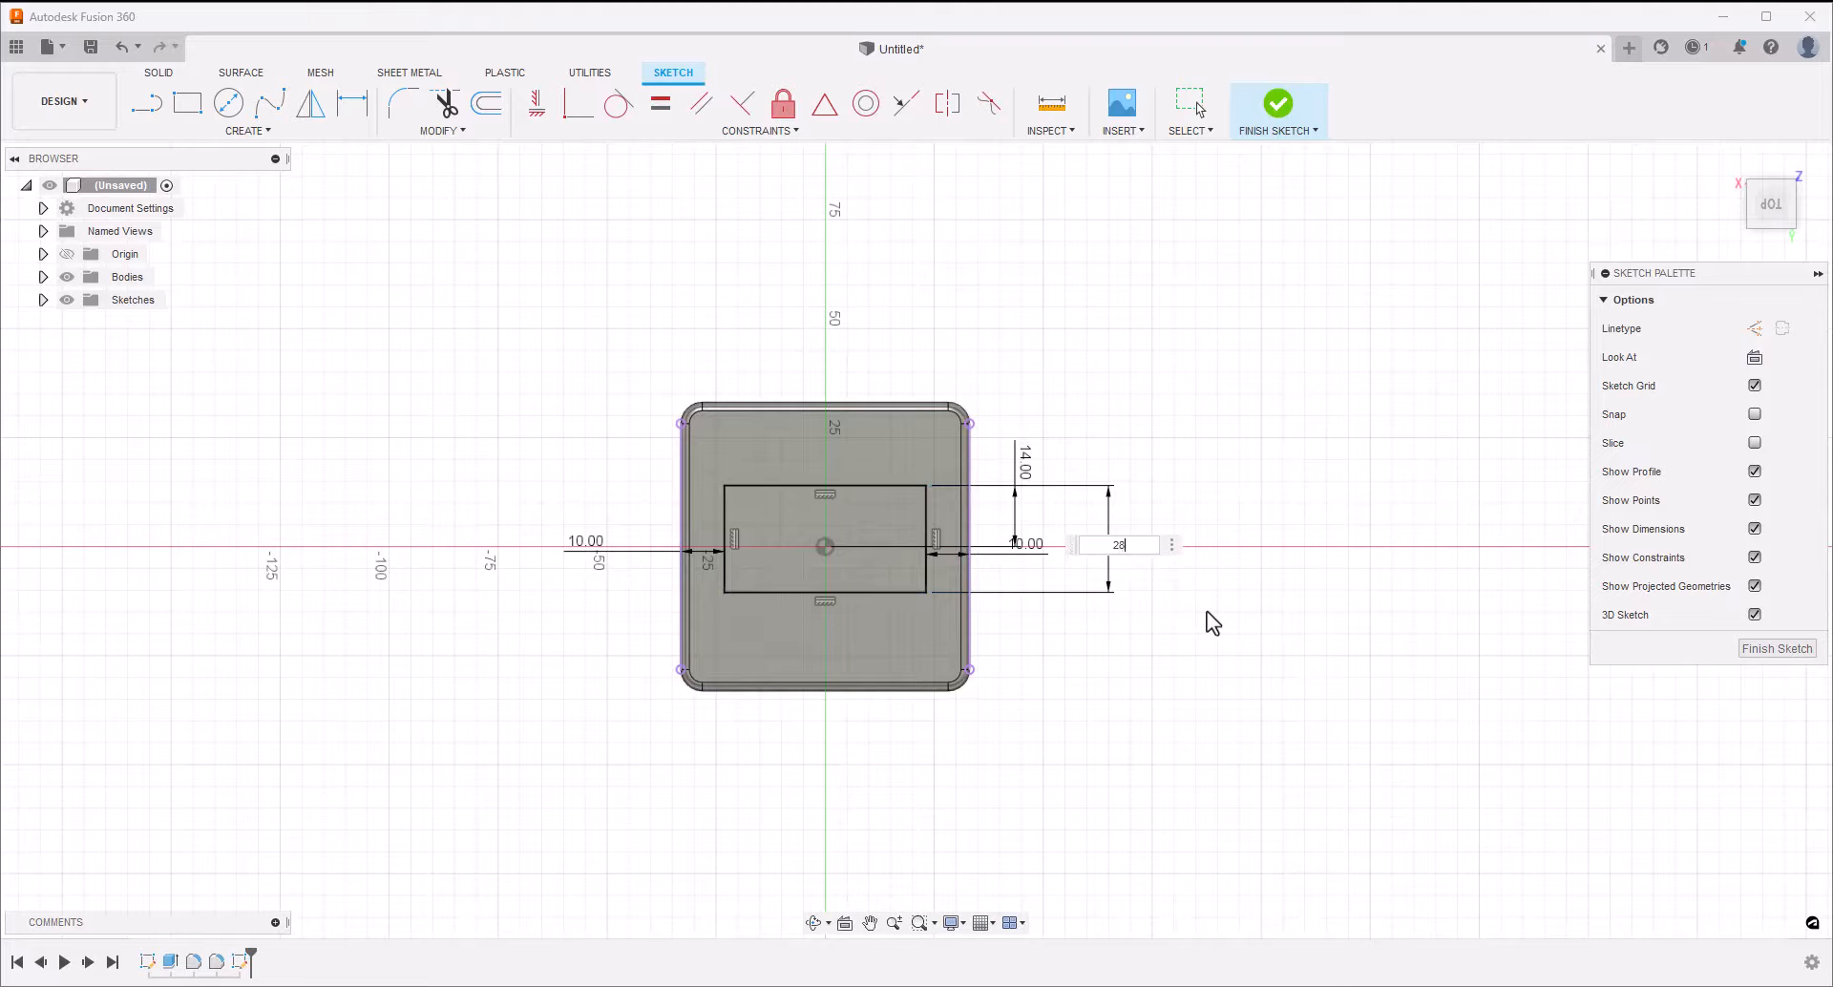
key("Return")
key("Escape")
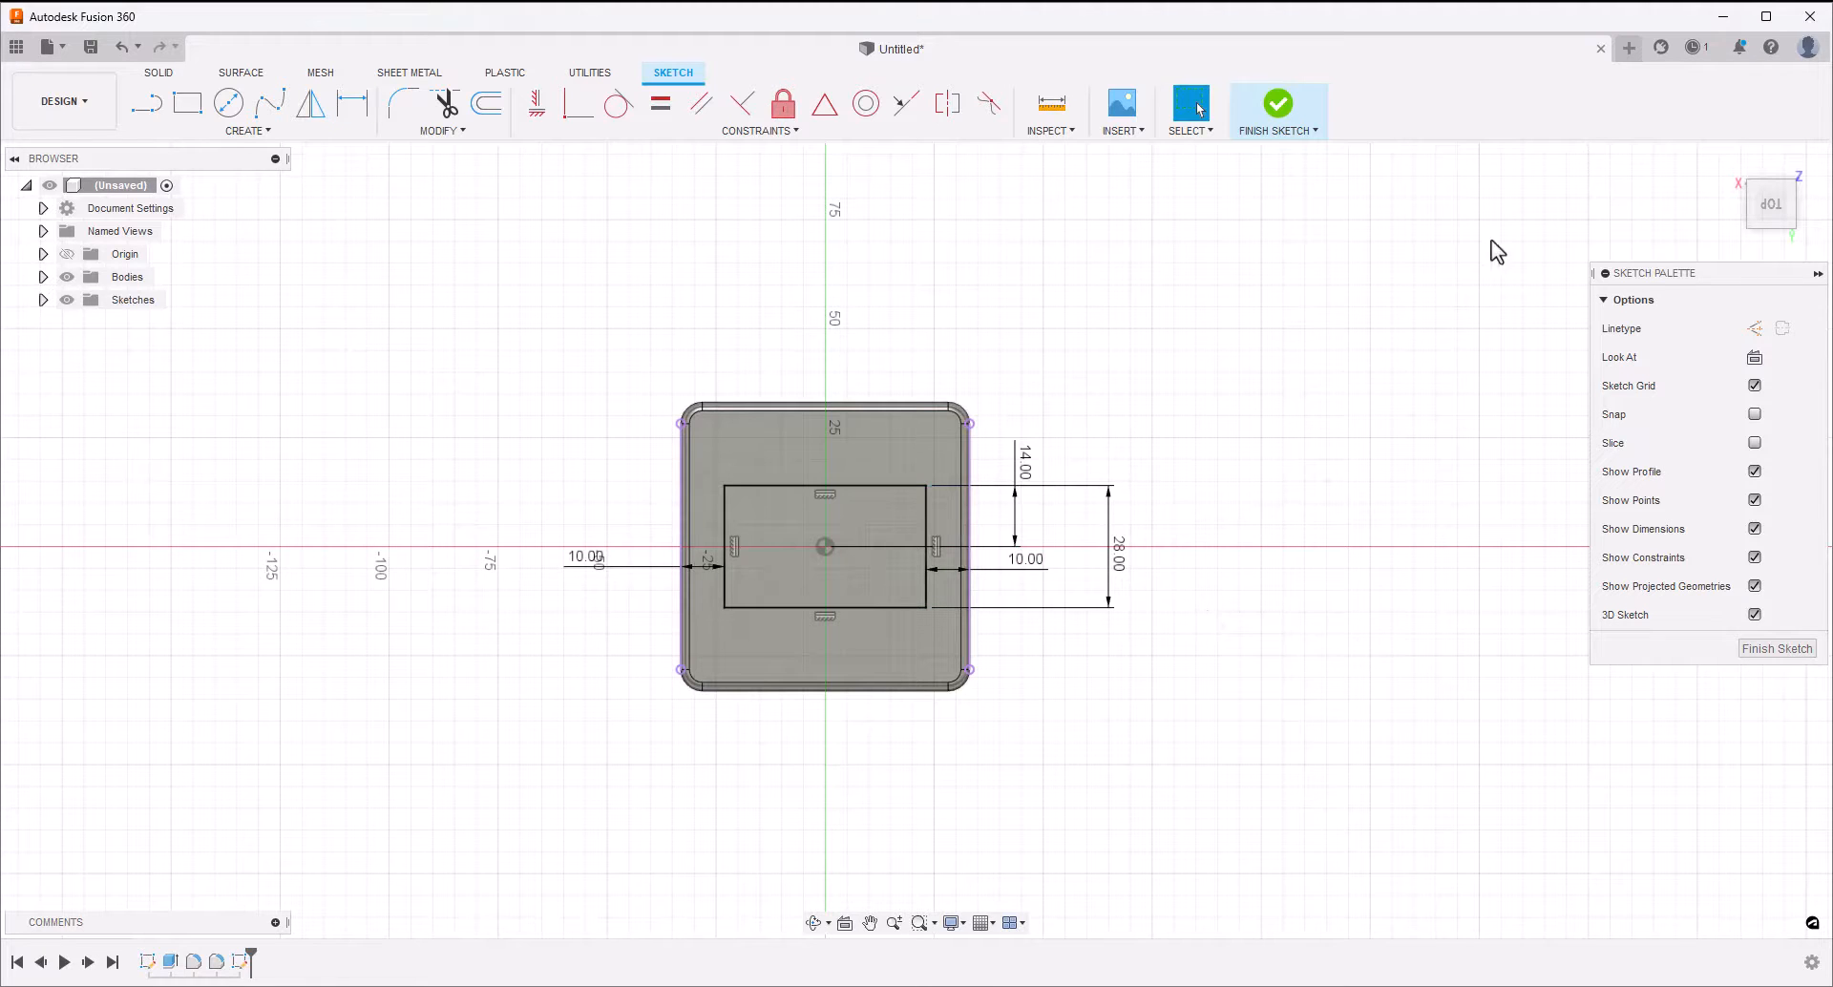
Finish the sketch and extrude the rectangle 2 mm upward with a -10 degree taper, joined to the block
left_click(1289, 112)
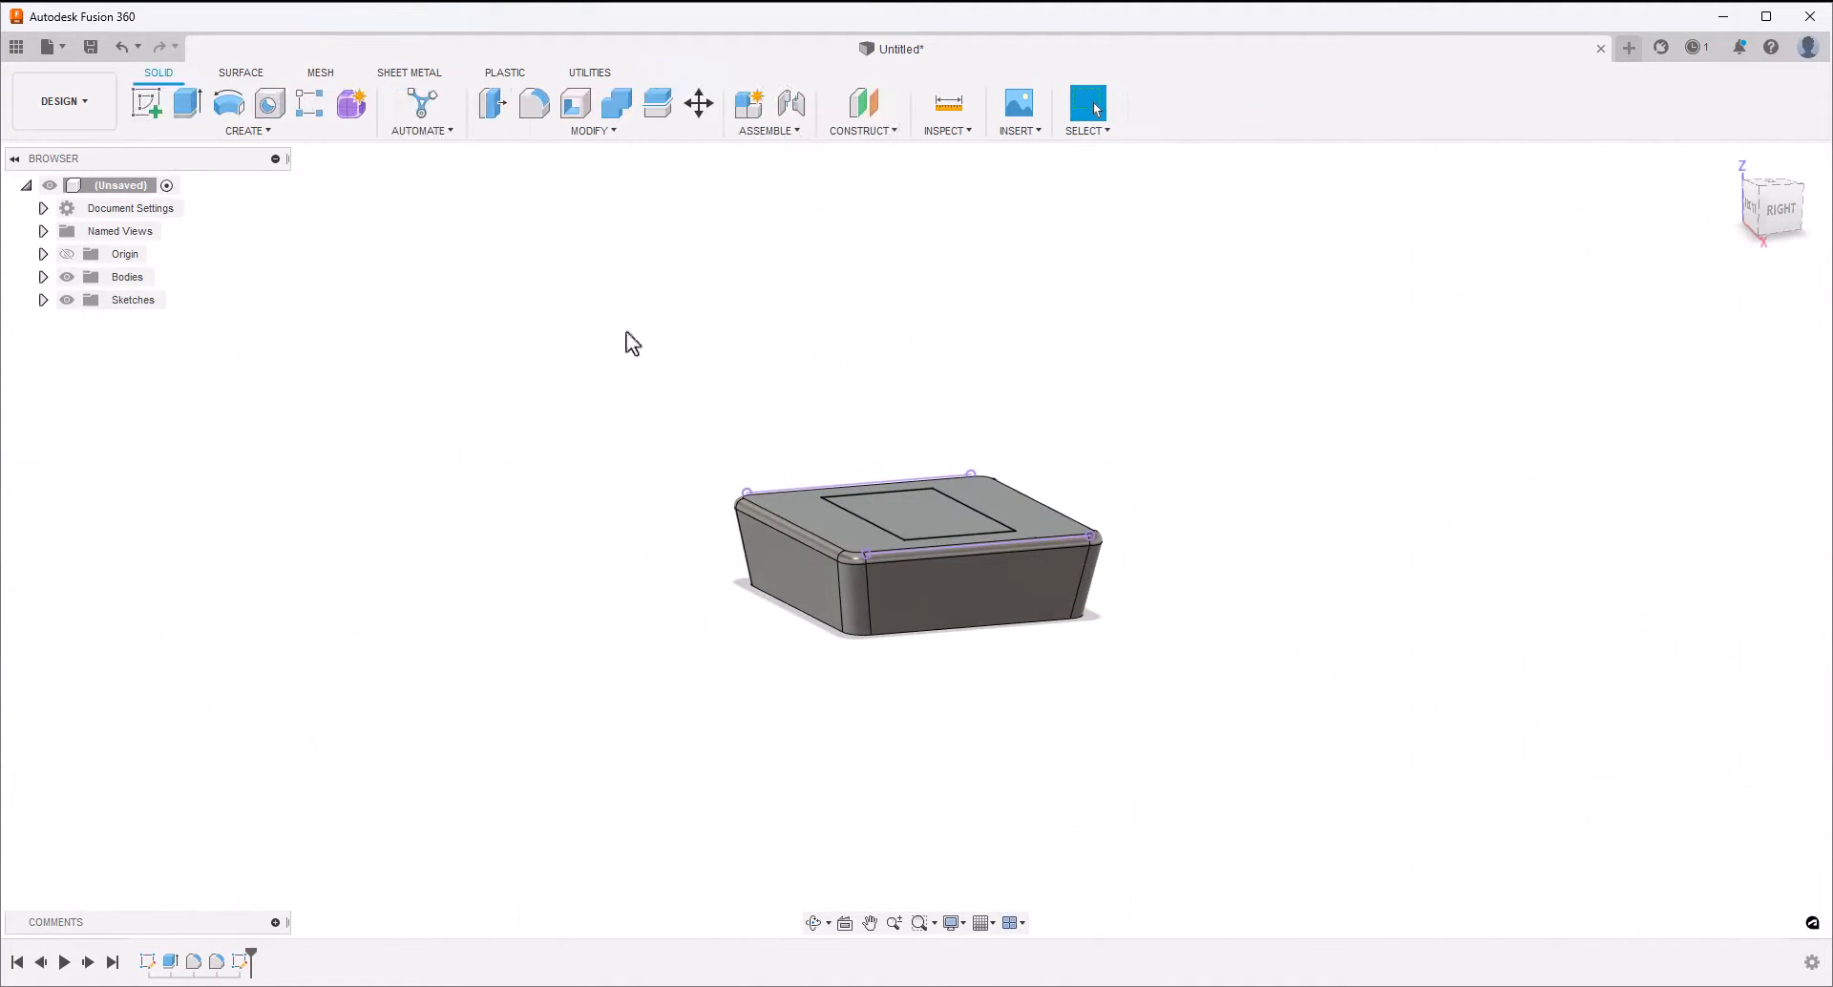
left_click(186, 107)
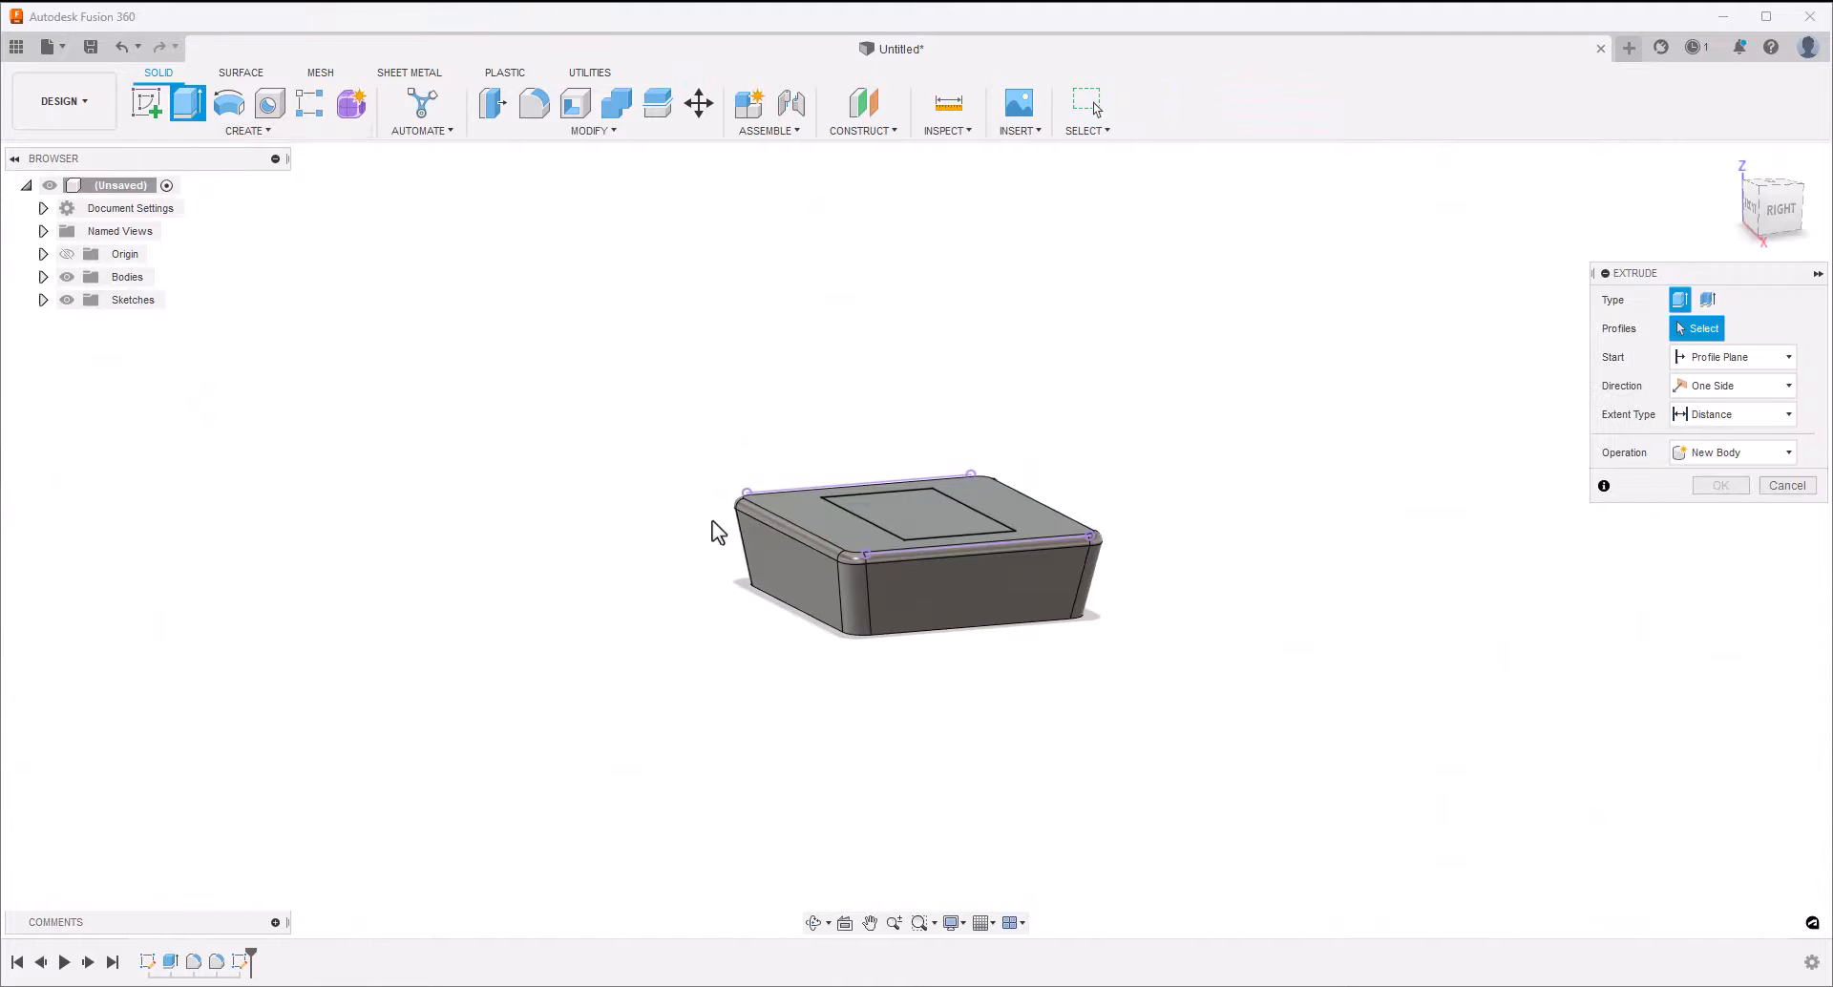
left_click(879, 512)
left_click(878, 512)
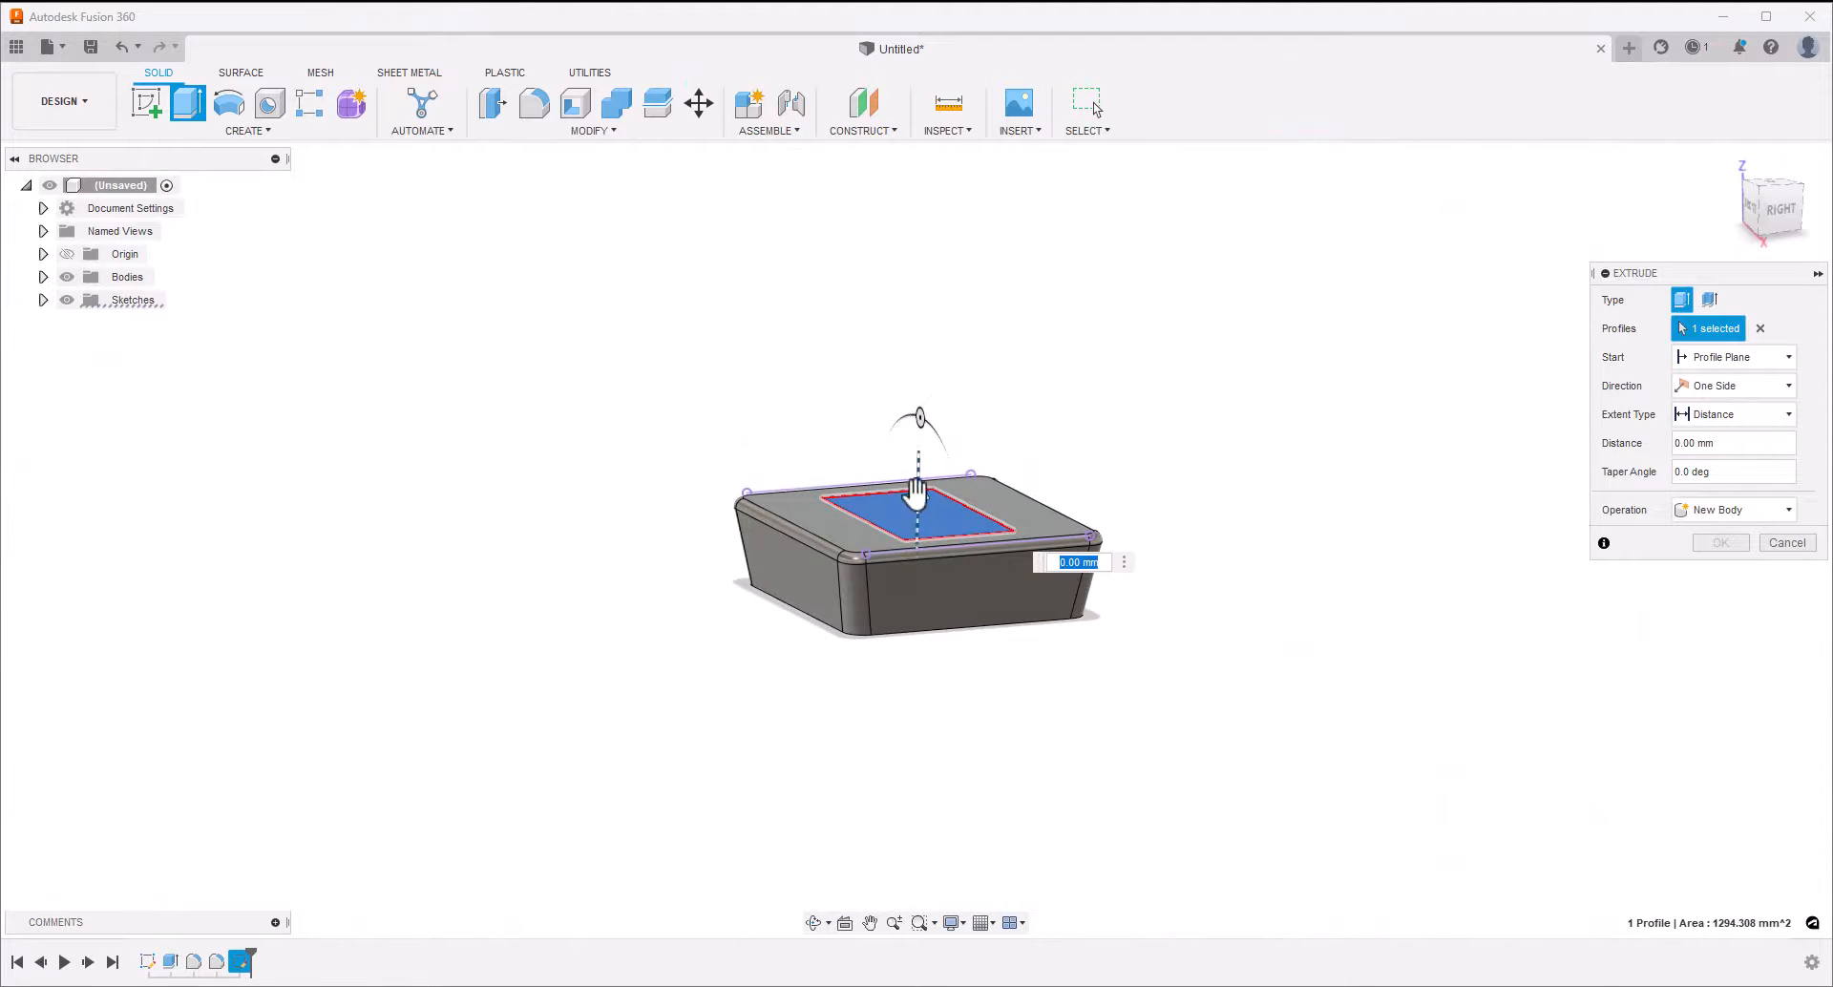
left_click_drag(917, 504, 918, 480)
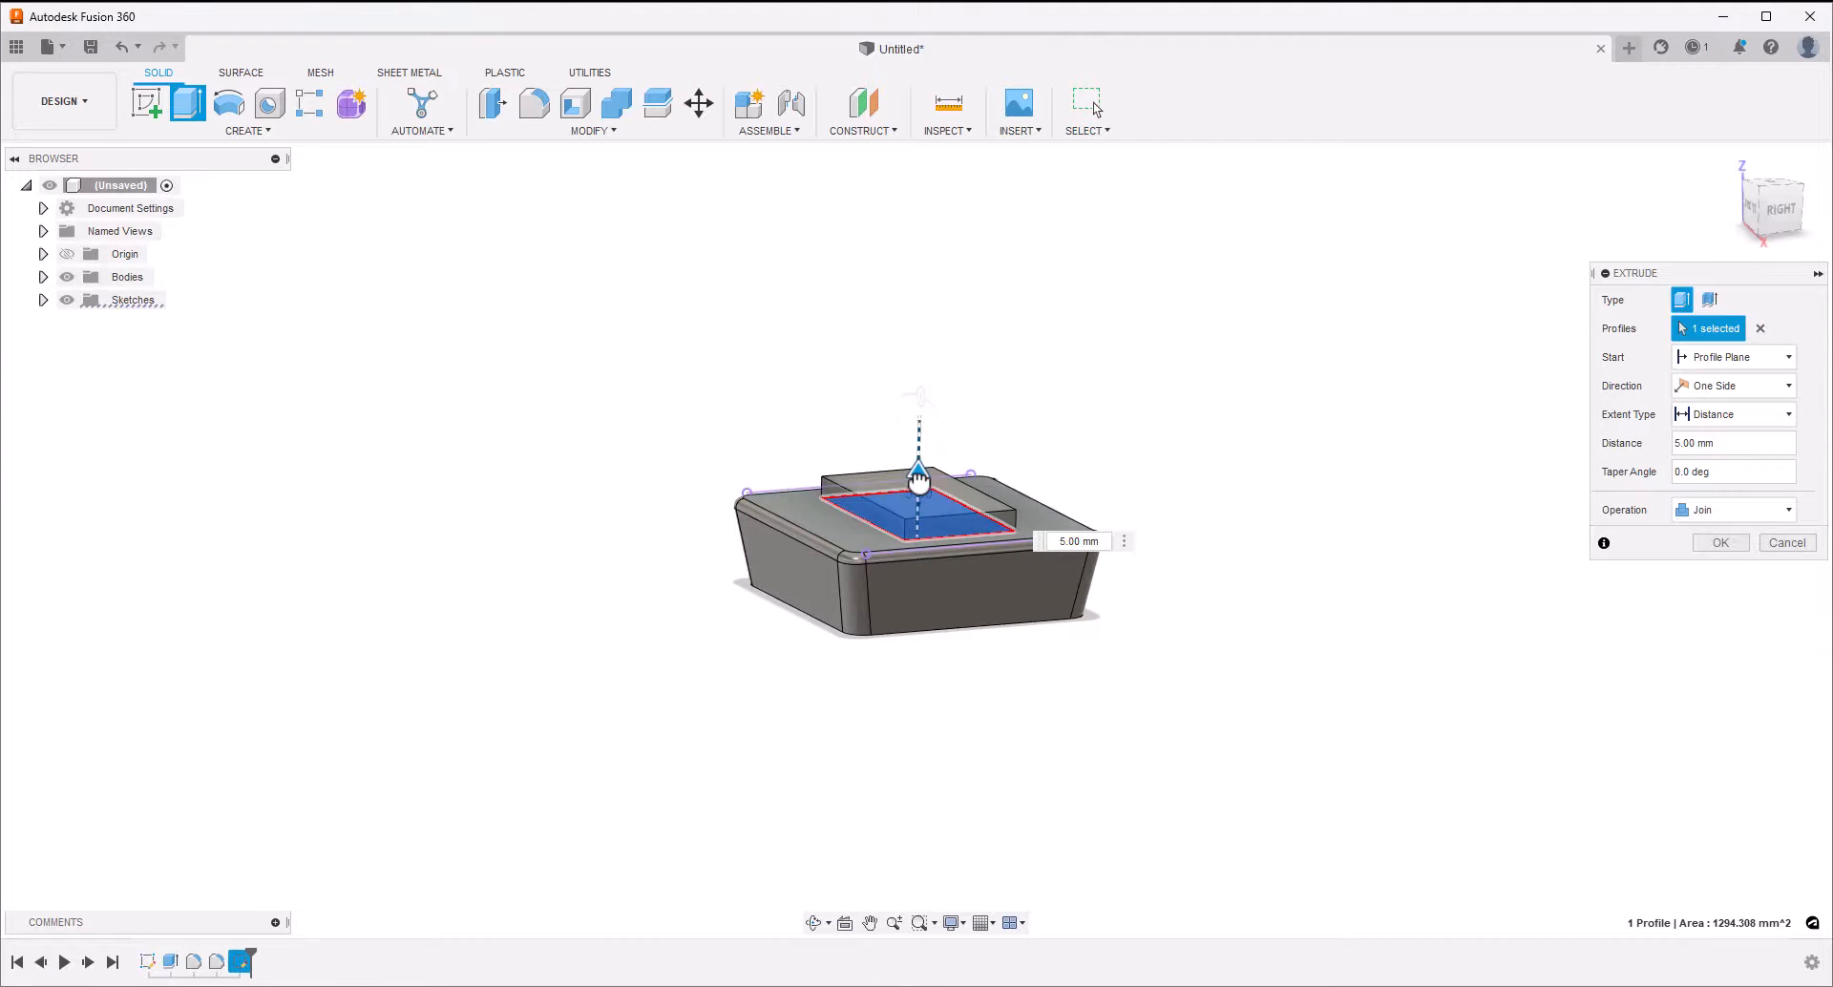
left_click(1733, 444)
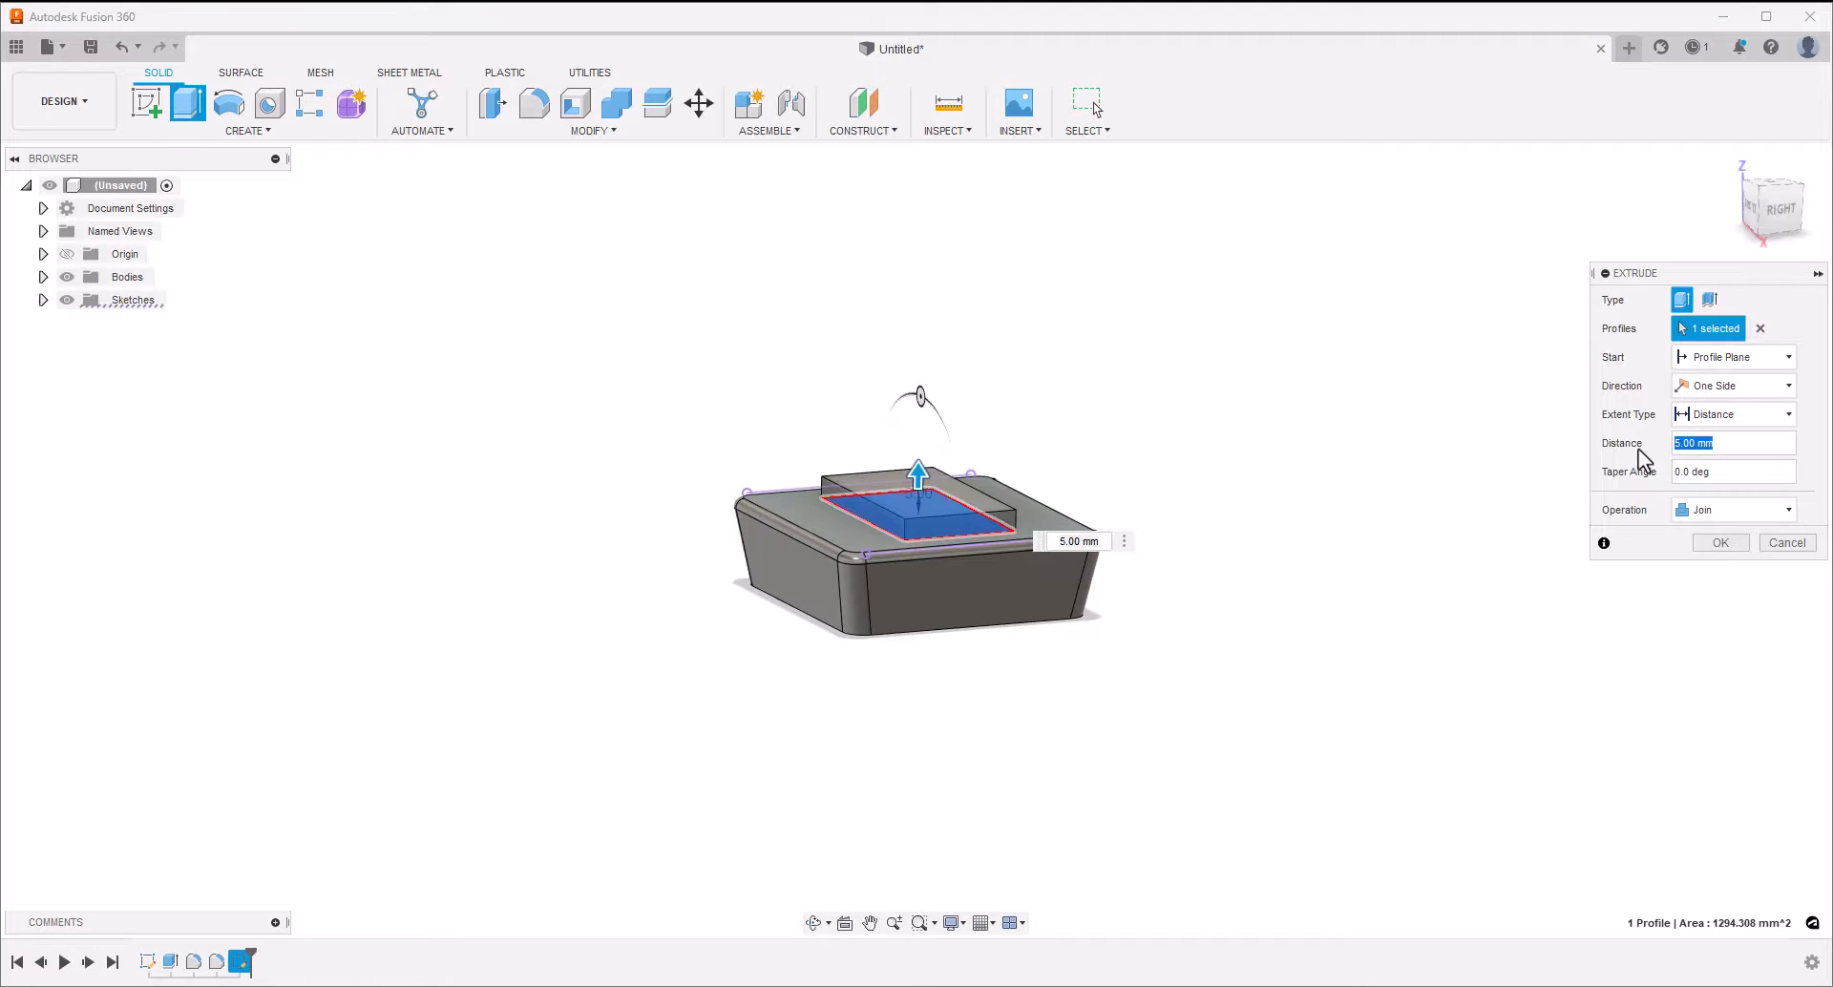
type("2")
key("Tab")
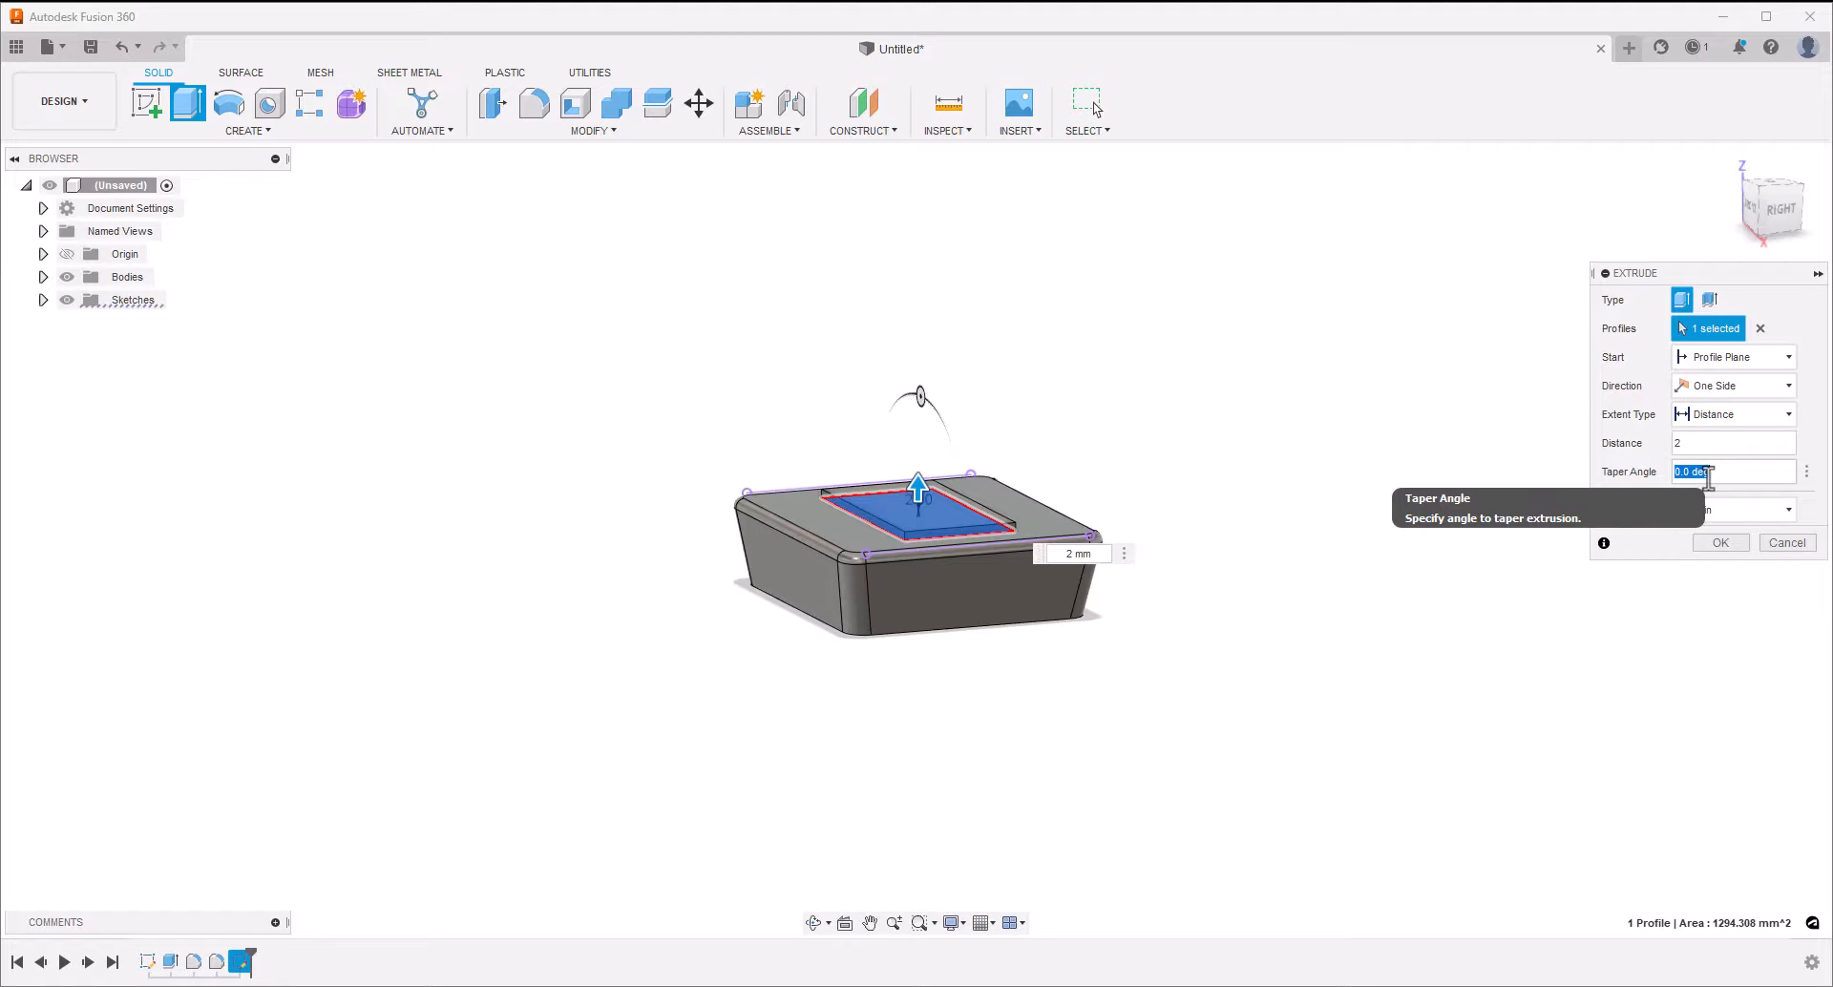
type("-10")
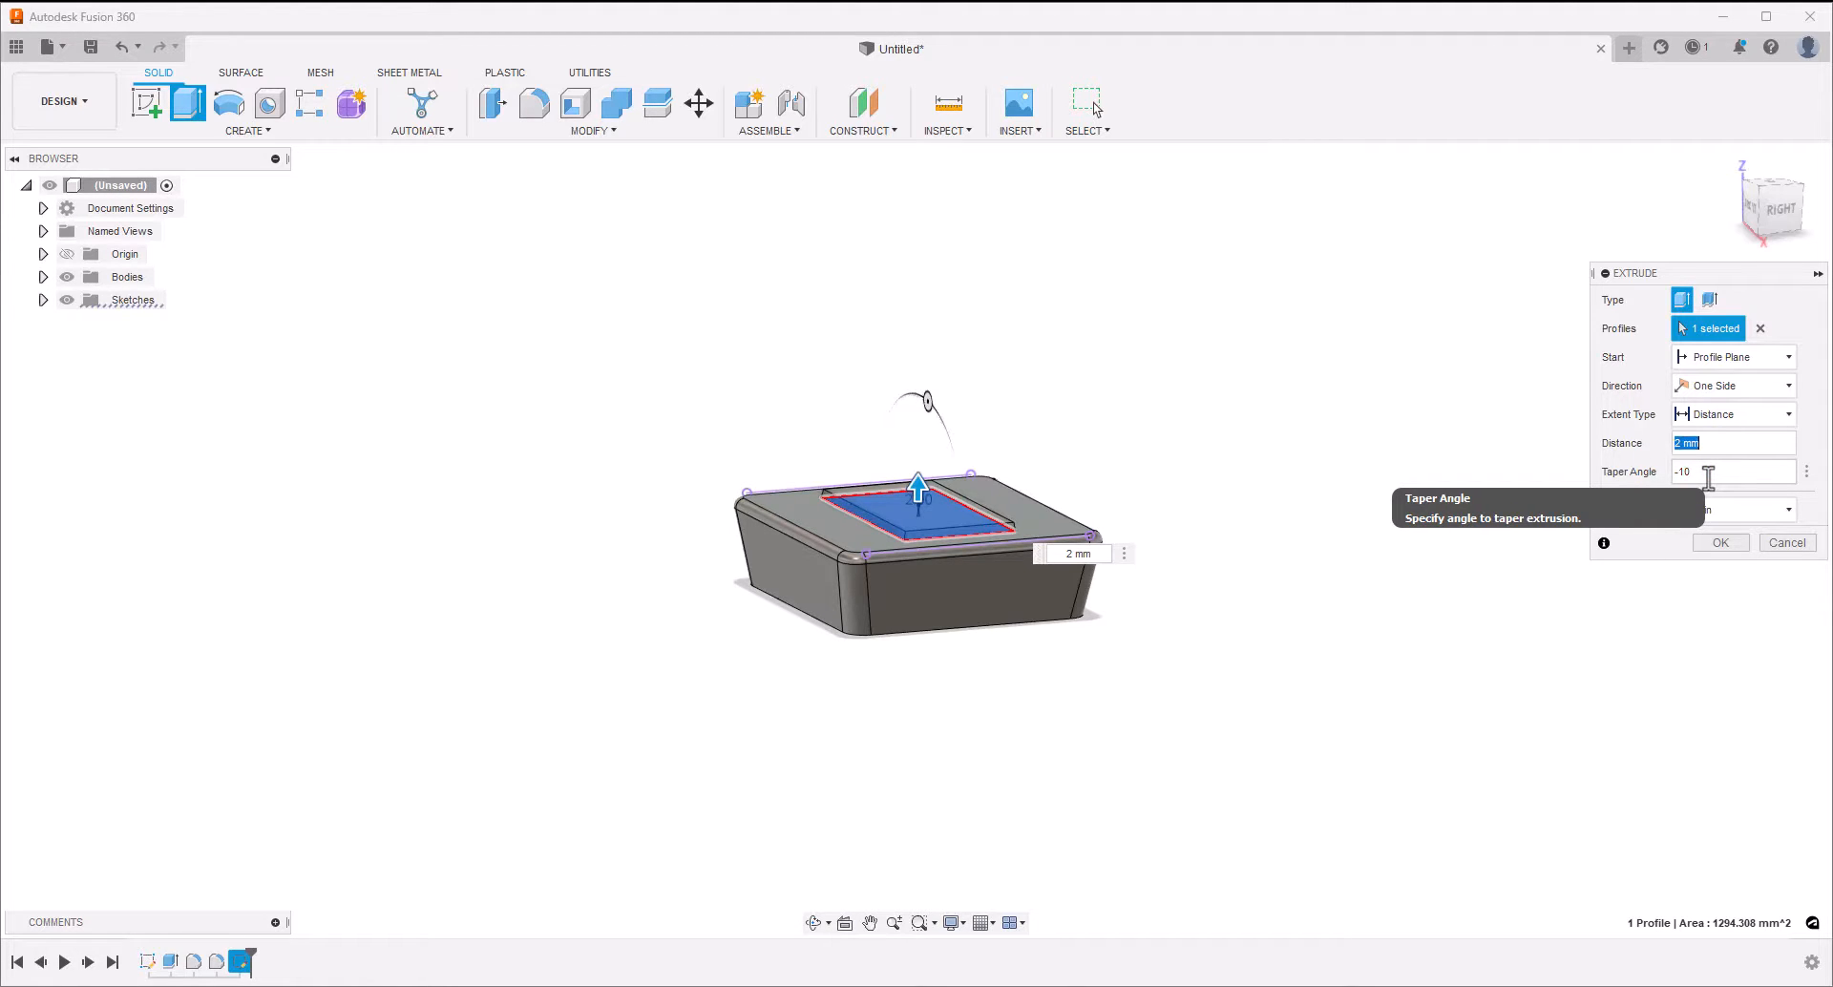
left_click(1720, 543)
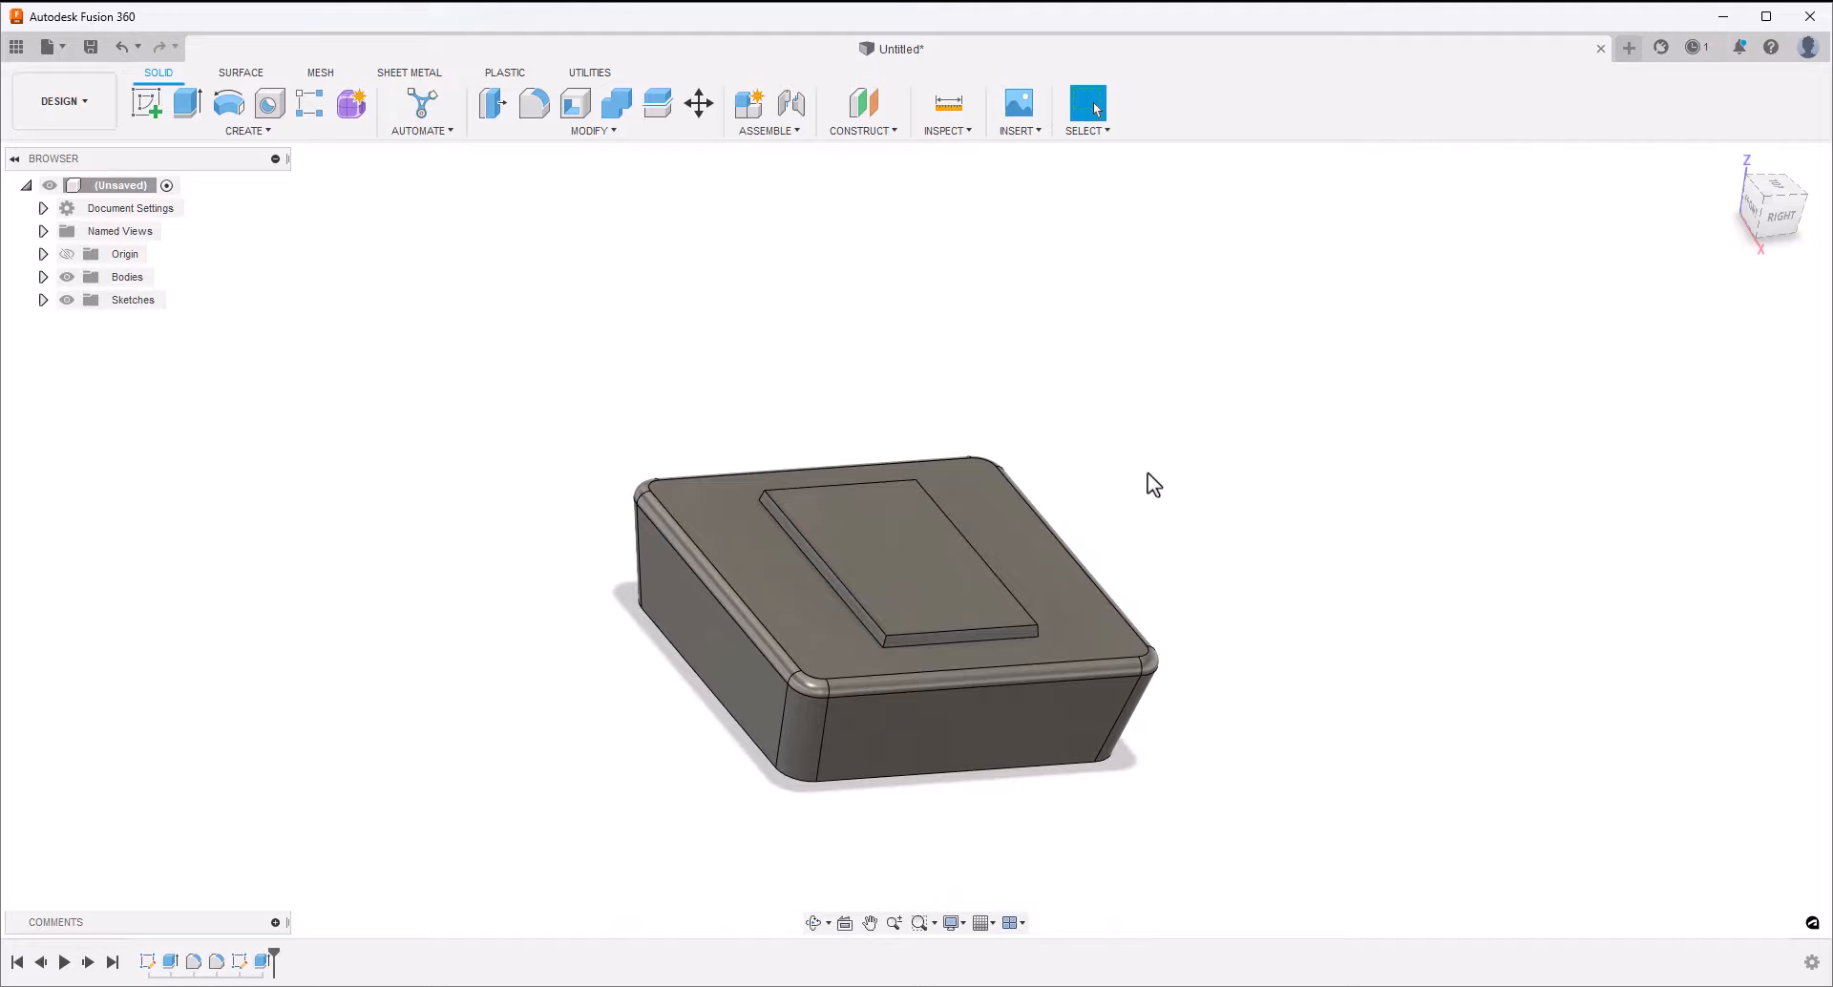
Fillet the four short corner edges of the raised rectangular pad with a 2 mm radius
left_click(534, 103)
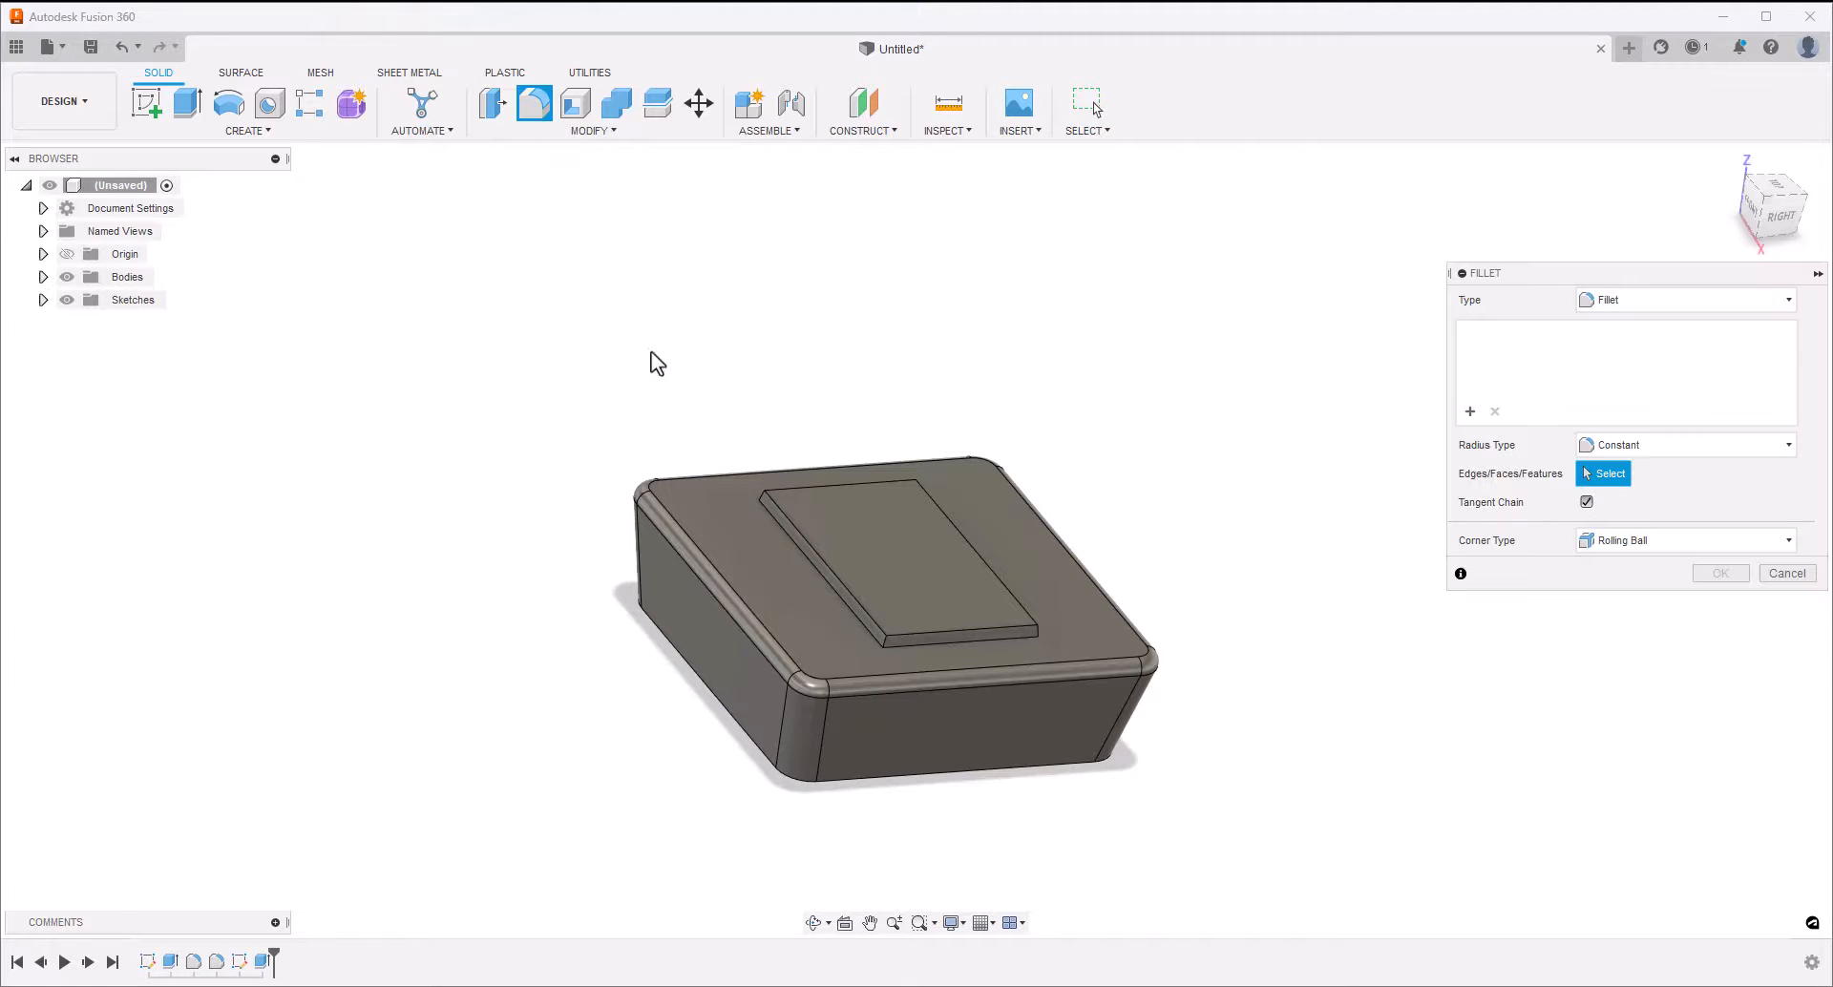
left_click(883, 641)
left_click(764, 493)
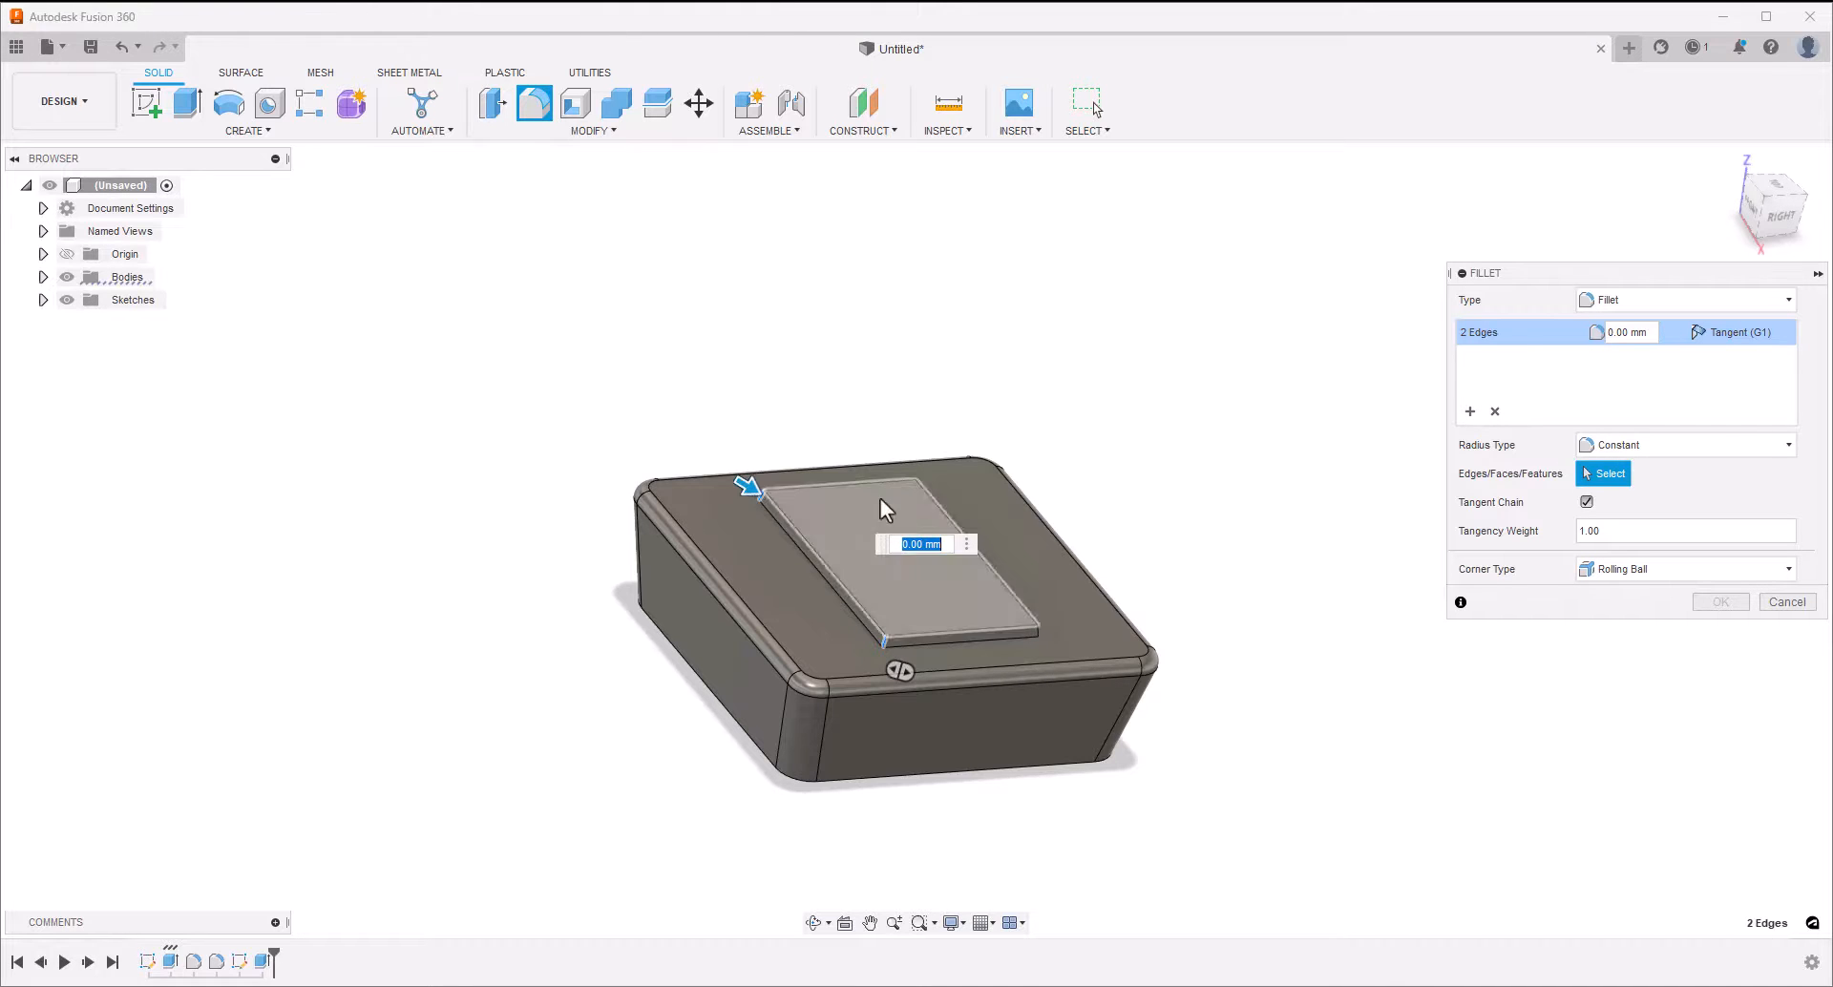
left_click(914, 490)
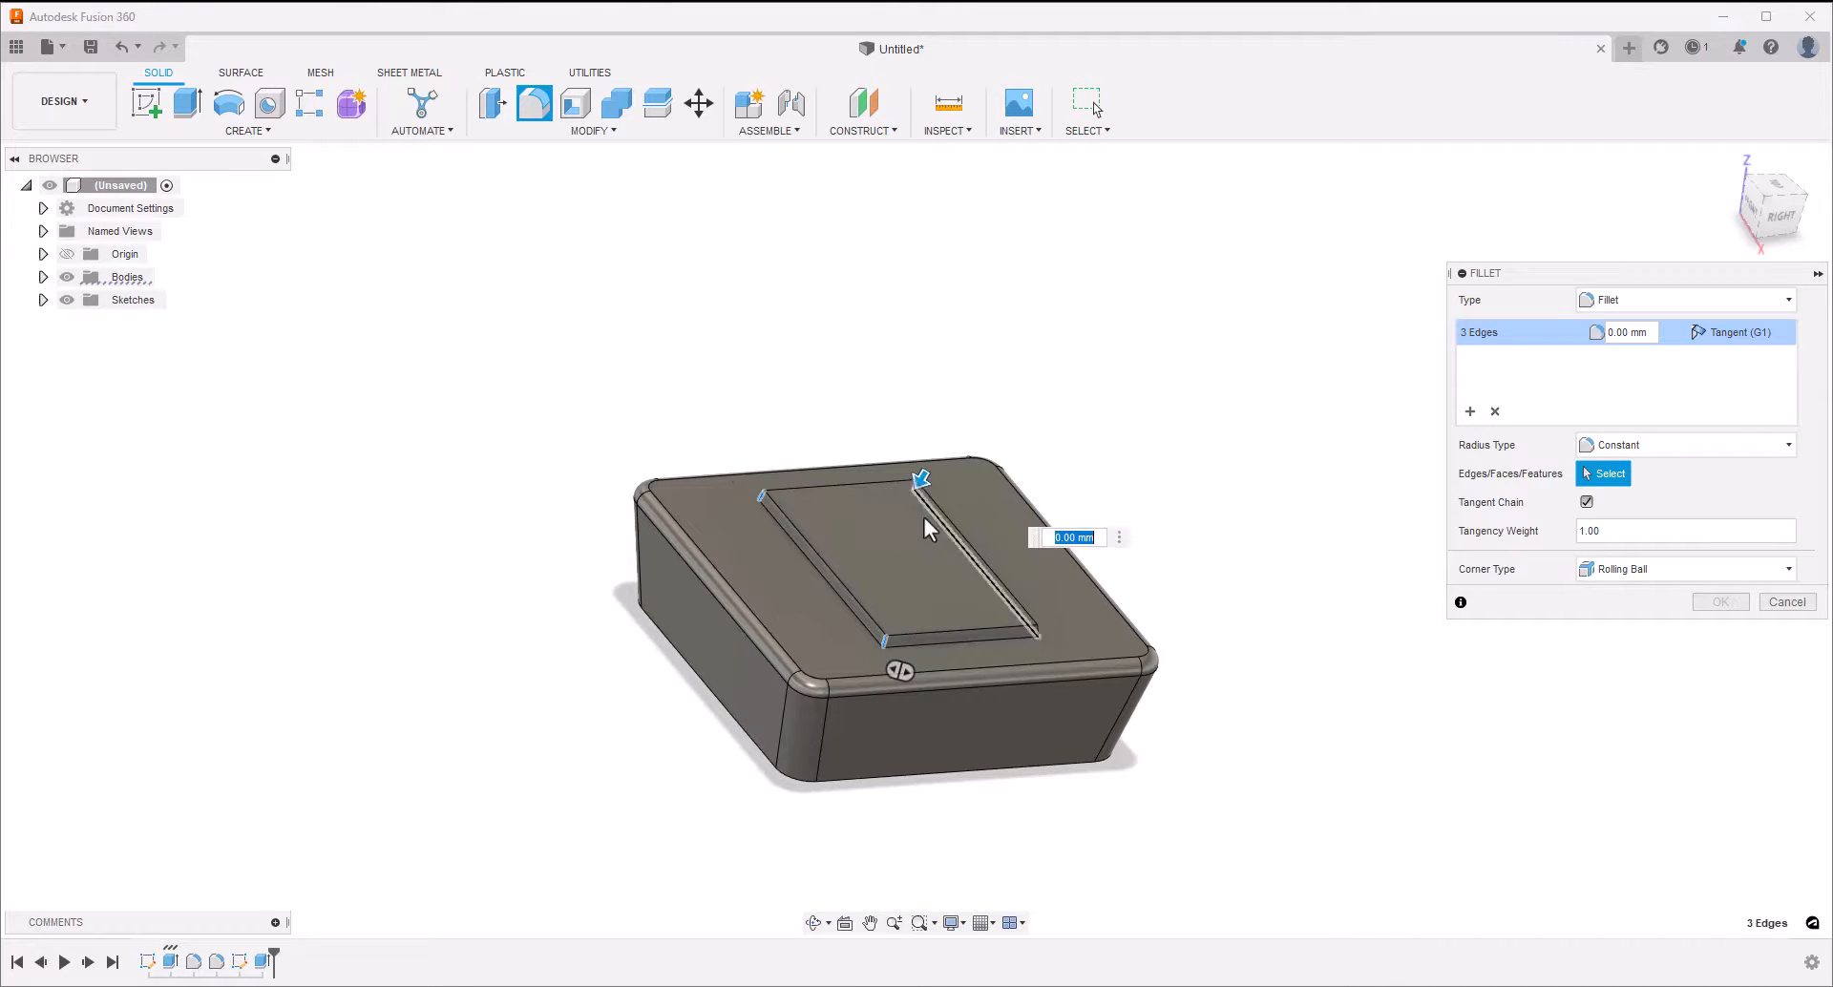
left_click(1039, 634)
type("2mm")
key("Tab")
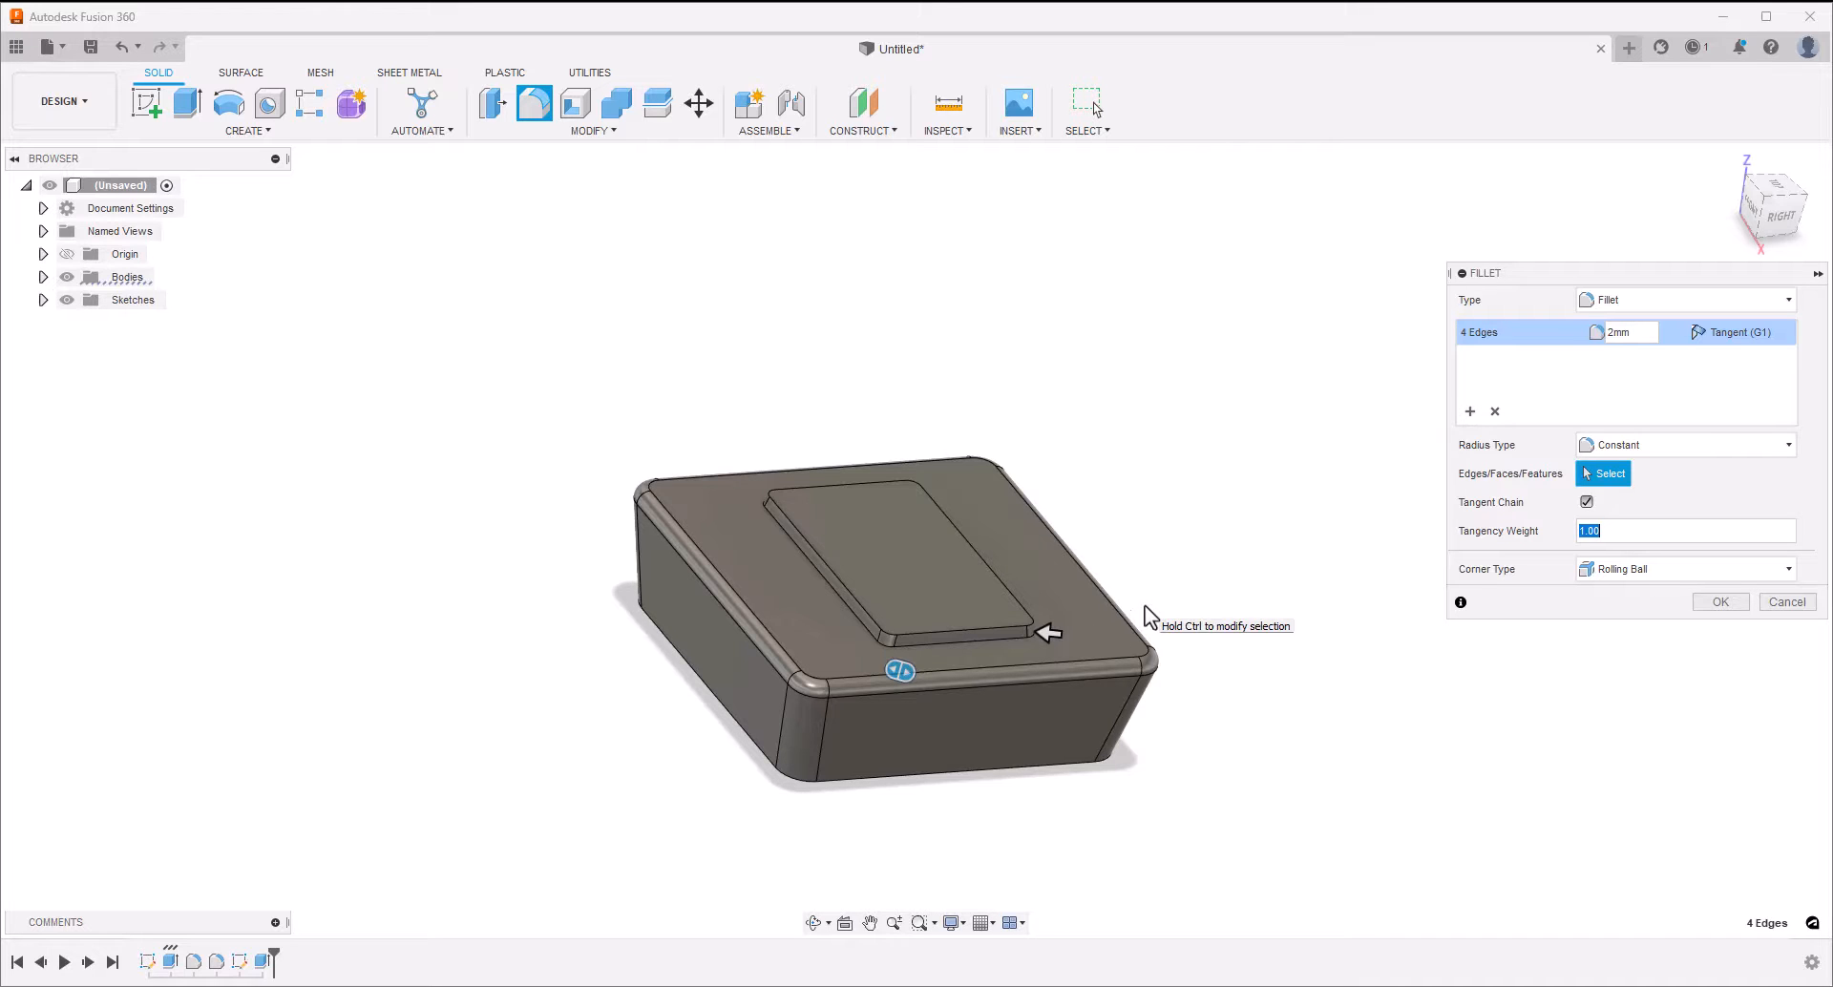
key("Return")
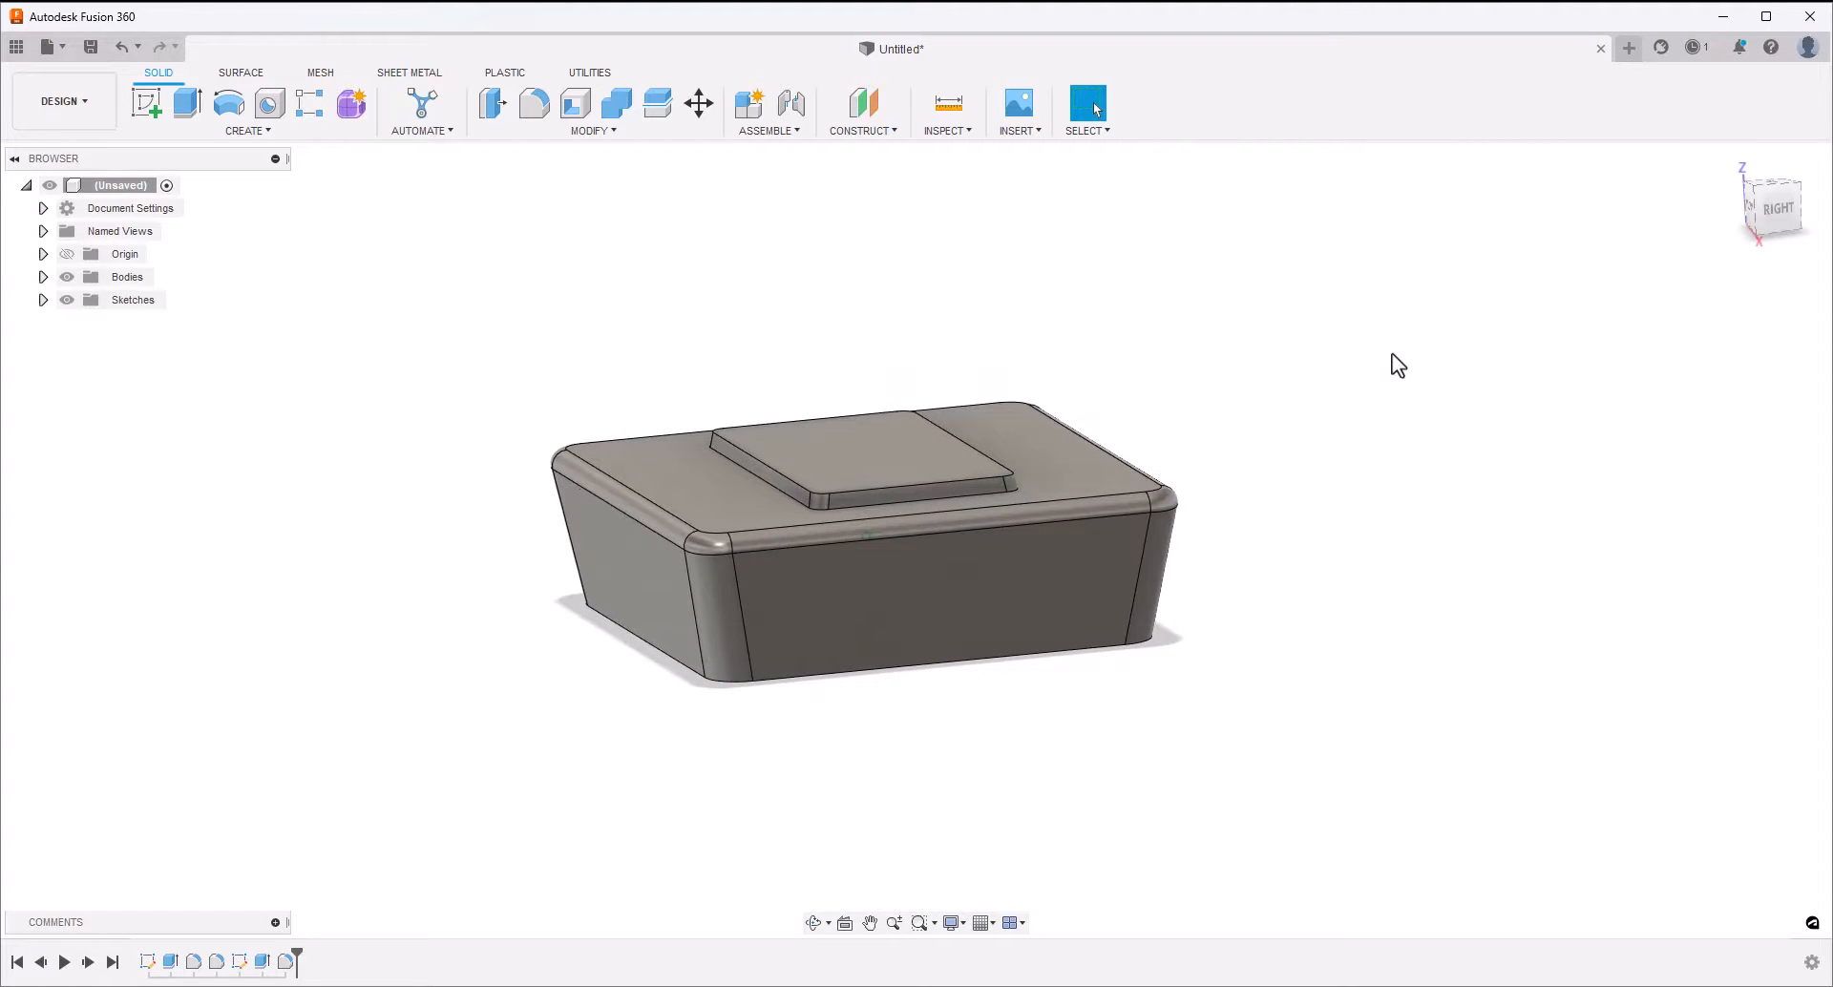
Shell the block to a 2 mm inside thickness with its bottom face removed
left_click(592, 134)
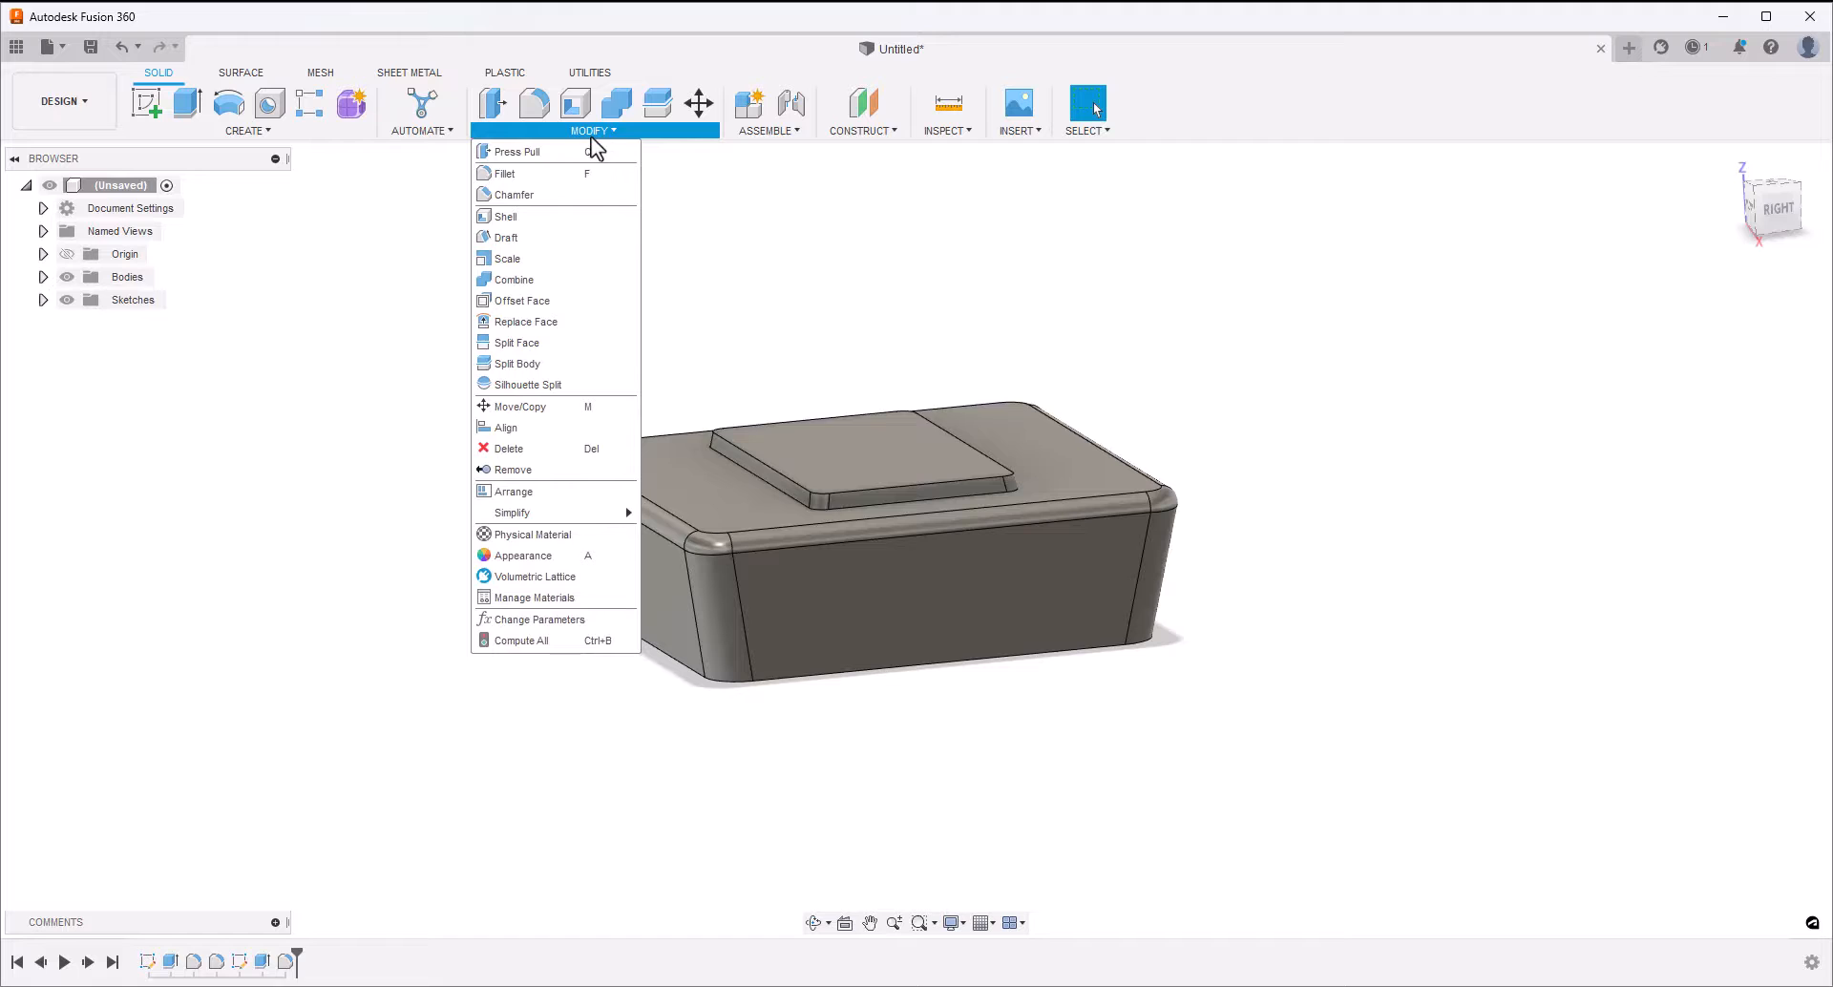
left_click(540, 216)
middle_click_drag(645, 707, 765, 735, "shift")
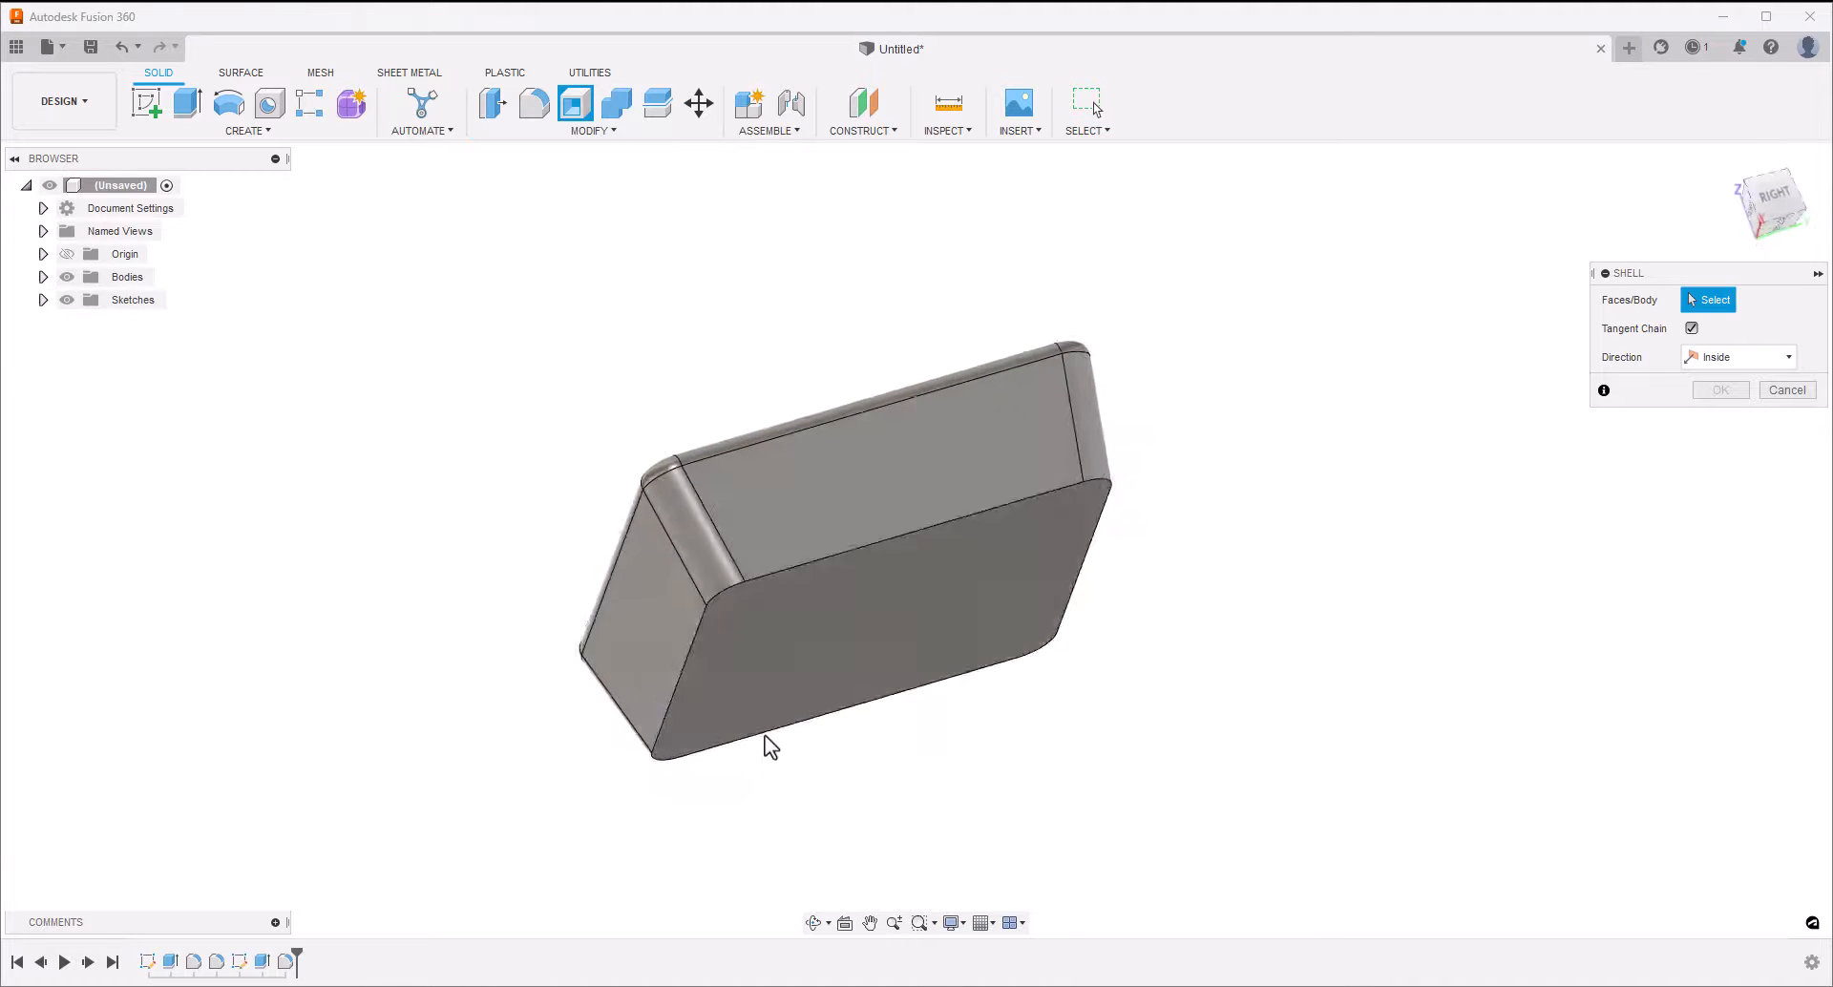
left_click(827, 601)
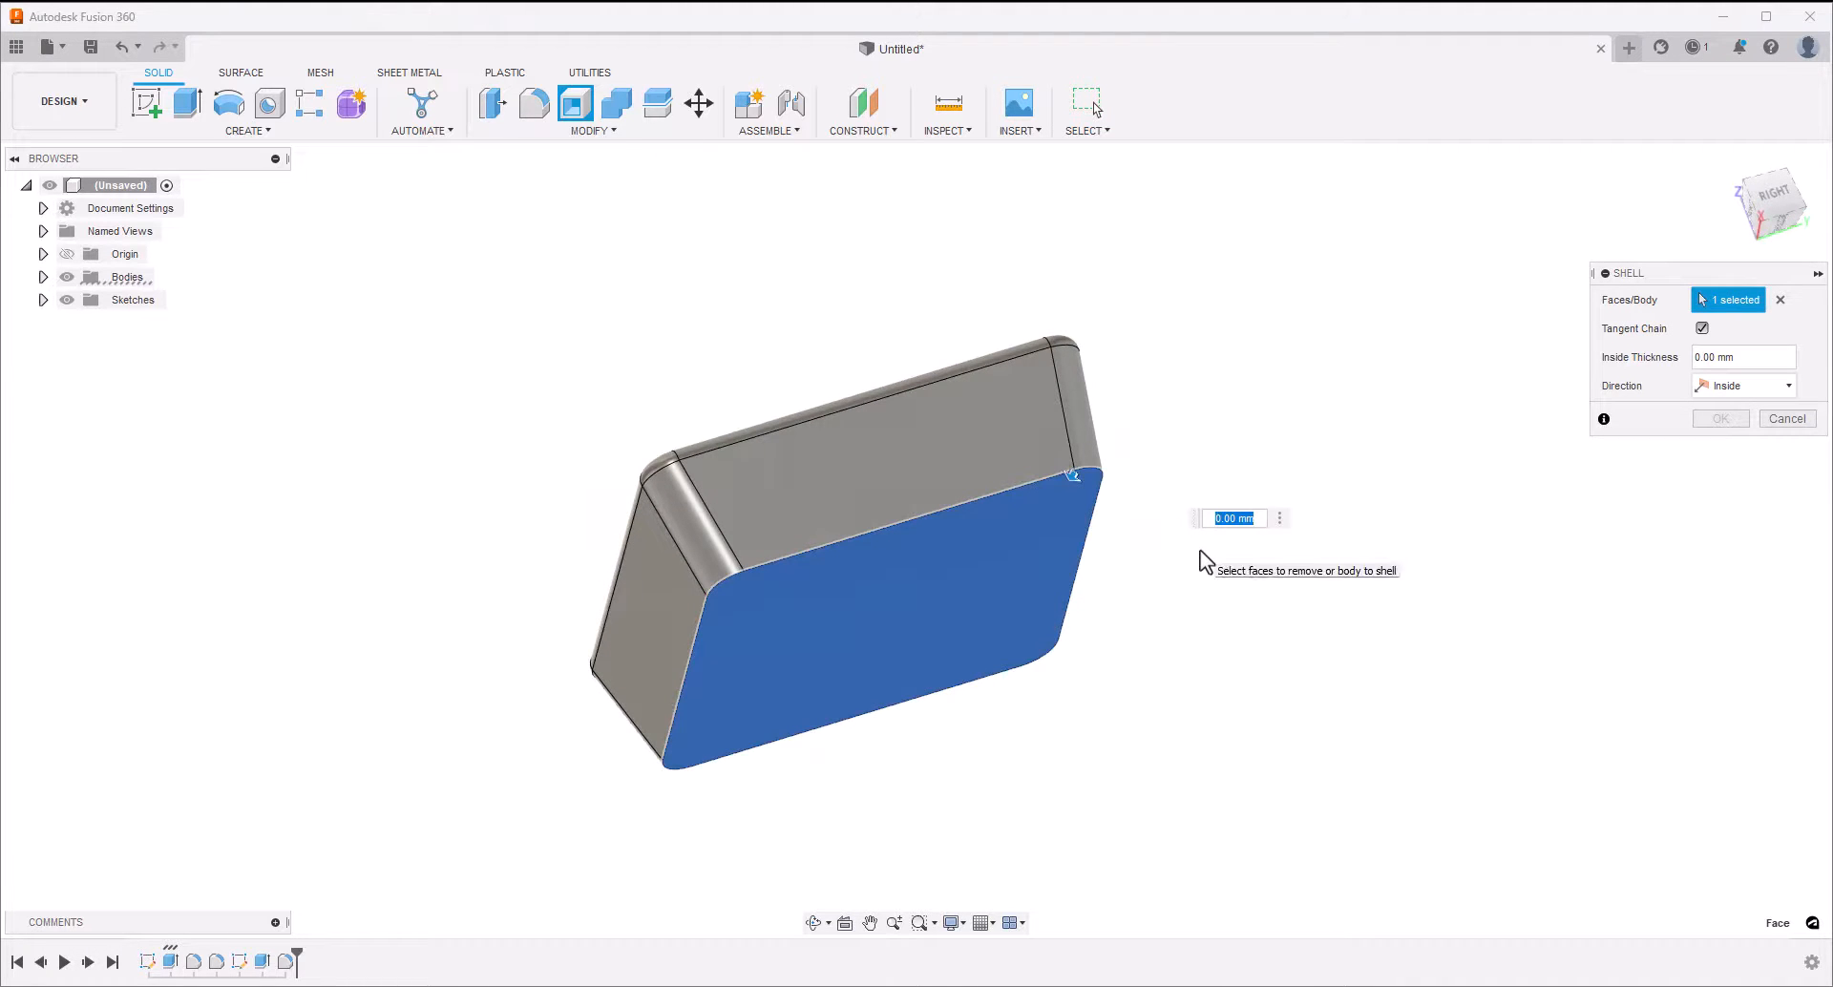
type("2")
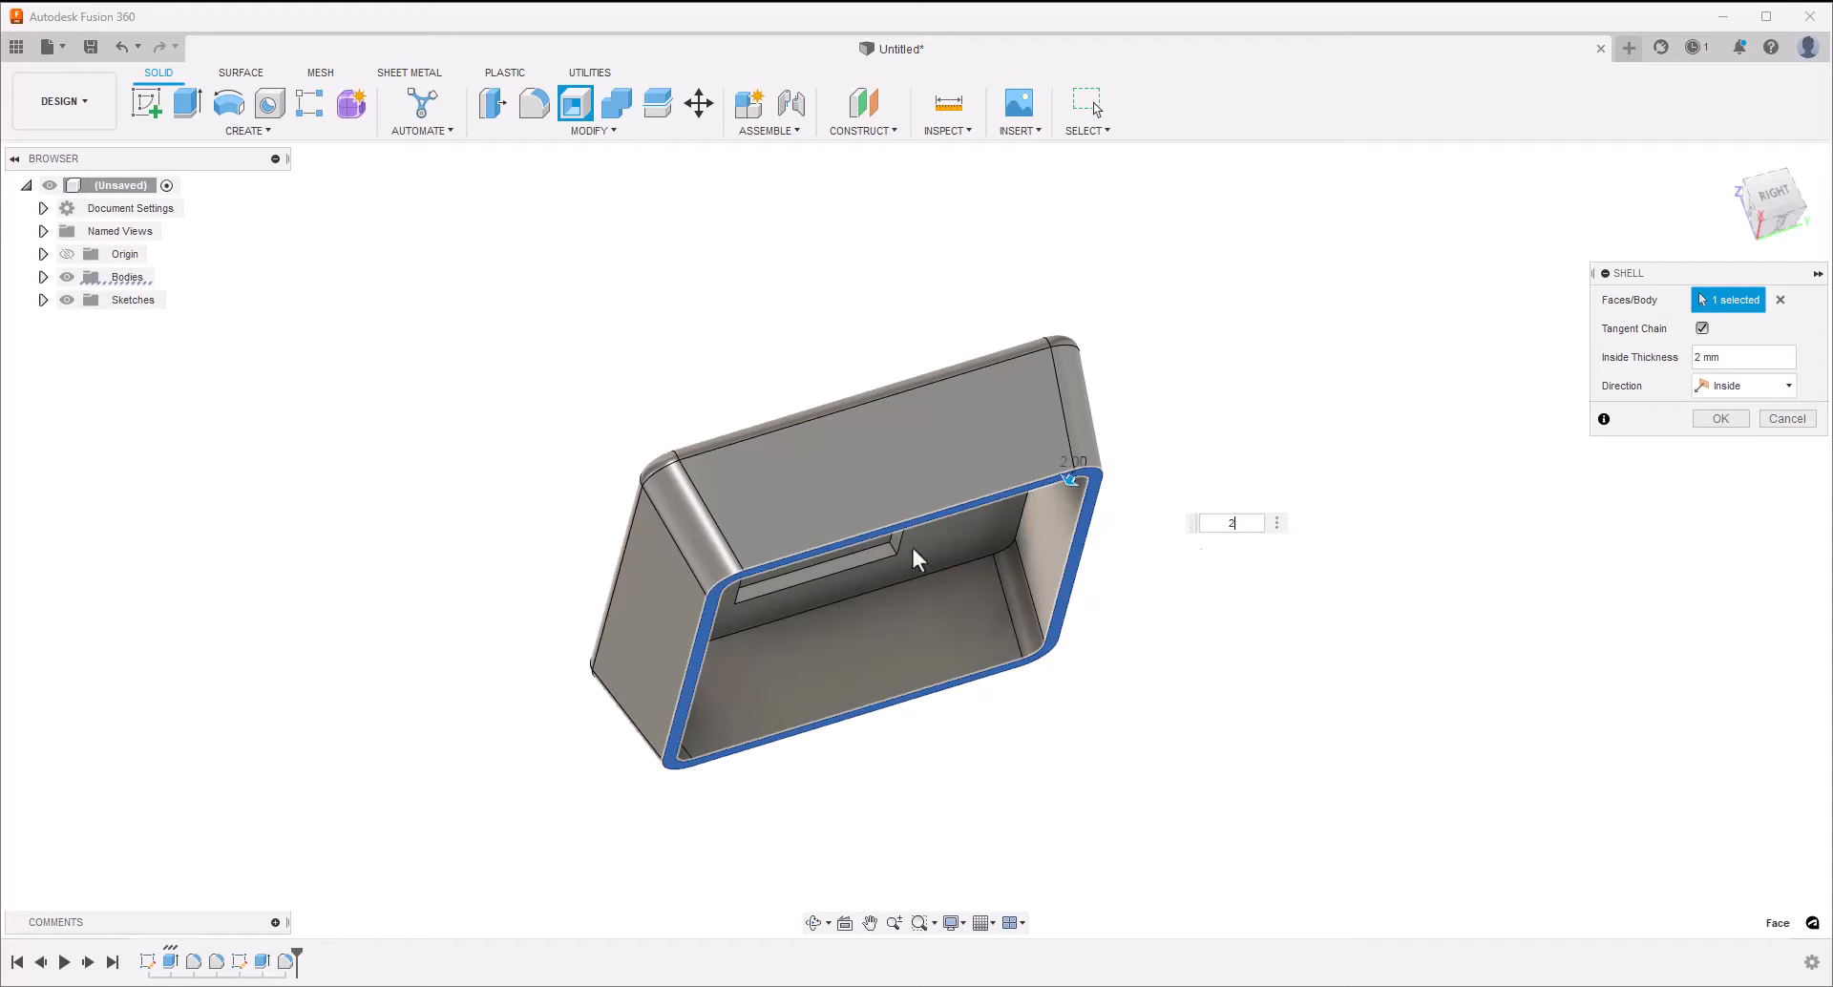
middle_click_drag(948, 576, 1256, 439, "shift")
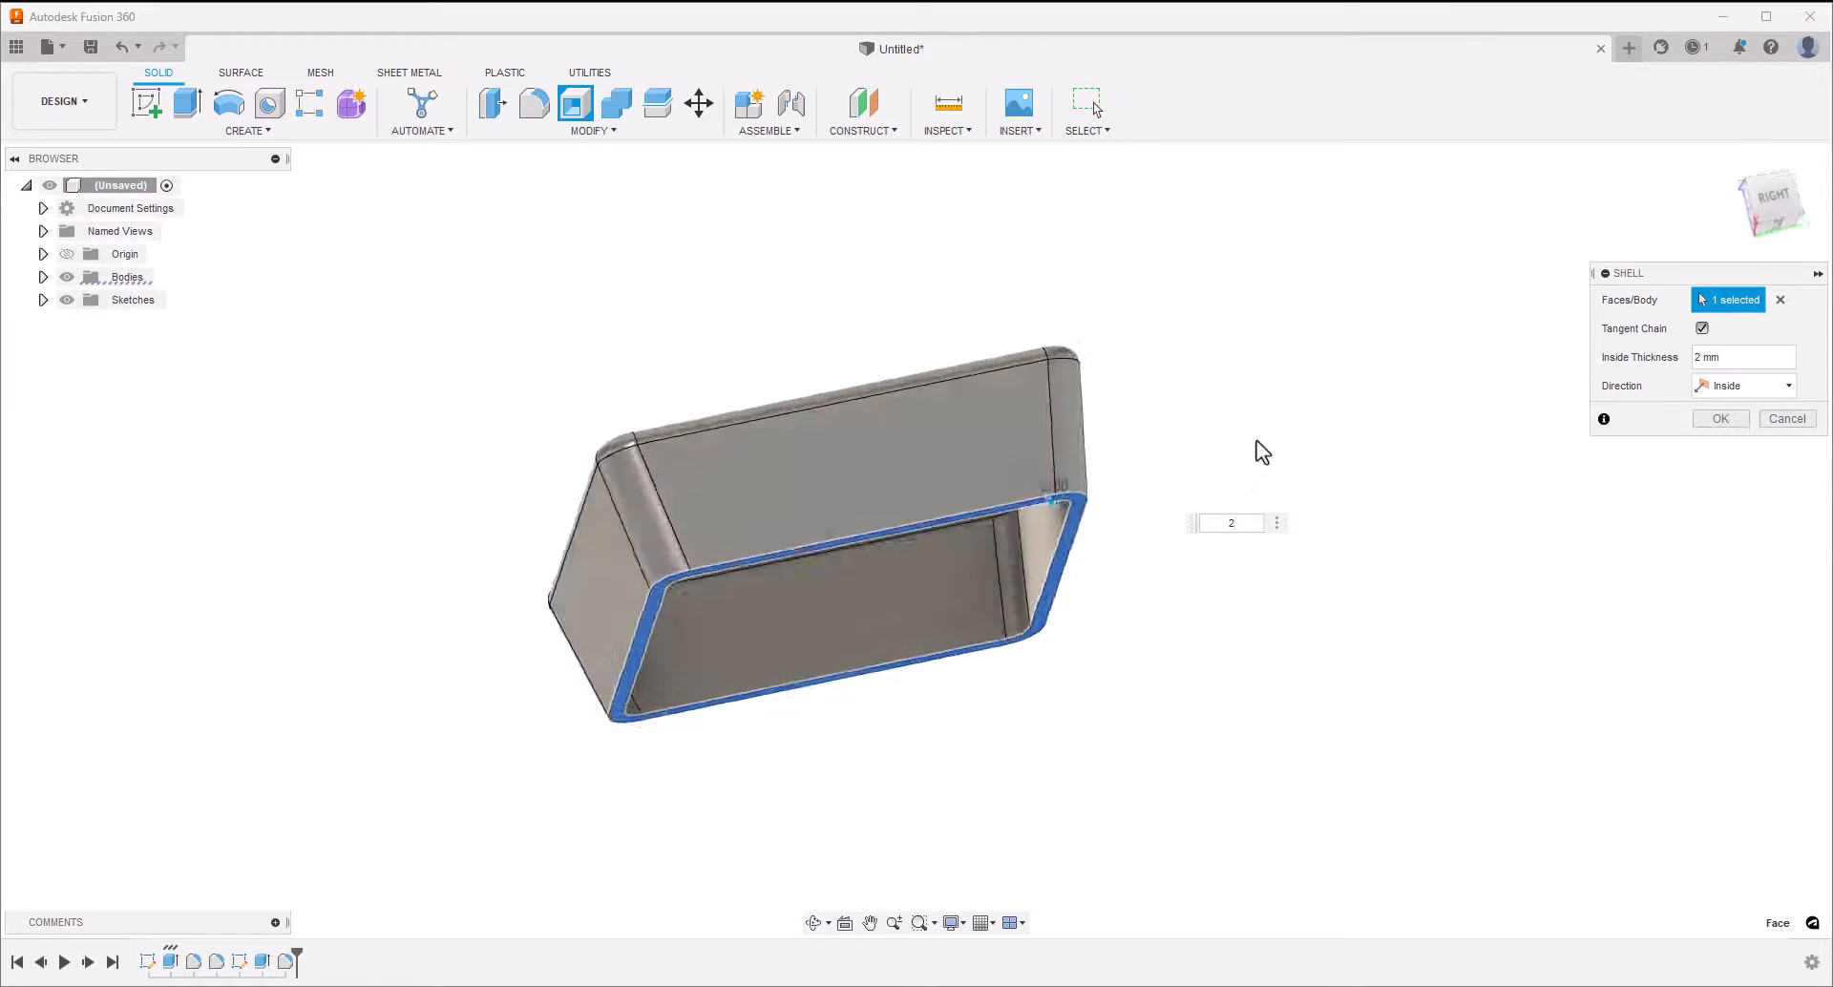
left_click(1721, 420)
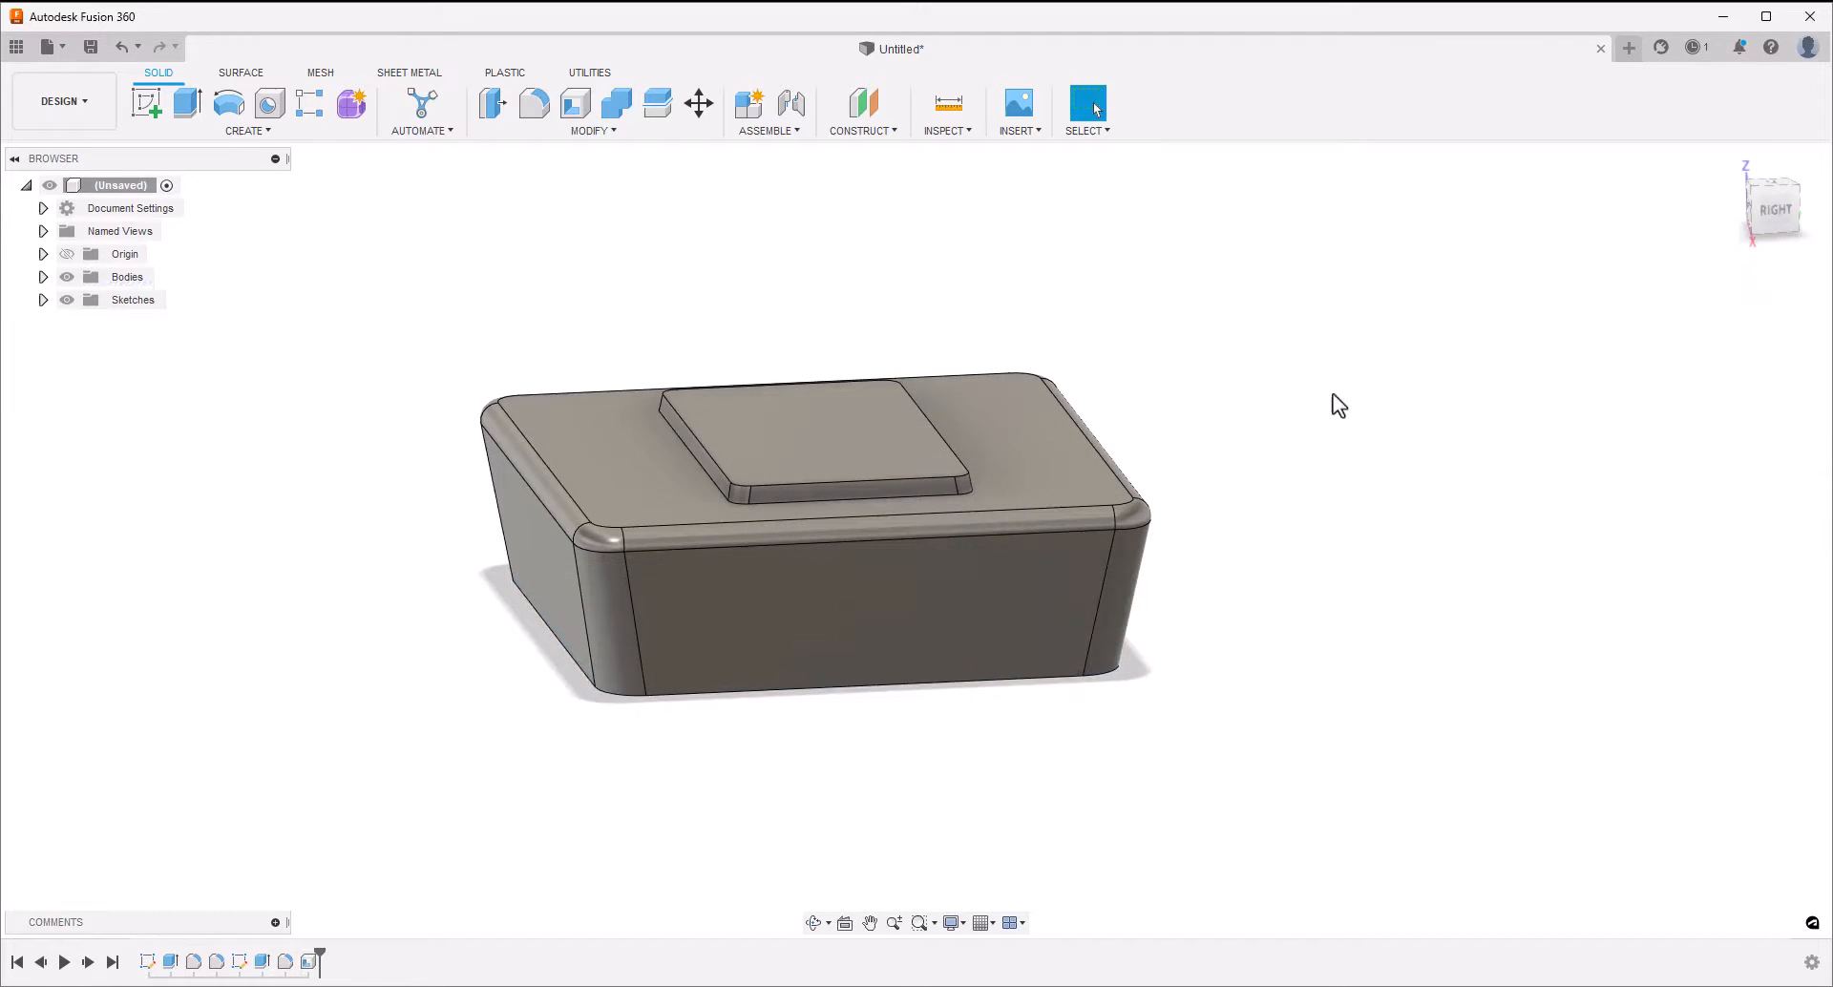
Start a new sketch on the YZ origin plane through the middle of the block
middle_click_drag(914, 278, 872, 786, "shift")
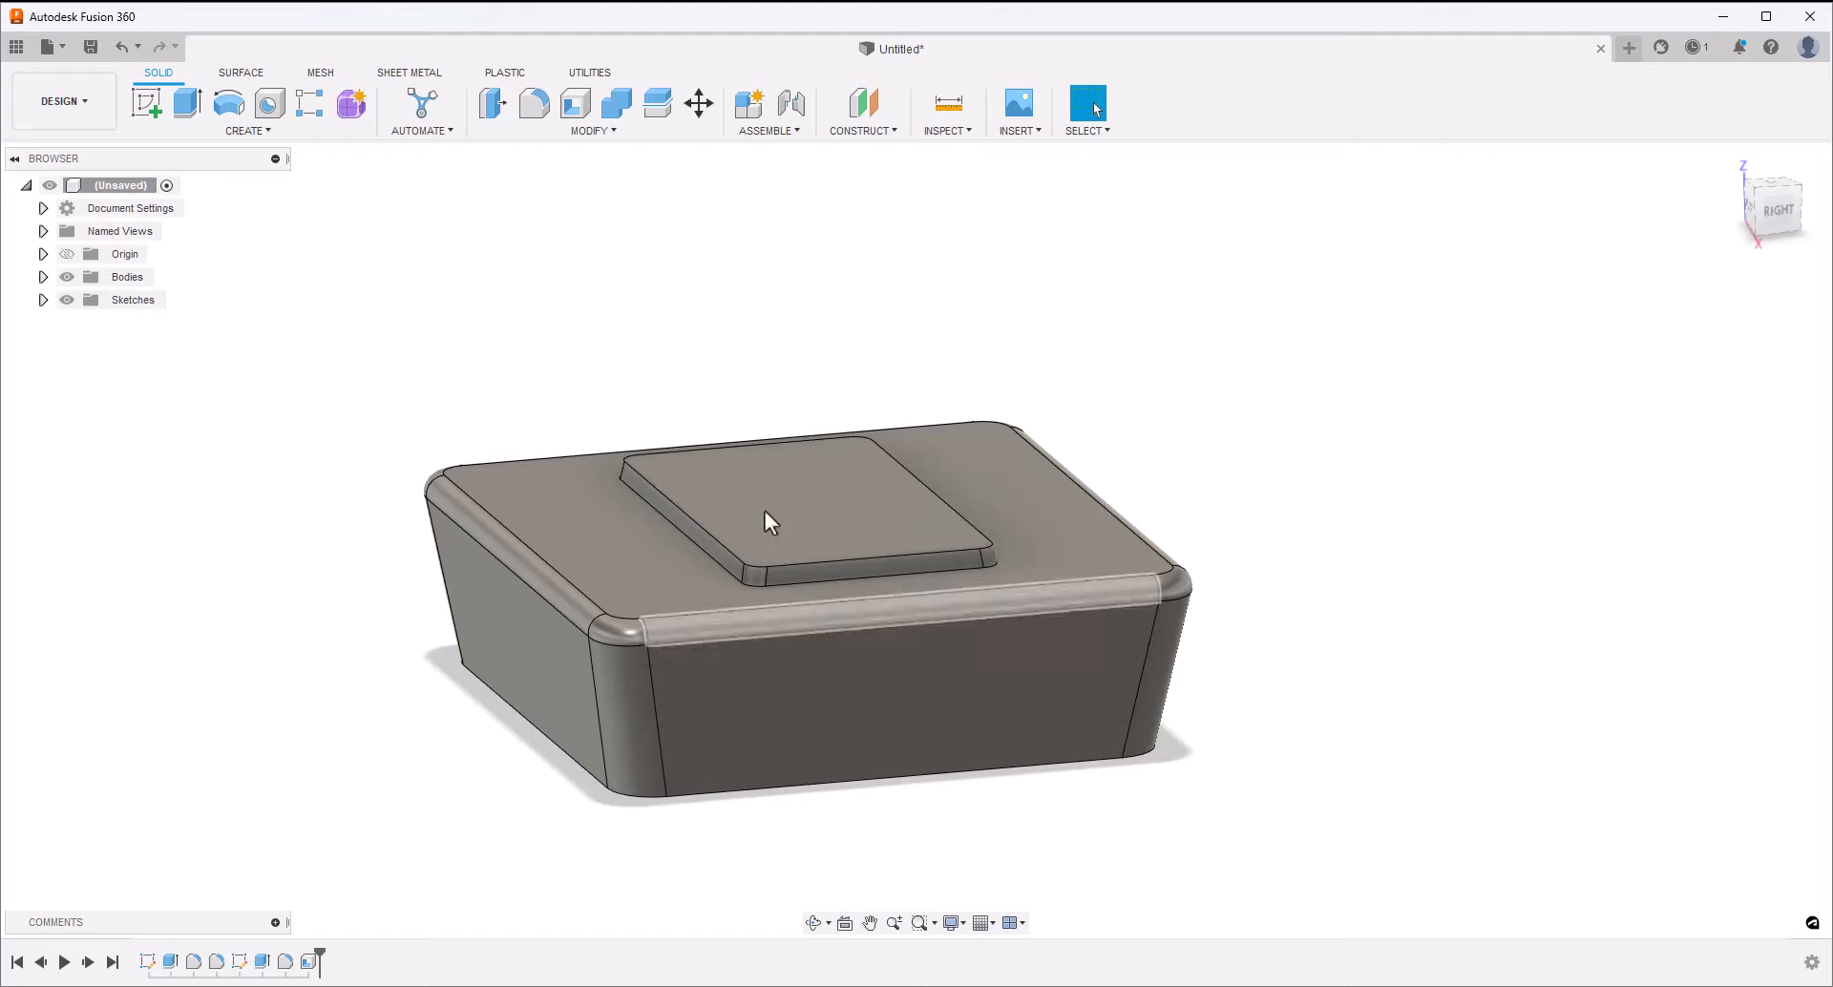
left_click(142, 101)
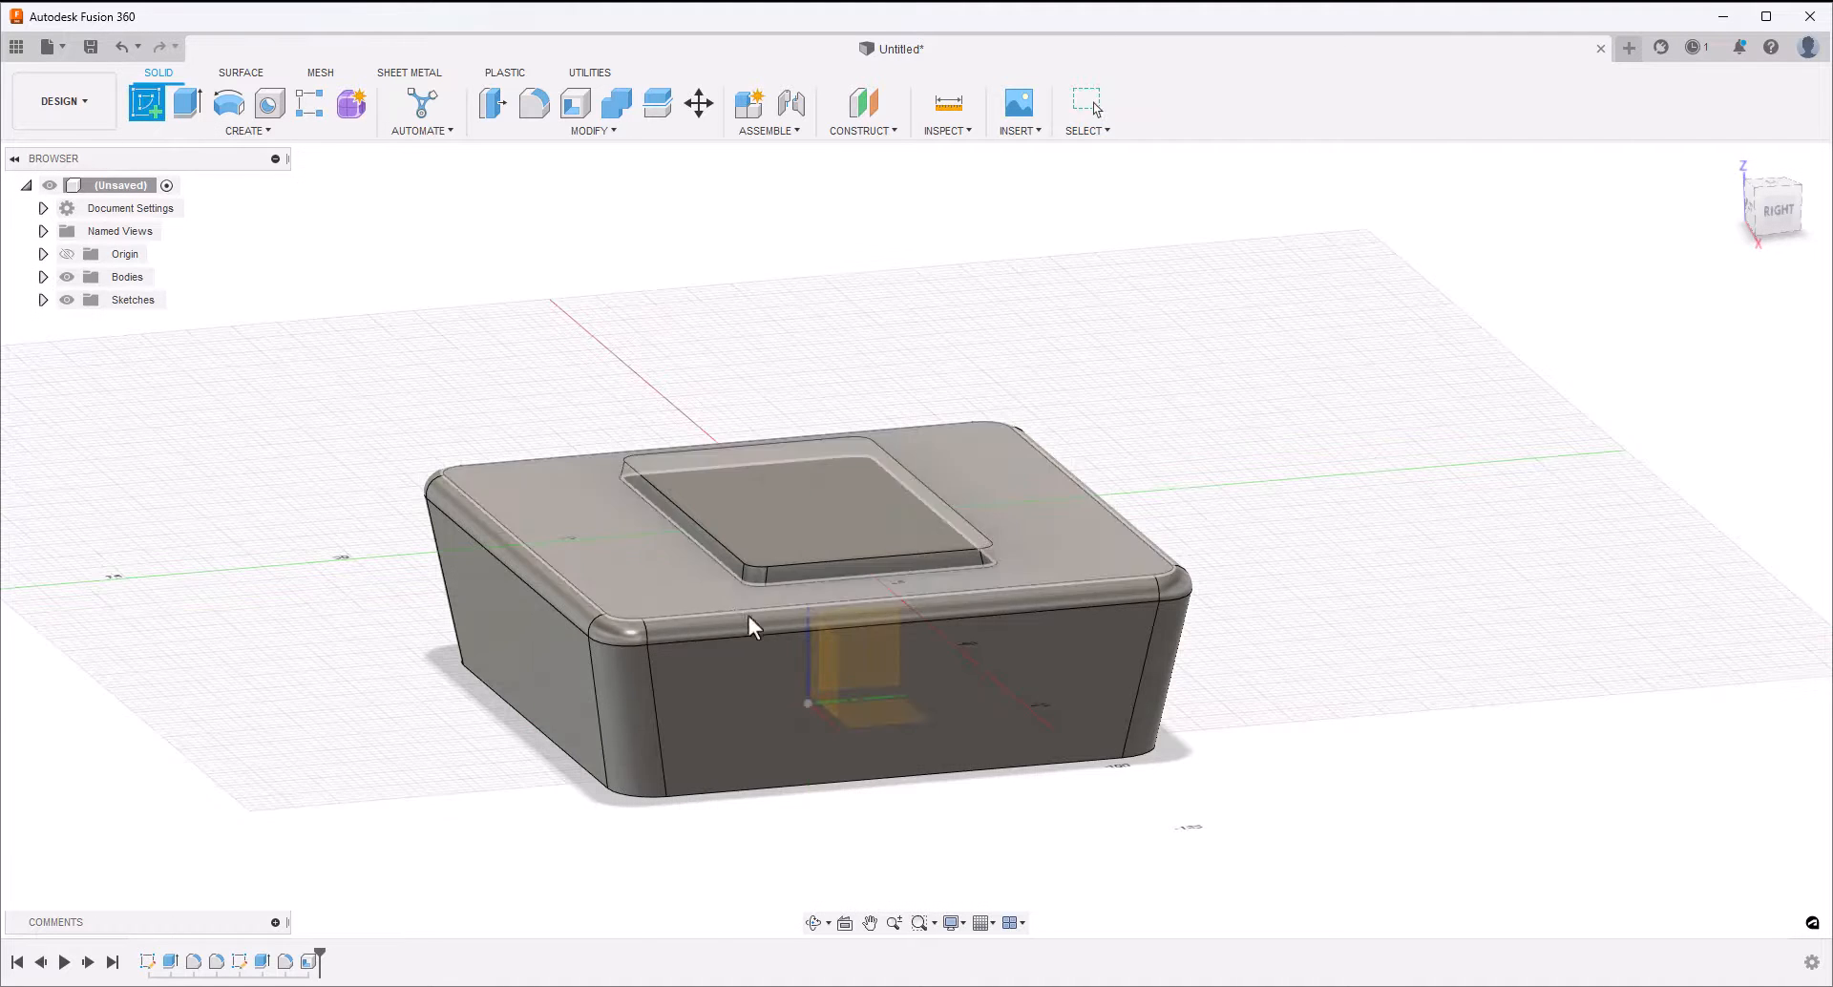
left_click(869, 655)
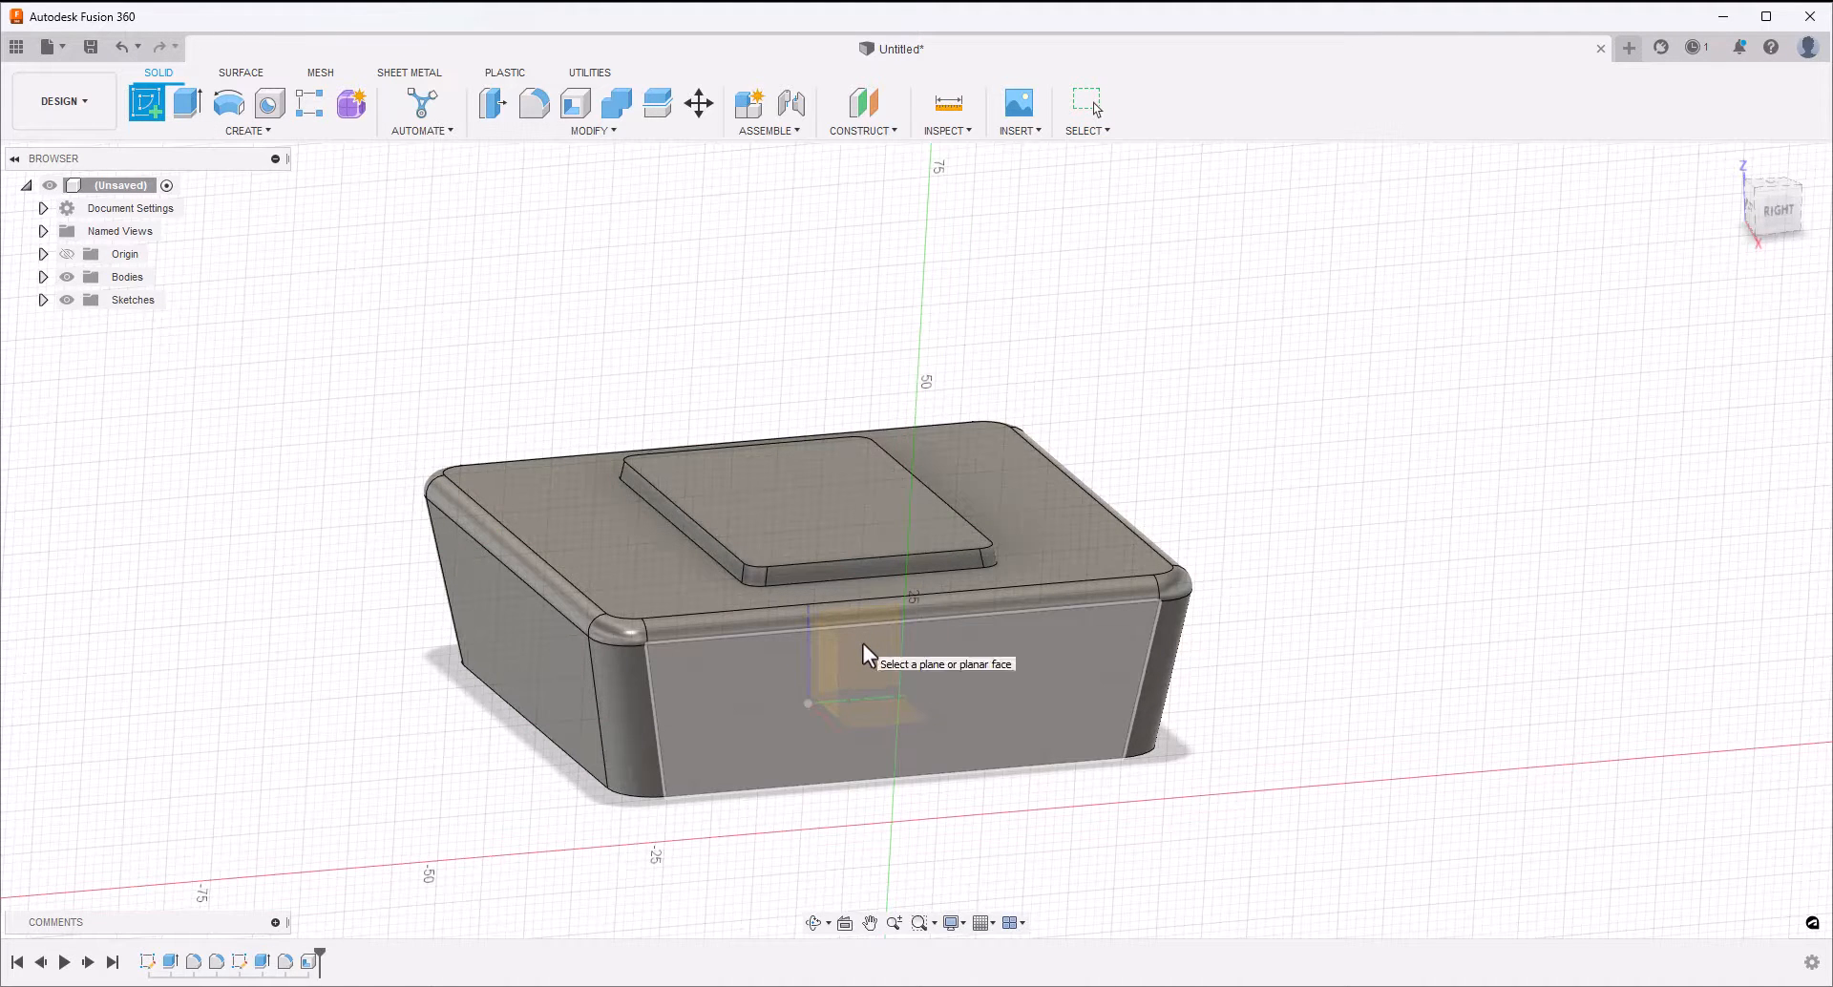
left_click(863, 645)
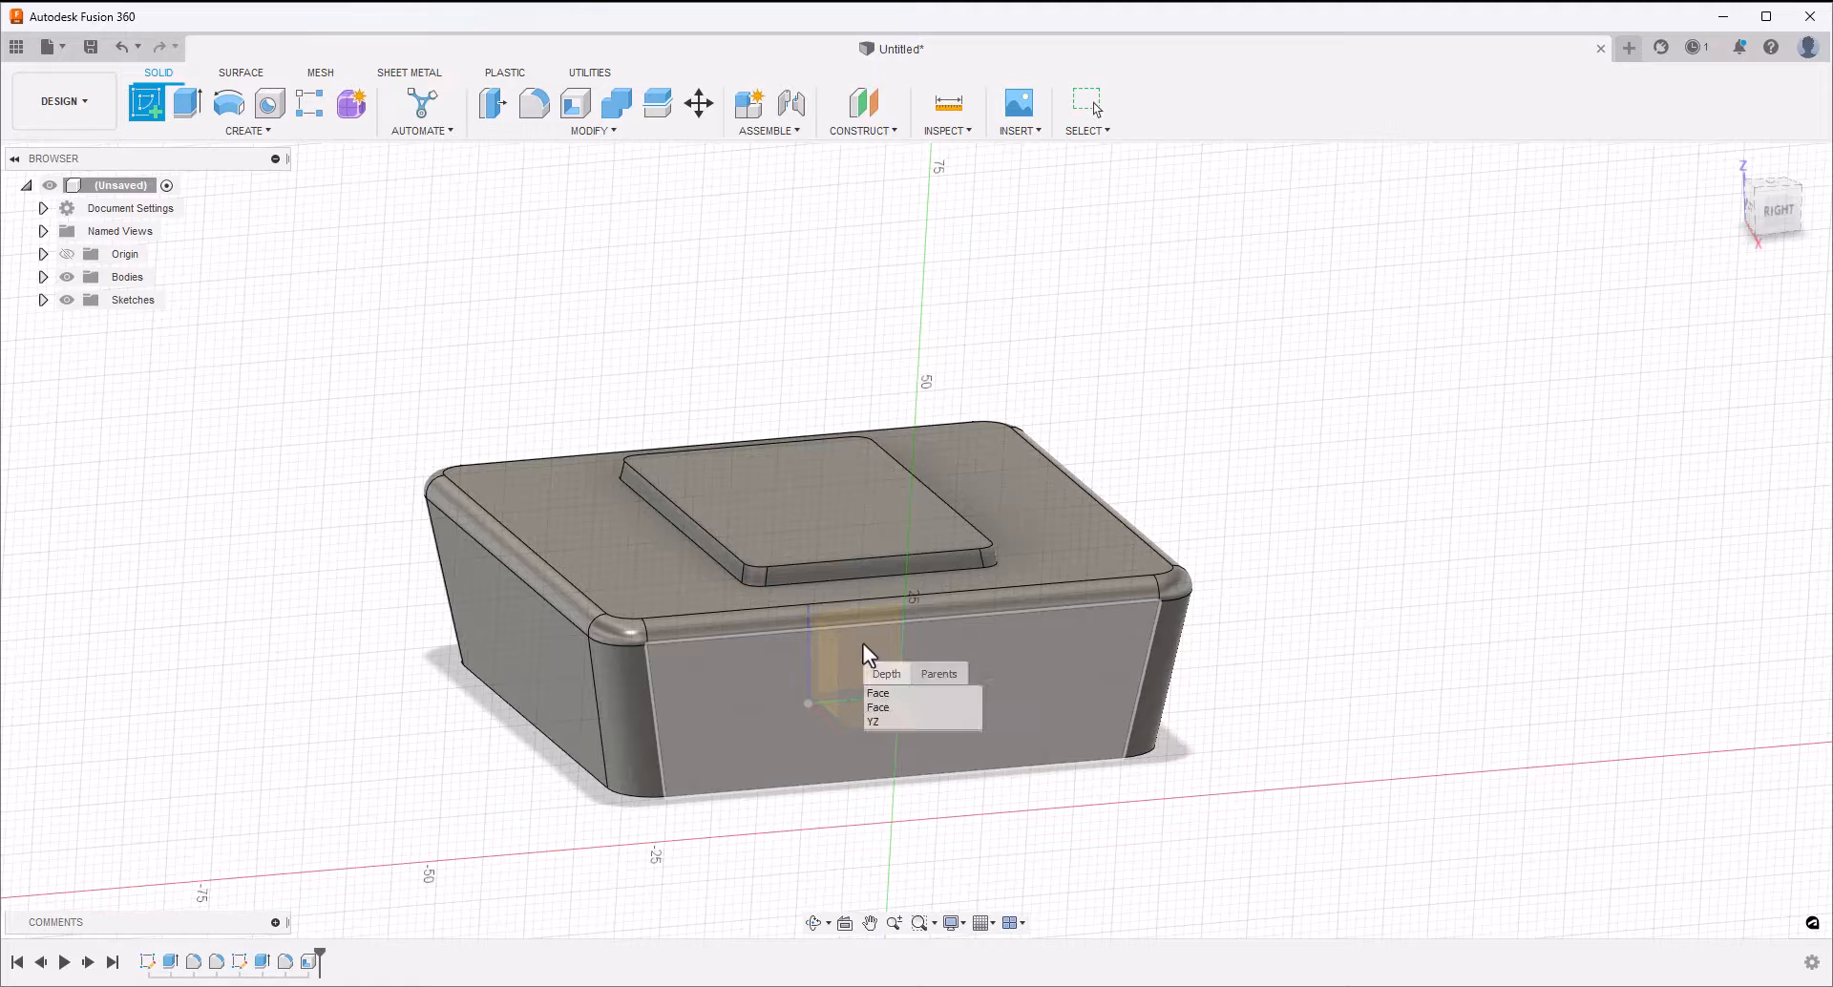
left_click(897, 724)
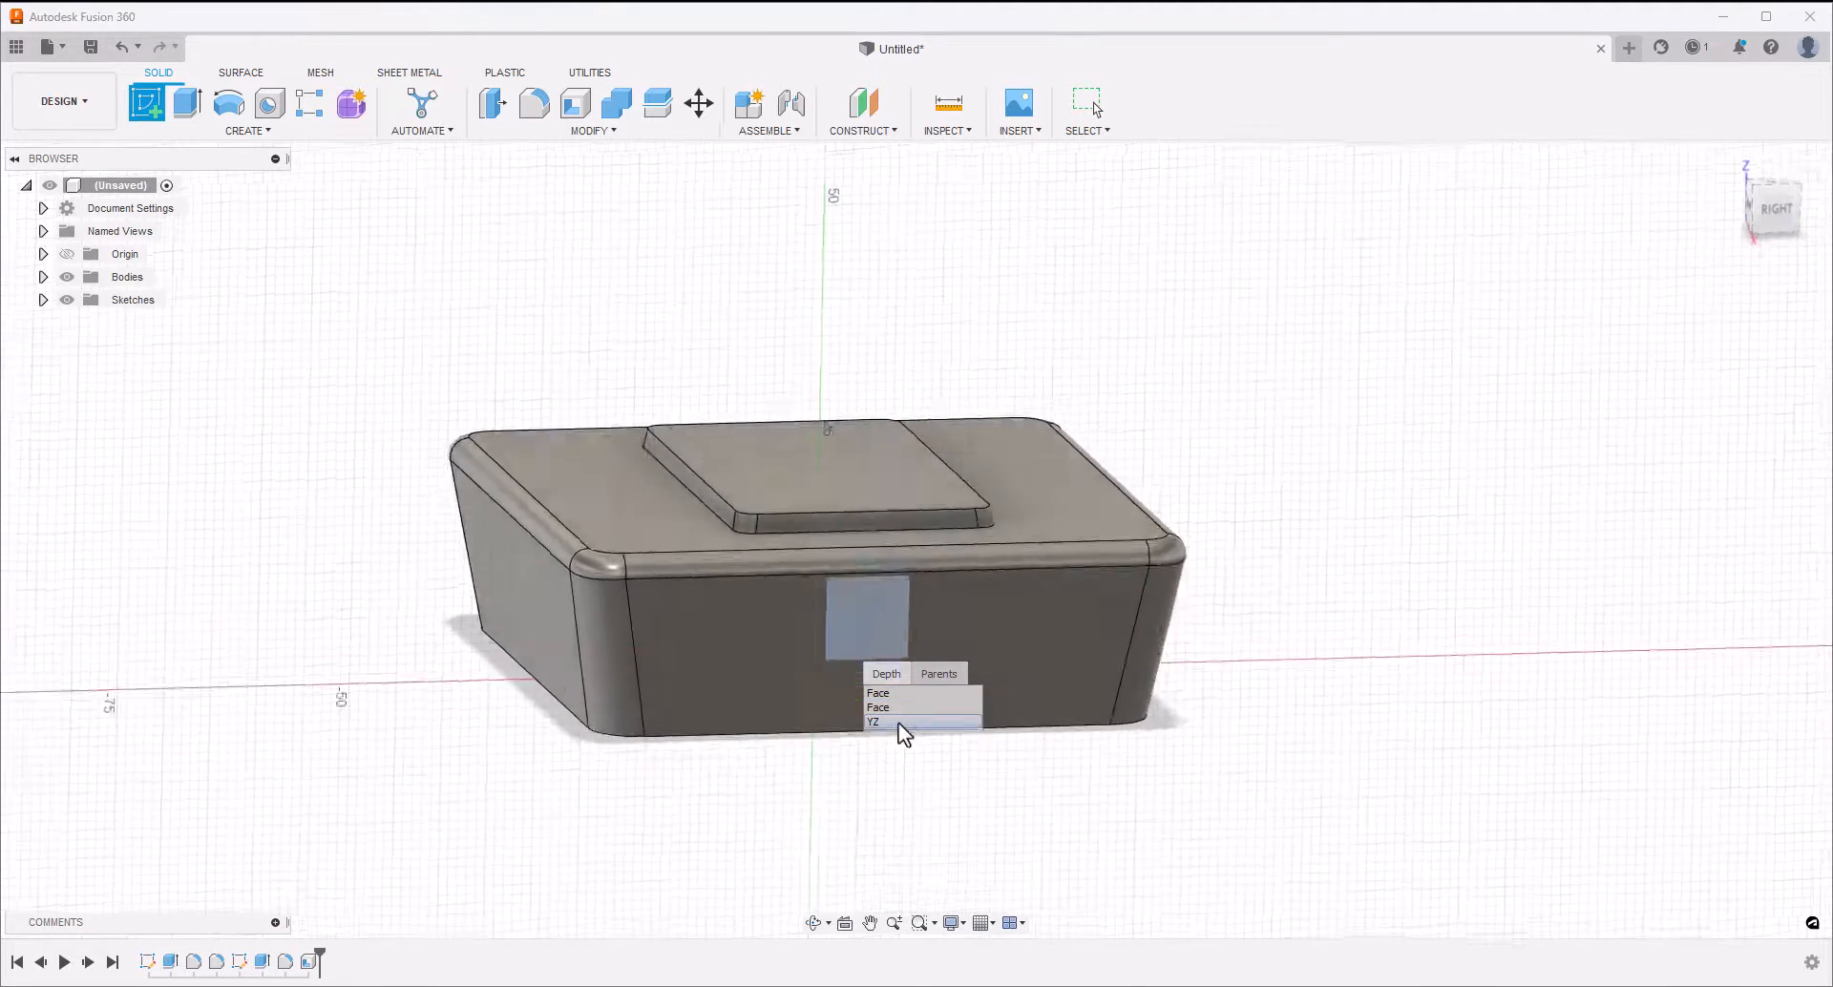
Draw a circle centred on the origin, set its diameter to 30 mm, and finish the sketch
left_click(238, 113)
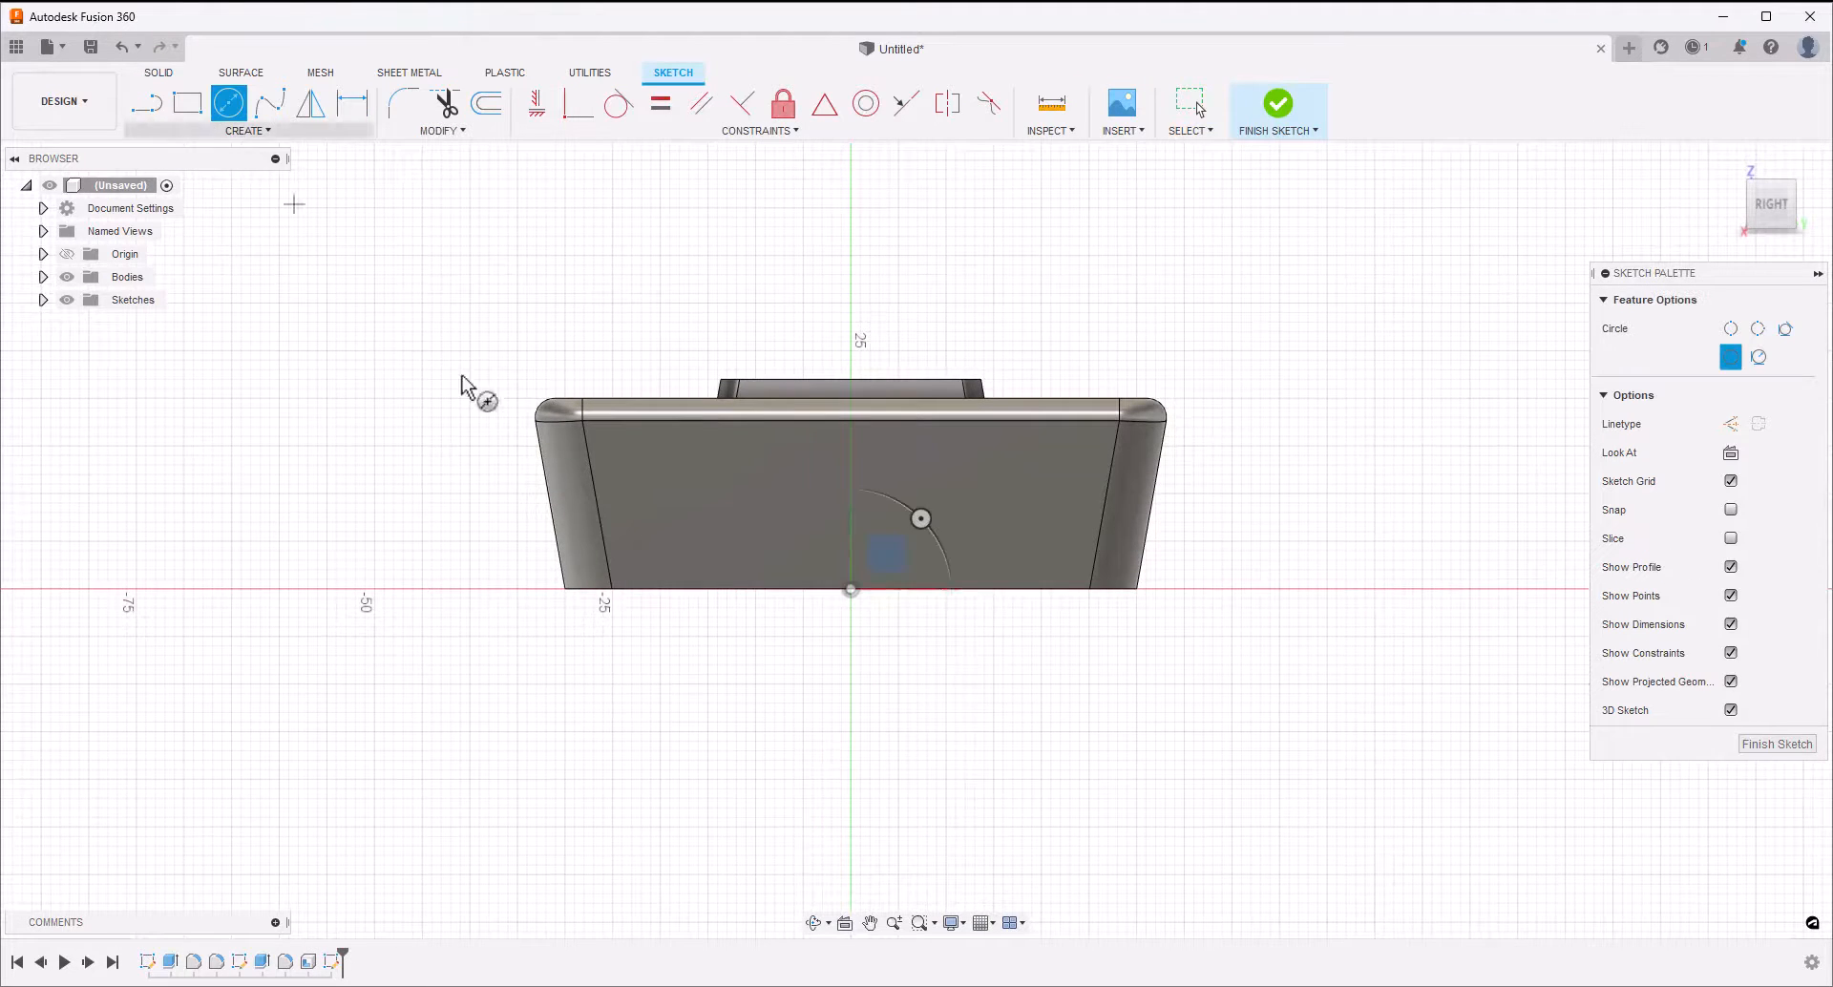
left_click(851, 589)
left_click(851, 437)
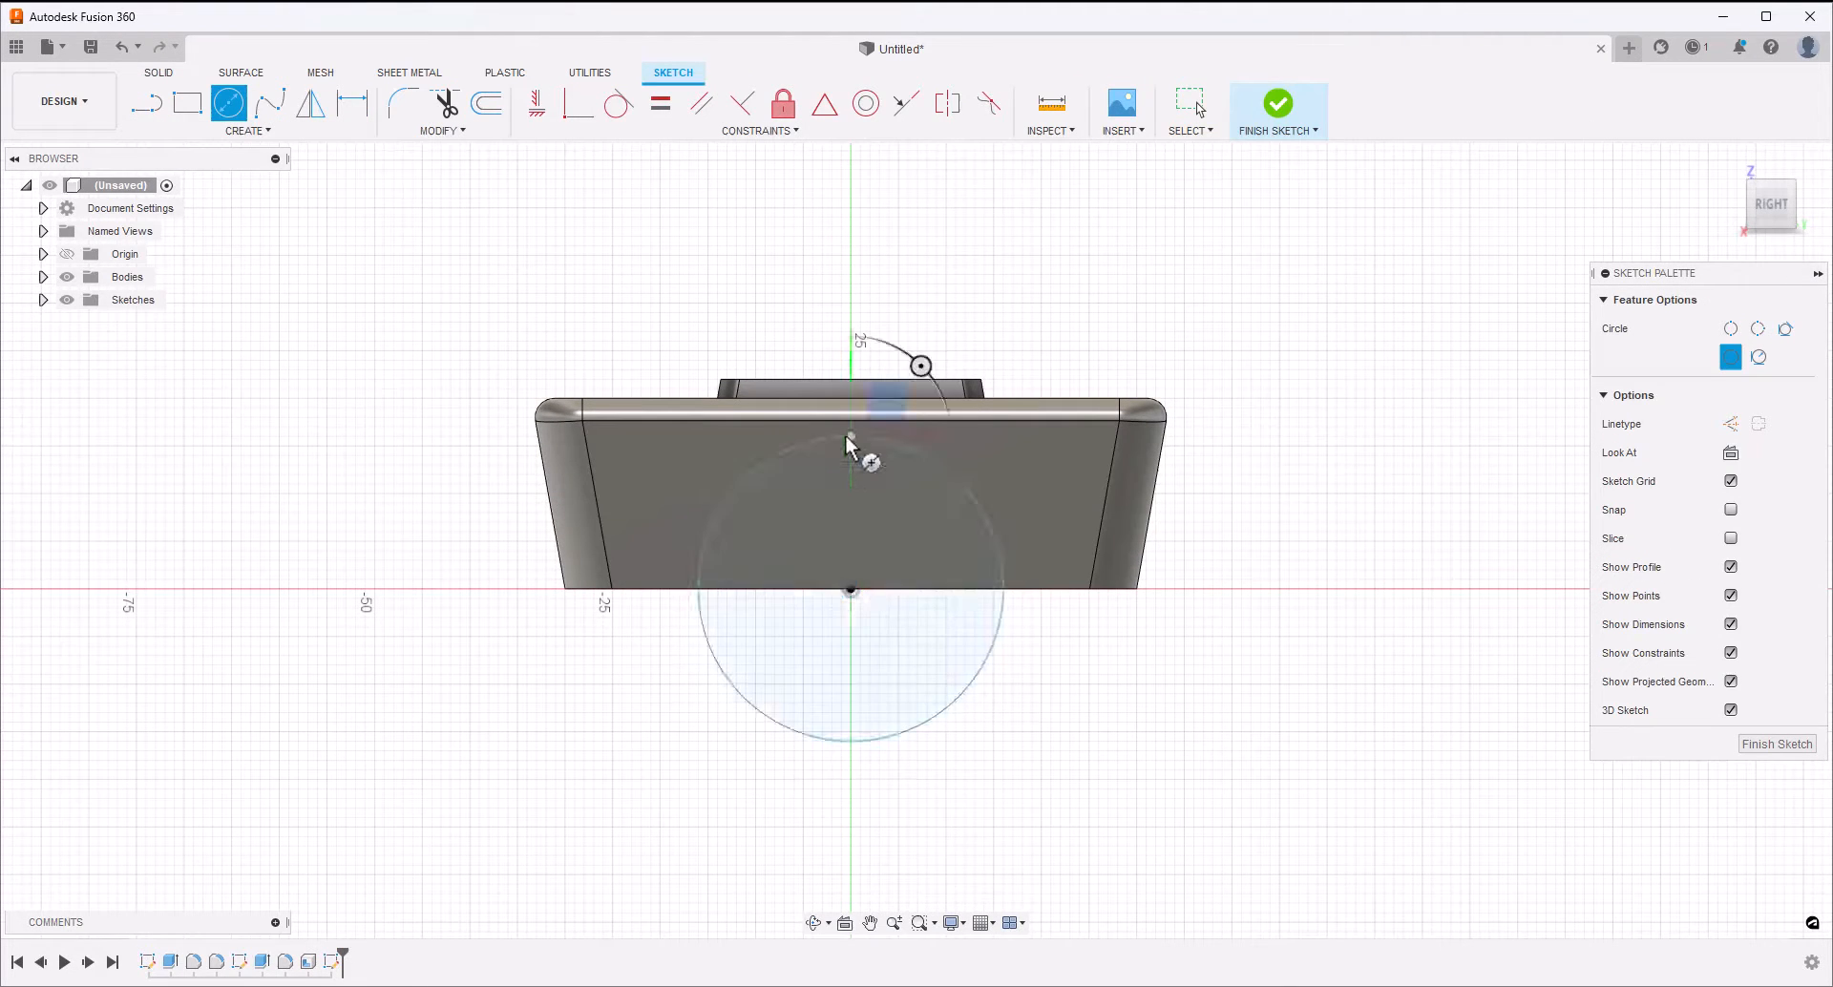
key("d")
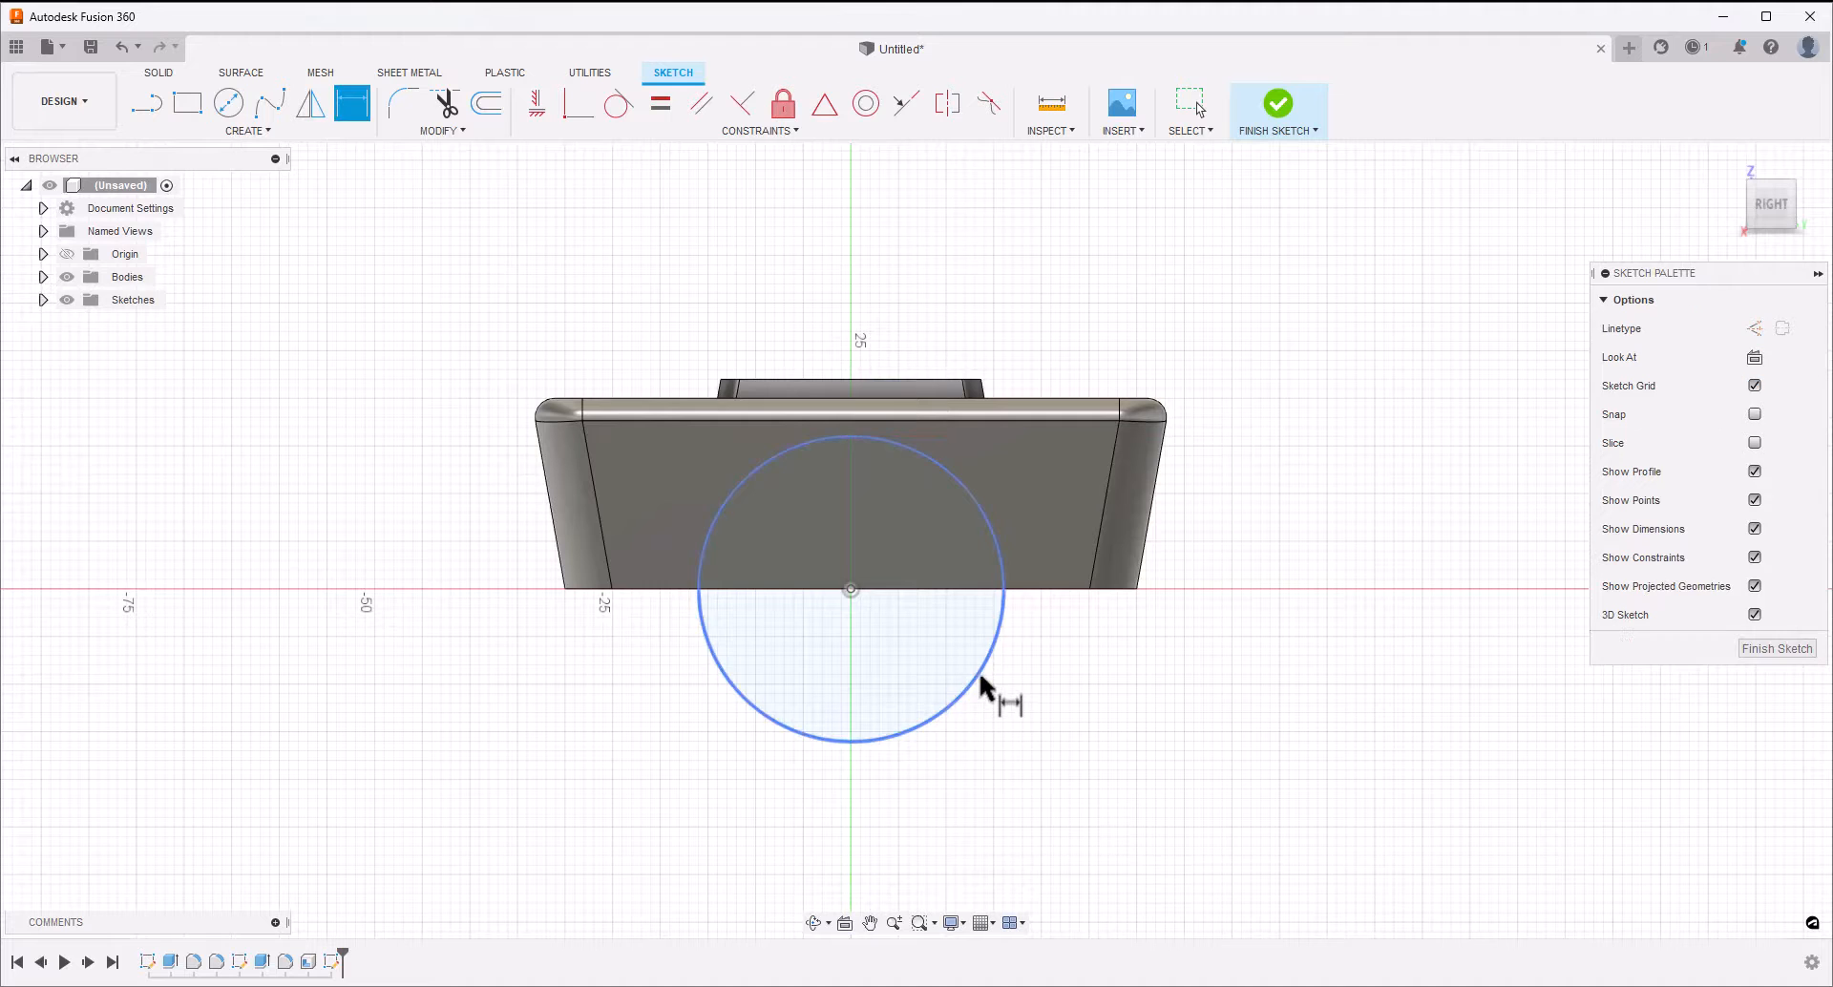
left_click(986, 673)
type("30")
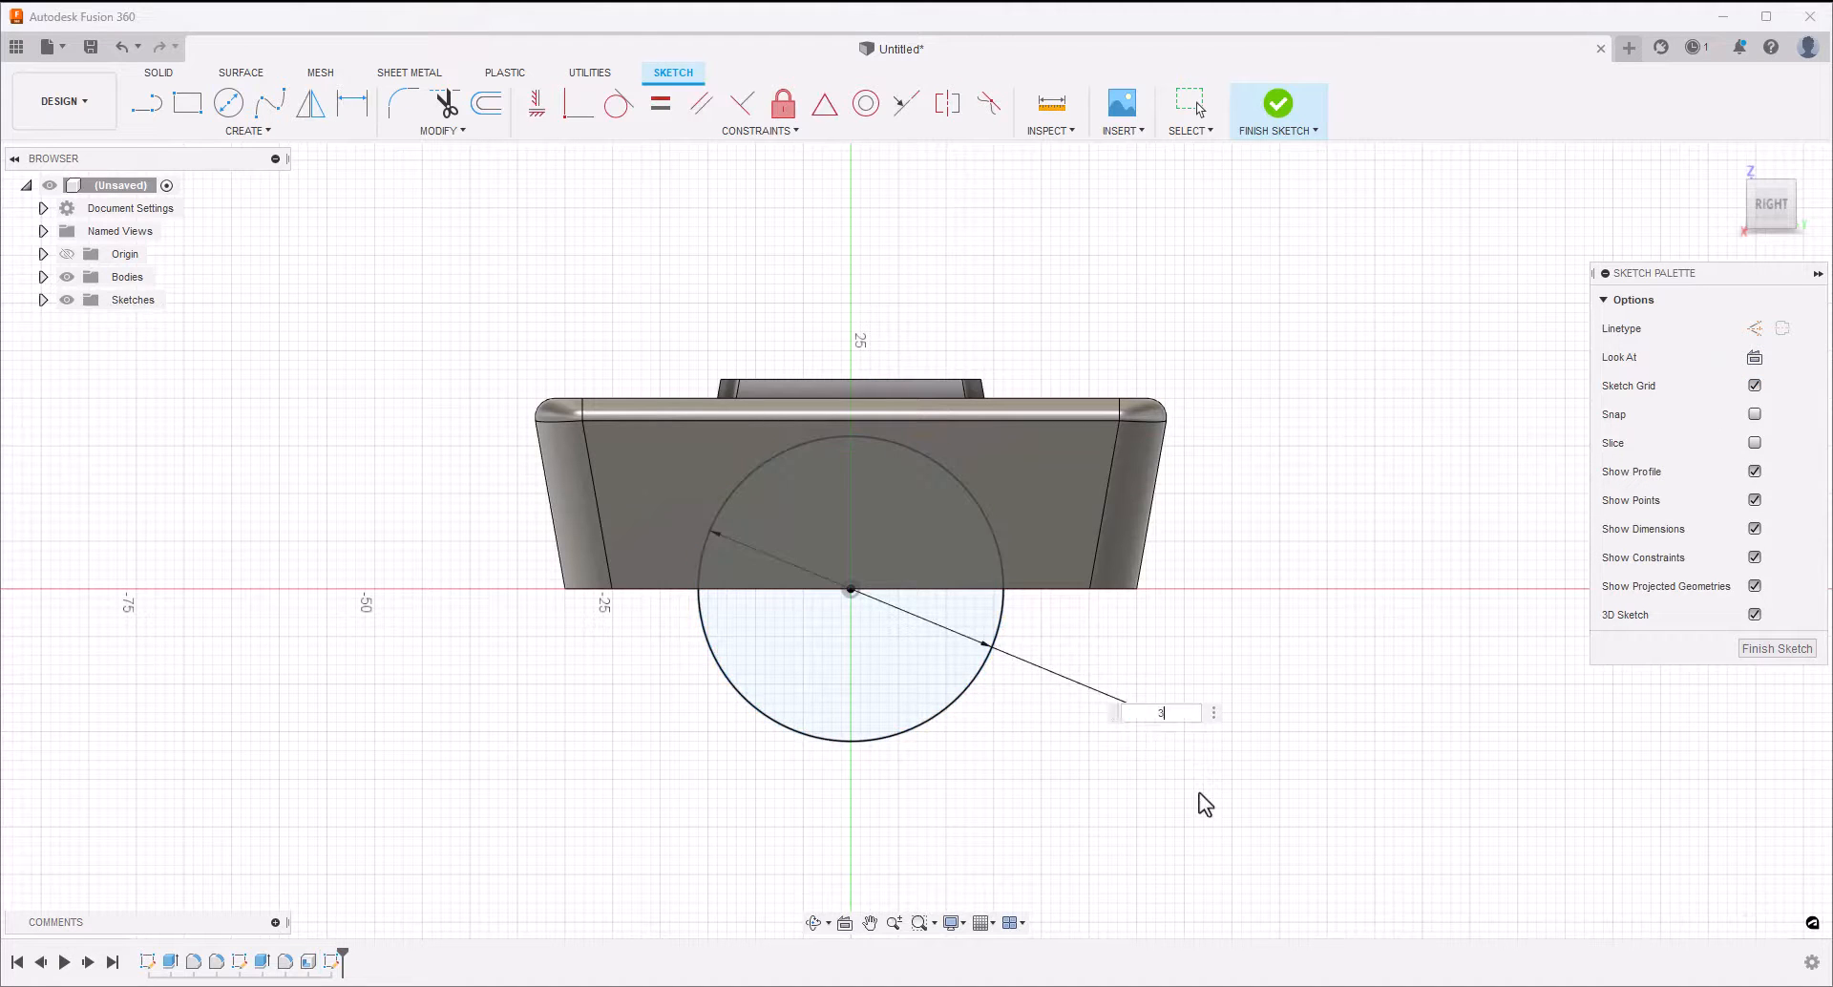
key("Return")
left_click(1253, 122)
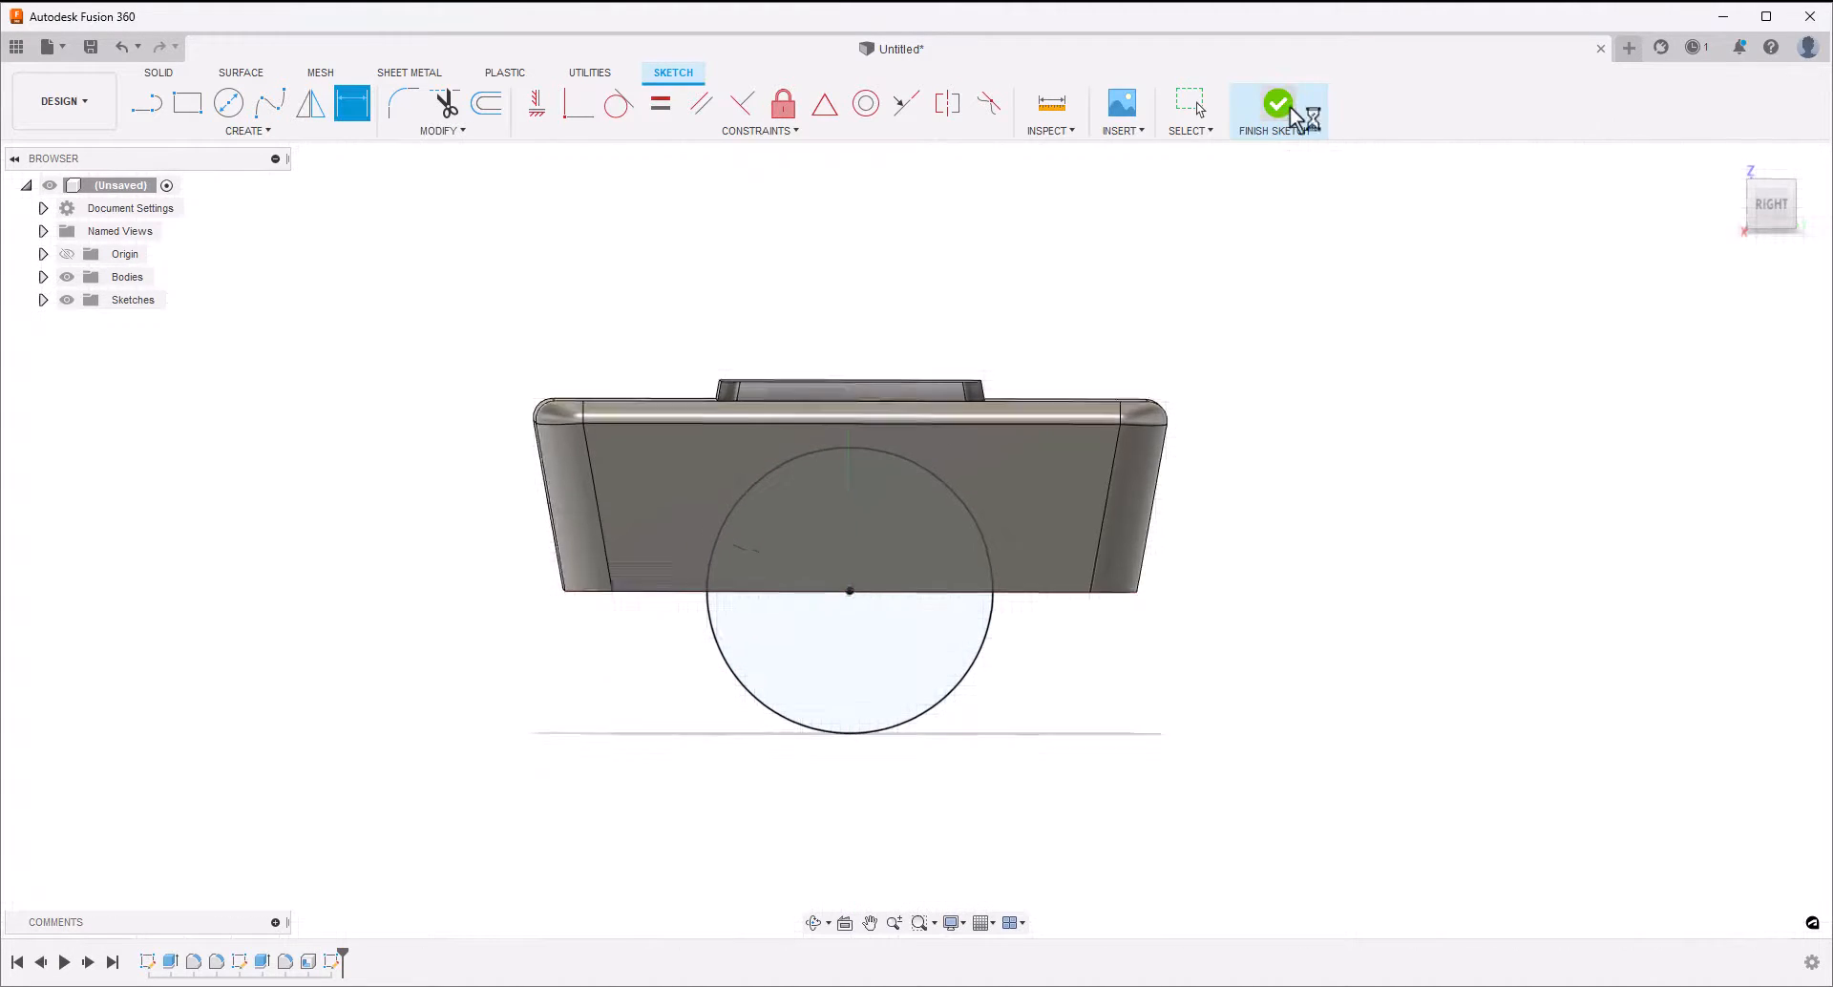
Extrude the circle symmetrically 54 mm to each side as a cut through the block's walls
left_click(193, 117)
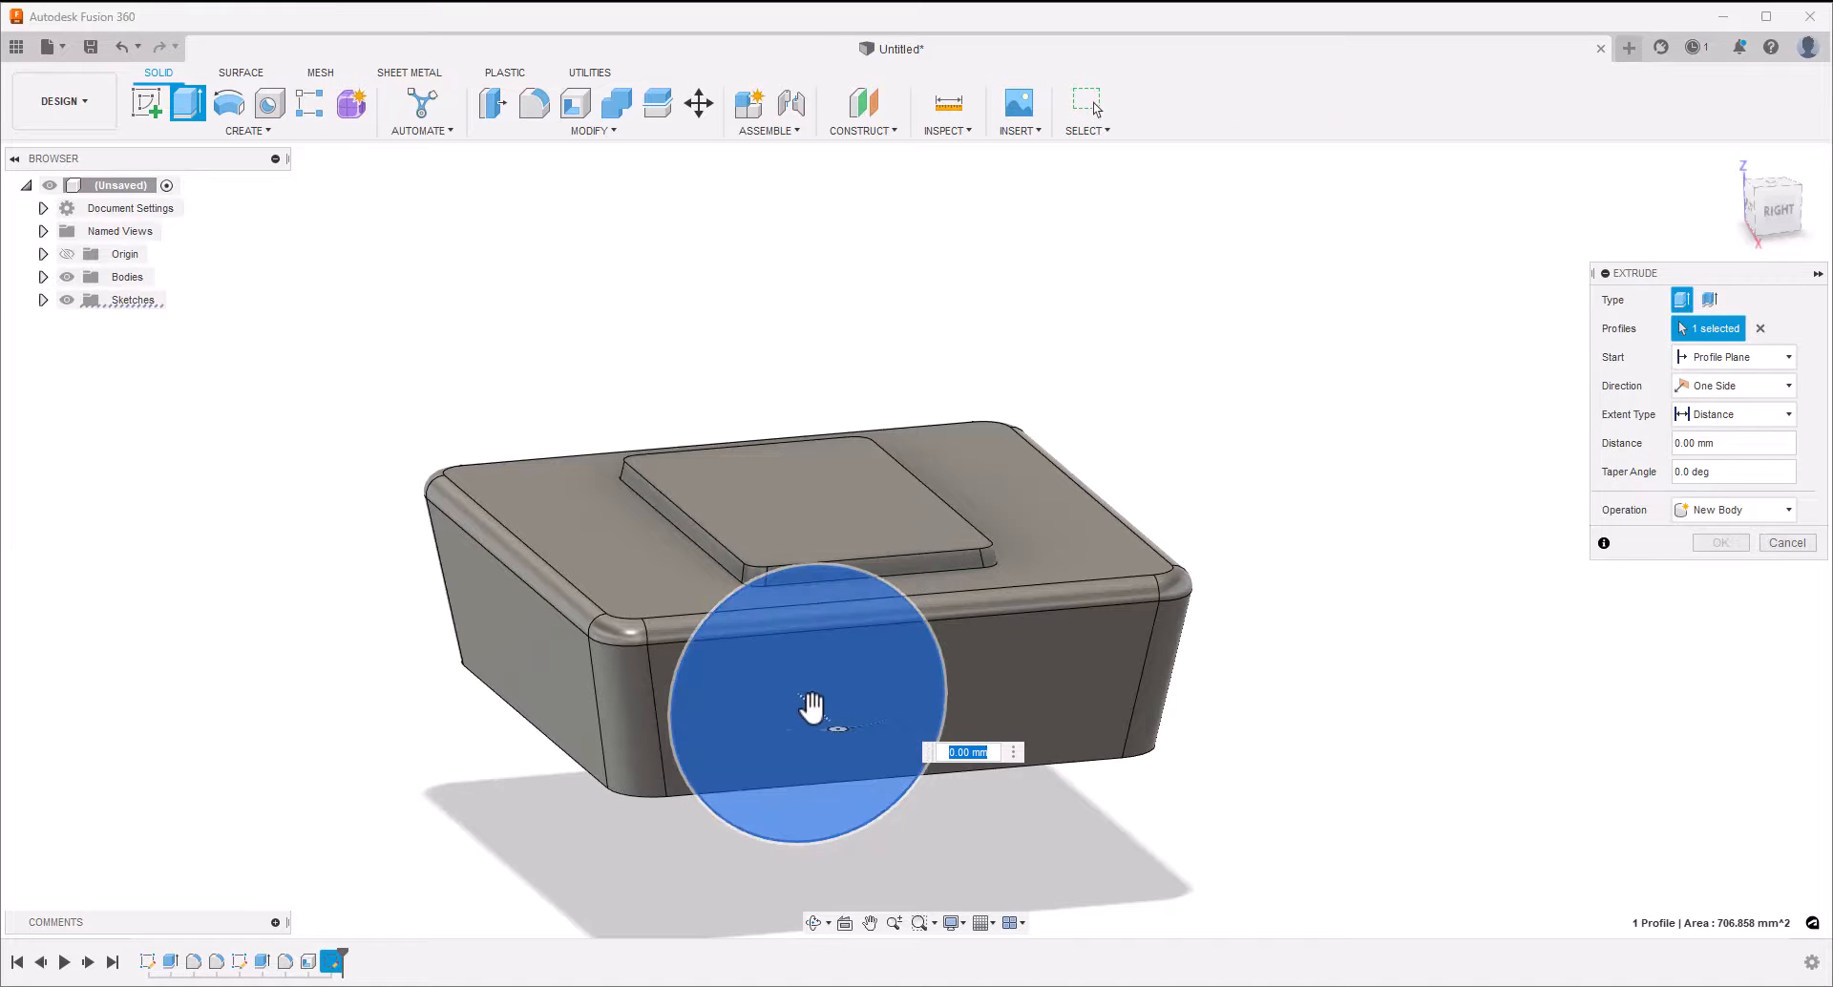
left_click_drag(813, 709, 1003, 808)
middle_click_drag(1003, 807, 1224, 692, "shift")
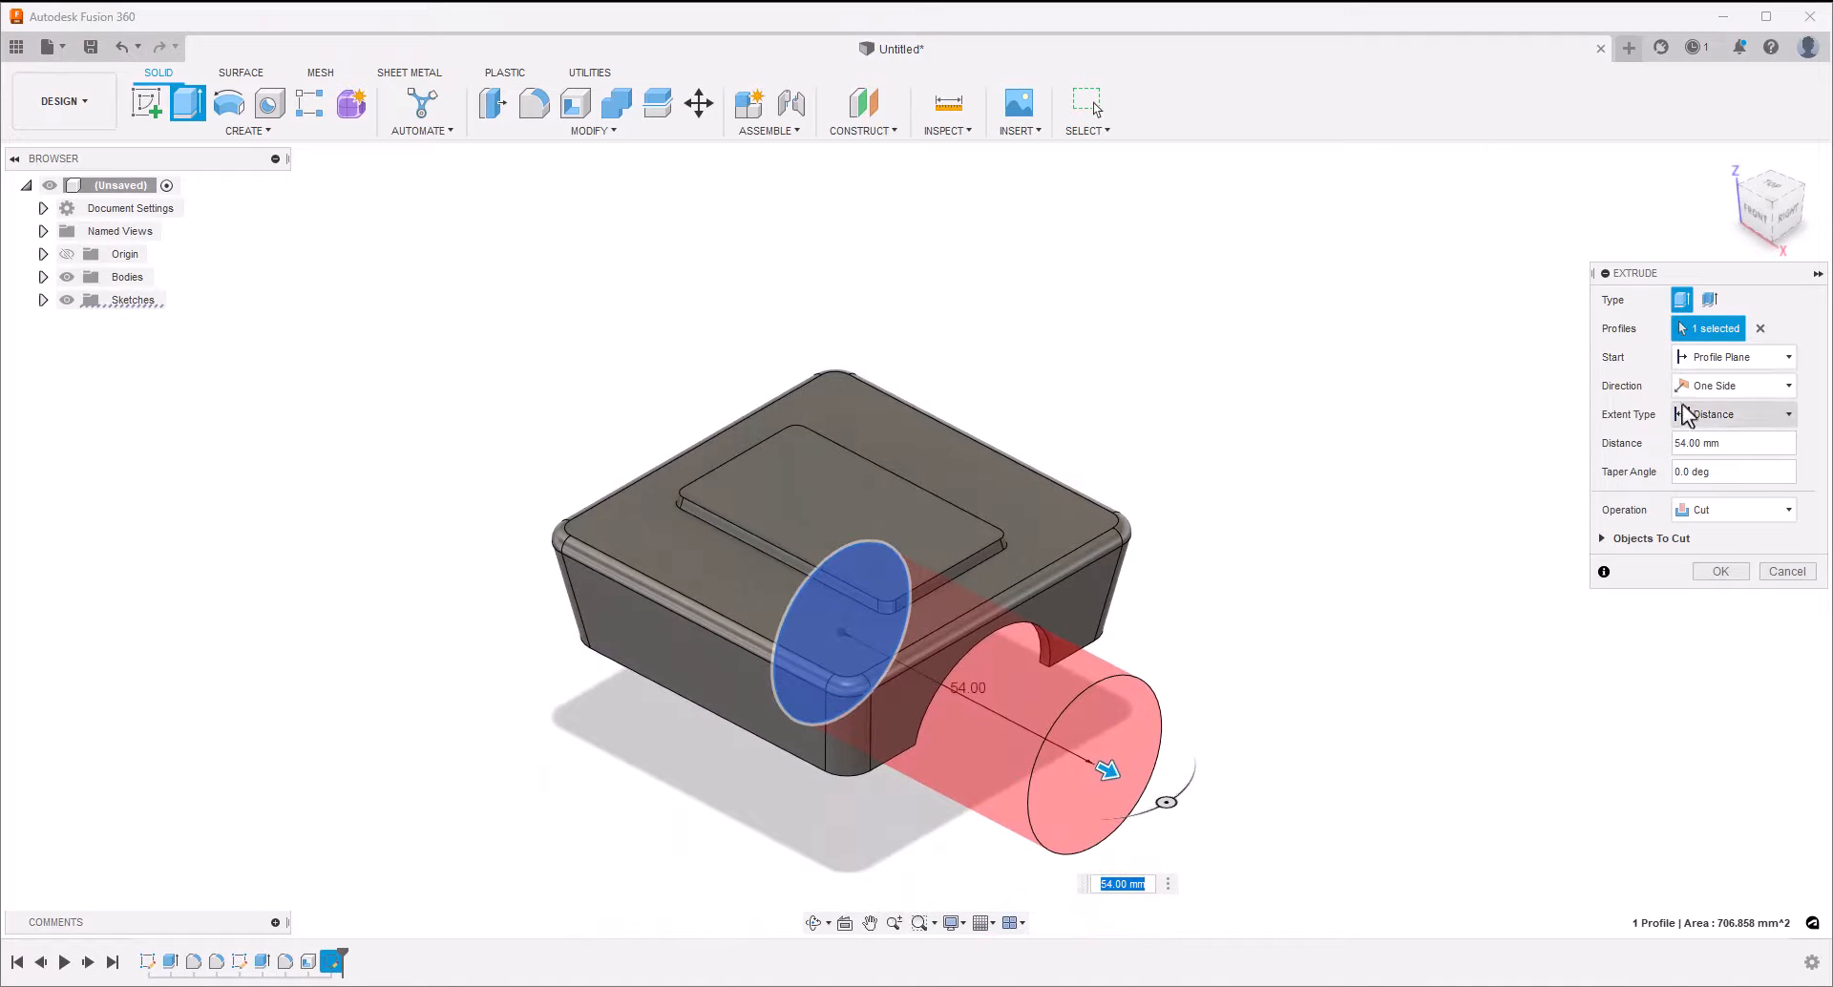
left_click(1704, 389)
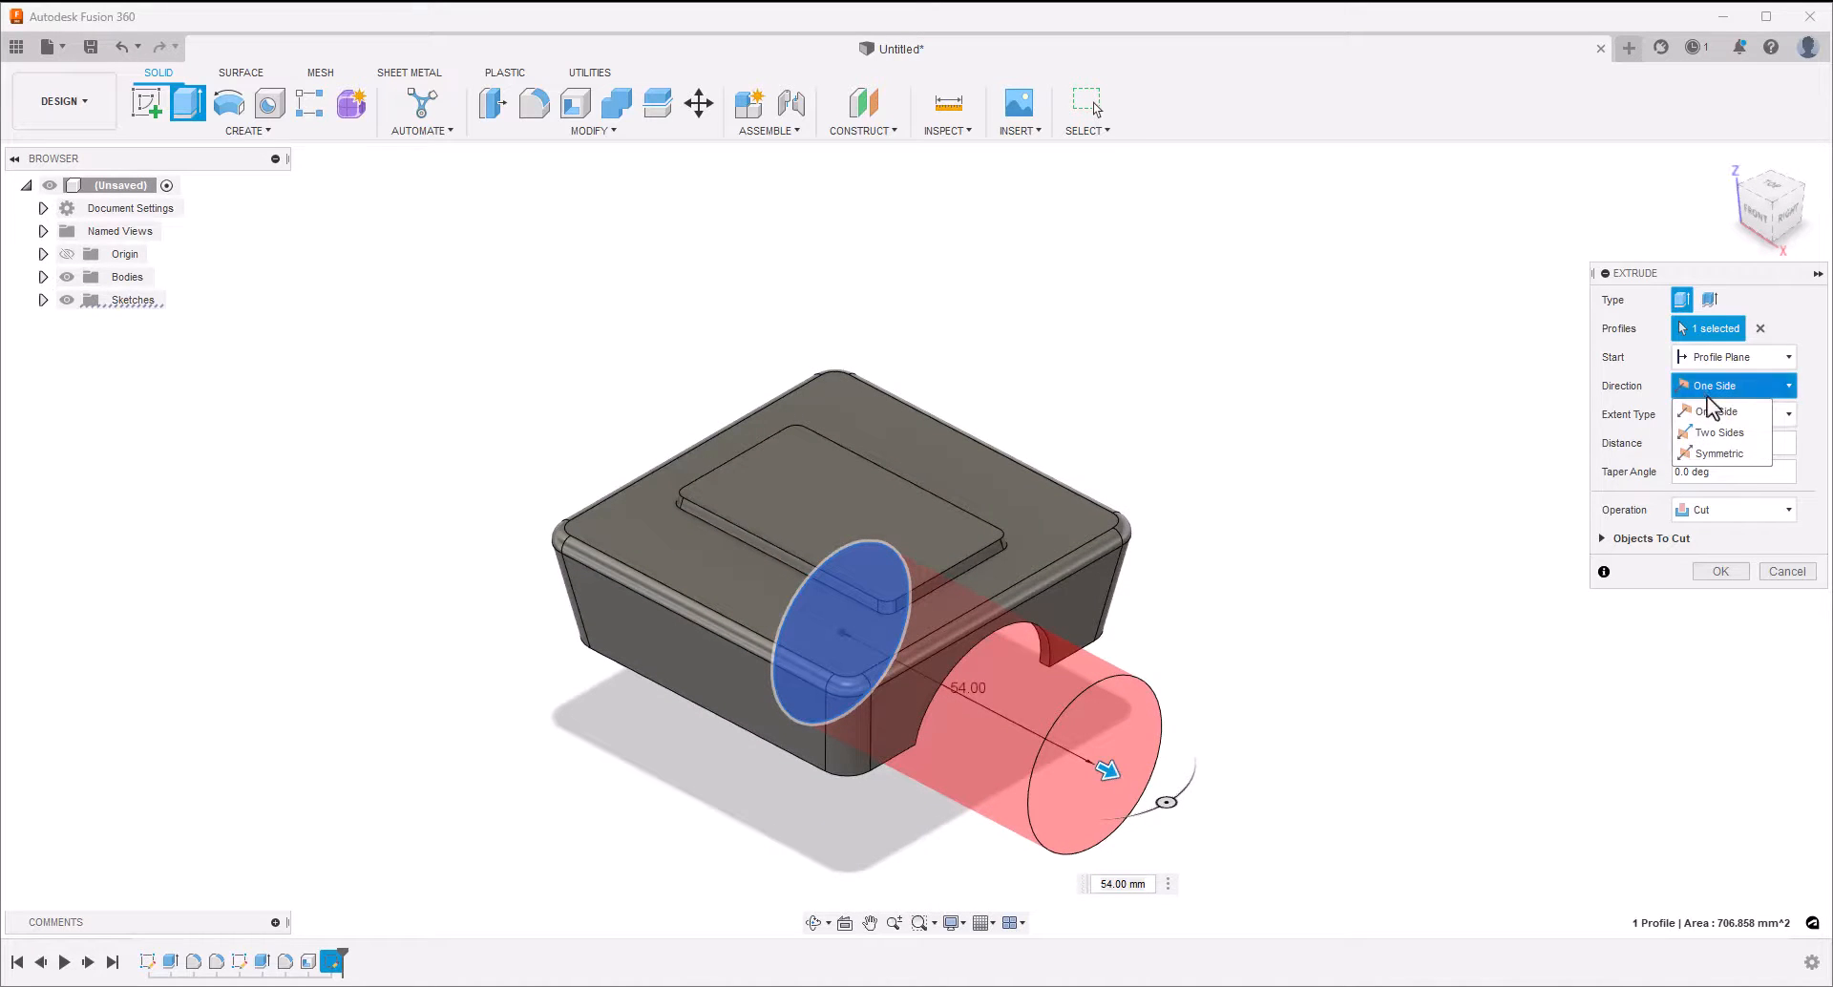
left_click(1722, 454)
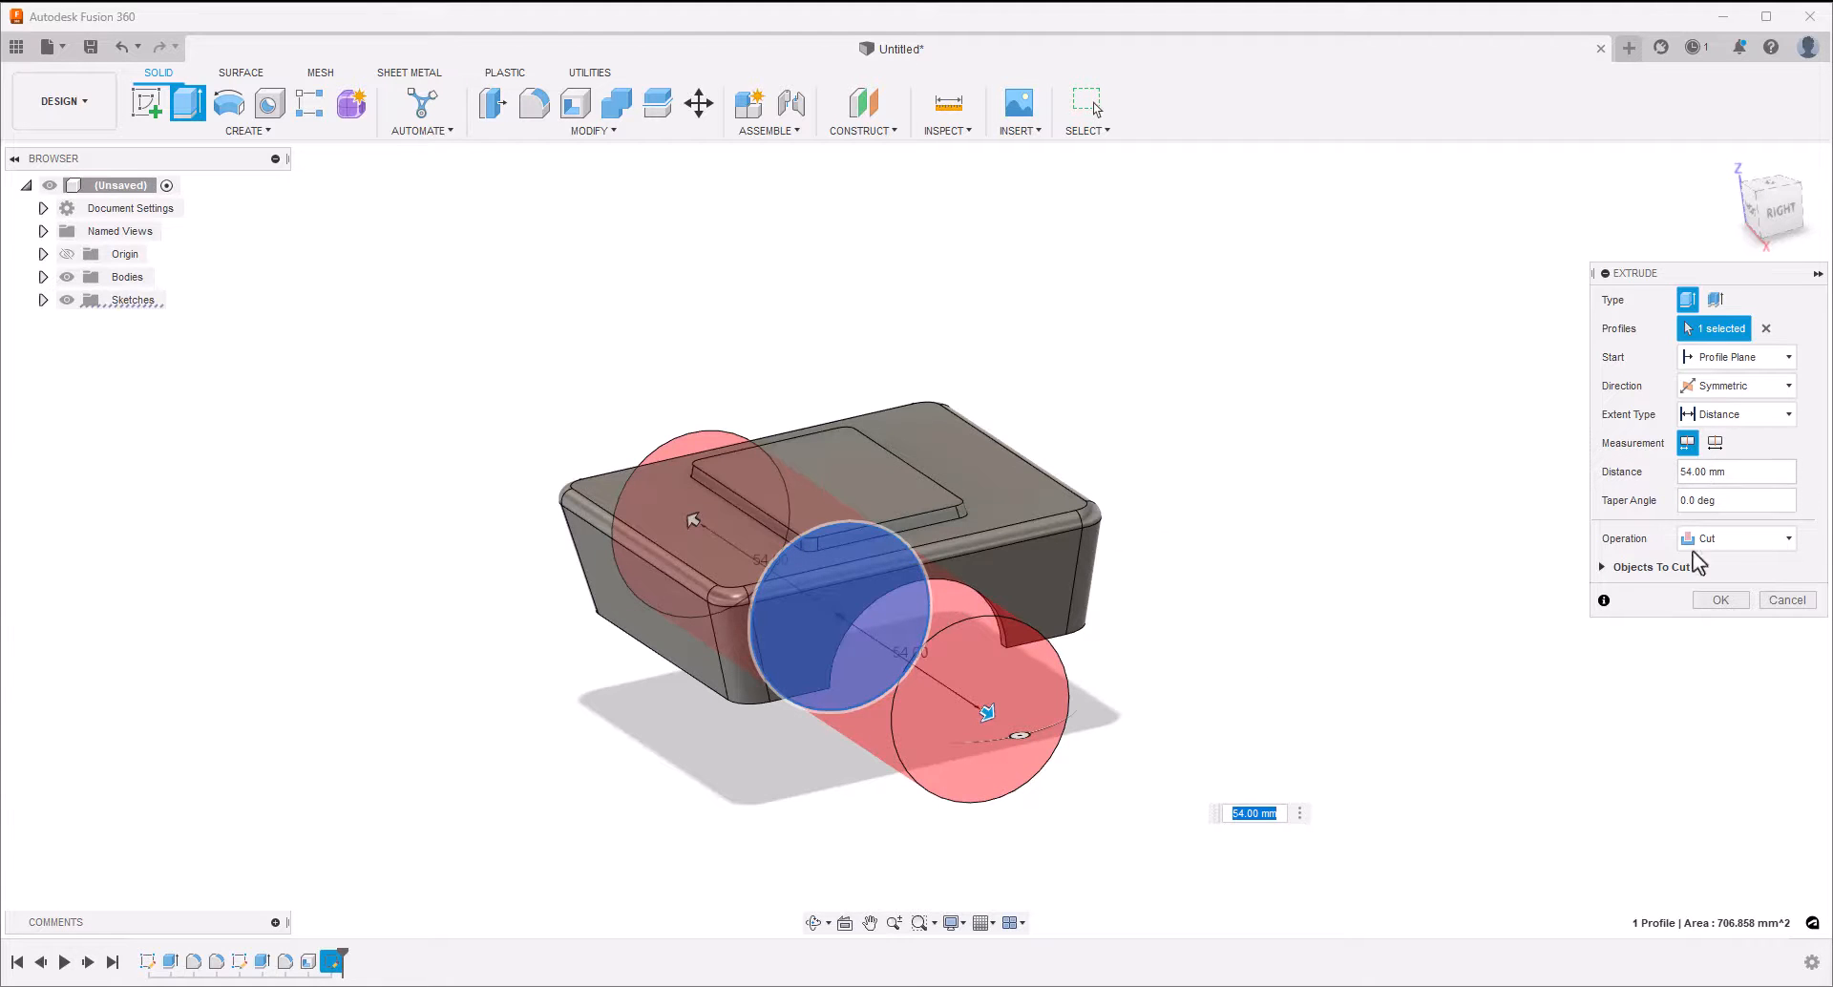
left_click(1720, 601)
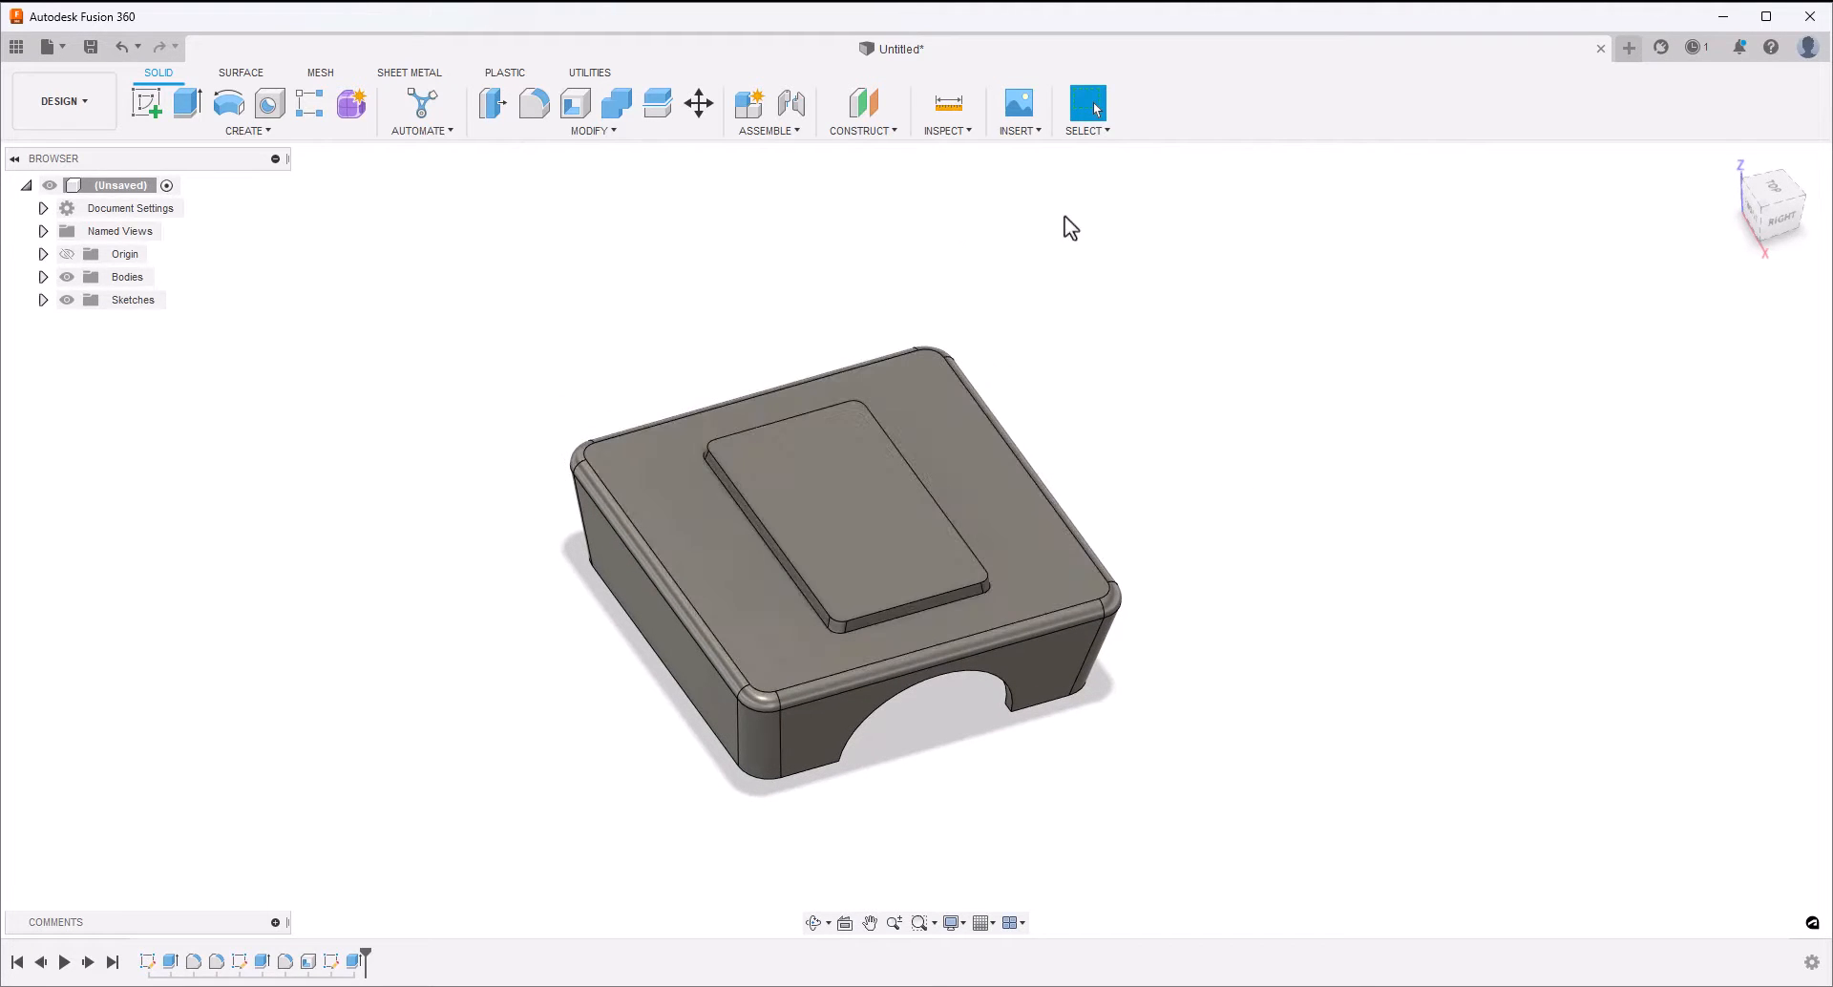
Start another sketch on the YZ origin plane inside the block
left_click(147, 101)
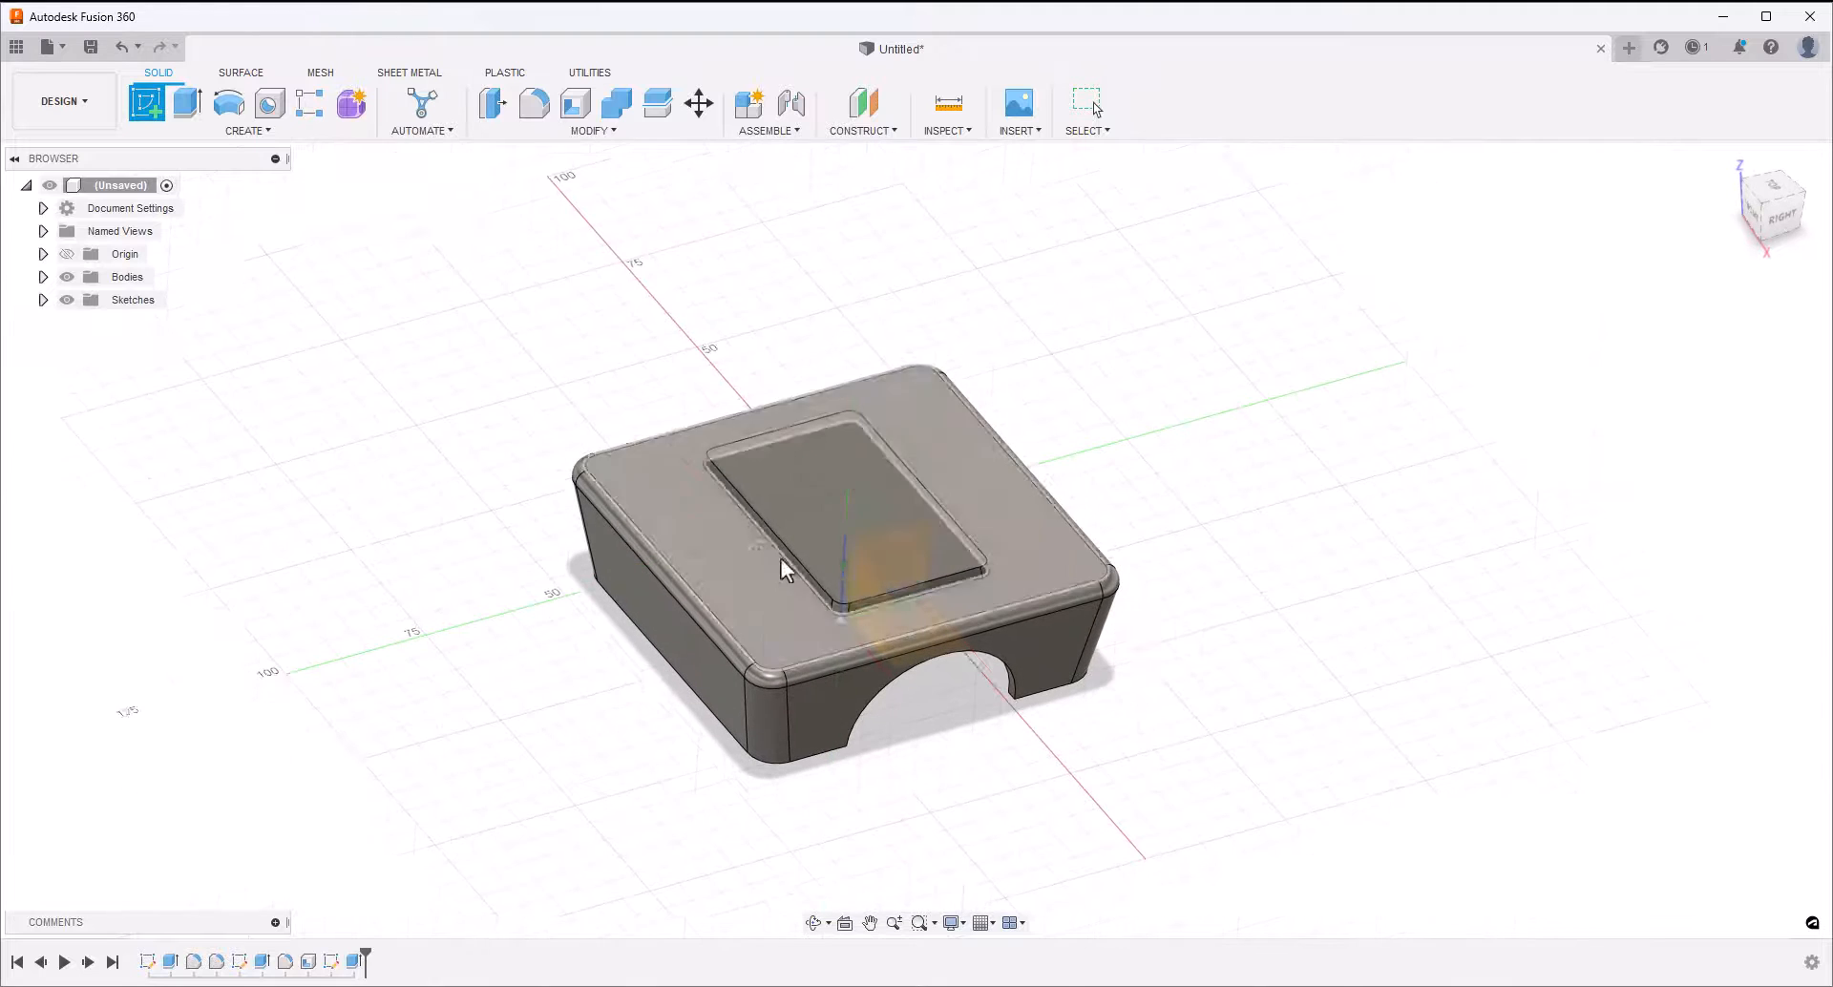
left_click(915, 547)
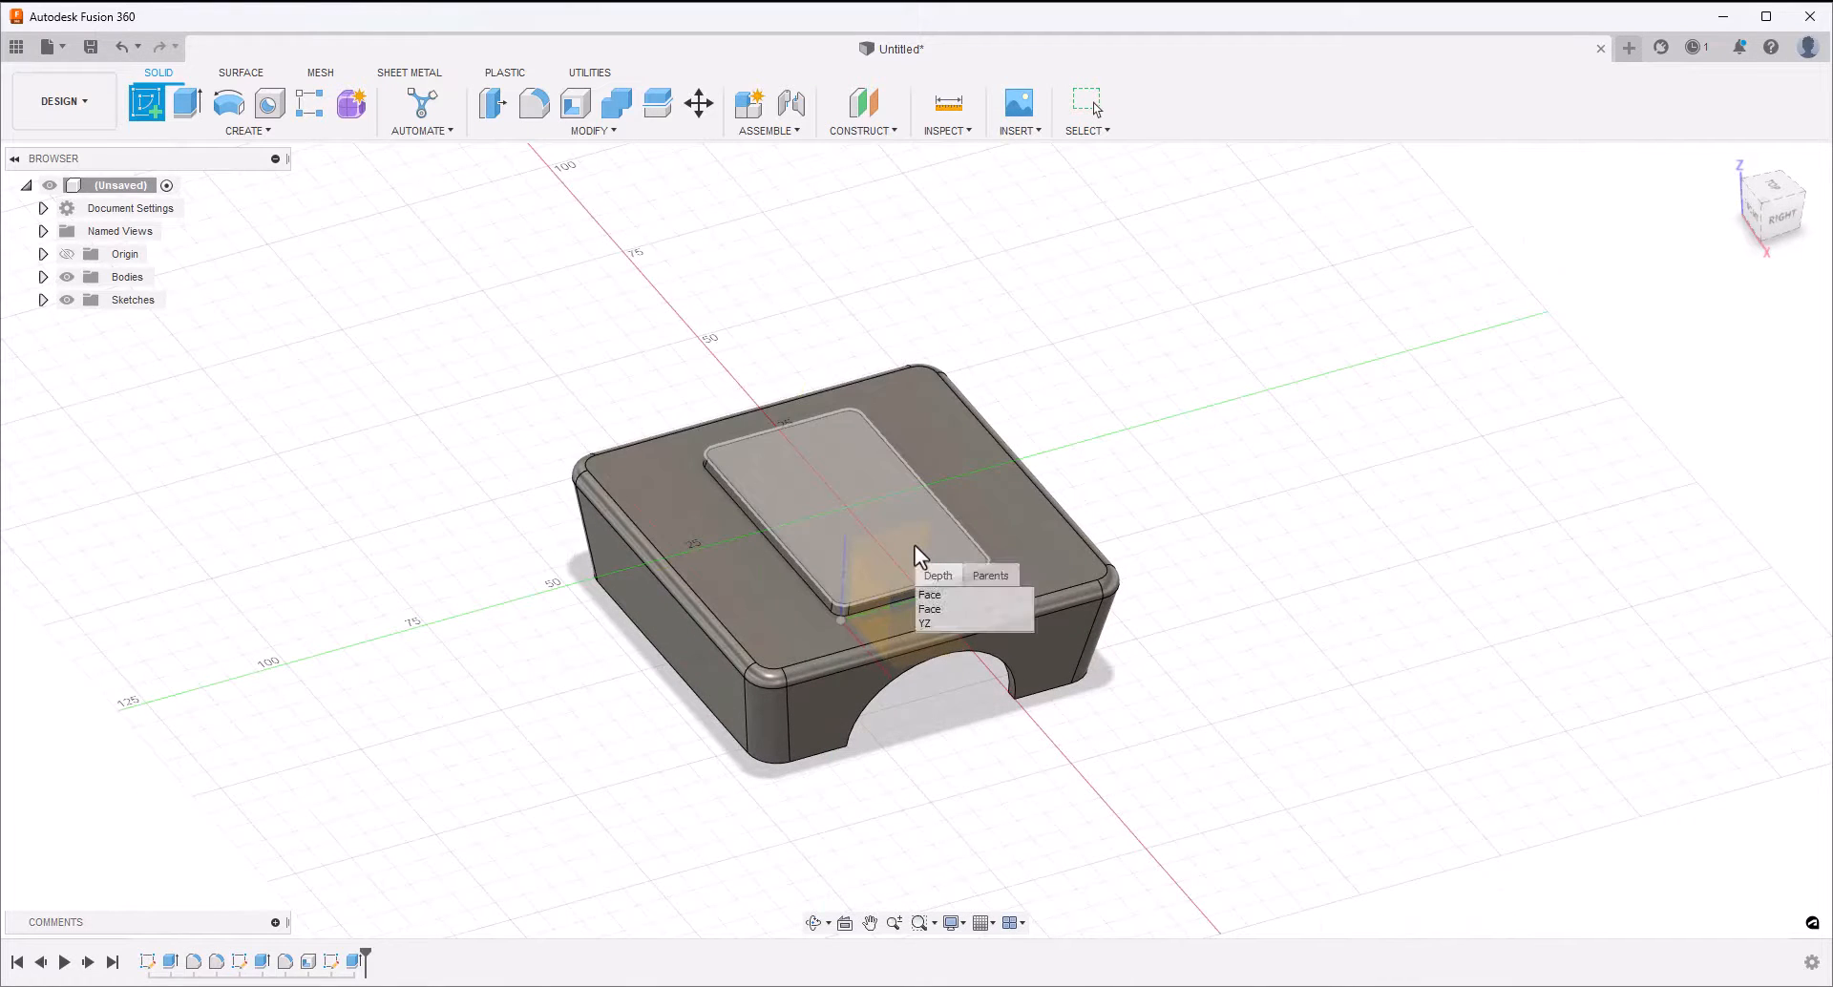
left_click(942, 624)
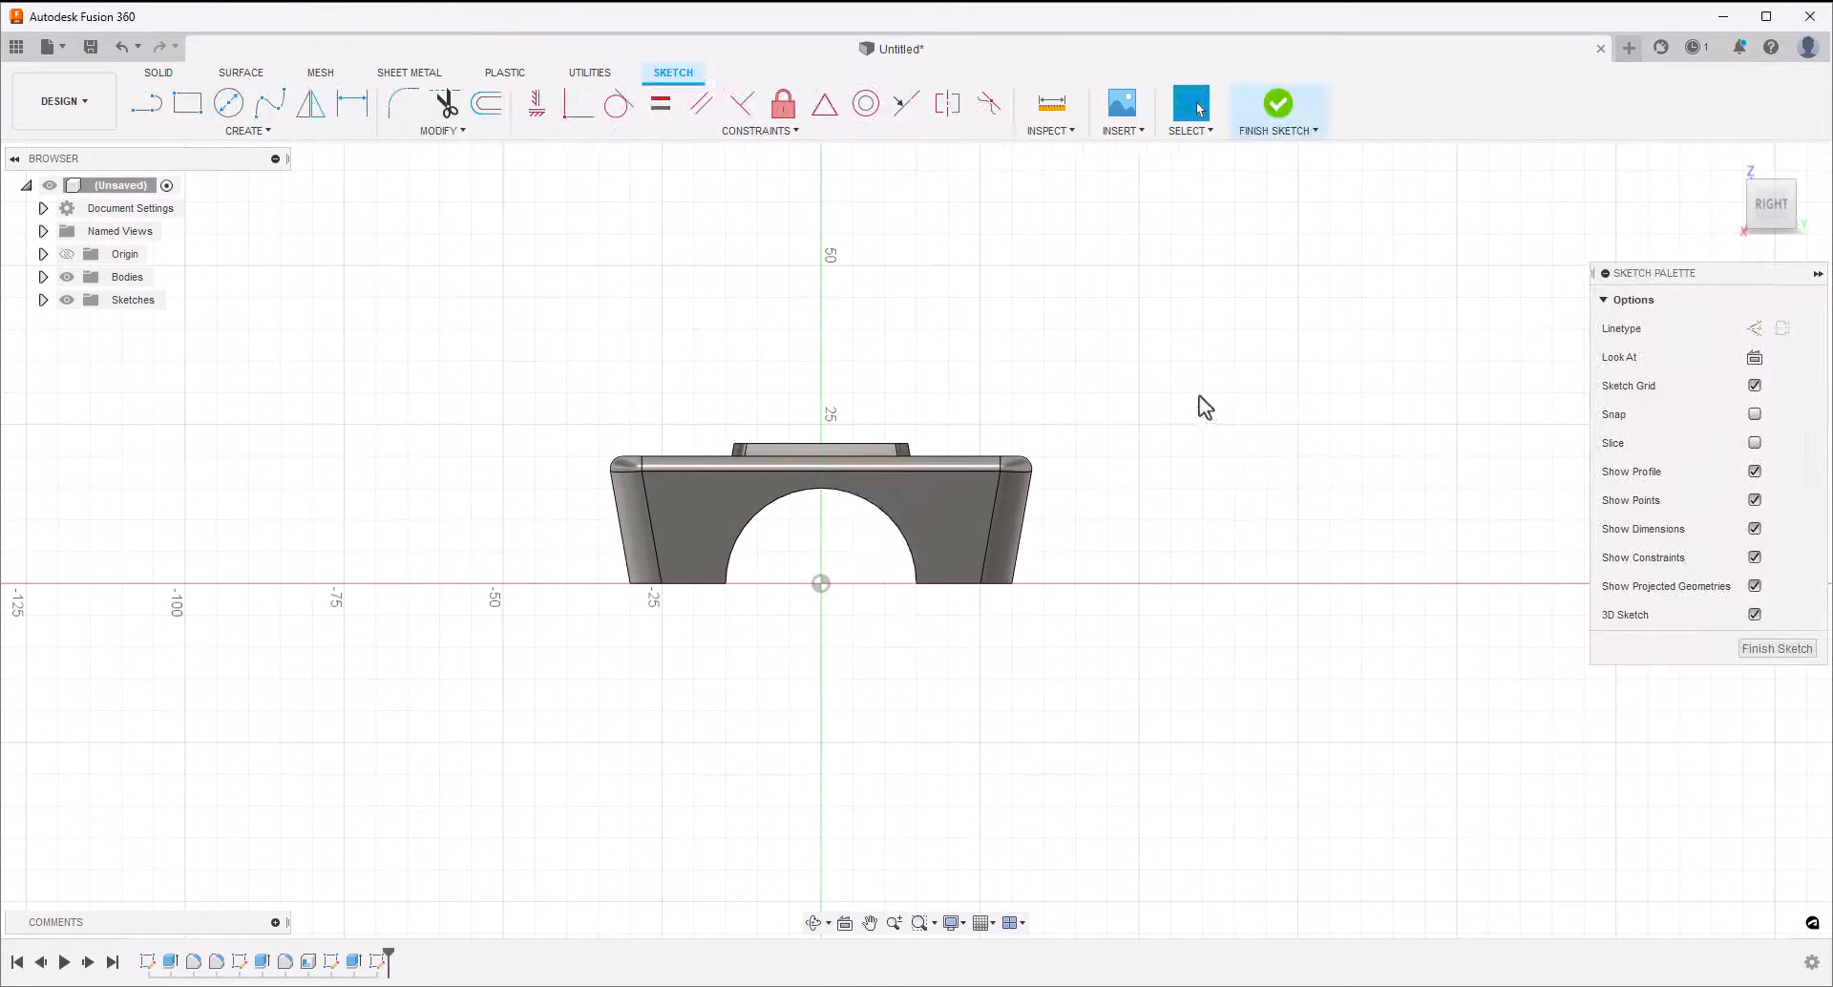
Sketch a closed four-line outline on the block's two upper corners, leaning right to a short slanted end, its steeper side about 43 mm long
left_click(147, 103)
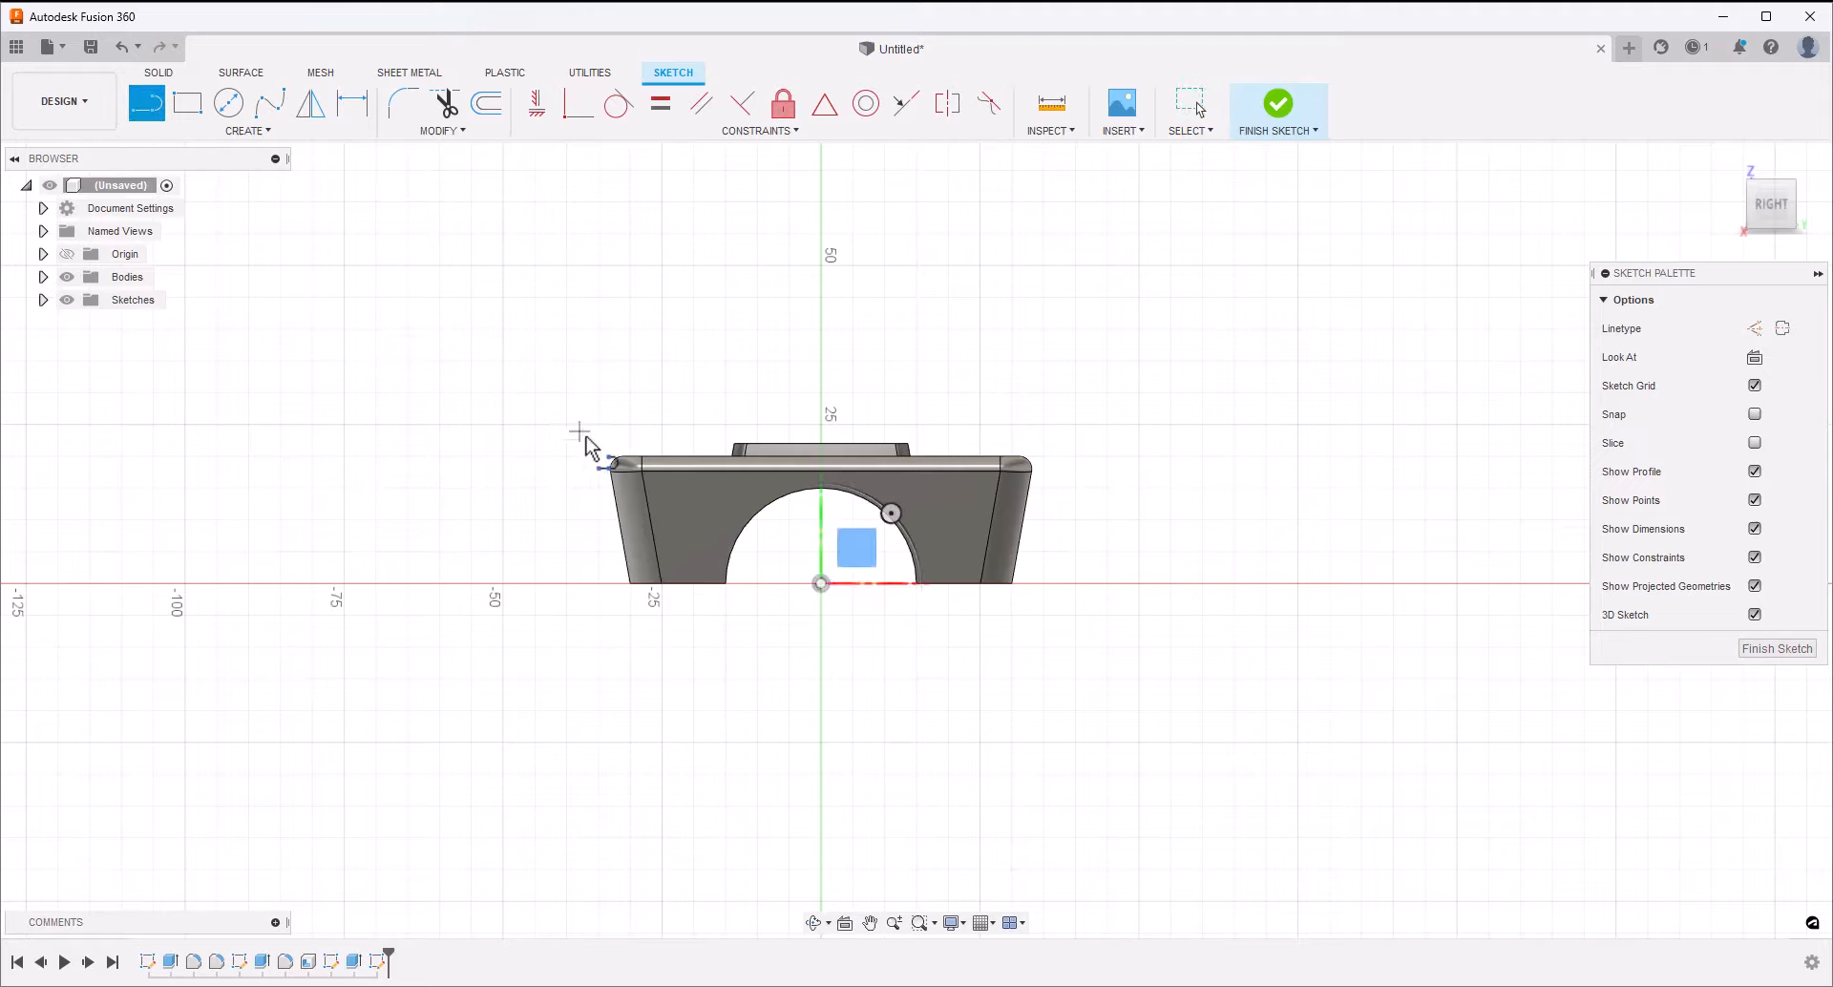
left_click(623, 456)
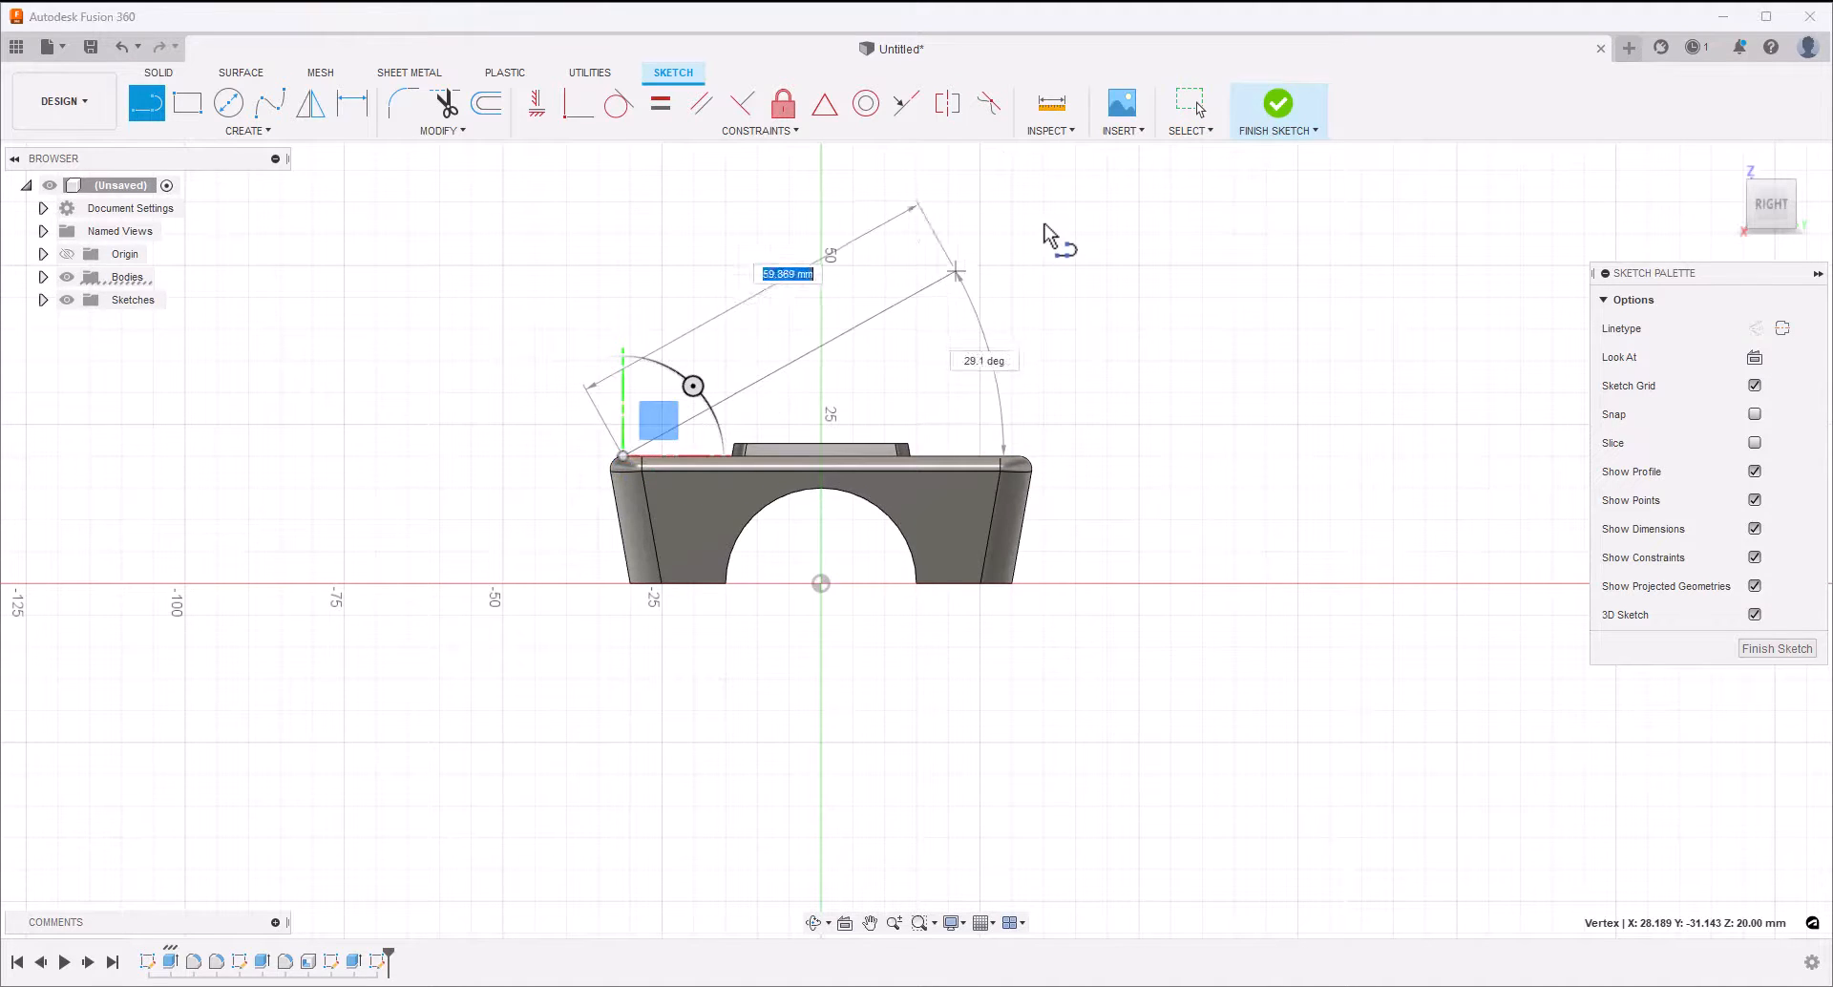
middle_click_drag(1056, 238, 954, 356)
left_click(990, 273)
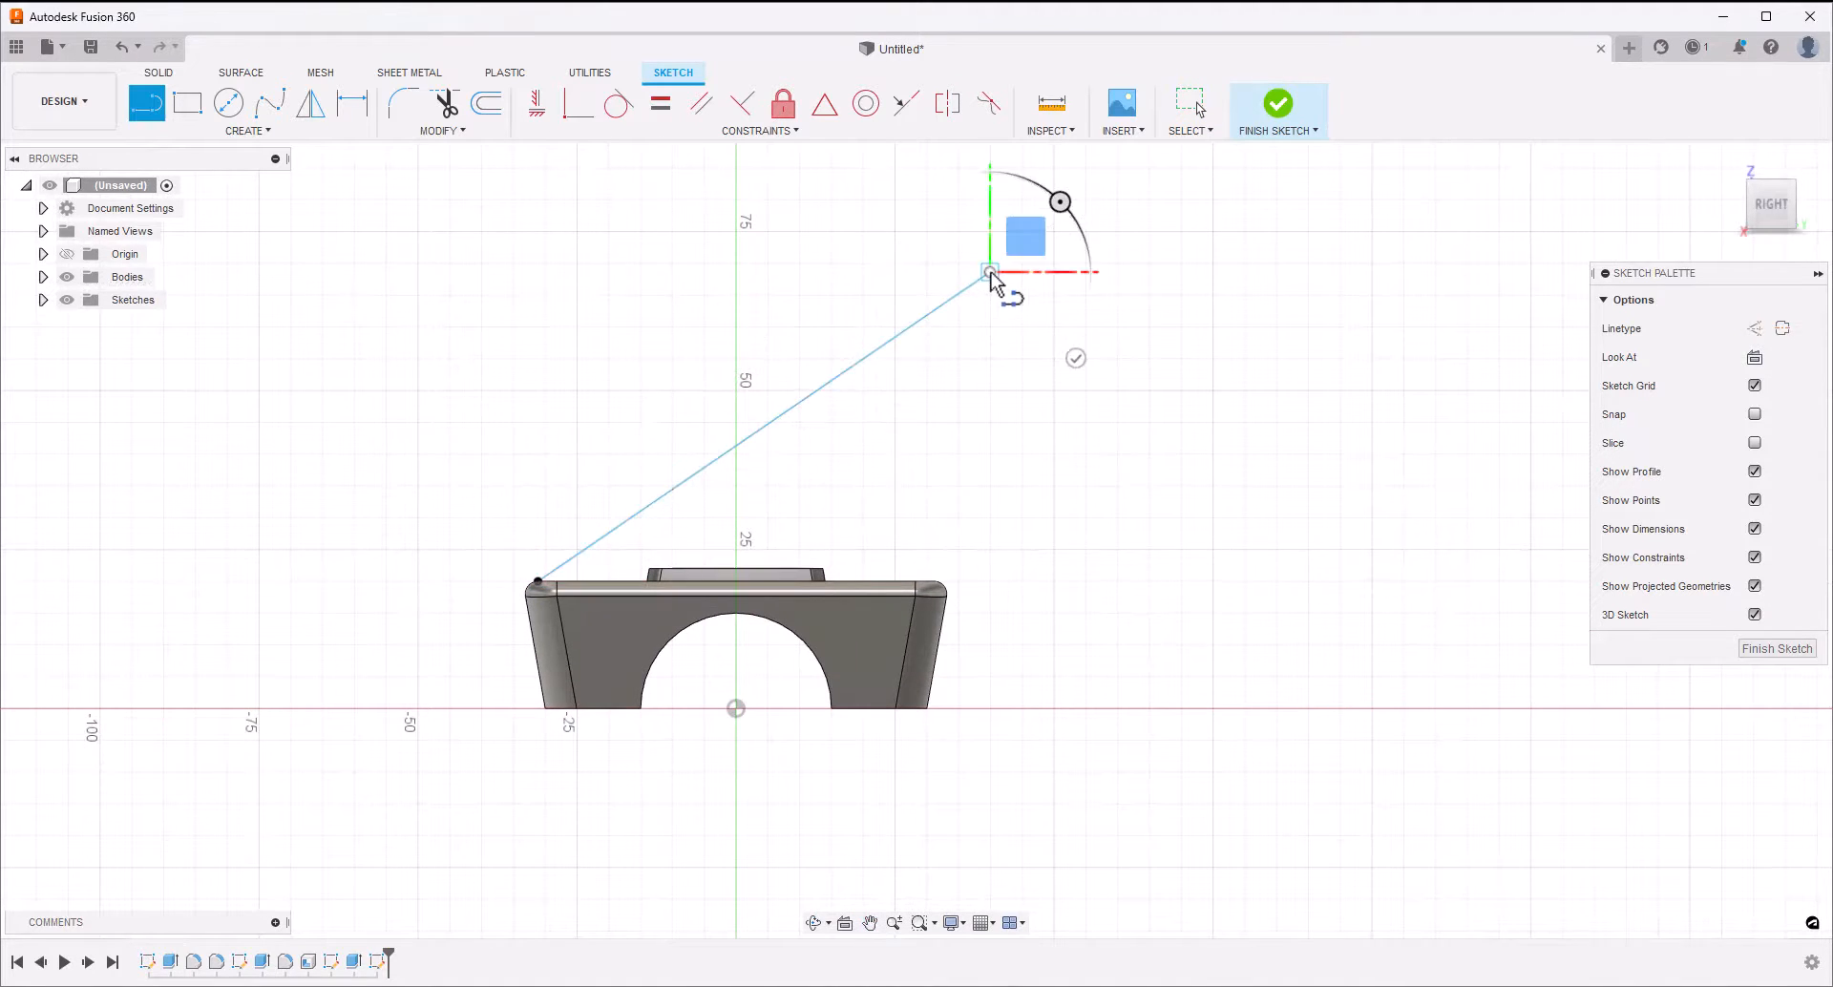
left_click(1054, 336)
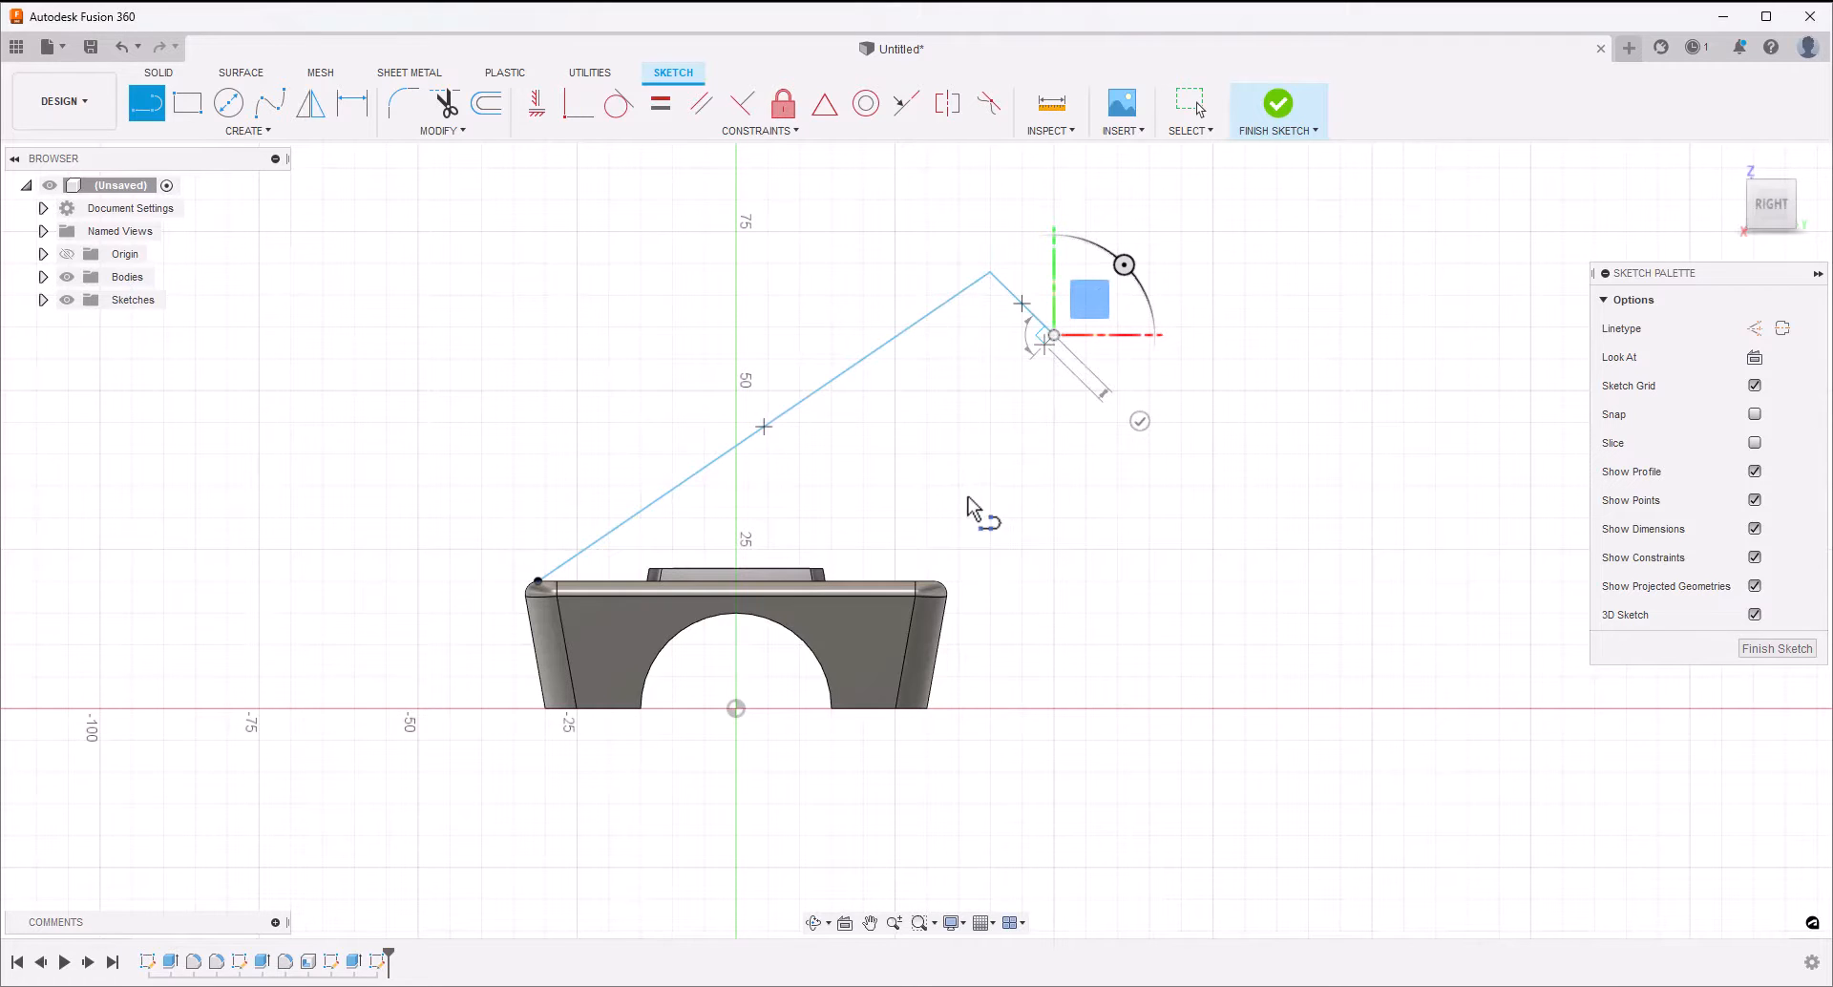
left_click(935, 581)
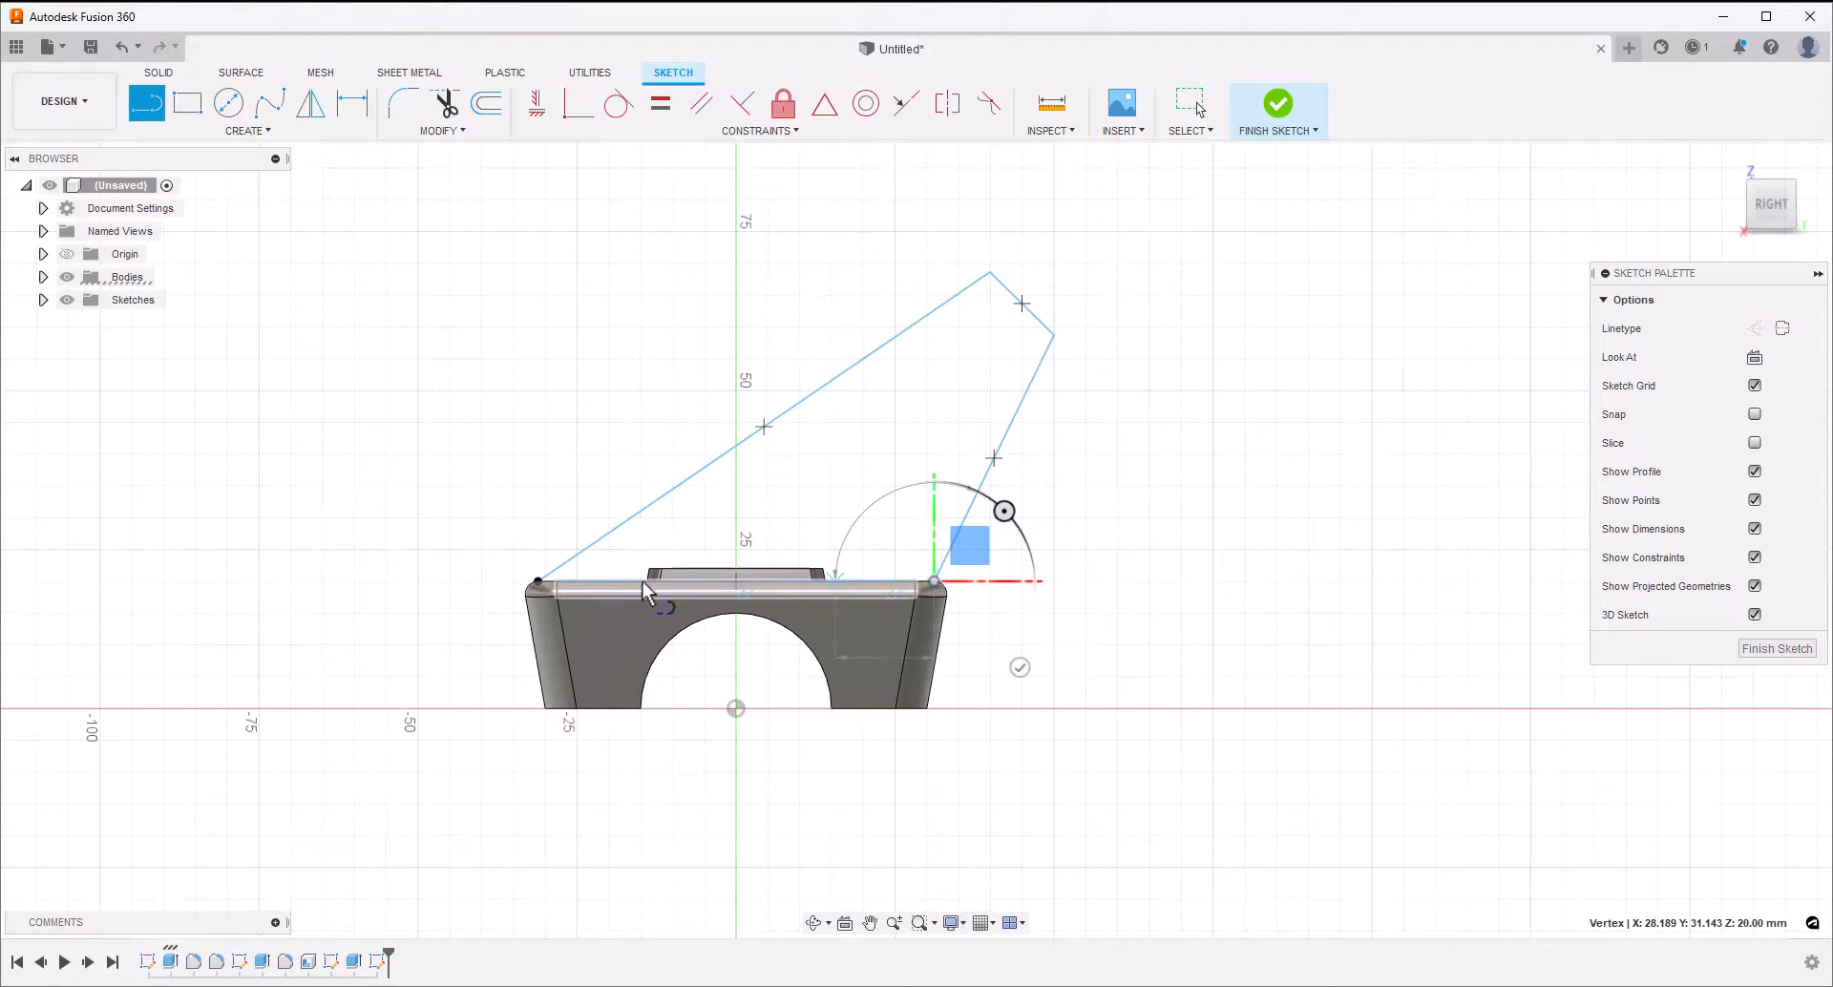
left_click(538, 581)
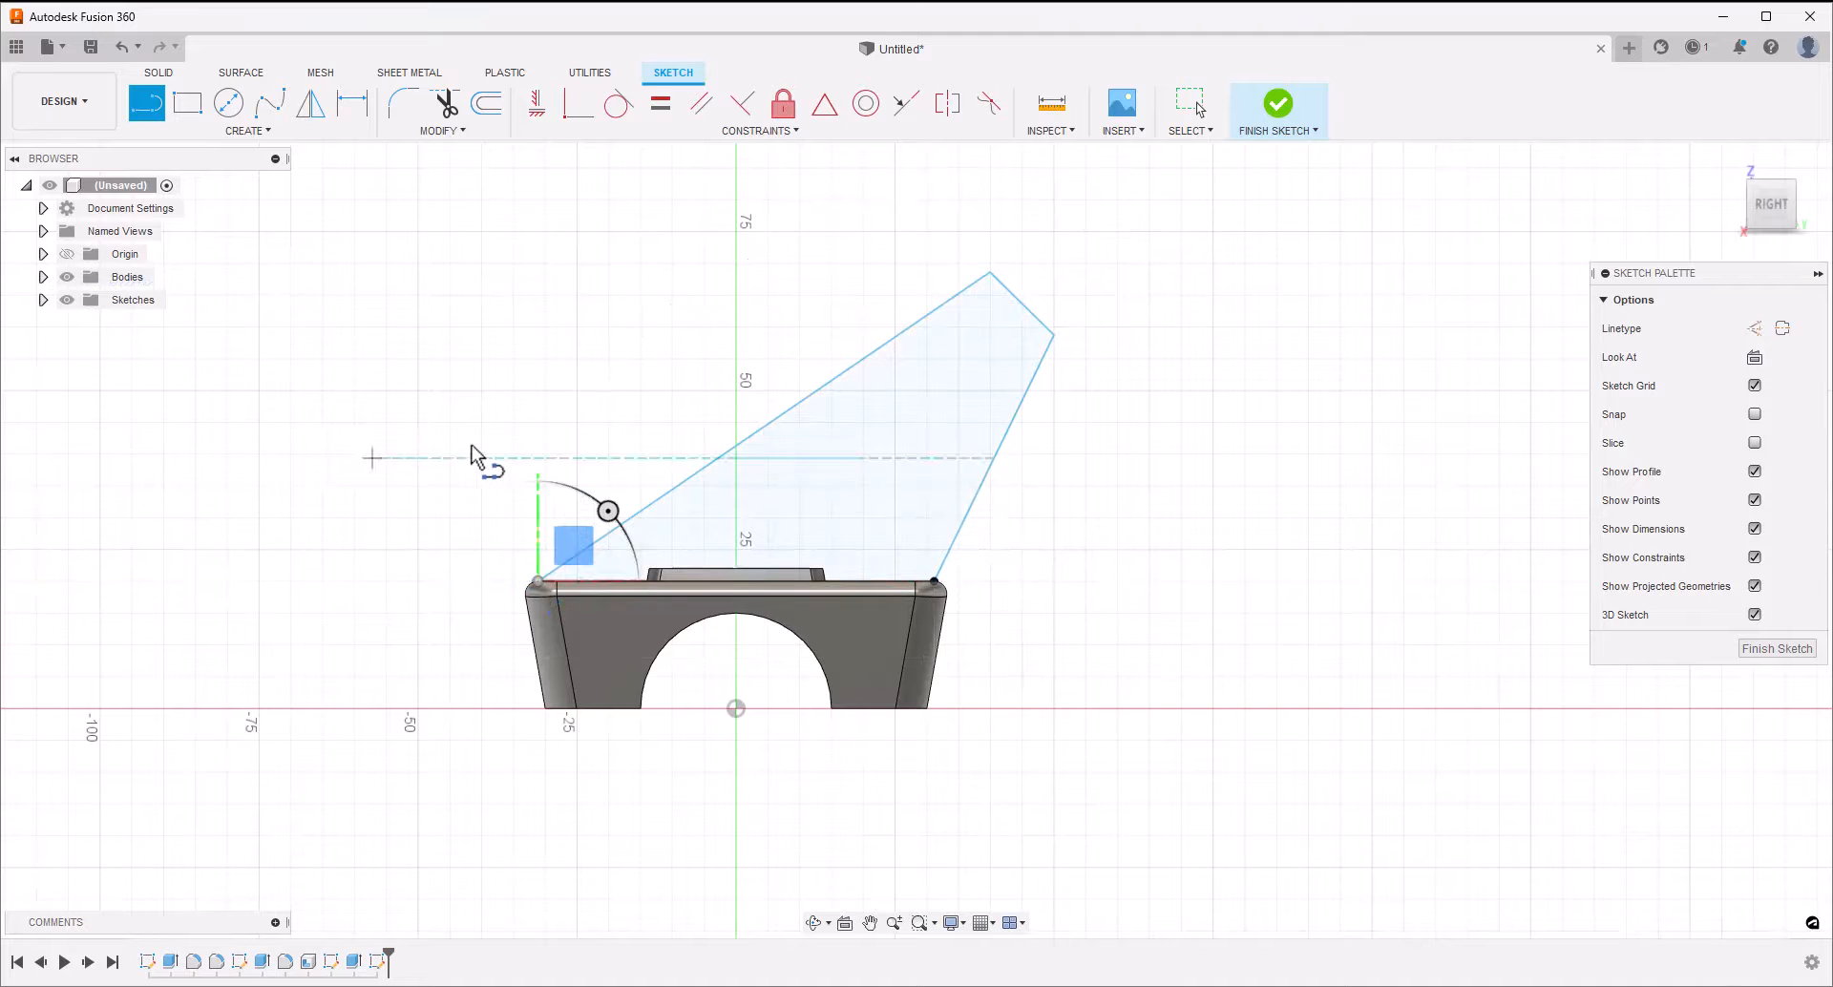
key("Escape")
Draw a small circle centred on the midpoint of the outline's short slanted line, and delete that line
left_click(228, 103)
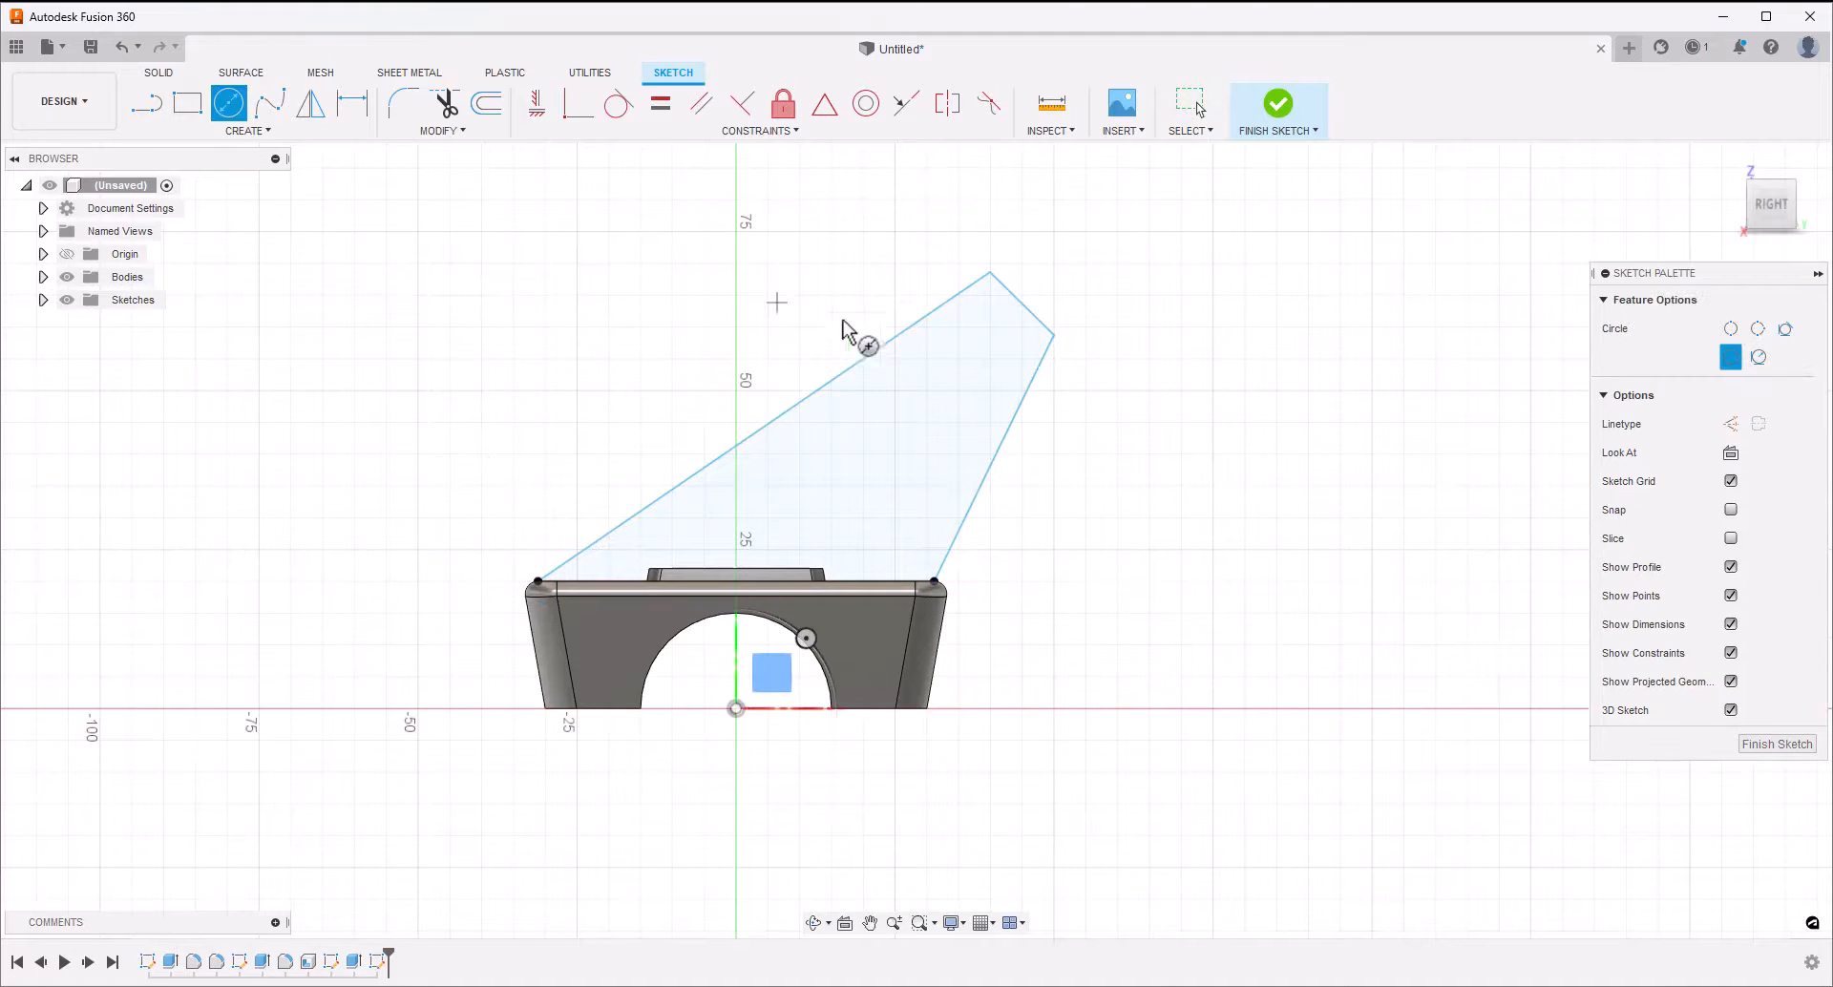
left_click(1023, 303)
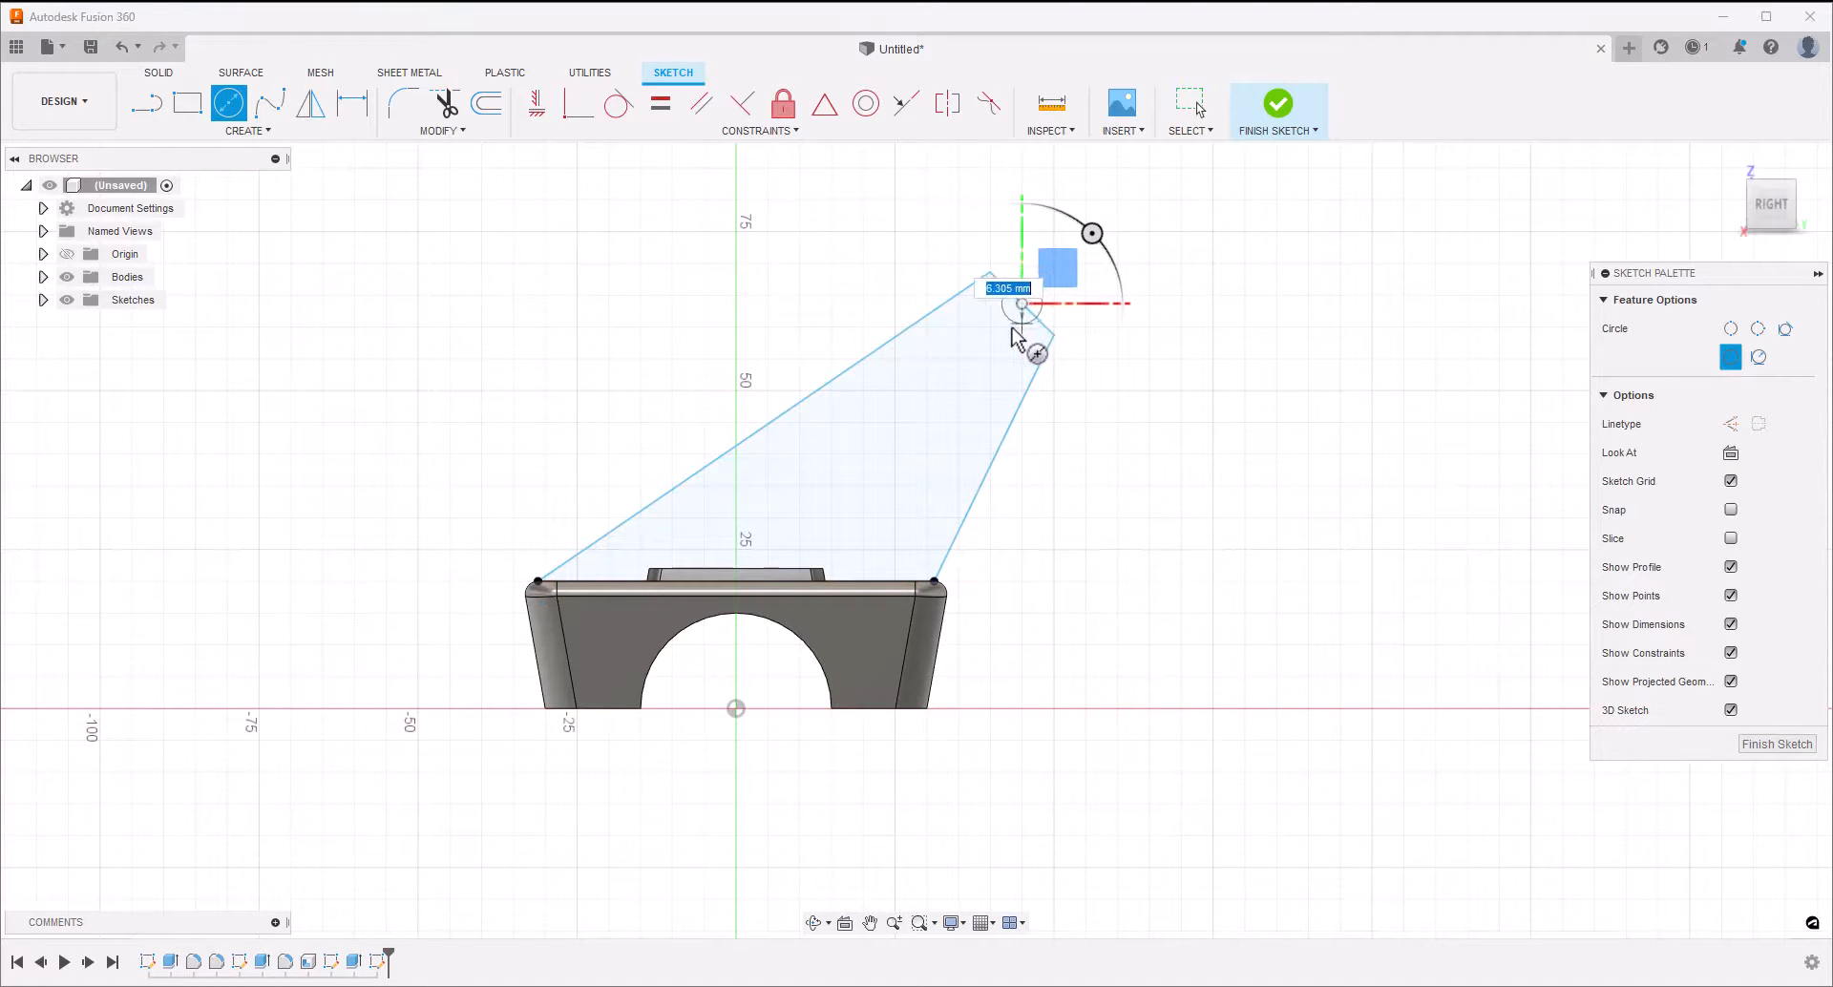
left_click(1035, 327)
key("Escape")
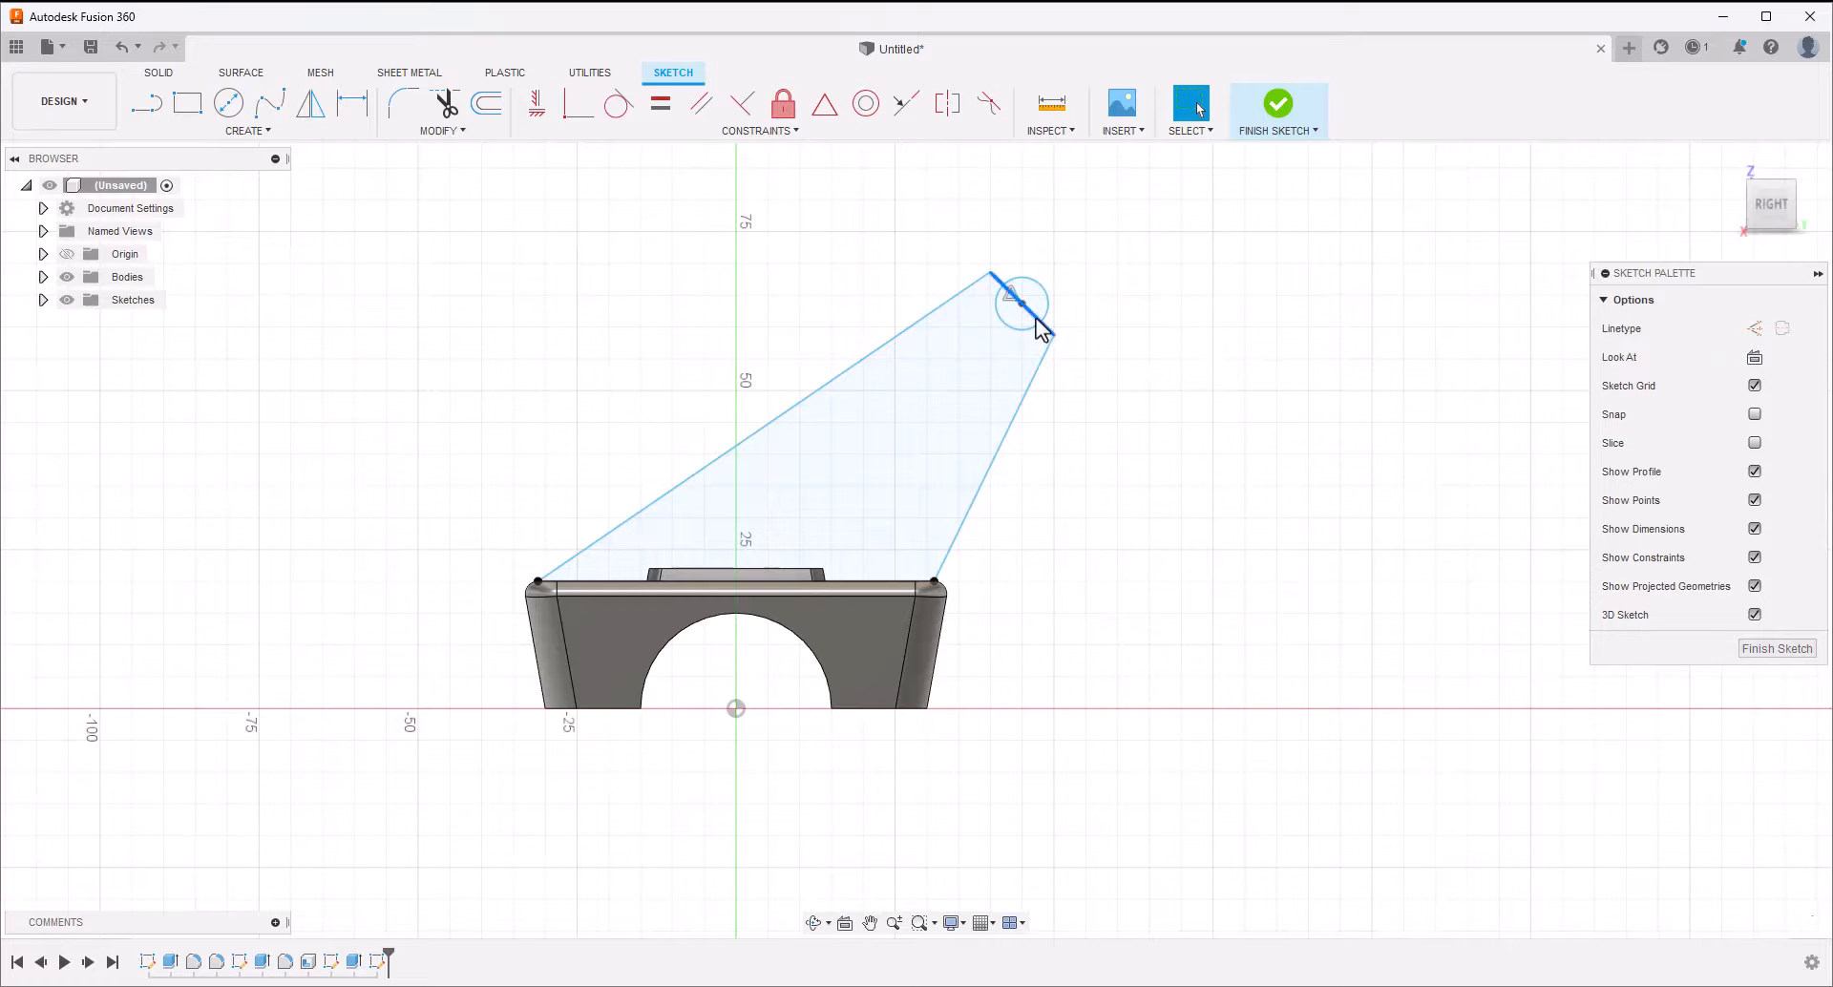
key("Delete")
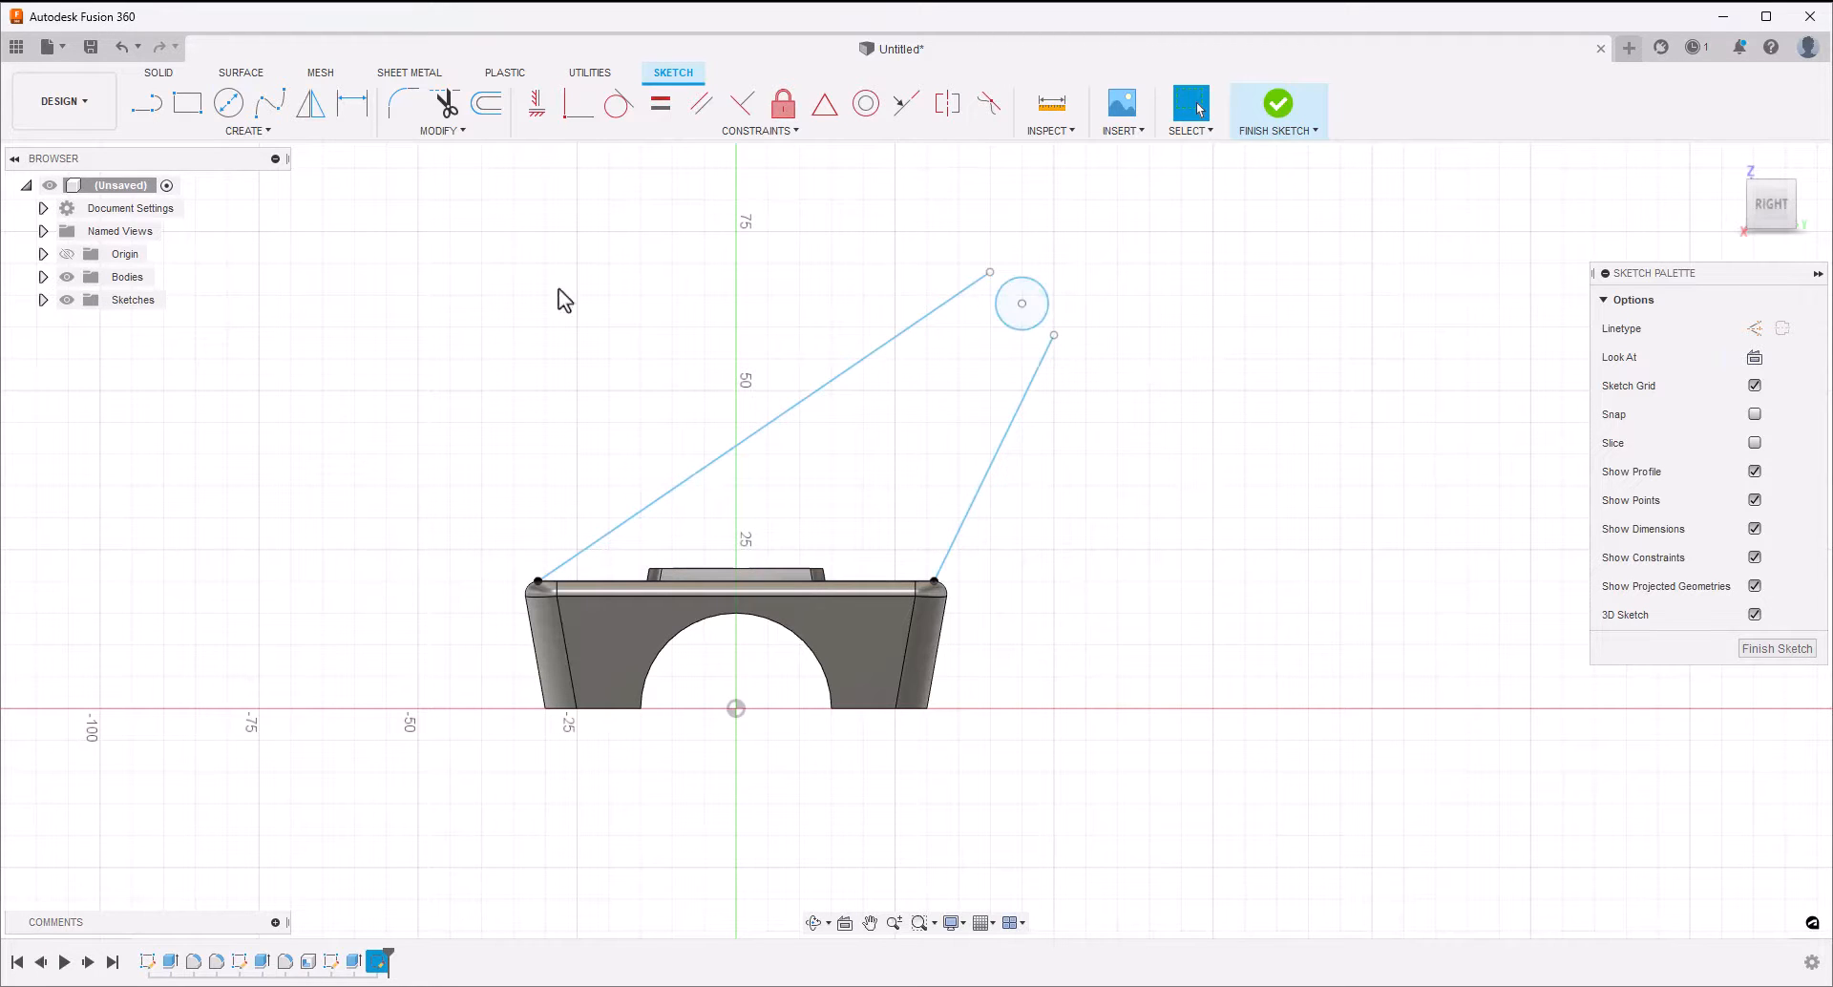
Make both long sloping lines tangent to the small circle
left_click(617, 107)
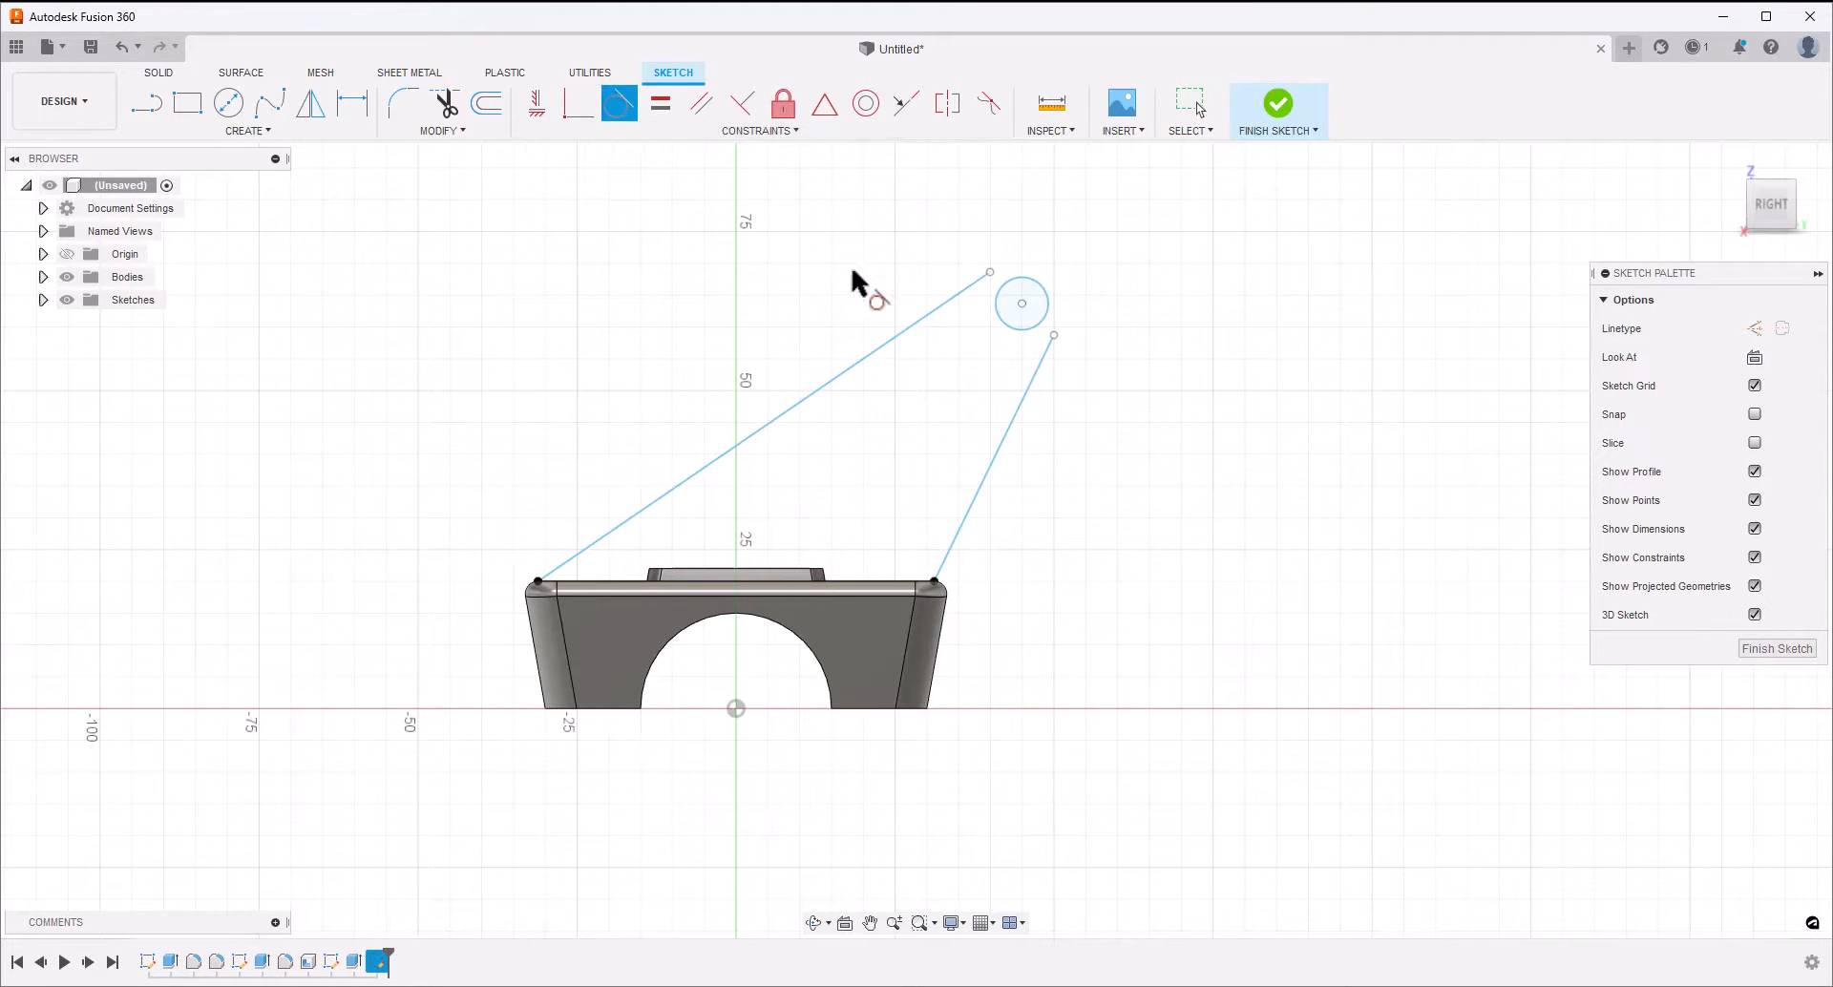
left_click(942, 301)
left_click(1000, 308)
left_click(1034, 374)
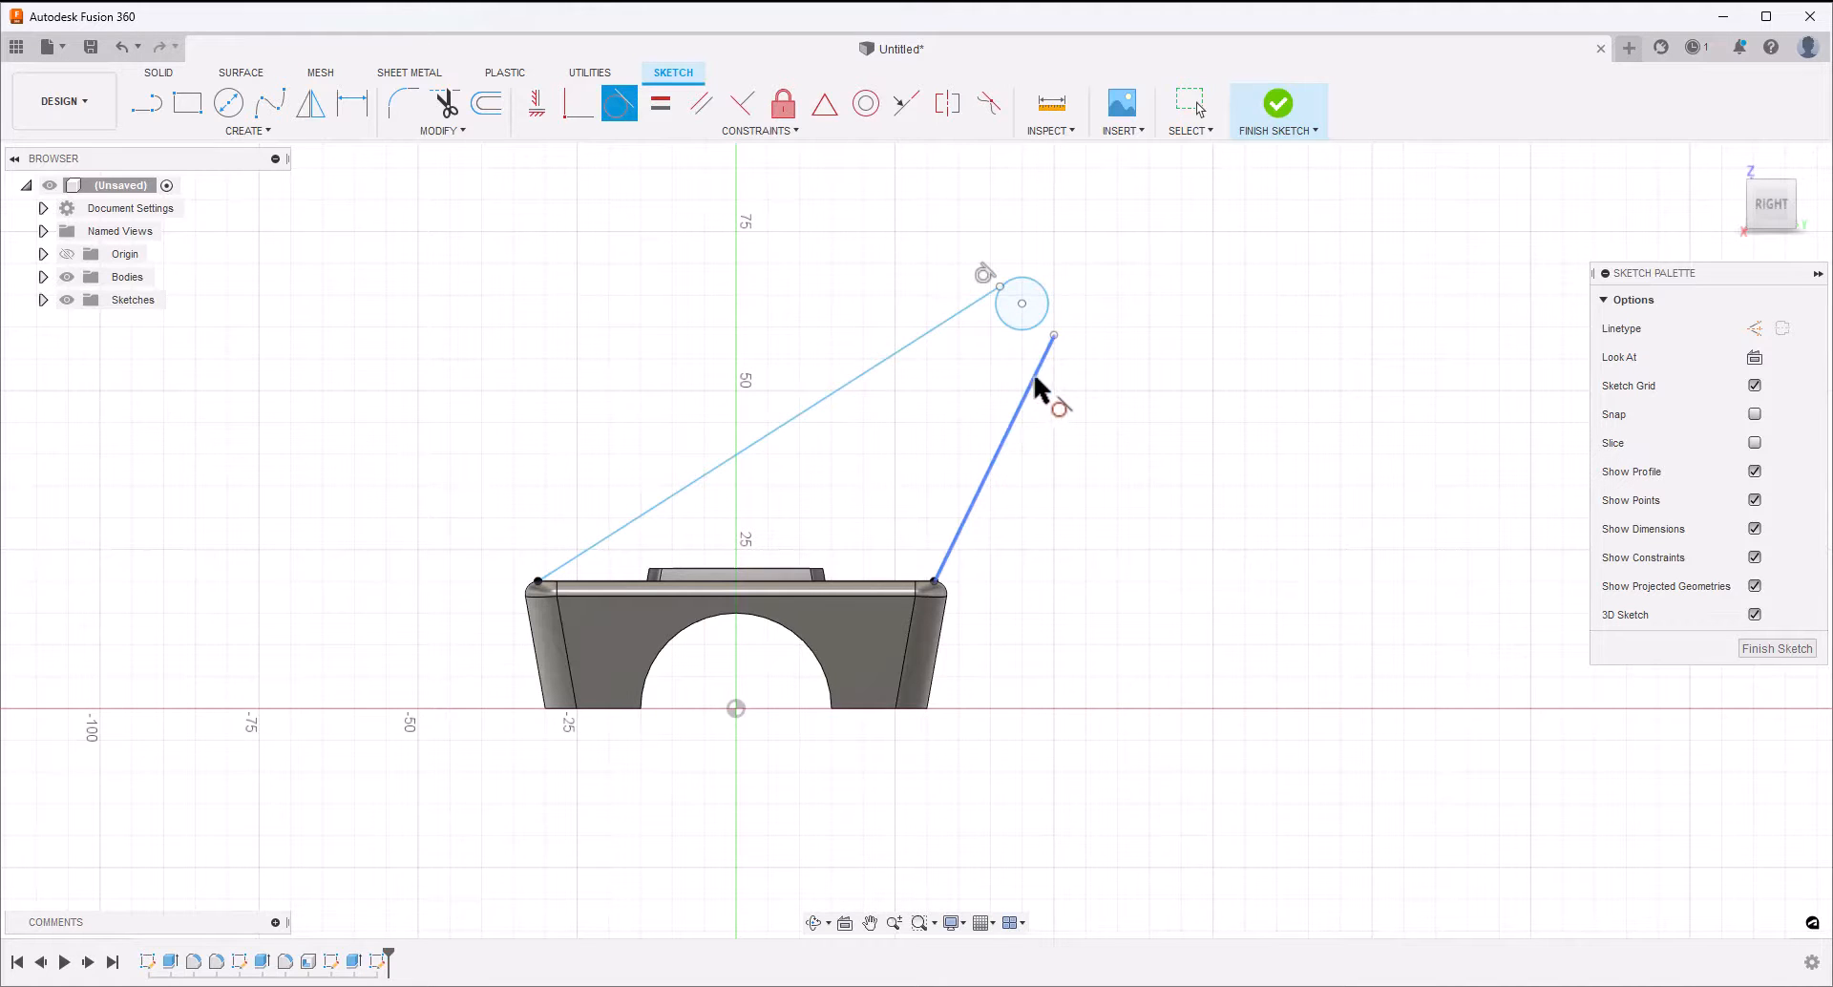
left_click(1050, 311)
key("Escape")
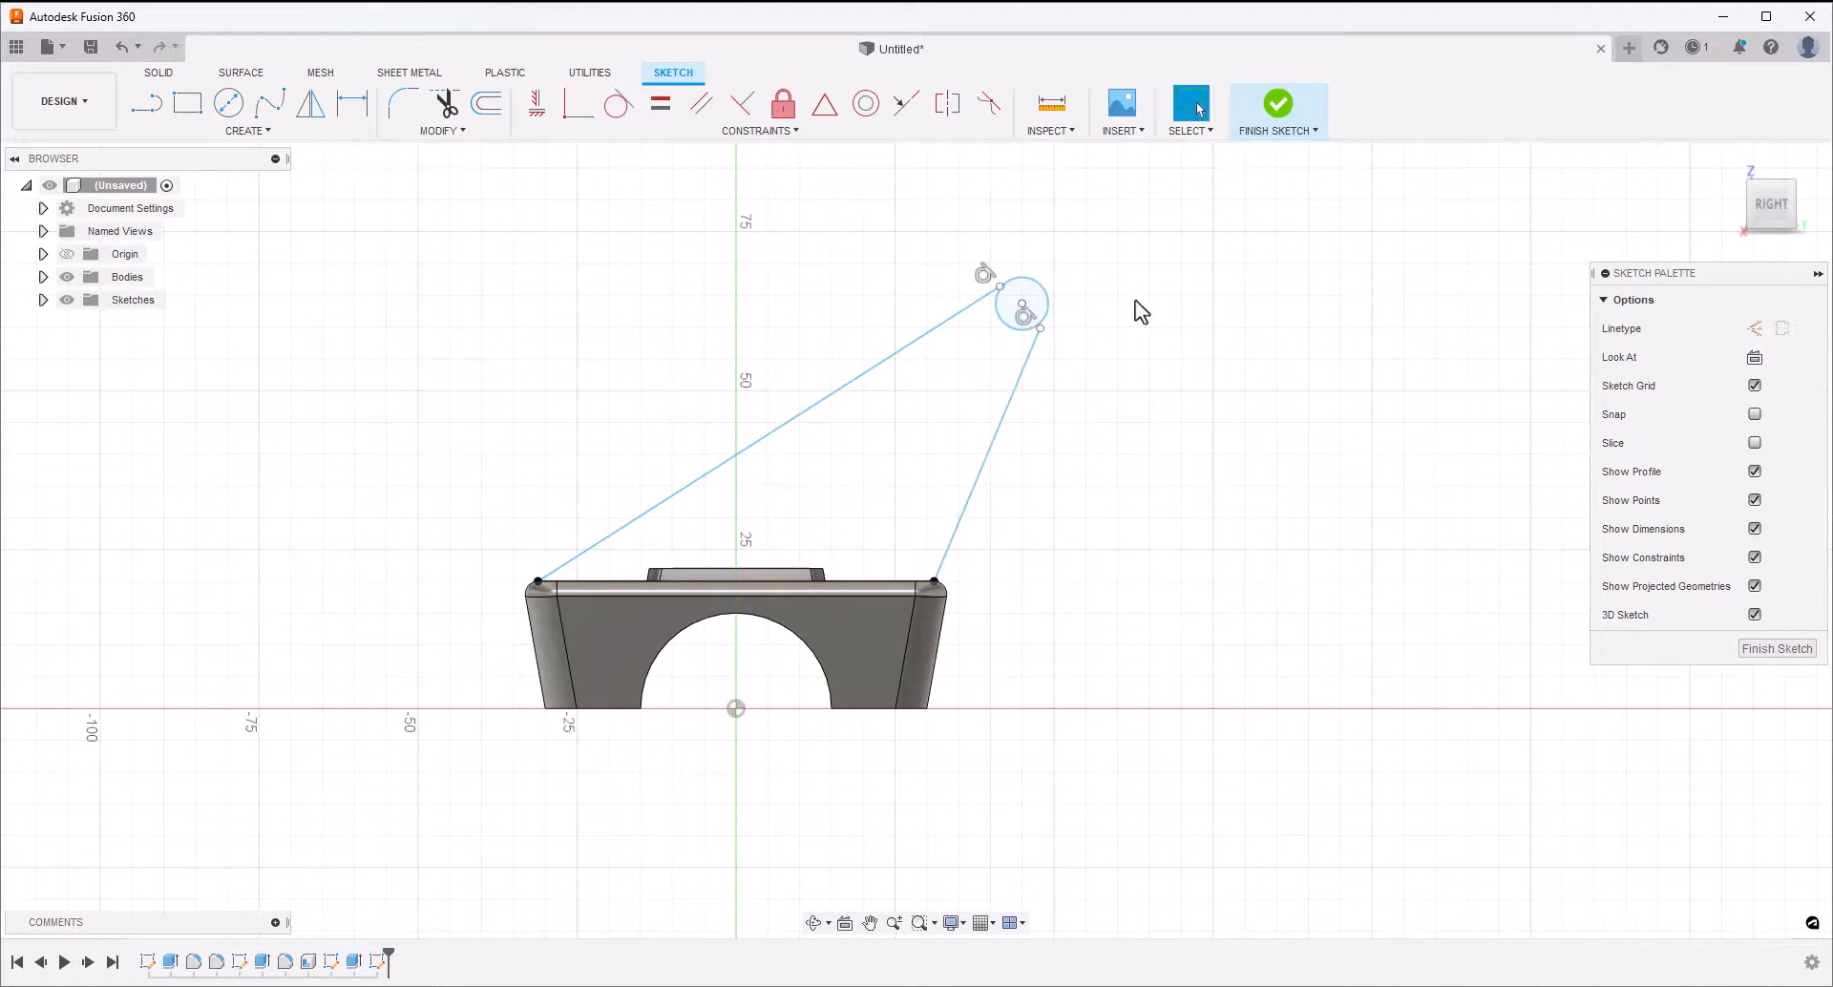
Stretch the sloping lines' free ends past the circle, and trim the overhangs and inner arc to leave a rounded tip
left_click_drag(999, 289, 1039, 256)
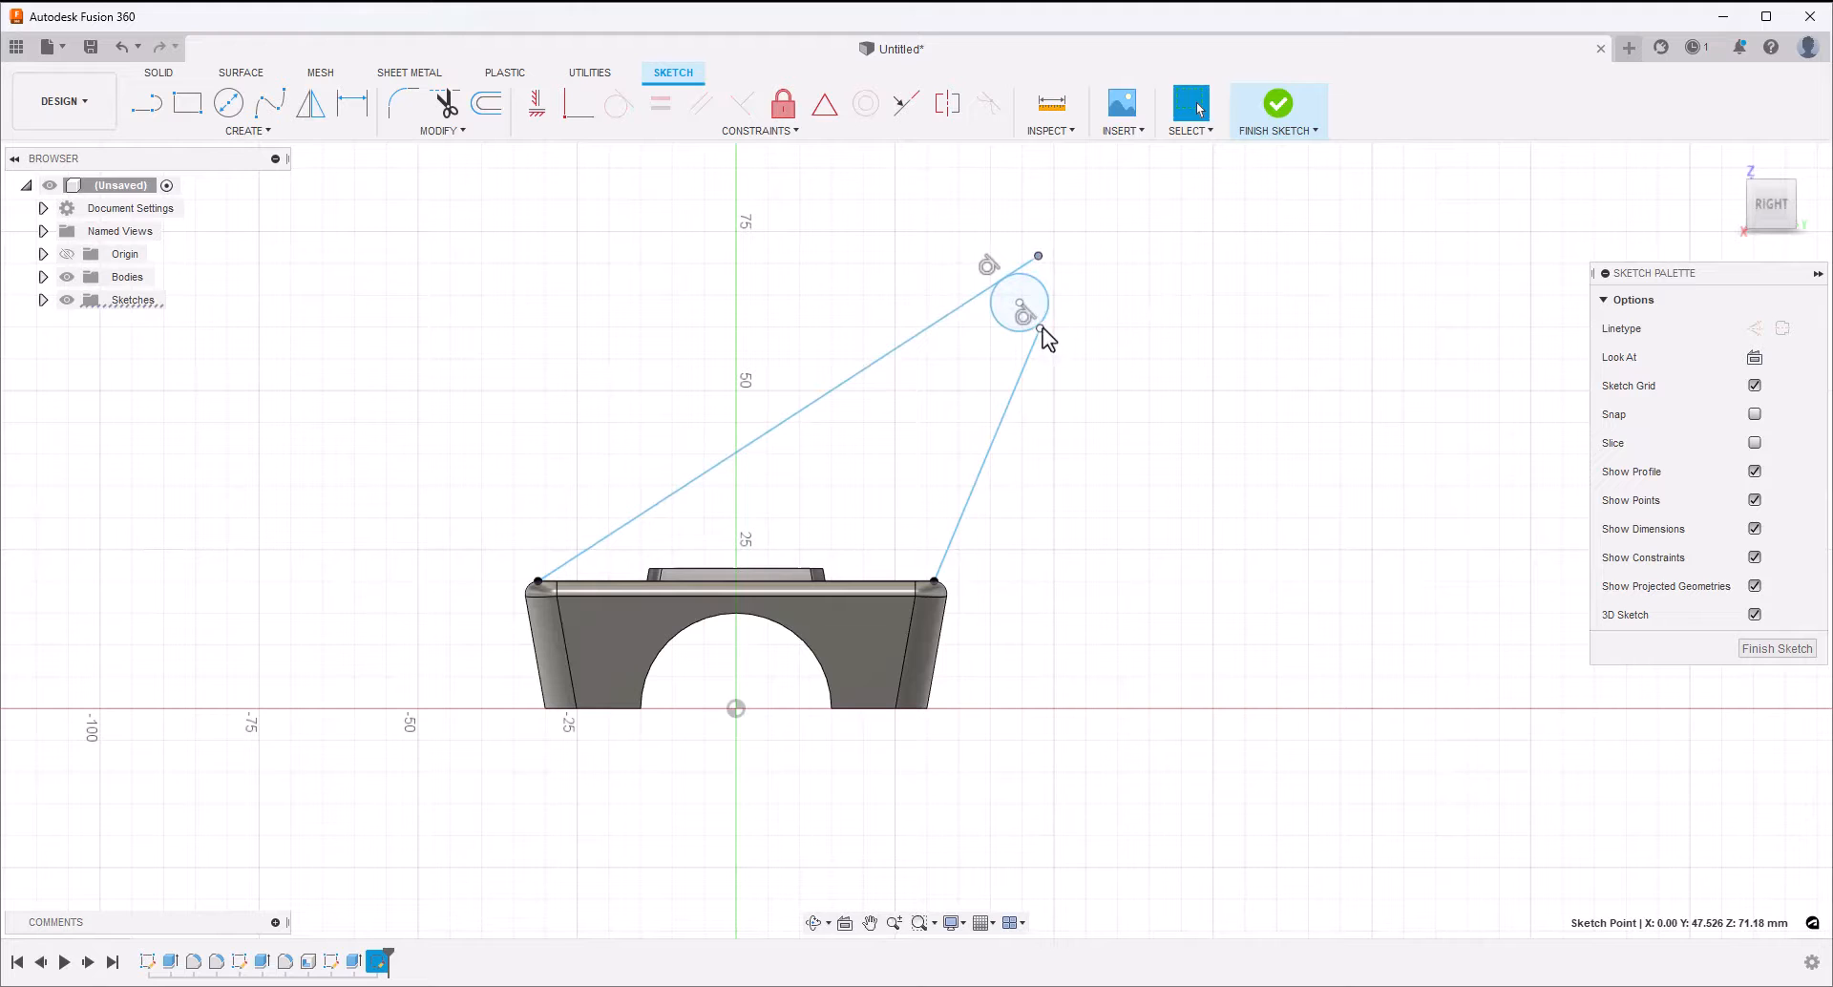
left_click_drag(1043, 328, 1076, 300)
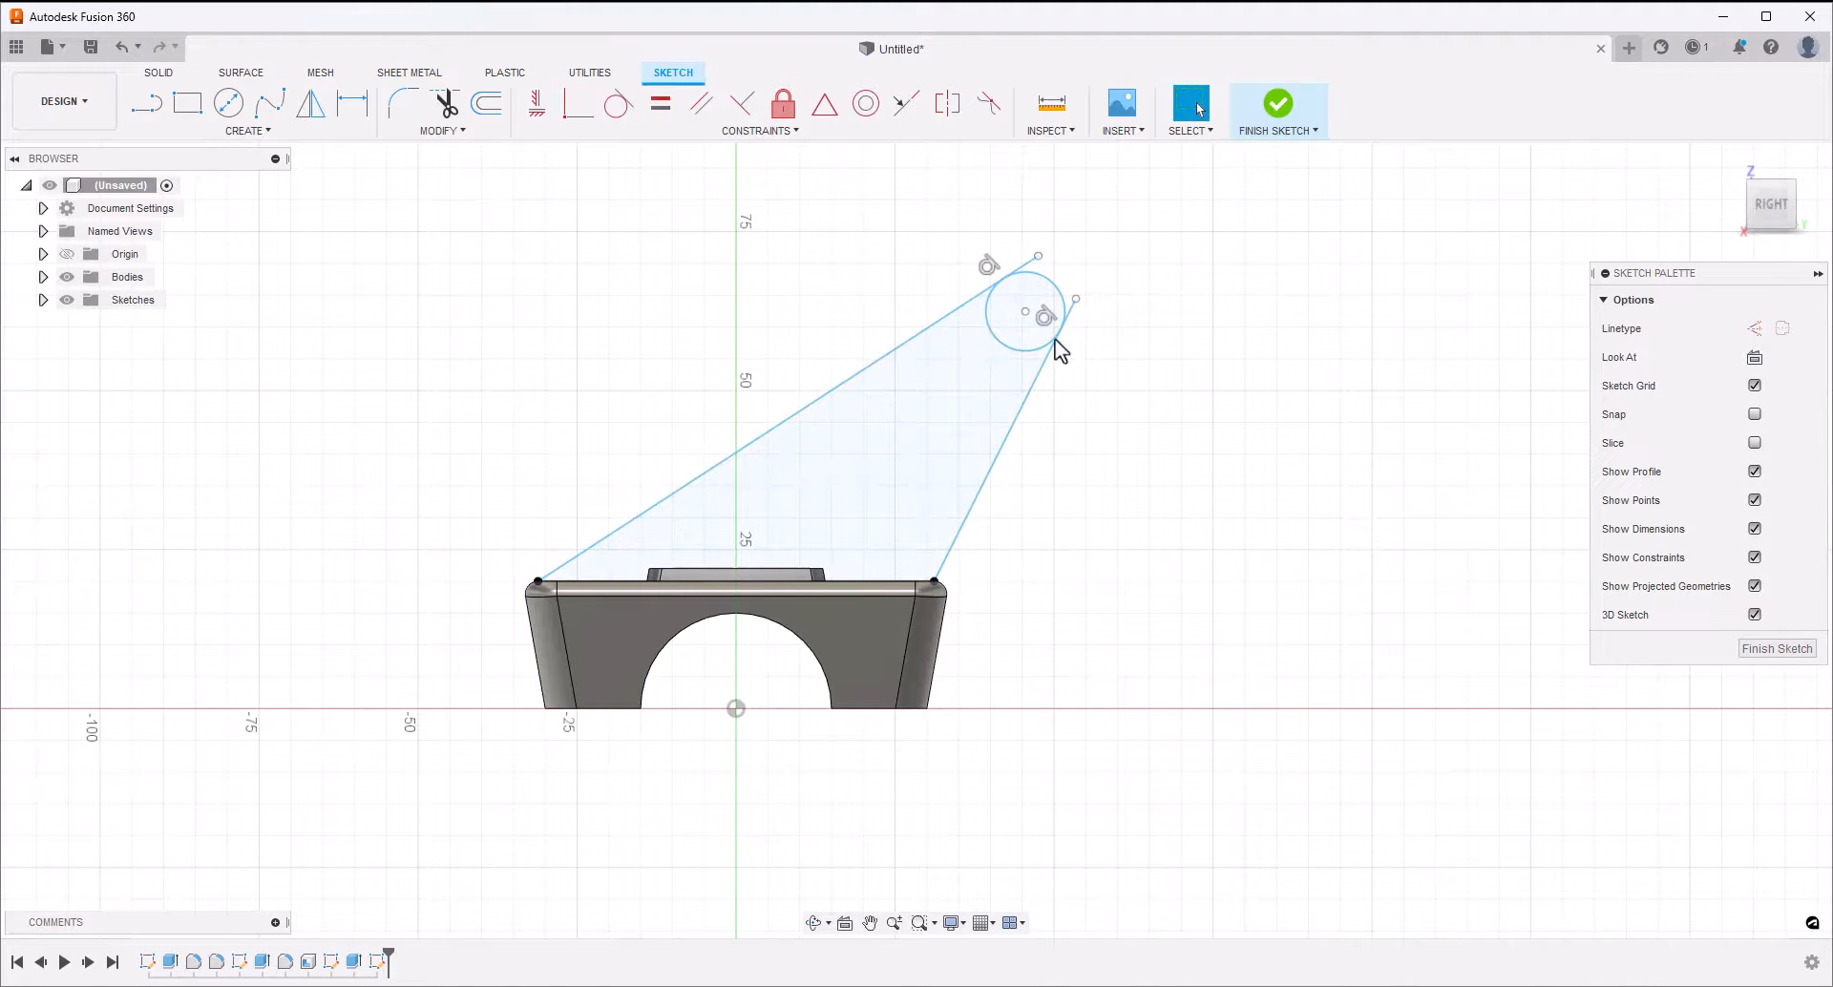
left_click(446, 103)
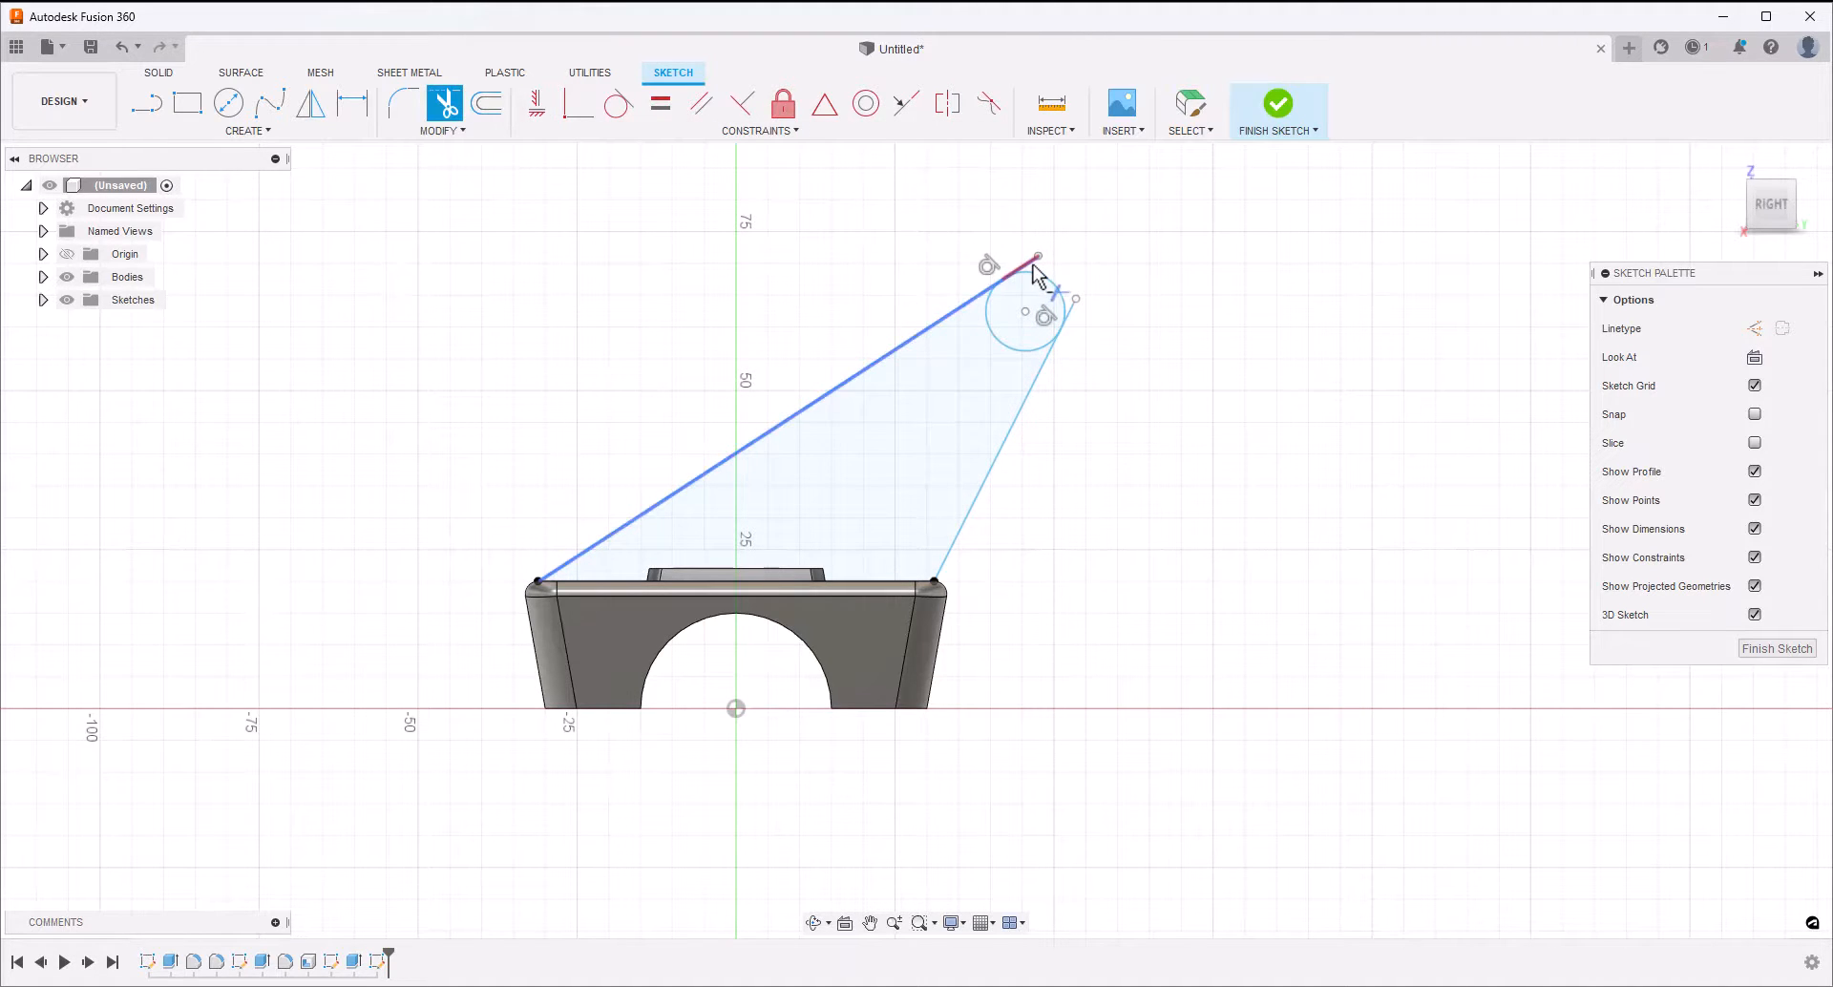
left_click(1005, 344)
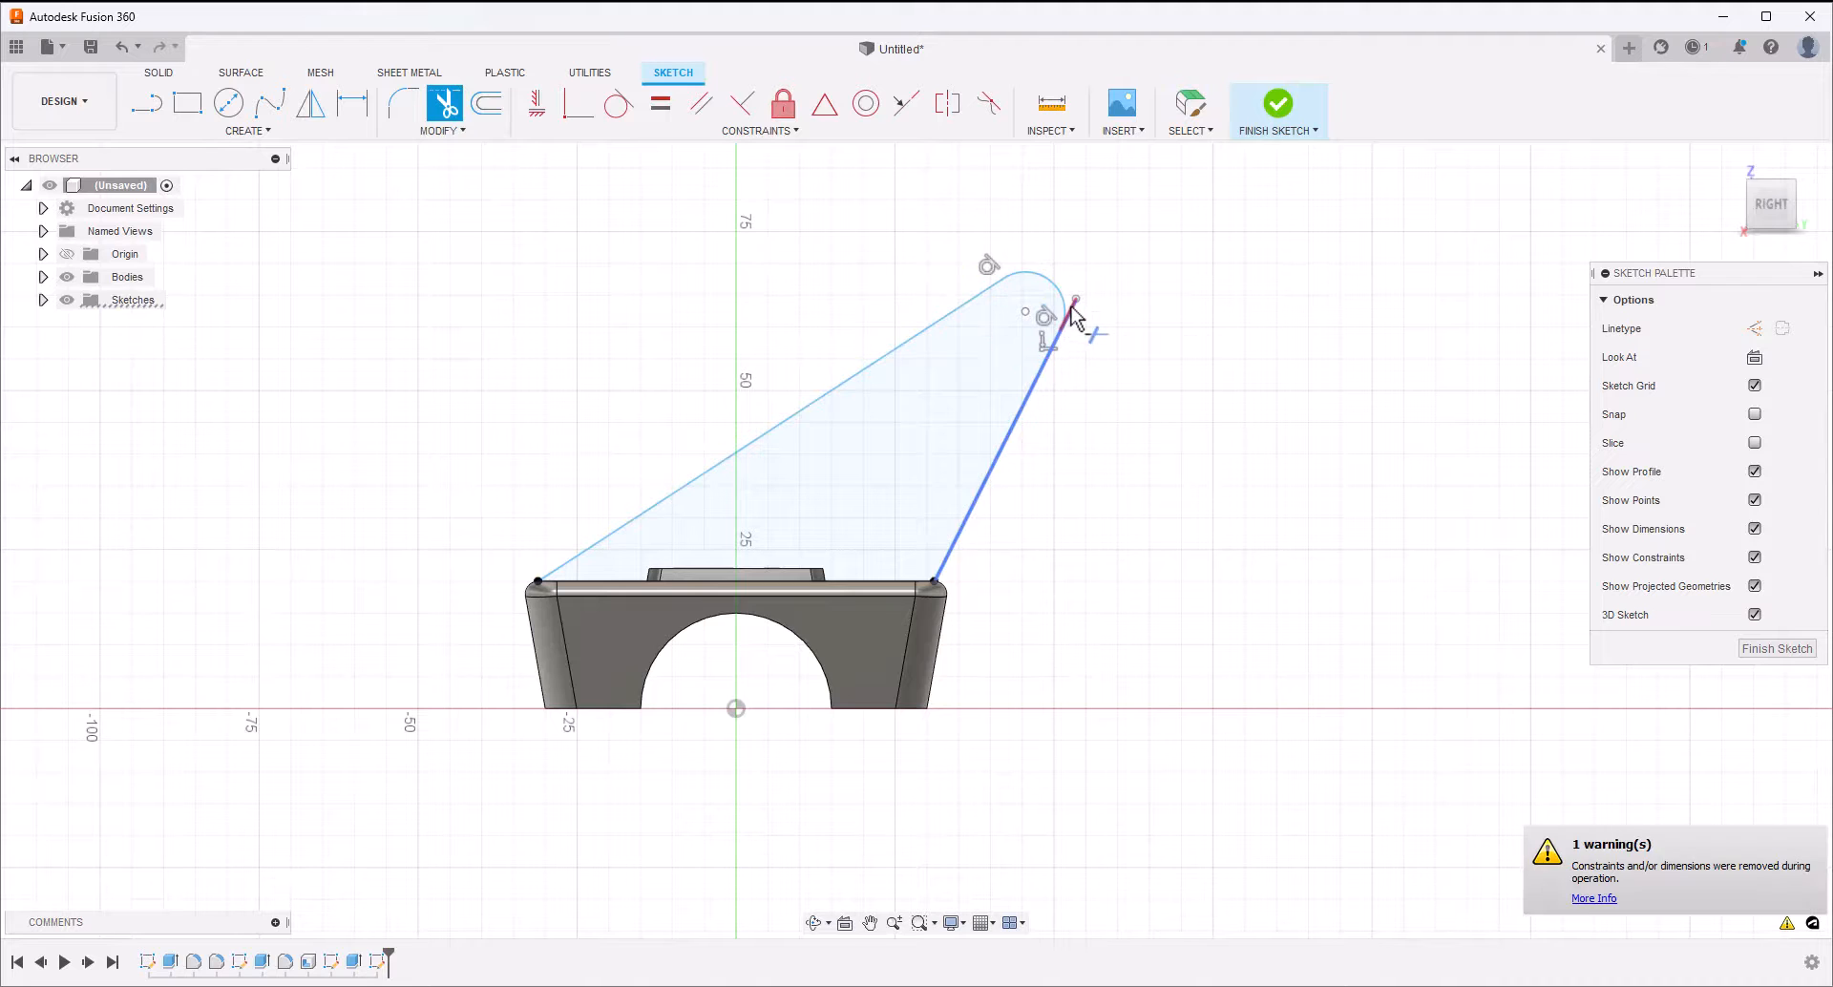
key("Escape")
Draw a slightly smaller circle inside the rounded tip, concentric with its arc
left_click(228, 103)
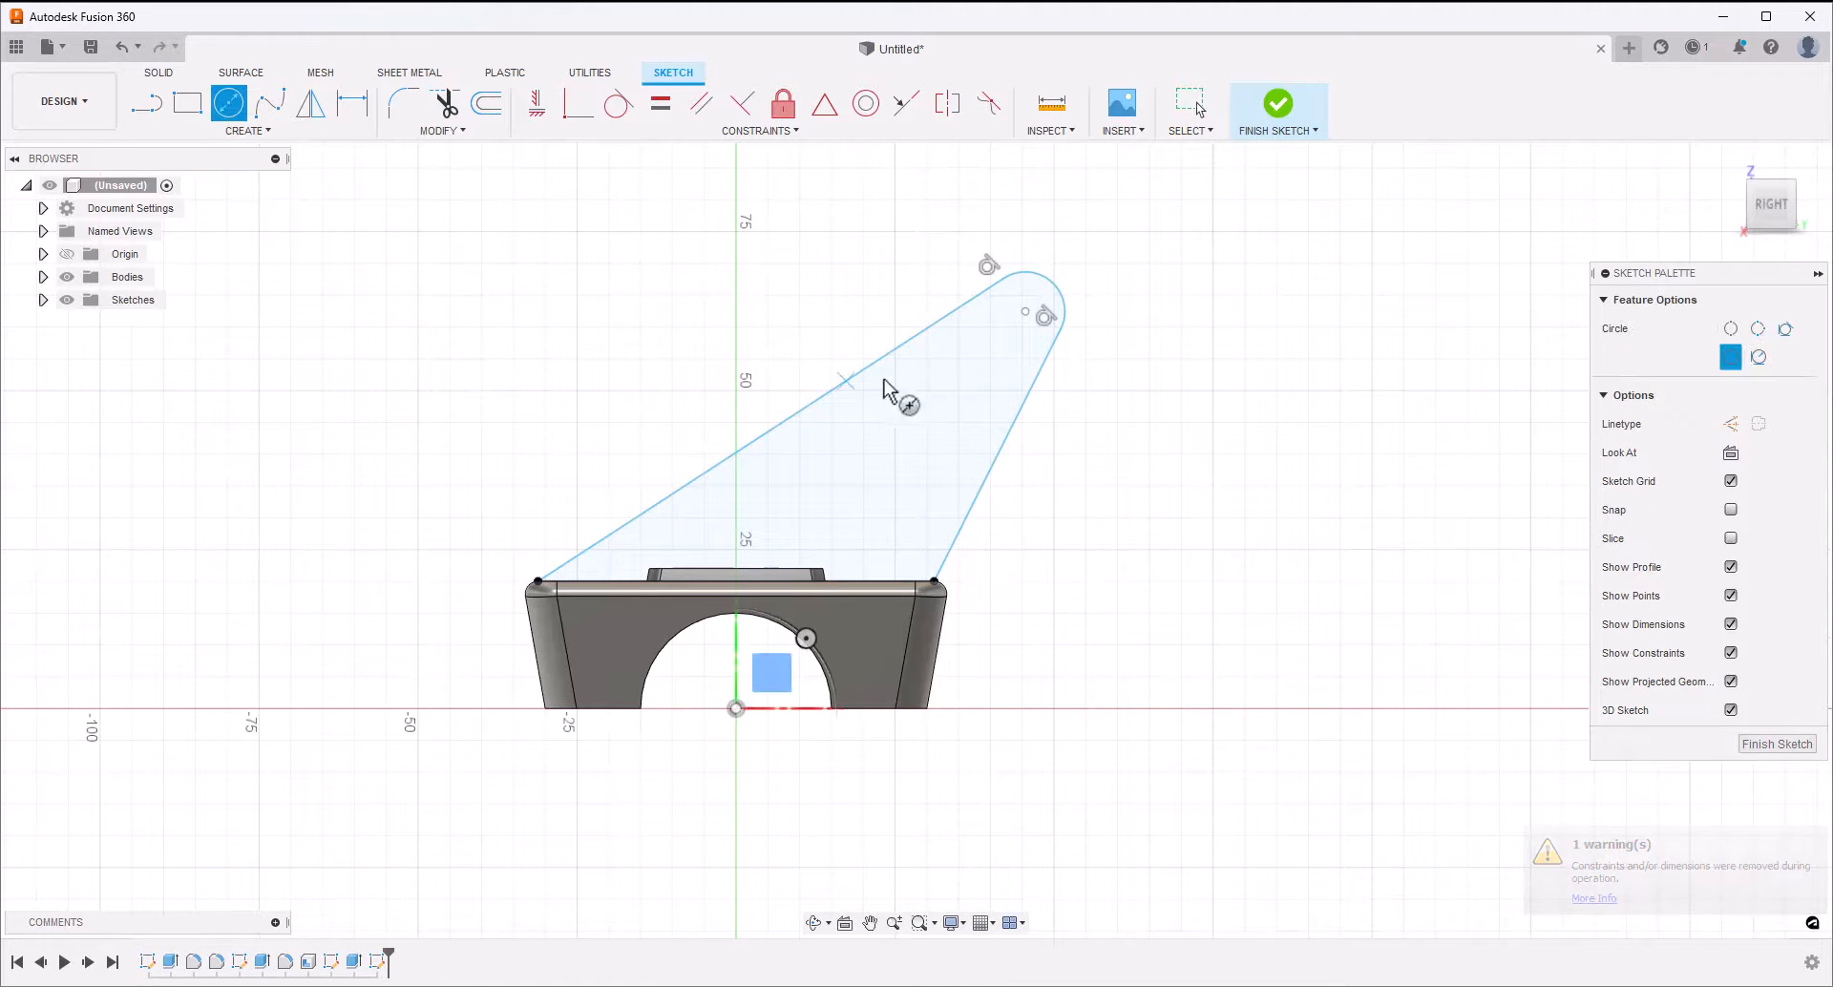
left_click(1025, 312)
left_click(1004, 334)
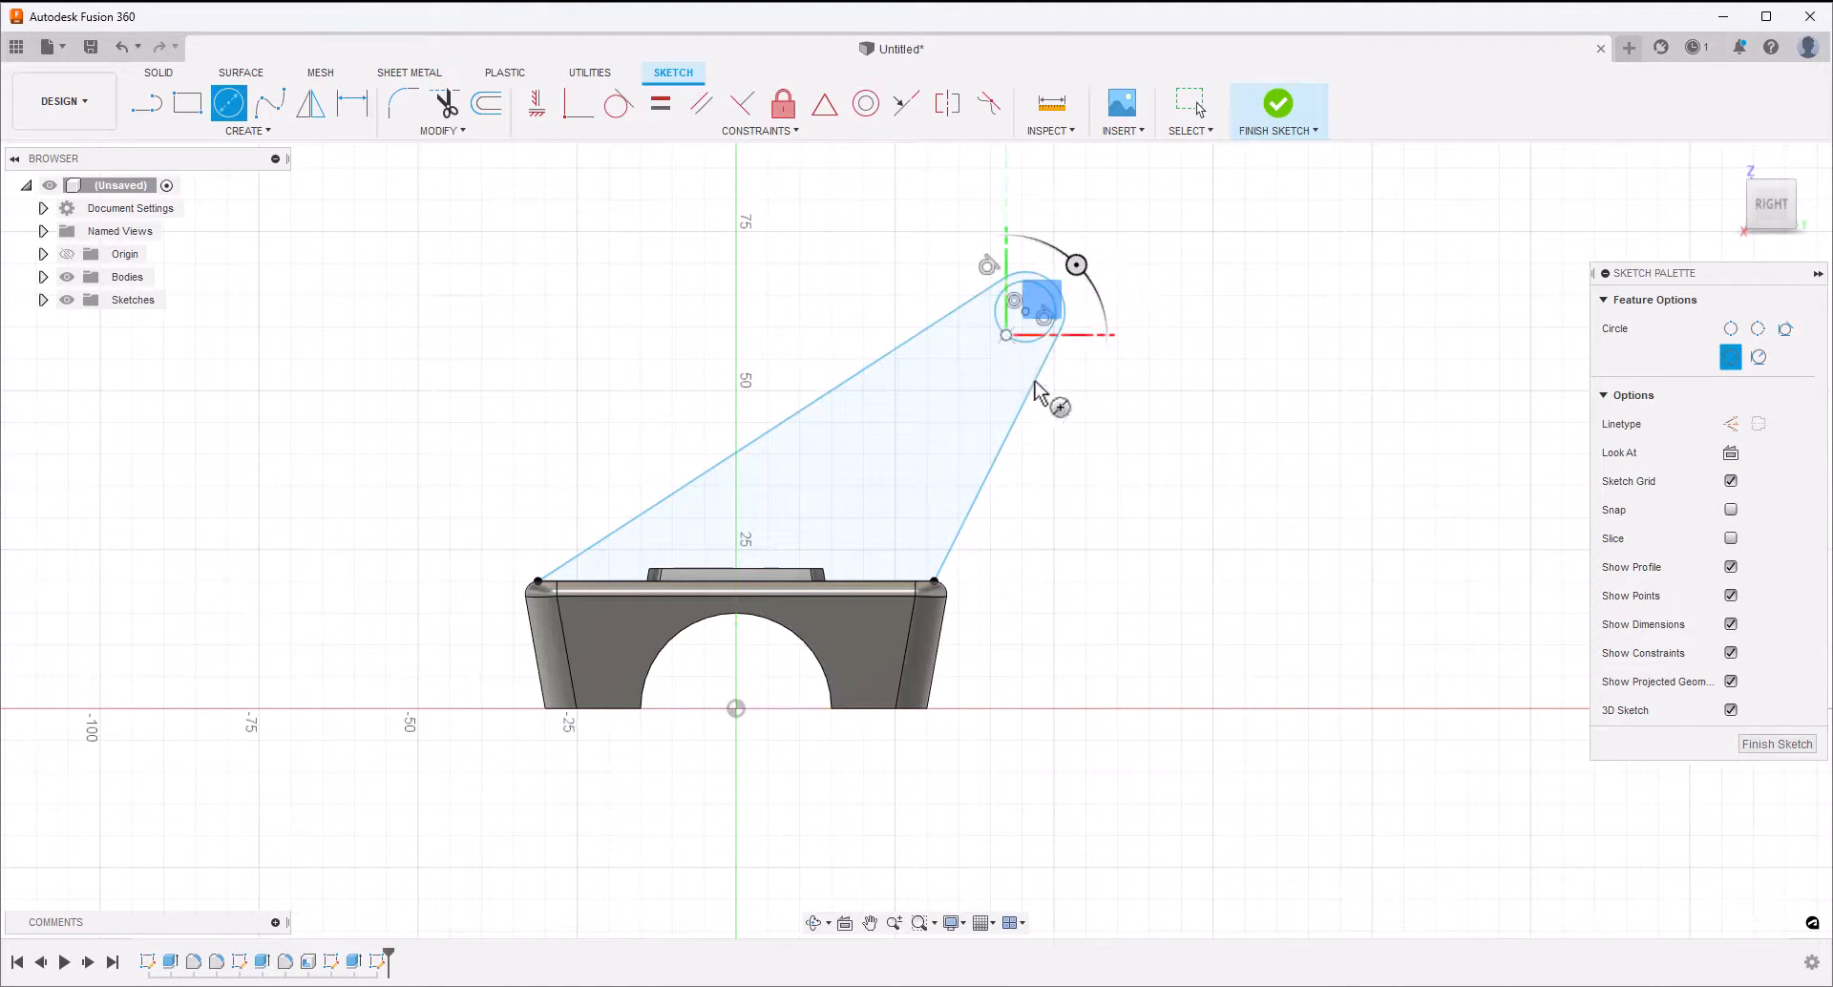
key("Escape")
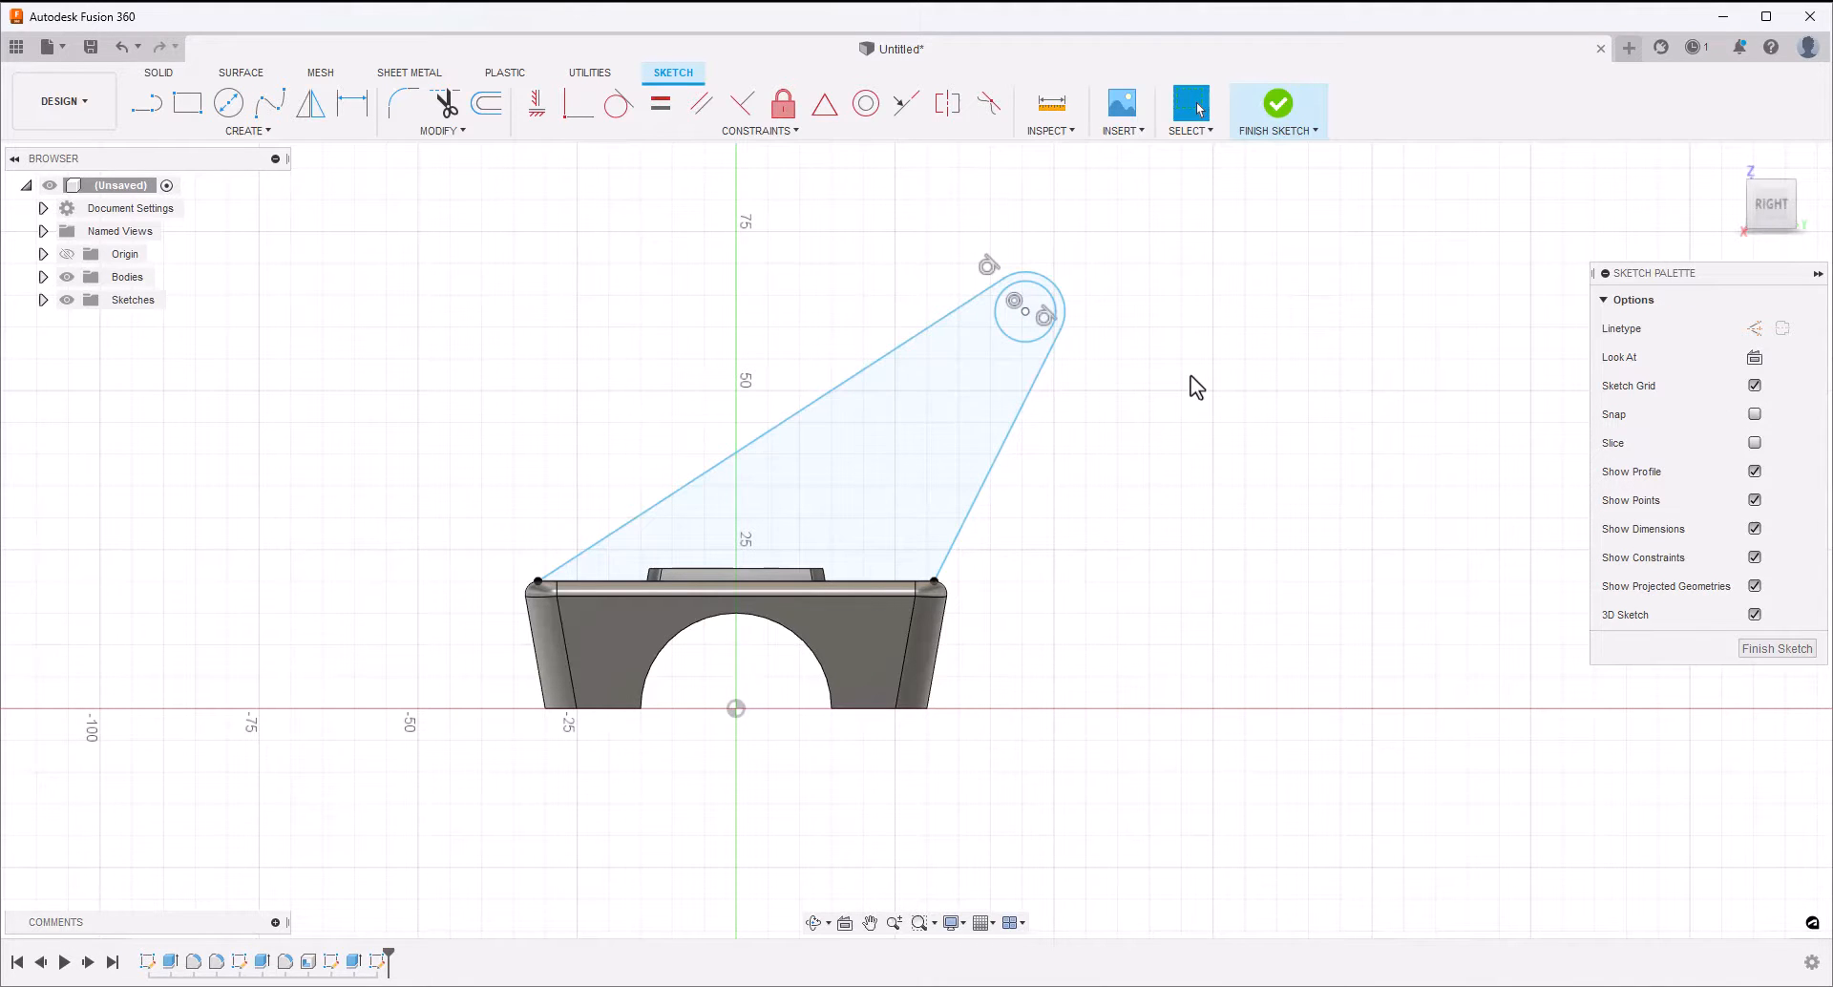
Set the horizontal distance from the origin to the centre of the arm's tip circle to 42 mm
key("d")
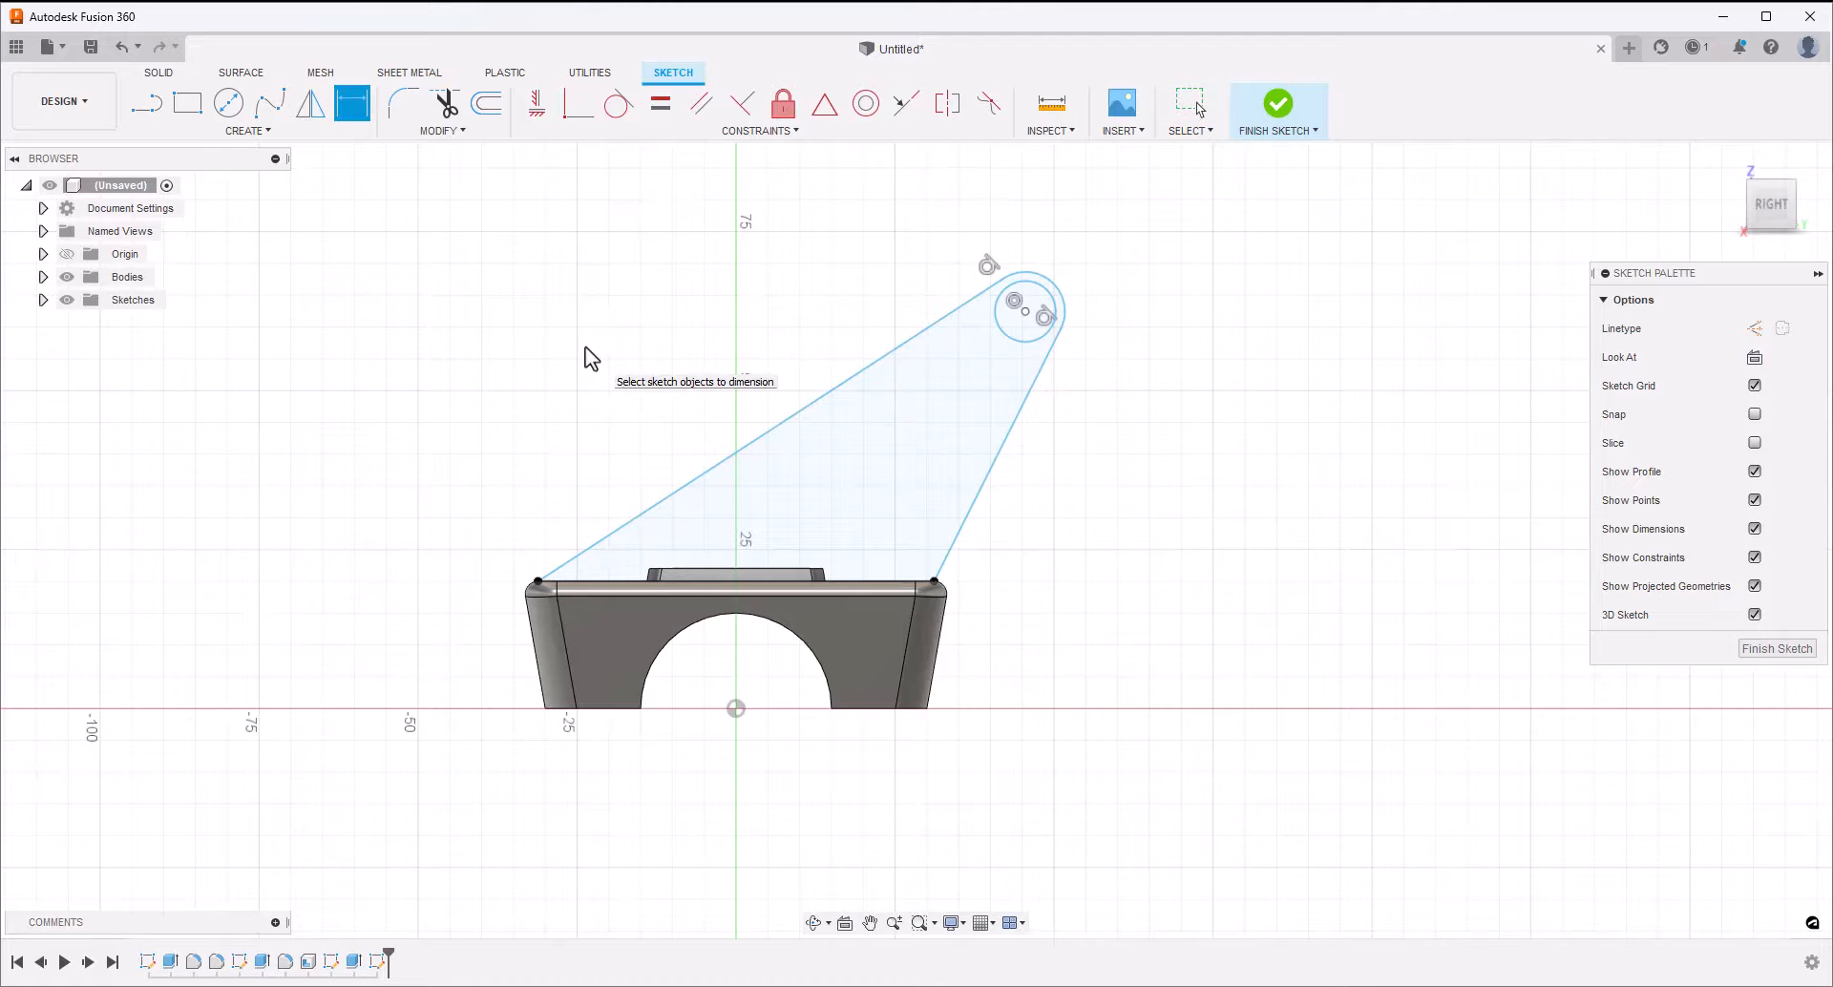
left_click(1025, 311)
left_click(737, 709)
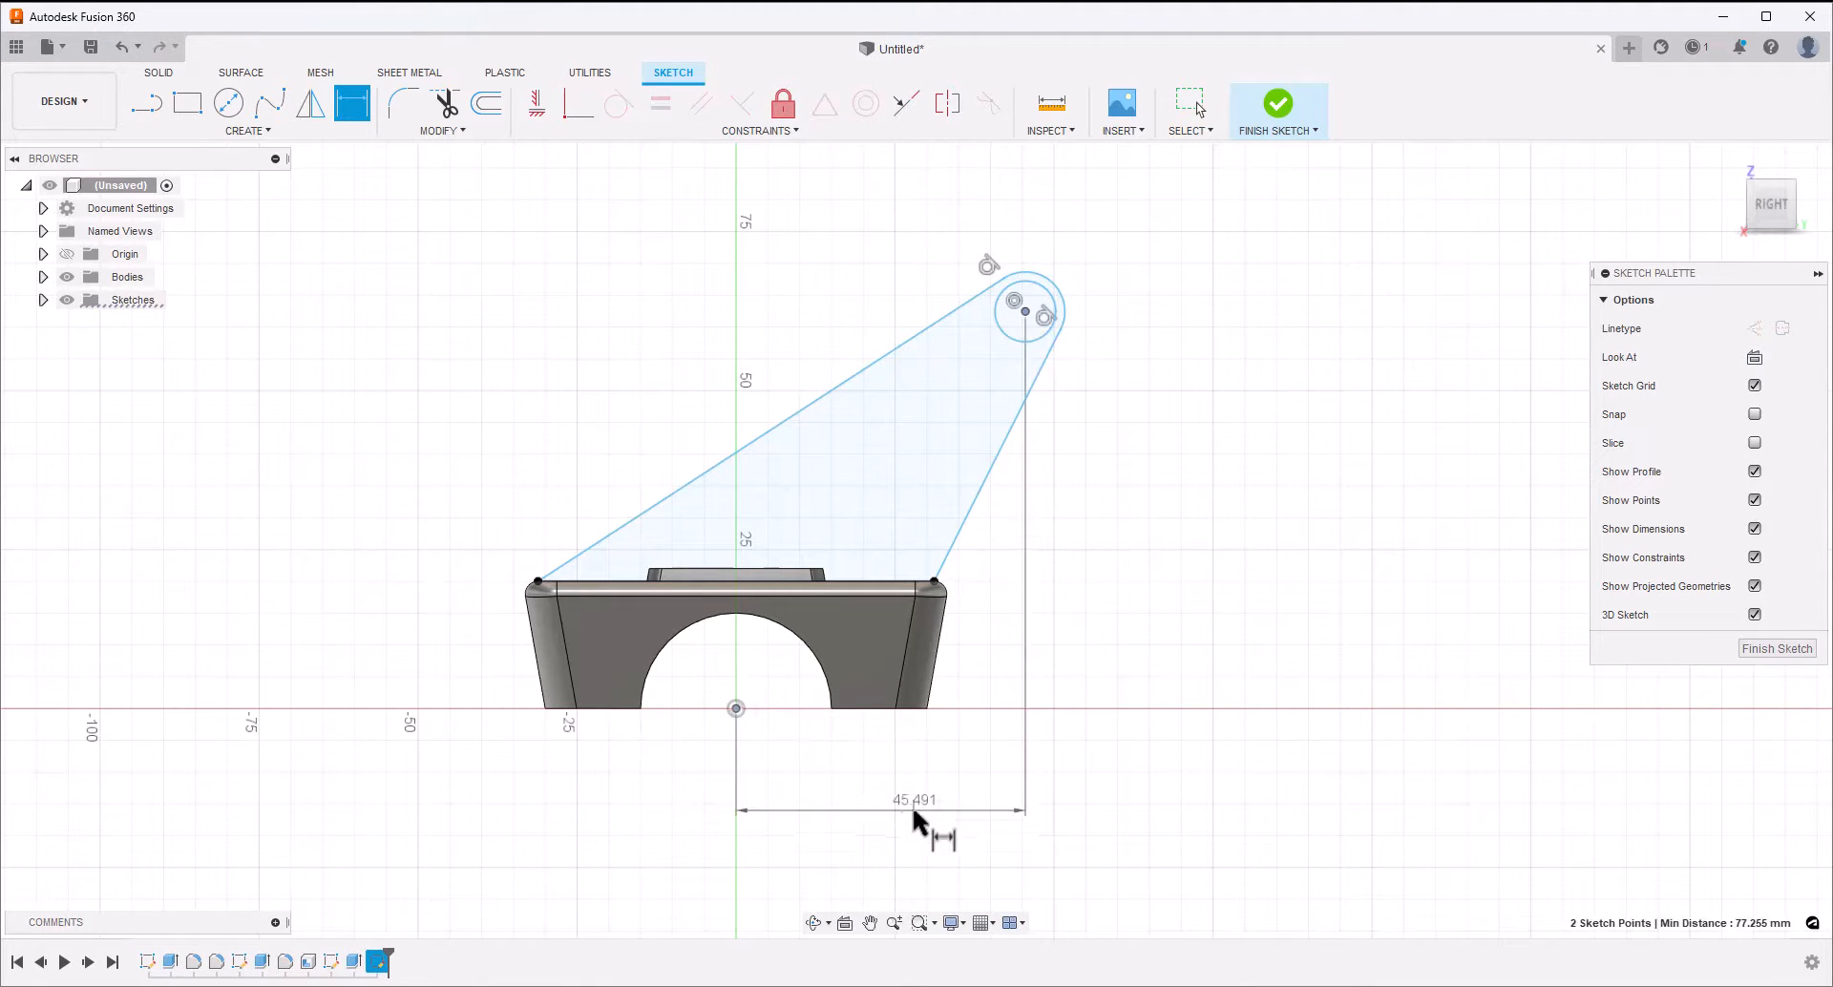
left_click(898, 811)
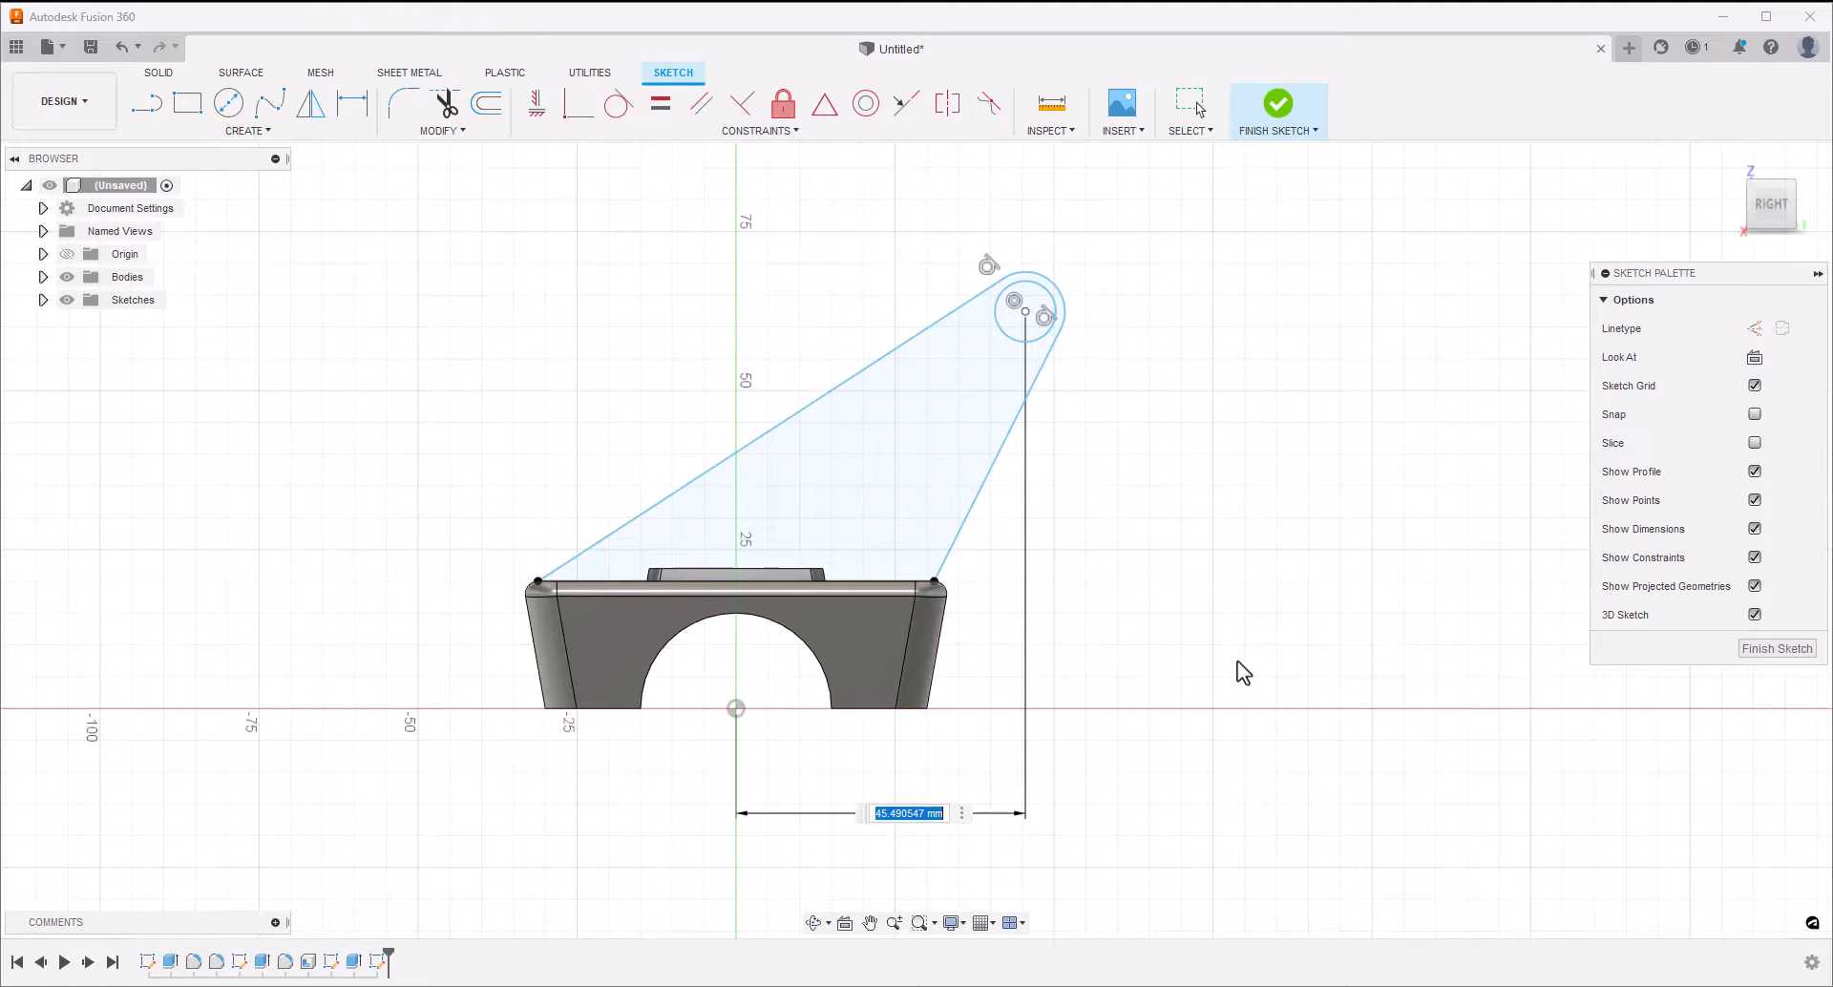
type("42")
key("Return")
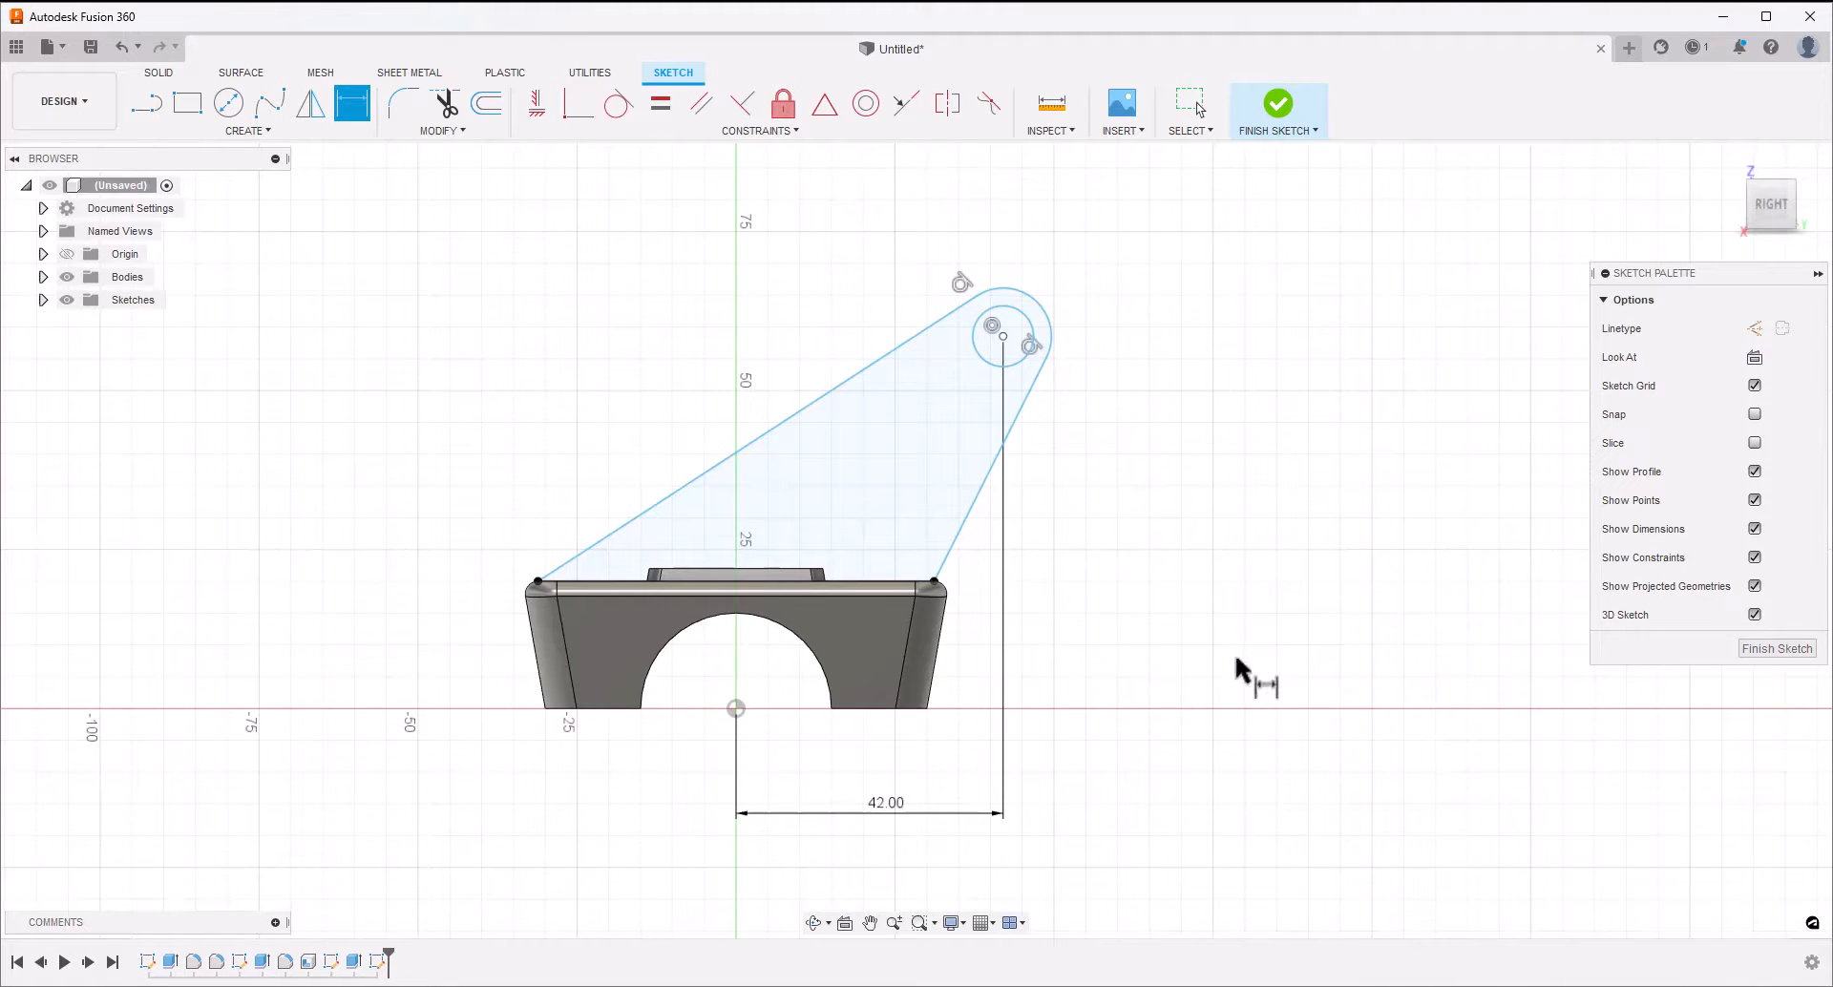
Set the angle between the arm's long sloping line and its base line to 30°
left_click(737, 451)
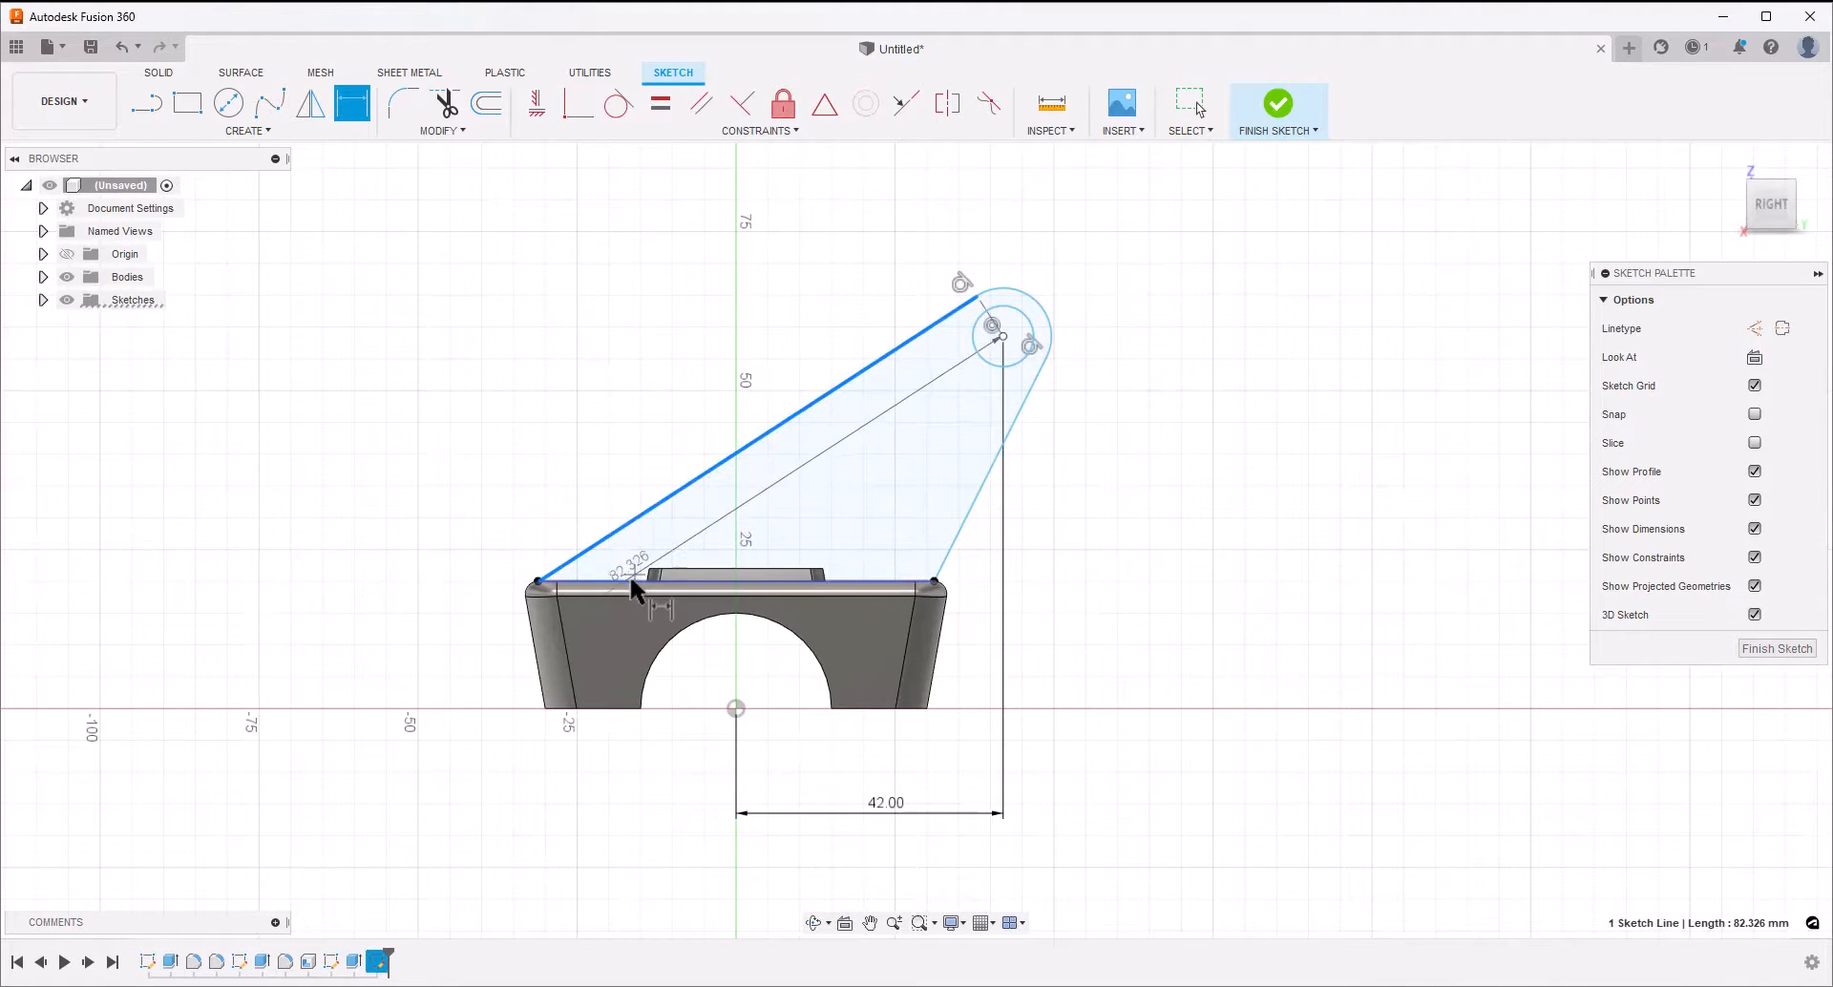
left_click(649, 580)
left_click(753, 514)
type("30")
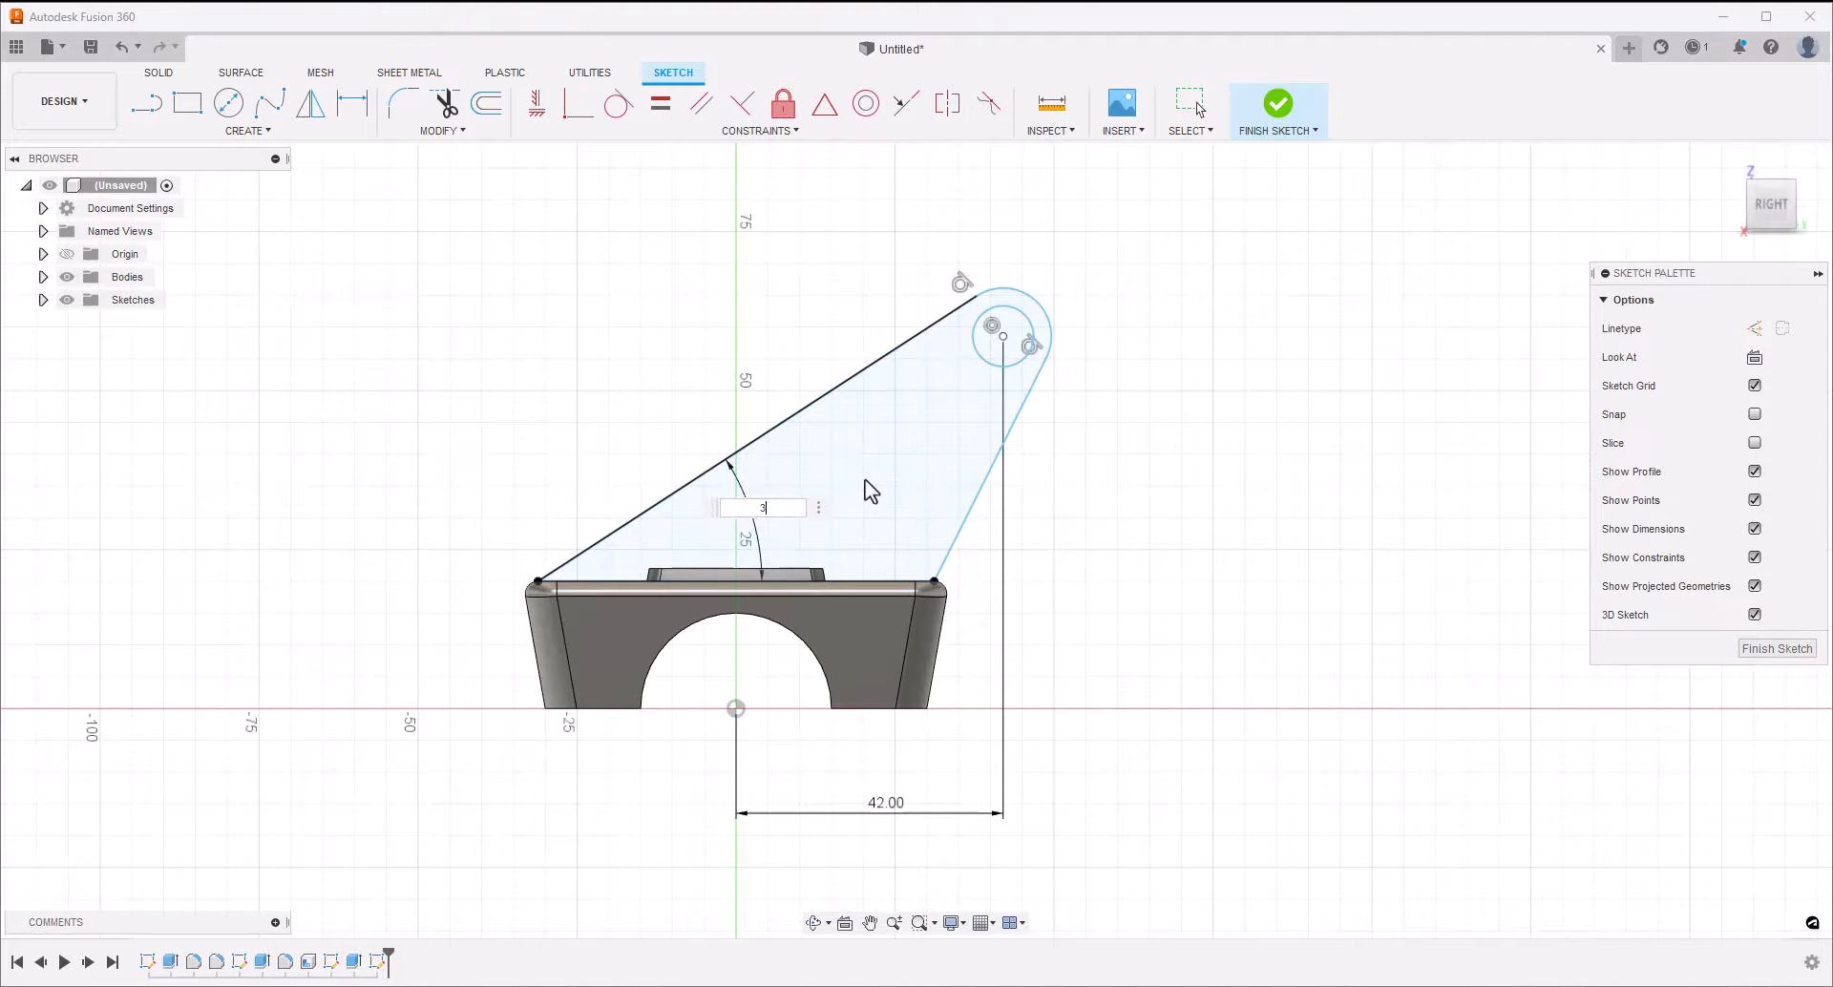
key("Return")
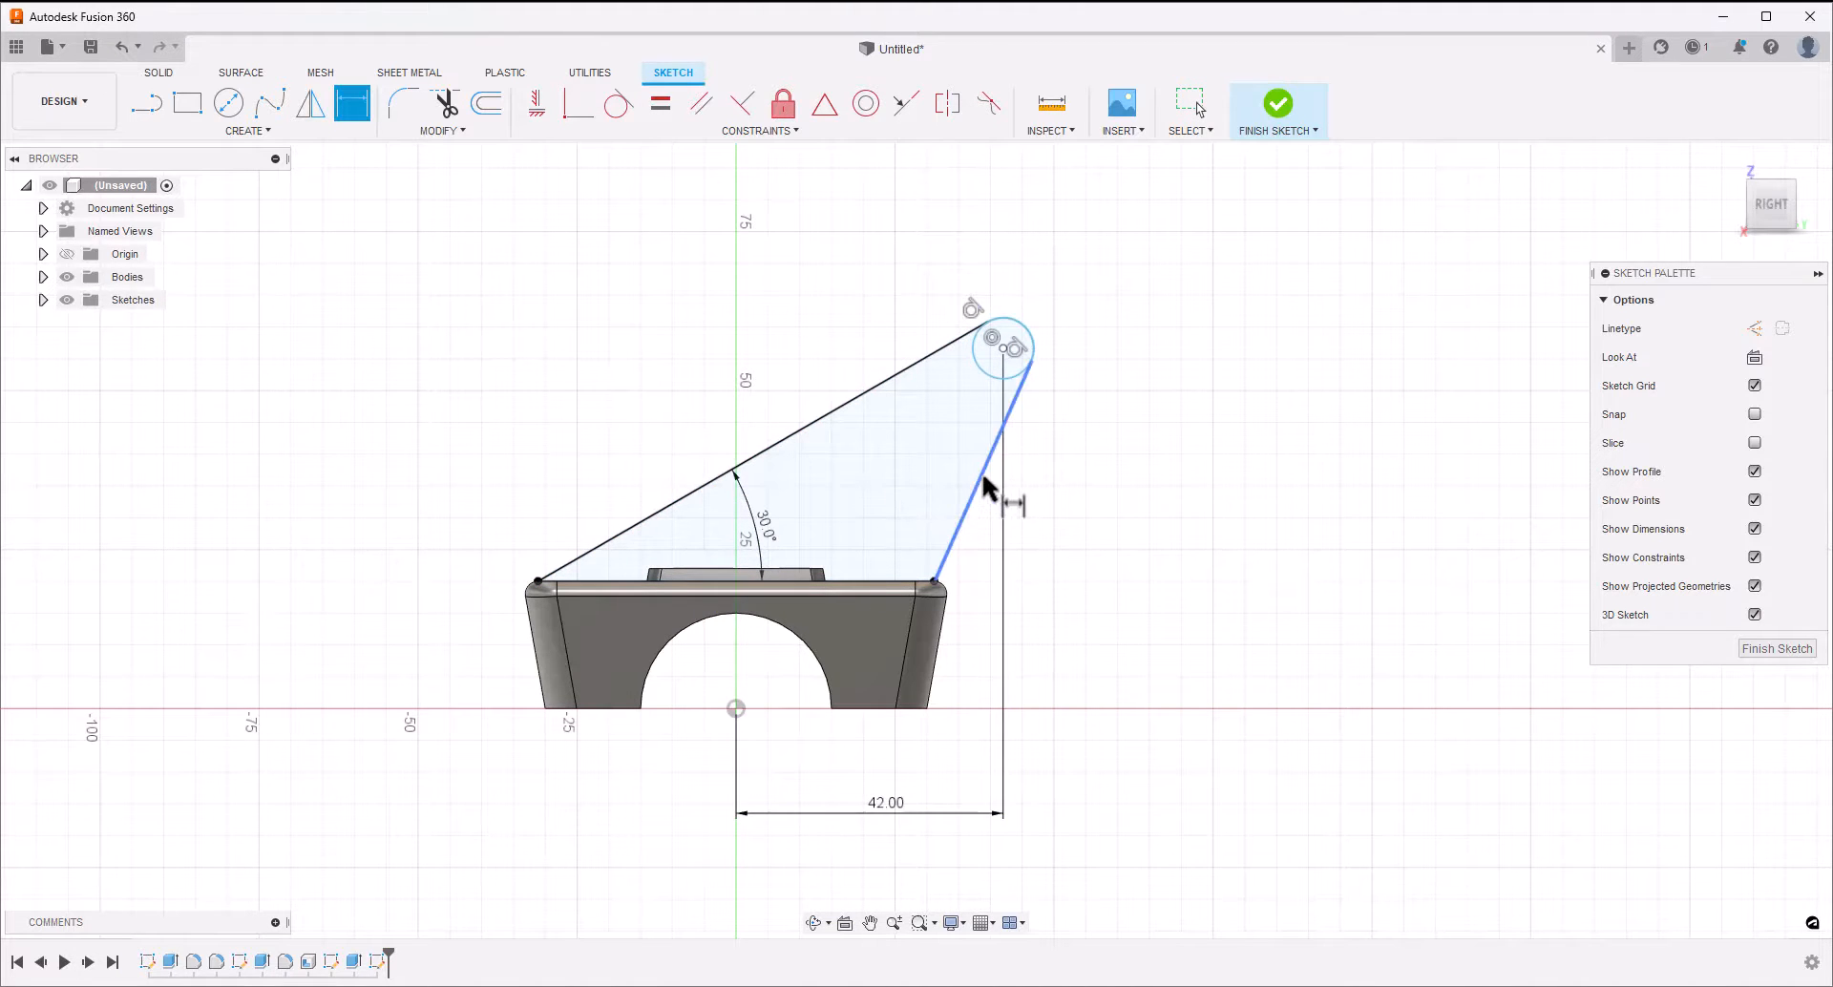
Set the angle between the arm's shorter sloping line and its base line to 120°
left_click(922, 552)
left_click(892, 581)
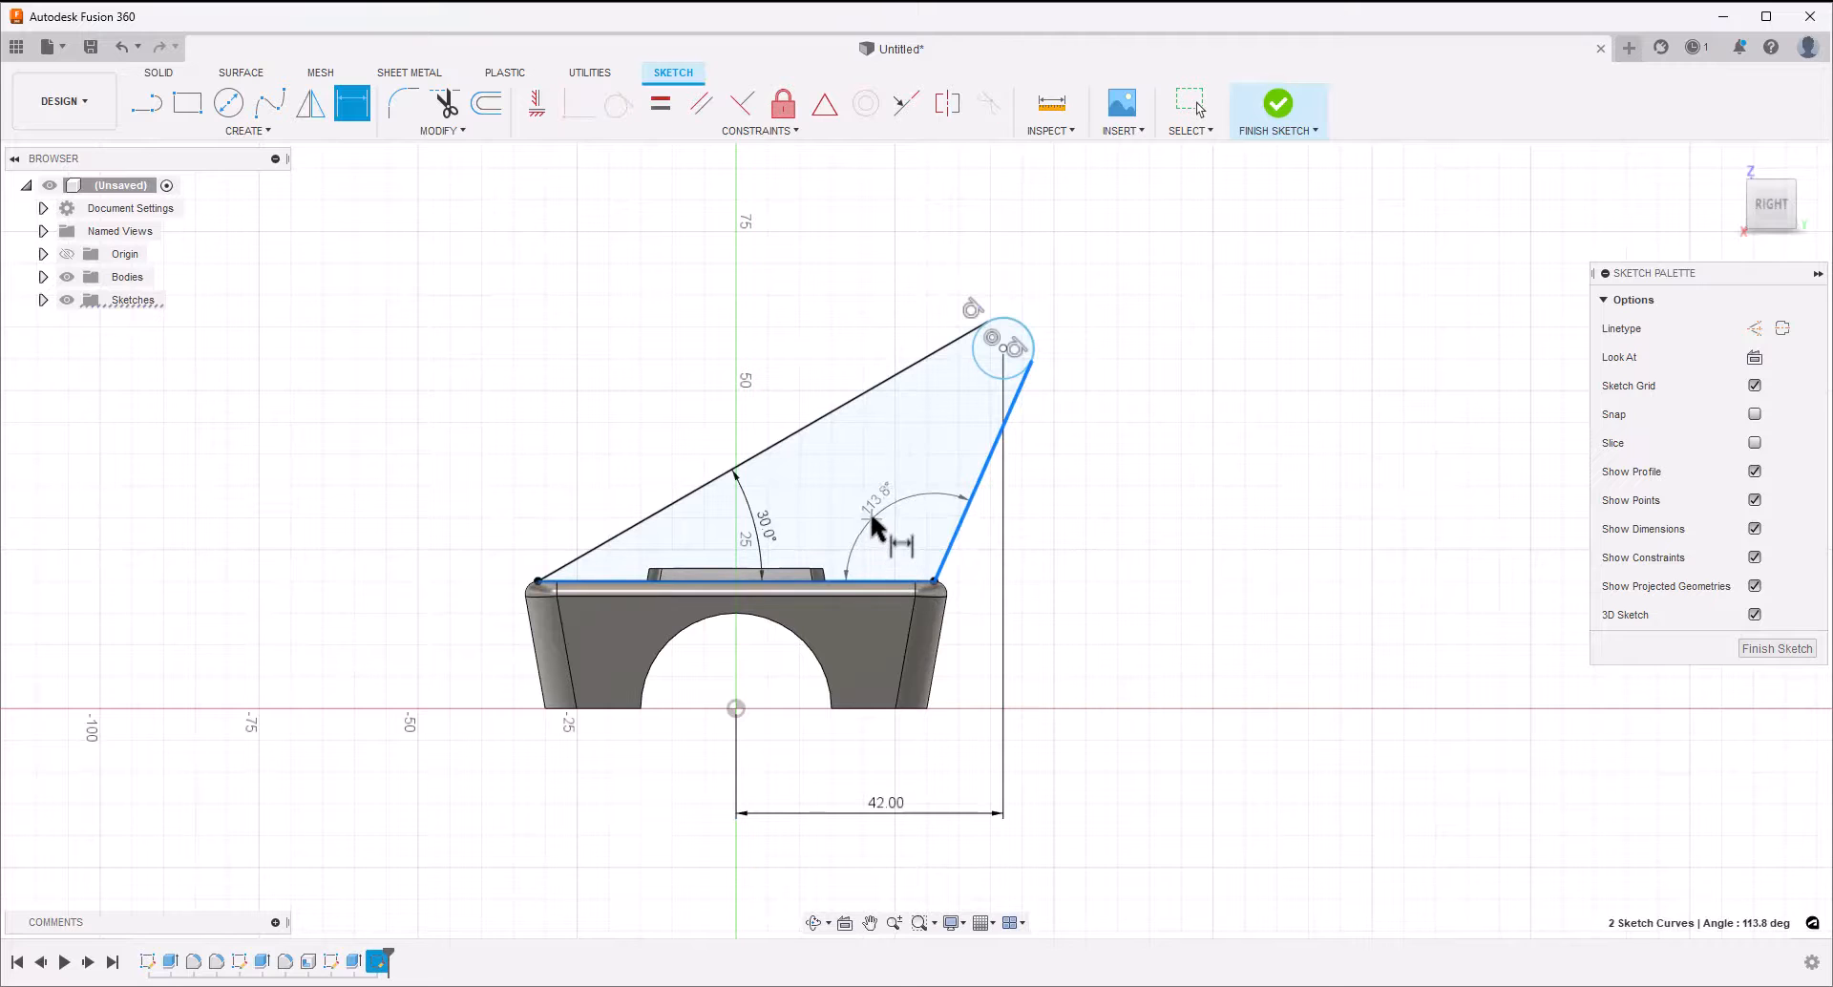
left_click(871, 512)
type("120")
key("Return")
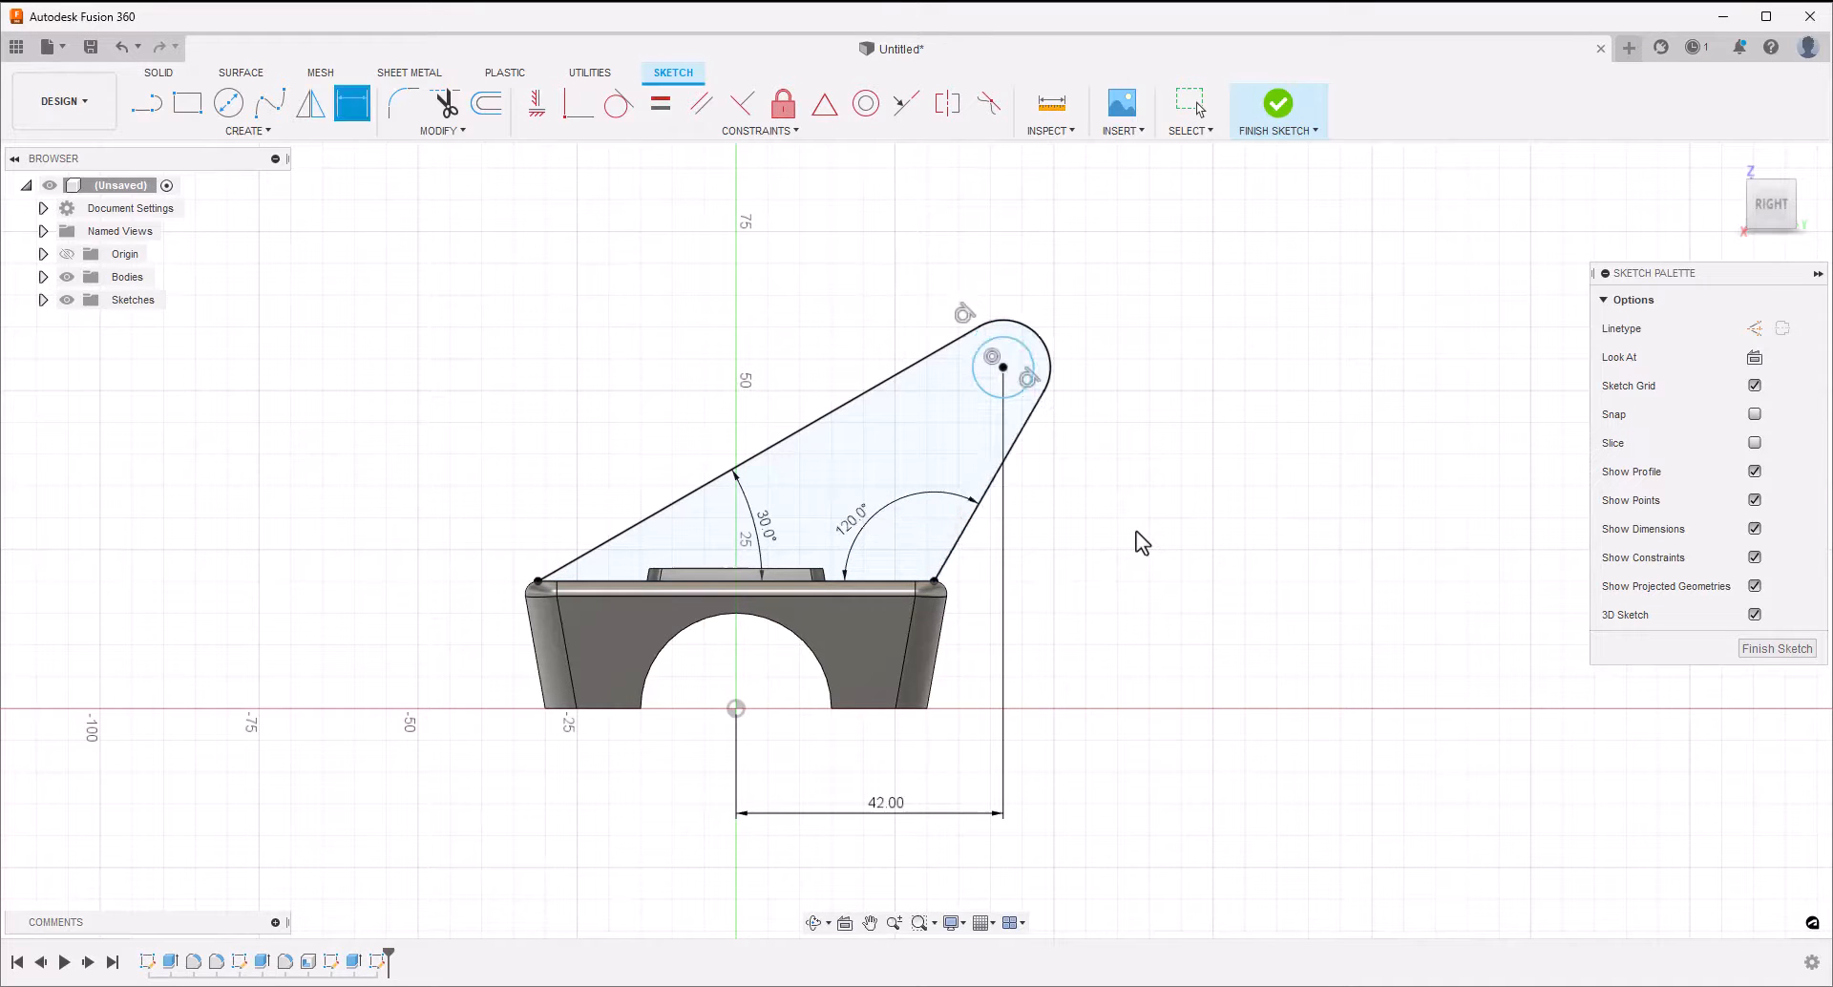
key("Escape")
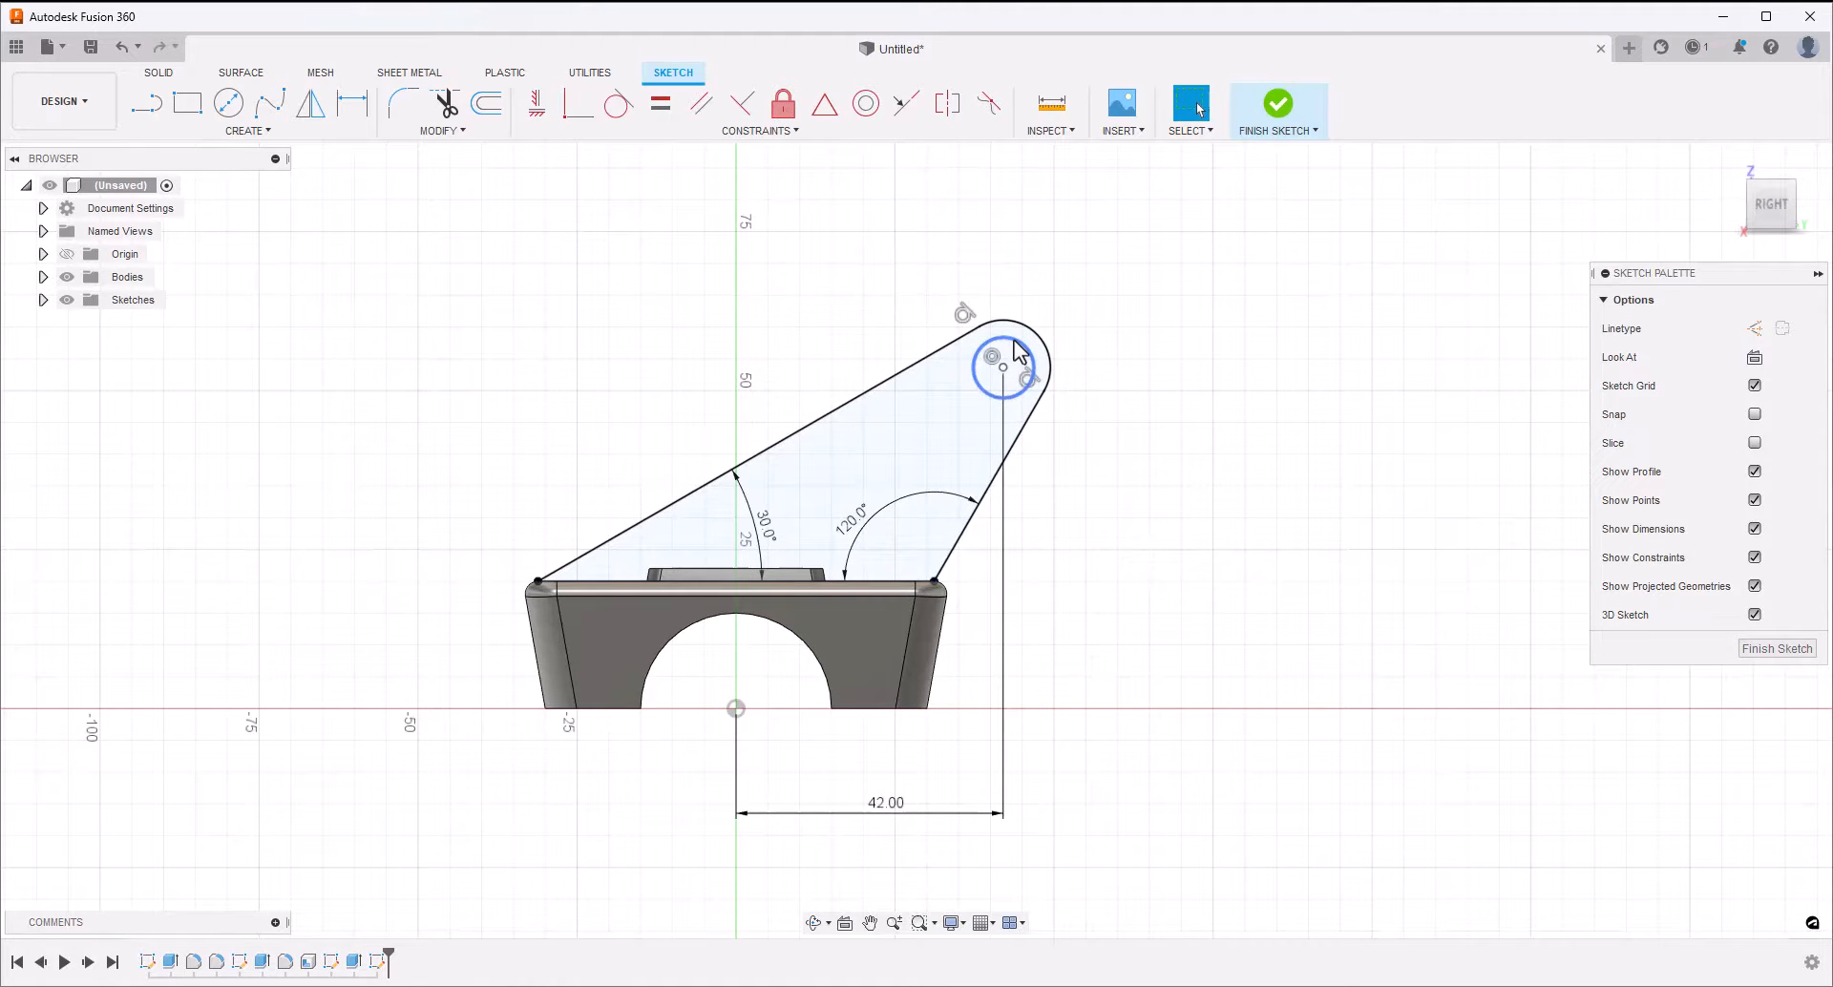
Set the diameter of the circle inside the rounded tip to 8 mm, and finish the sketch
key("d")
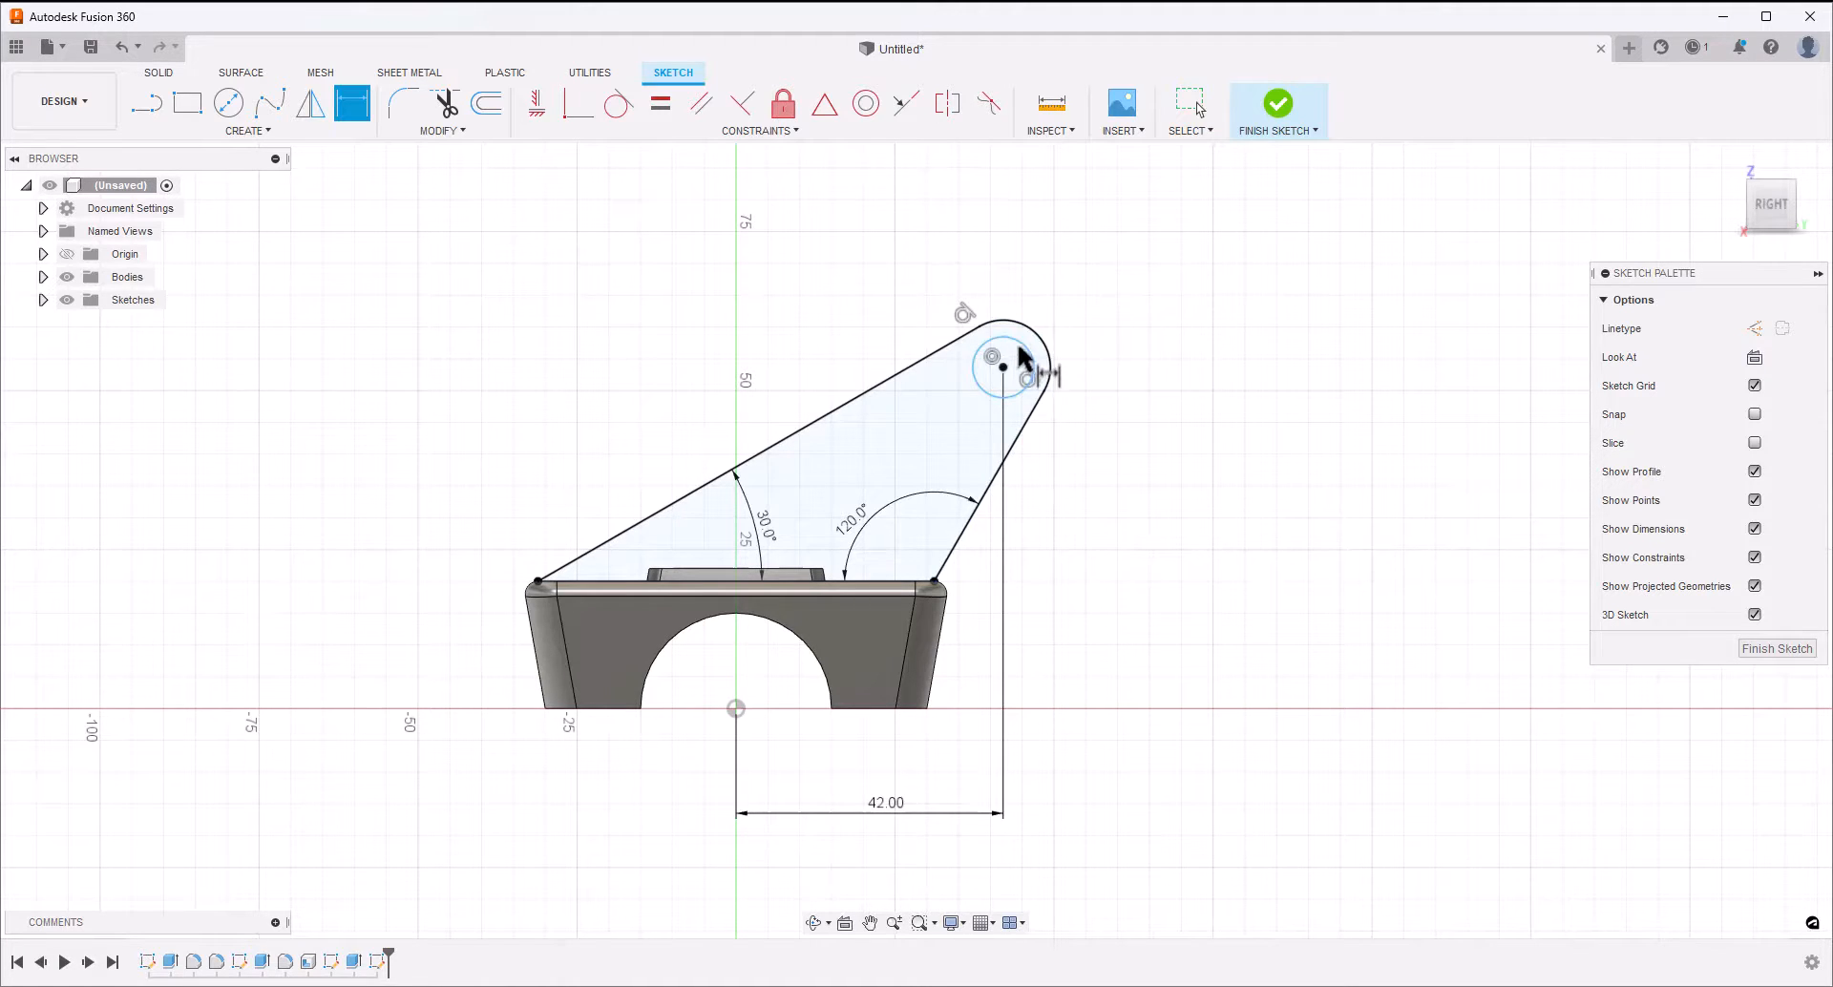
left_click(1024, 355)
left_click(1088, 275)
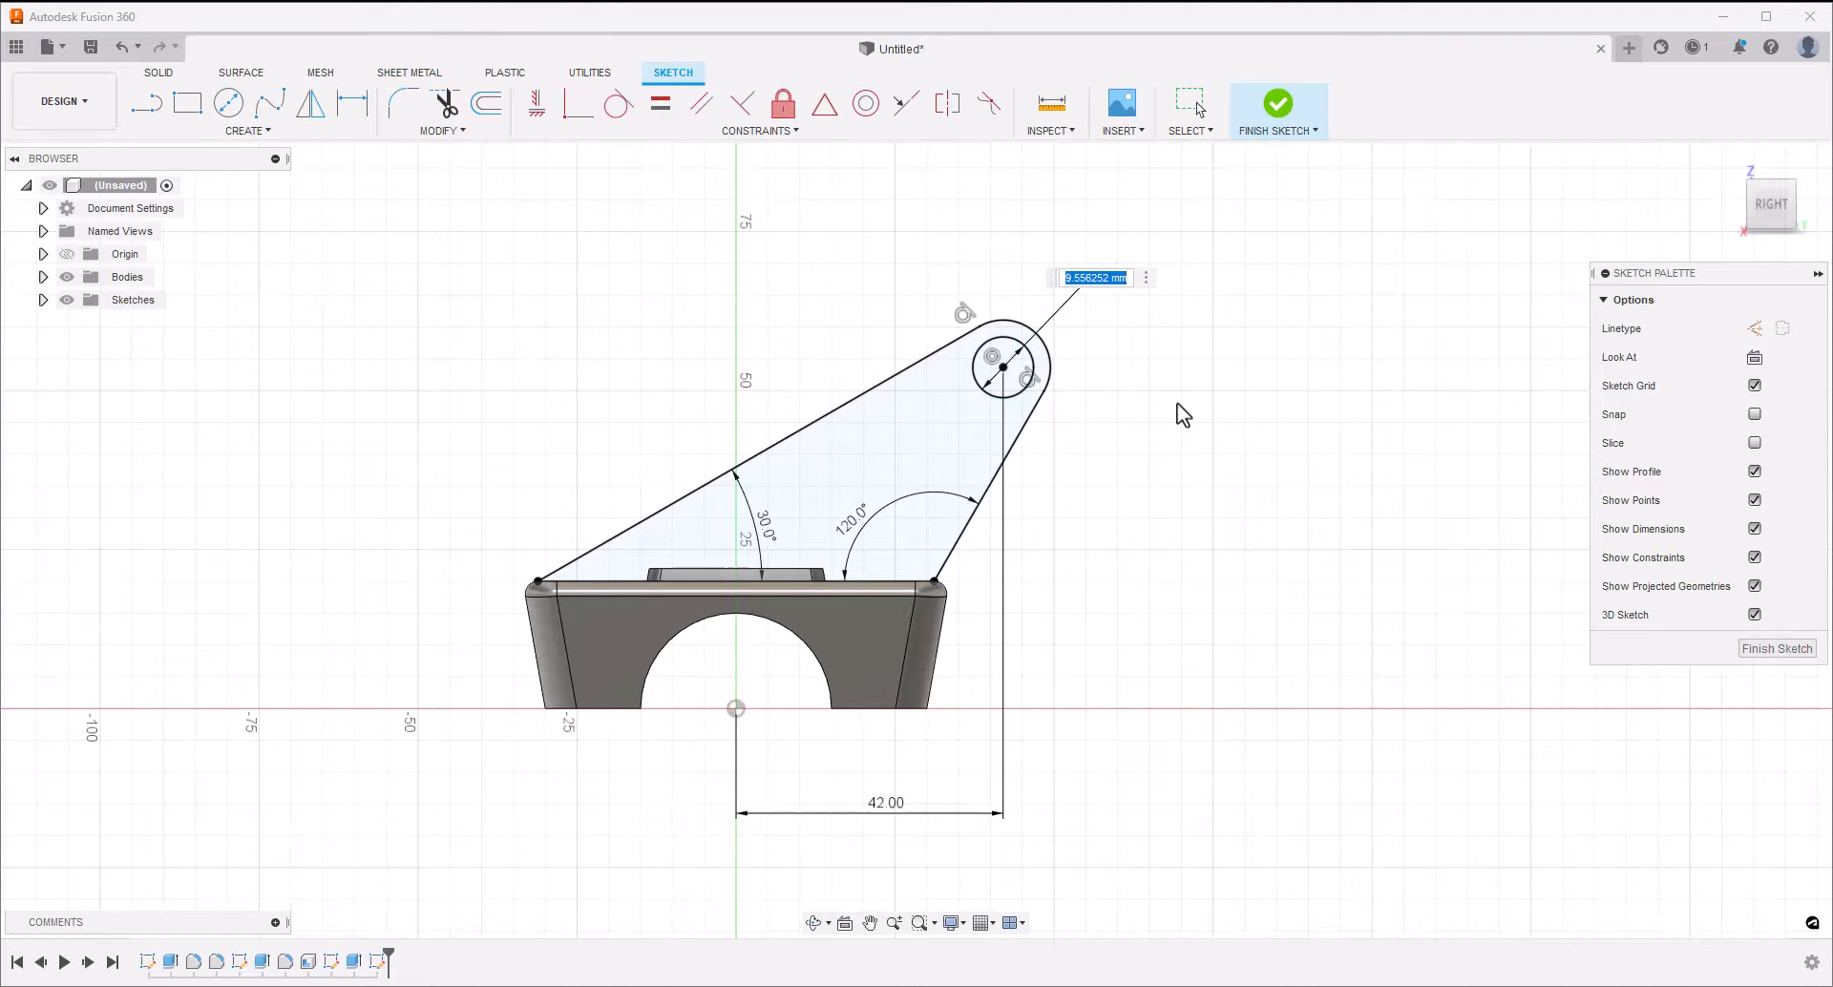
type("8")
key("Return")
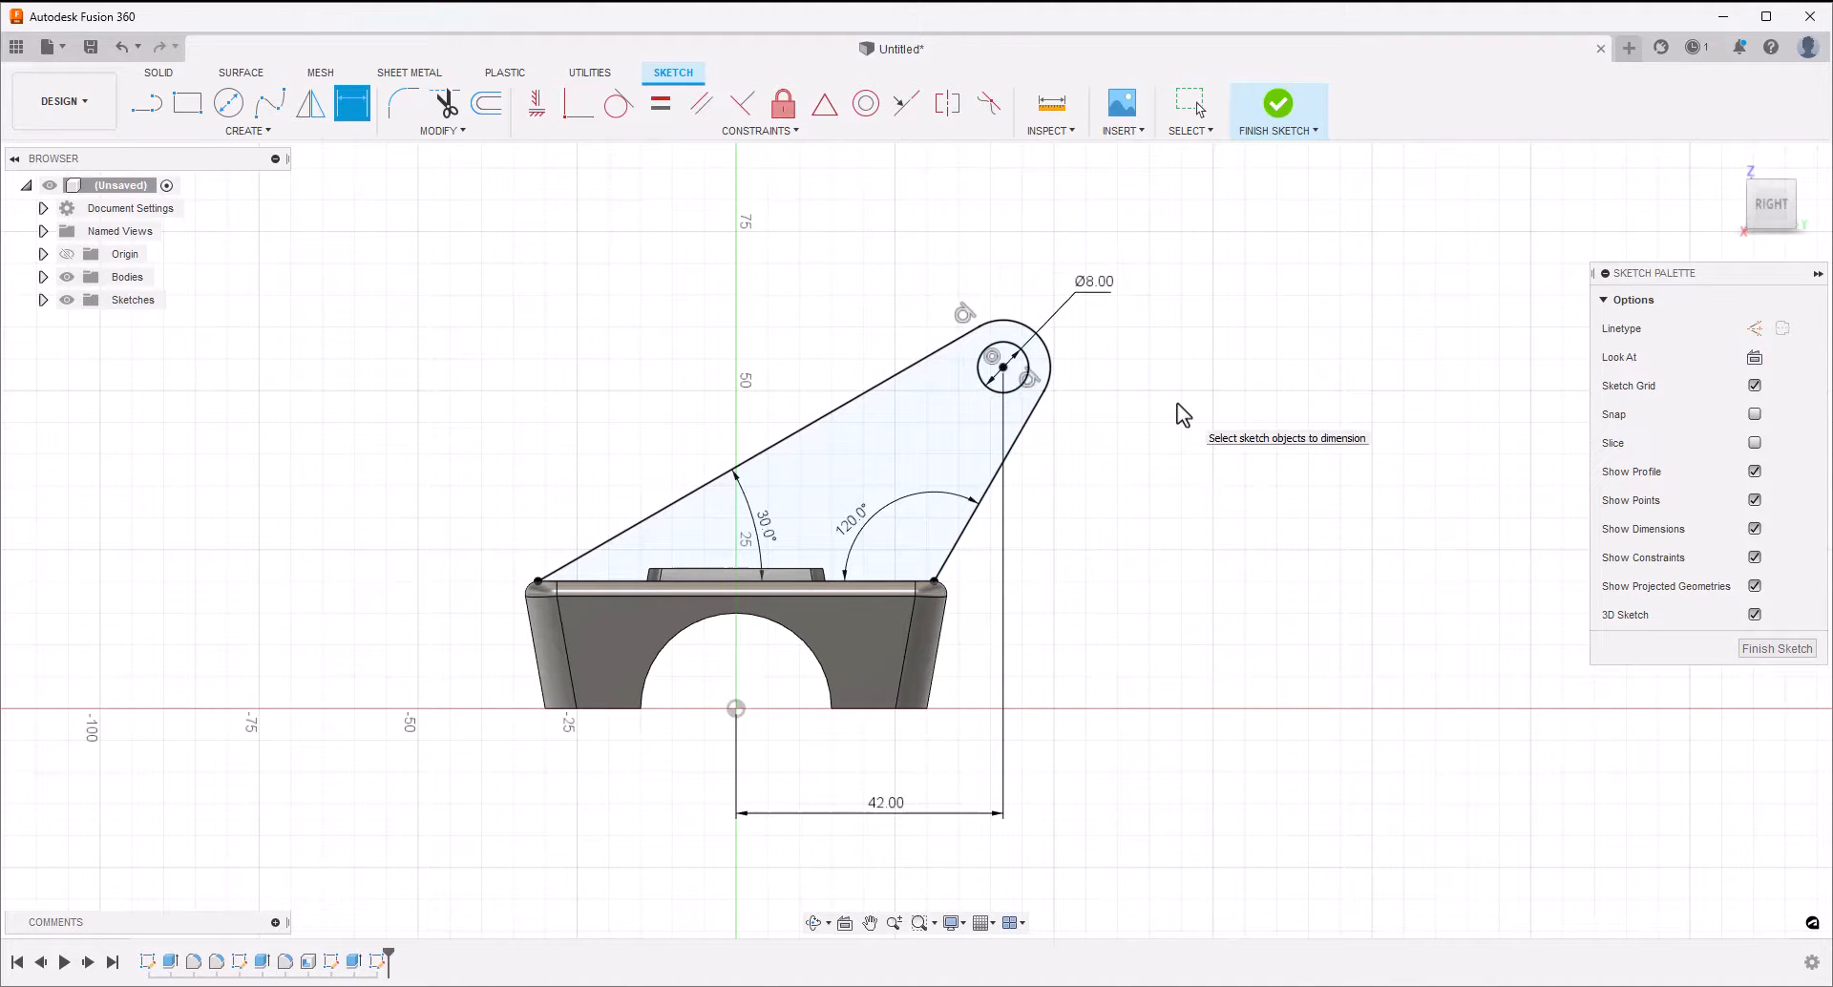
key("Escape")
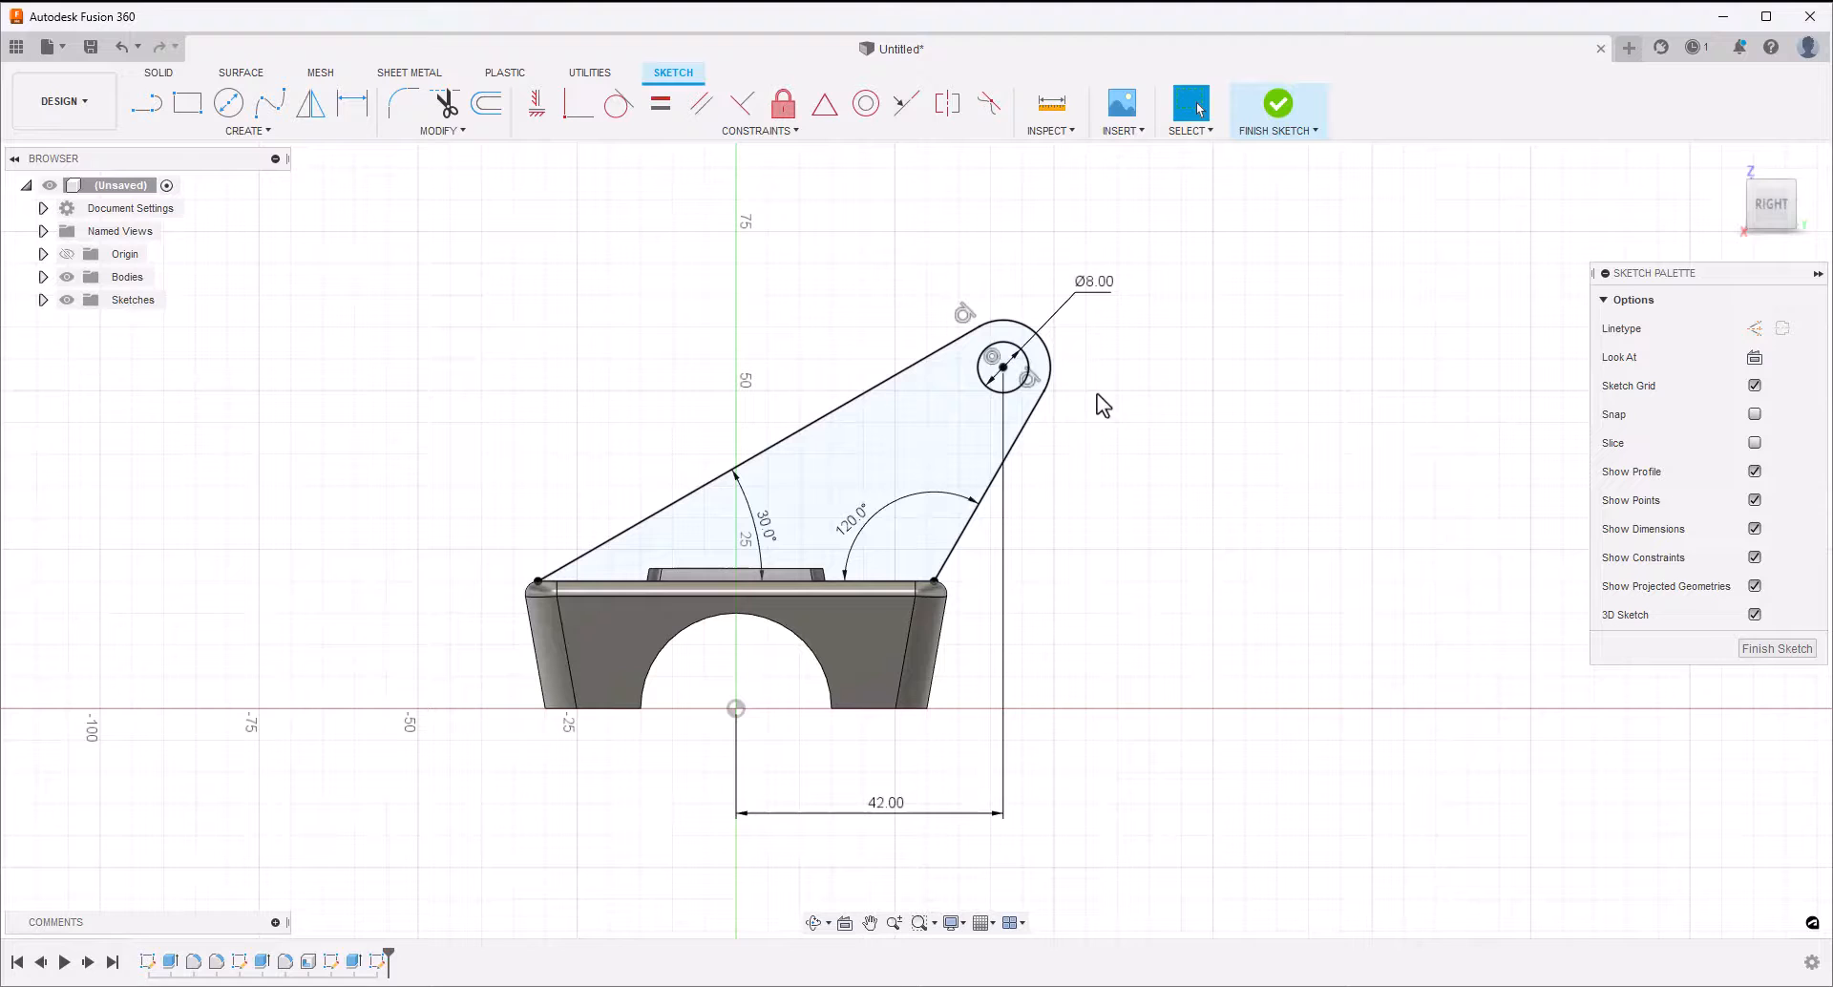
left_click(1003, 367)
left_click(1155, 421)
left_click(1274, 111)
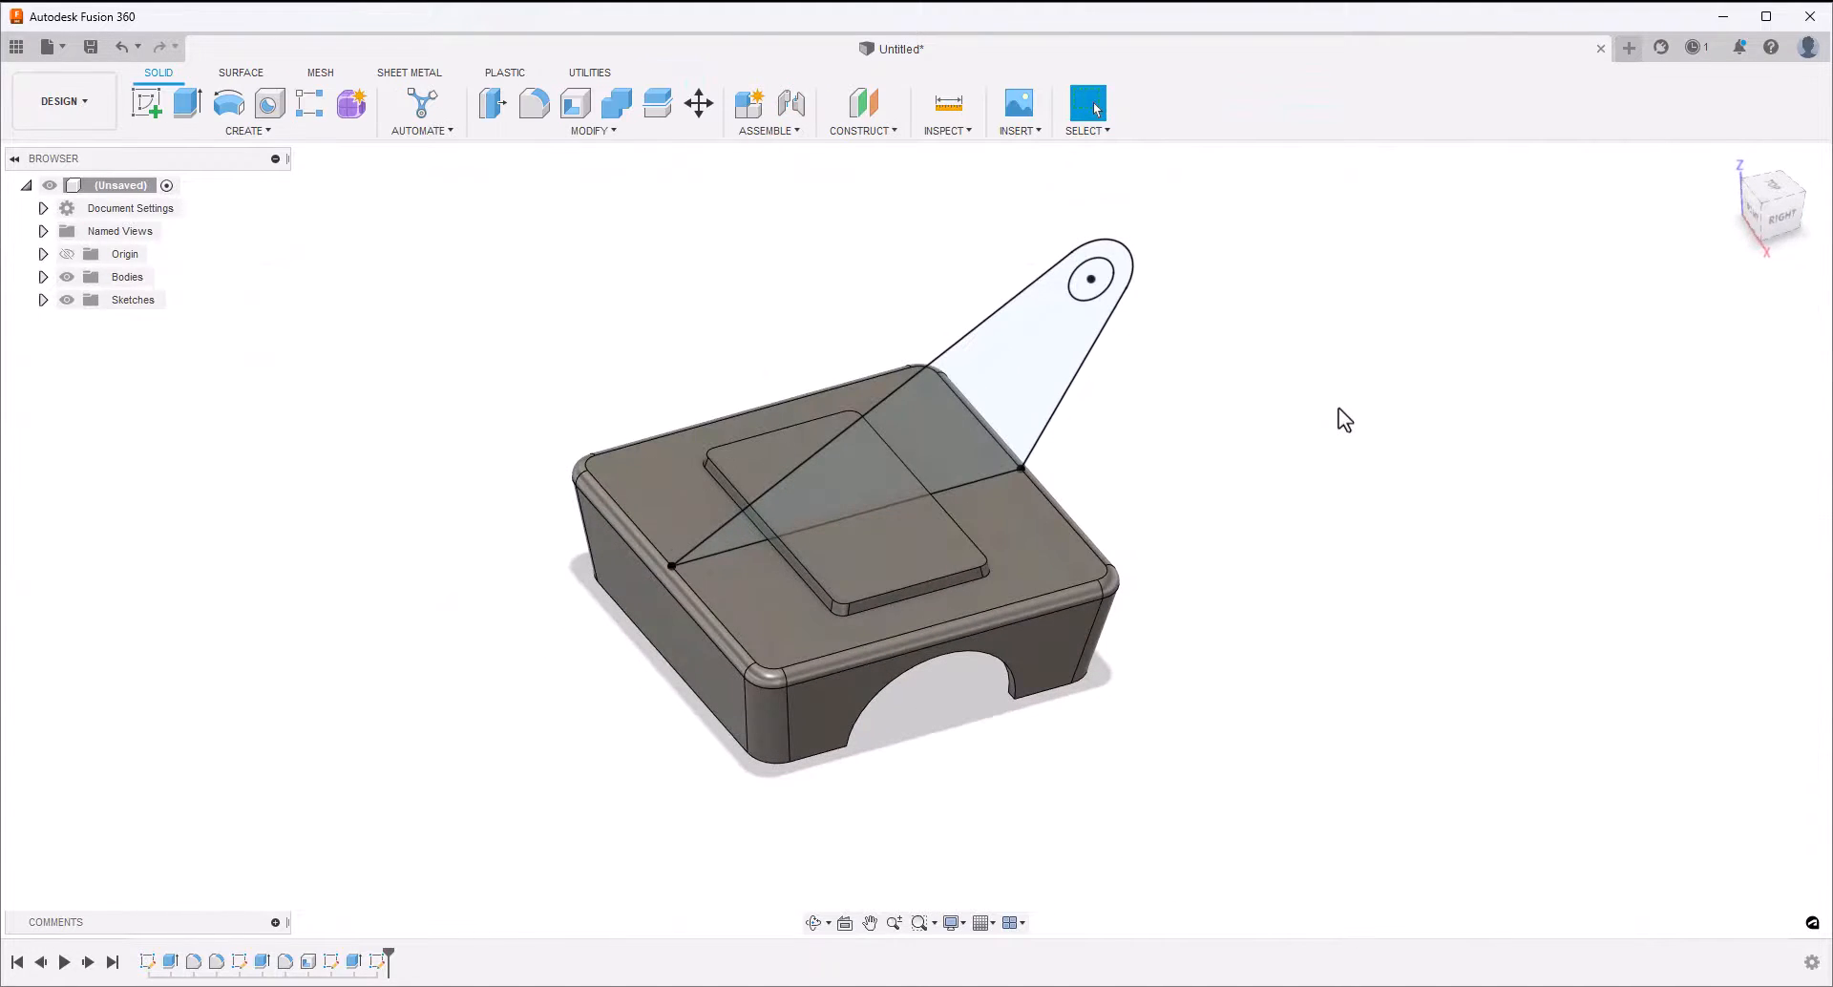
Extrude the arm profile symmetrically by 10 mm per side, leaving the tip hole open and joining it to the block
left_click(187, 103)
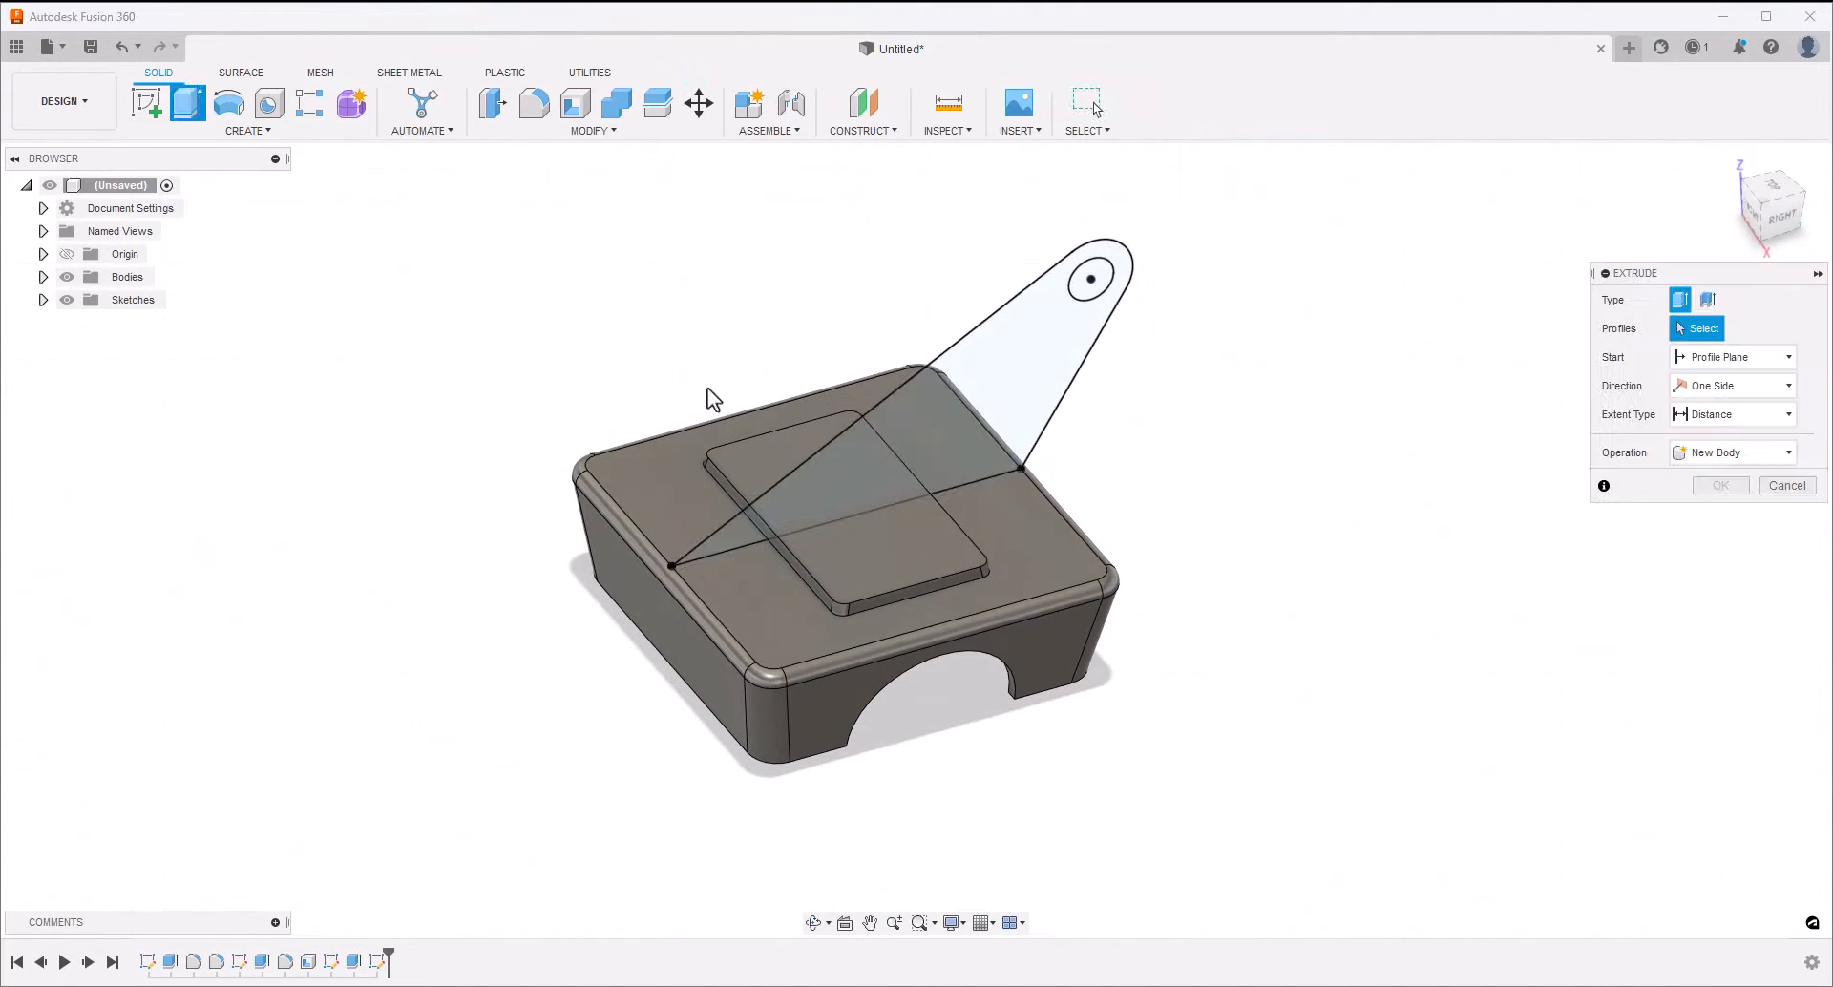
left_click(1018, 341)
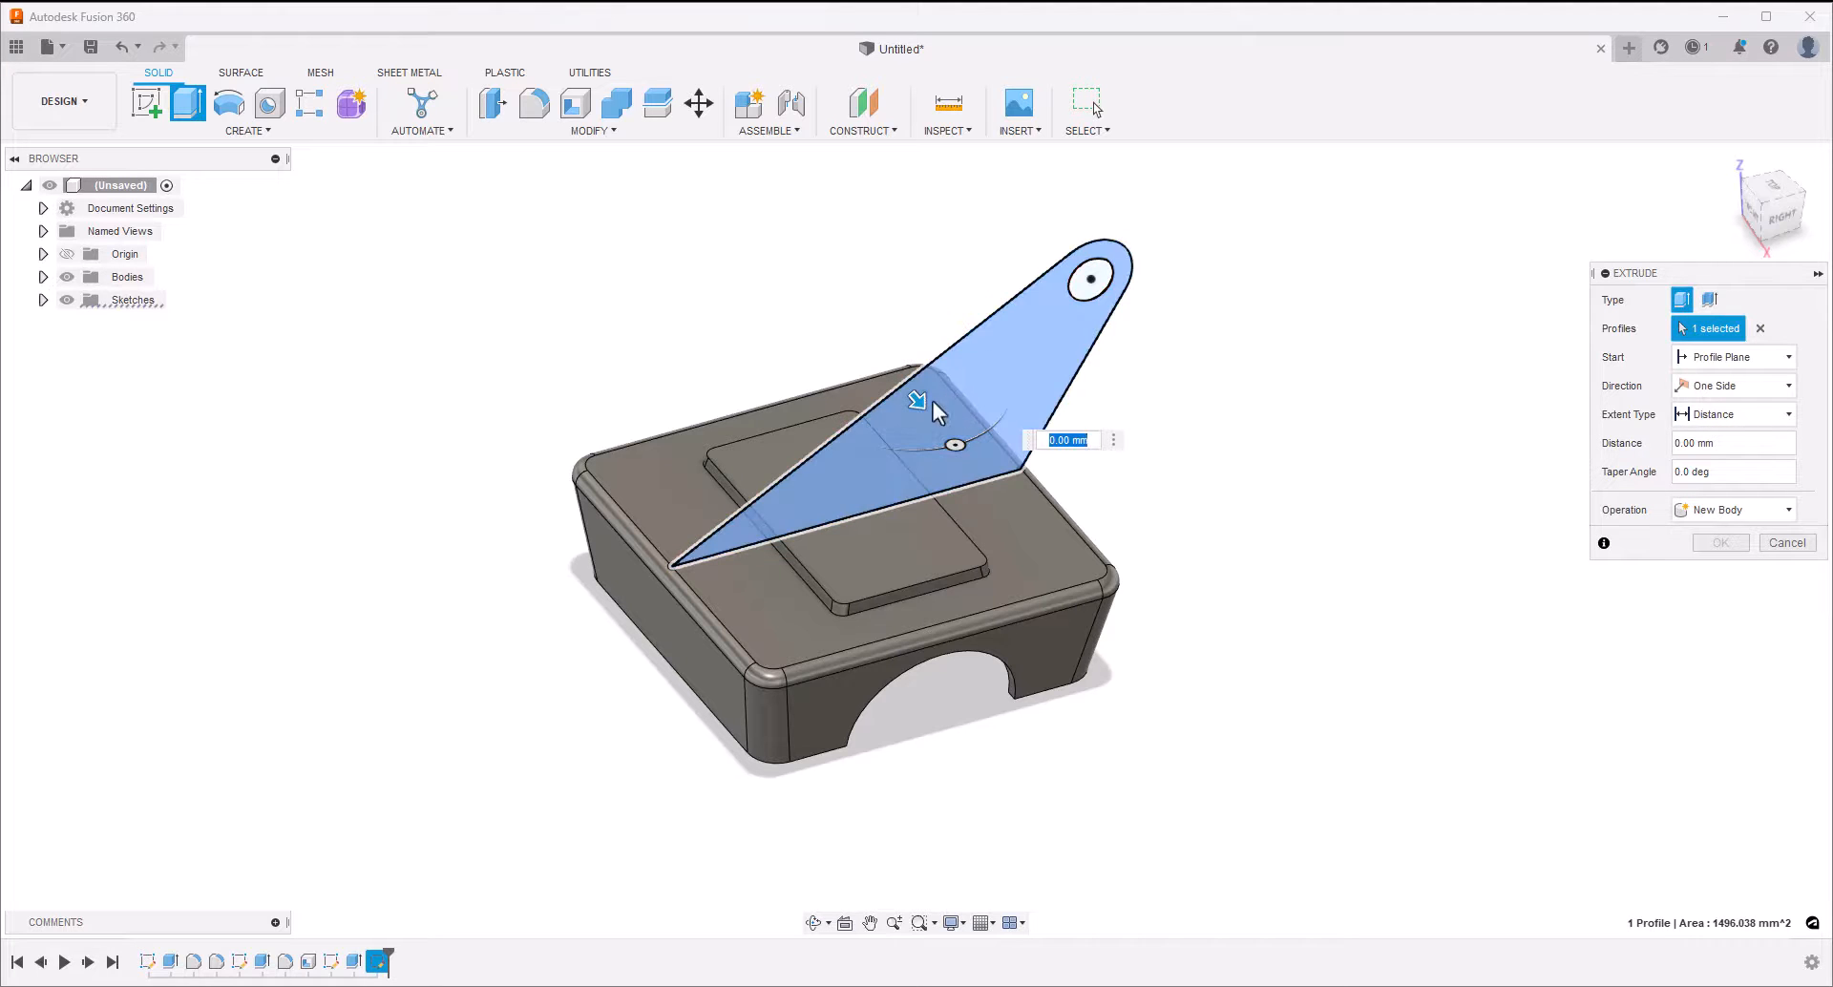
left_click_drag(931, 401, 951, 424)
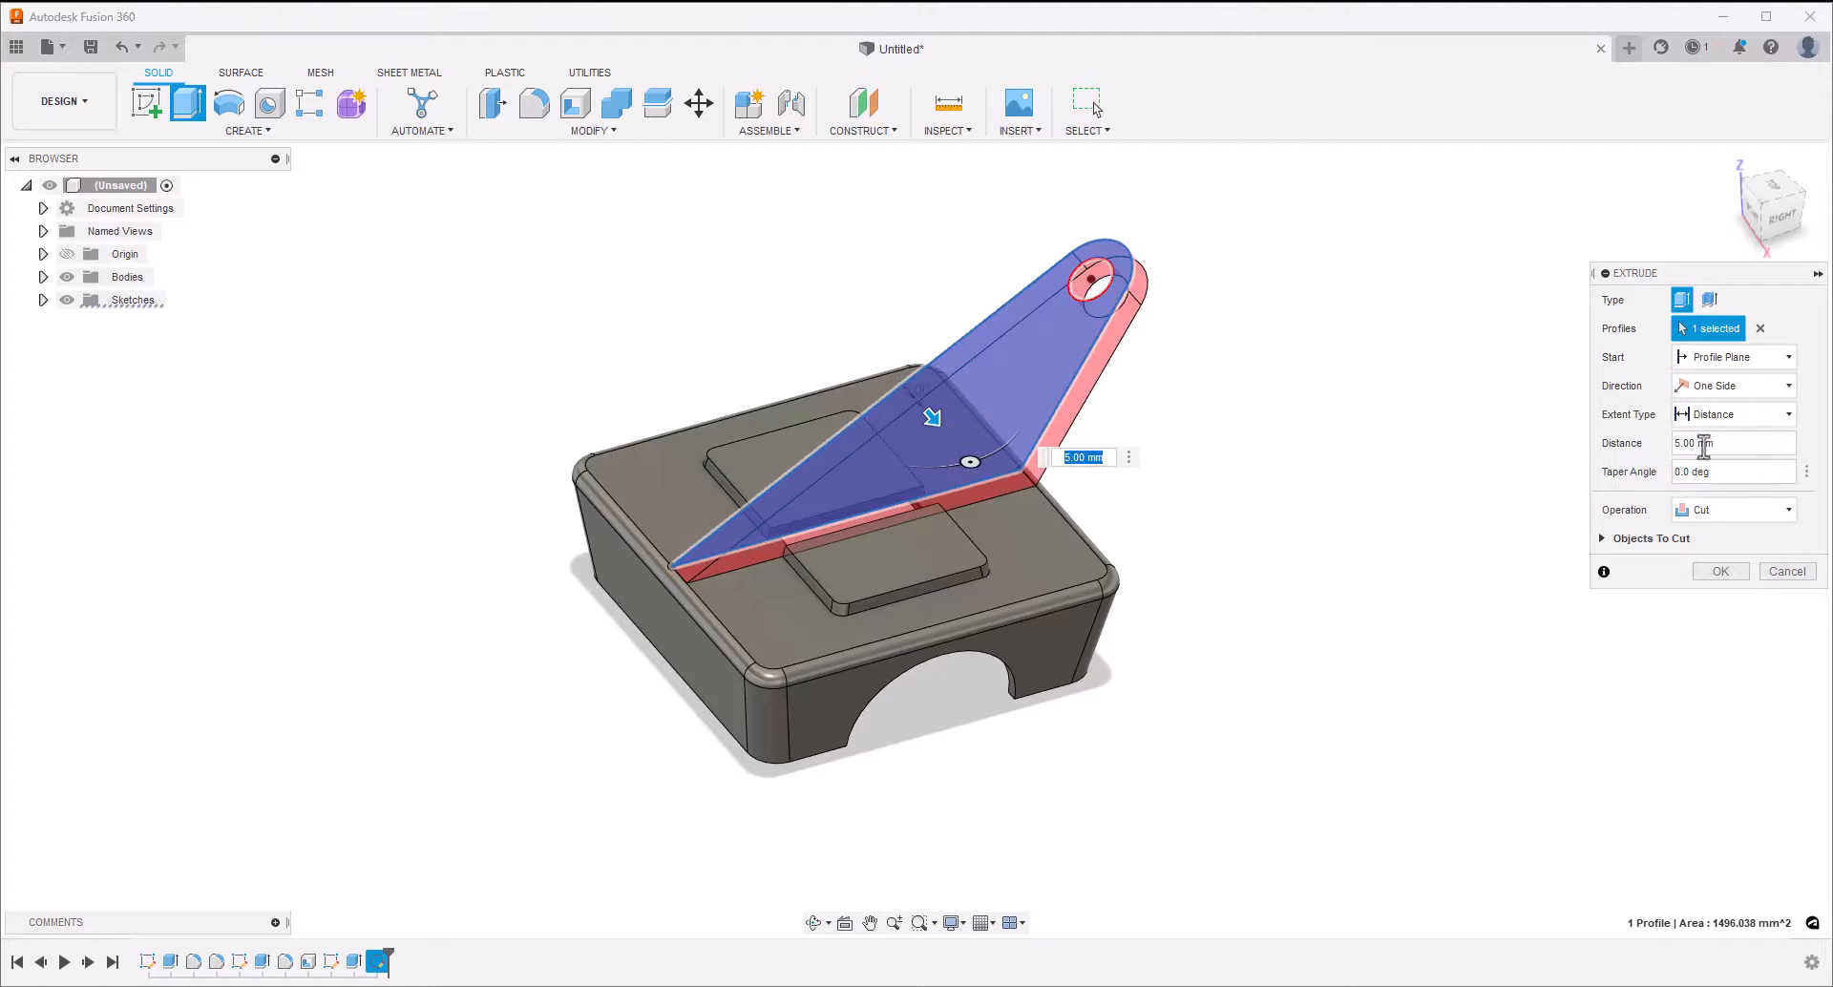
left_click(1705, 387)
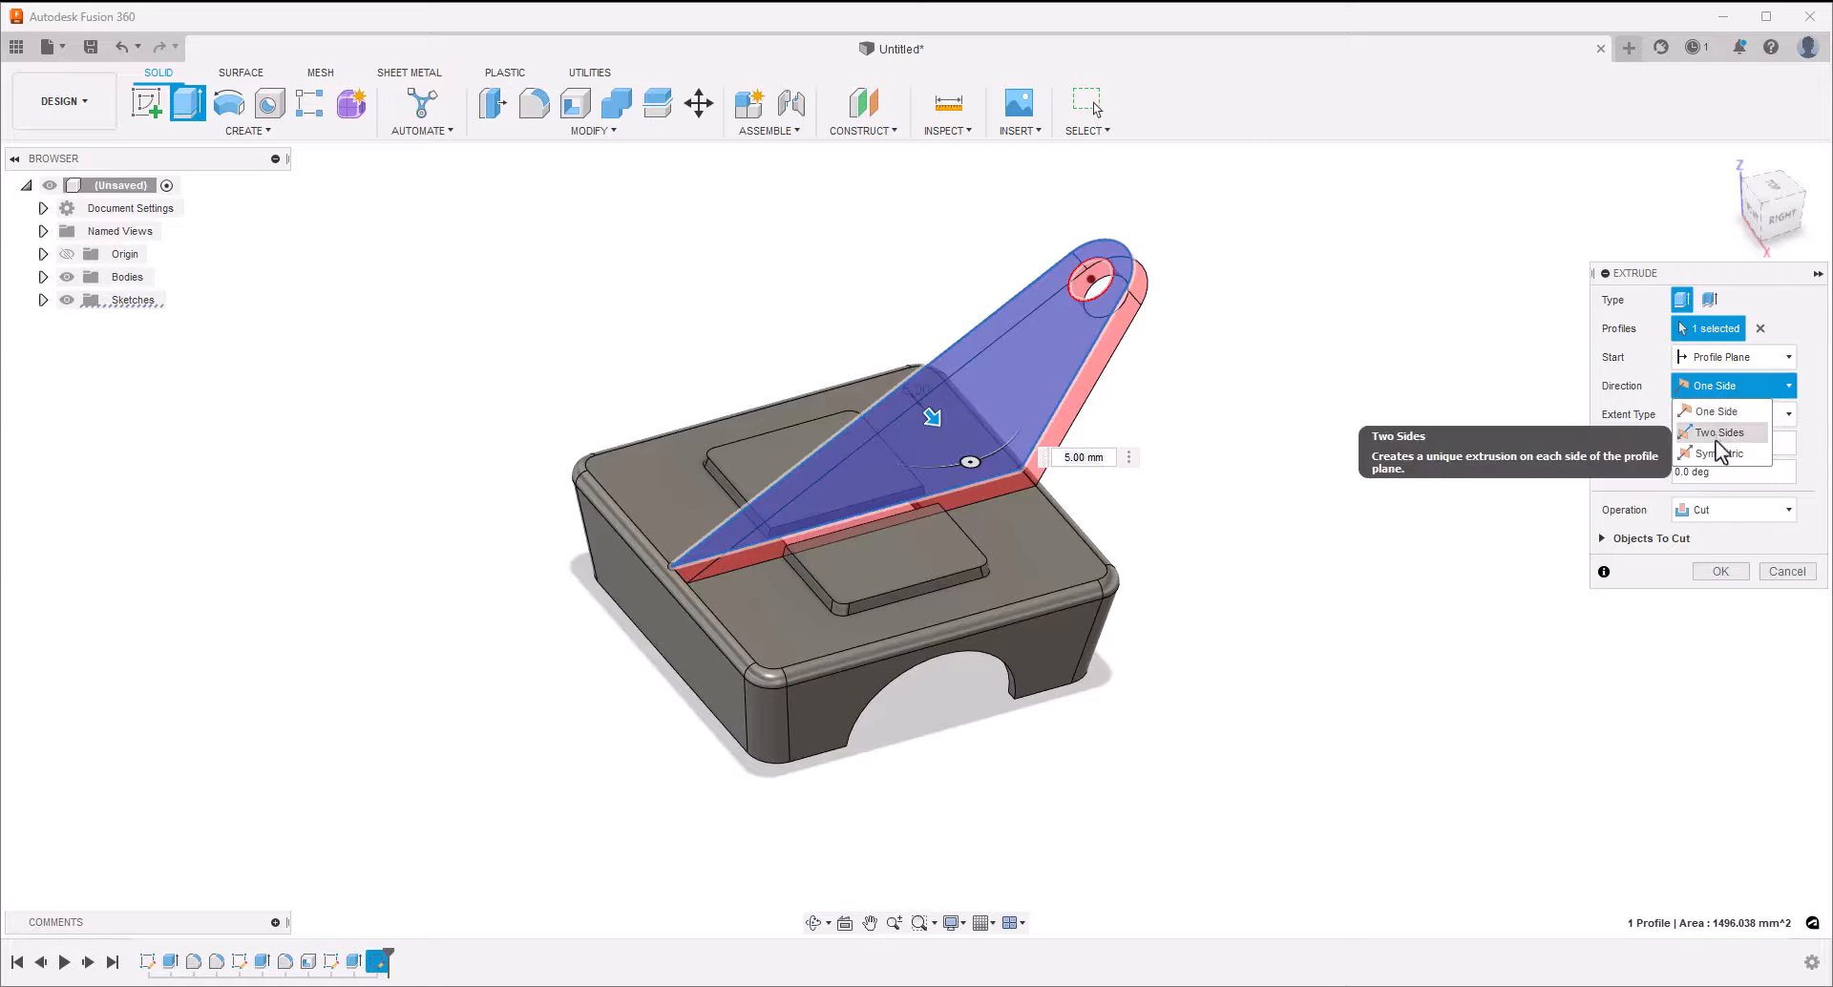
left_click(1719, 453)
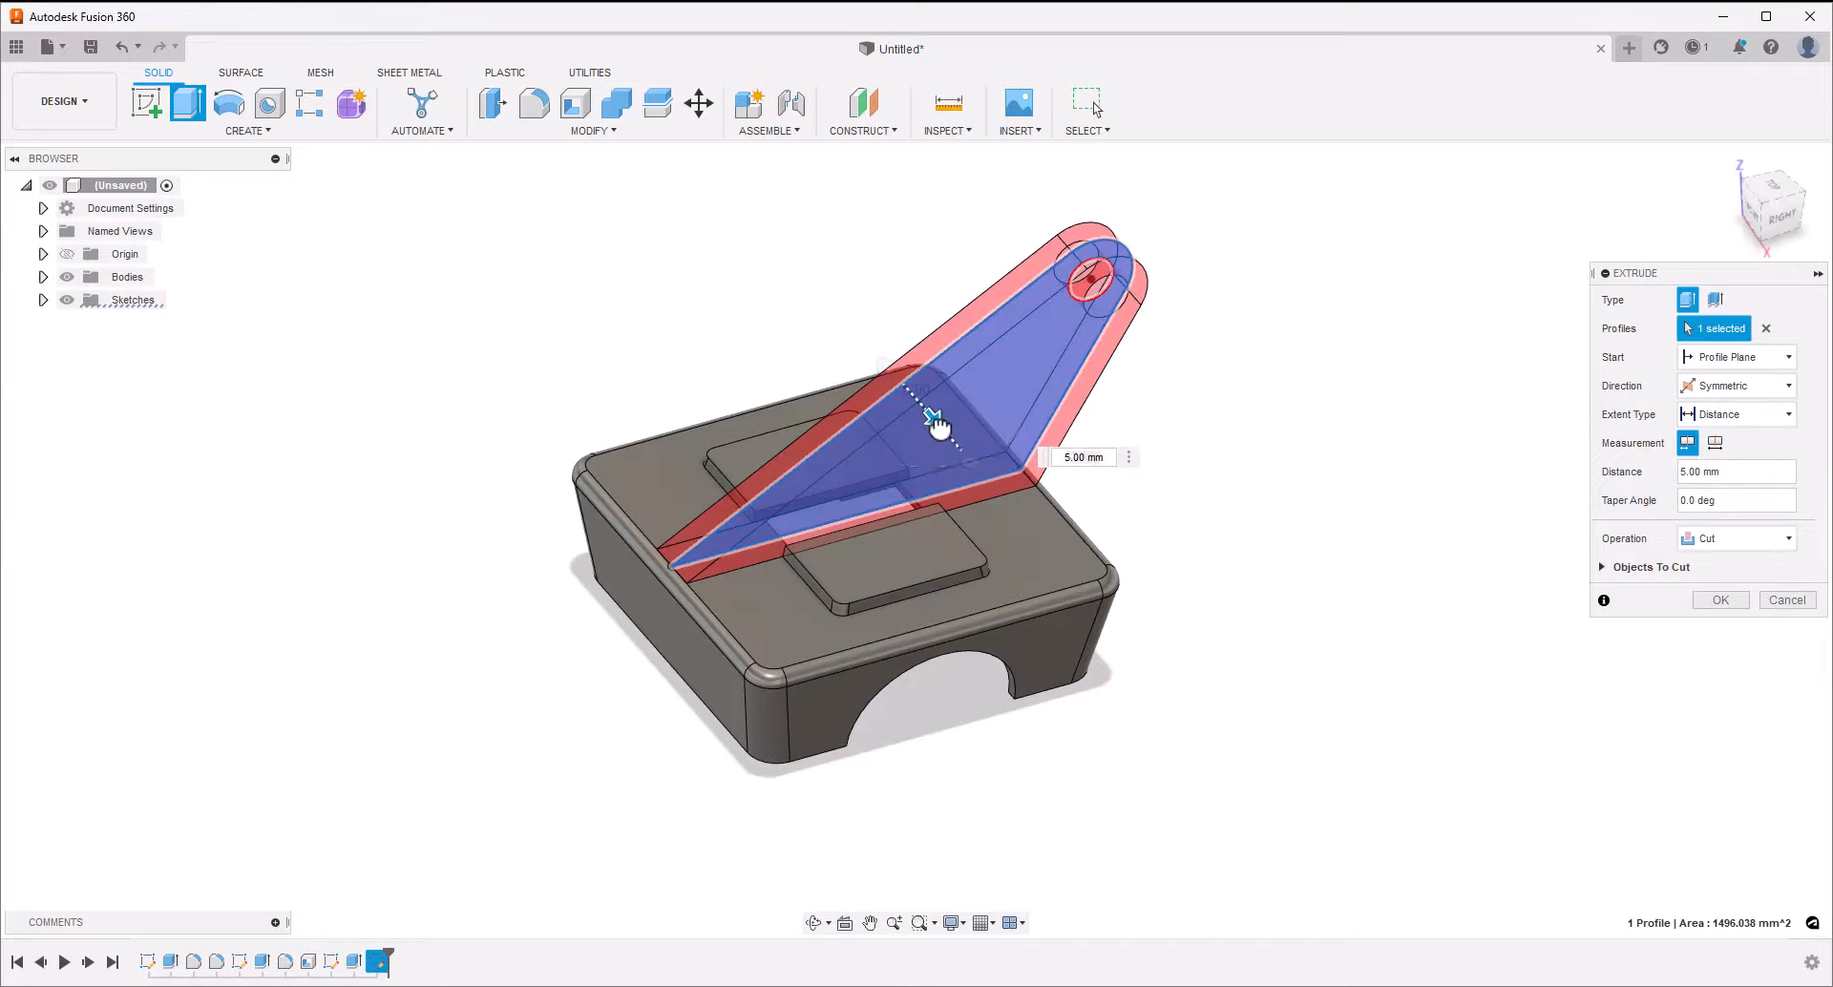
left_click_drag(939, 422, 950, 437)
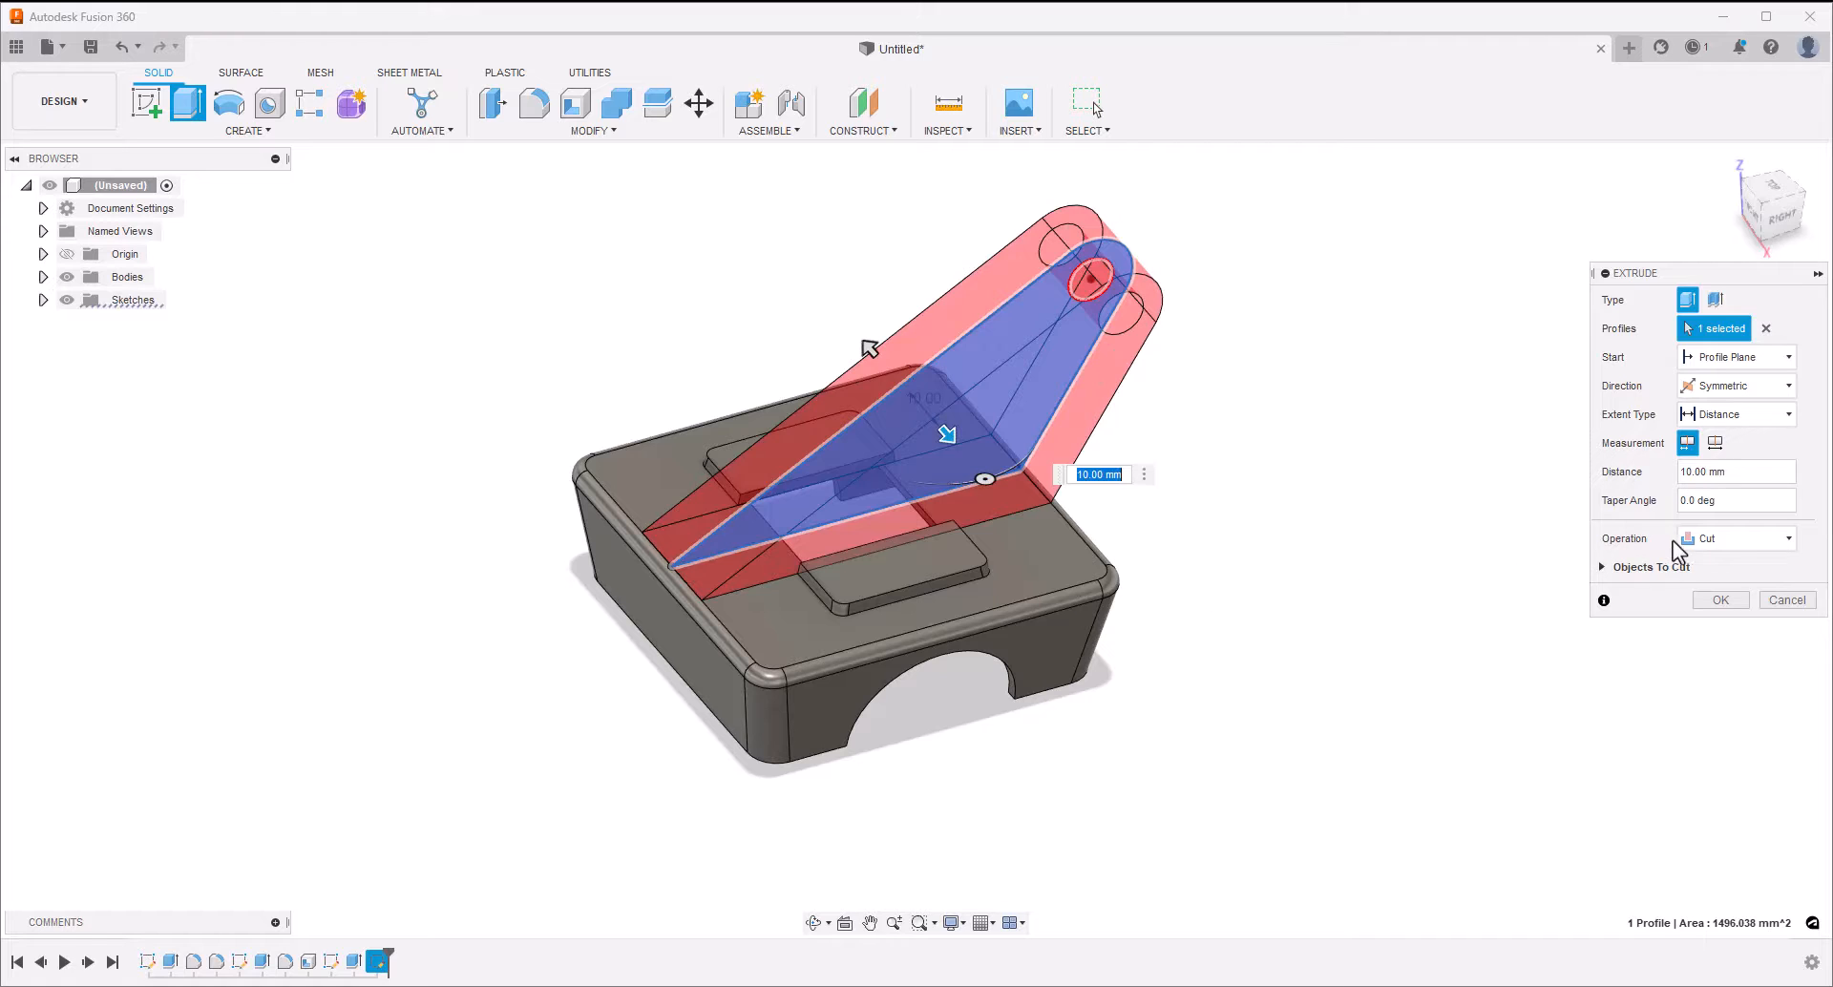
left_click(1743, 541)
left_click(1745, 563)
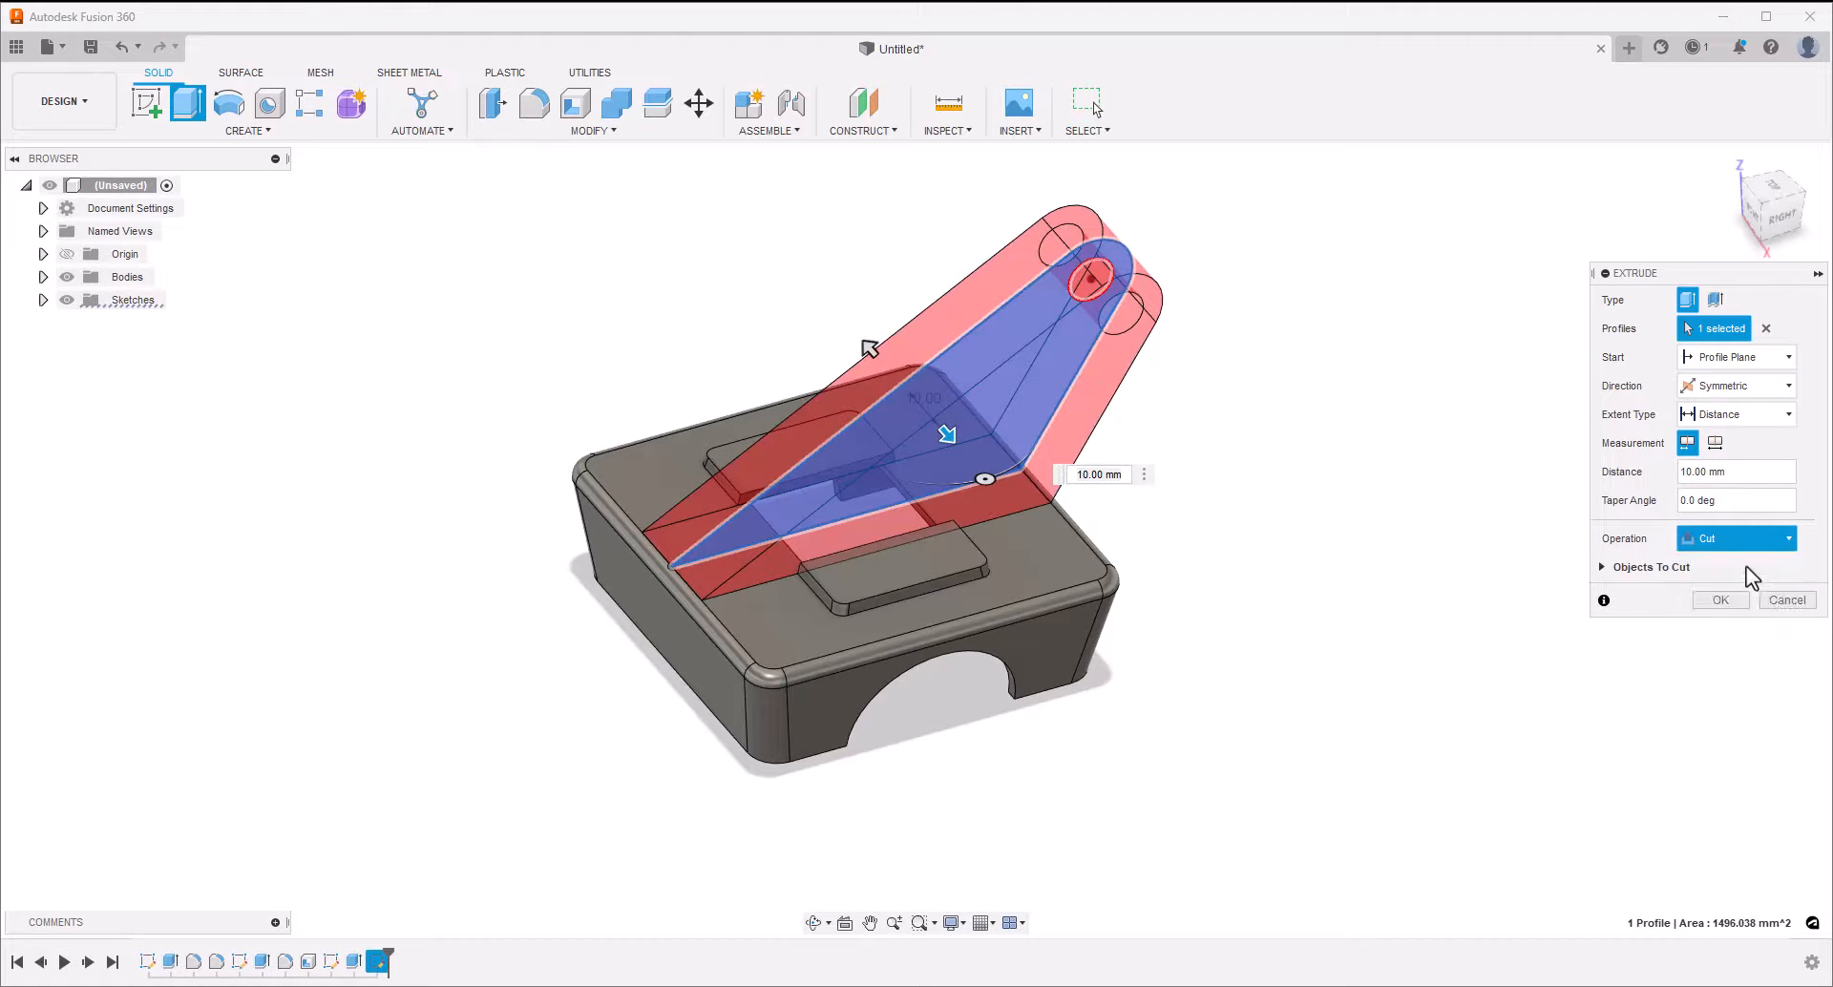
left_click(1718, 571)
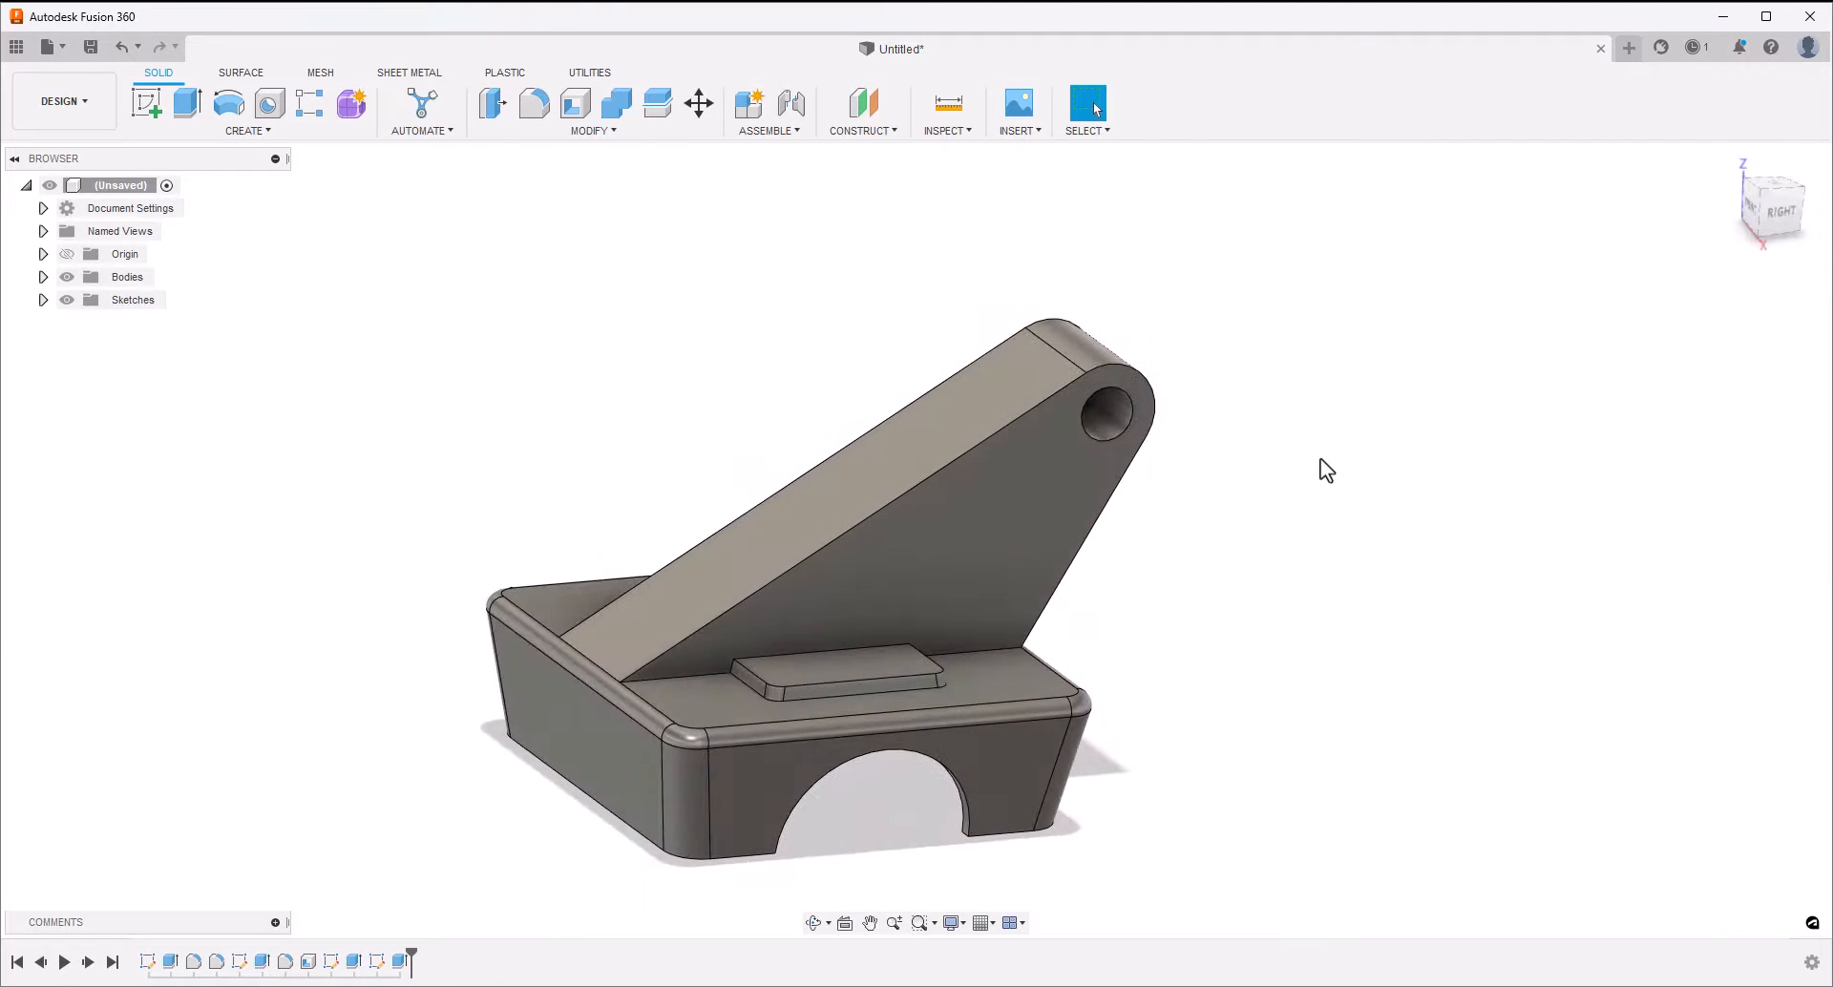
Start a sketch on the arm's side face and draw a line at 30° just inside and parallel to its long sloping edge
left_click(982, 526)
left_click(146, 105)
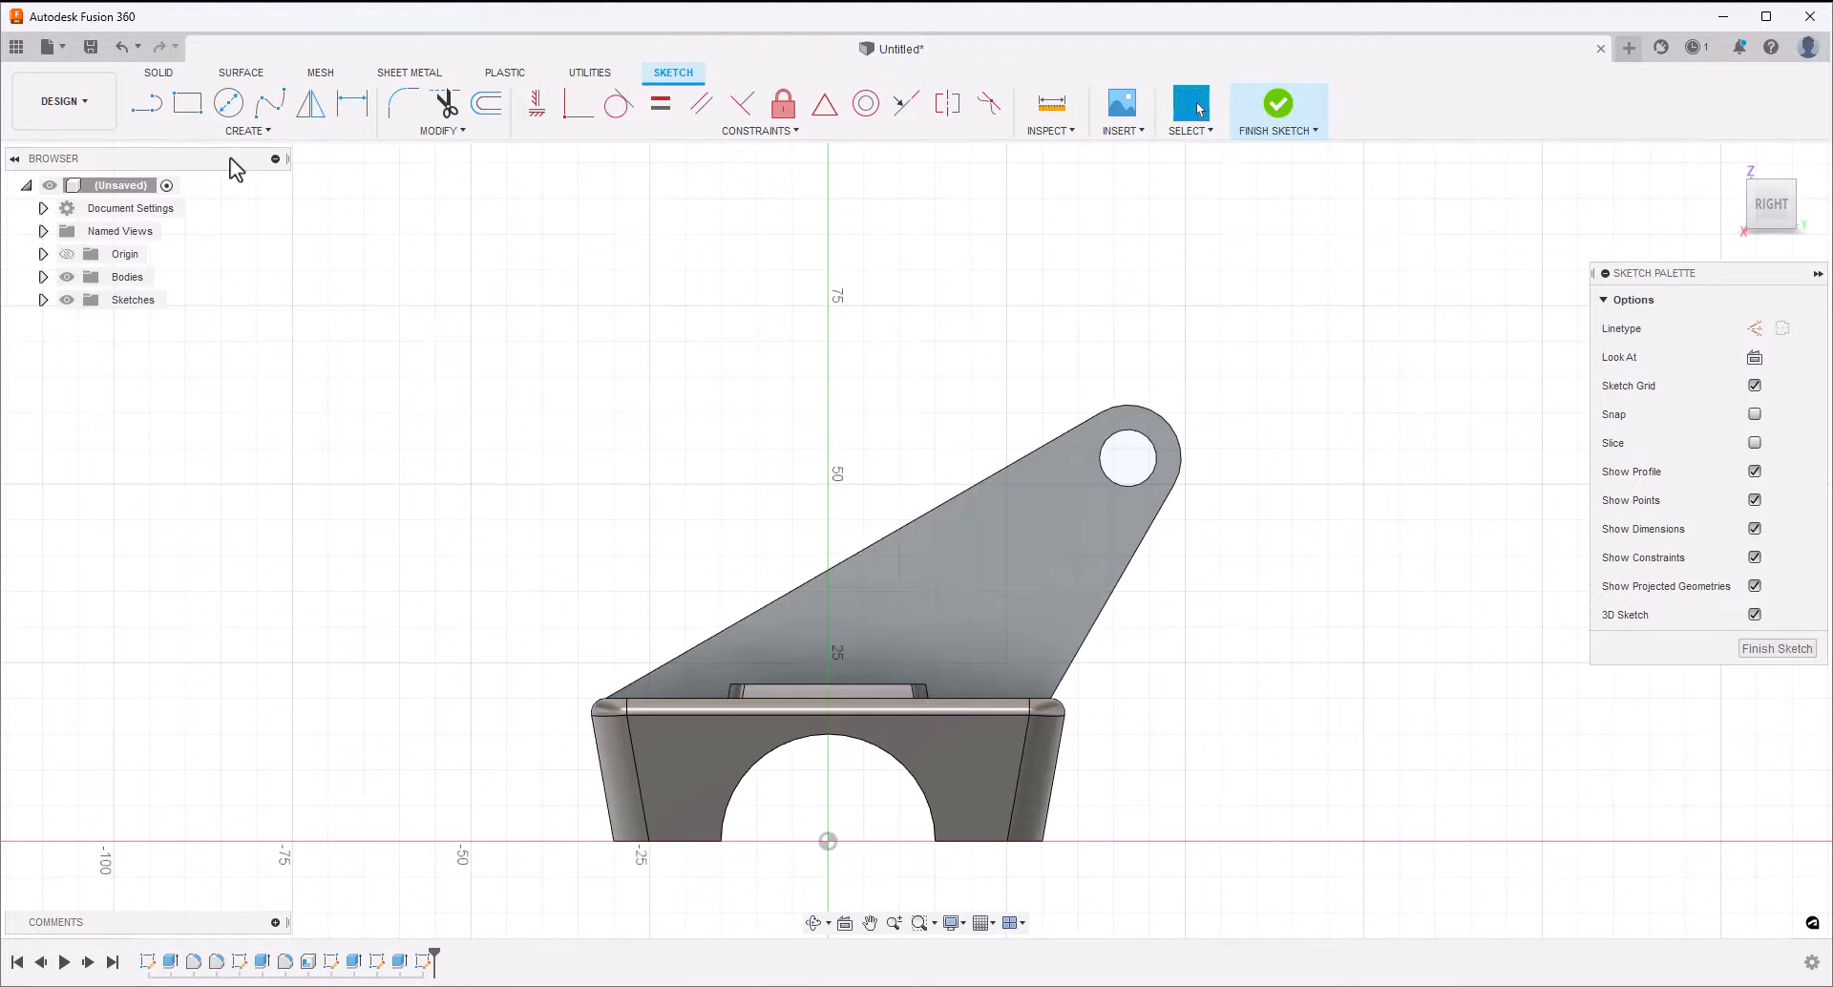
left_click(146, 103)
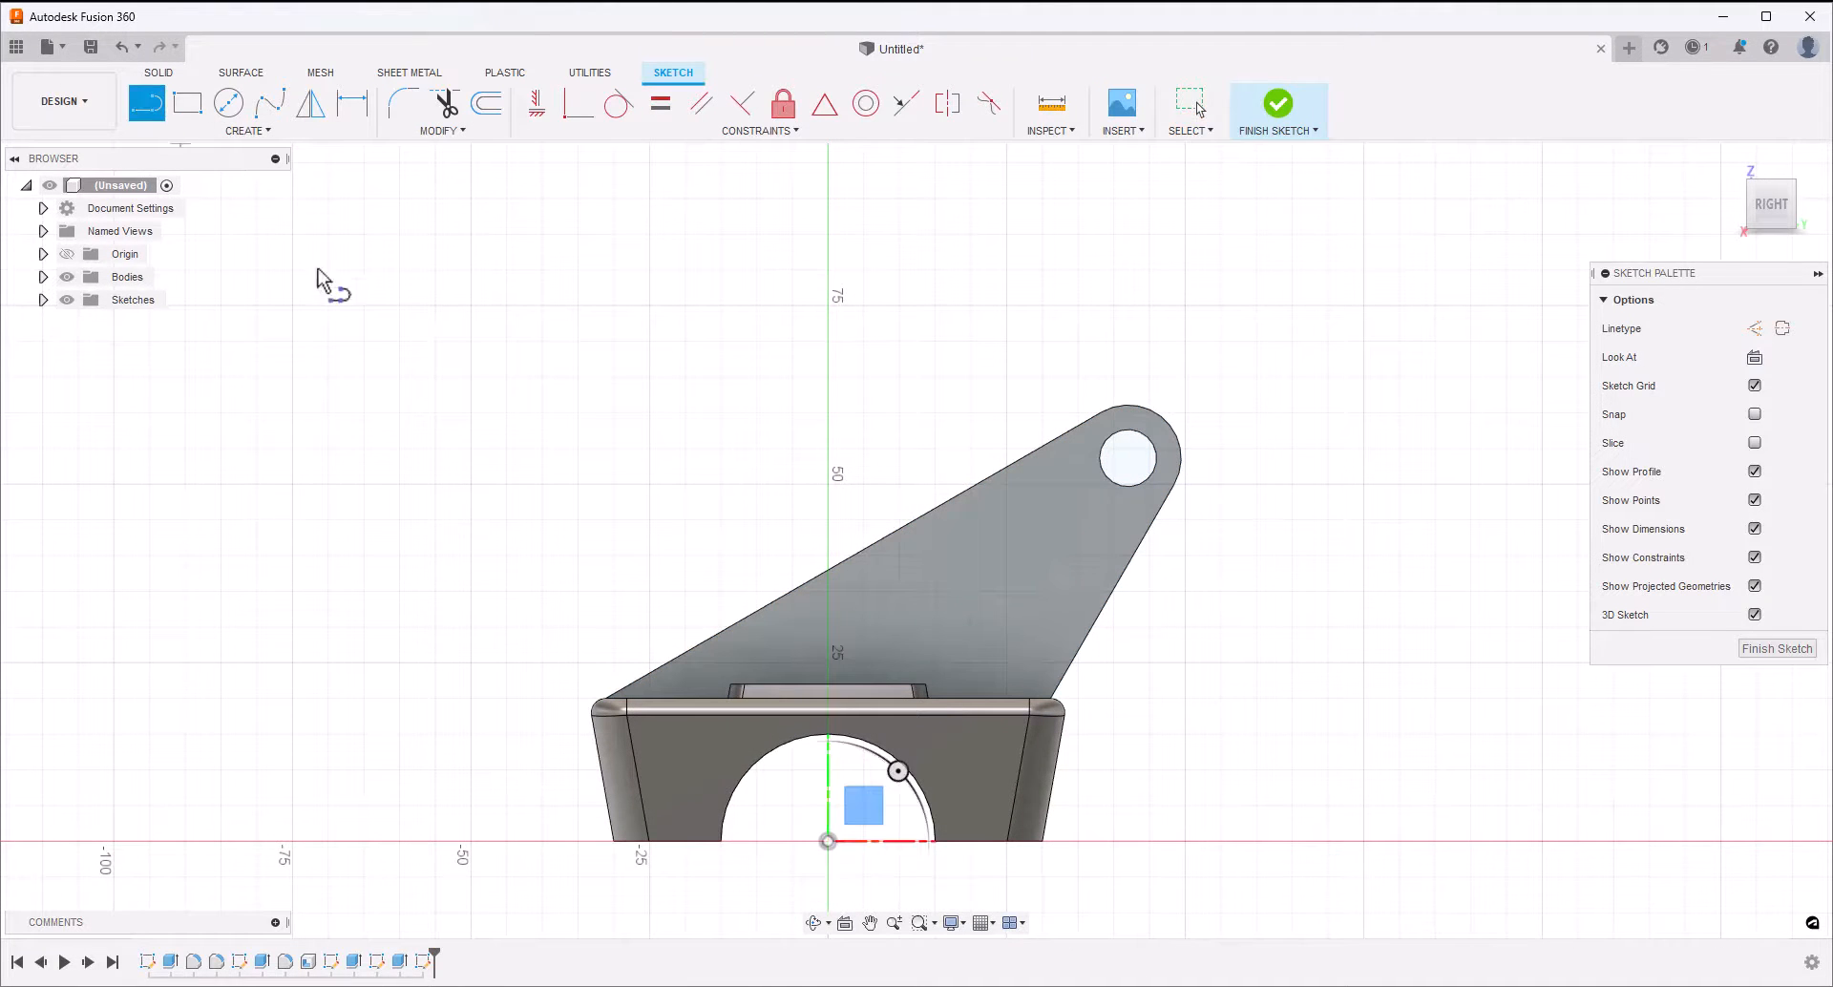
left_click(665, 681)
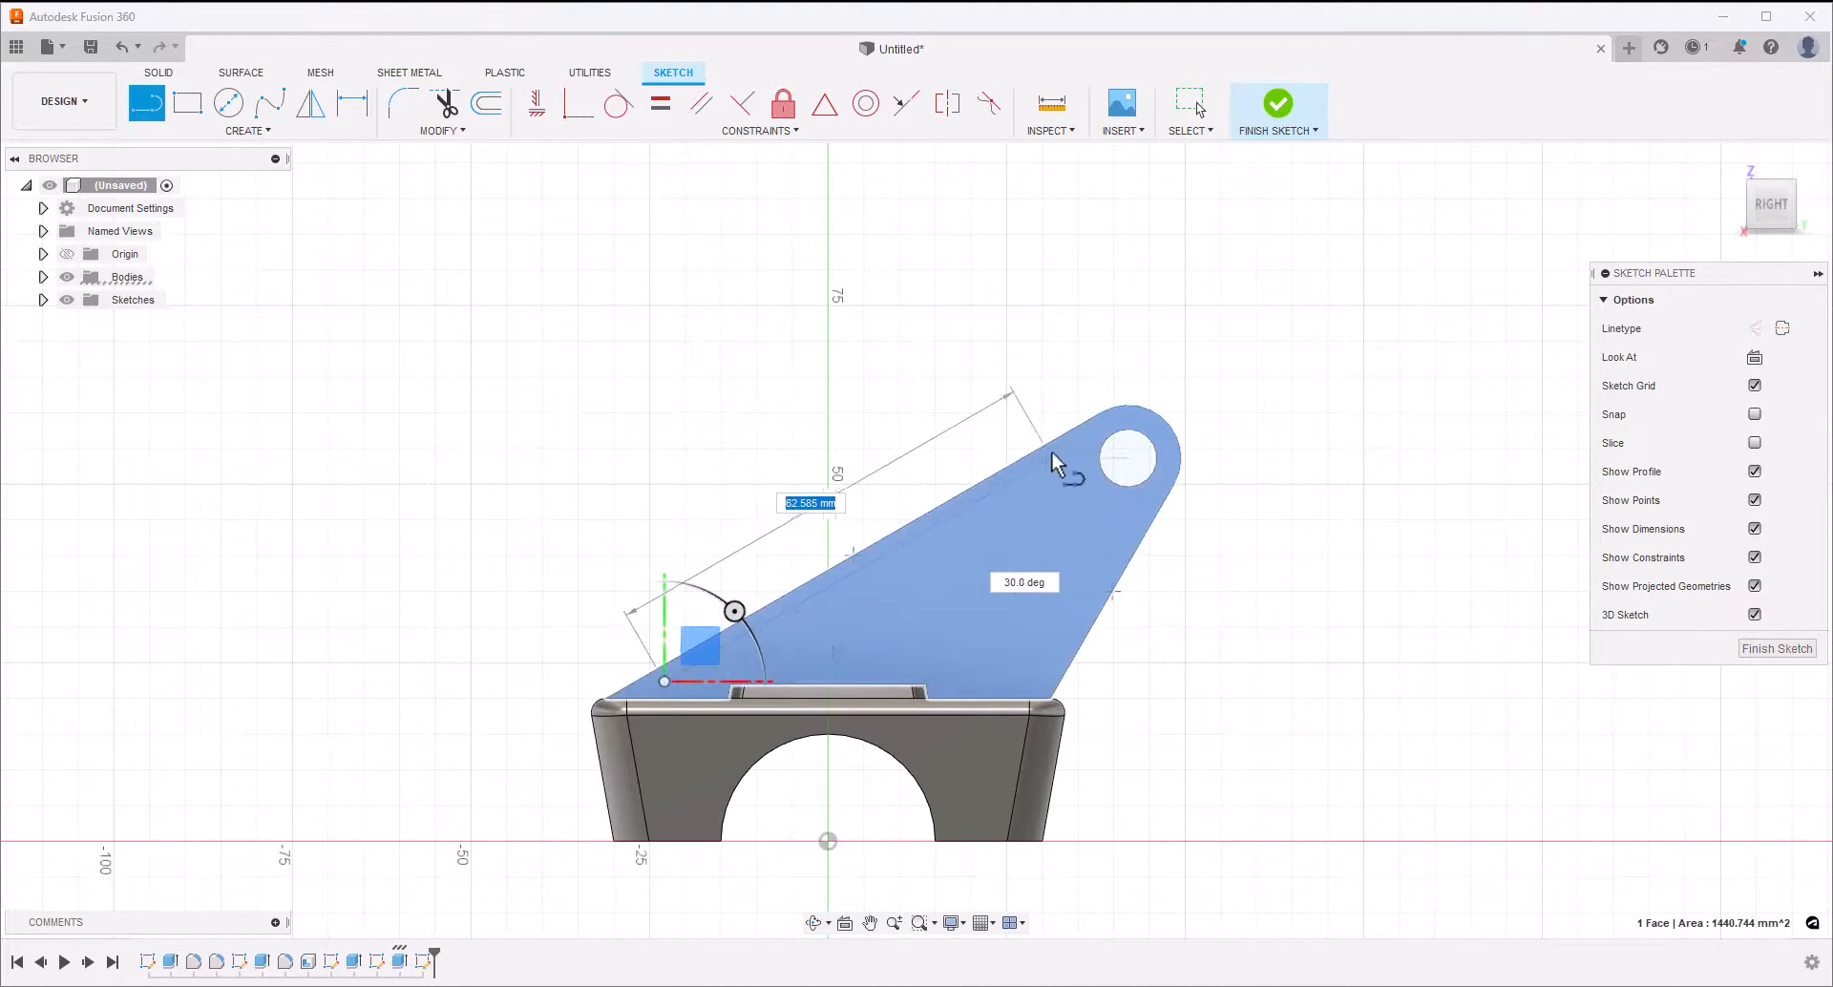
left_click(1082, 440)
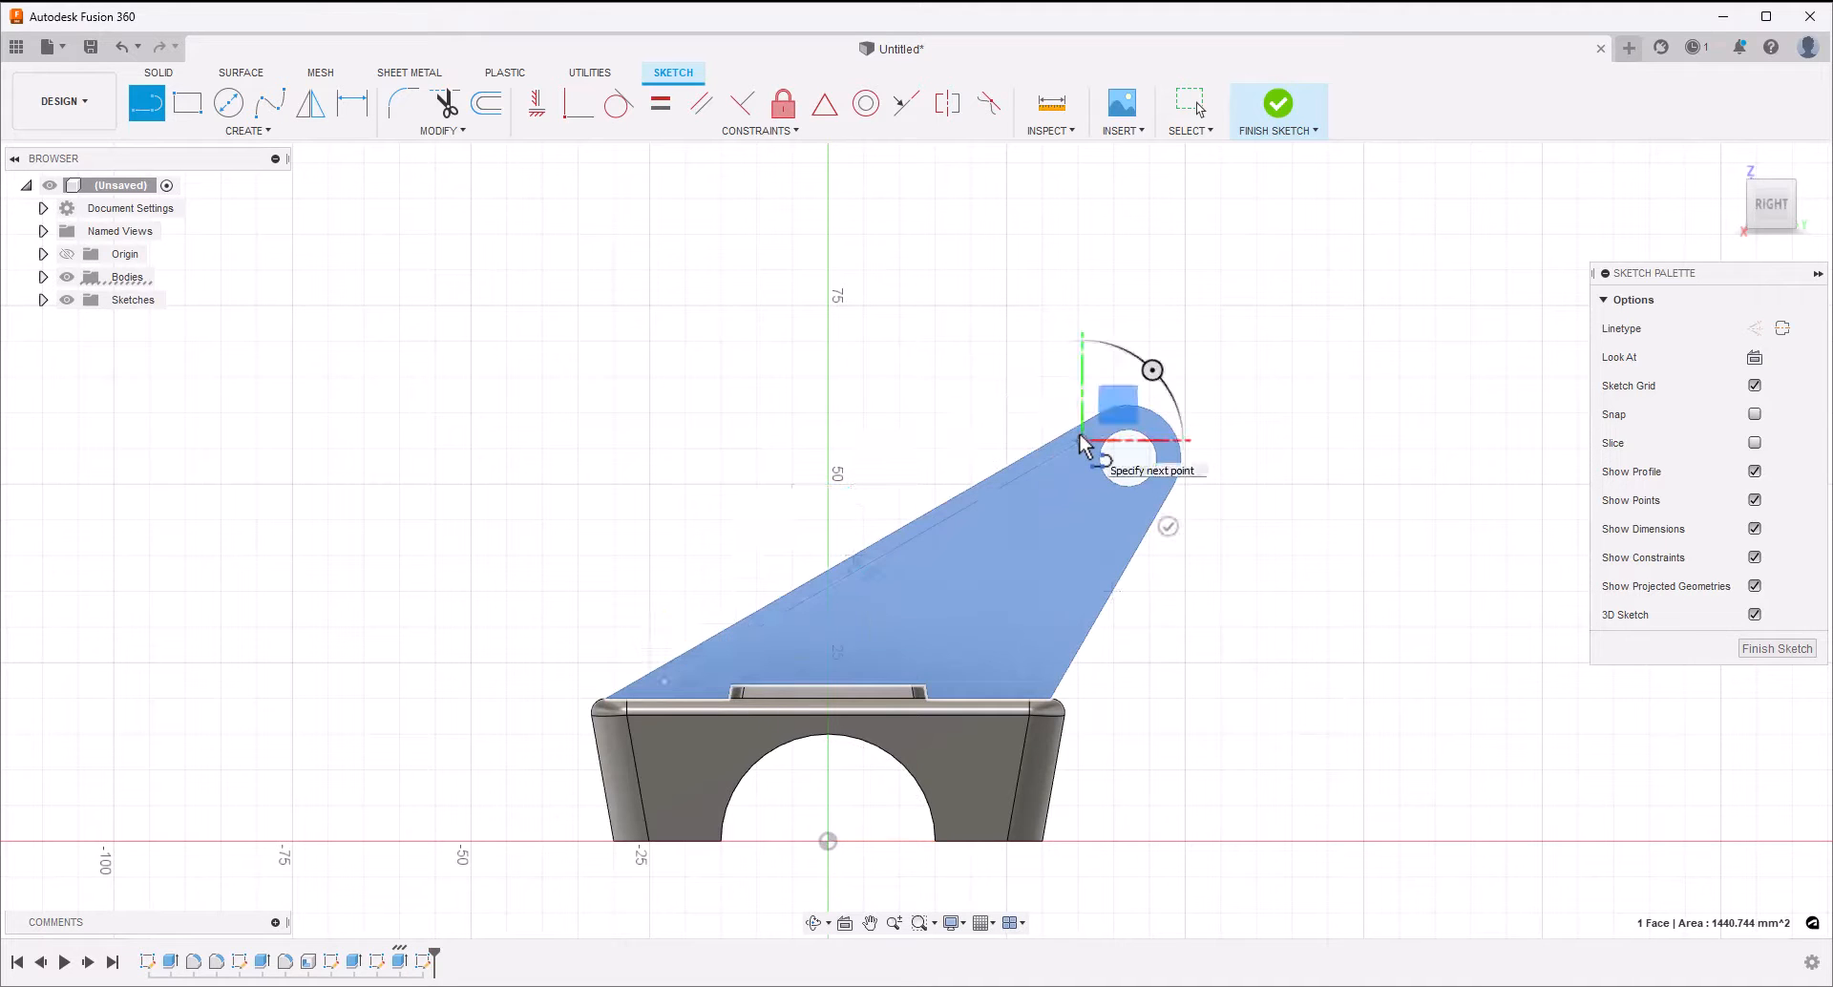
key("Escape")
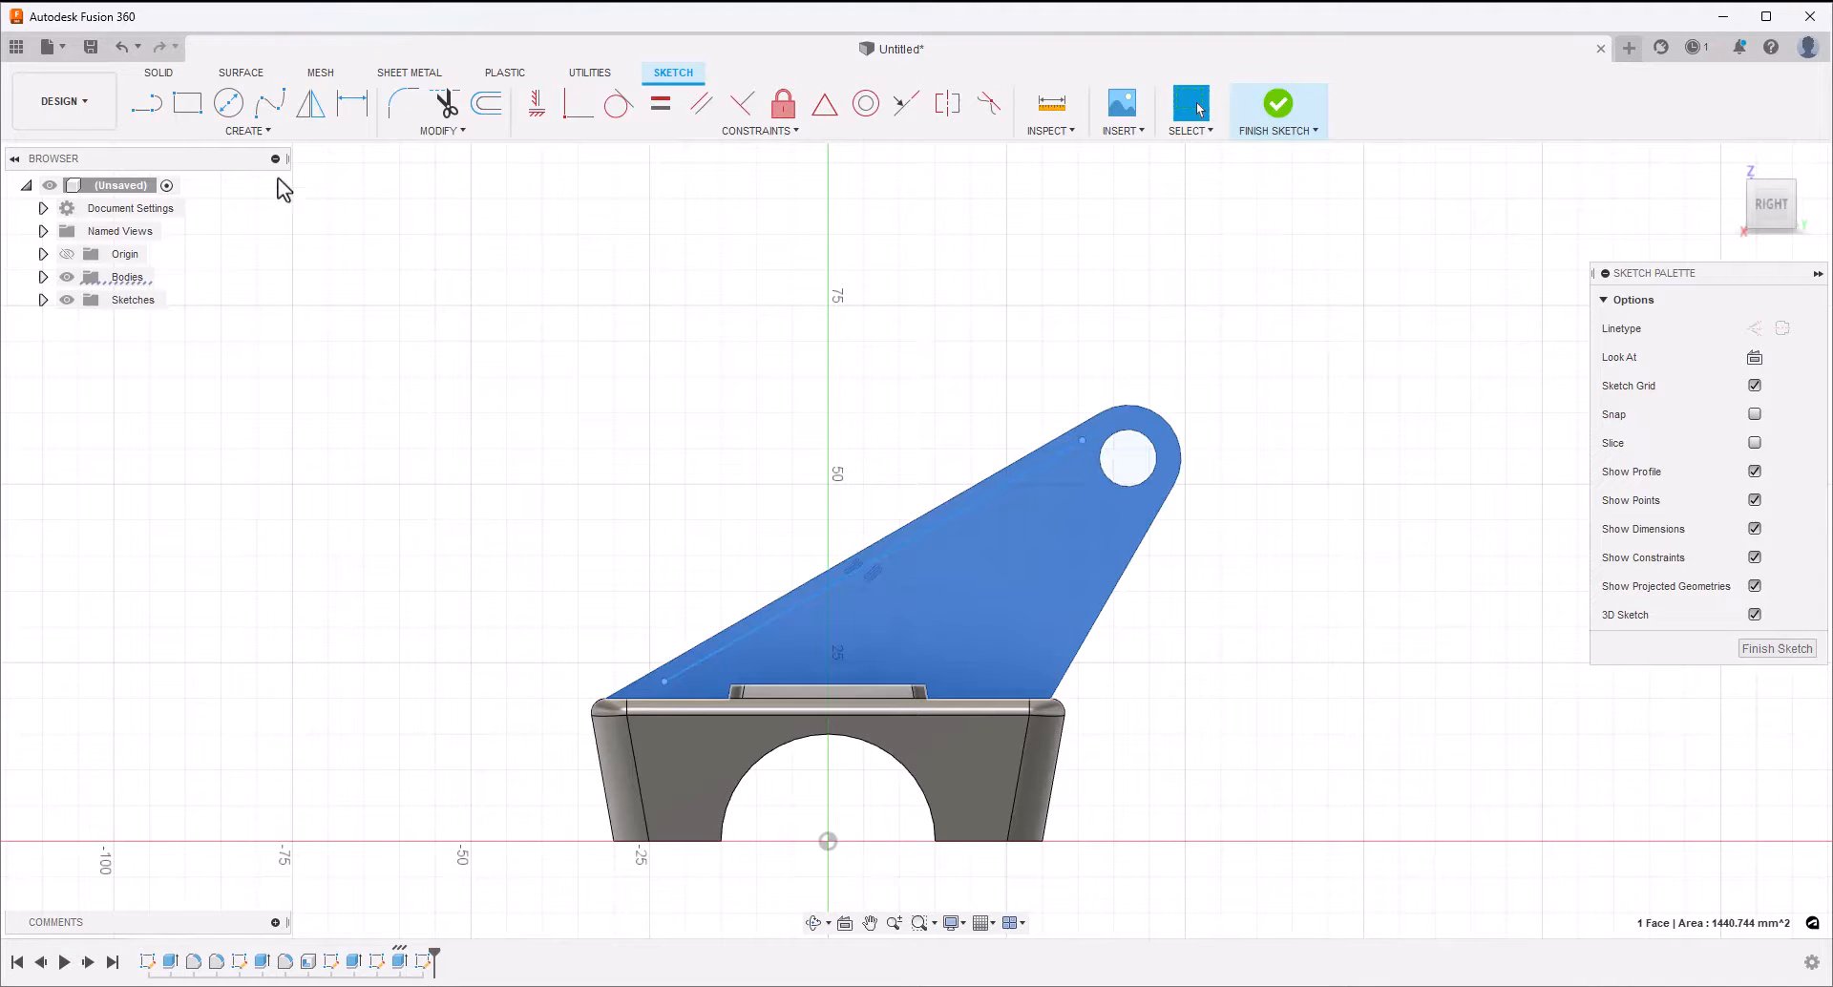
Draw a line about 29 mm long just inside the arm's shorter sloping edge, and make it parallel to that edge
left_click(160, 111)
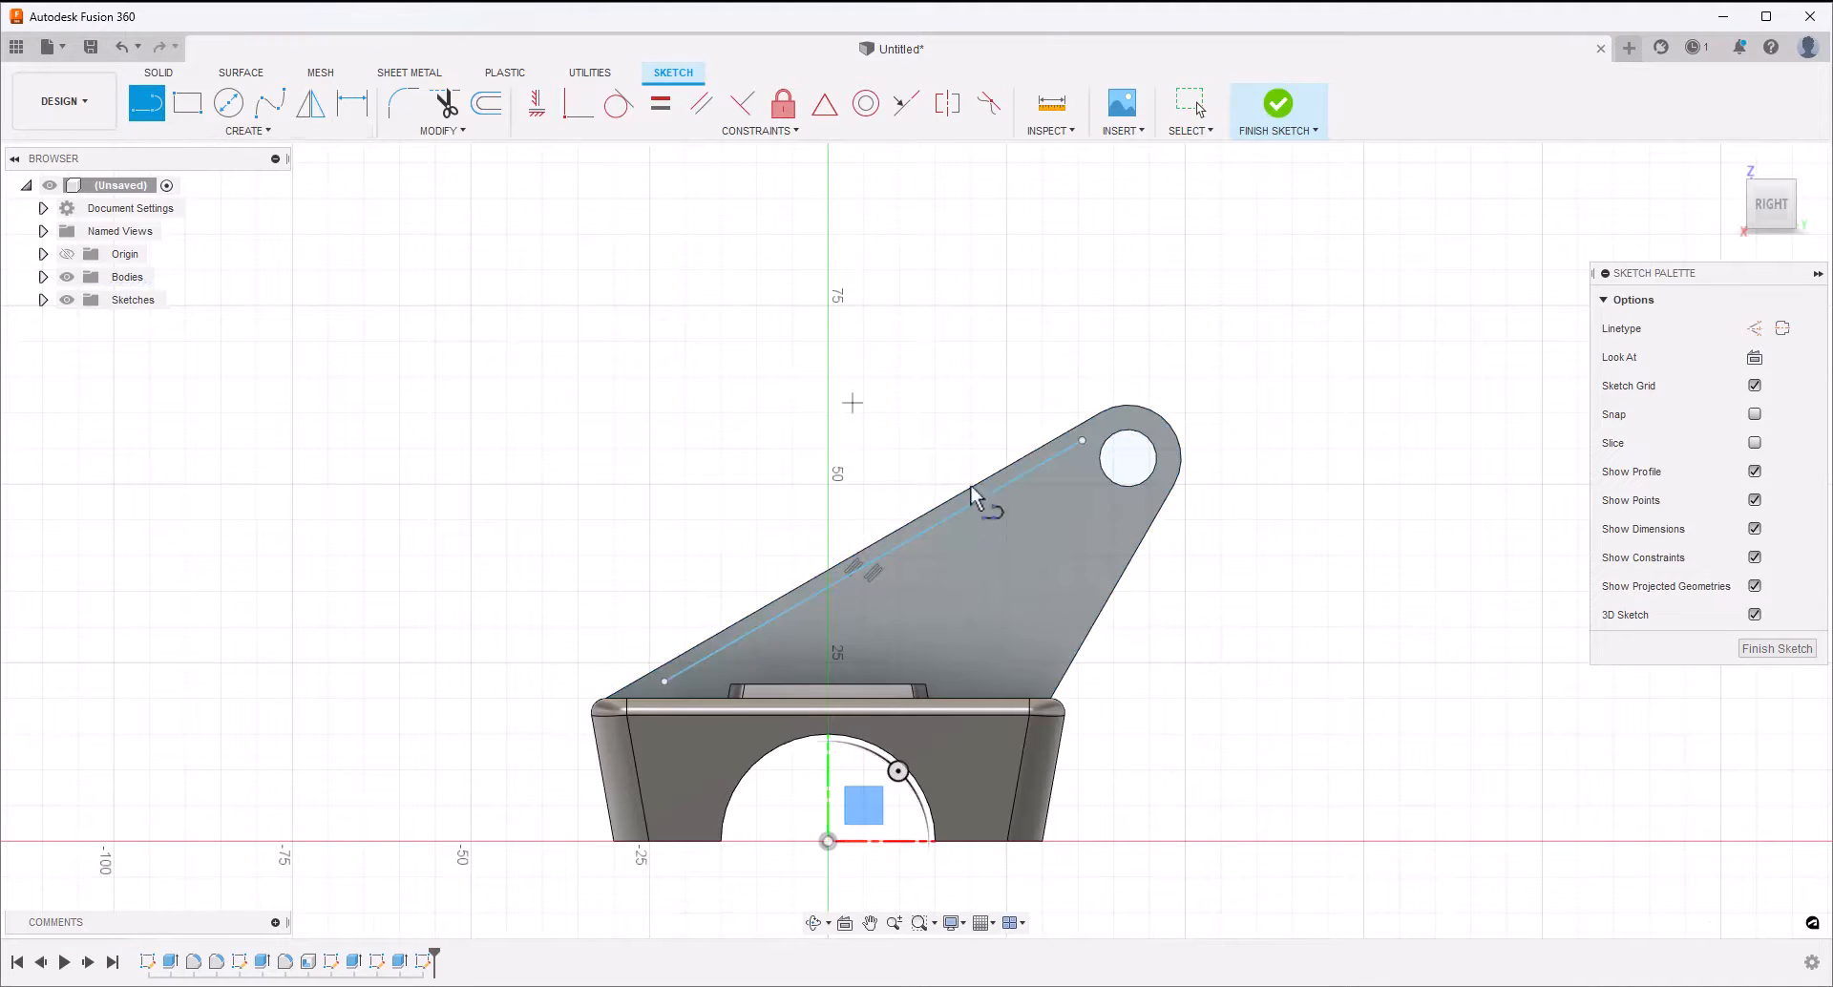
left_click(1044, 675)
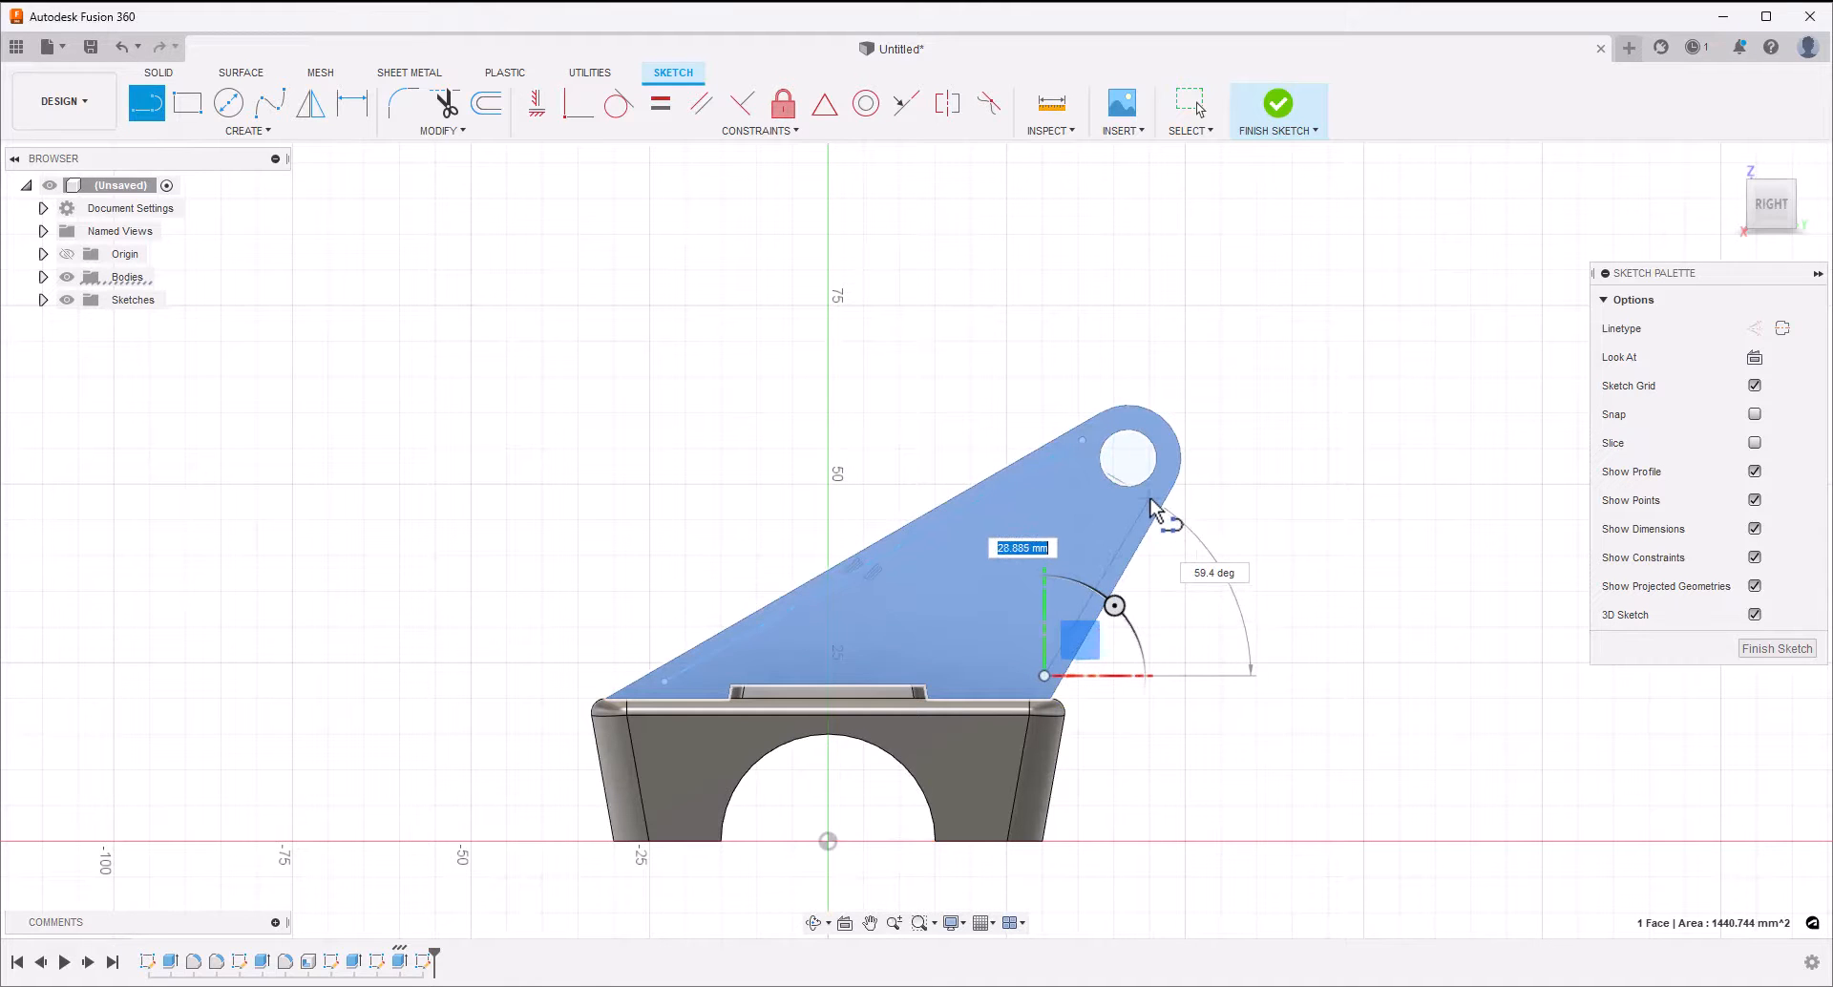
left_click(1149, 499)
key("Escape")
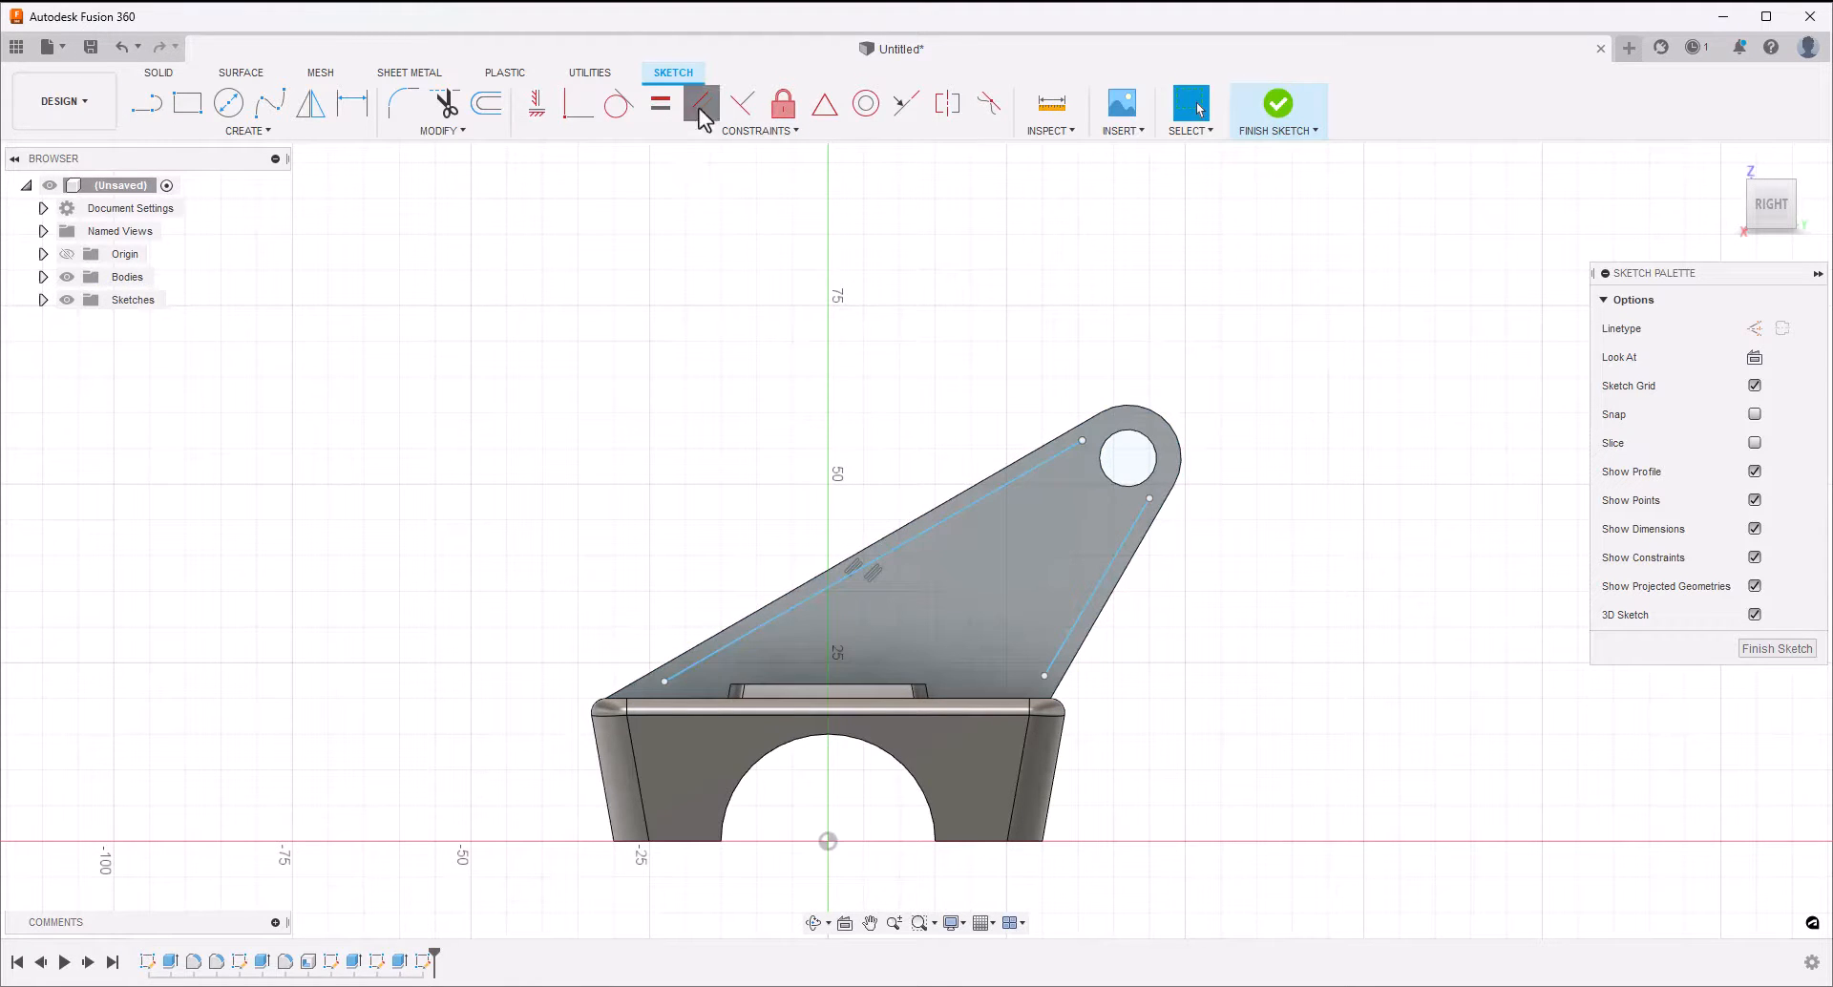
left_click(699, 107)
left_click(1105, 607)
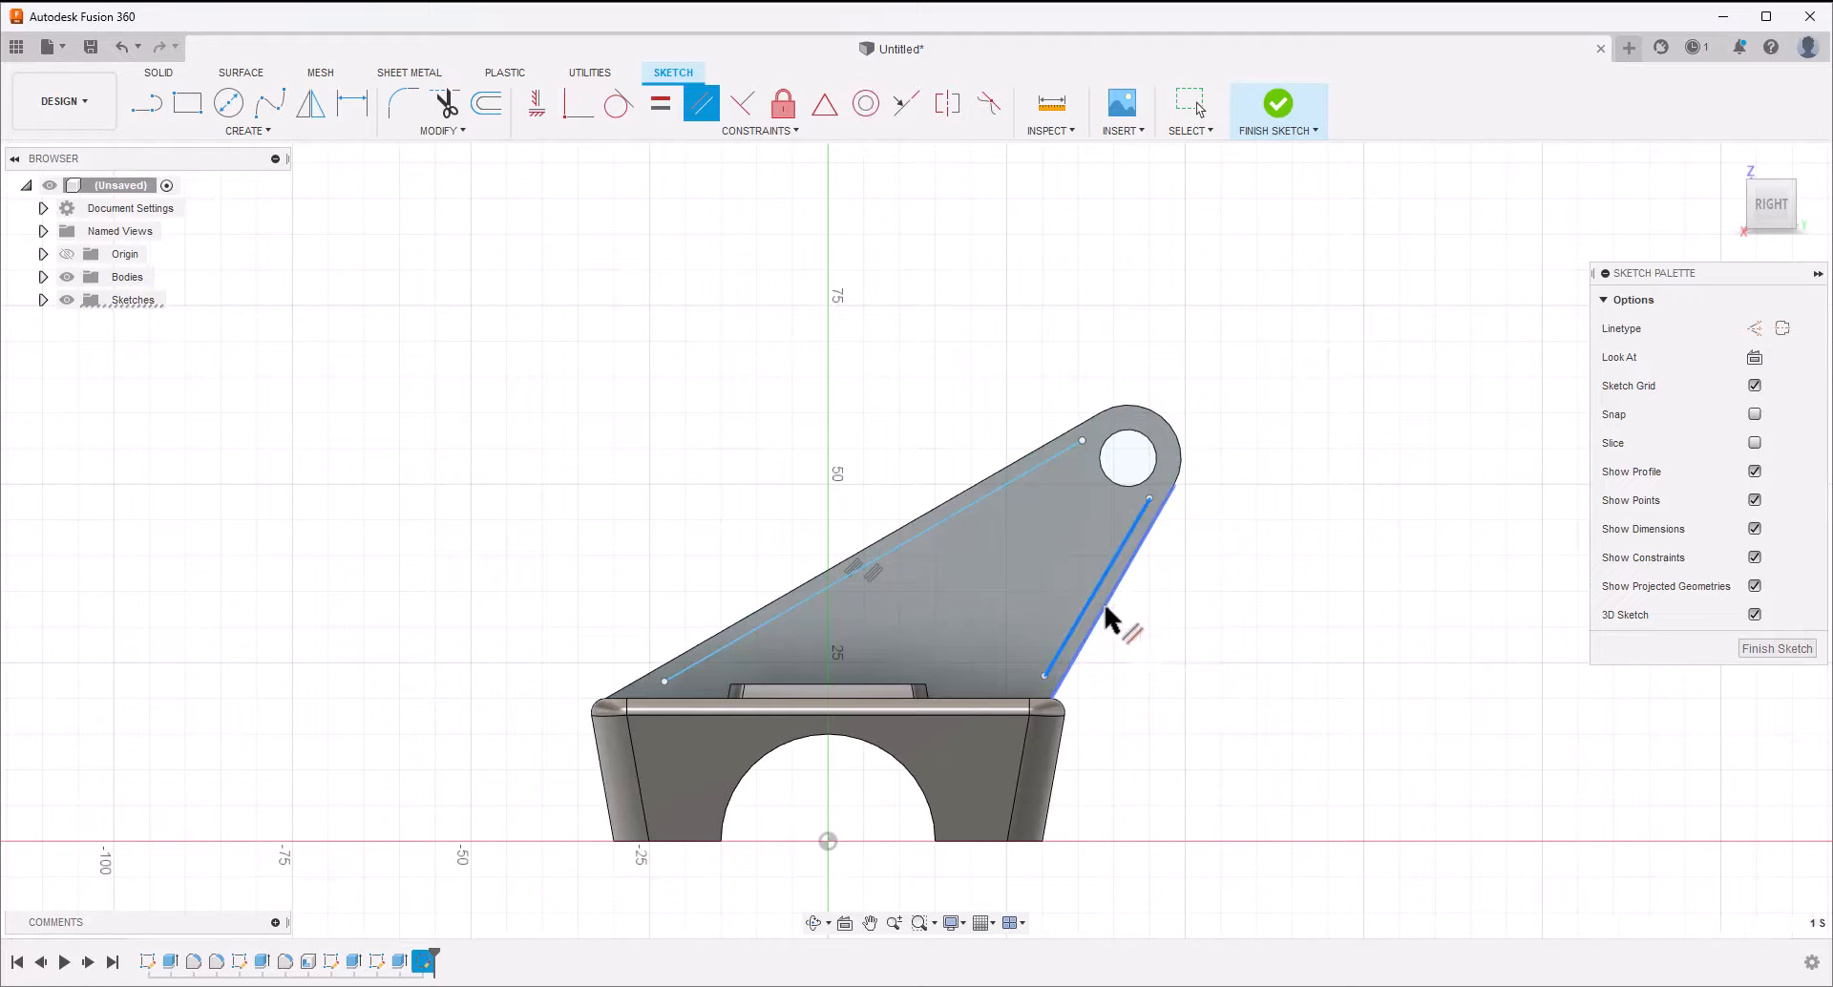
left_click(1099, 609)
key("Escape")
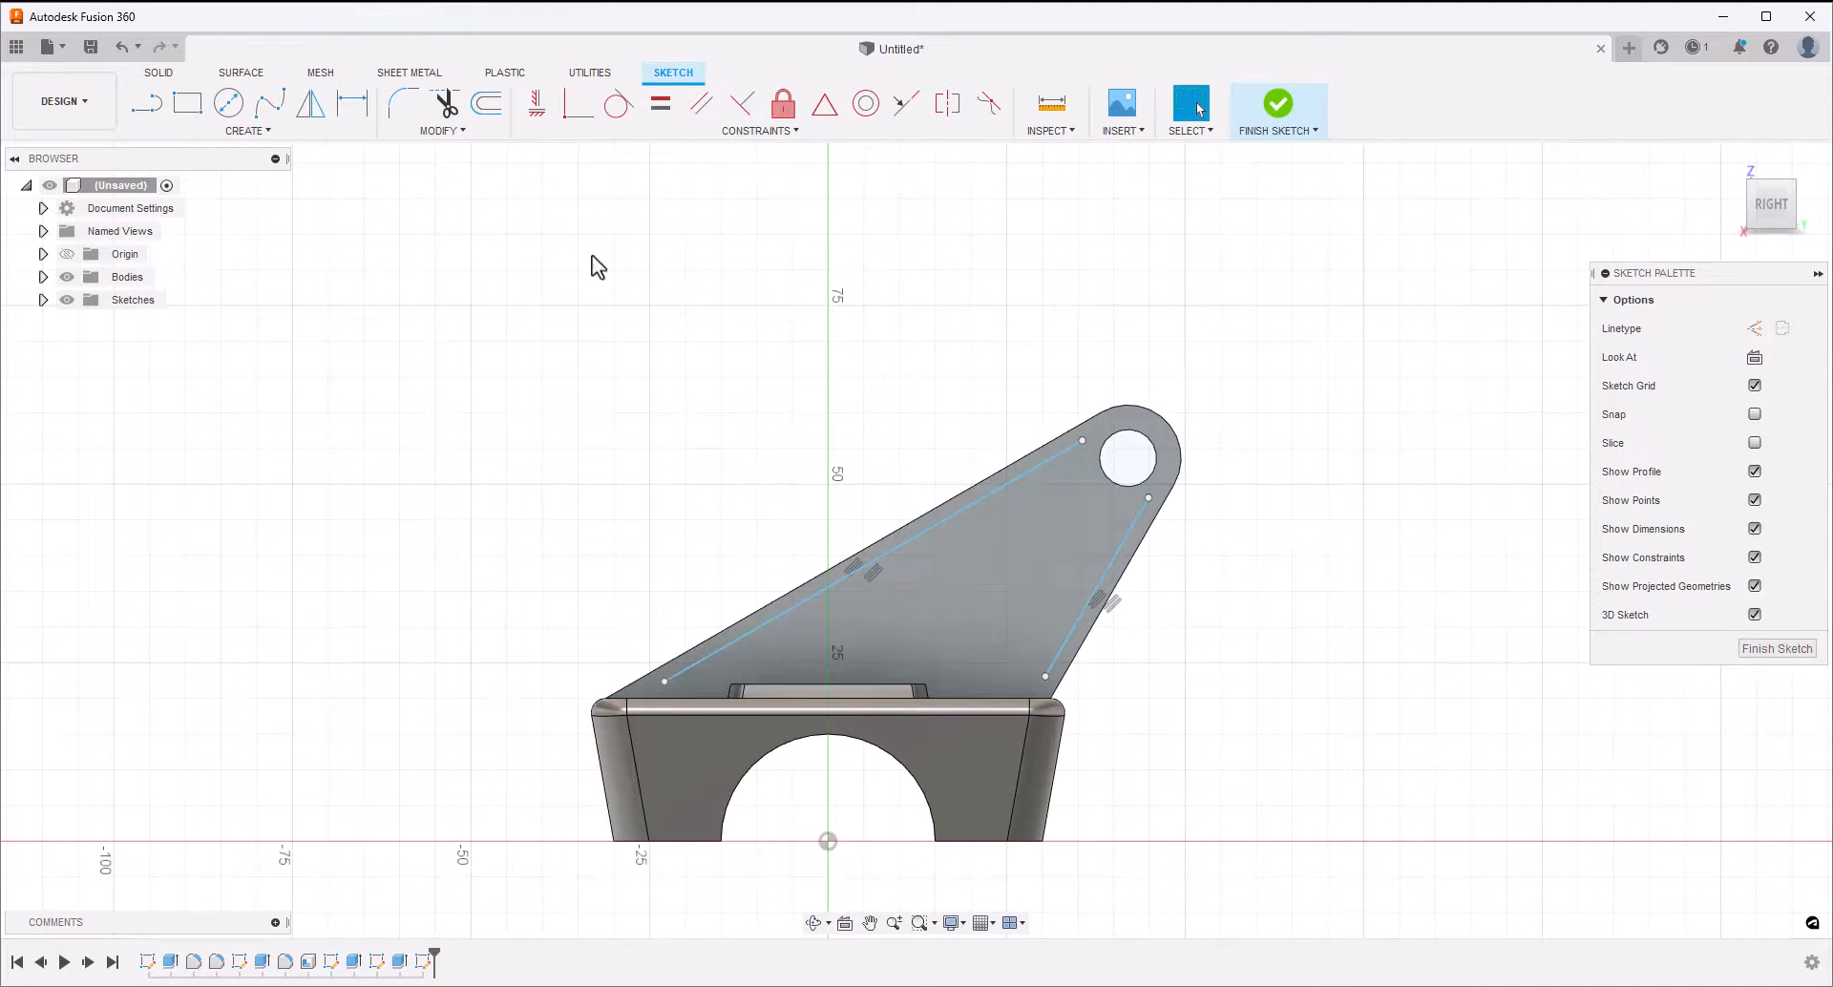
Draw a three-point arc around the tip hole, joining the upper ends of the two inset lines
left_click(275, 129)
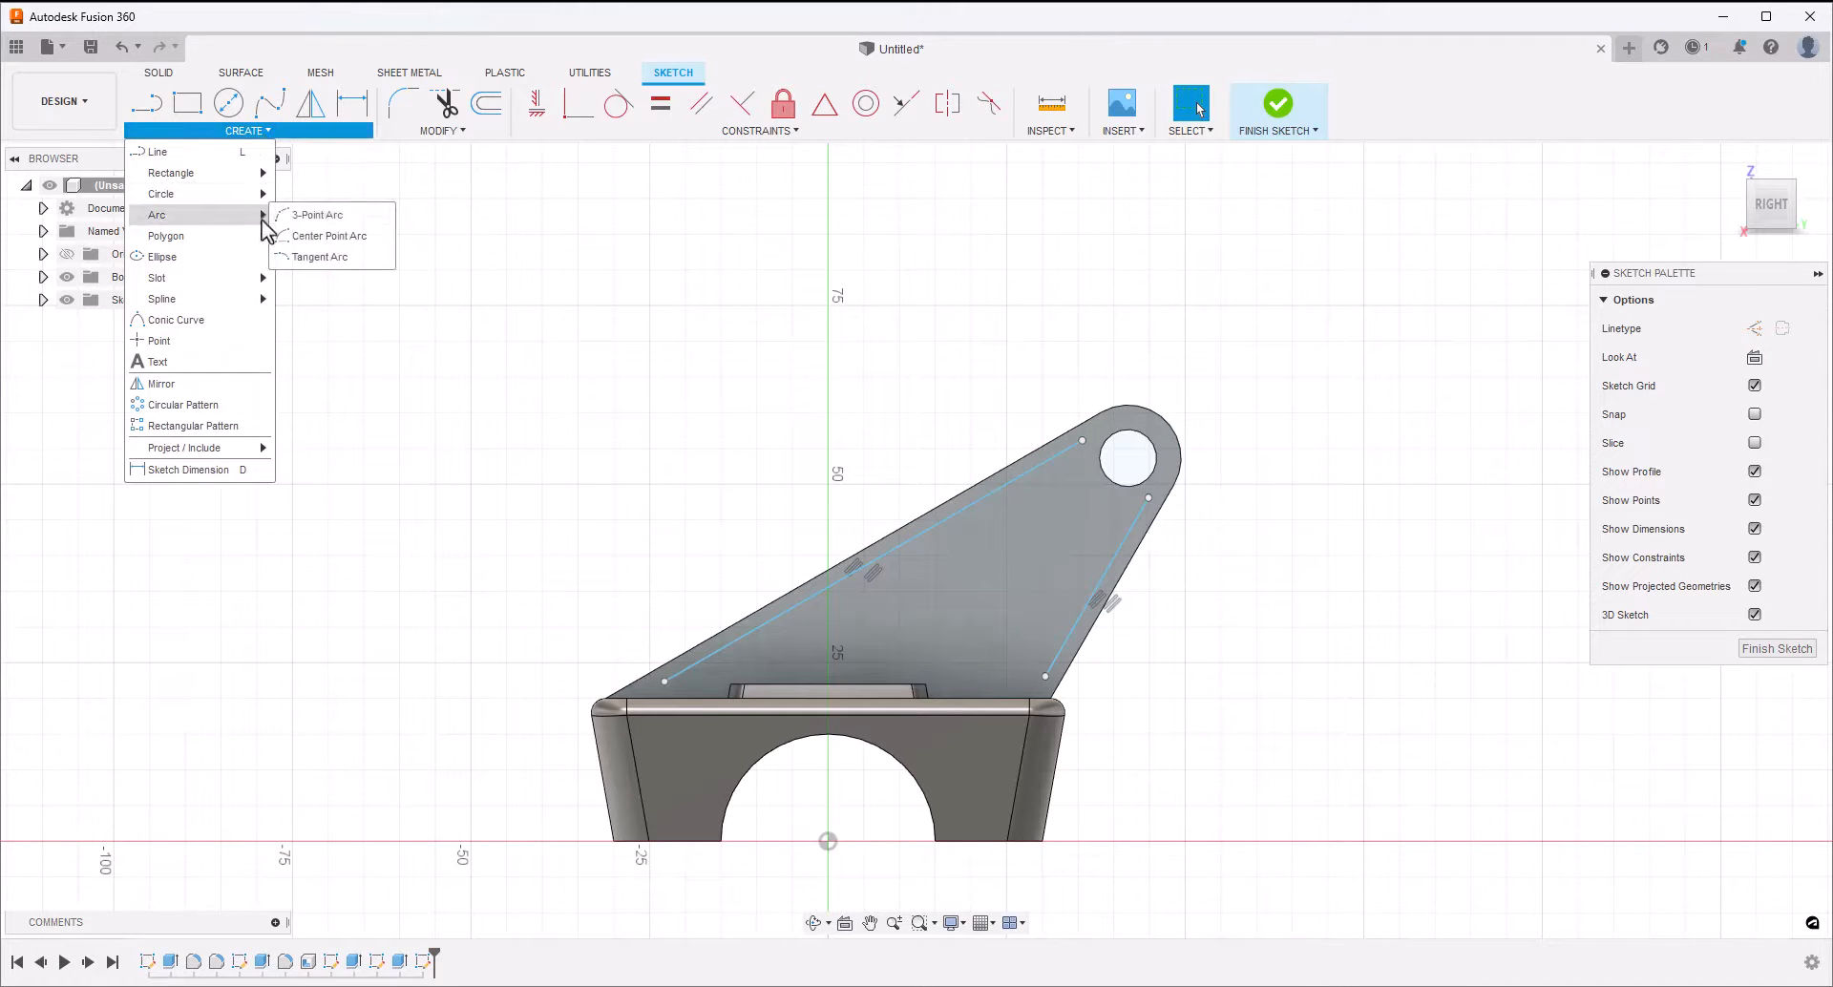
left_click(311, 215)
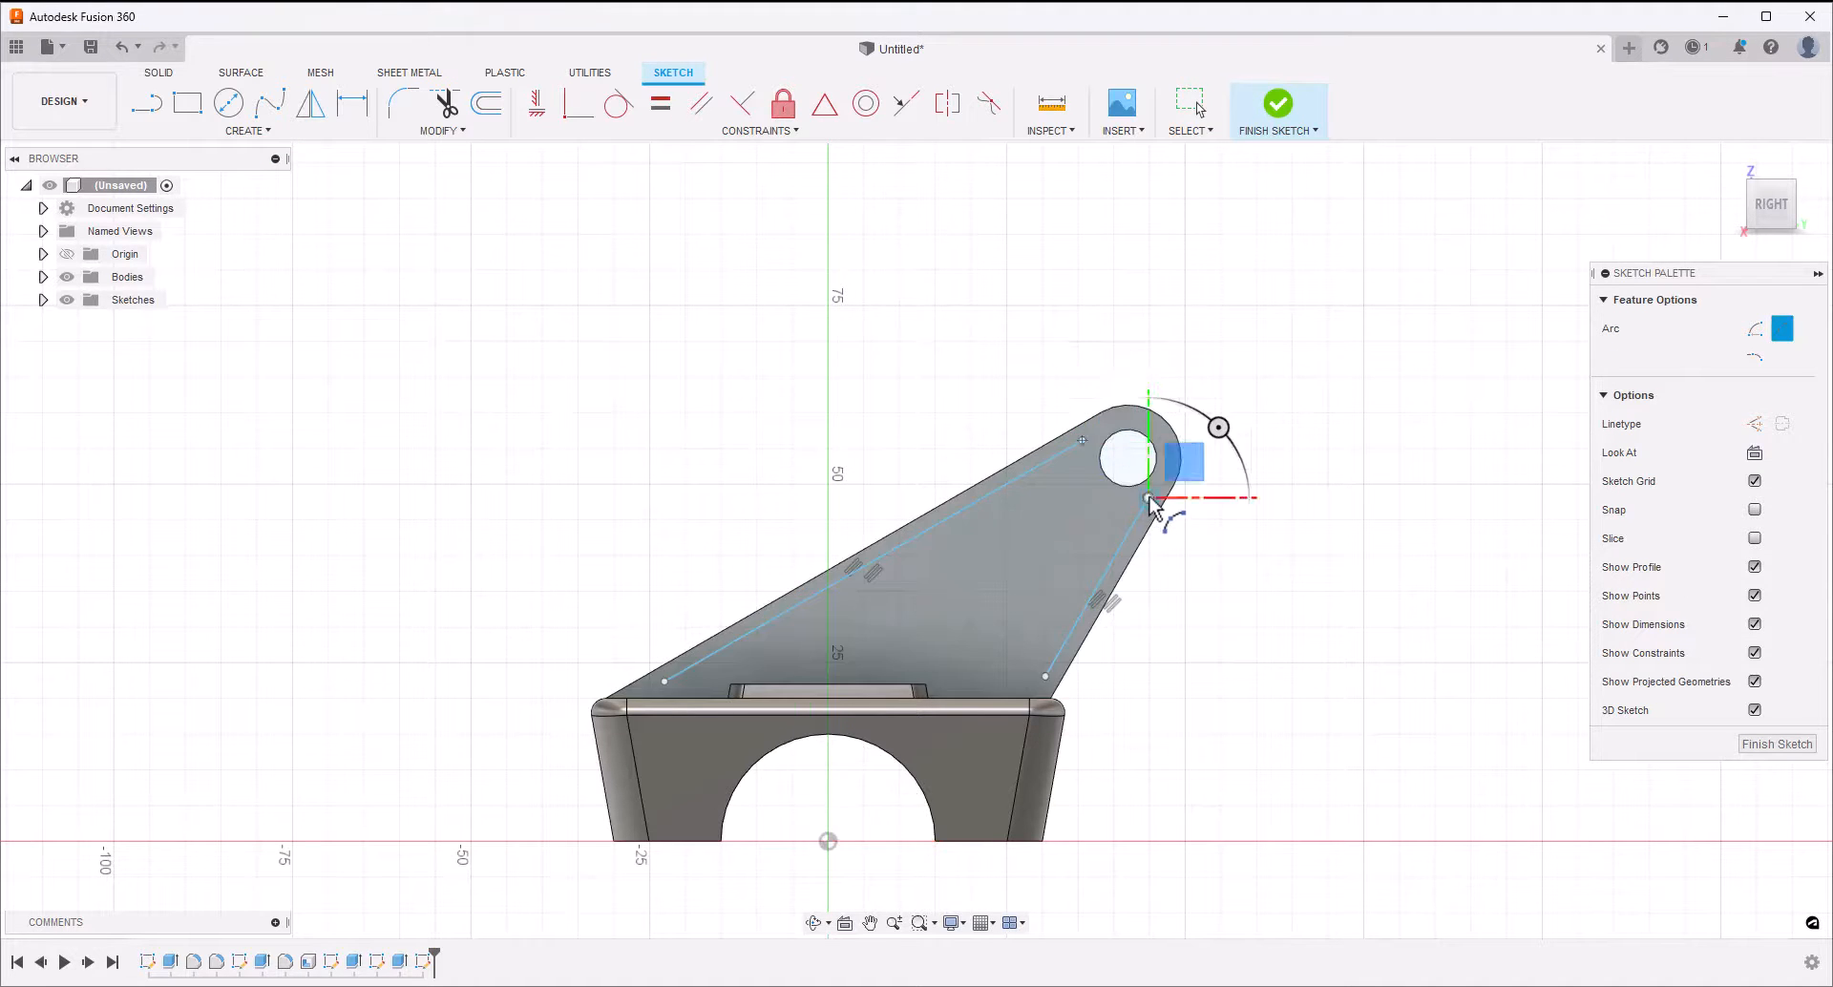
left_click(1159, 441)
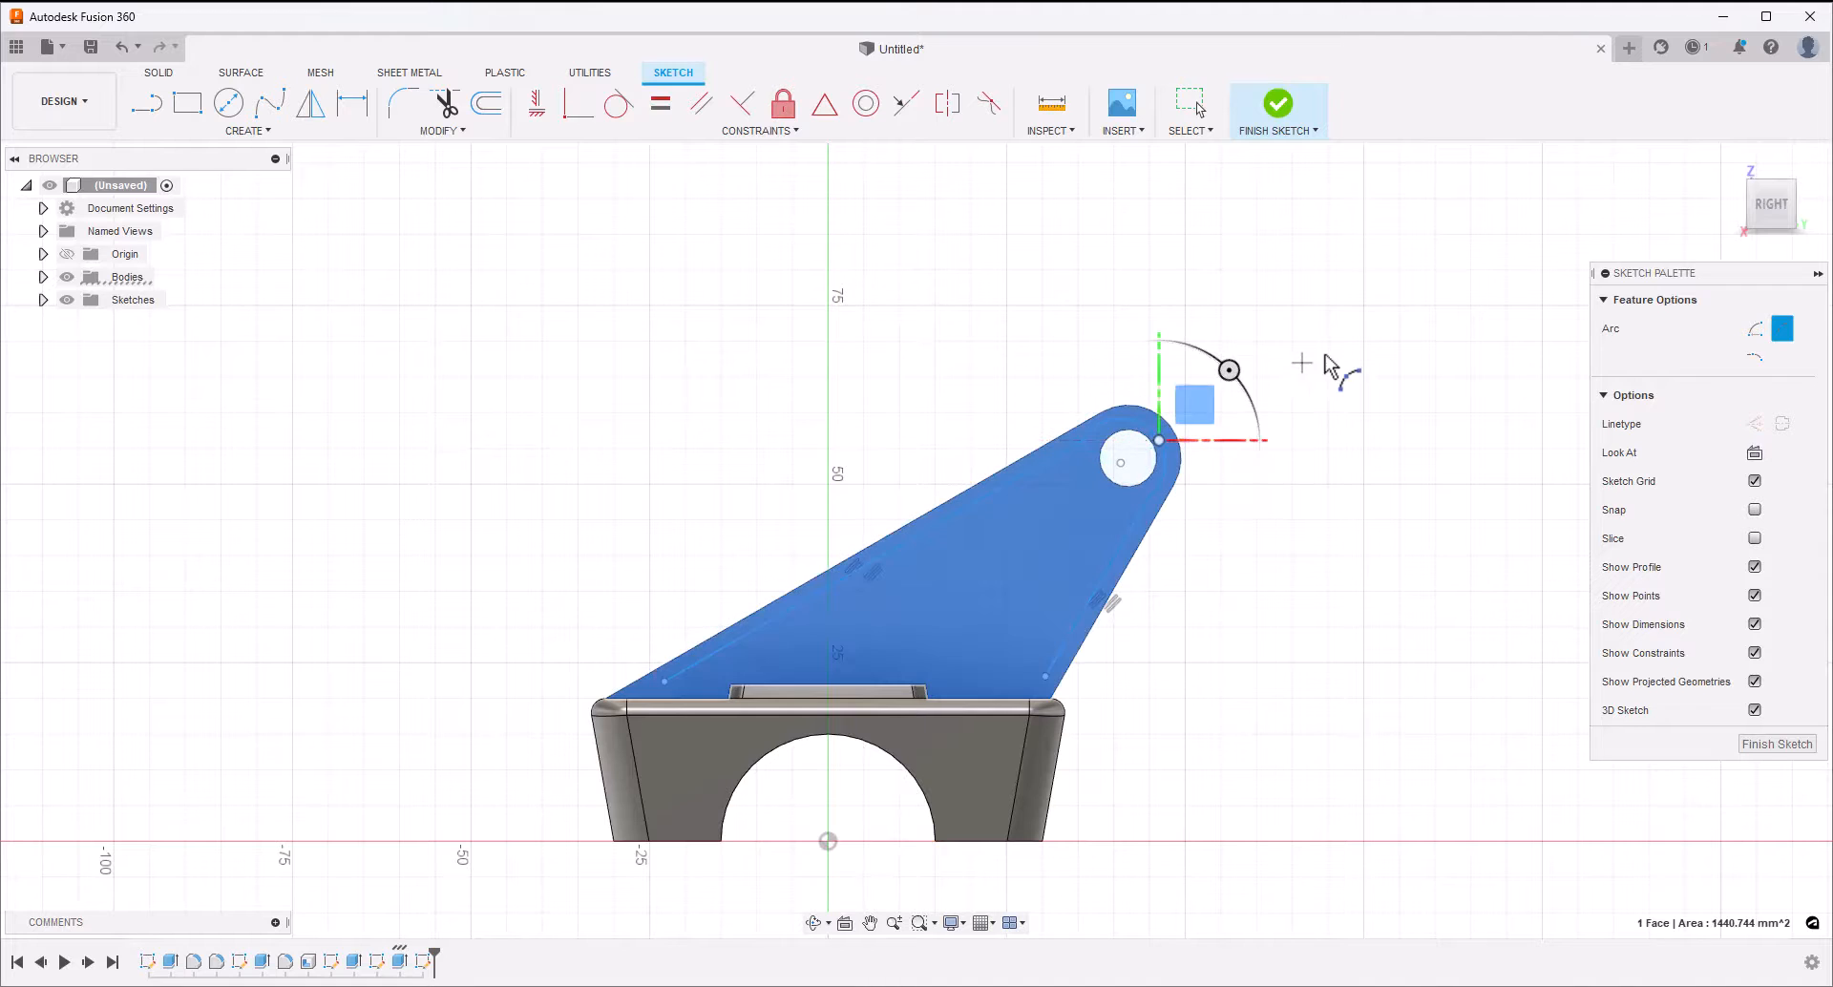
key("Escape")
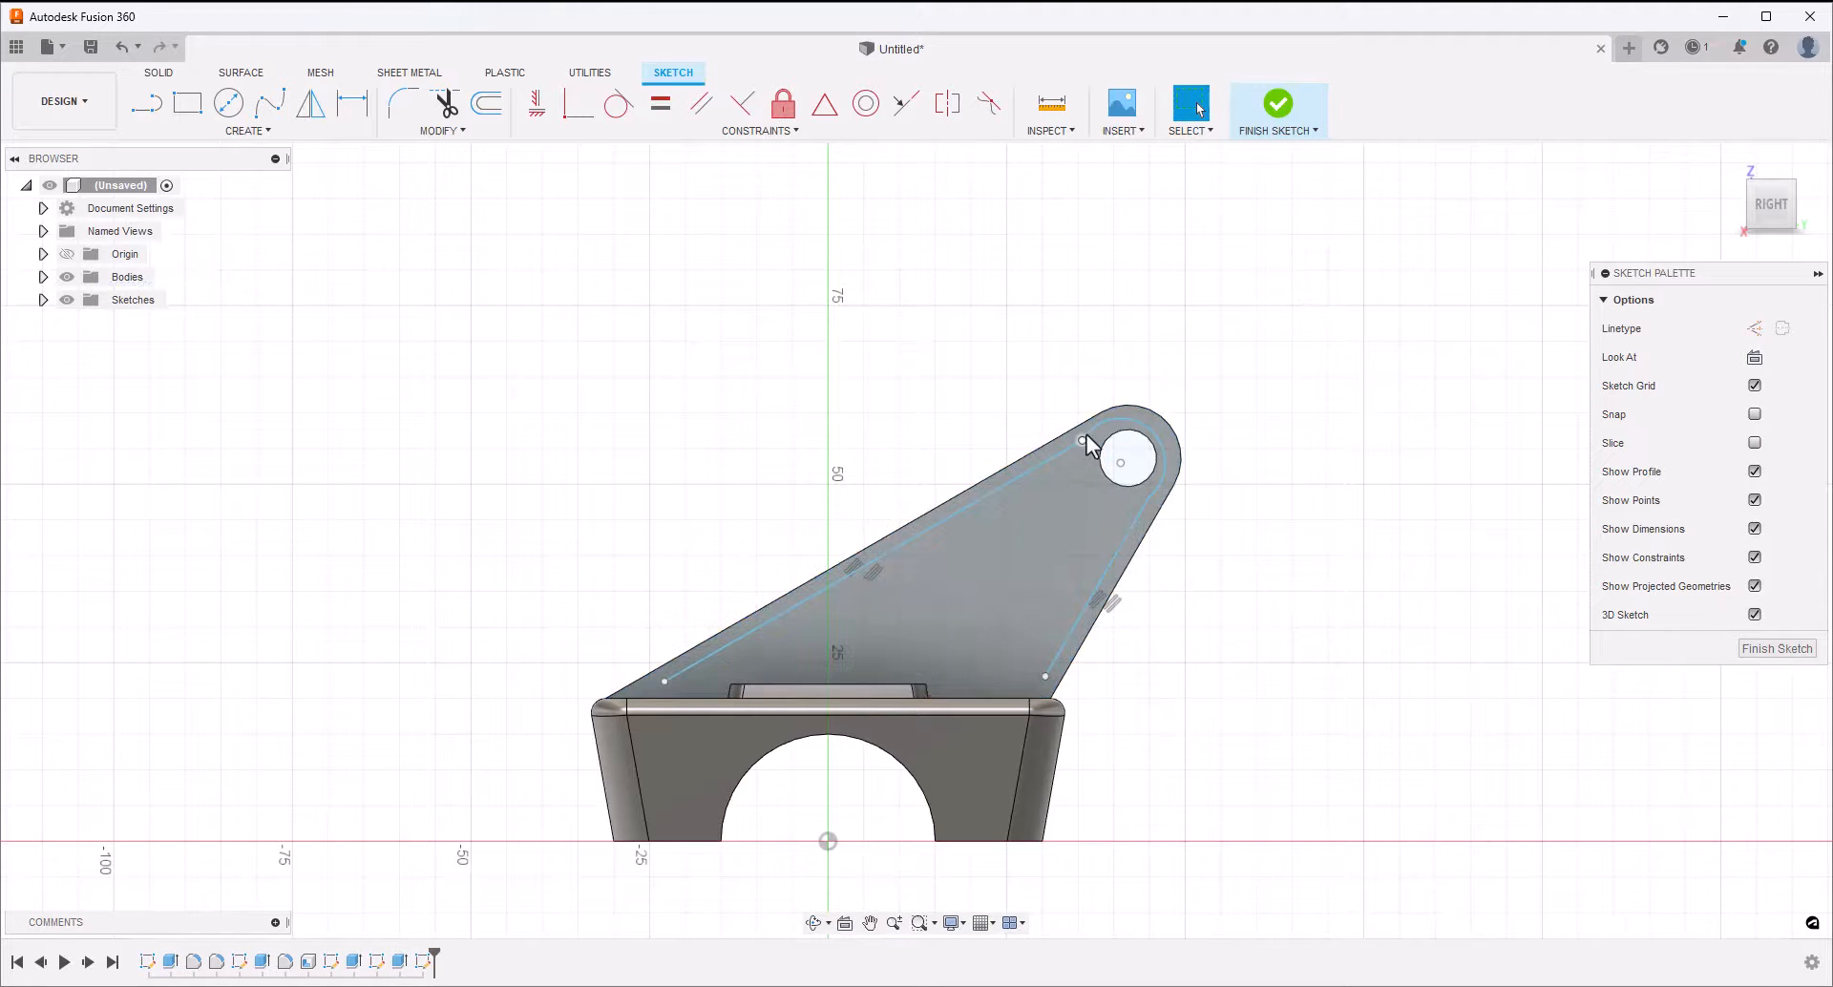
Make the arc tangent to both the long and the short inset lines
left_click(1094, 426)
left_click(1045, 465, "shift")
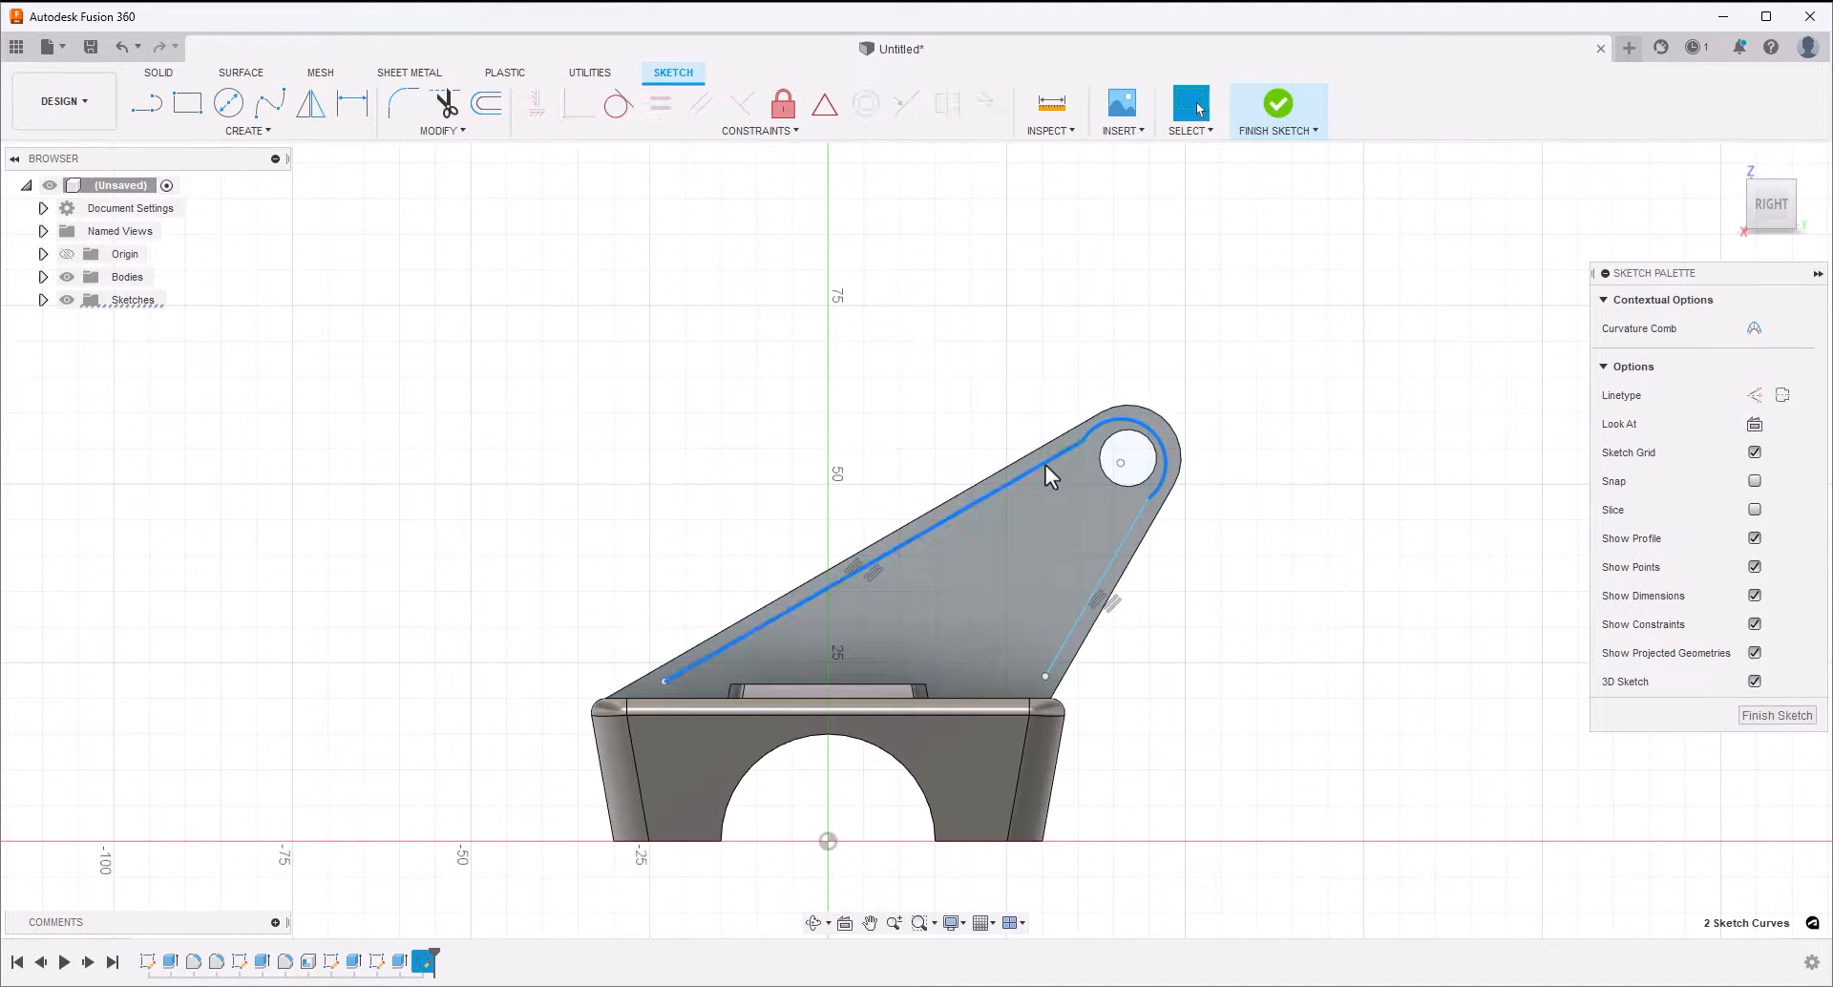
left_click(618, 103)
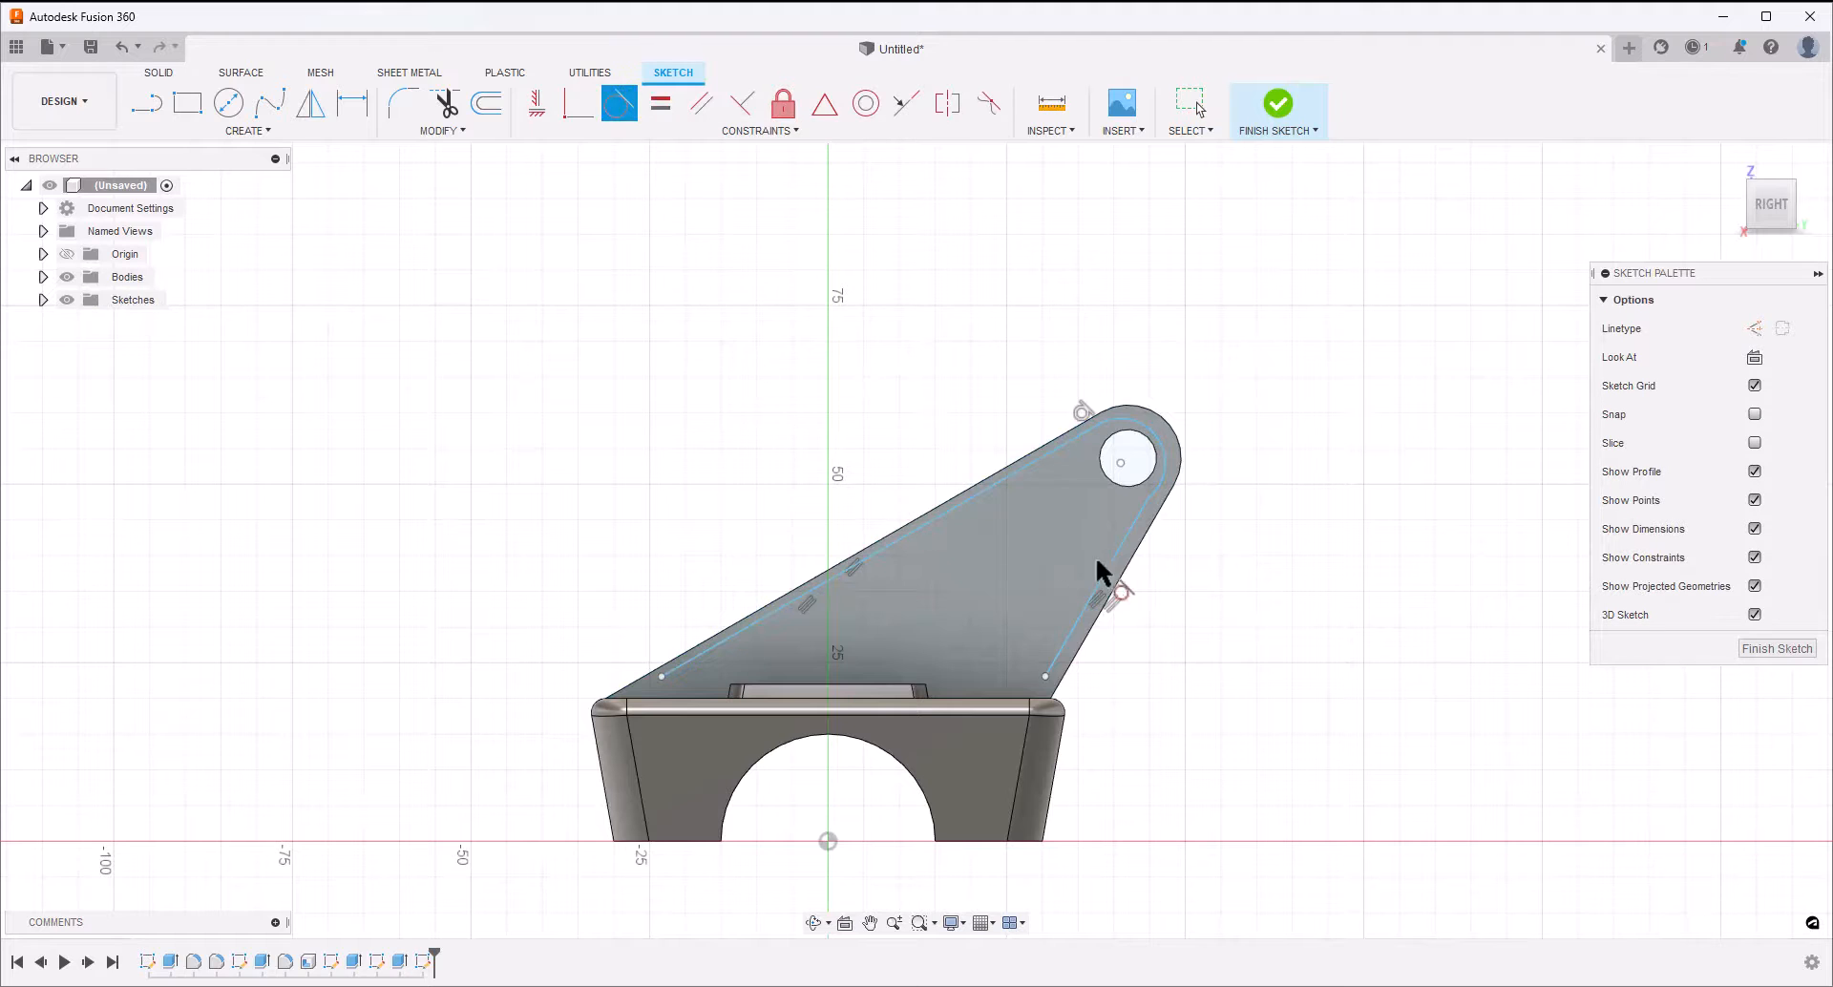
left_click(1136, 539)
left_click(1164, 503)
key("Escape")
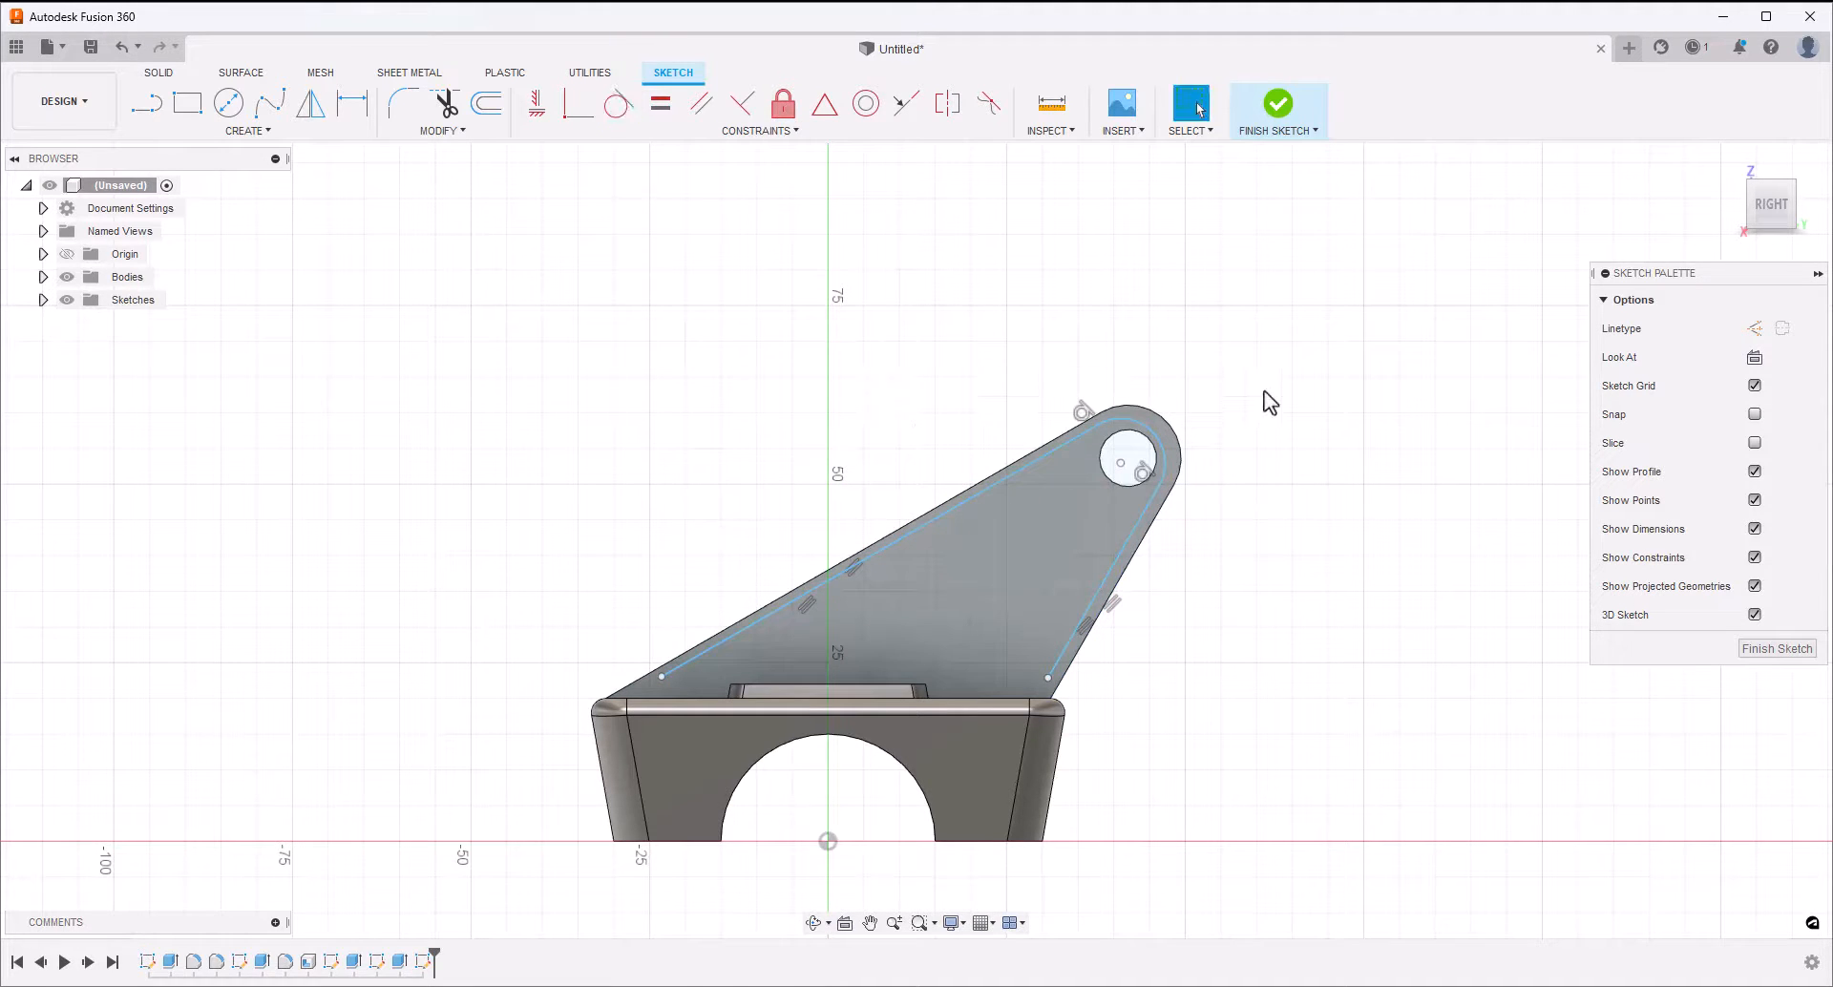
Reshape the tip arc to a radius of about 5.9 mm and pull the long inset line's lower end toward the block's top edge
left_click(1160, 445)
left_click_drag(1161, 432, 1161, 432)
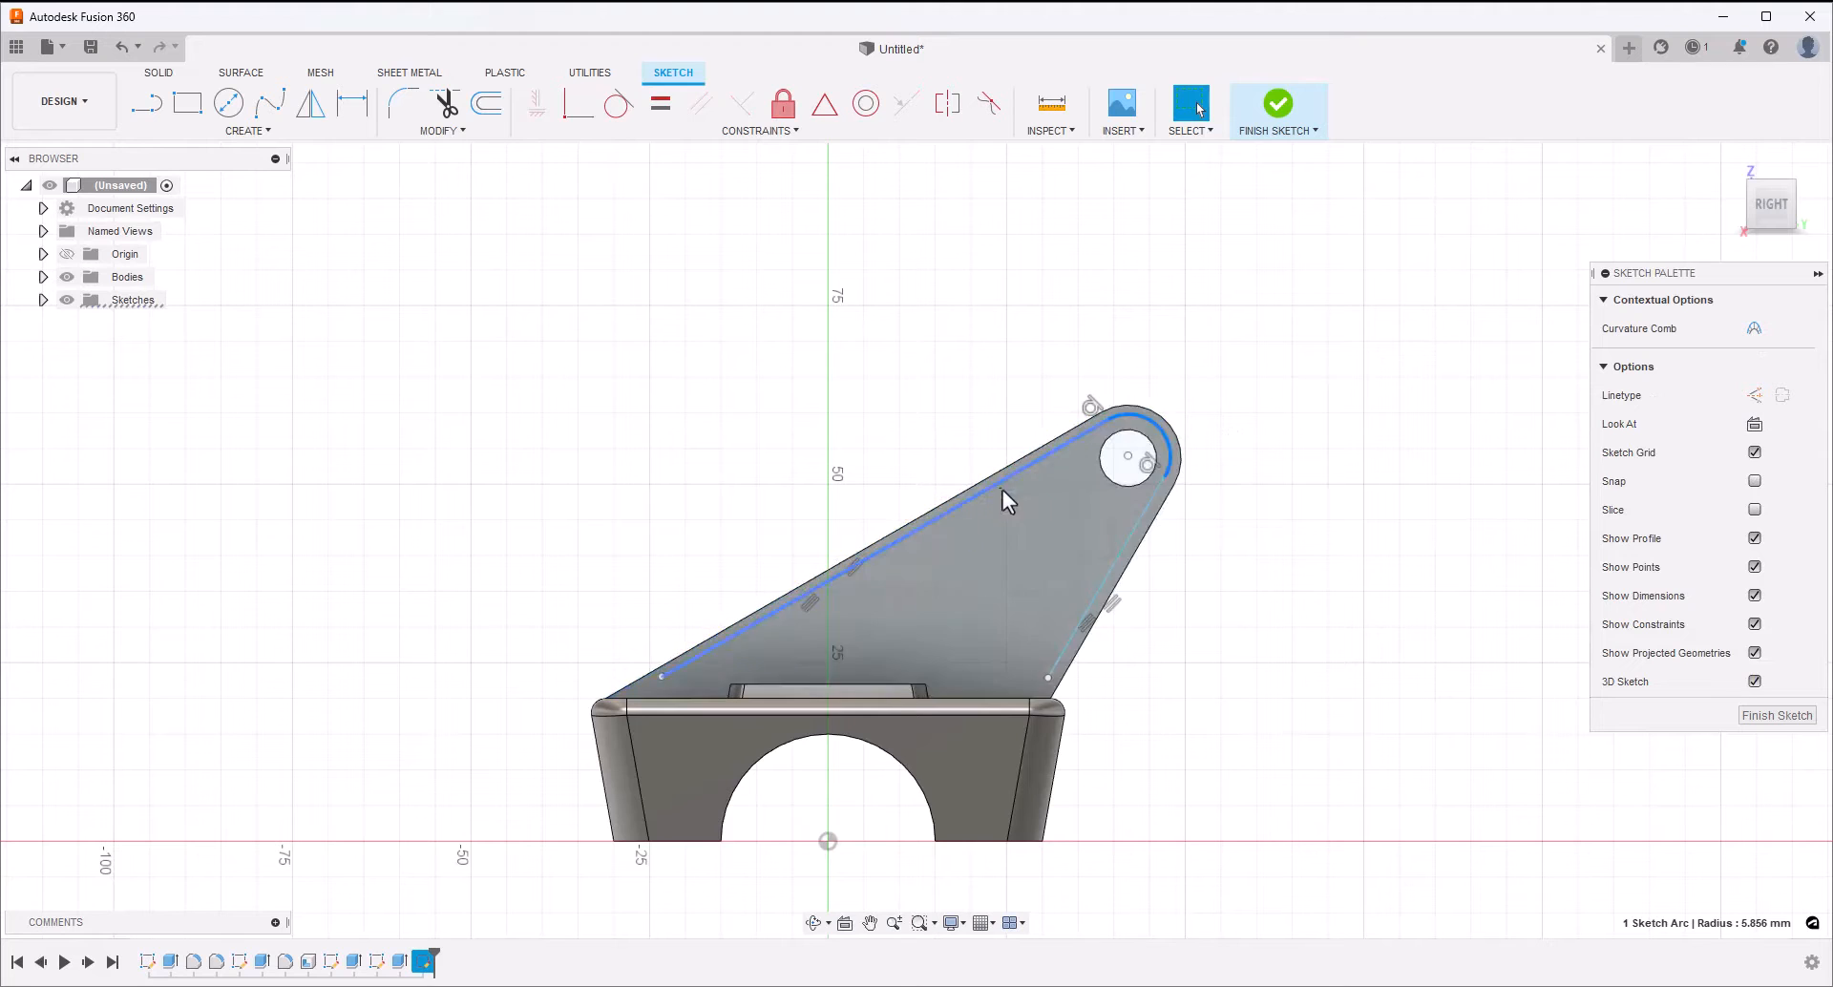
left_click(867, 394)
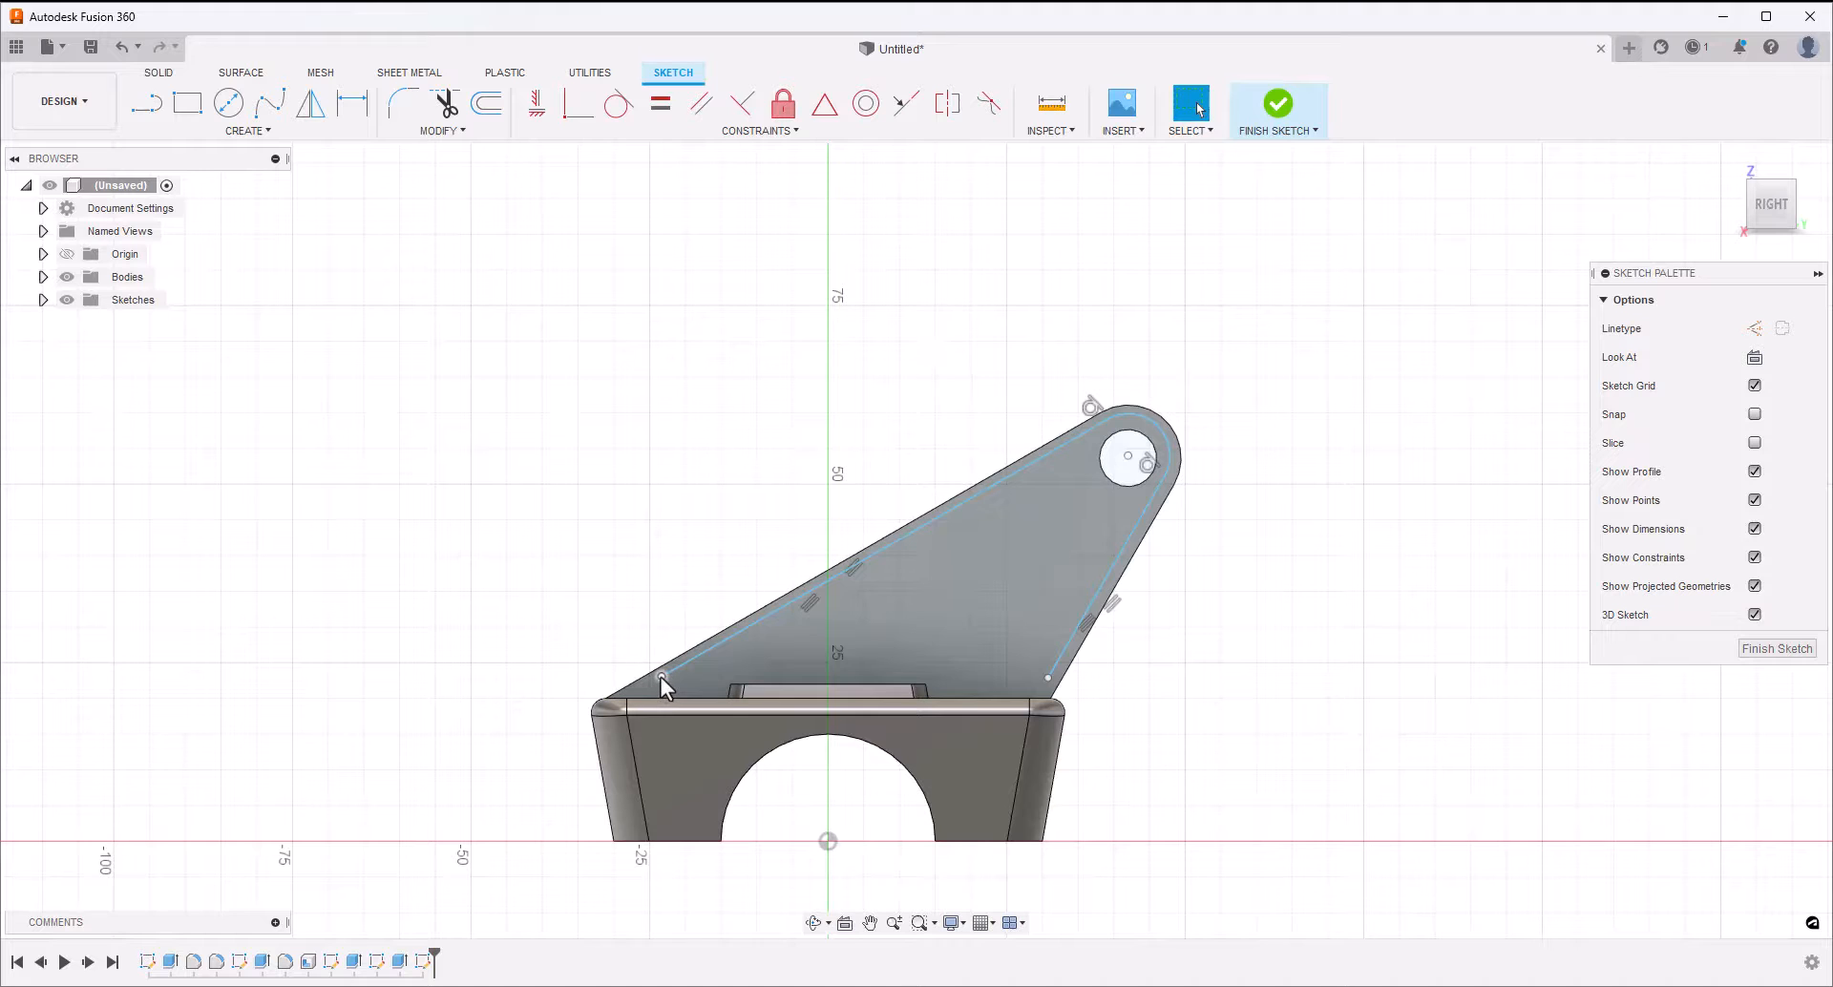
mouse_move(661, 678)
left_mouse_down()
mouse_move(627, 701)
mouse_move(650, 692)
left_mouse_up()
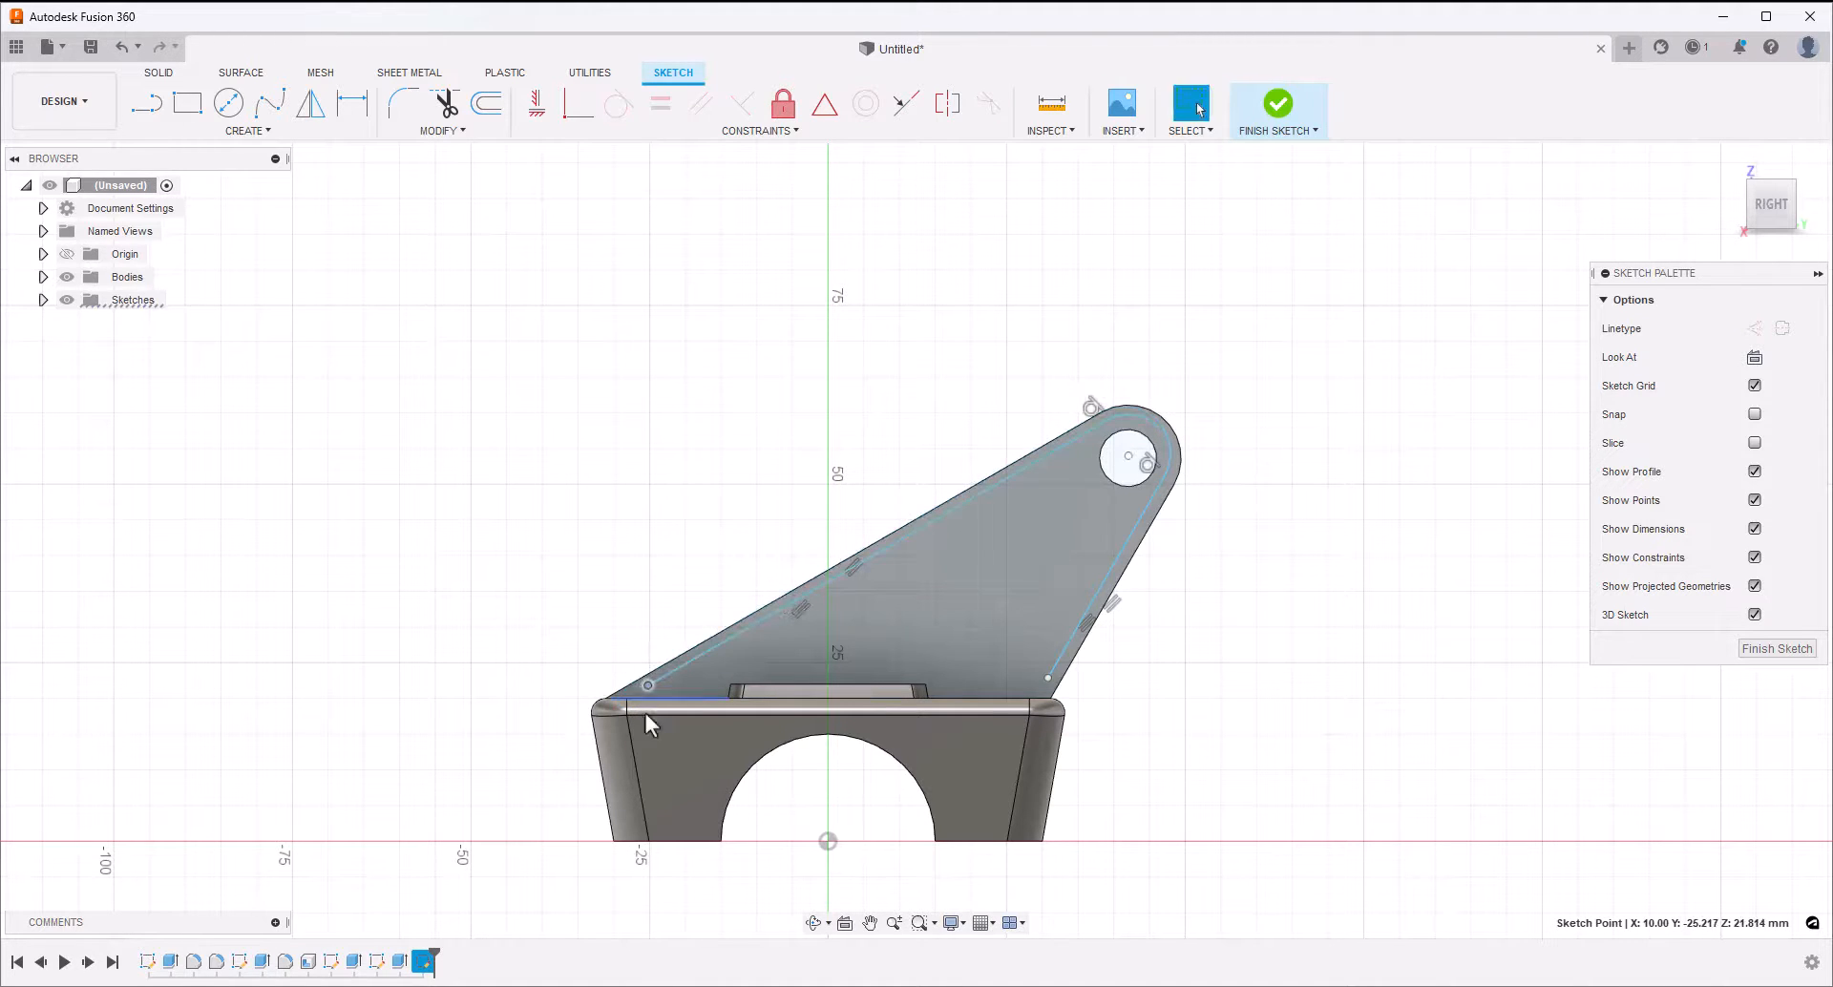
Draw a horizontal line about 71 mm long along the block's top edge, extending past both sides of the arm
left_click(143, 105)
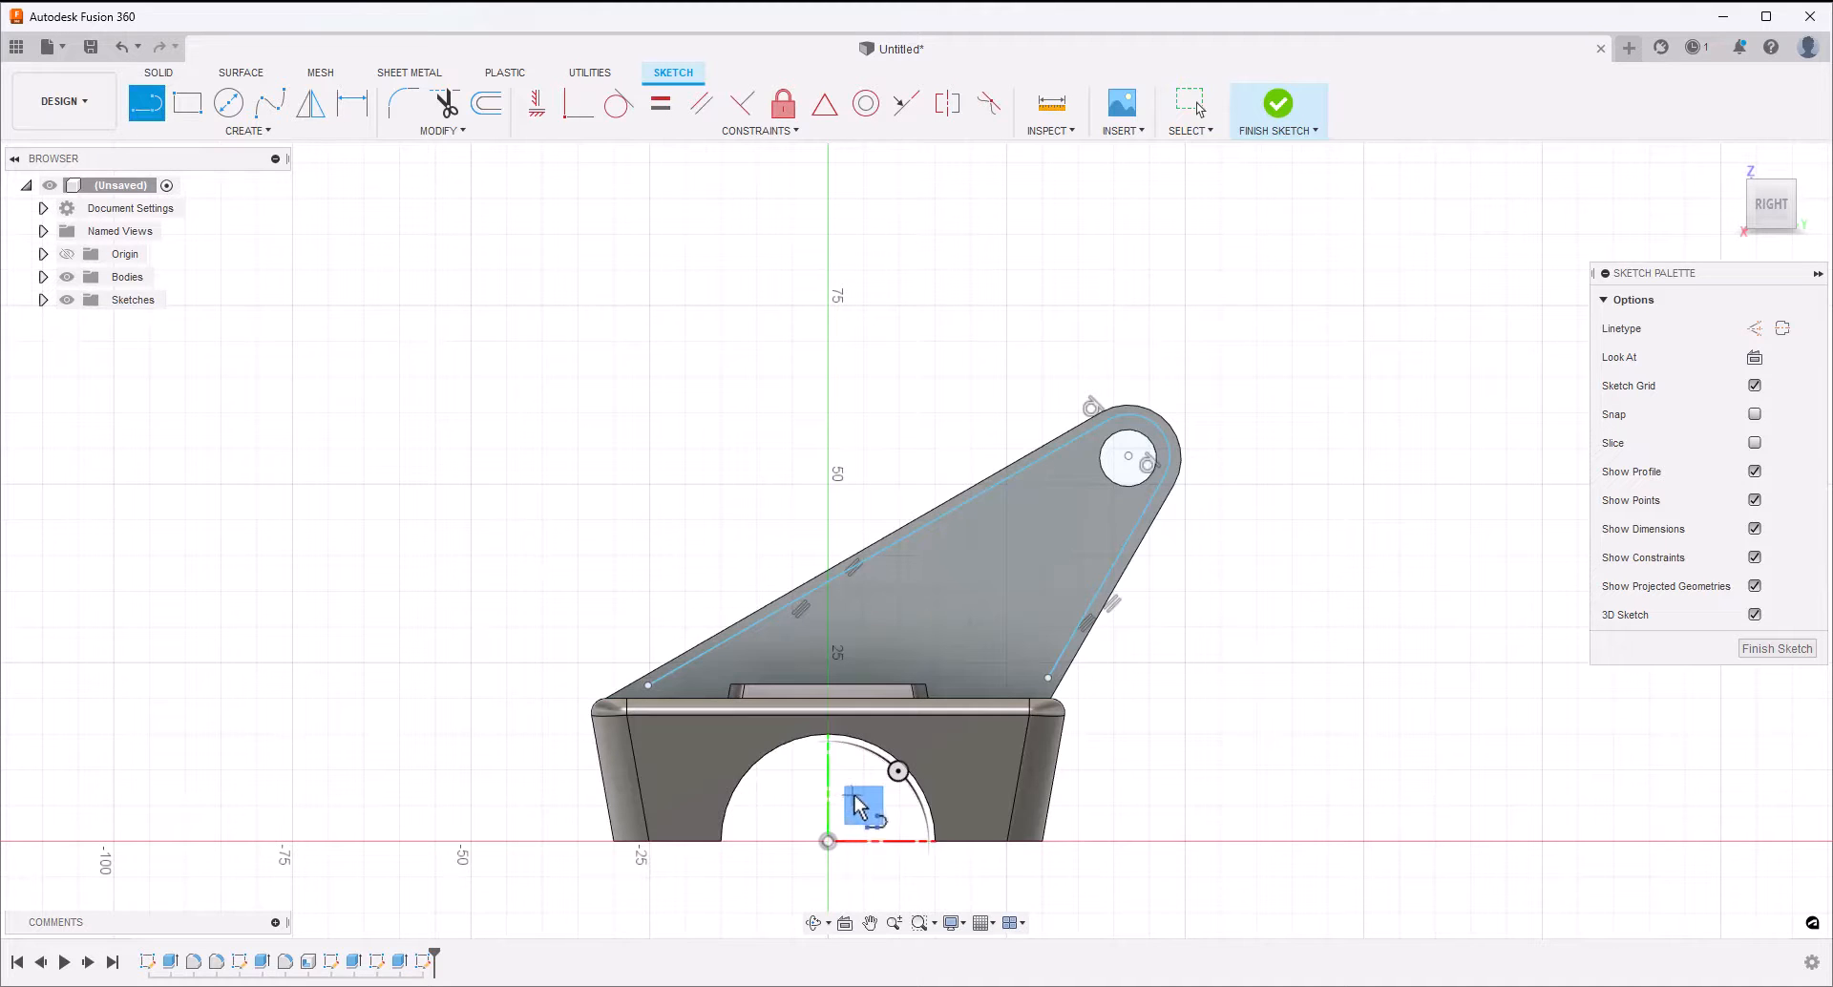
scroll(857, 807, "up", 3)
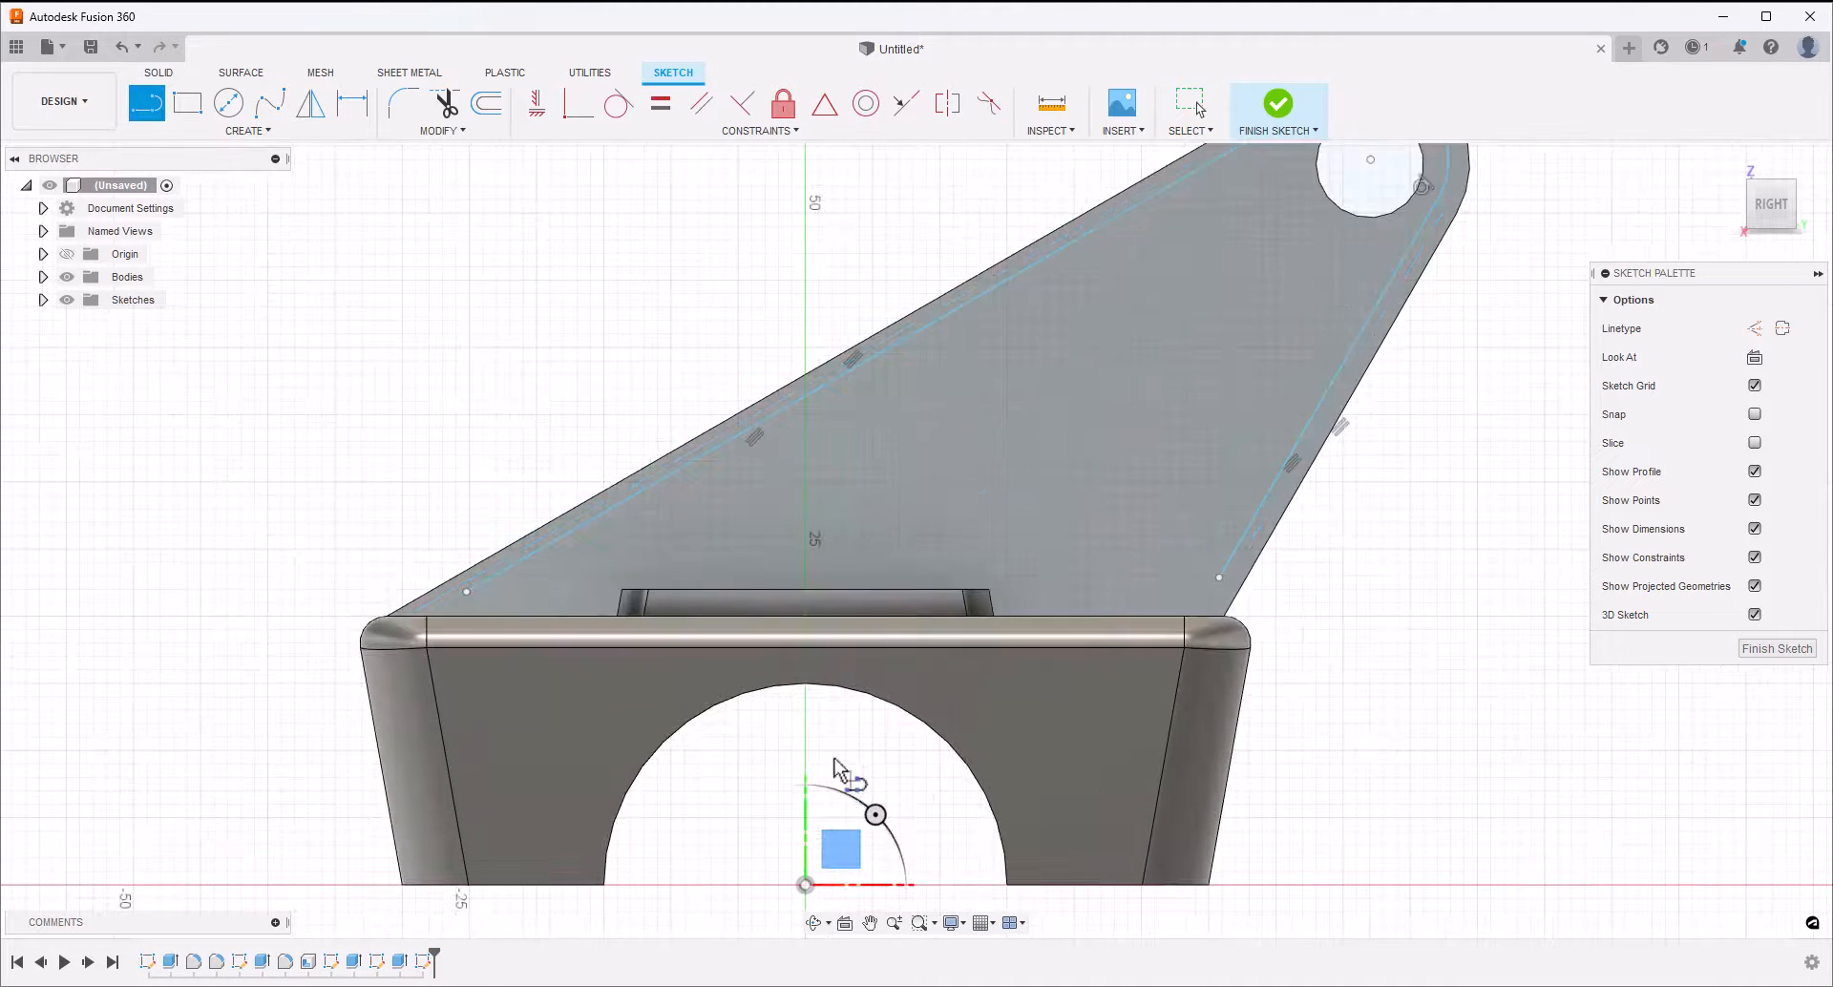
left_click(326, 616)
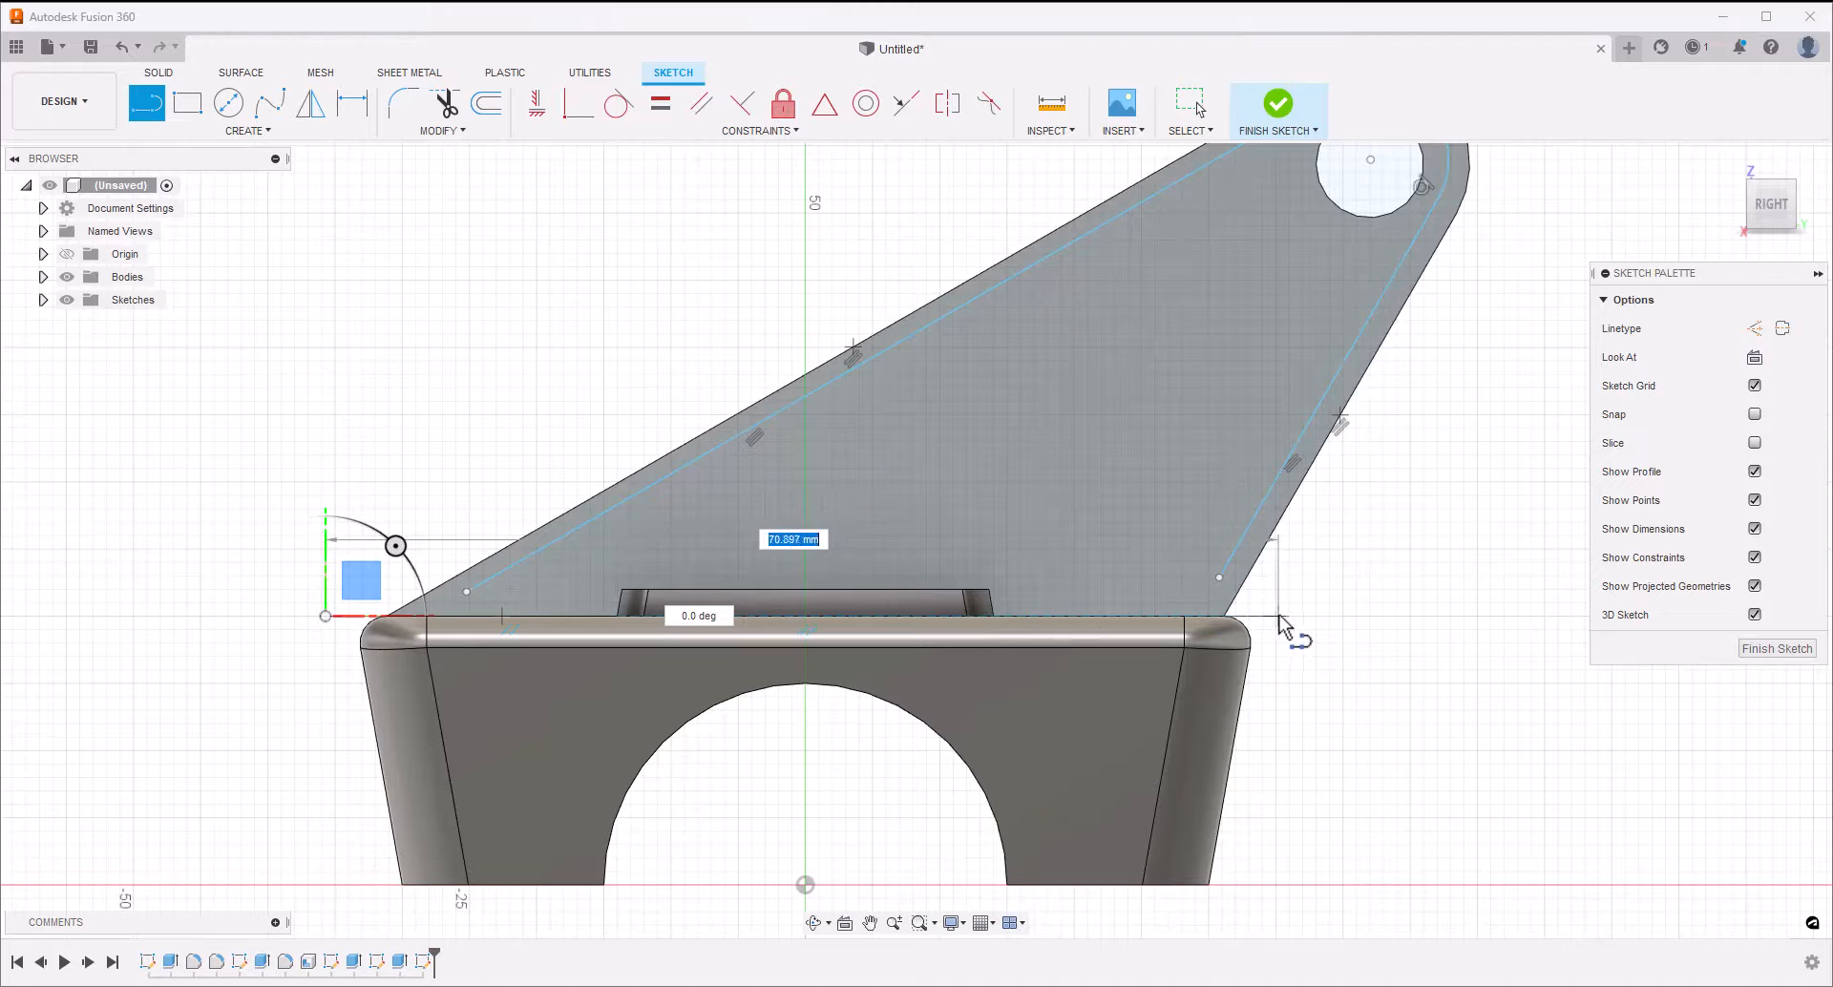
left_click(1279, 616)
key("Escape")
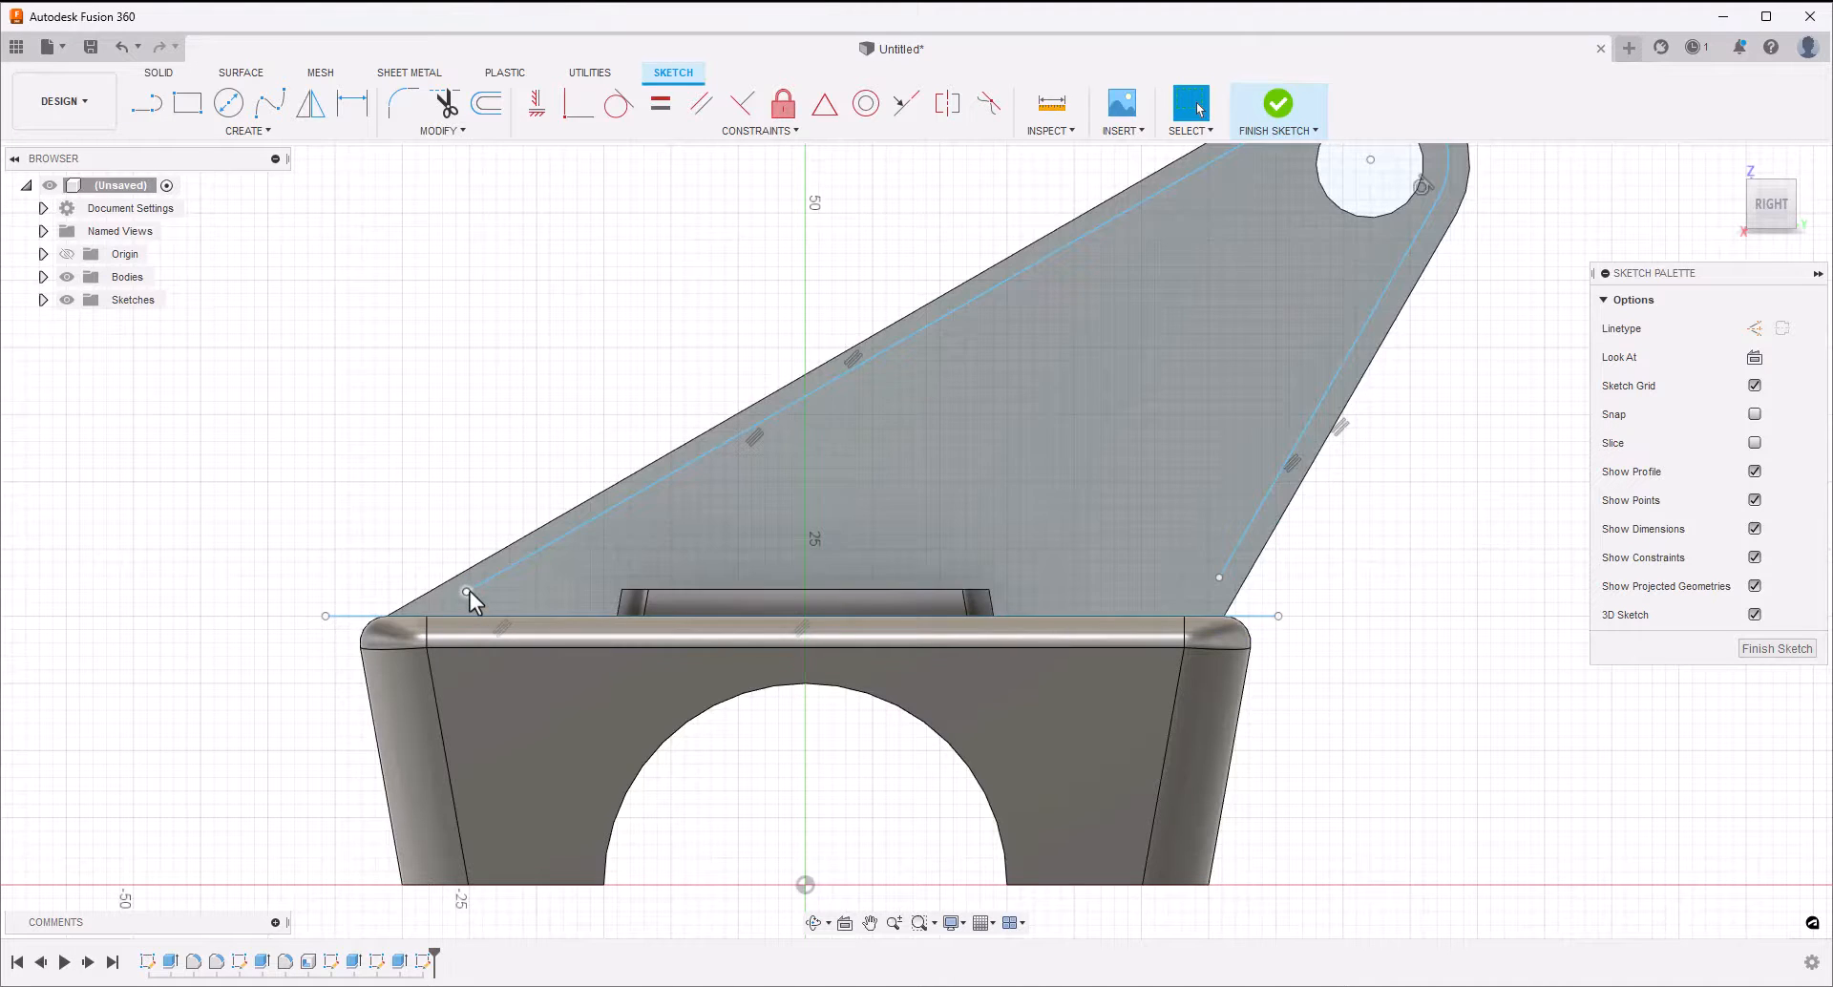
Move the lower ends of both inset lines onto the horizontal line along the block's top edge
left_click_drag(466, 592, 408, 616)
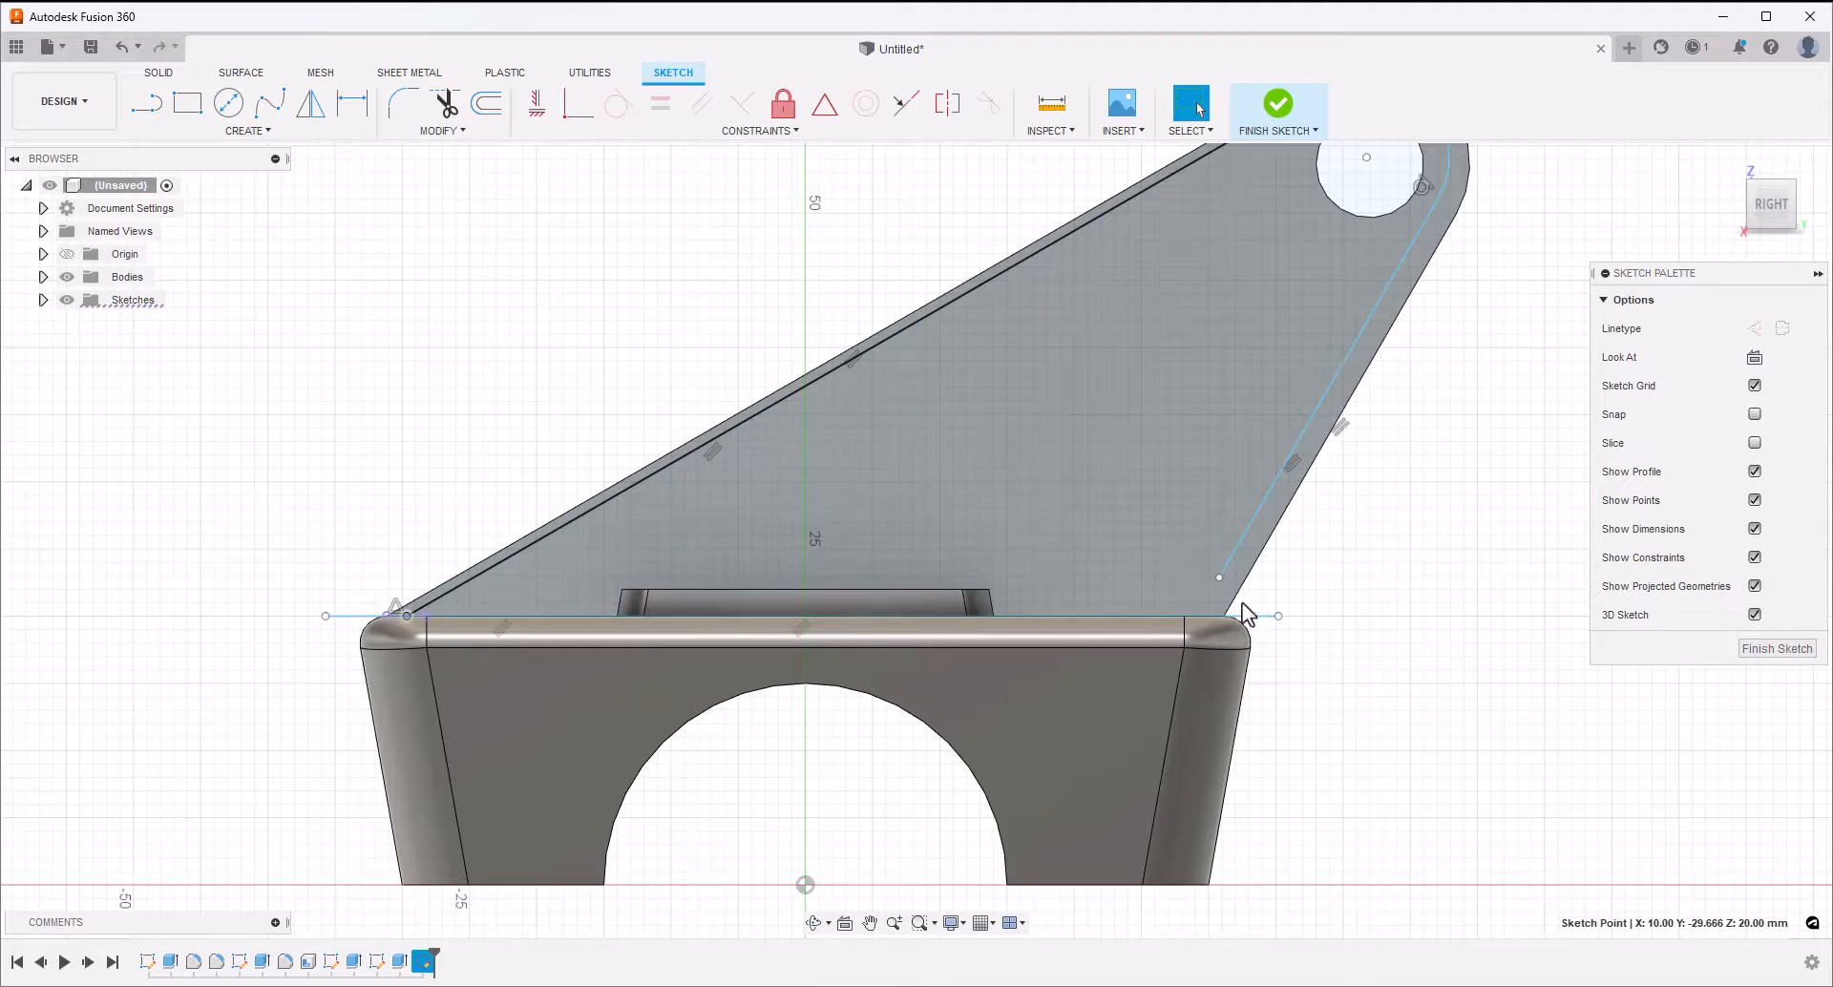
left_click_drag(1220, 578, 1158, 621)
left_click(1339, 554)
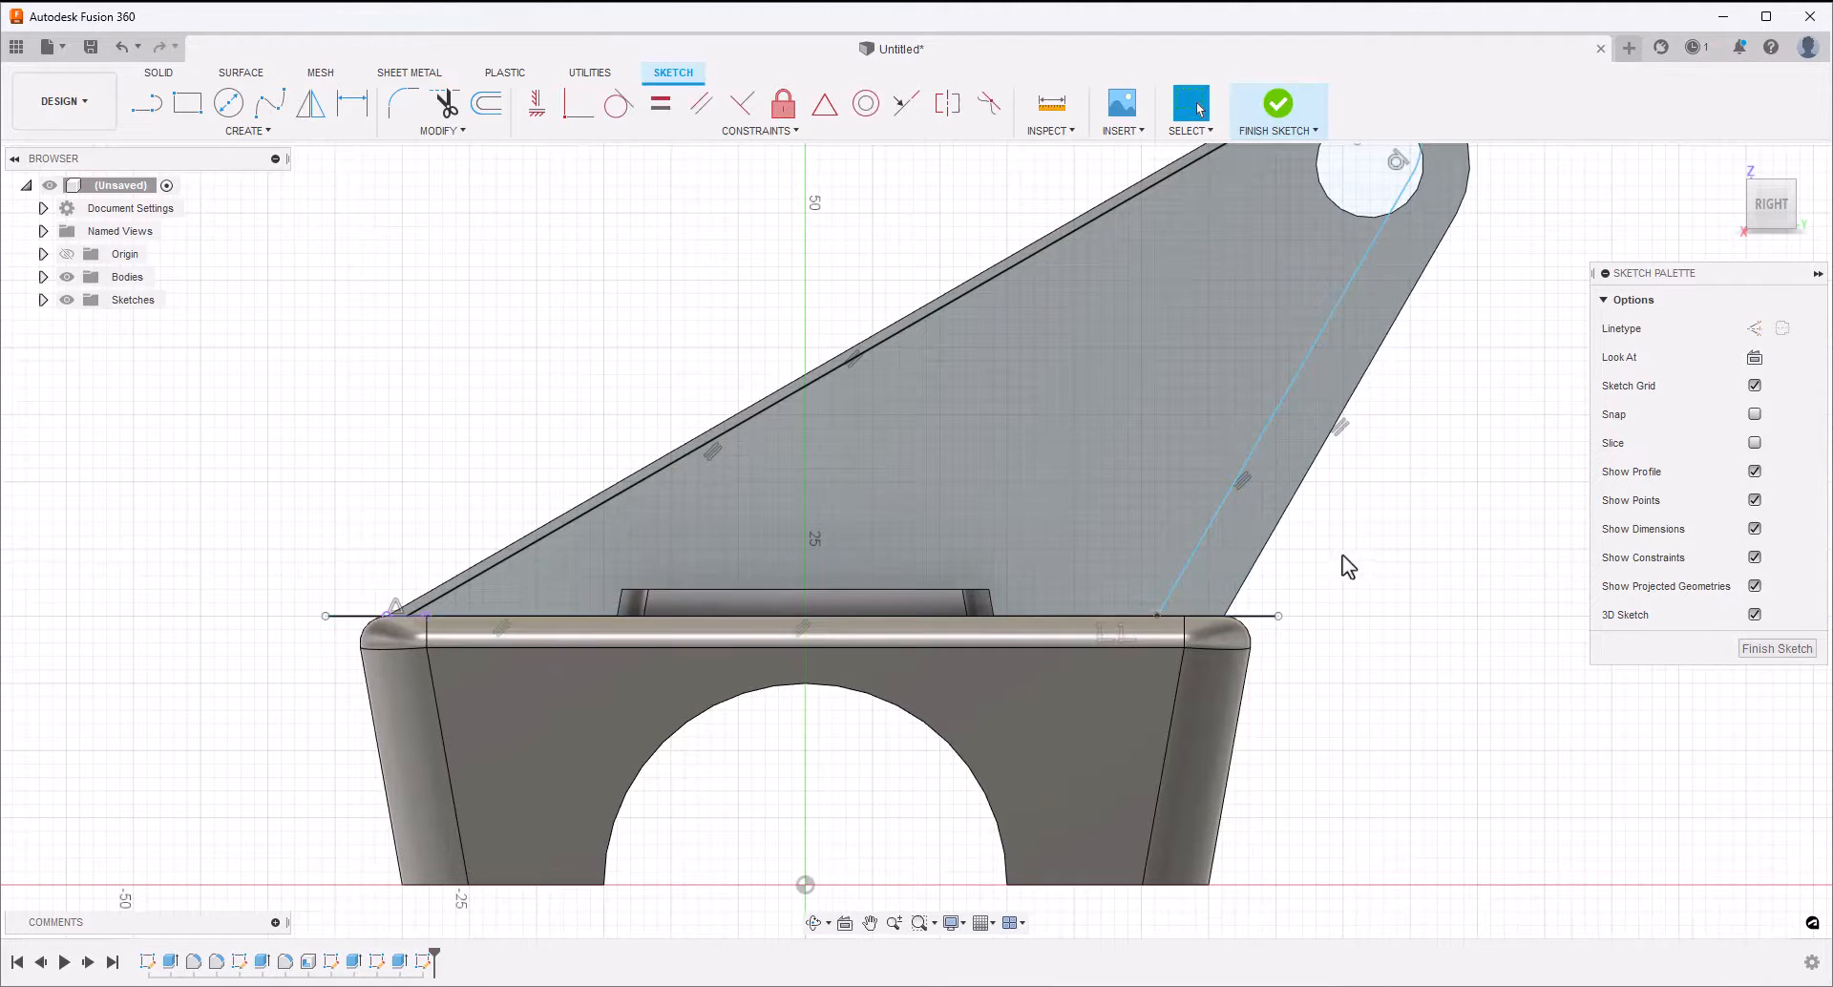
Make the inset arc's center point coincident with the center of the tip hole
scroll(1376, 545, "down", 3)
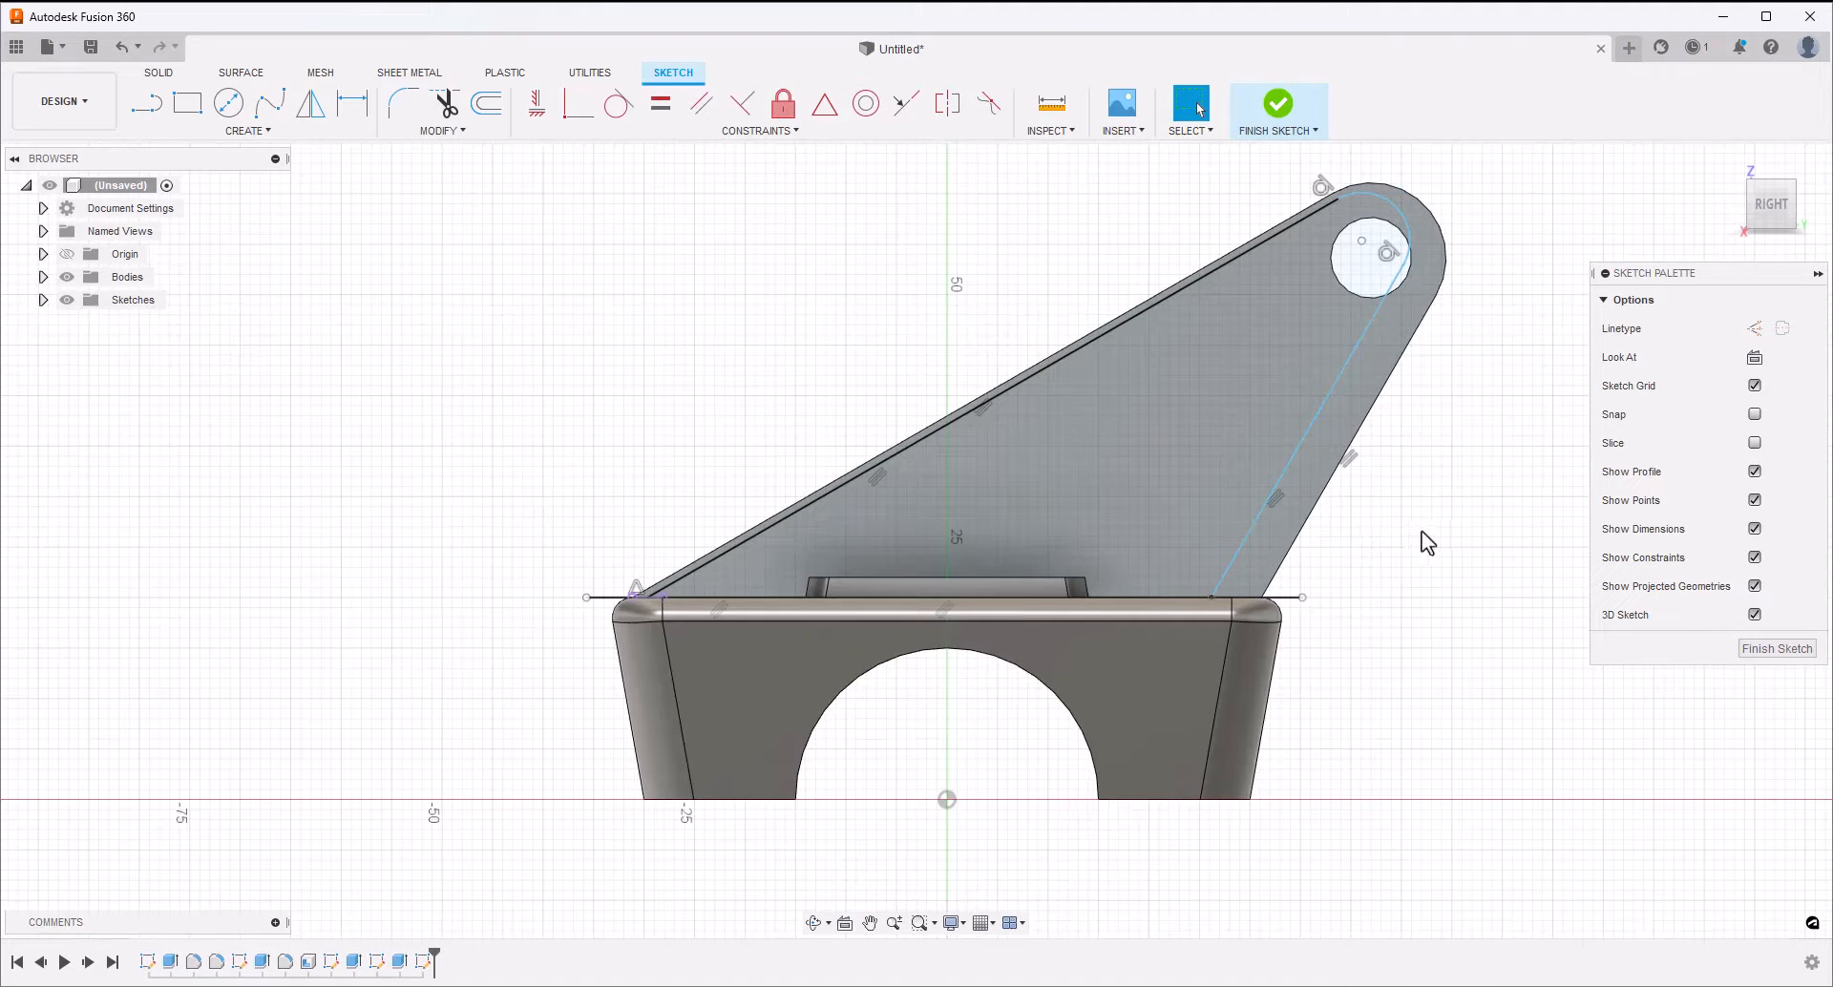
middle_click_drag(1423, 531, 1381, 557)
left_click(1316, 282)
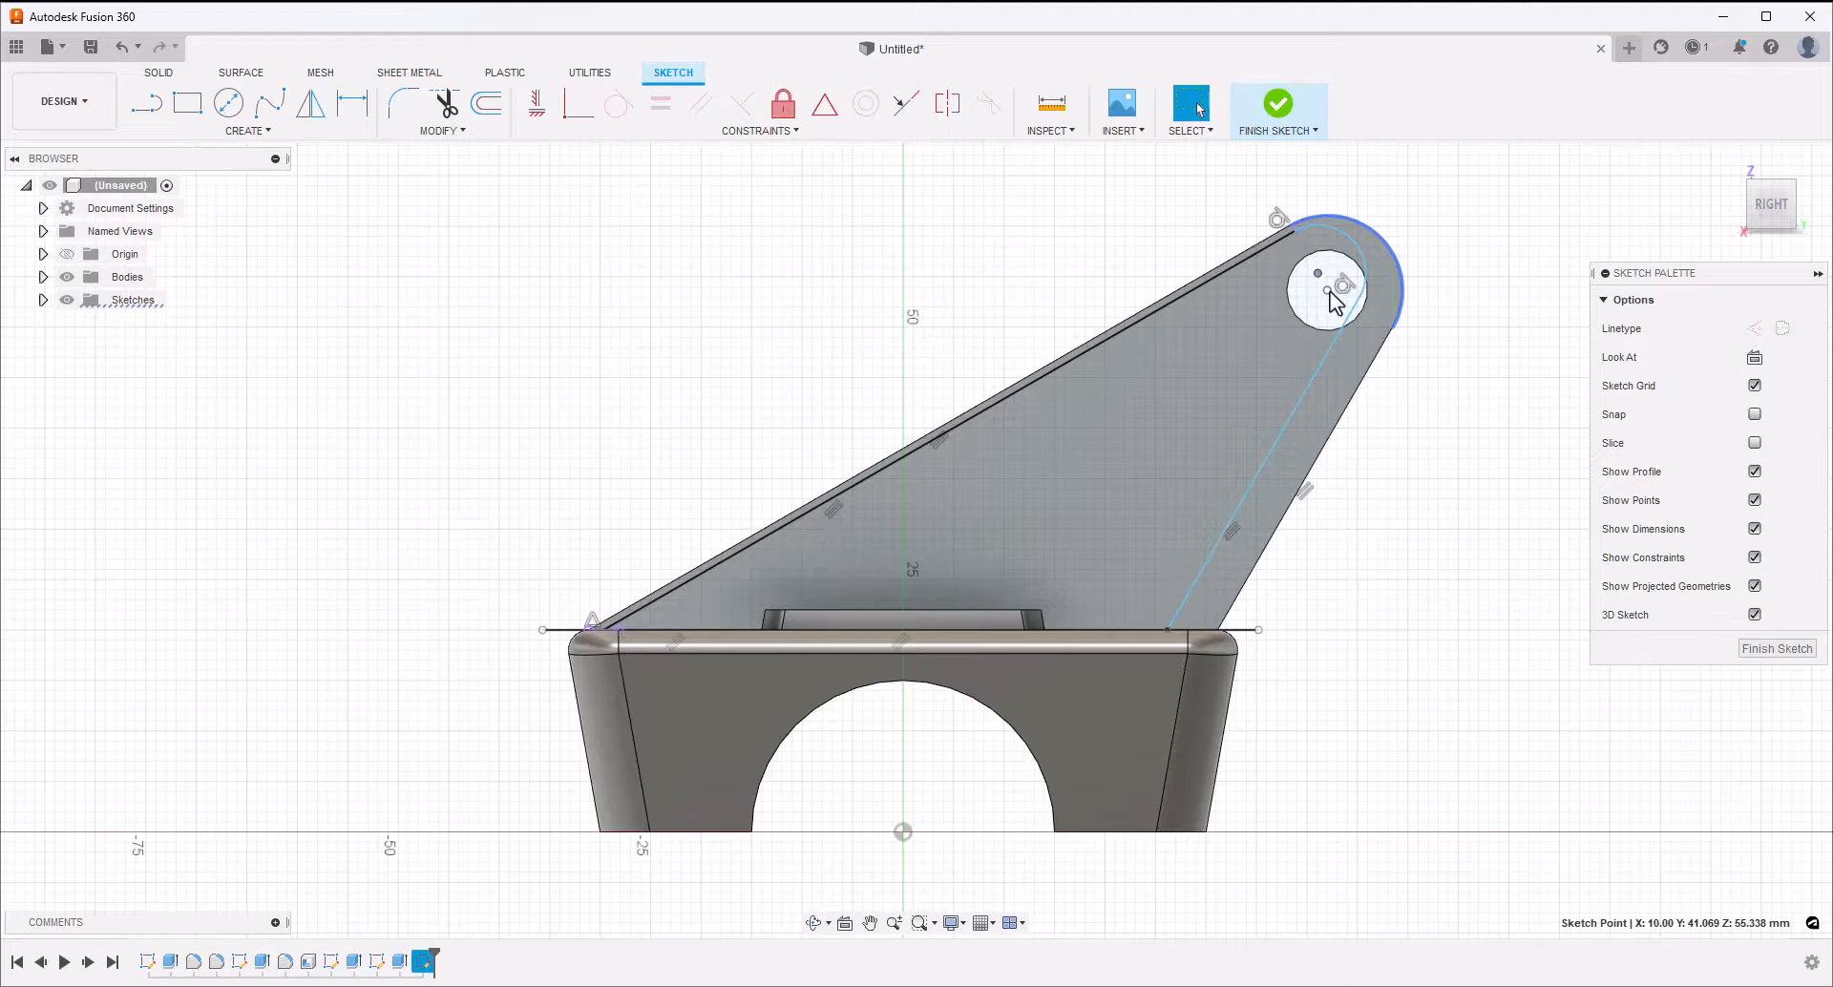
left_click(1329, 290, "shift")
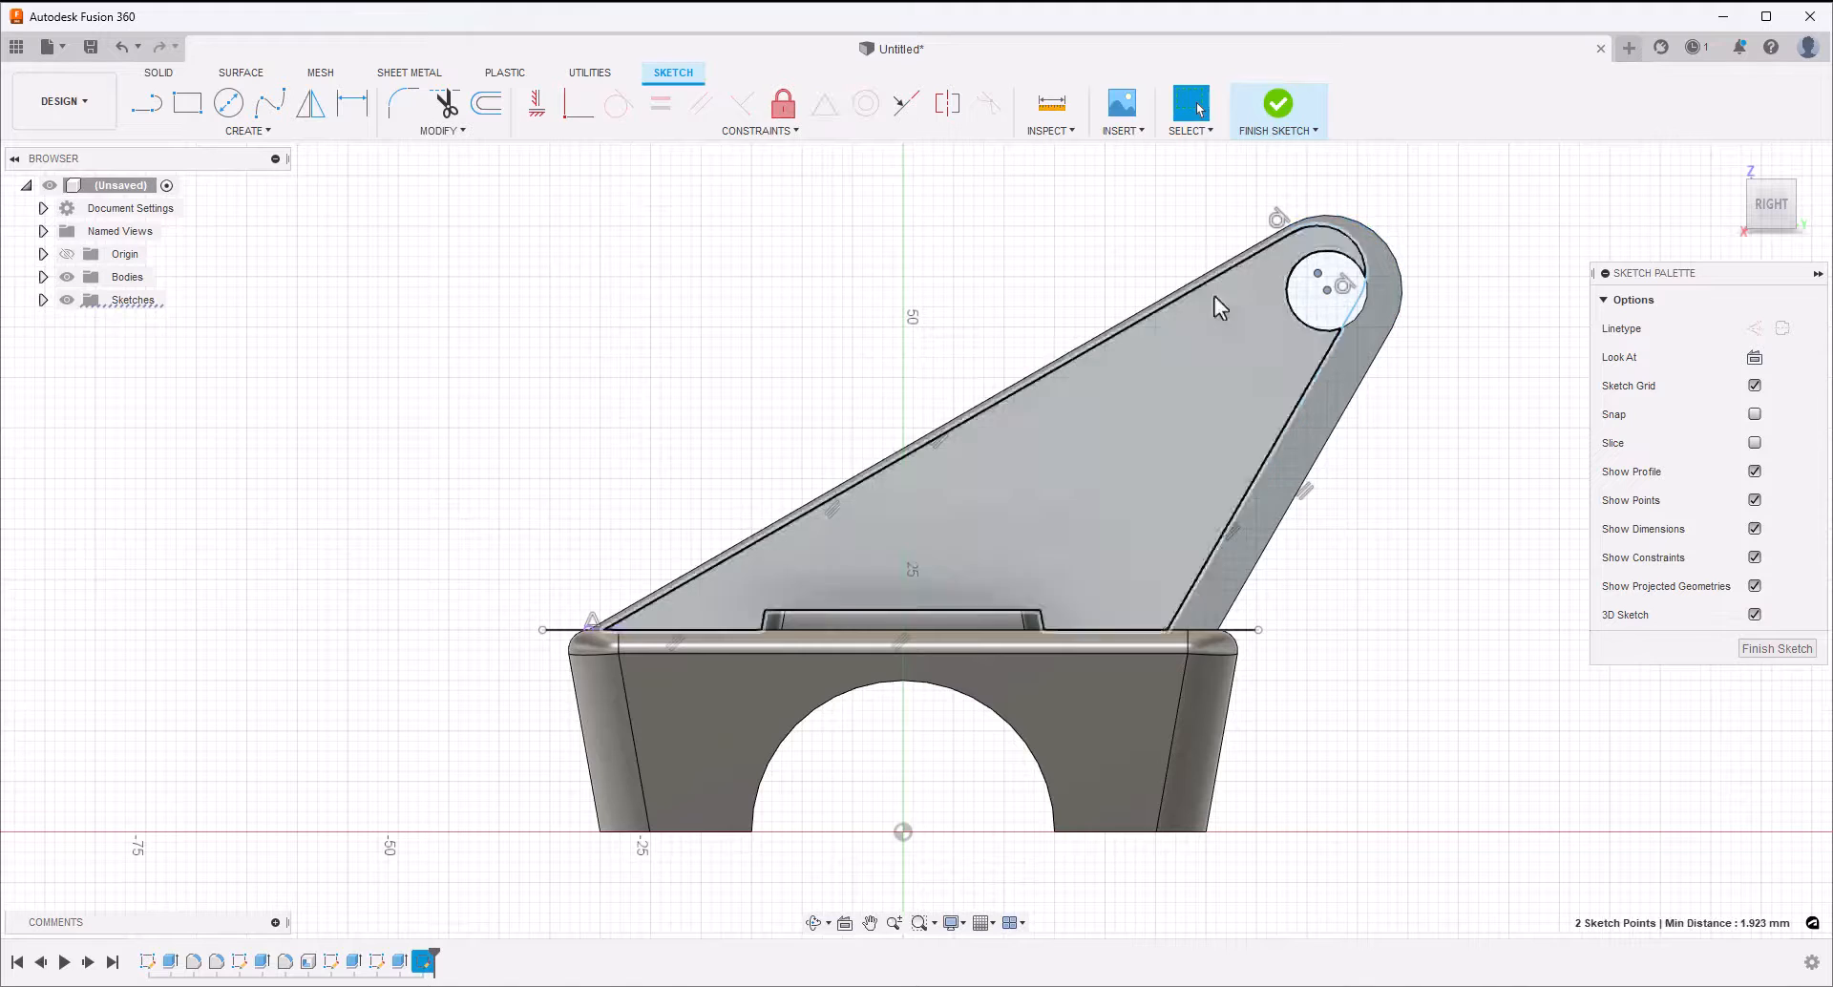
left_click(567, 109)
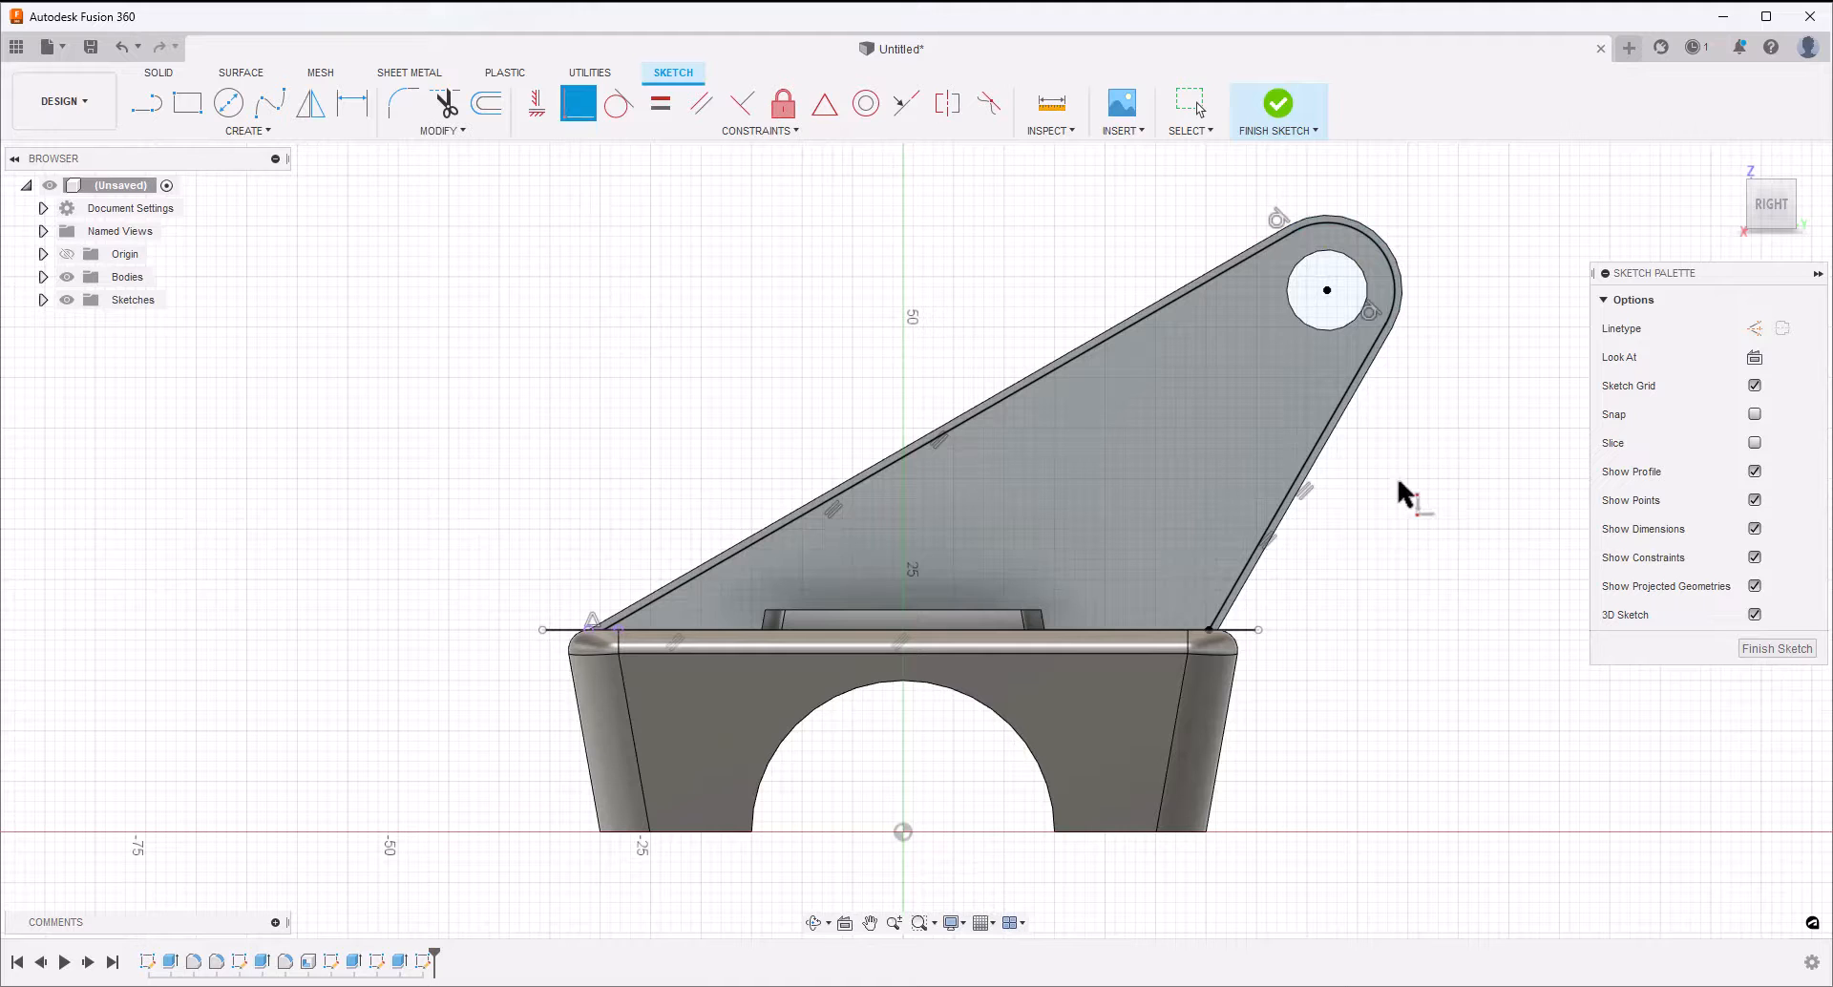
key("Escape")
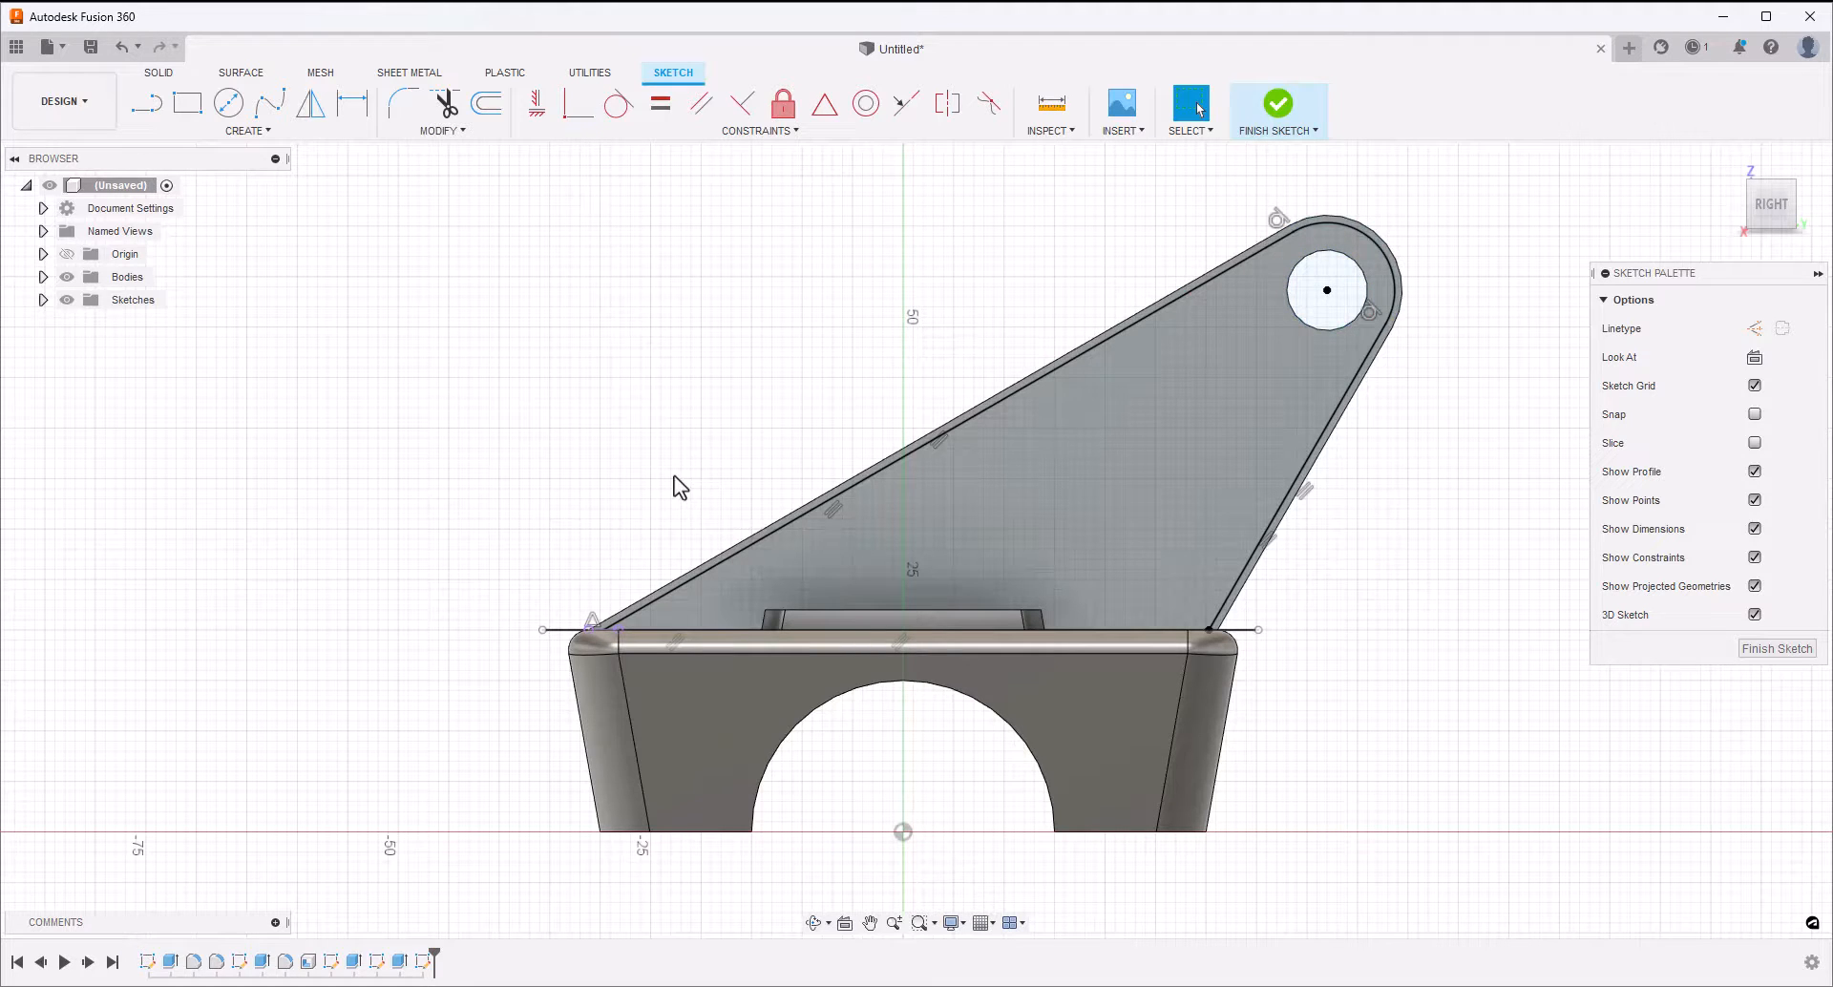
Delete the midpoint constraint at the long inset line's lower end and shift that line slightly inward
right_click(592, 621)
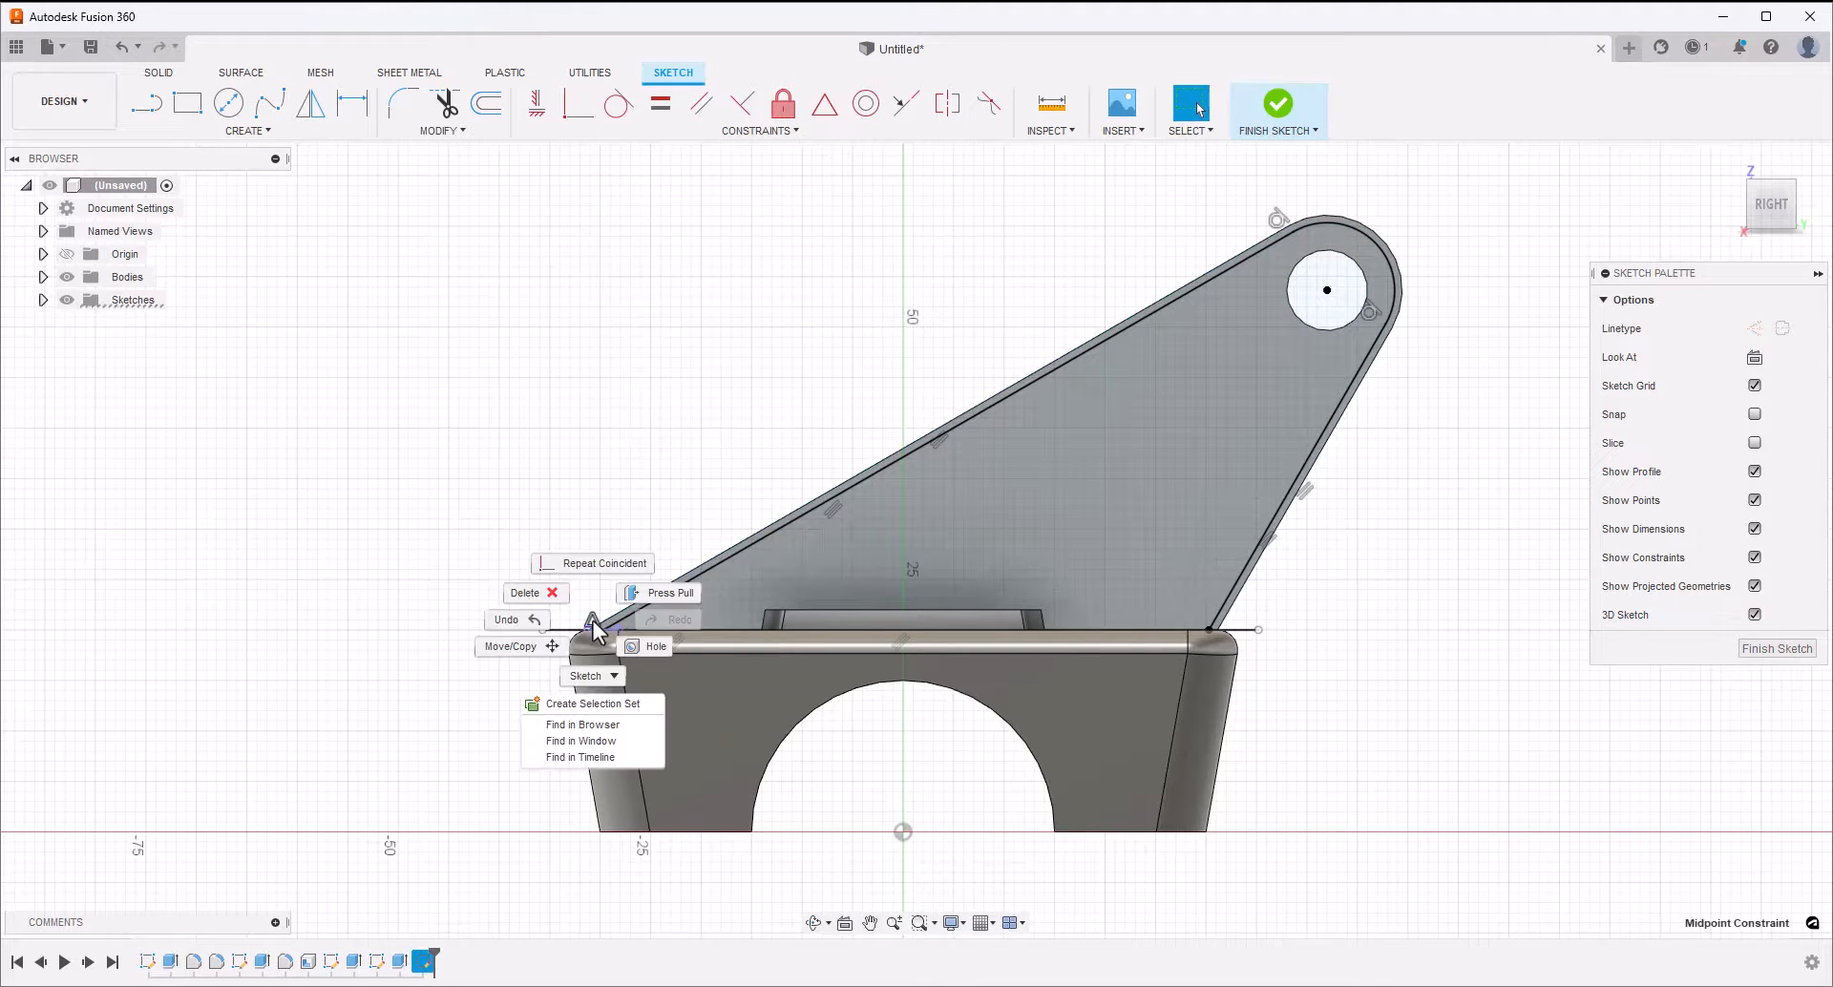
left_click(540, 592)
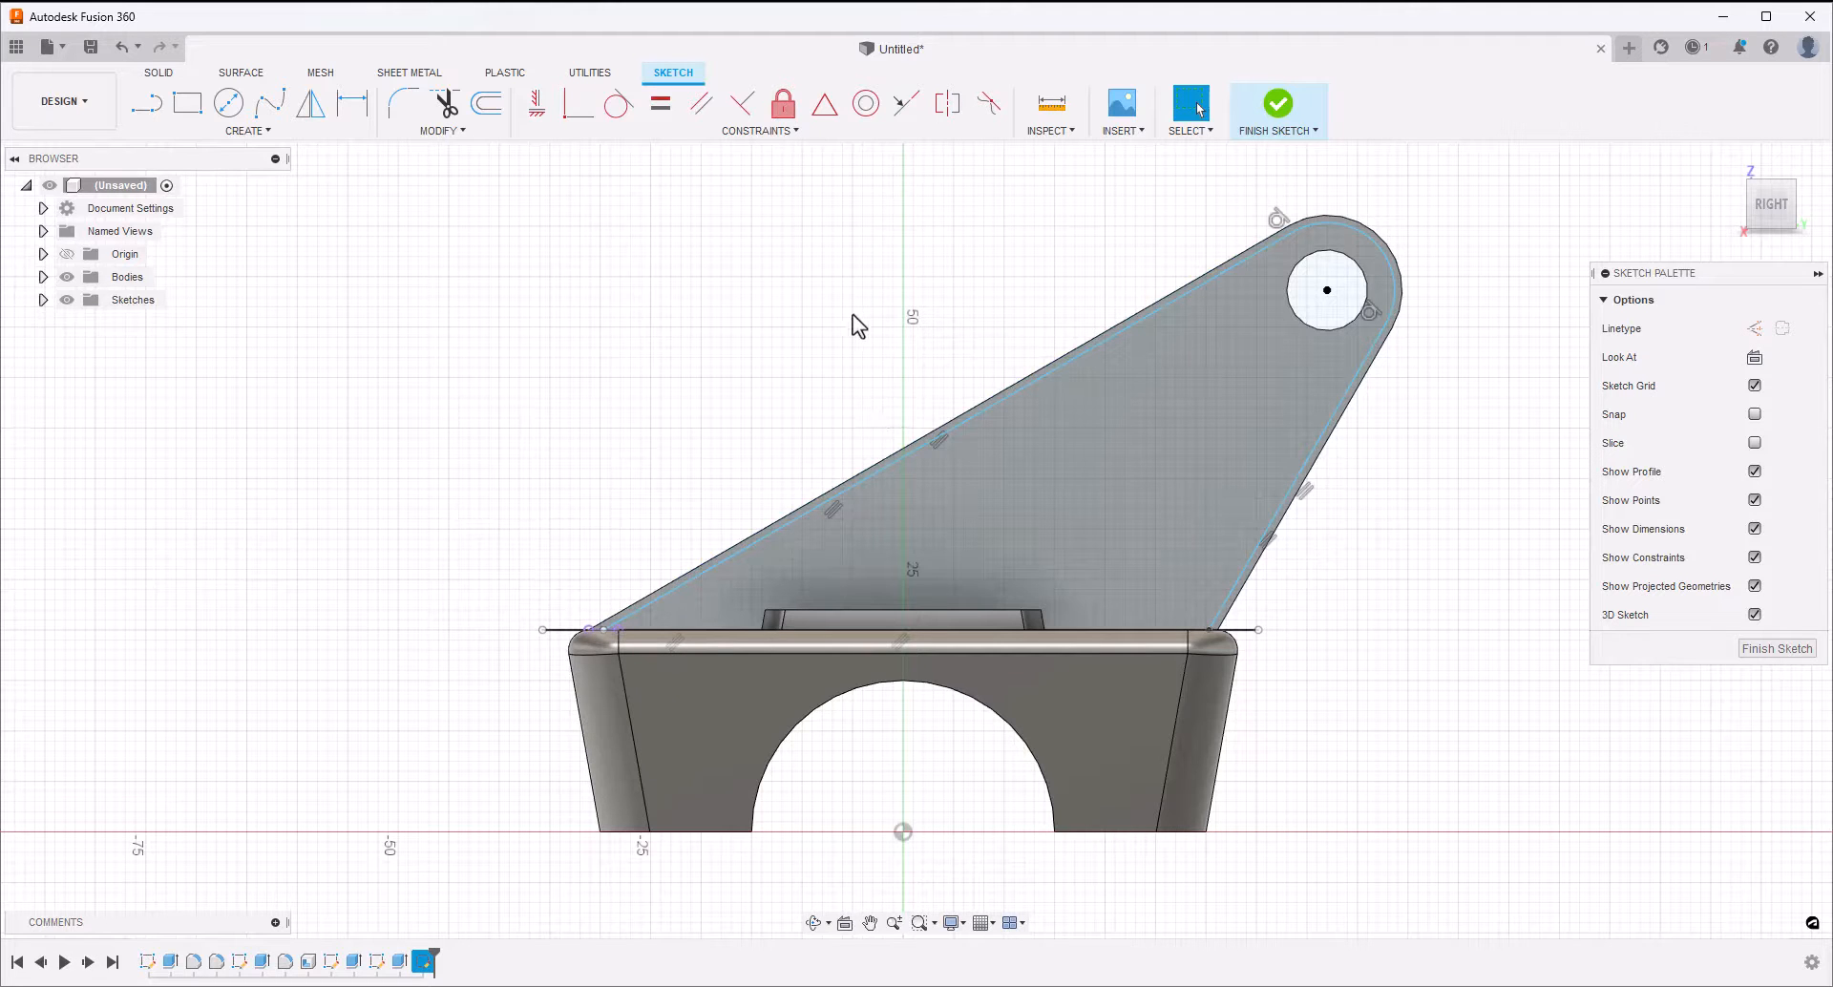
left_click(919, 455)
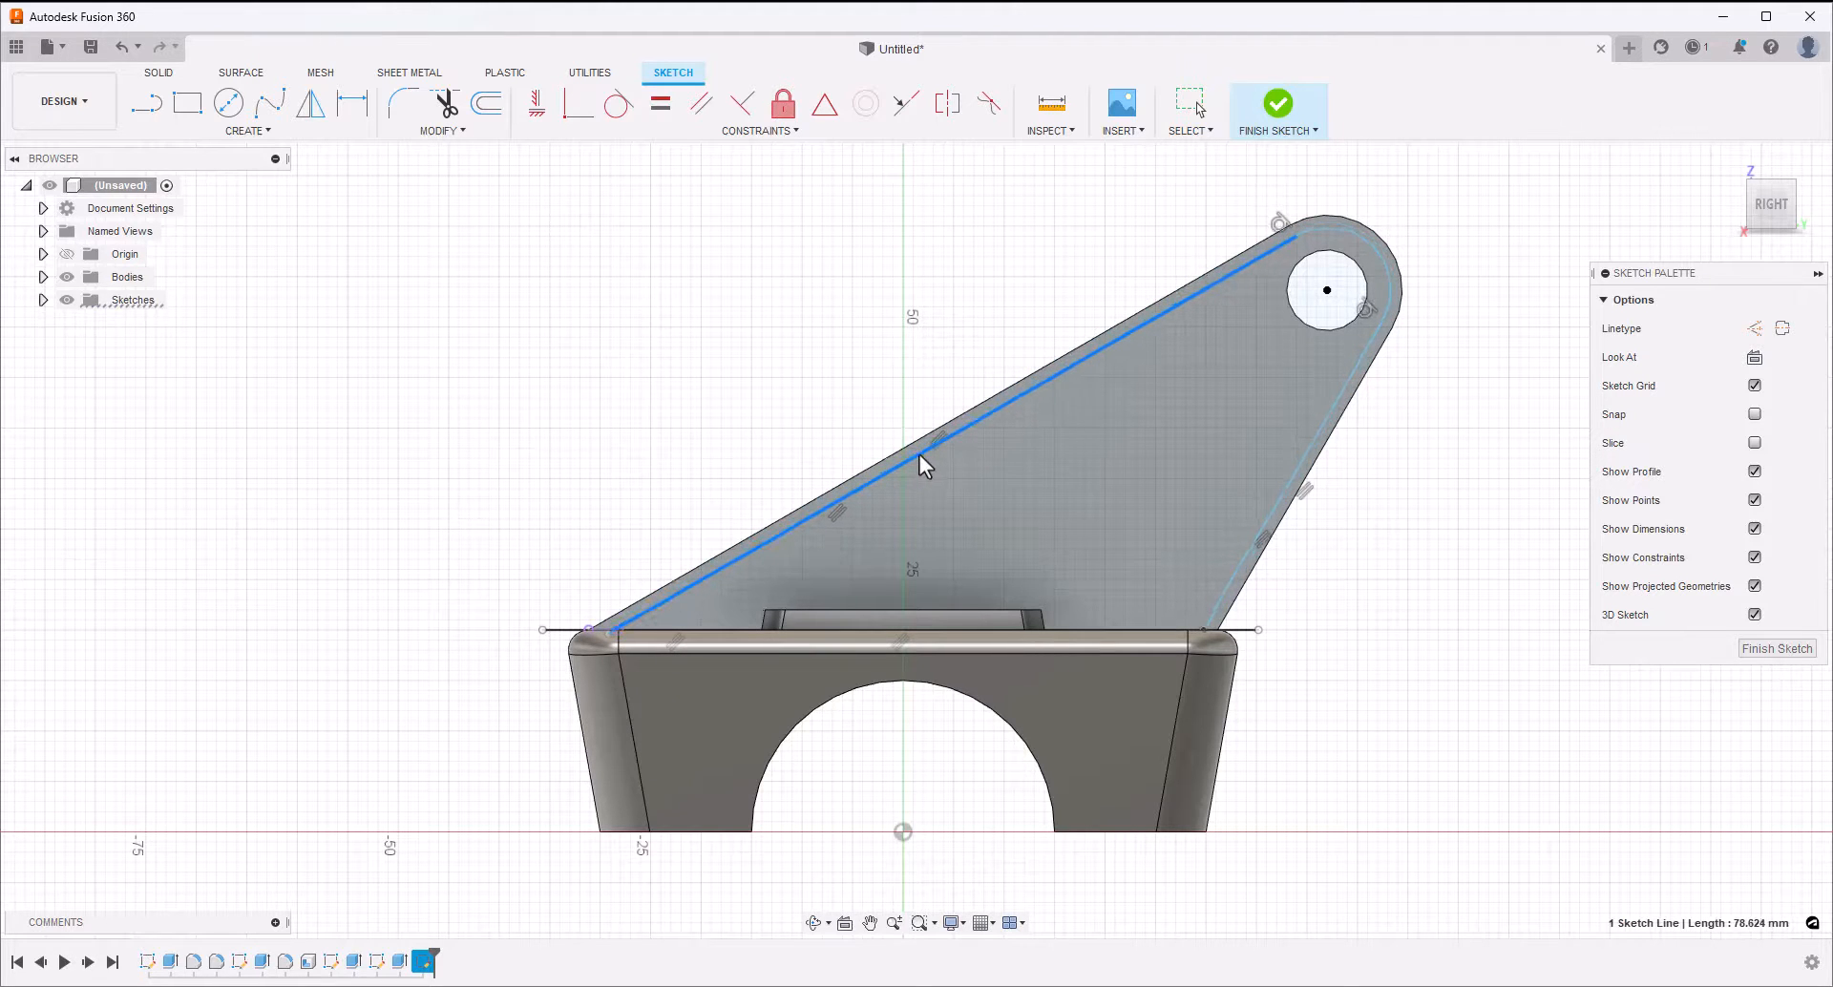
left_click(843, 380)
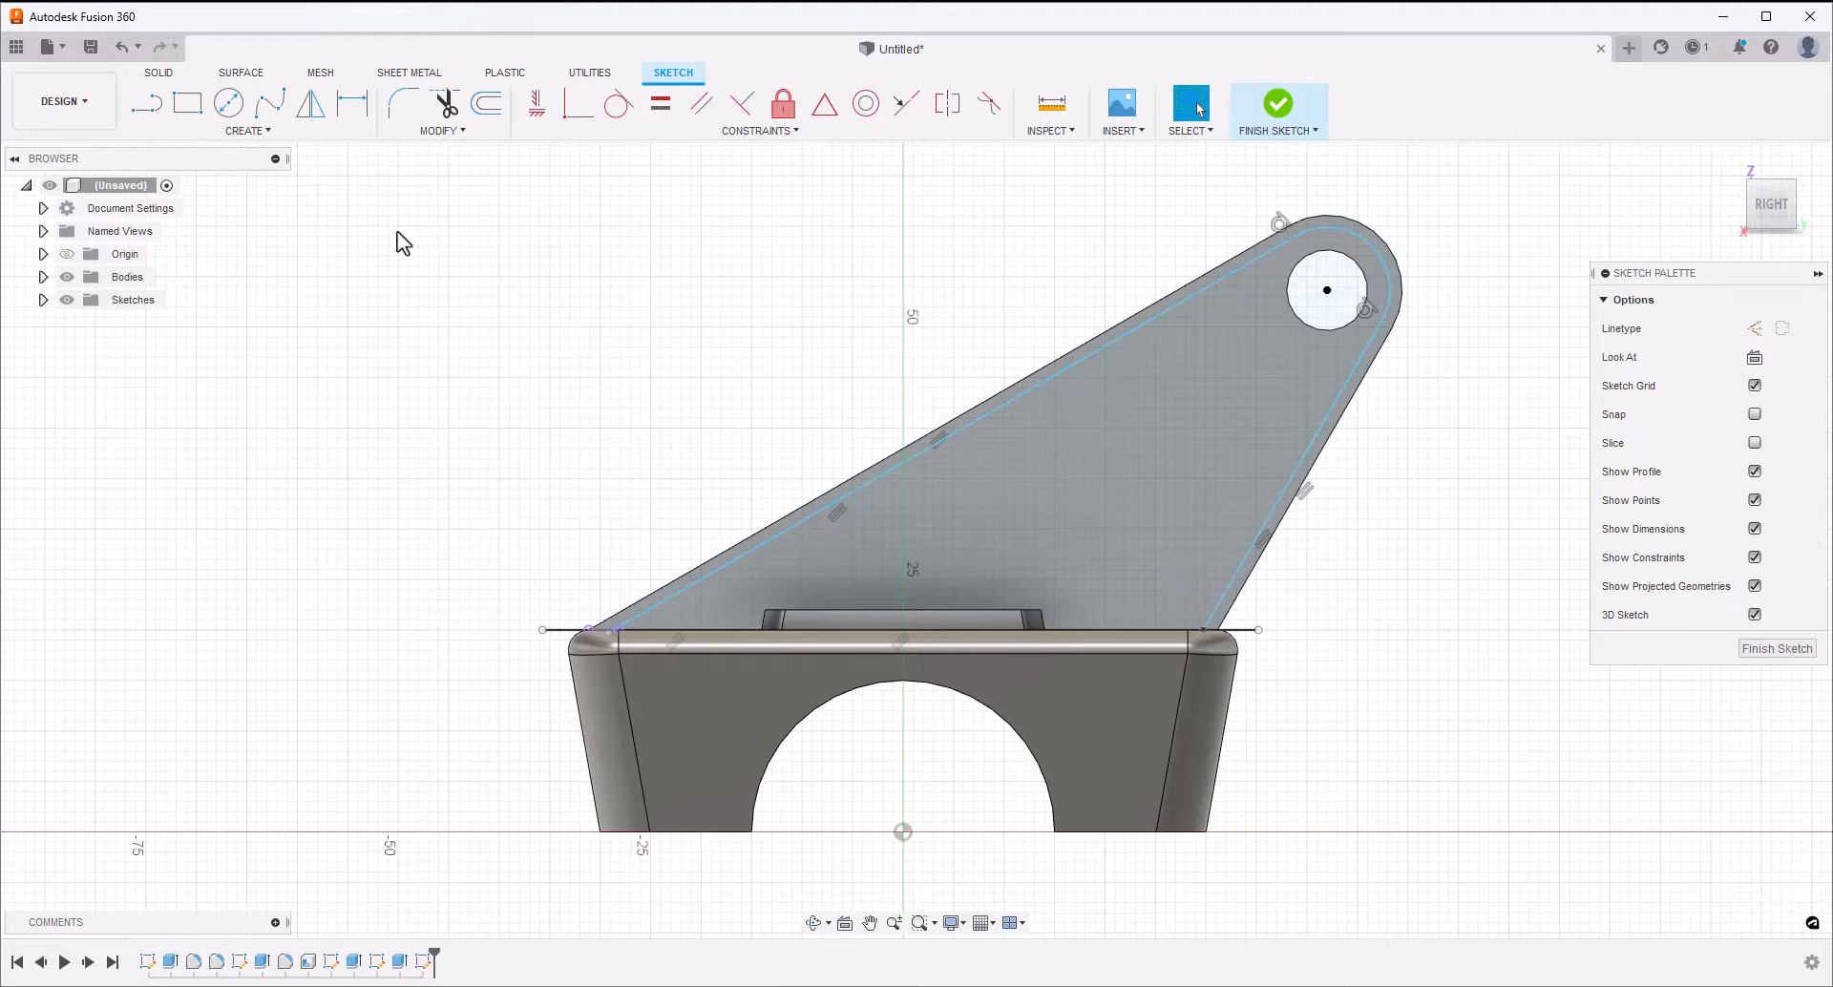
Dimension the gap between the arm's long sloping edge and its inset line at 1.6 mm
key("d")
left_click(879, 458)
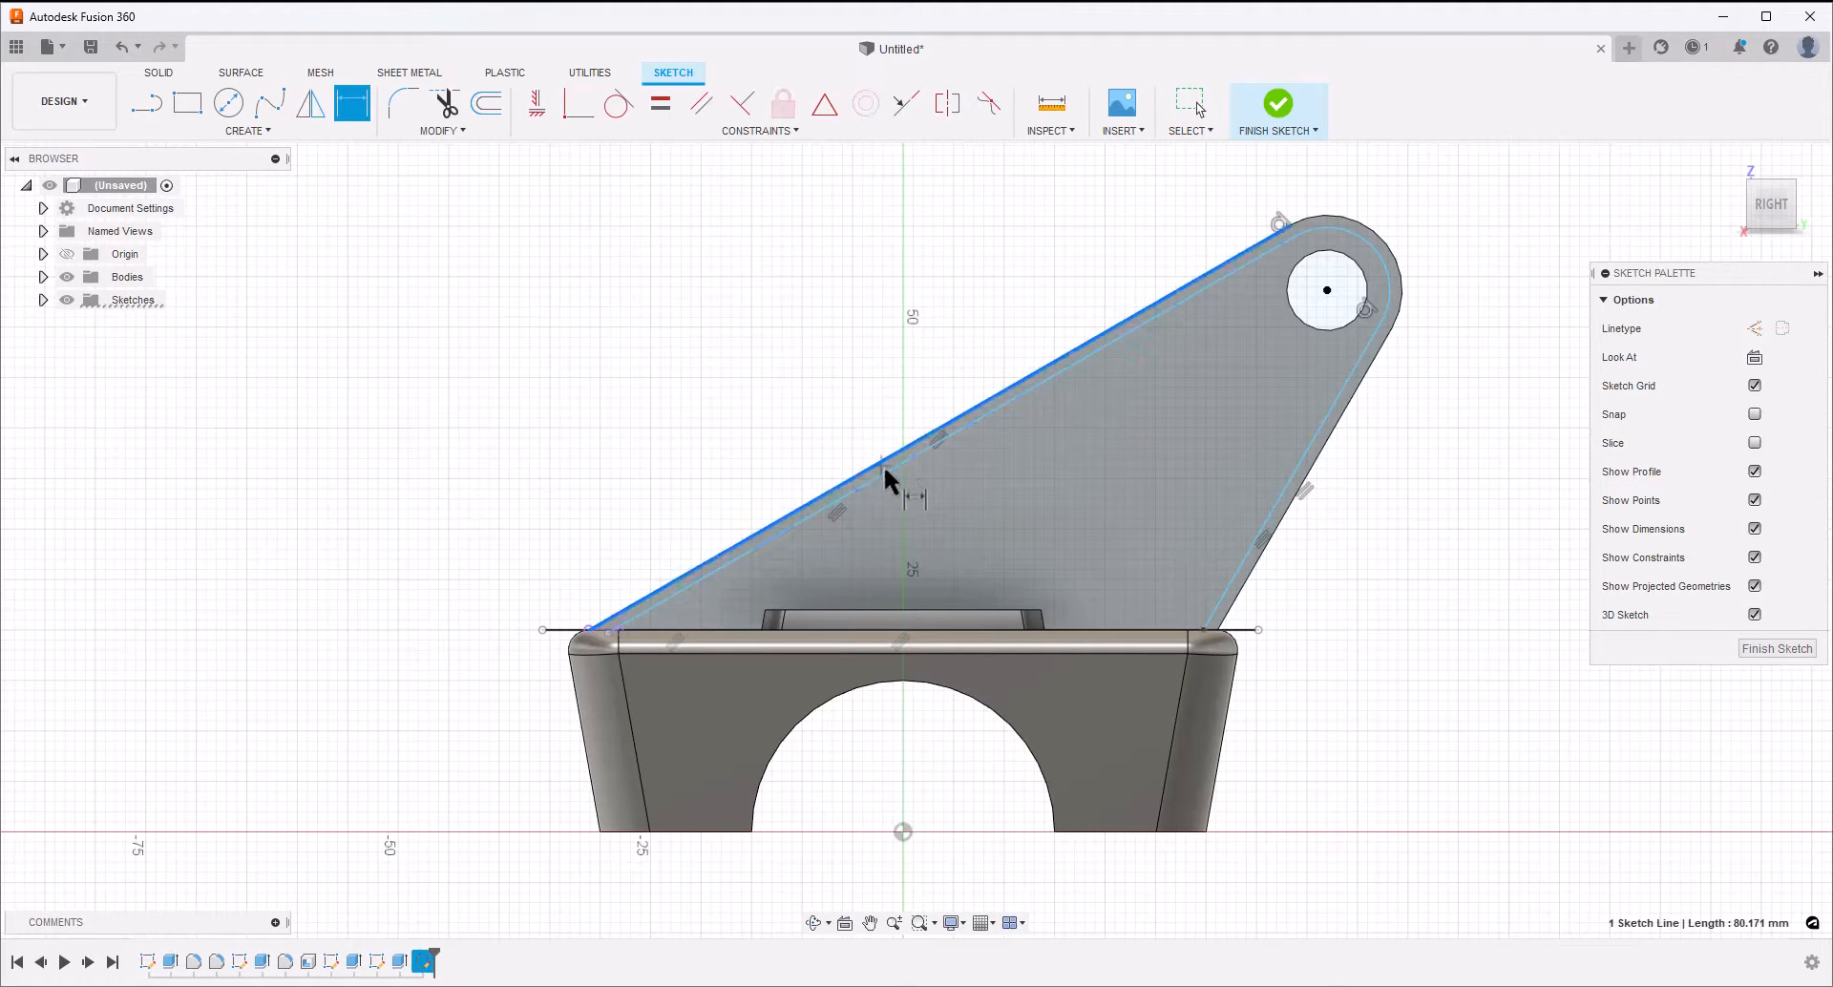
left_click(884, 470)
left_click(839, 422)
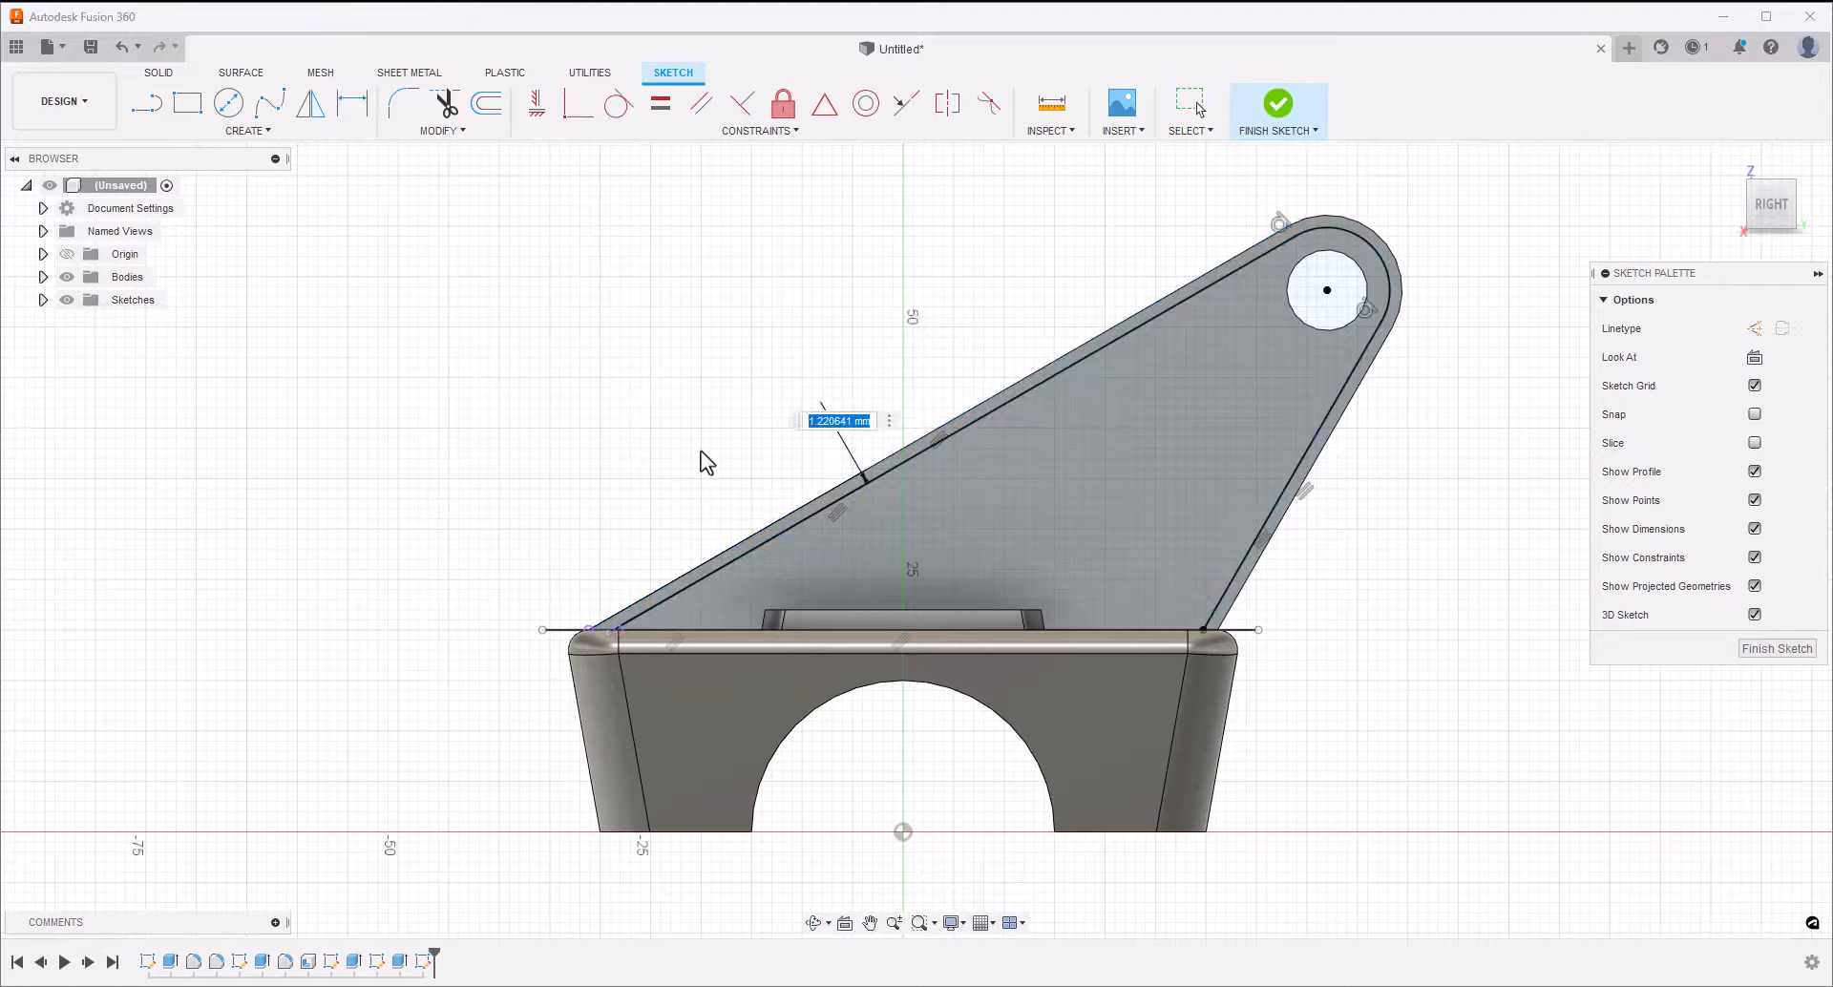
type("1.6")
key("Return")
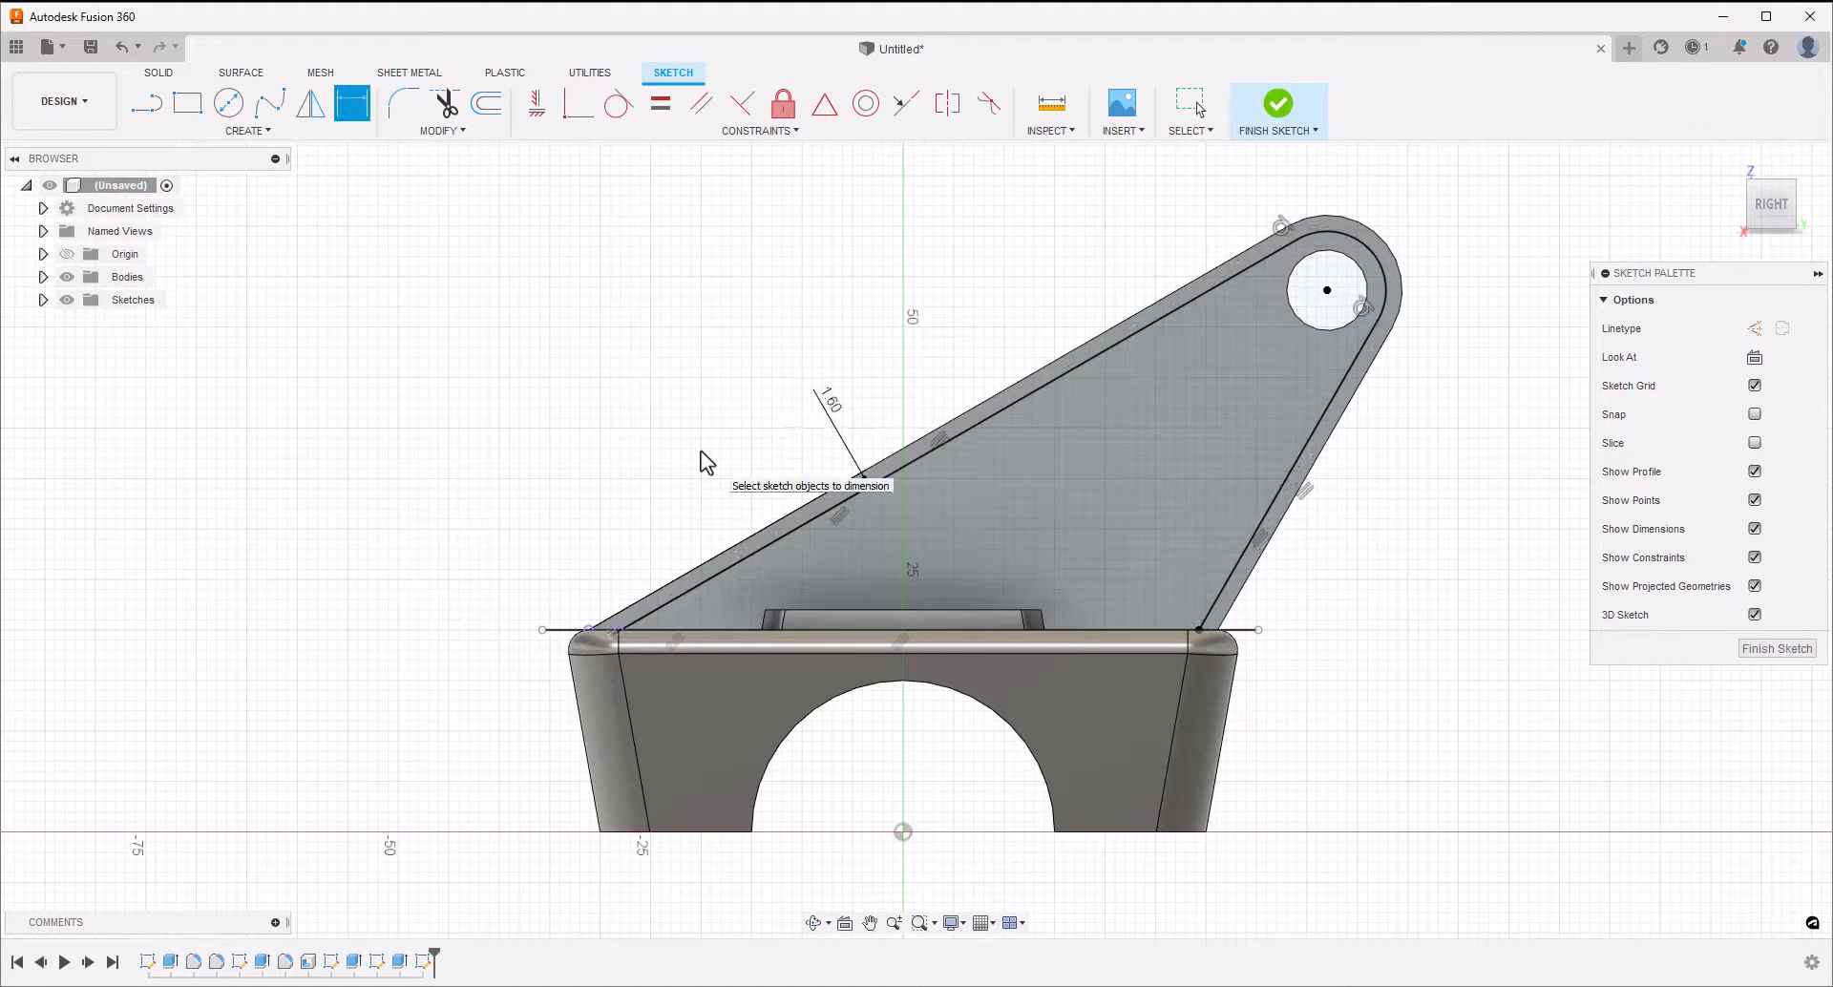
key("Escape")
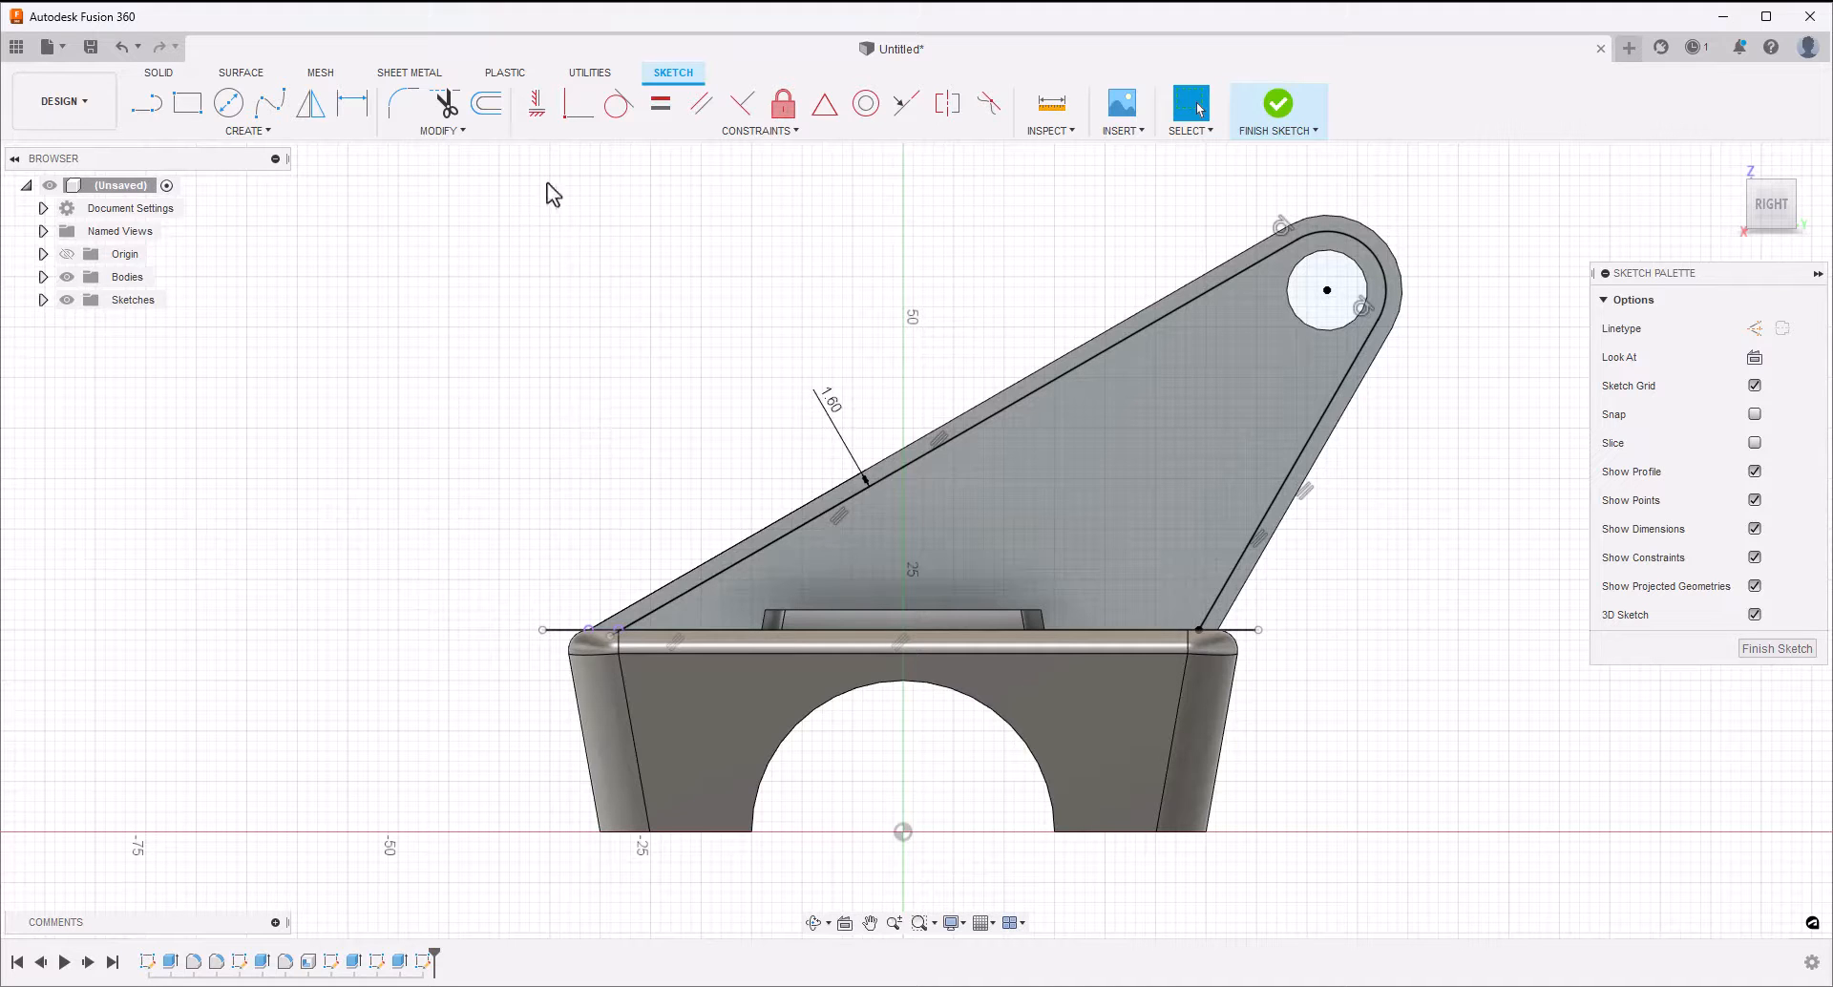
Trim away the portions of the horizontal line lying between the two inset lines
left_click(443, 103)
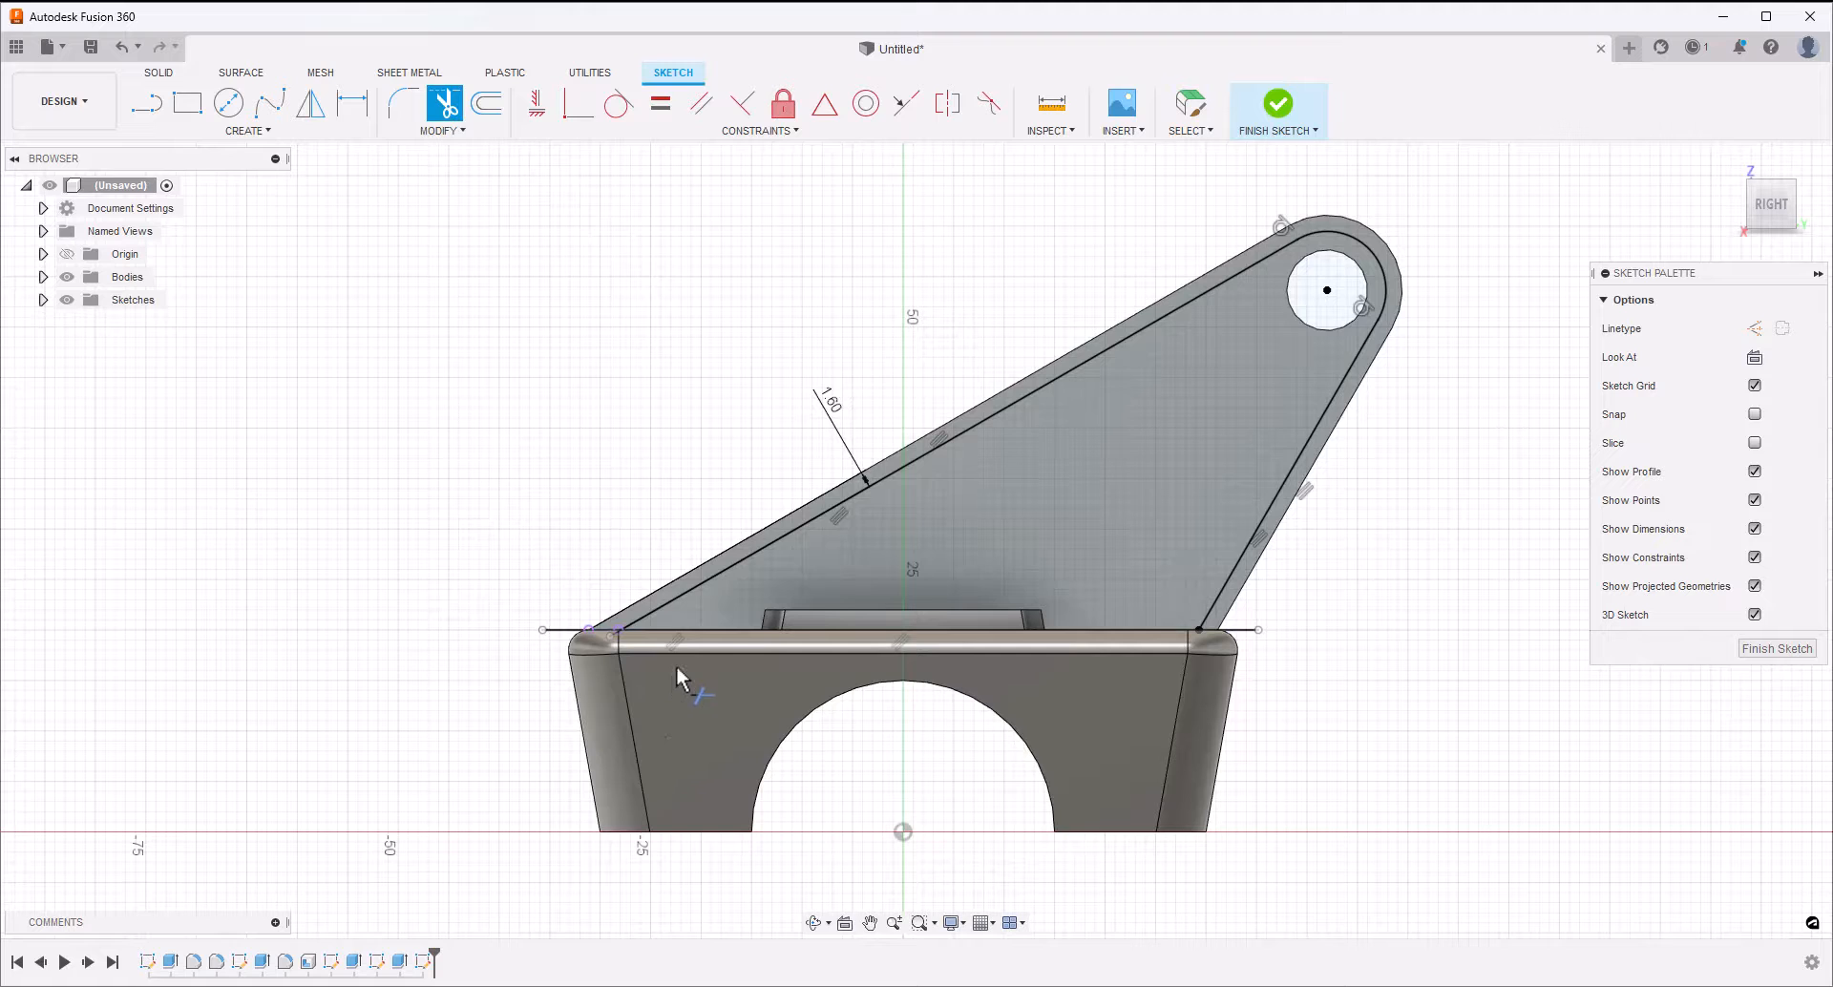
left_click(720, 627)
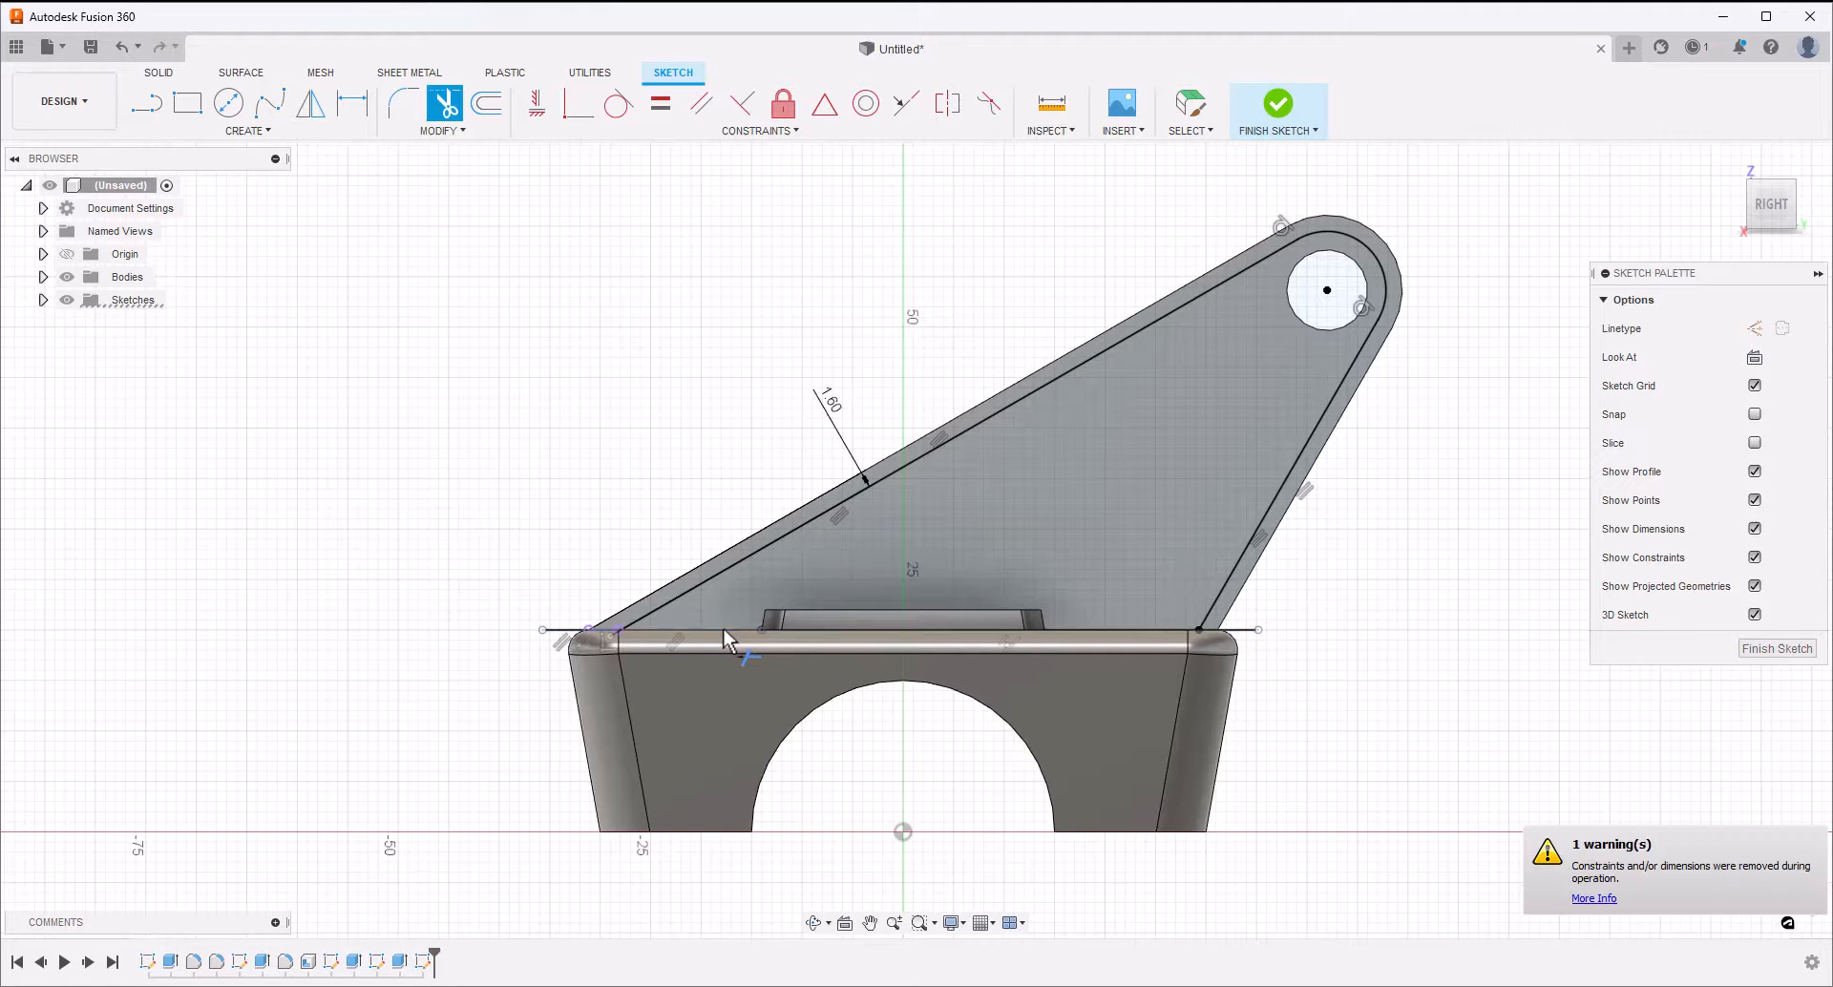
left_click(829, 629)
left_click(1114, 627)
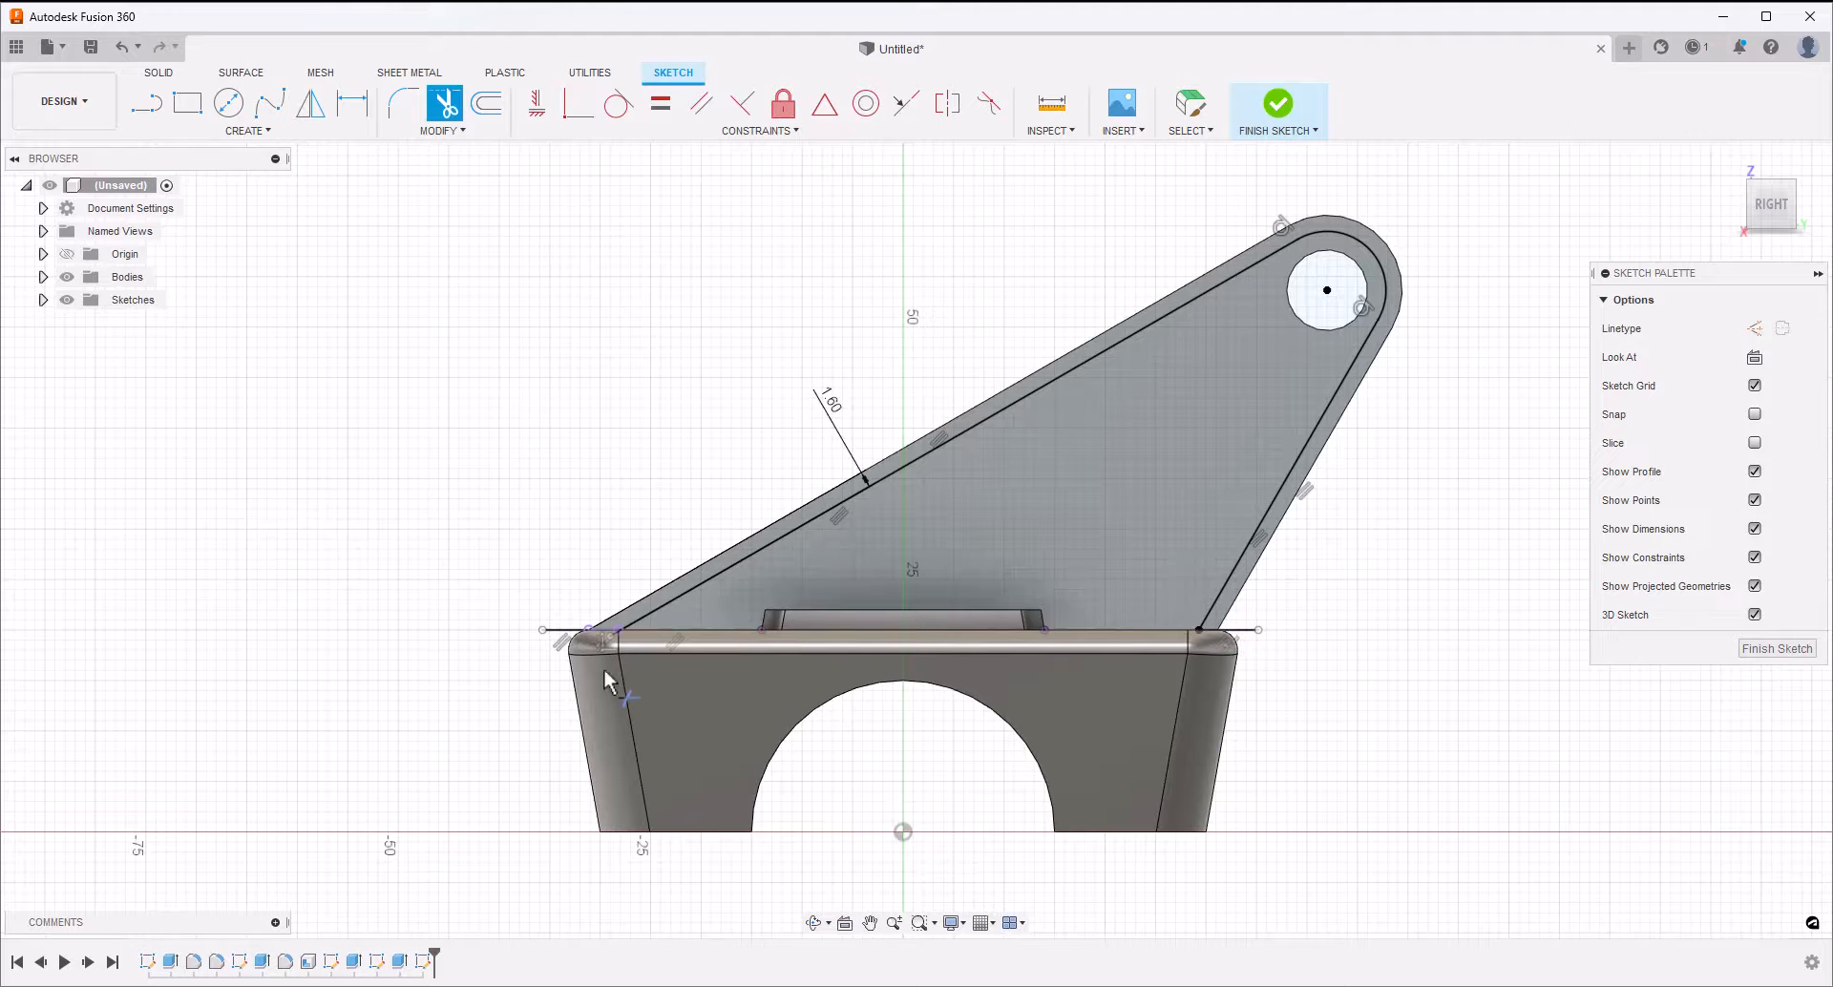
Trim the long inset line's short overhang below the block's top edge, and finish the sketch
scroll(605, 644, "up", 5)
left_click(628, 625)
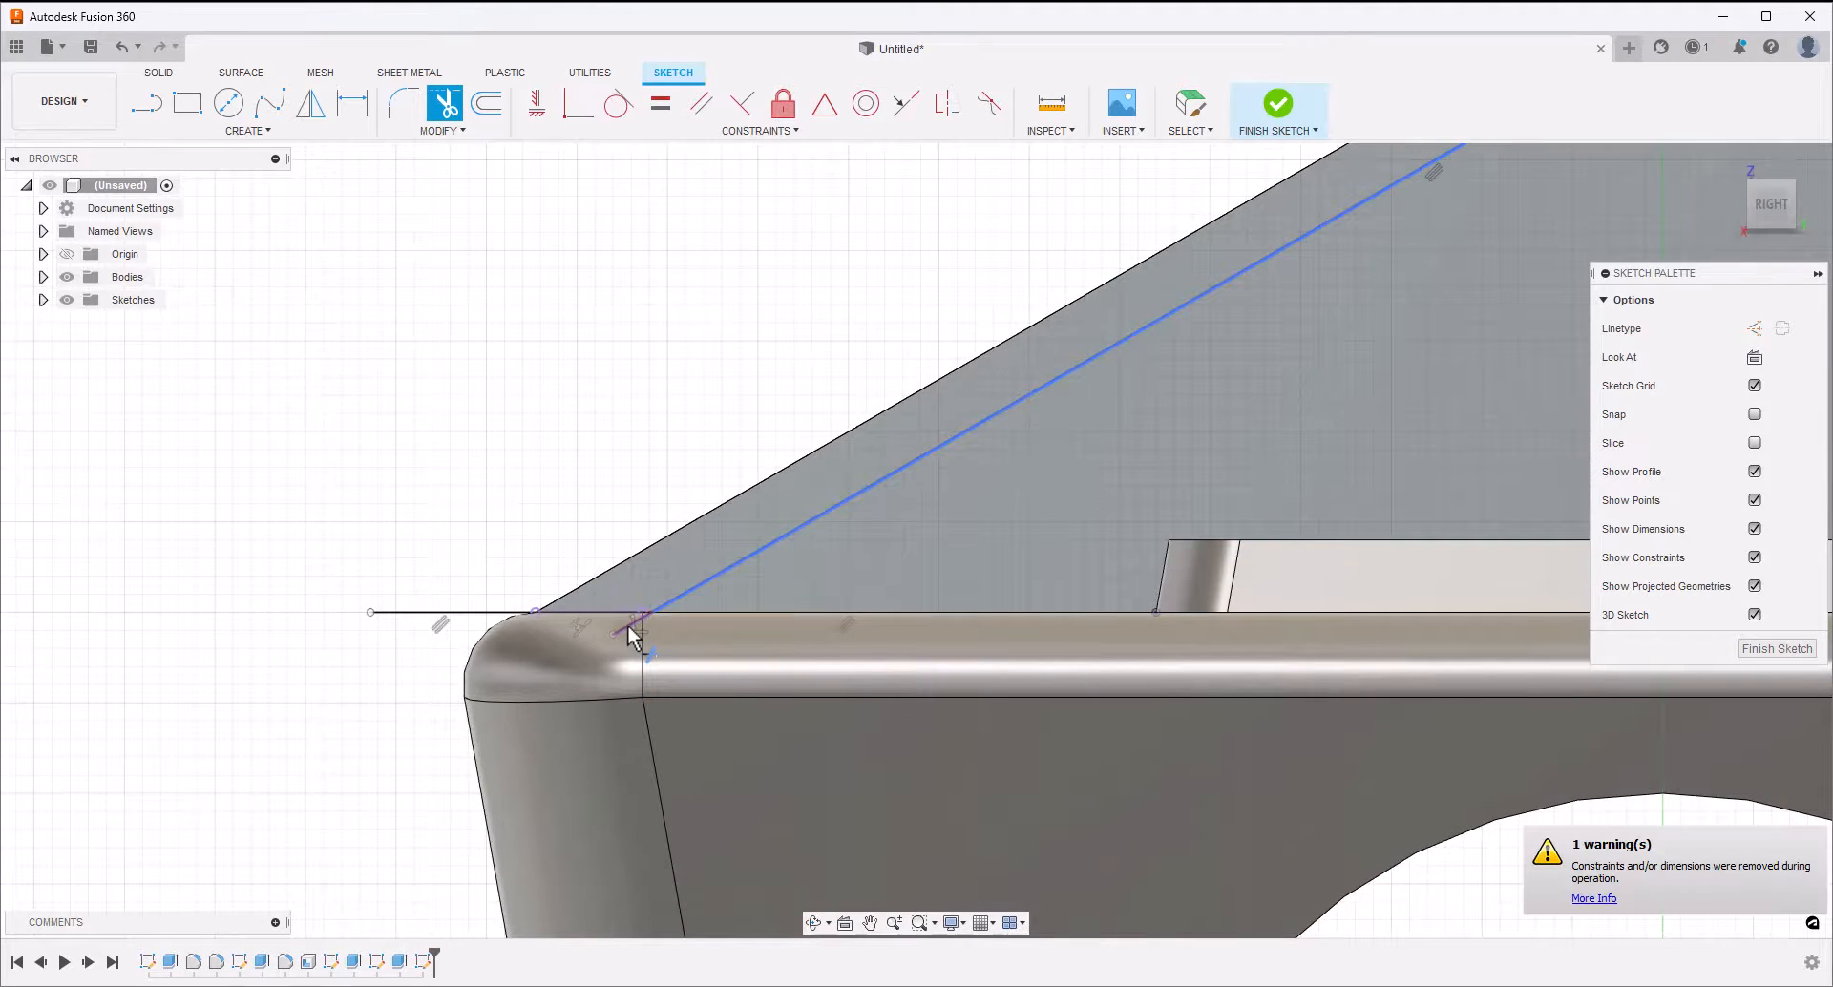
scroll(477, 453, "down", 5)
key("Escape")
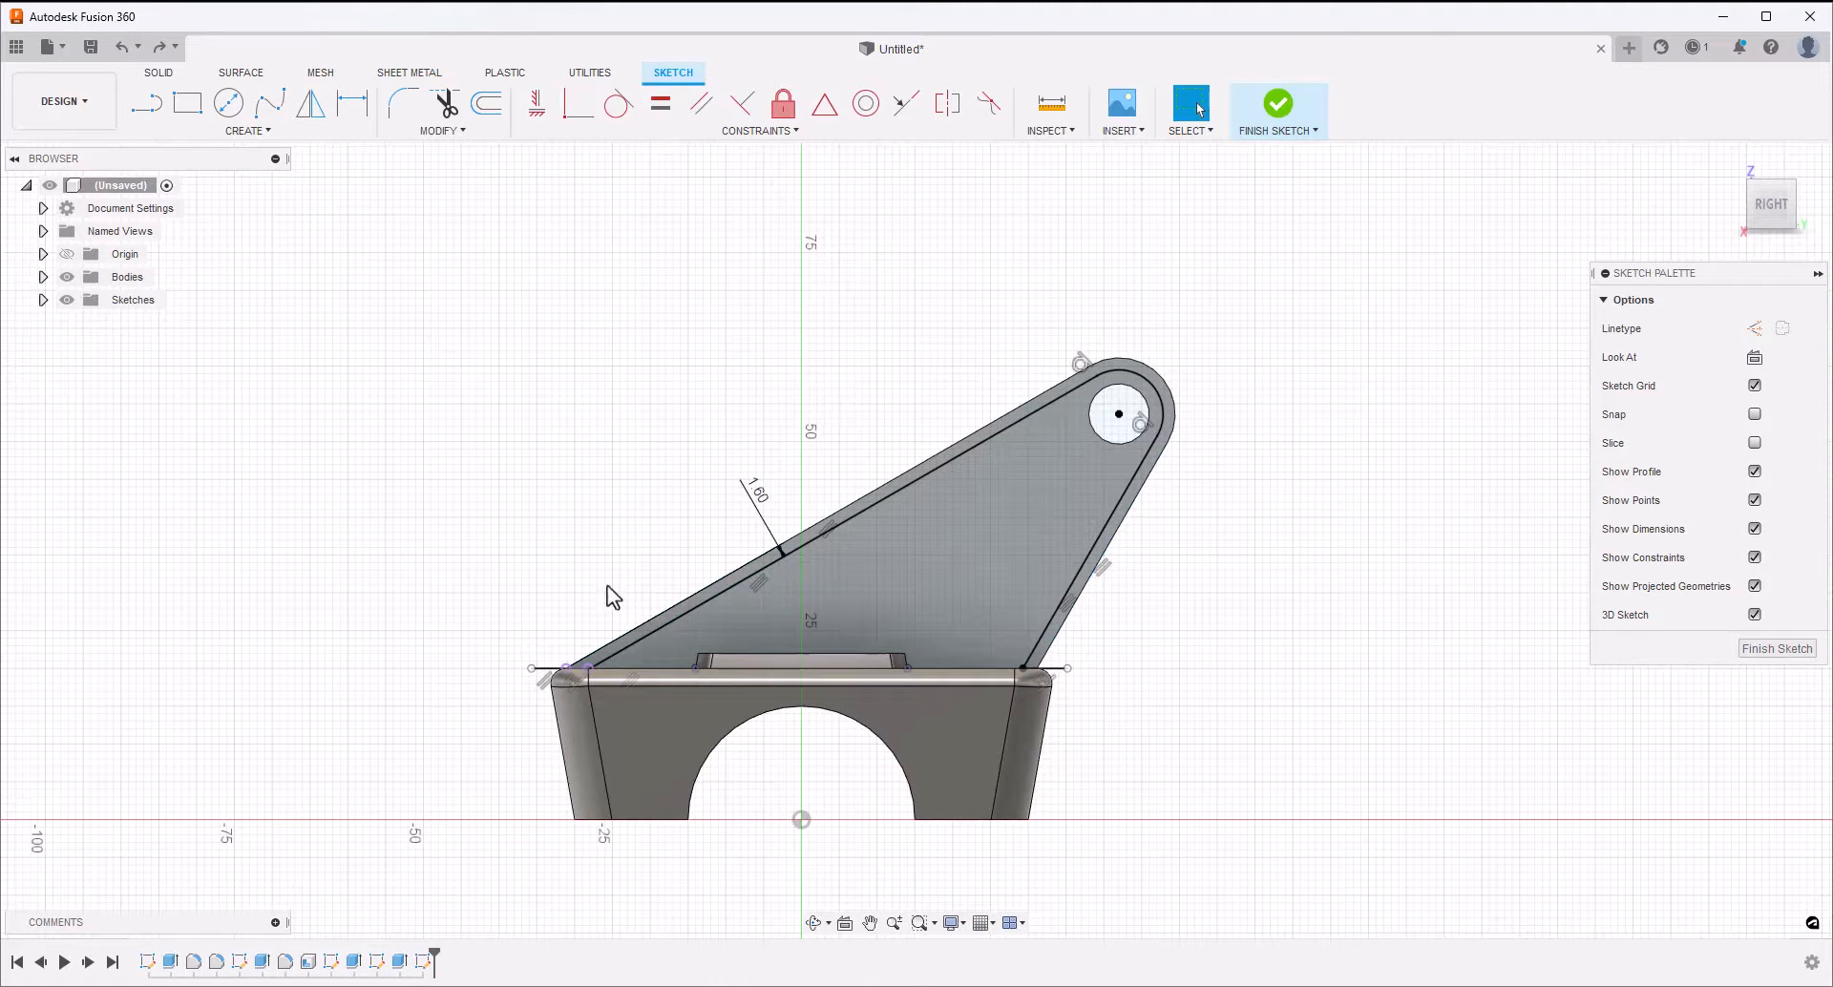
left_click(1278, 105)
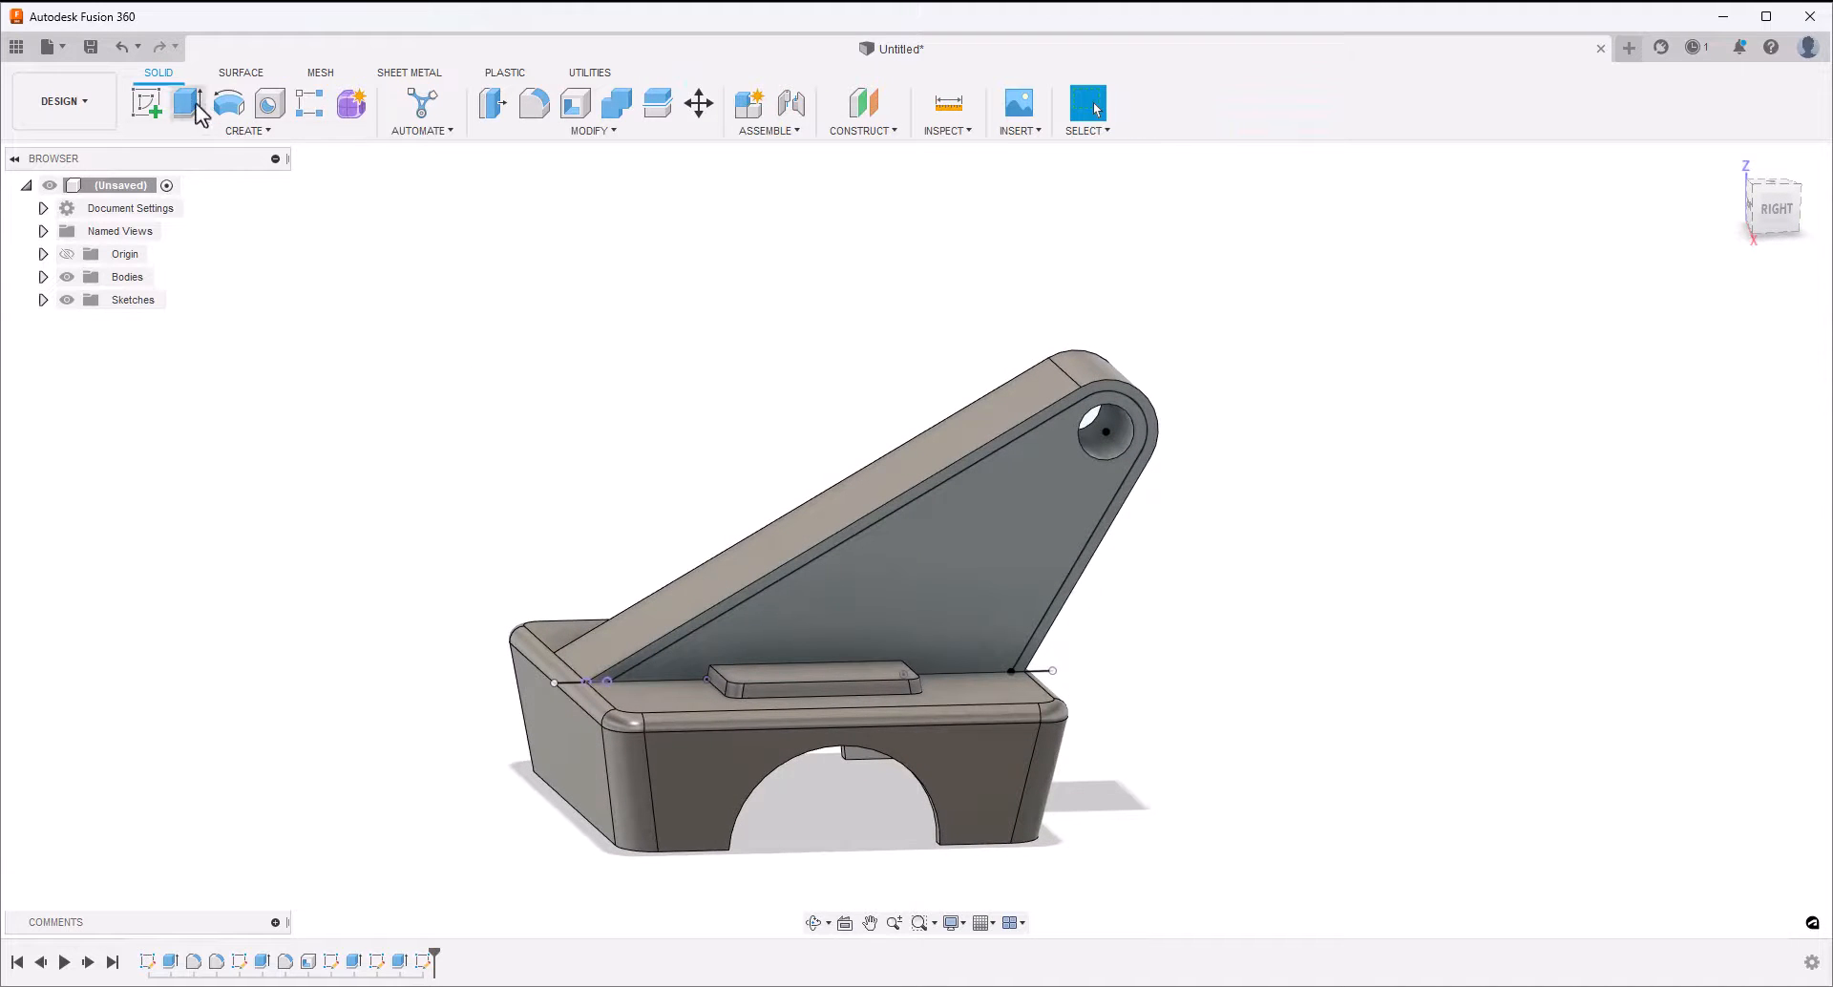
Cut the narrow border profile along the arm's side face 5 mm deep with Extrude
left_click(188, 103)
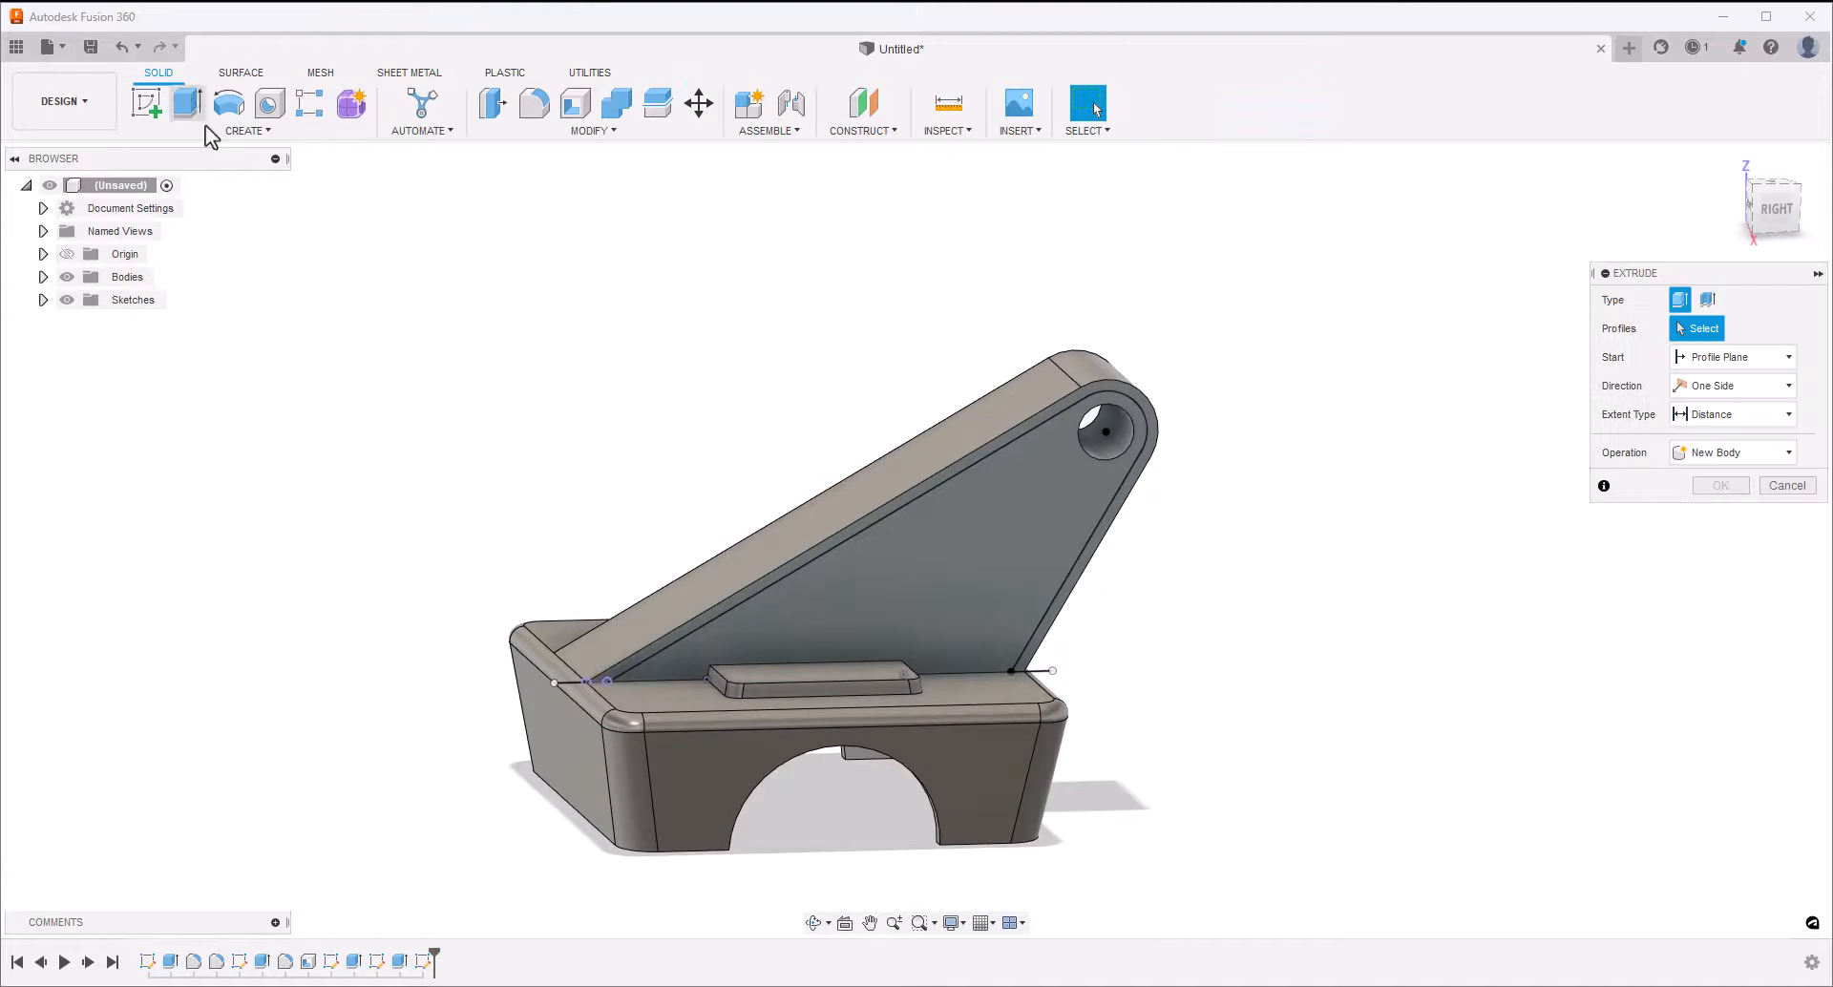
left_click(770, 582)
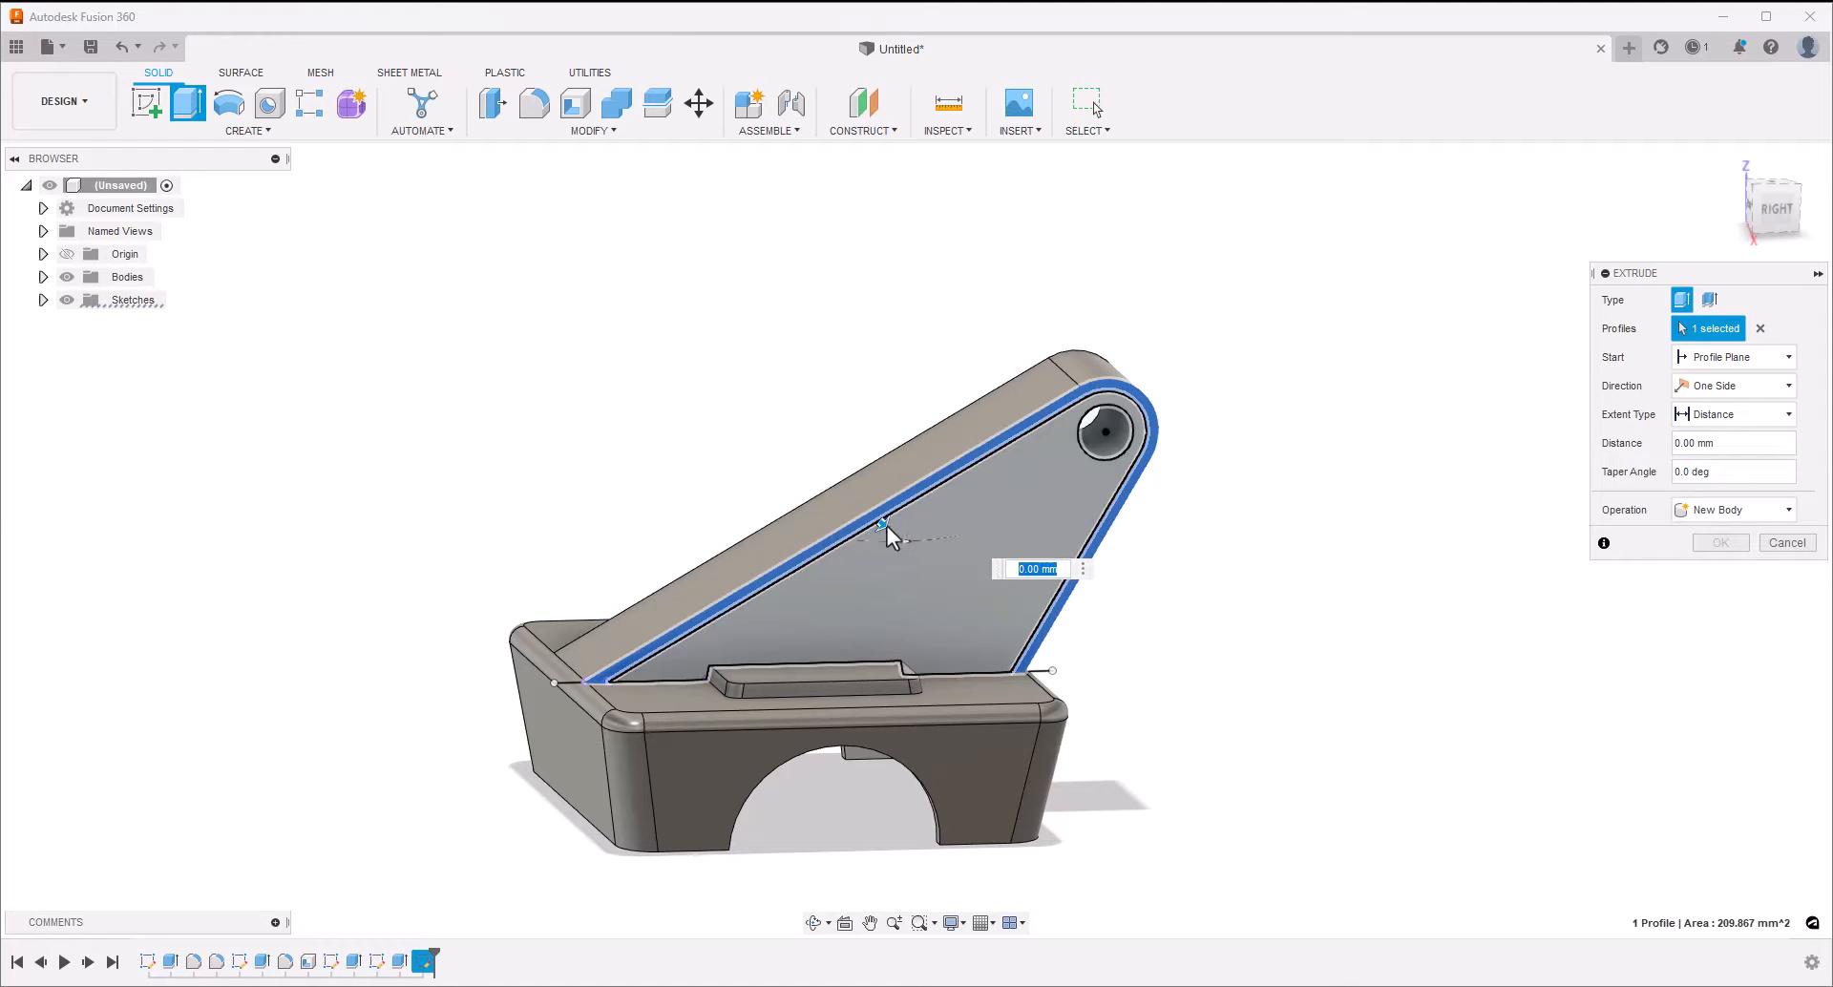
left_click_drag(886, 527, 868, 520)
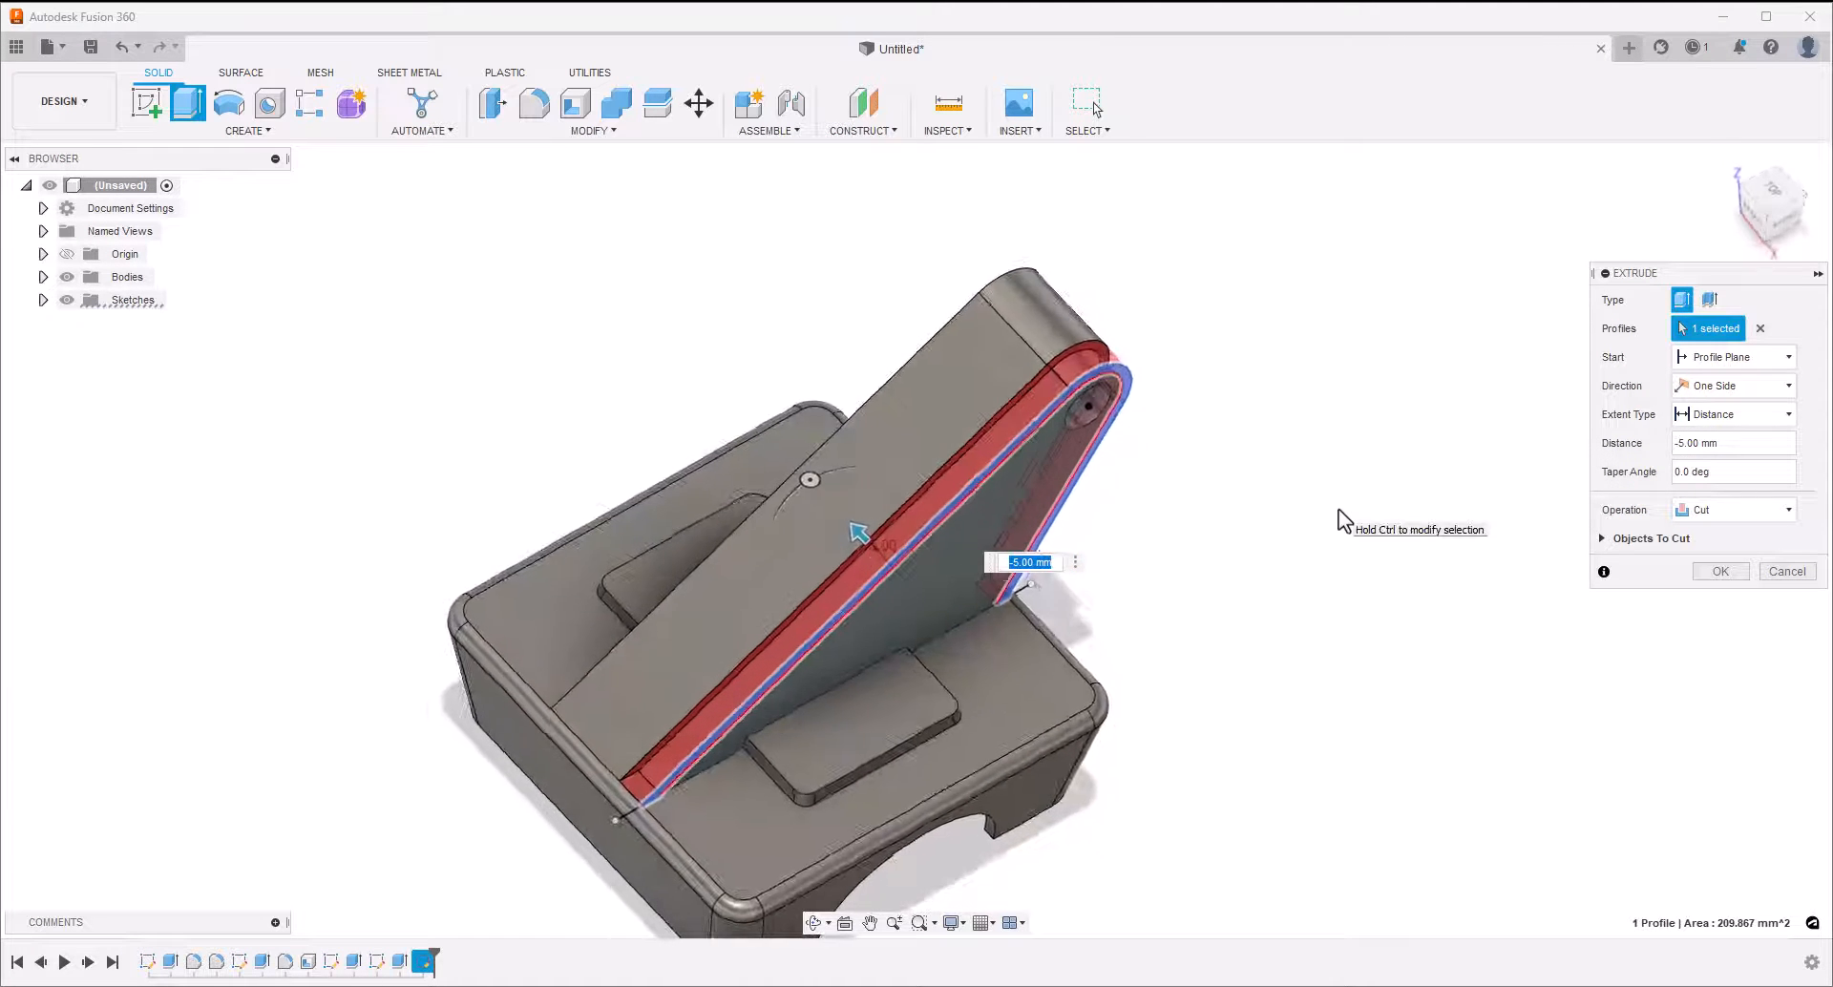
middle_click_drag(1338, 508, 1096, 630, "shift")
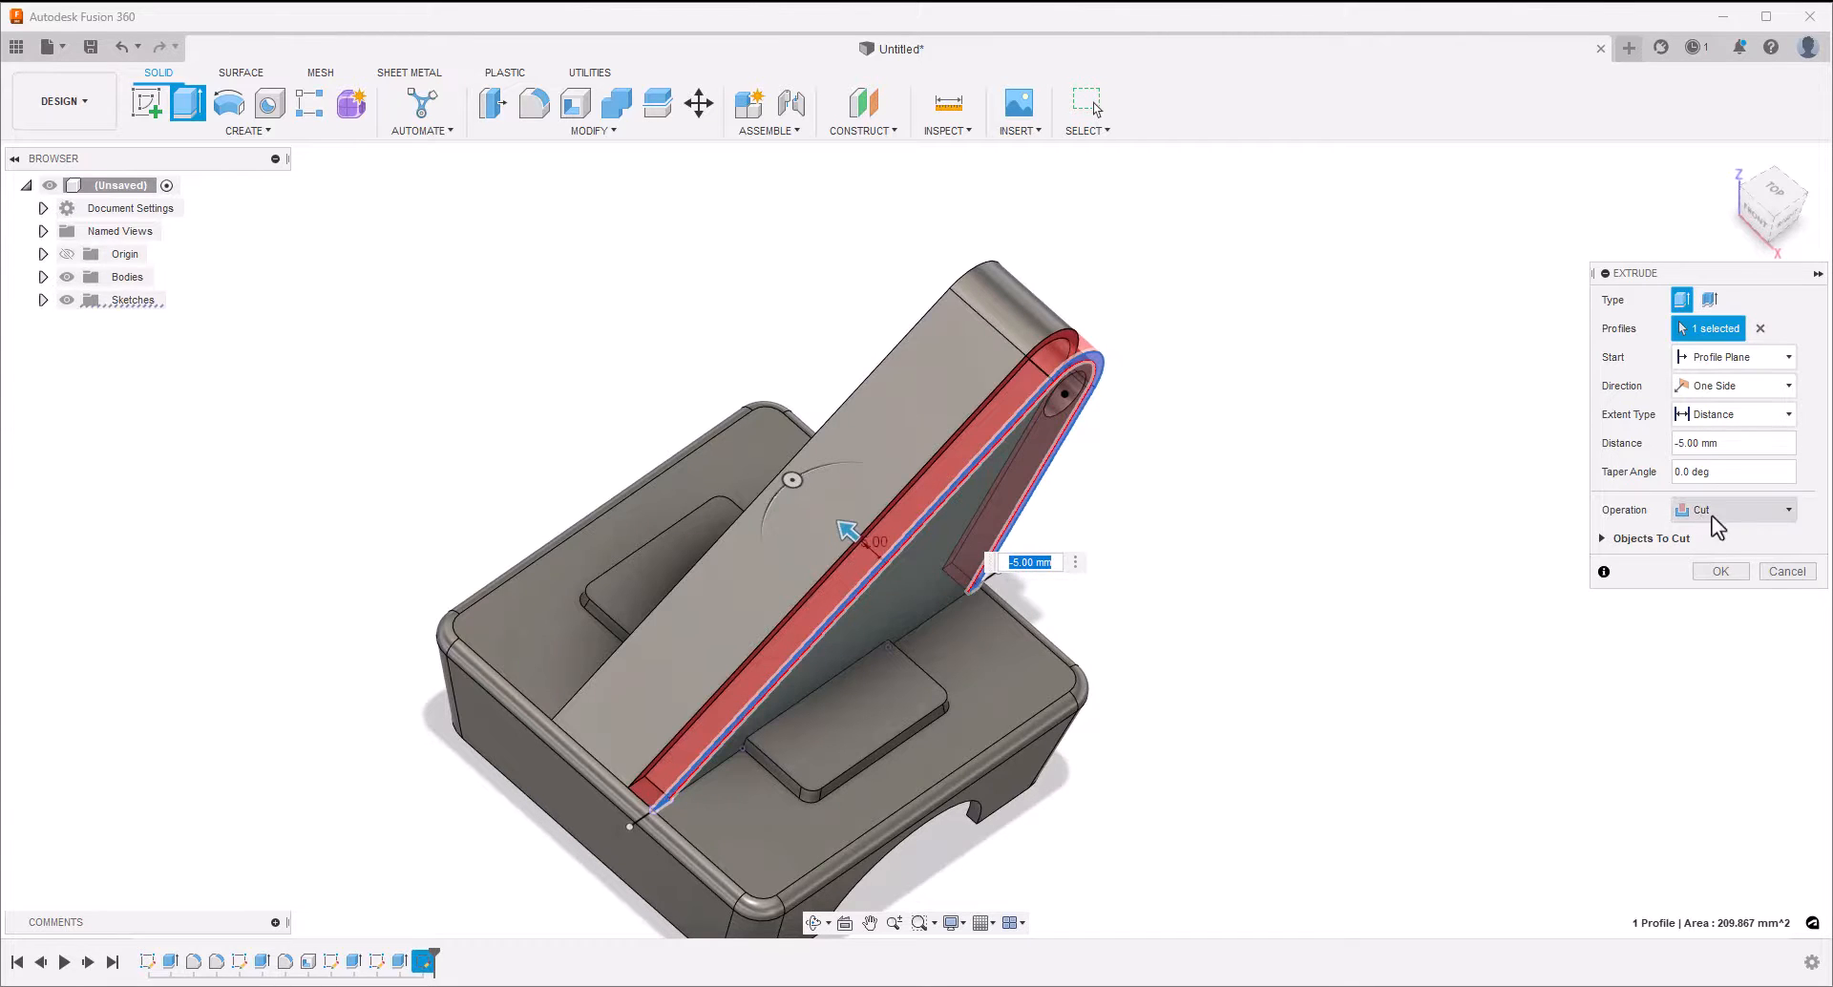
left_click(1717, 571)
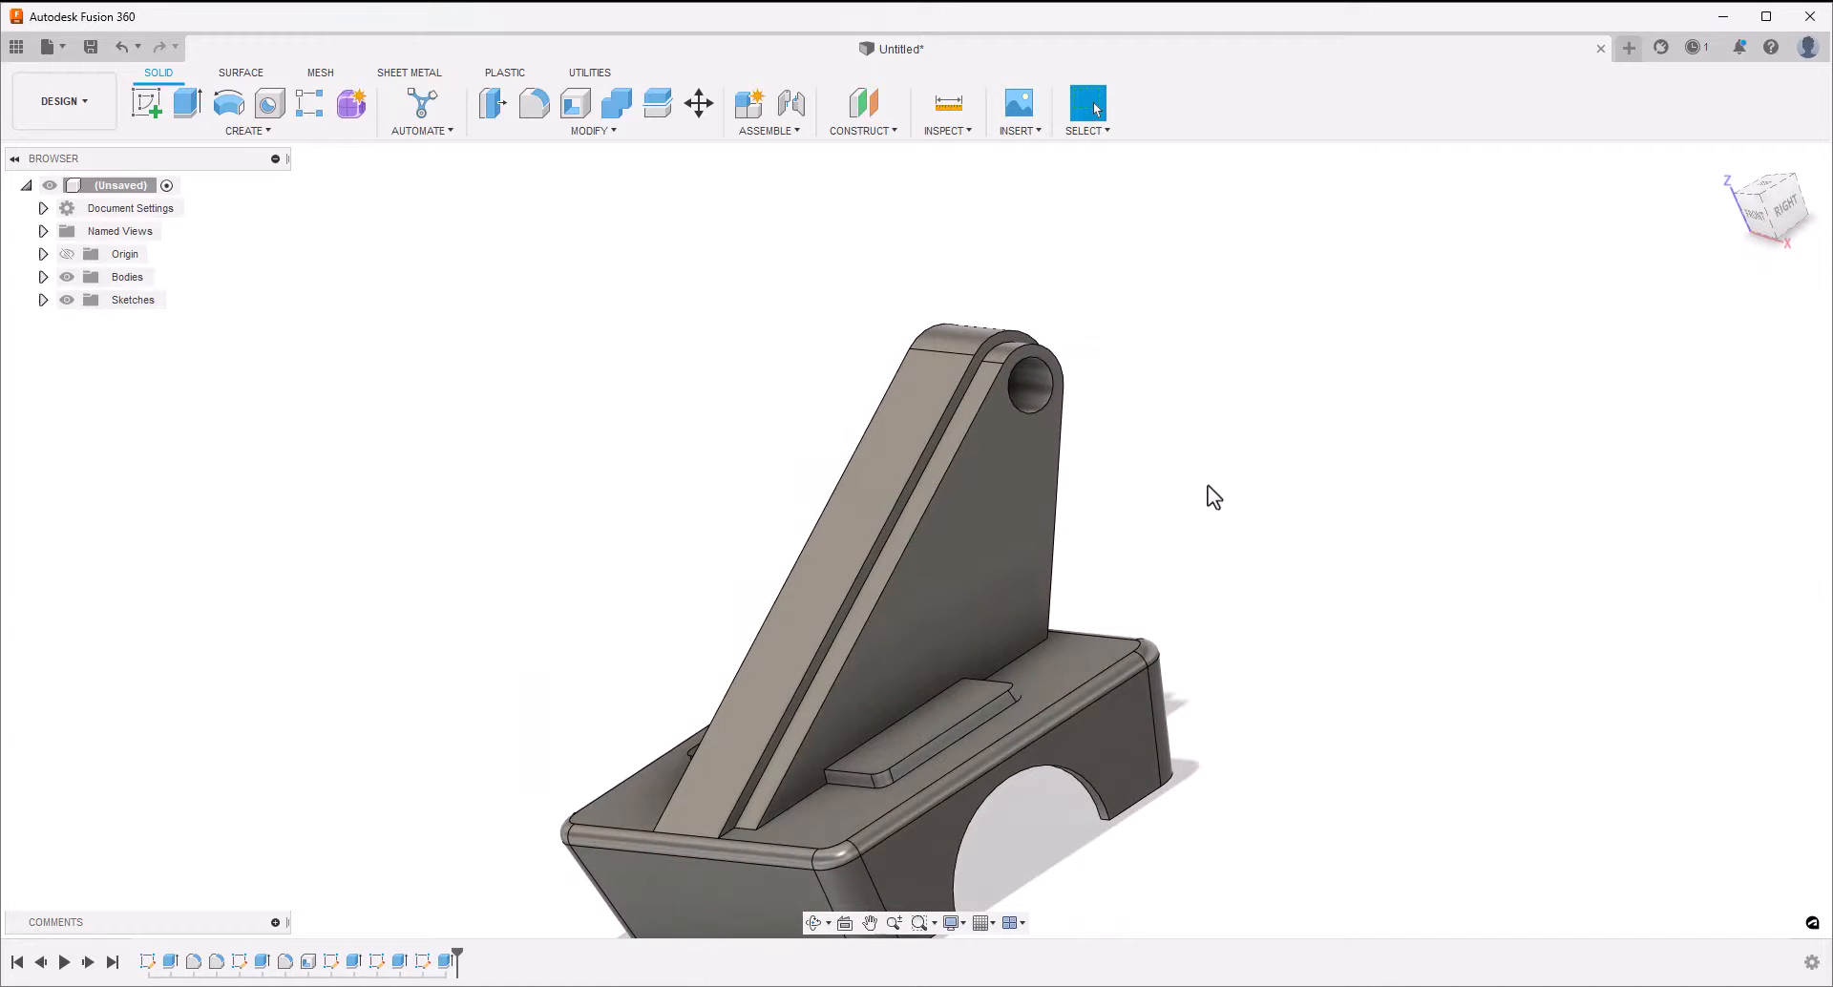
Mirror the border cut feature to the arm's opposite side across the vertical origin plane through the arm's middle
middle_click_drag(1207, 485, 959, 427, "shift")
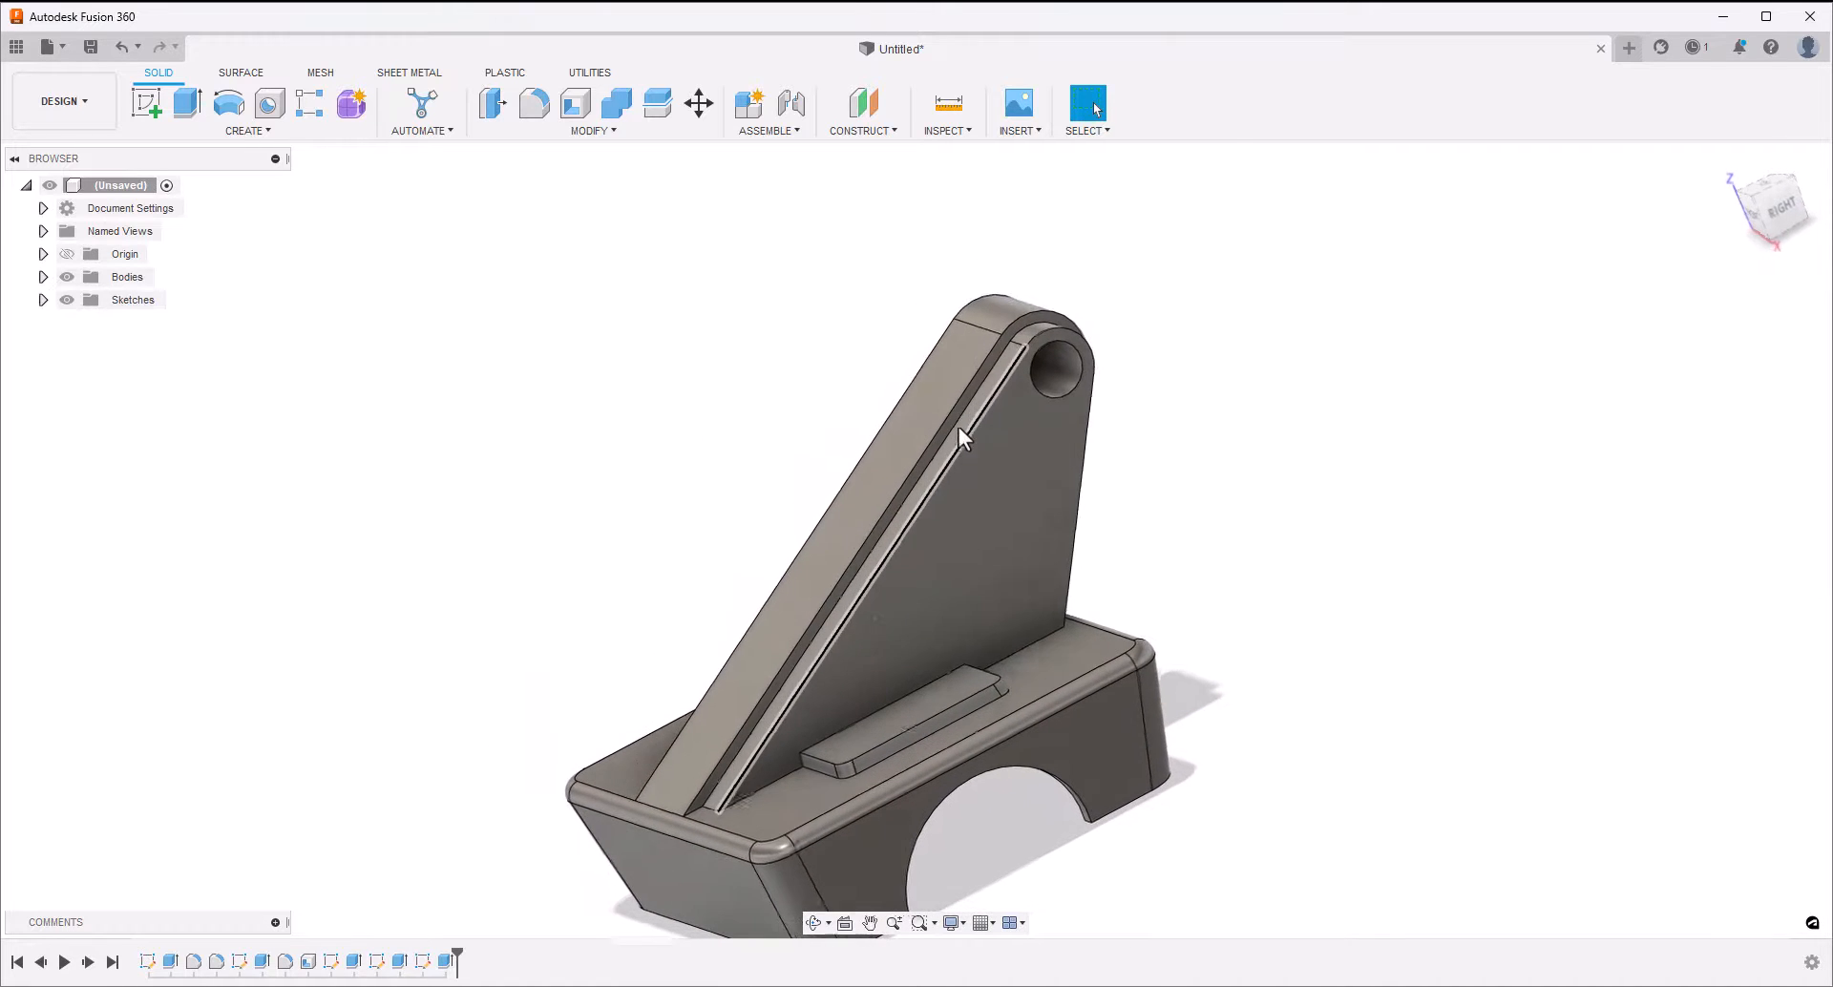
left_click(449, 961)
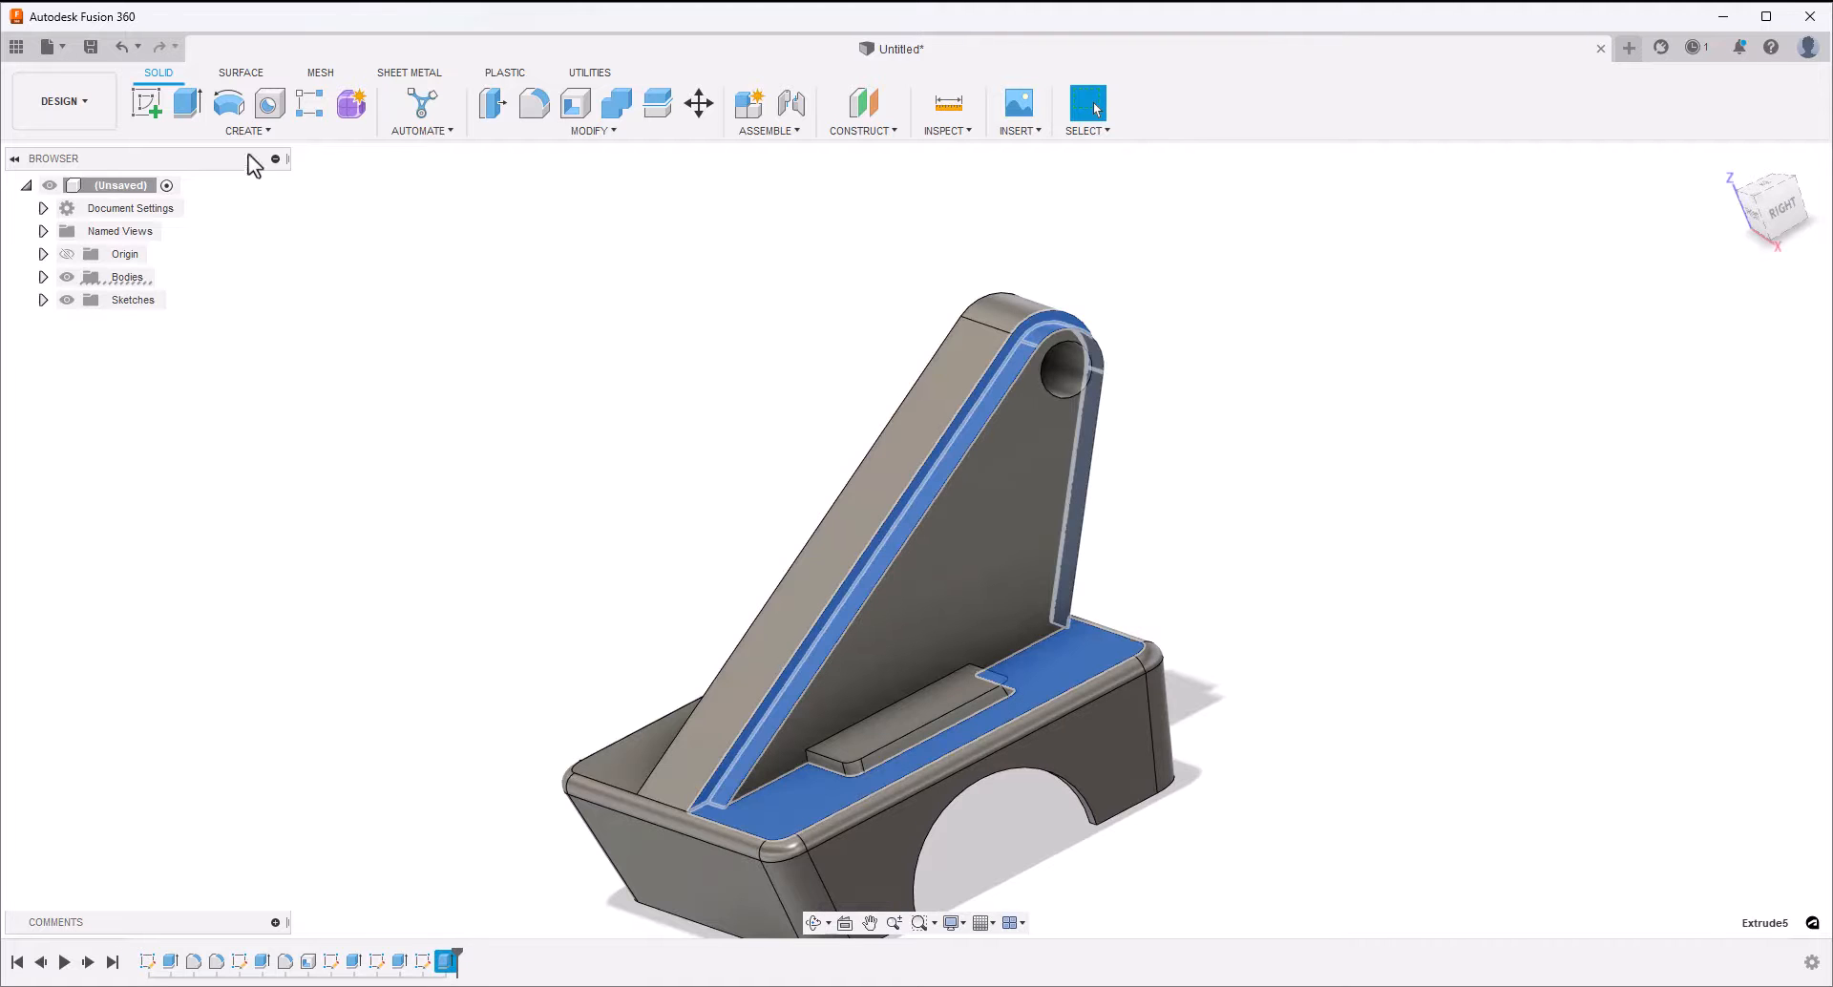
left_click(247, 130)
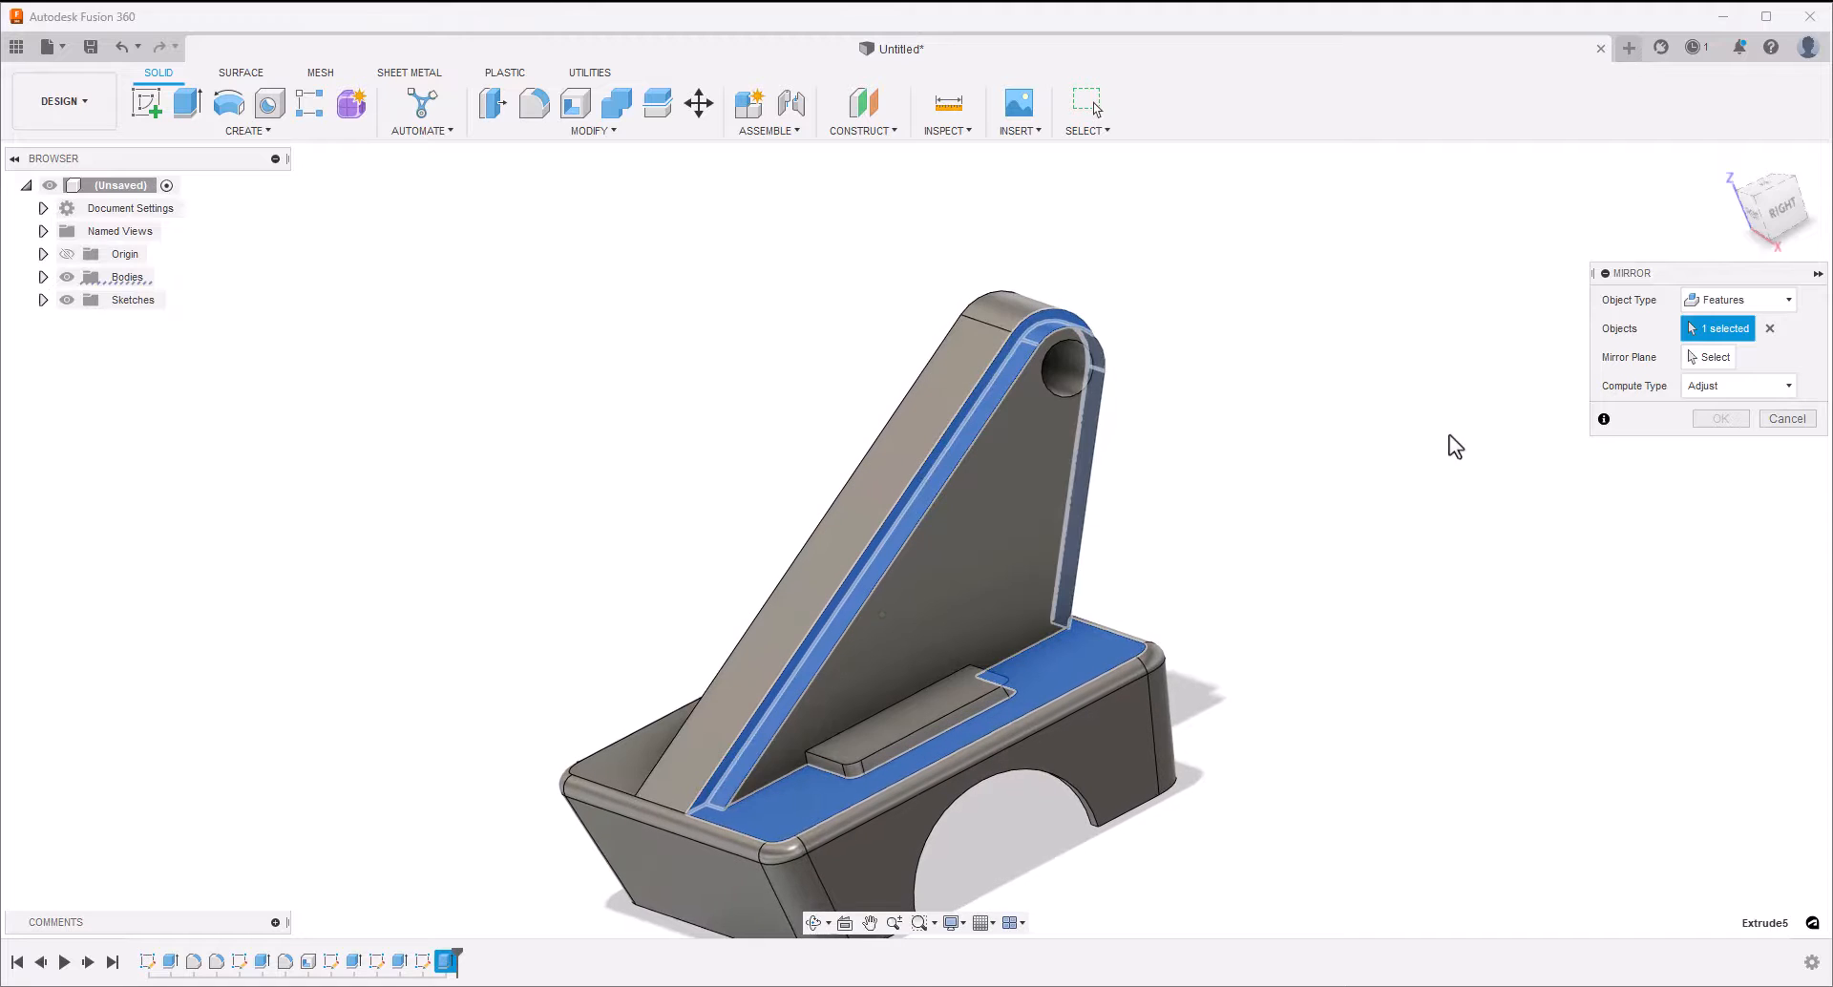
left_click(1703, 359)
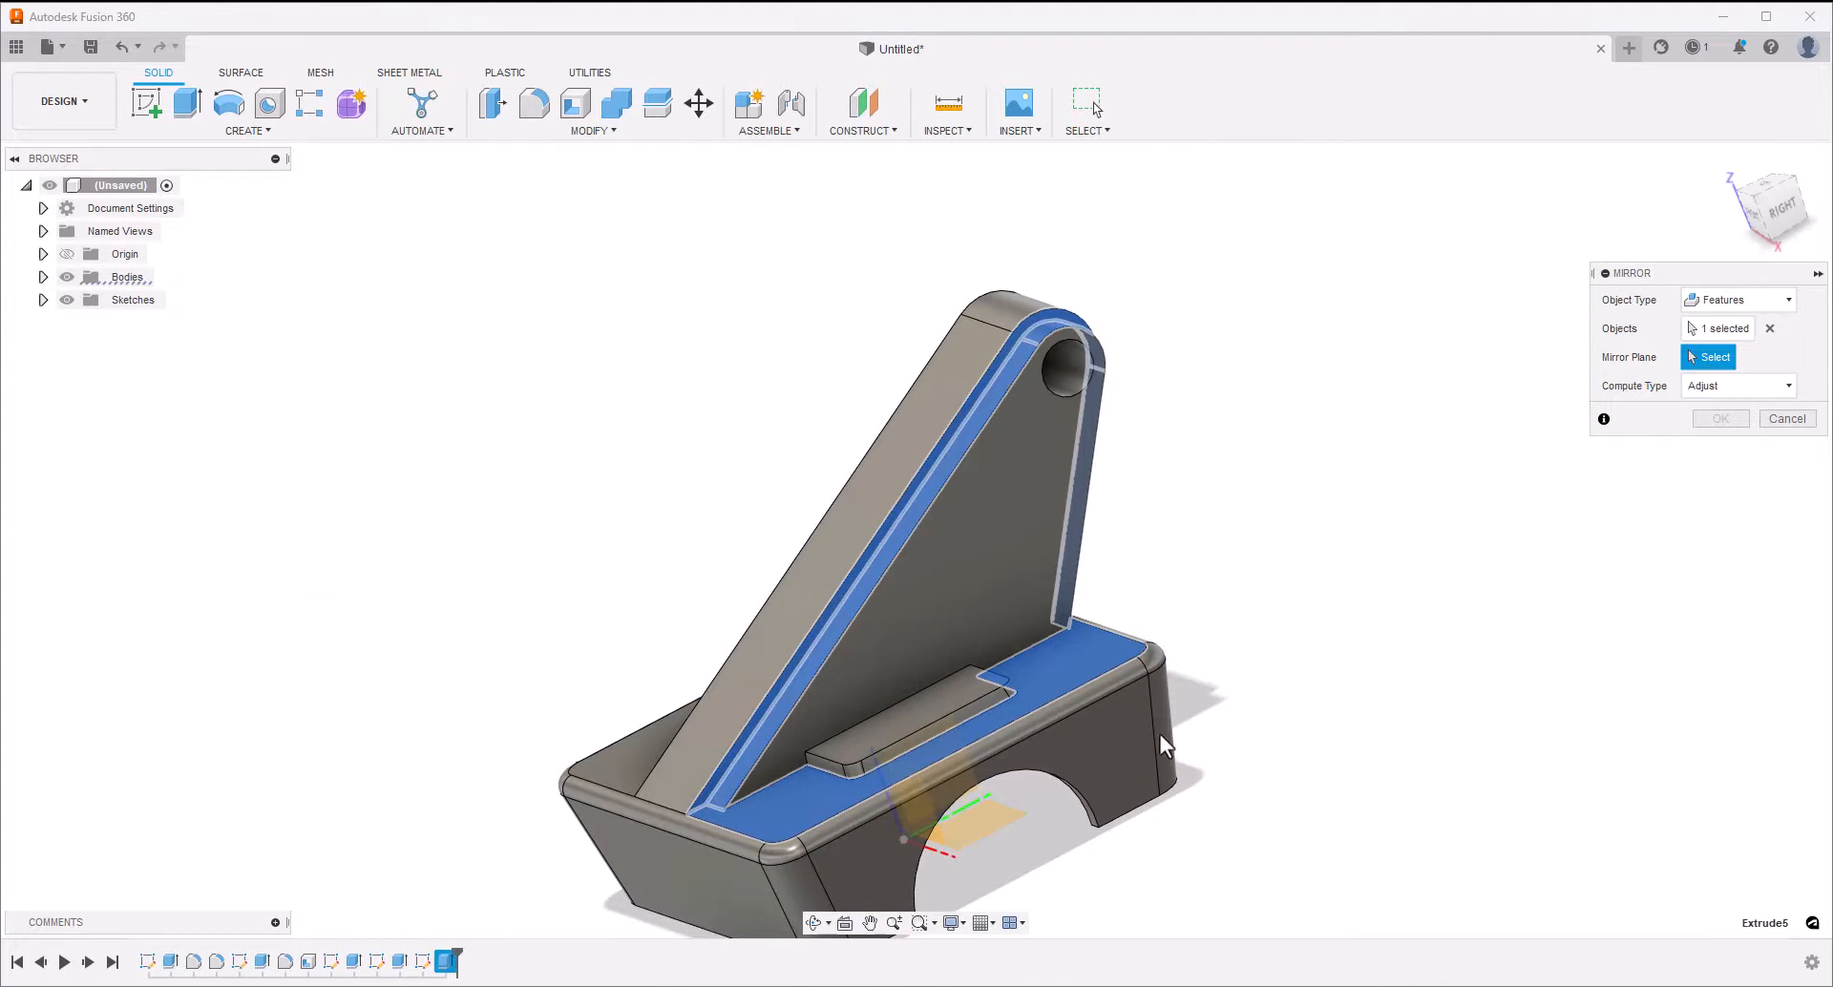
middle_click_drag(1160, 735, 1499, 541, "shift")
left_click(971, 784)
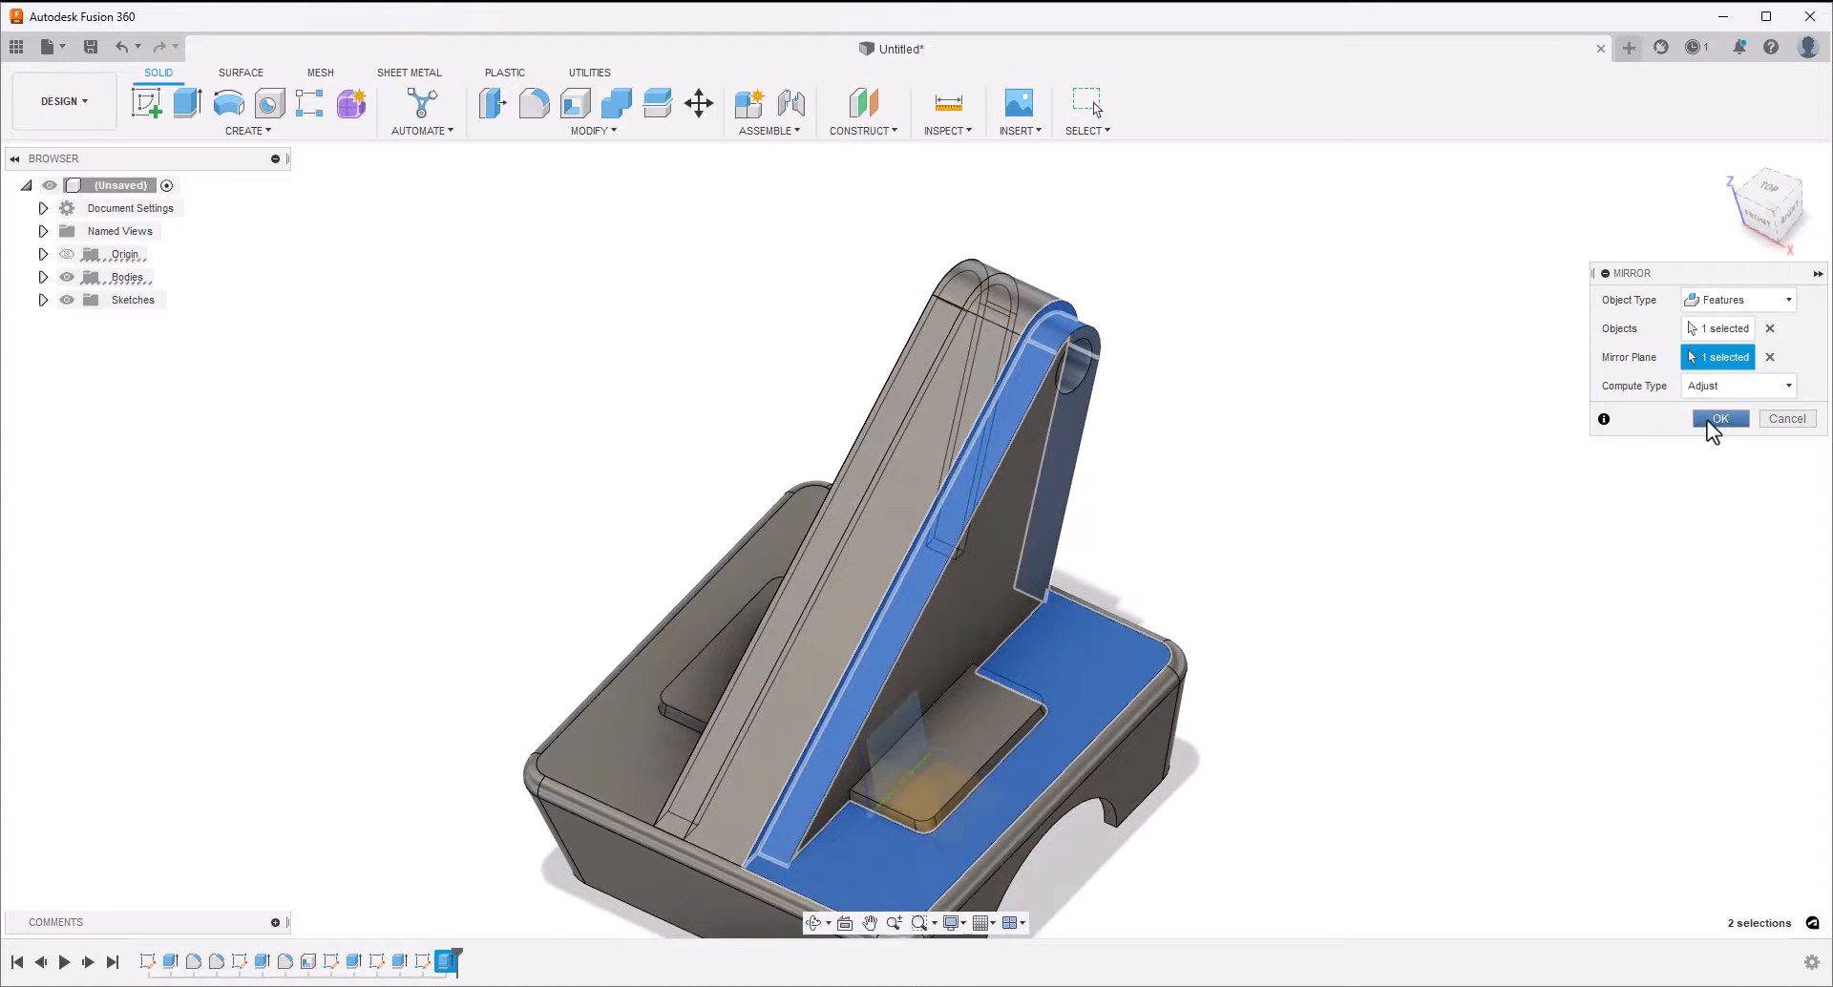
left_click(1718, 419)
Start a sketch on the arm's side face and draw a long sloping line from beside the hole, plus a short line to the pad's near top corner
middle_click_drag(1478, 438, 1299, 437, "shift")
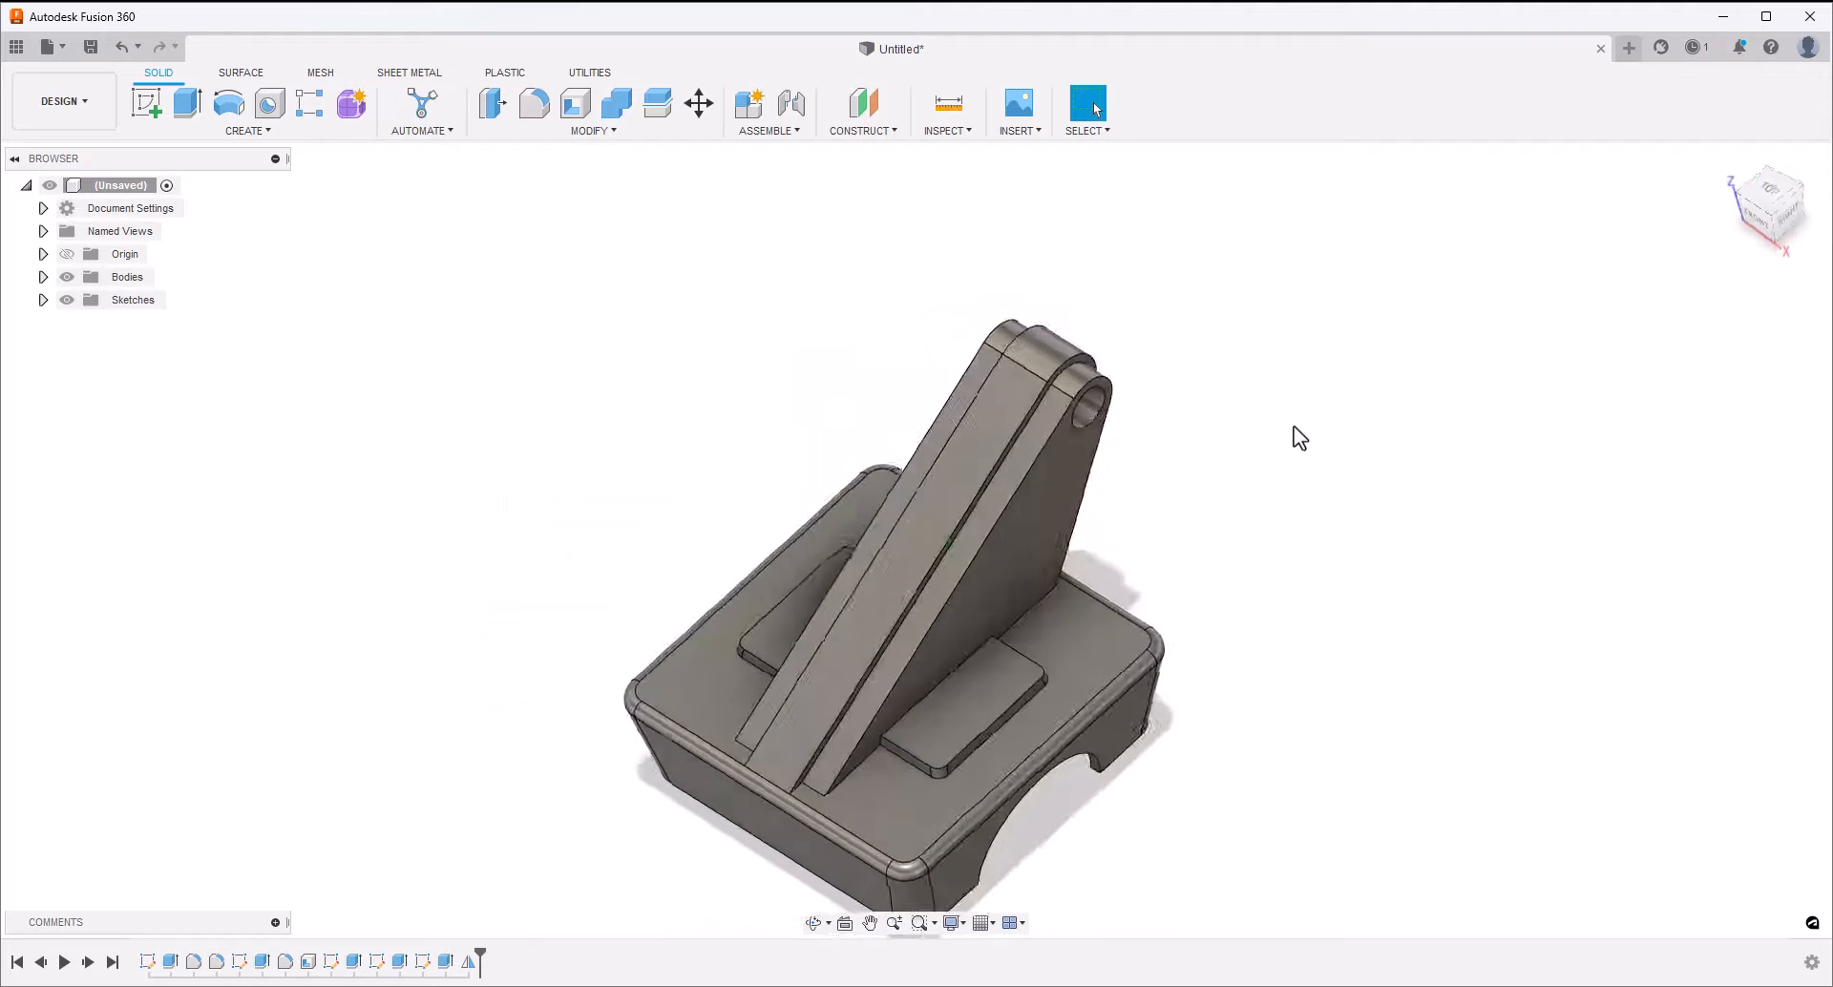
scroll(1293, 426, "up", 5)
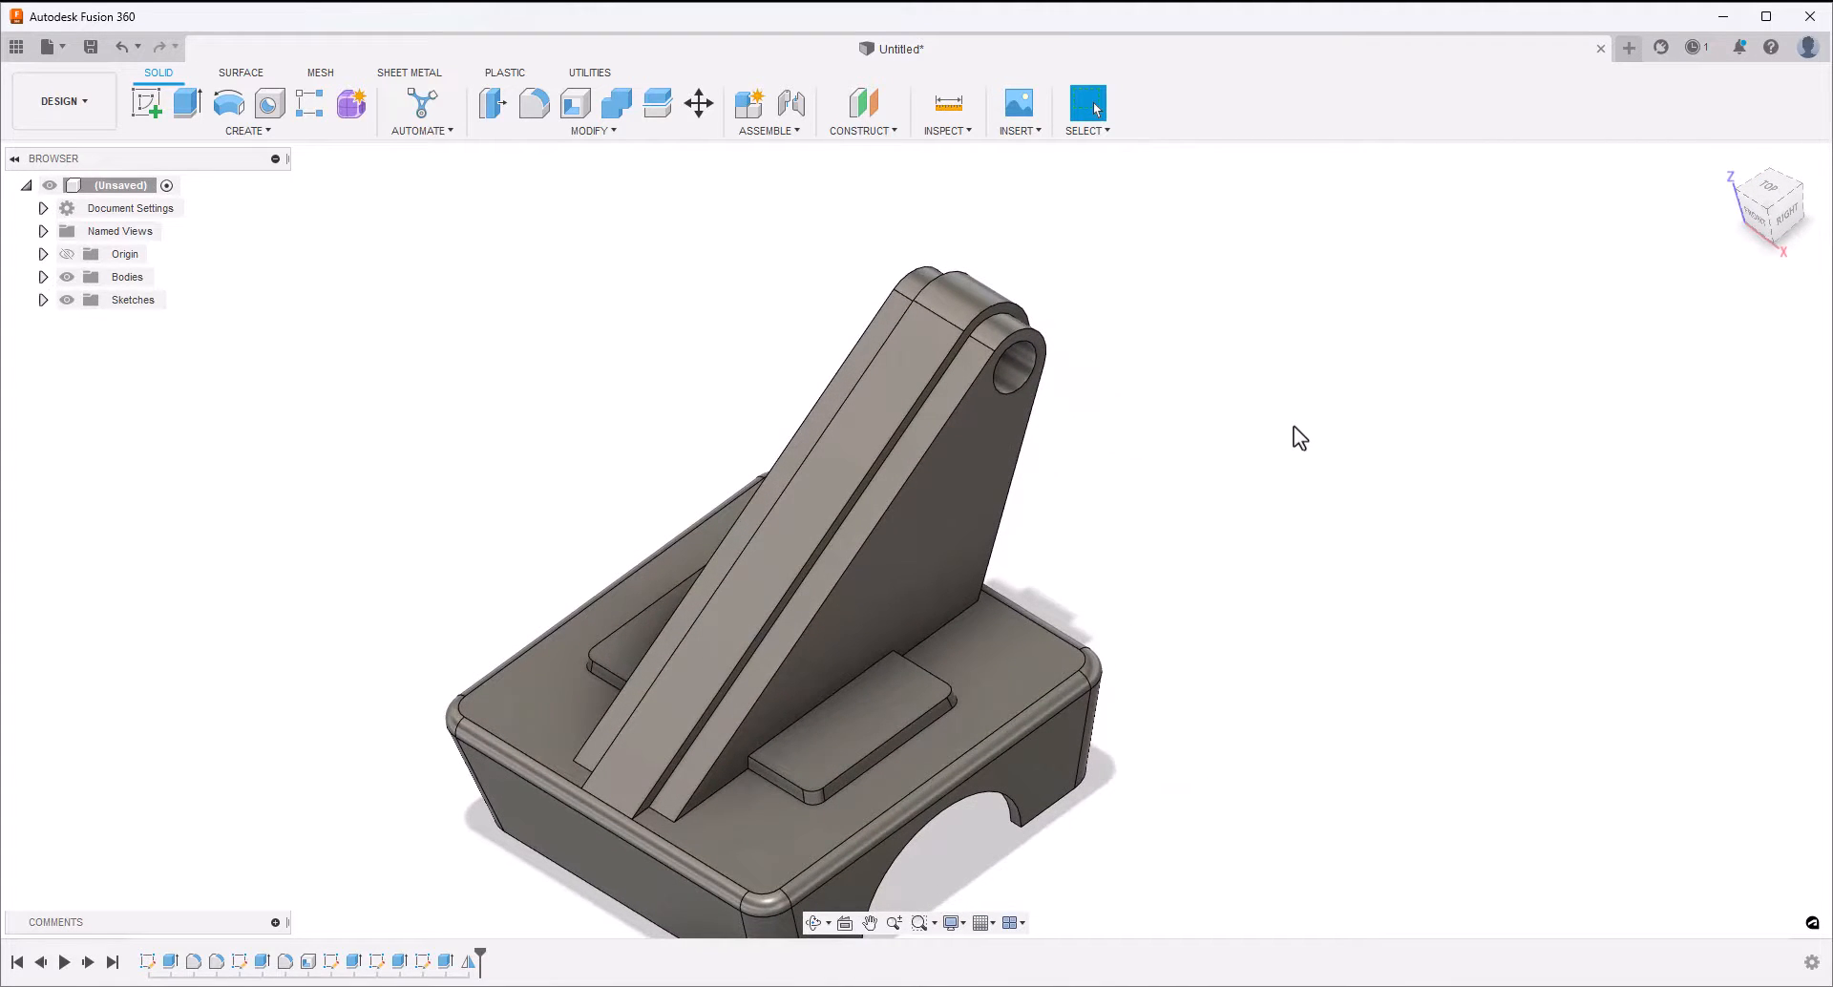
left_click(964, 518)
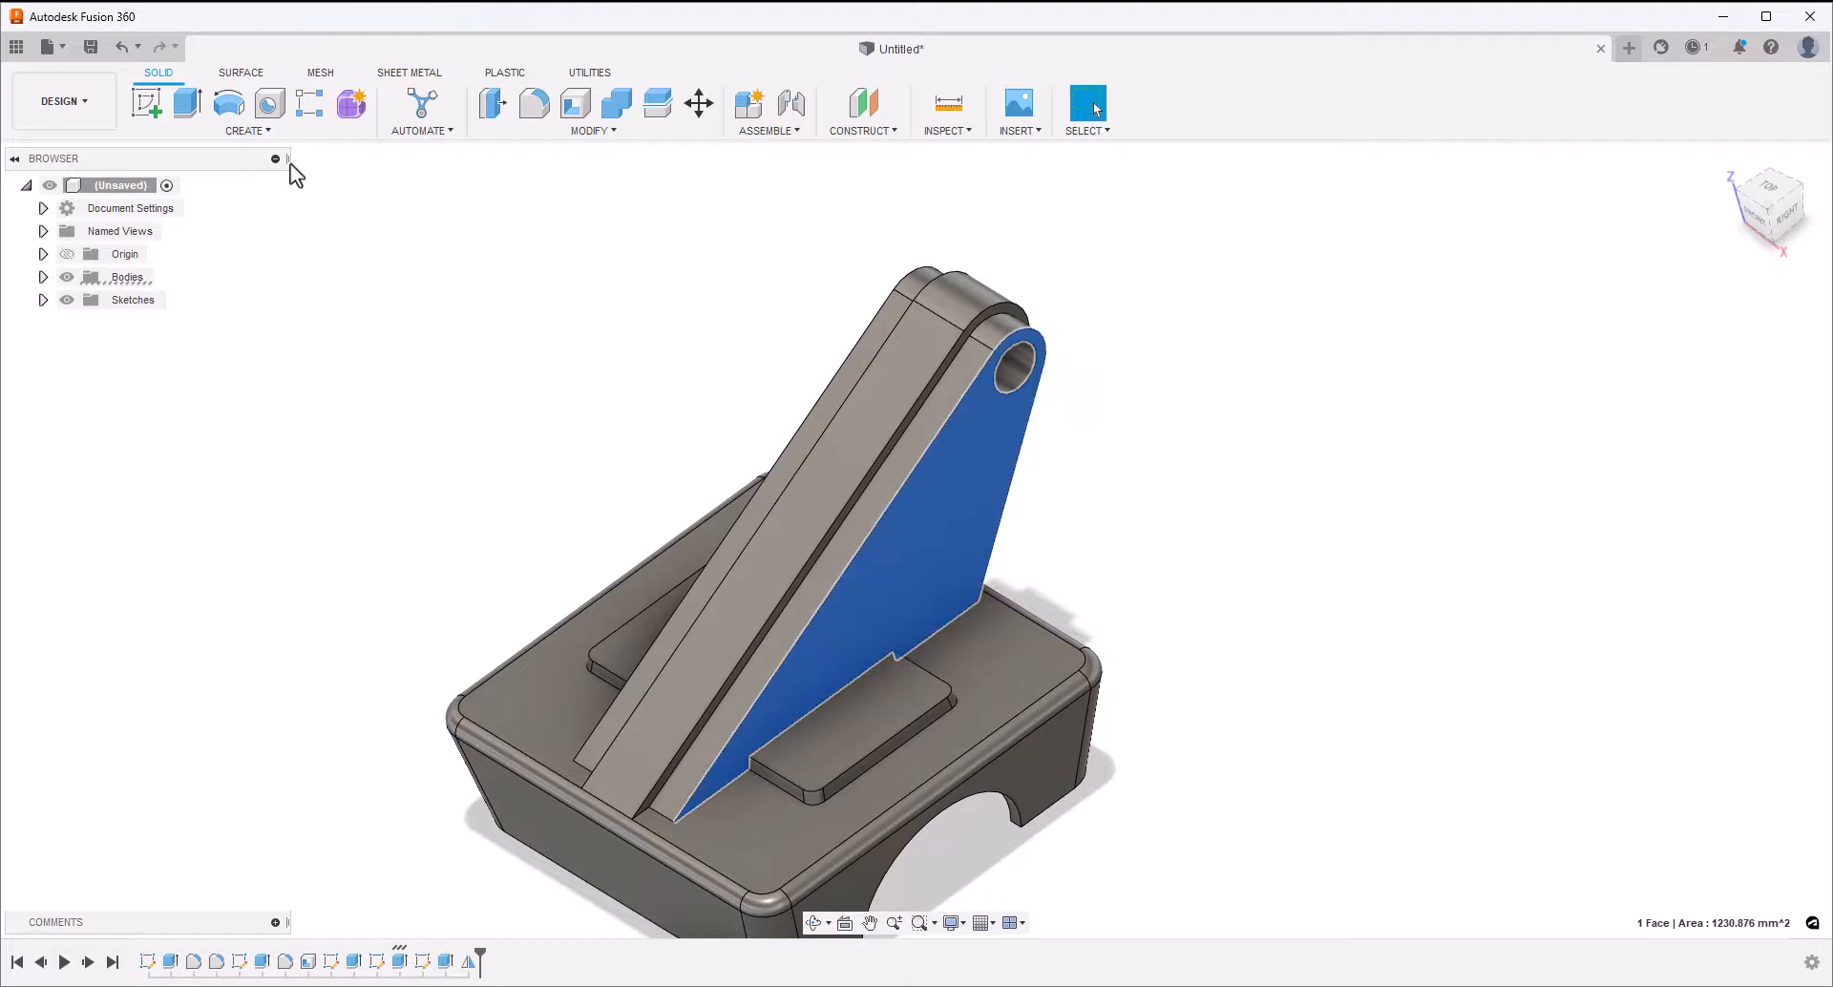
left_click(145, 103)
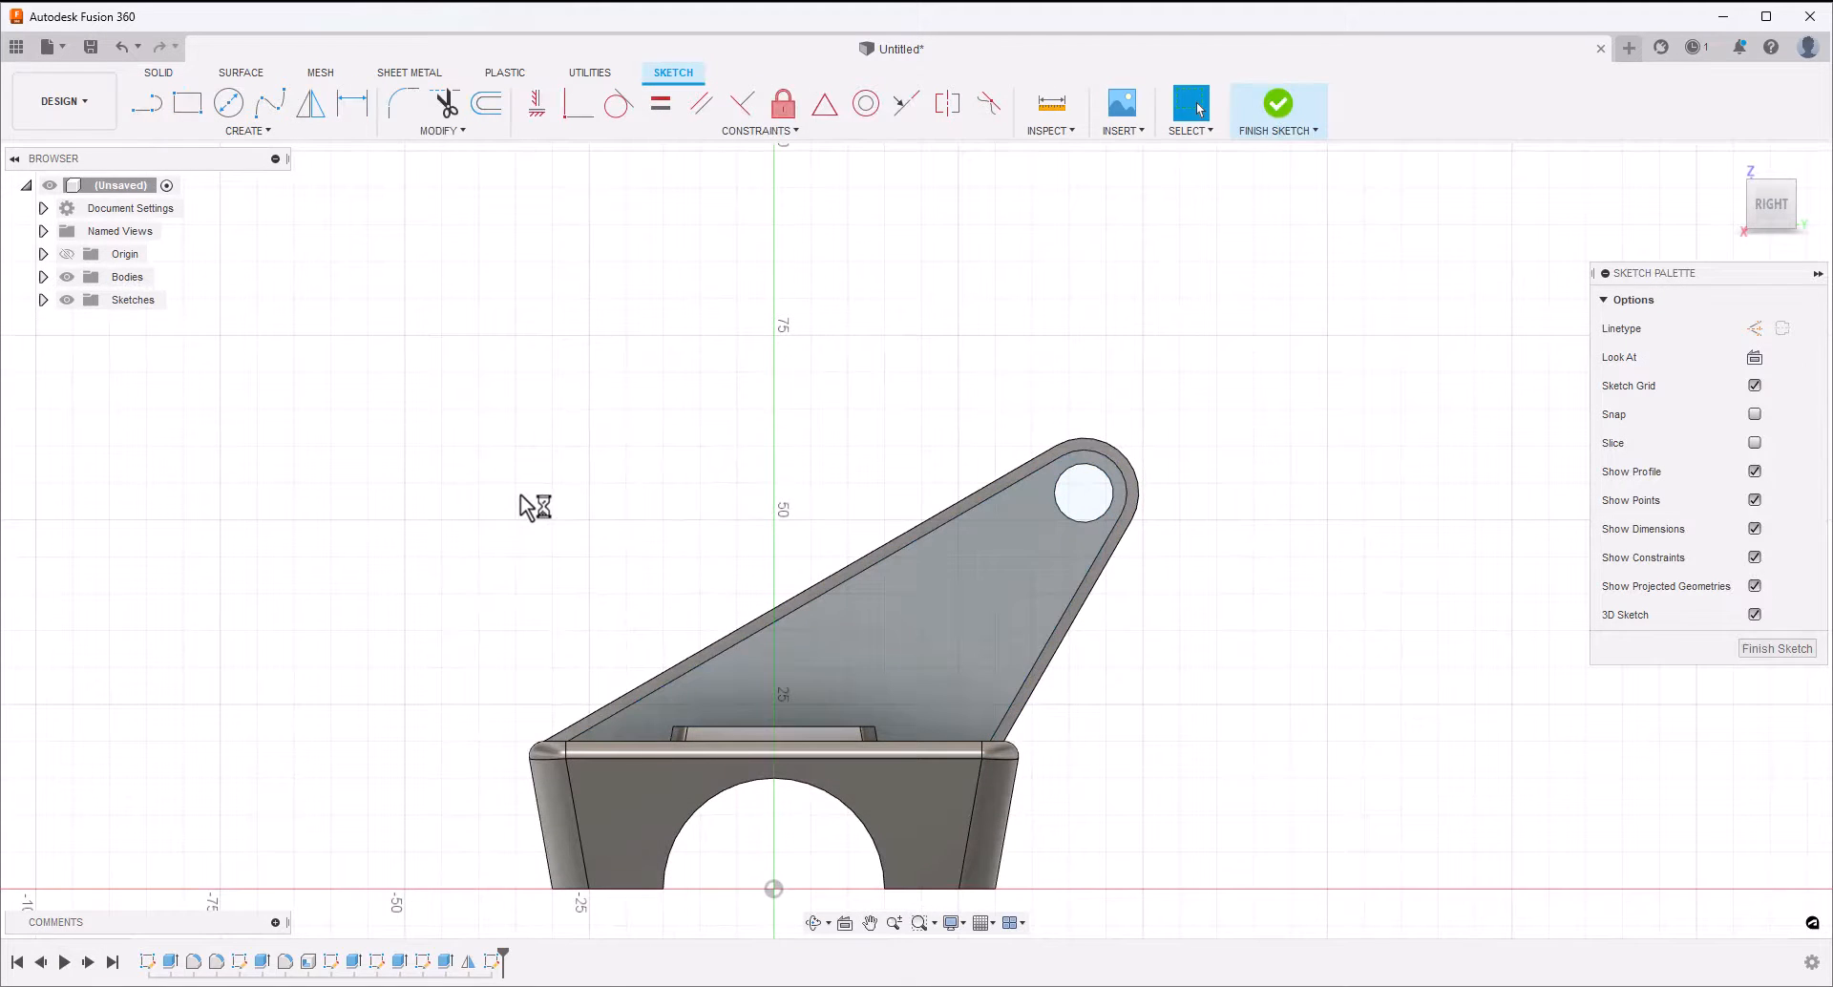
left_click(162, 107)
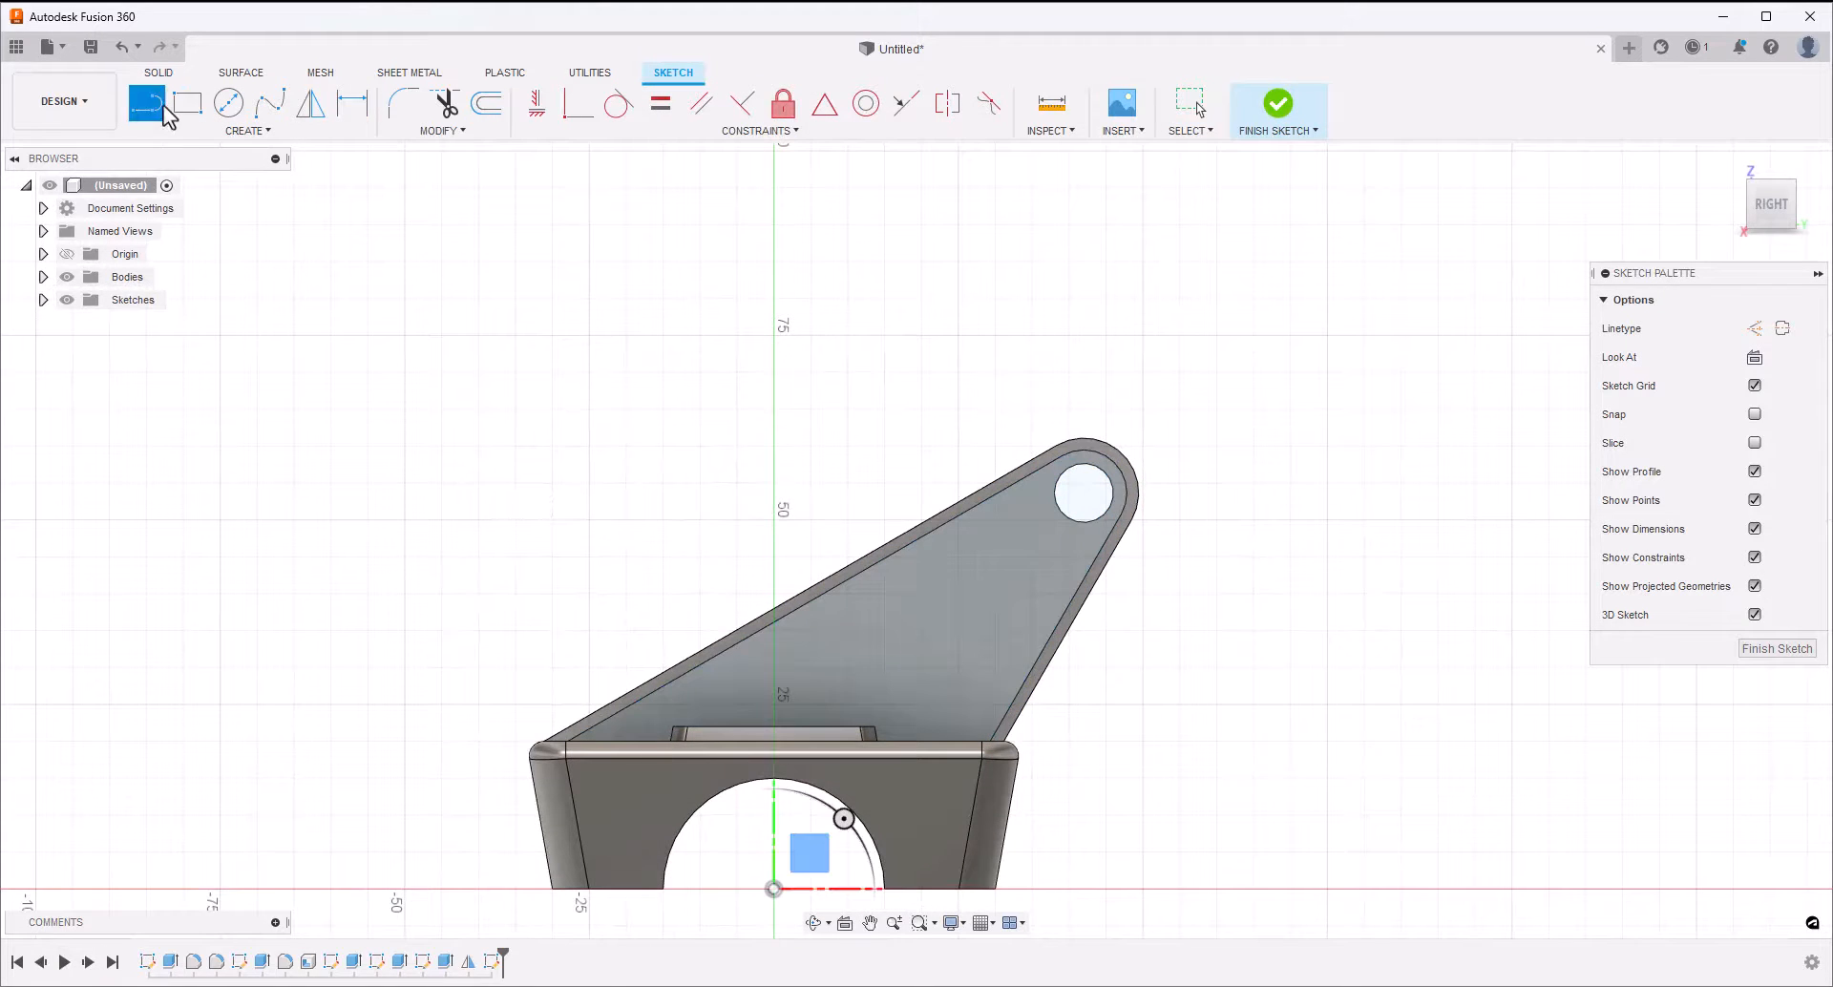
left_click(1024, 493)
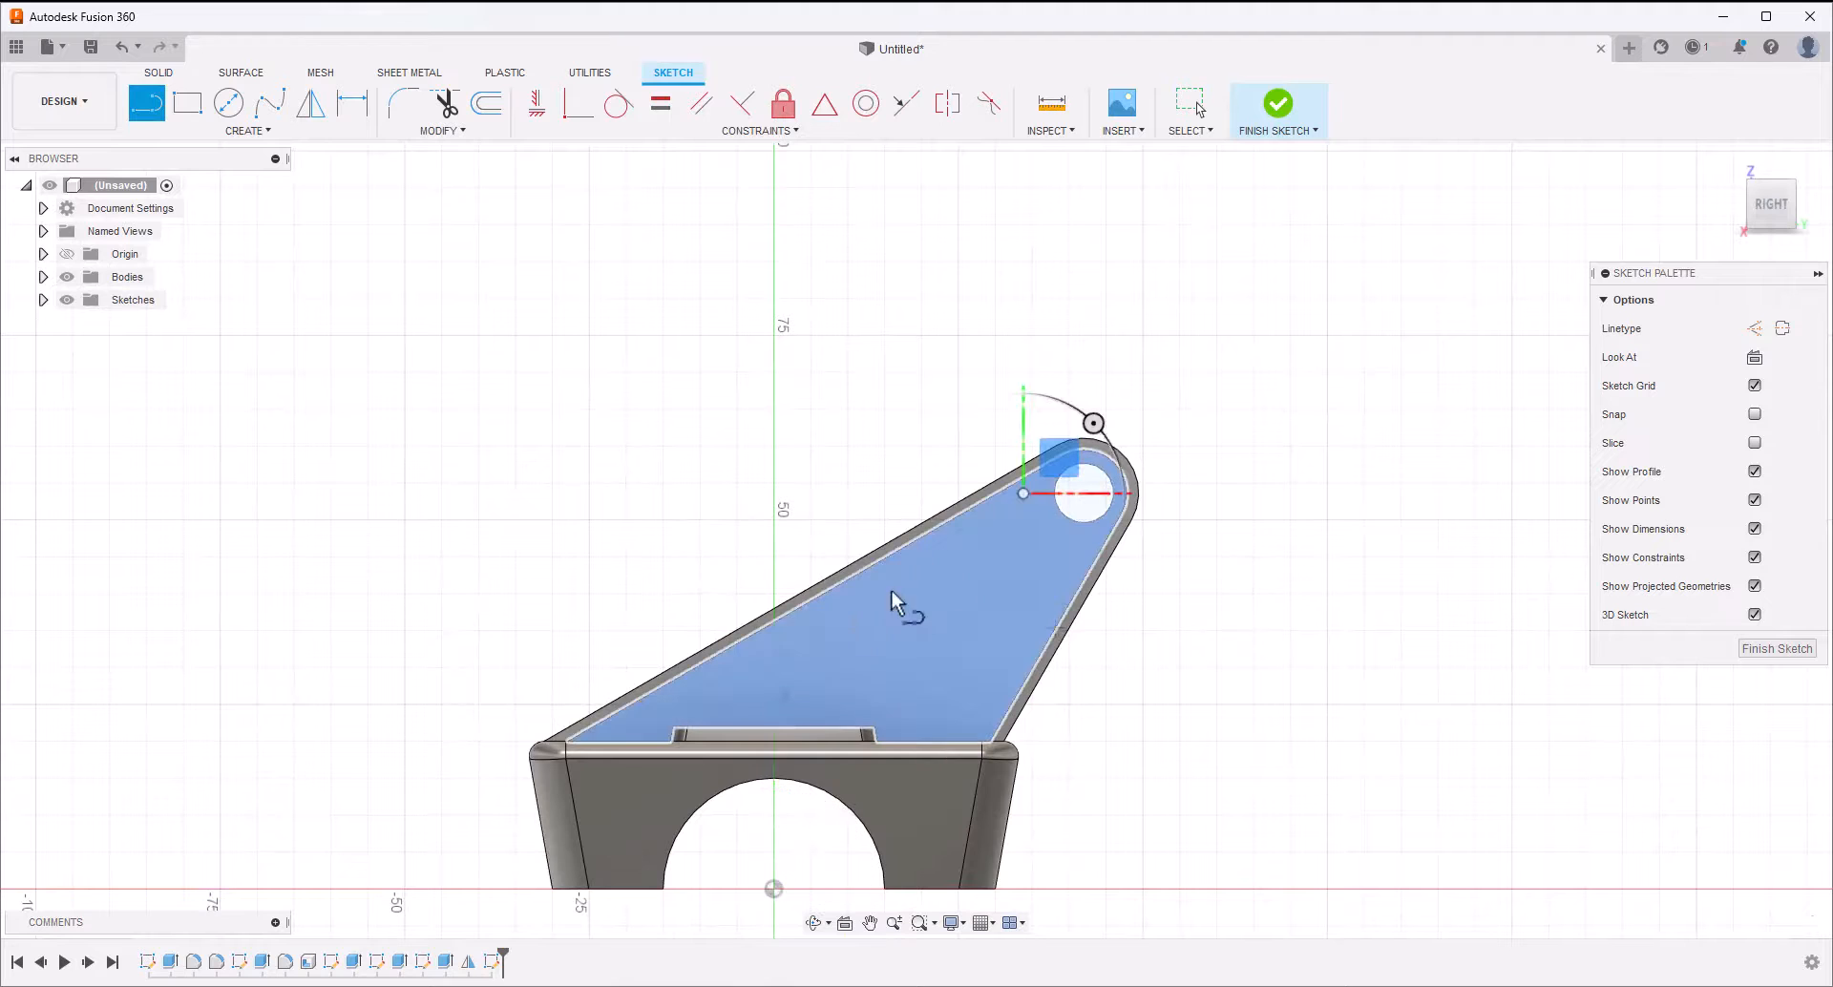
left_click(644, 709)
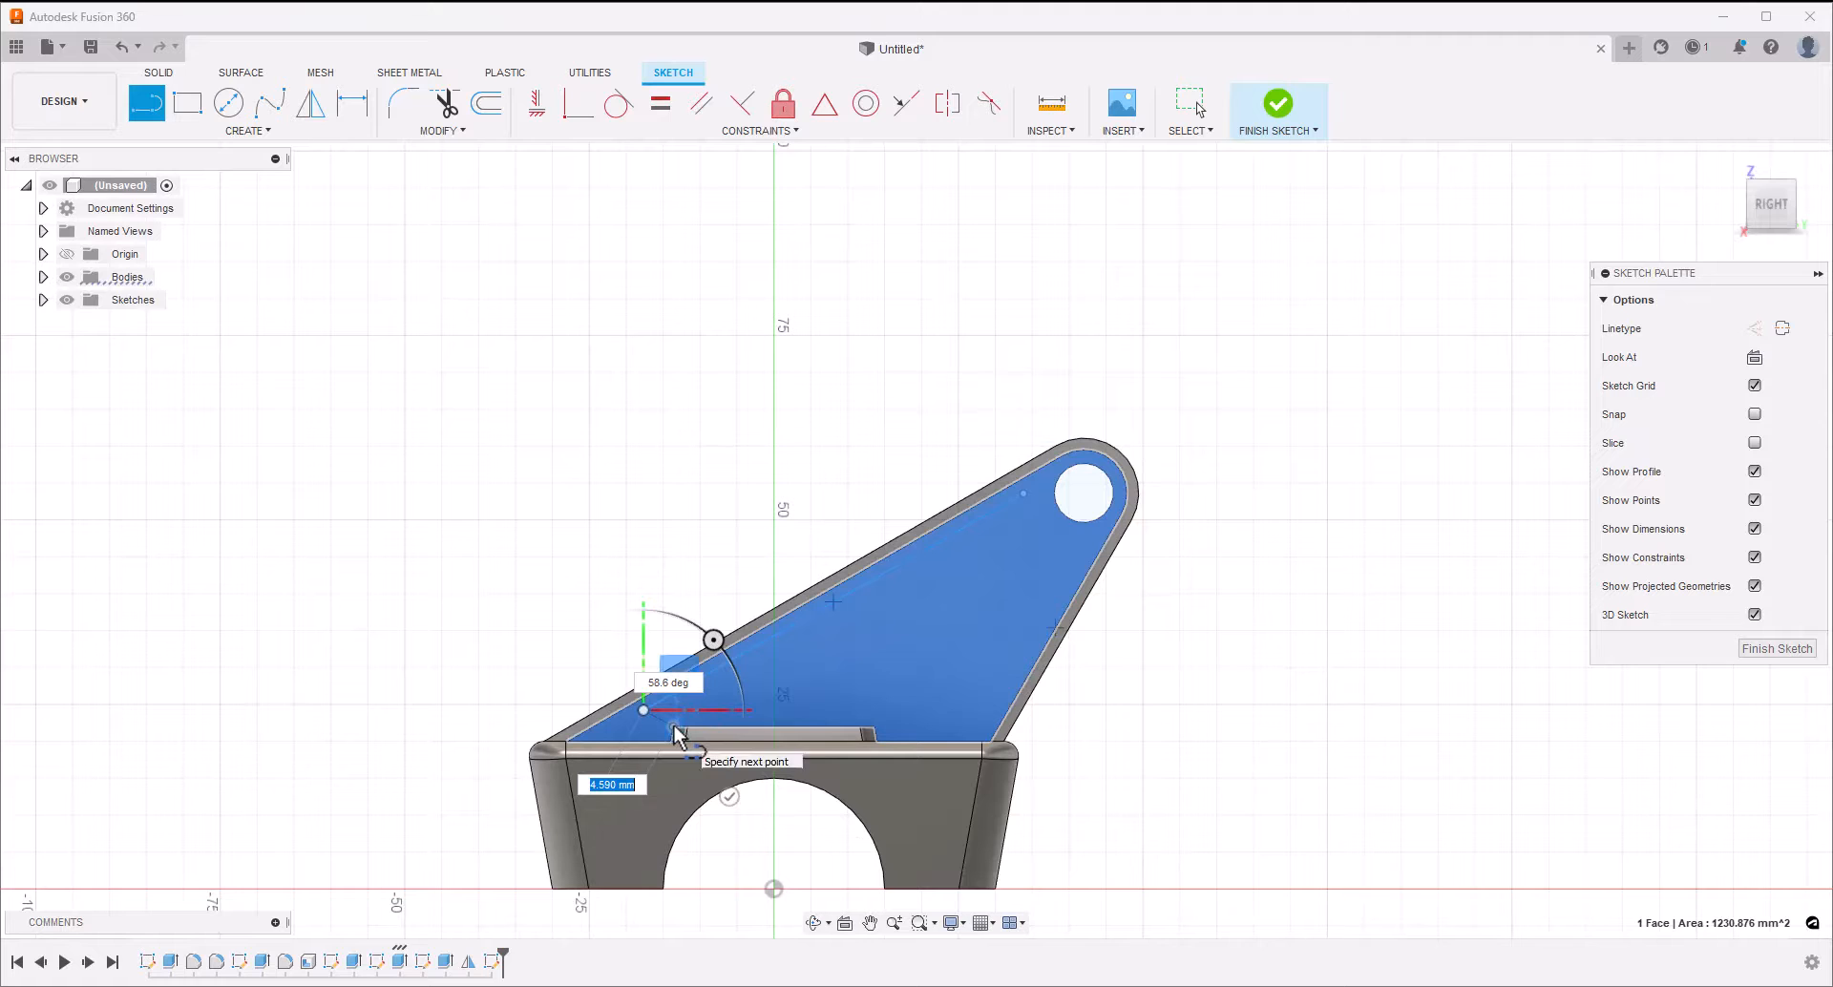
left_click(674, 732)
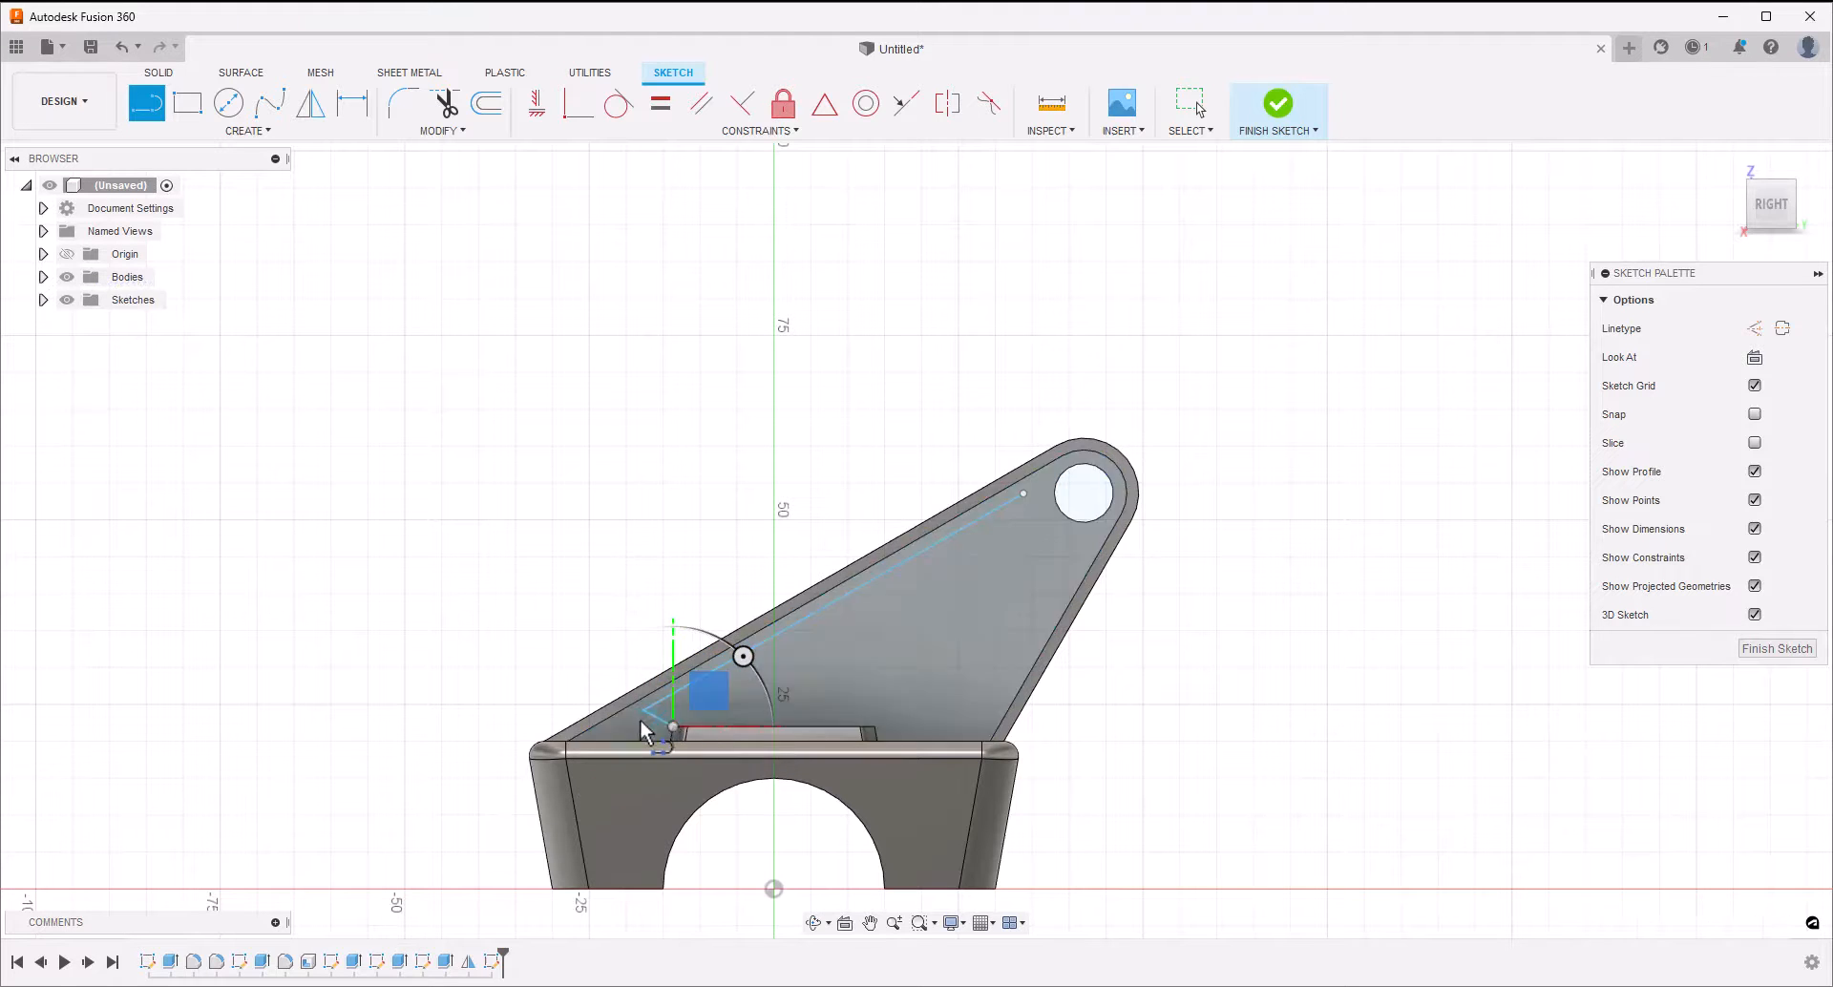
Draw a line about 36 mm long from the pad's other top corner to the hole, and move the sloping line's lower end level with the pad's top
left_click(875, 727)
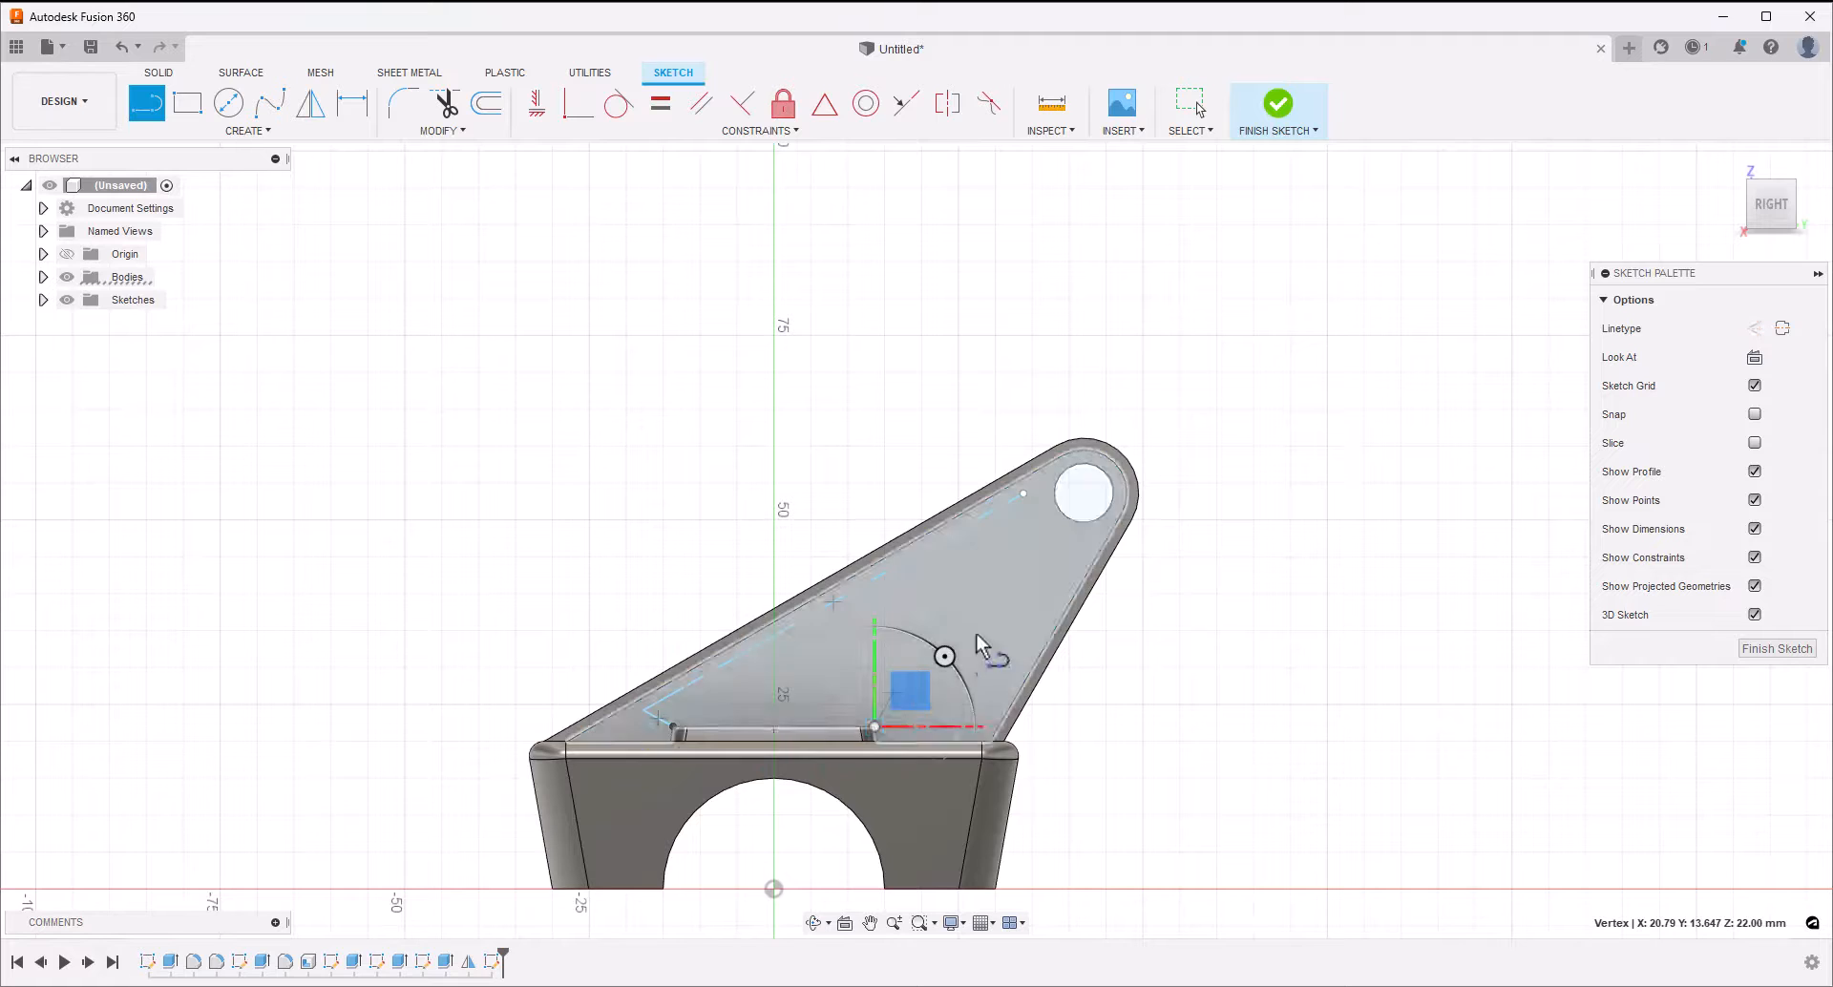
left_click(1057, 524)
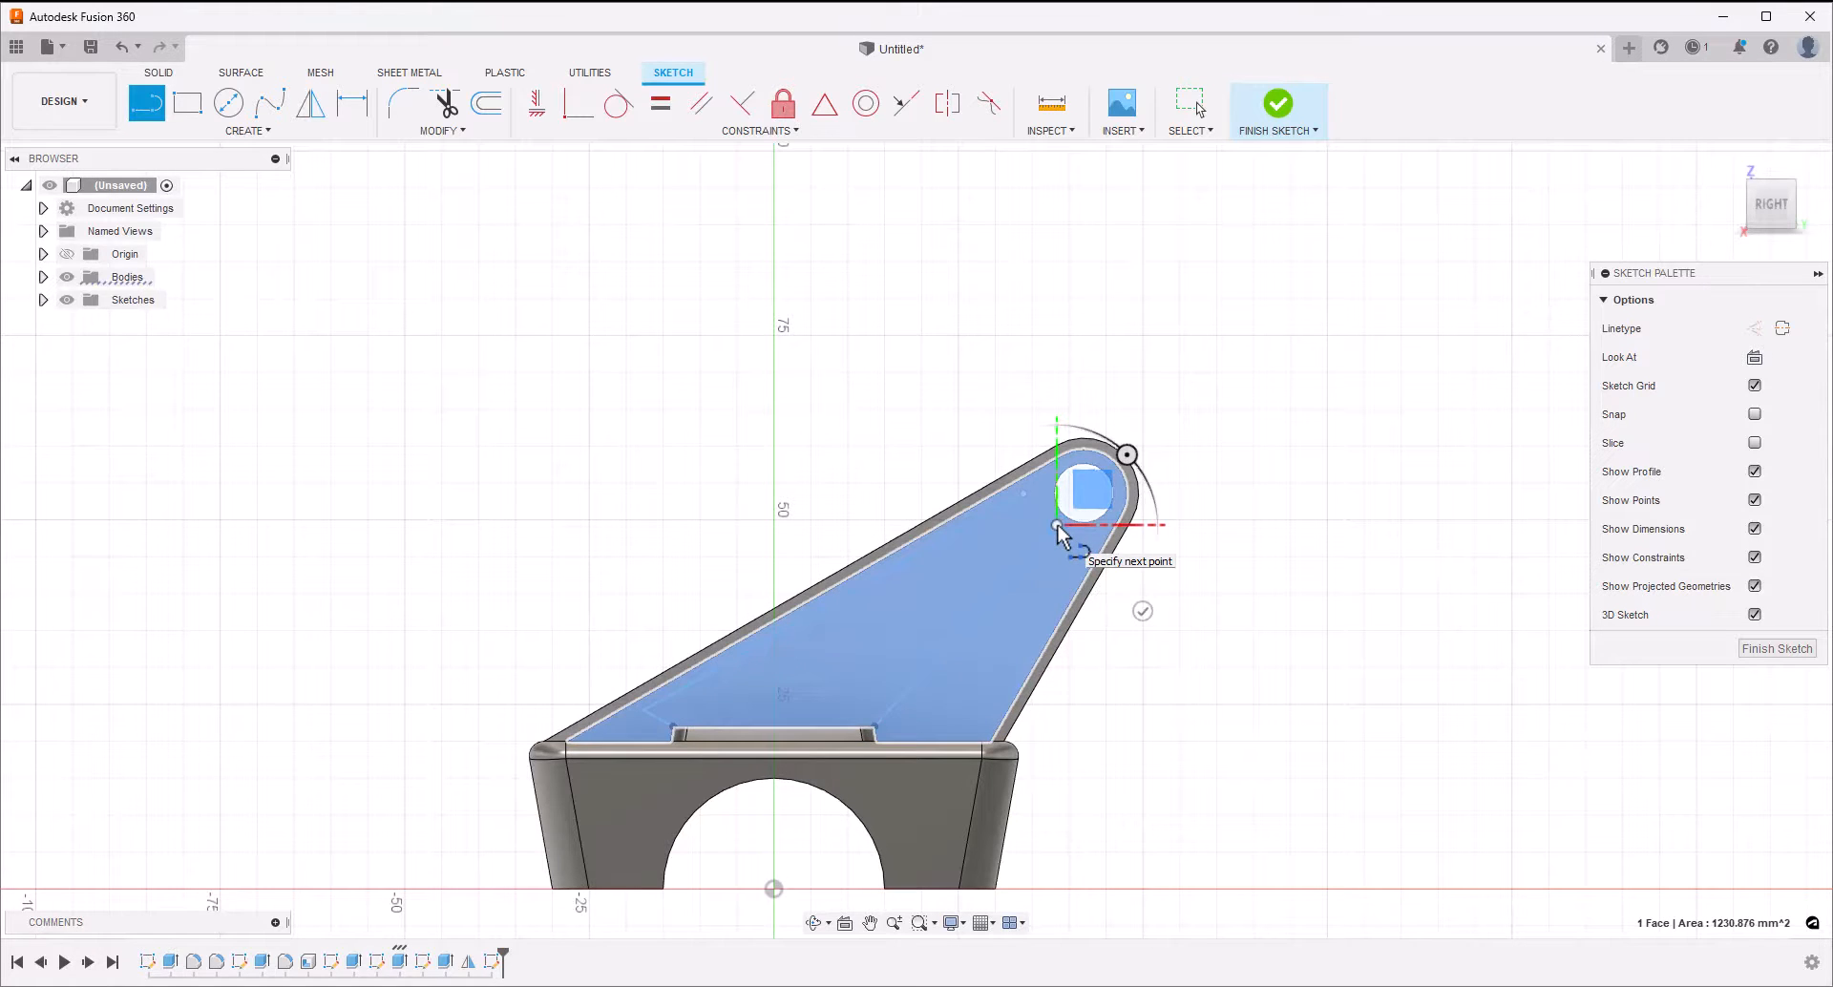
key("Escape")
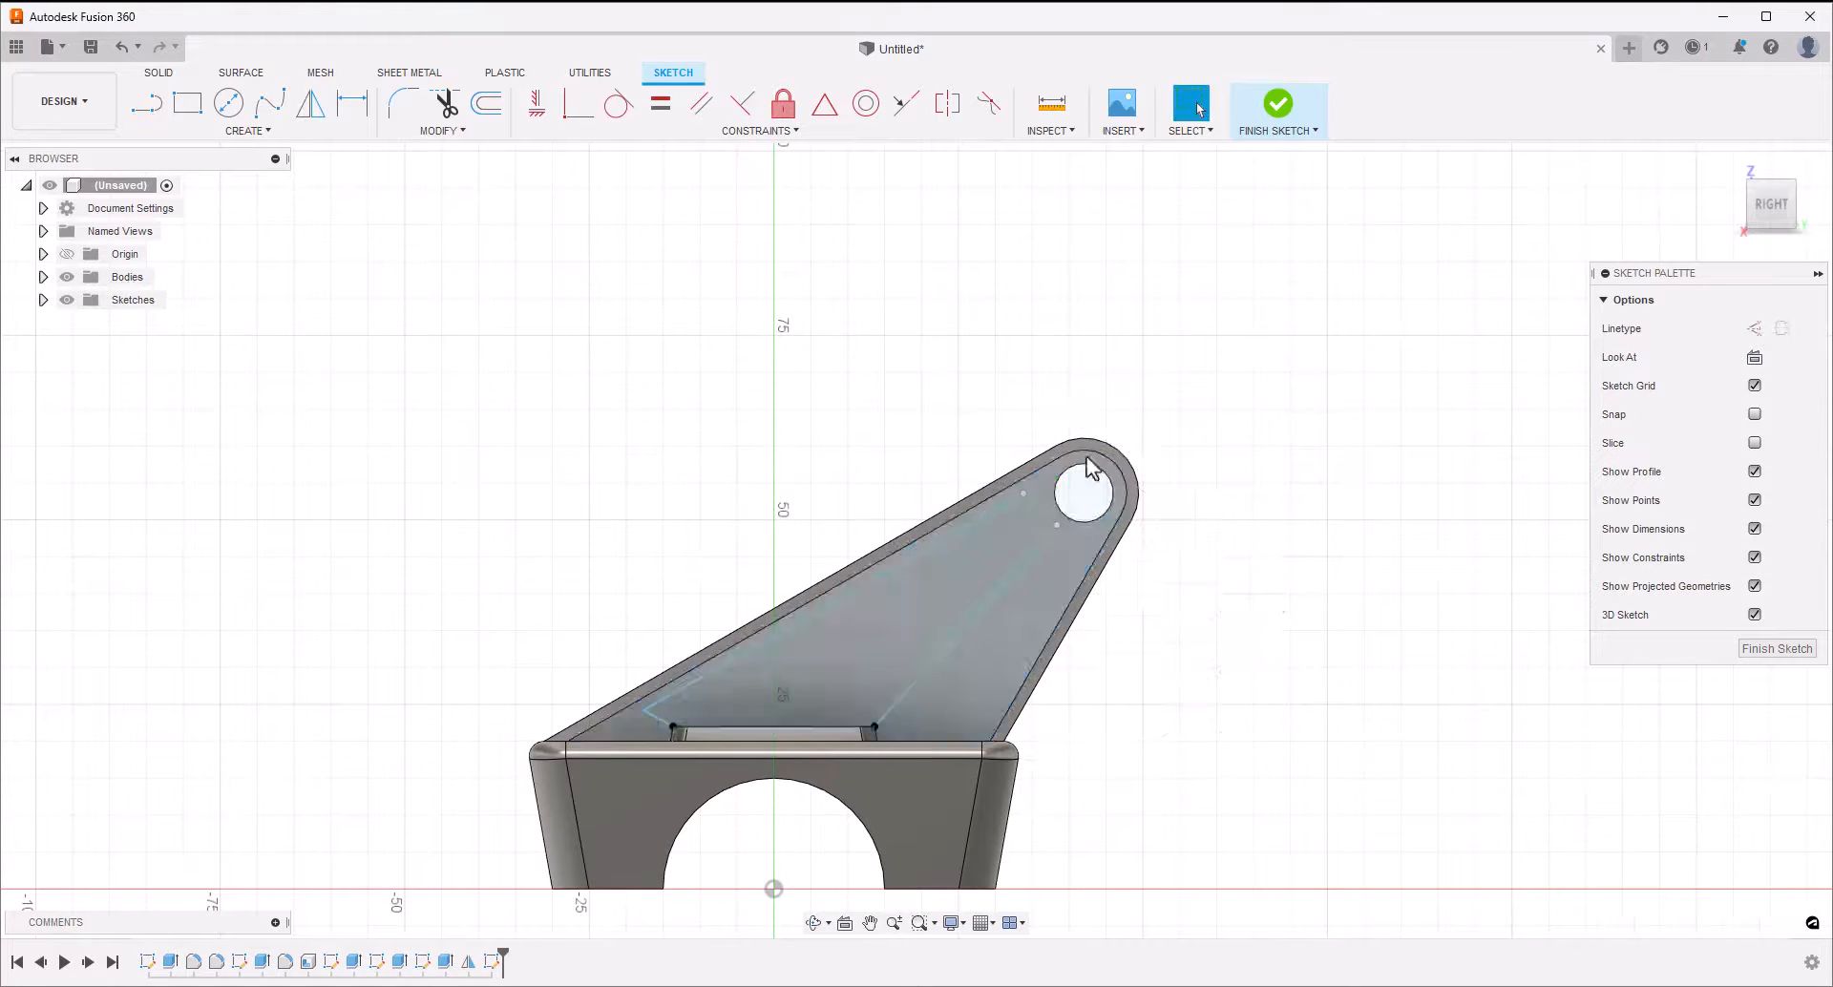
left_click_drag(639, 716, 627, 726)
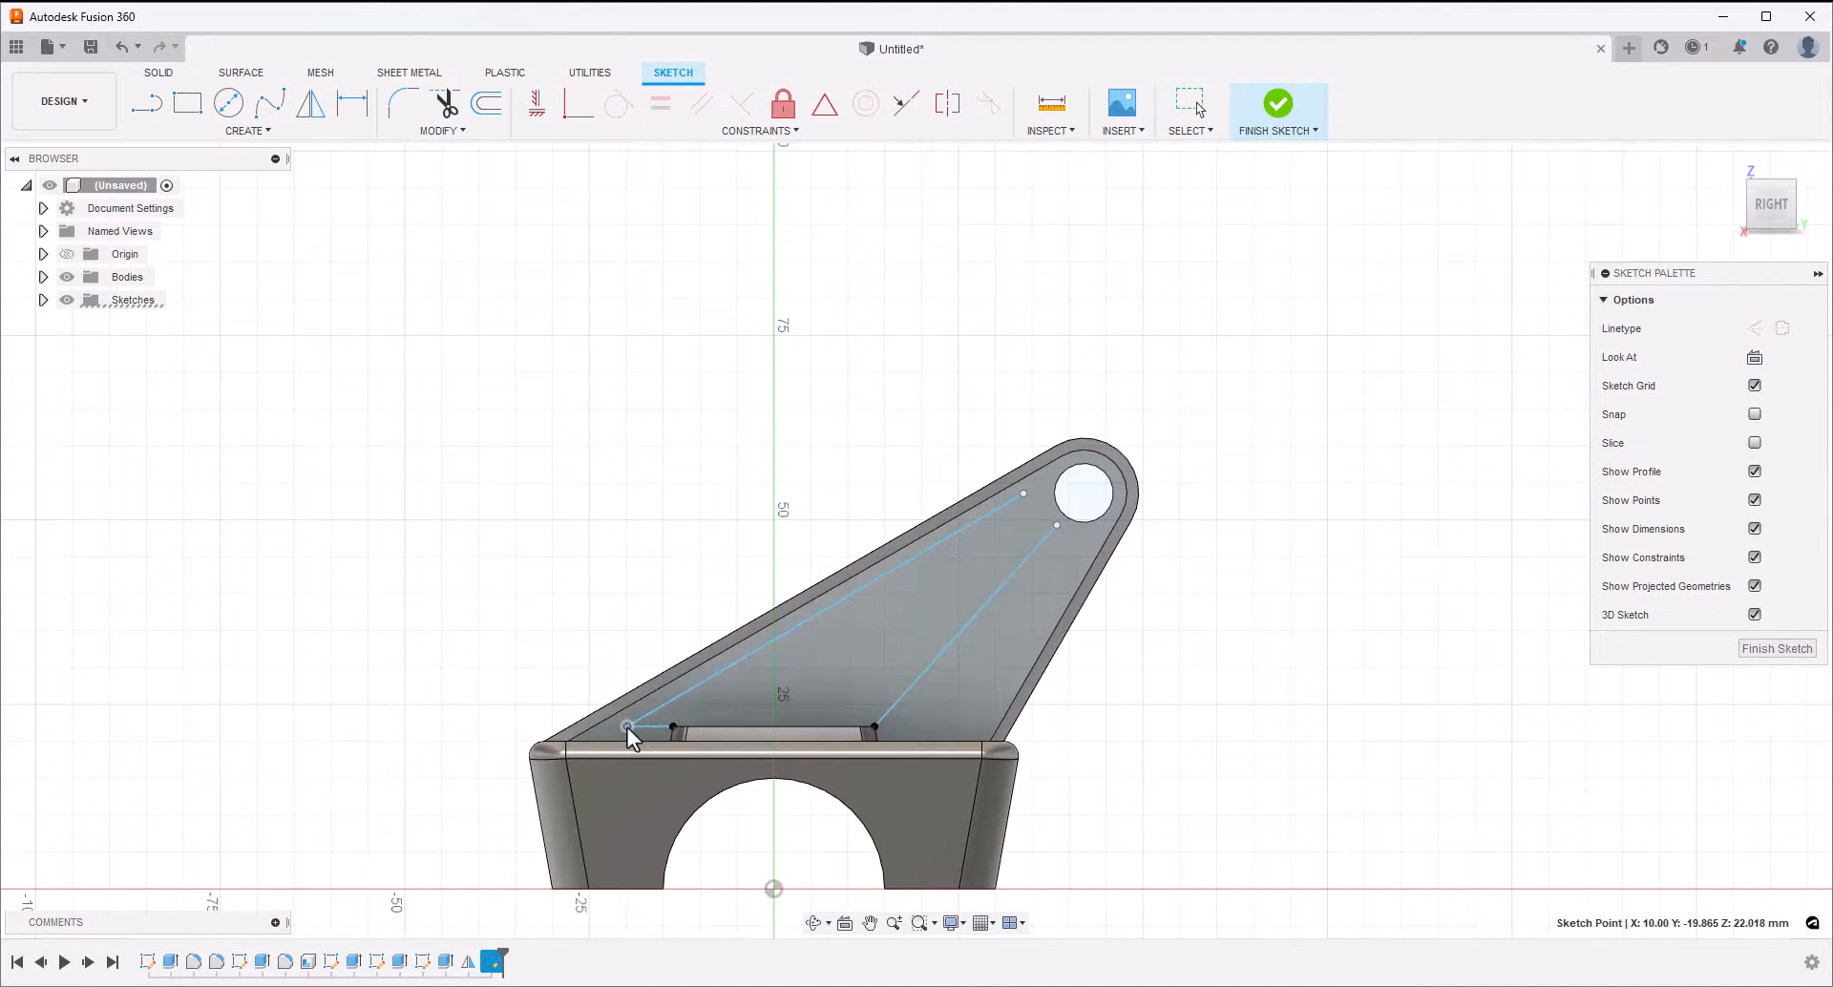
Draw a circle slightly larger than the arm's hole, centred on the hole
left_click(229, 103)
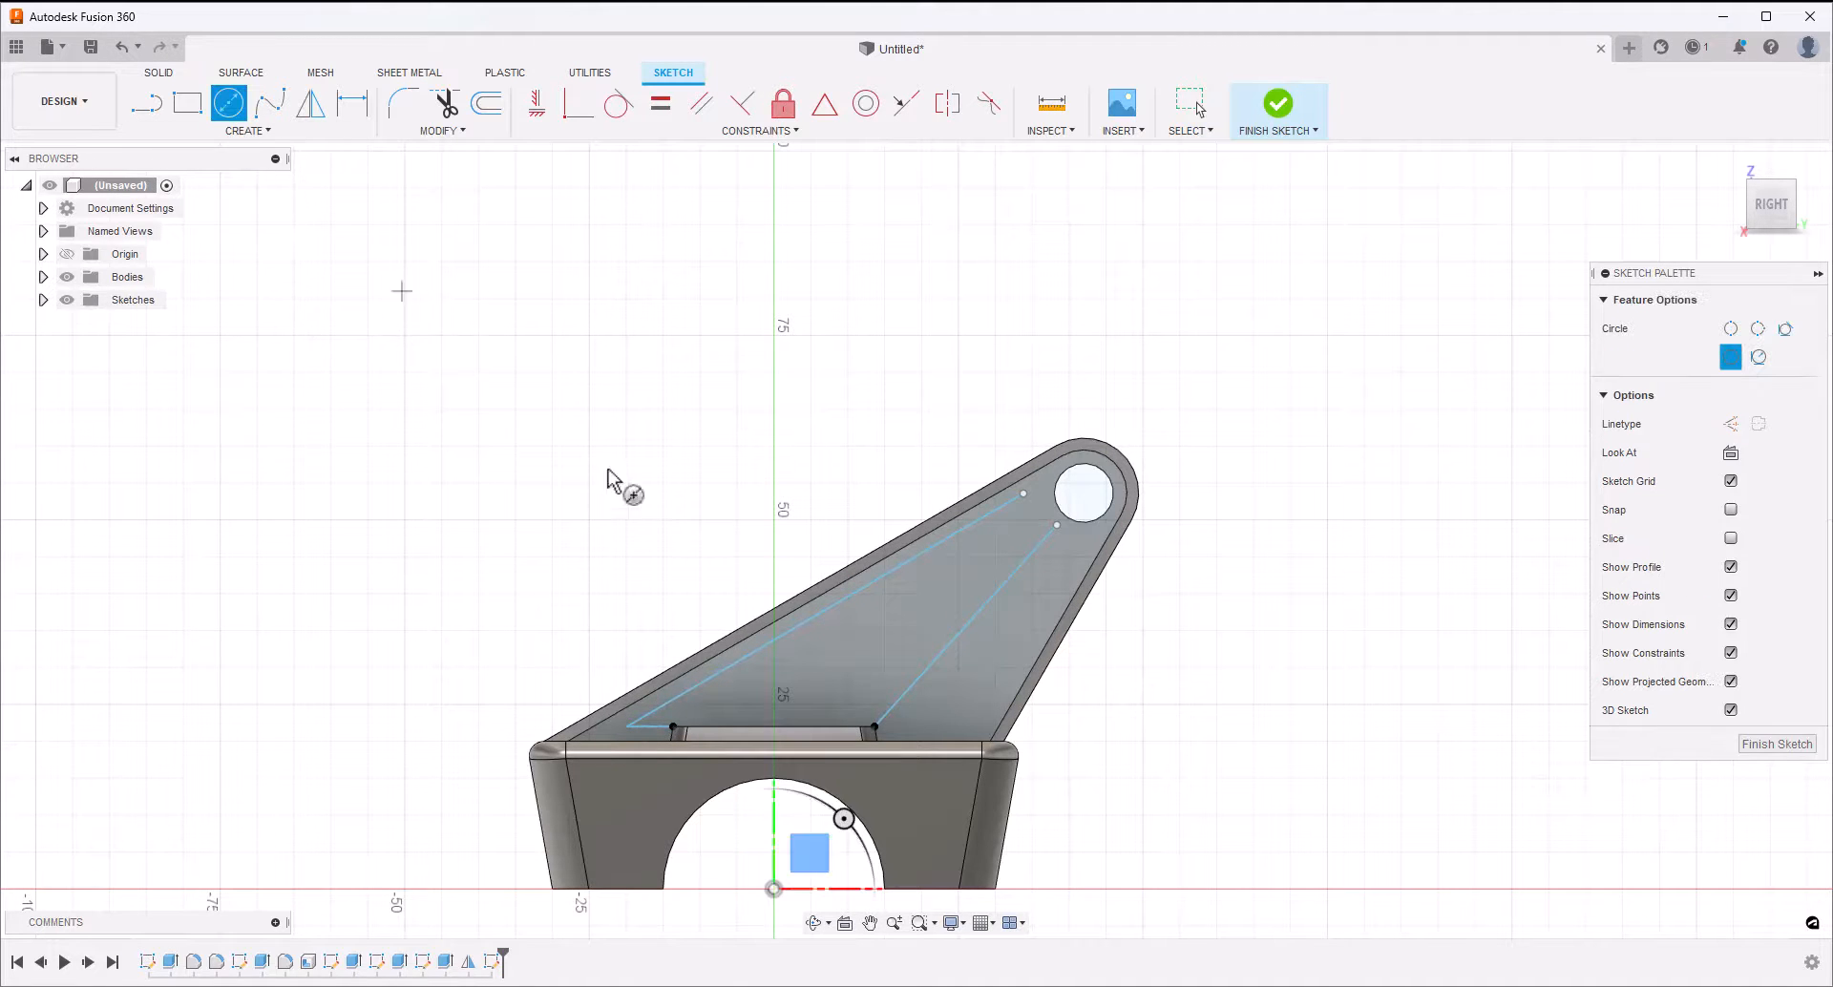
left_click(1084, 492)
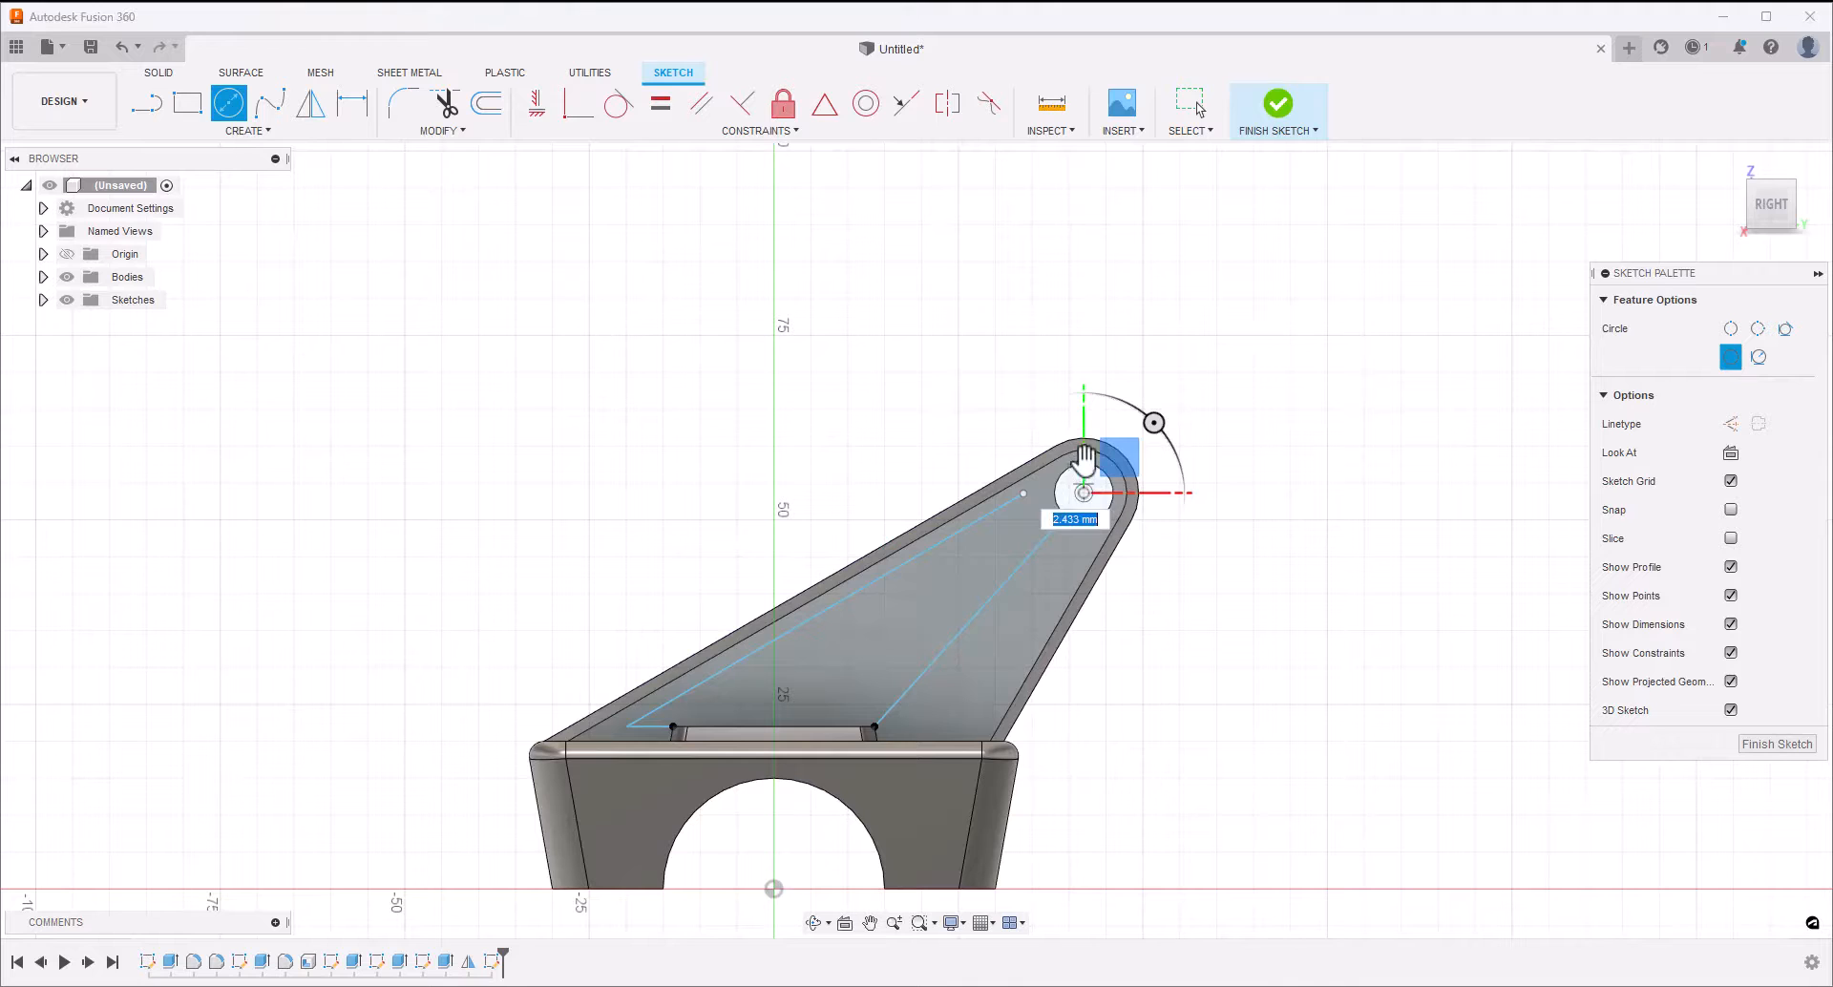
left_click(1113, 463)
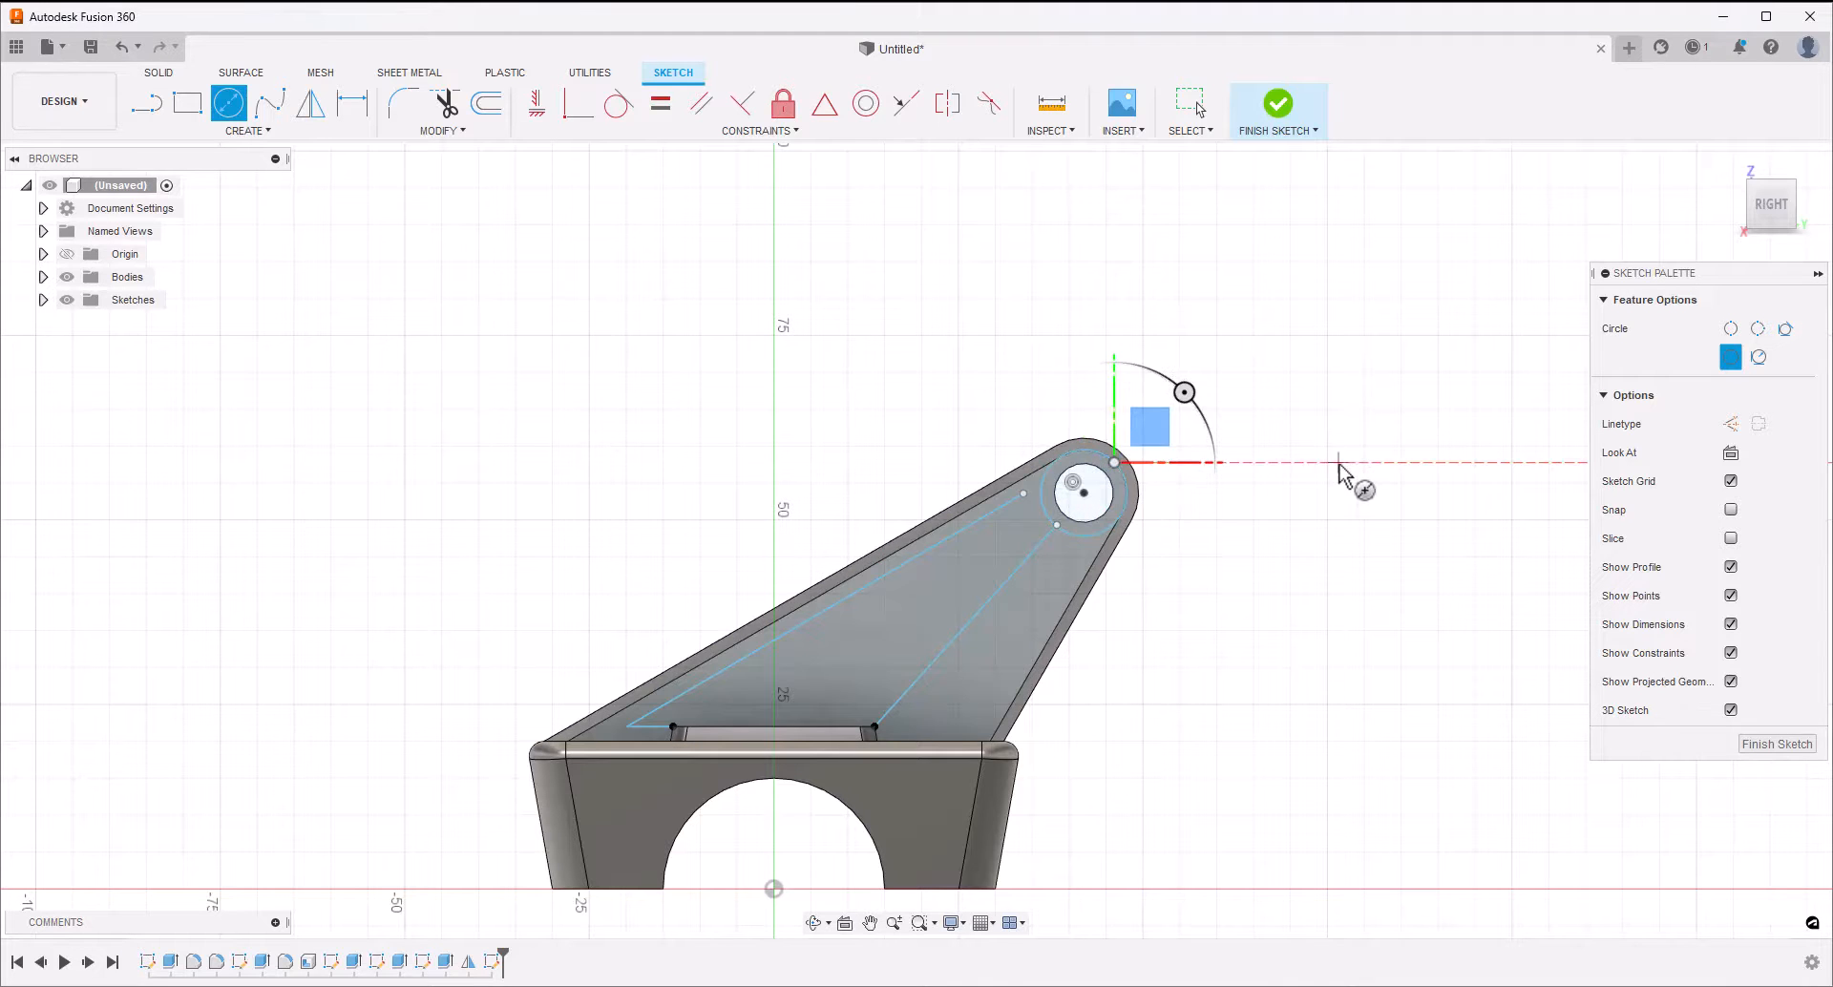
key("Escape")
Draw a line from the circle's lower side down to the block's top edge, alongside the arm's steep edge
left_click(146, 105)
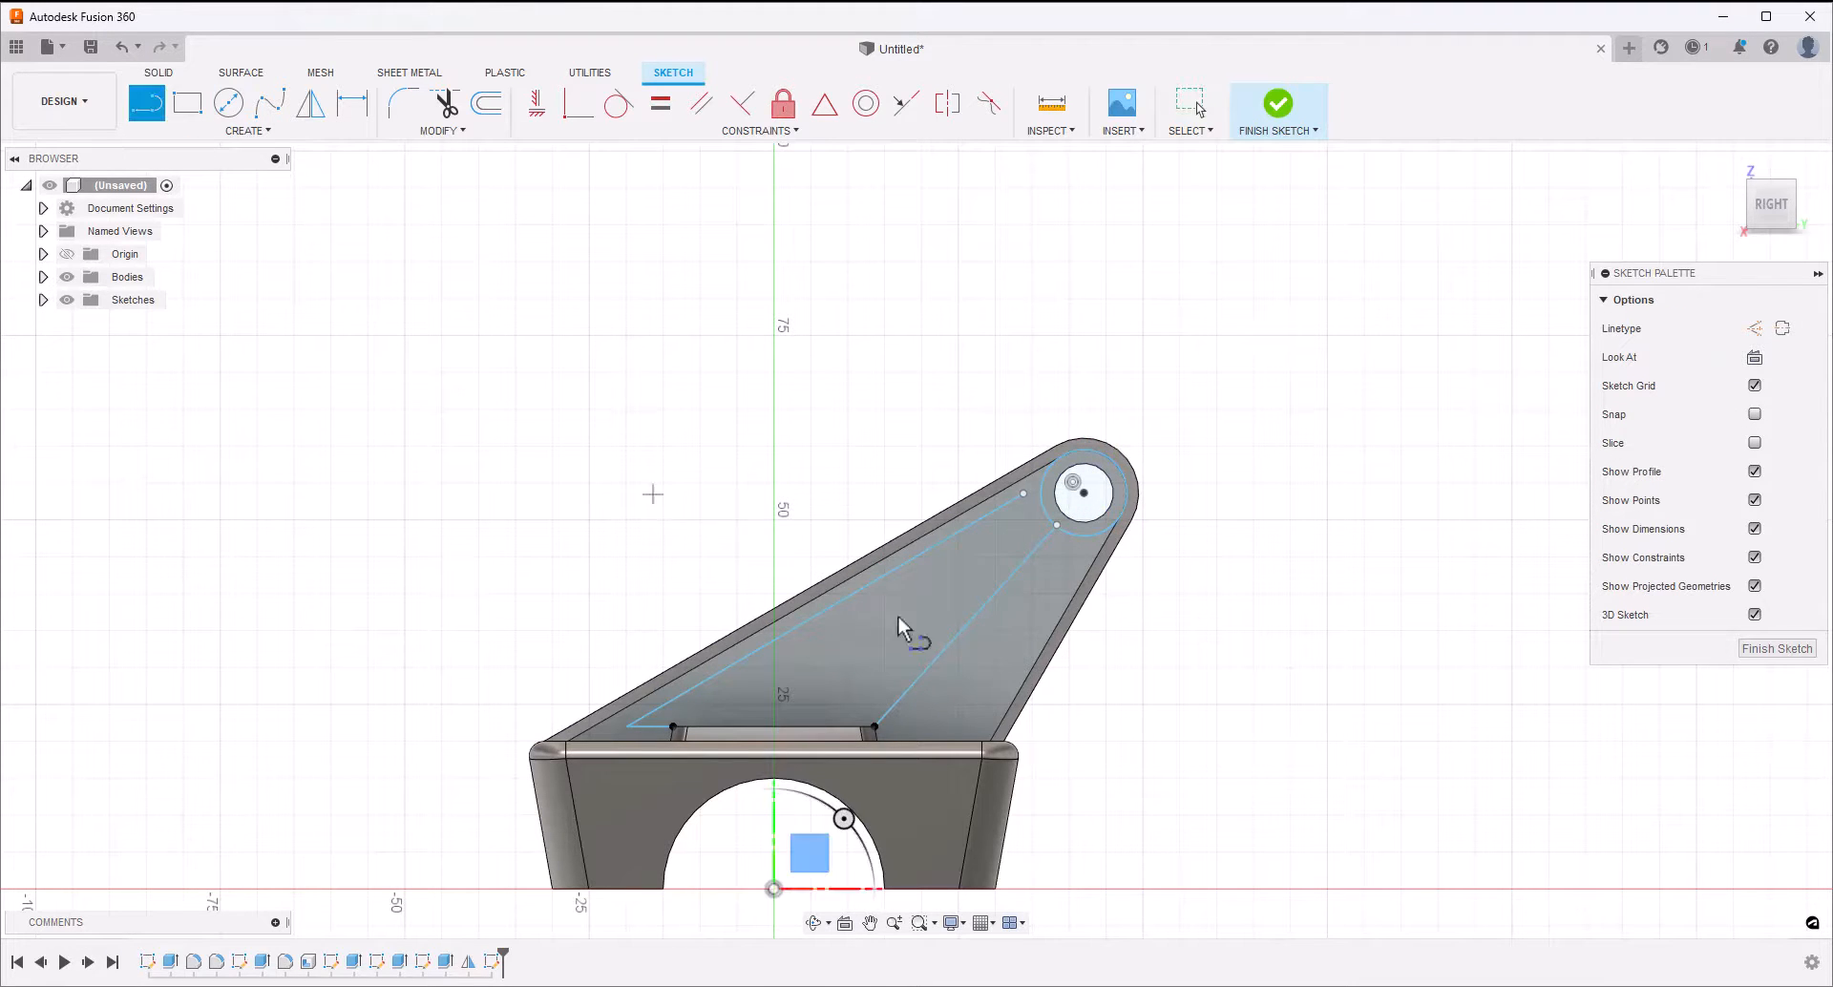
left_click(1097, 533)
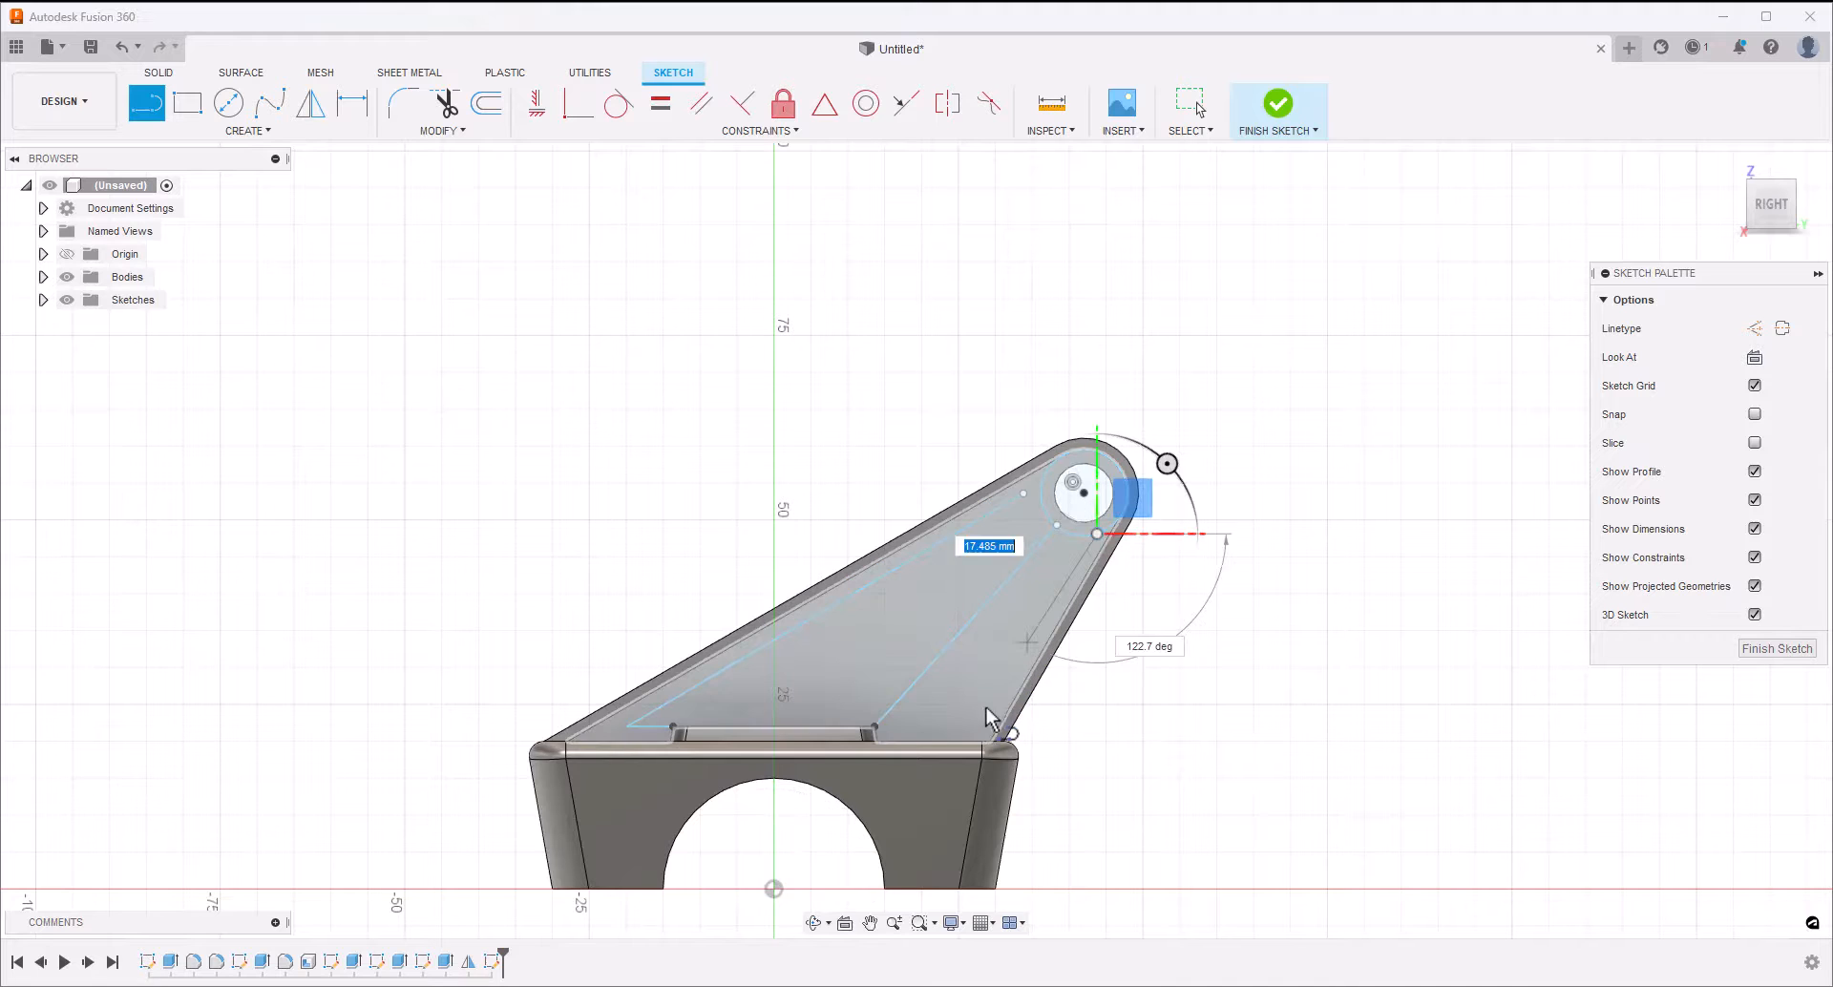
left_click(972, 744)
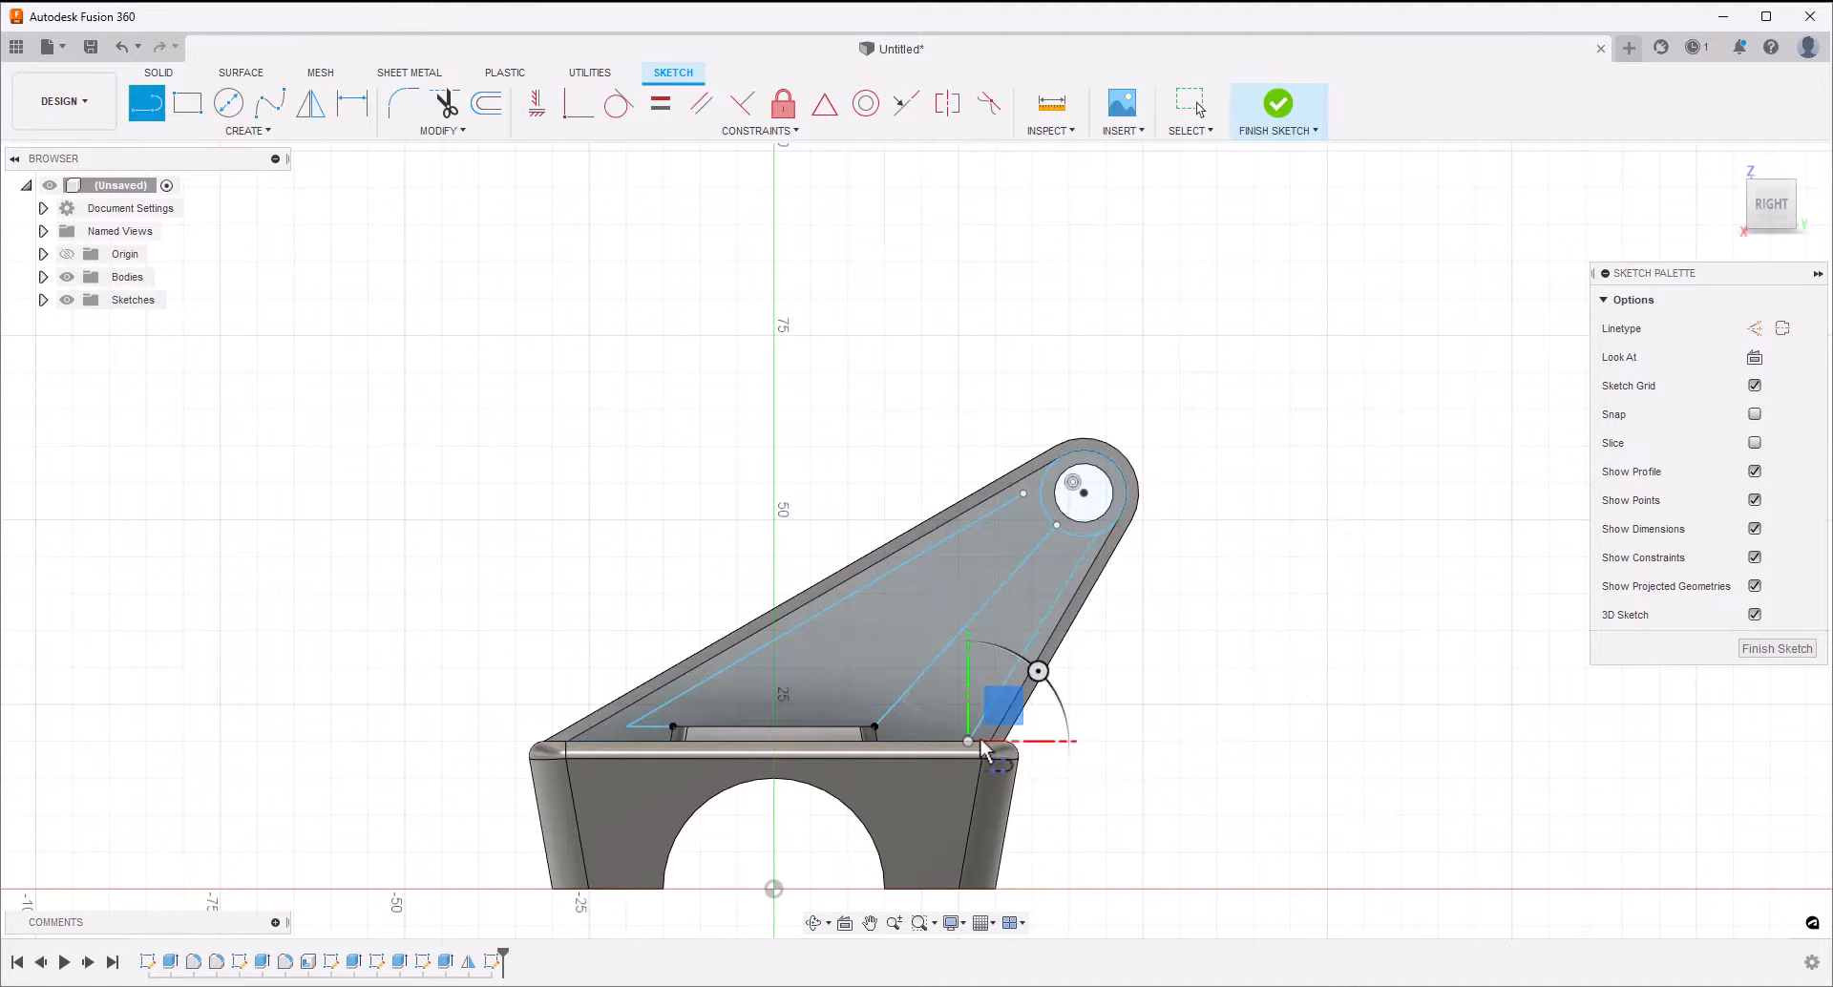
key("Escape")
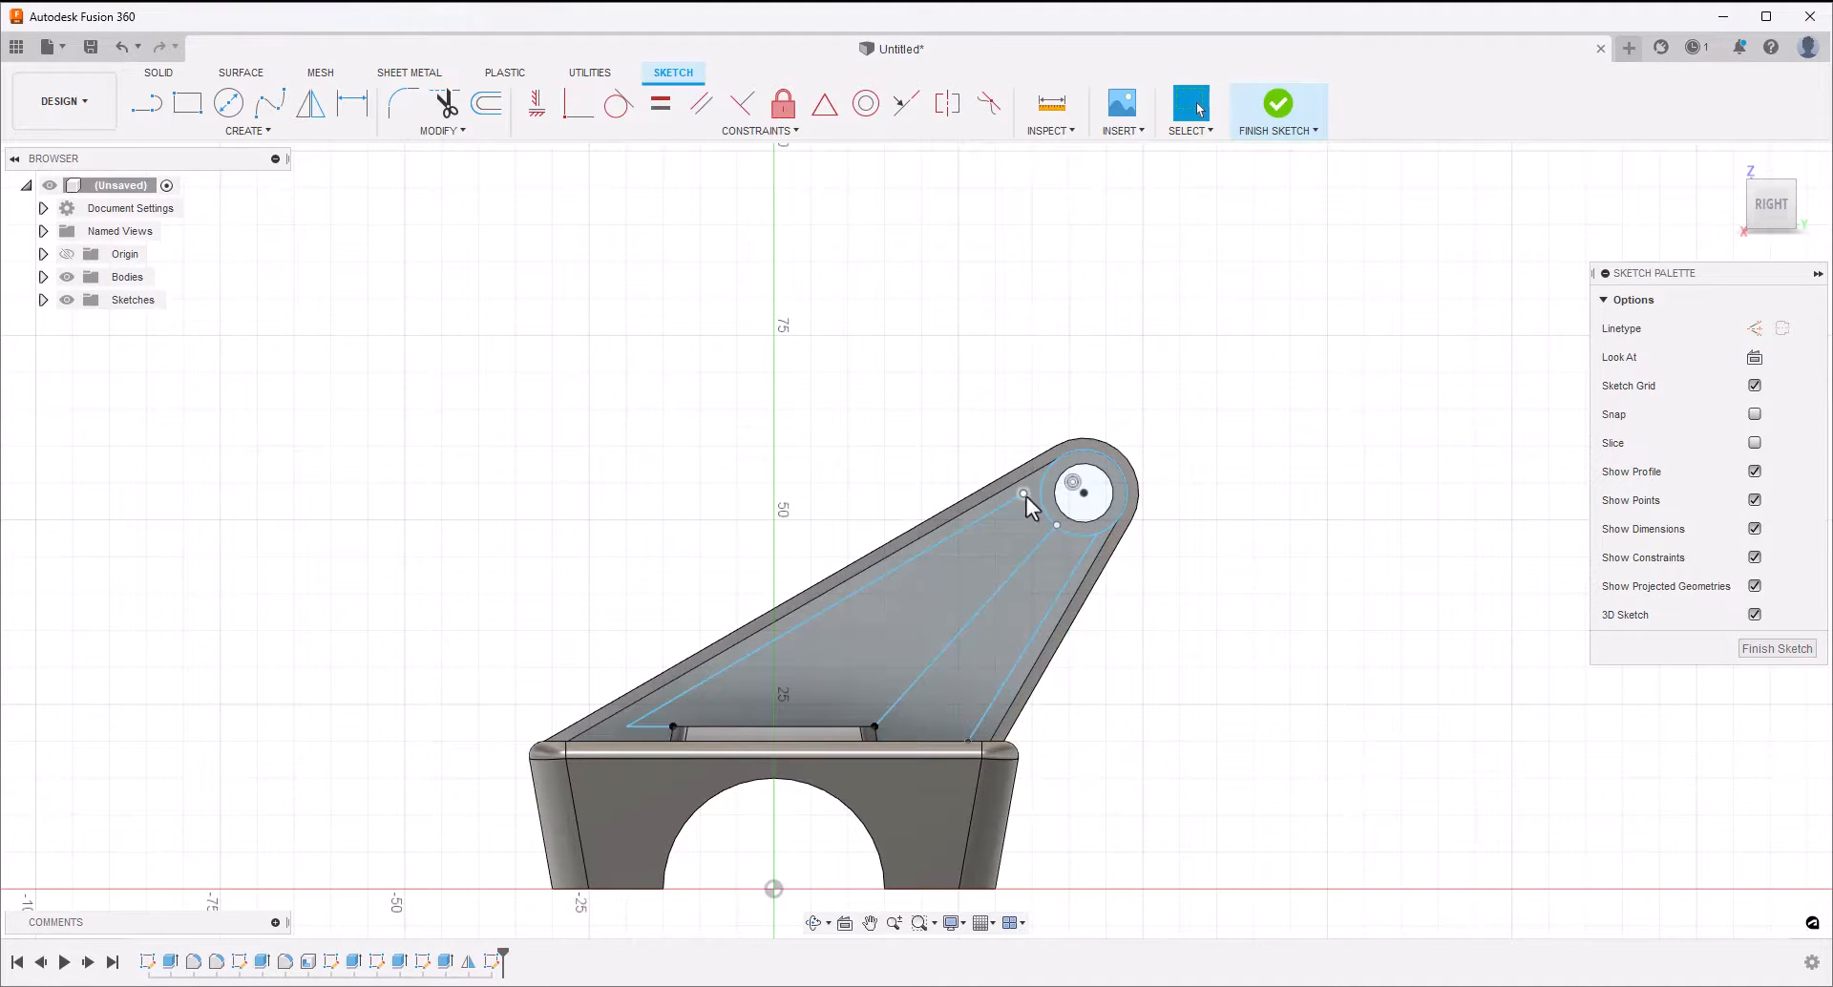
Snap the long sloping line's upper end onto the circle and trim away the circle's outer portions beyond the sketched lines
left_click_drag(1027, 497, 1043, 484)
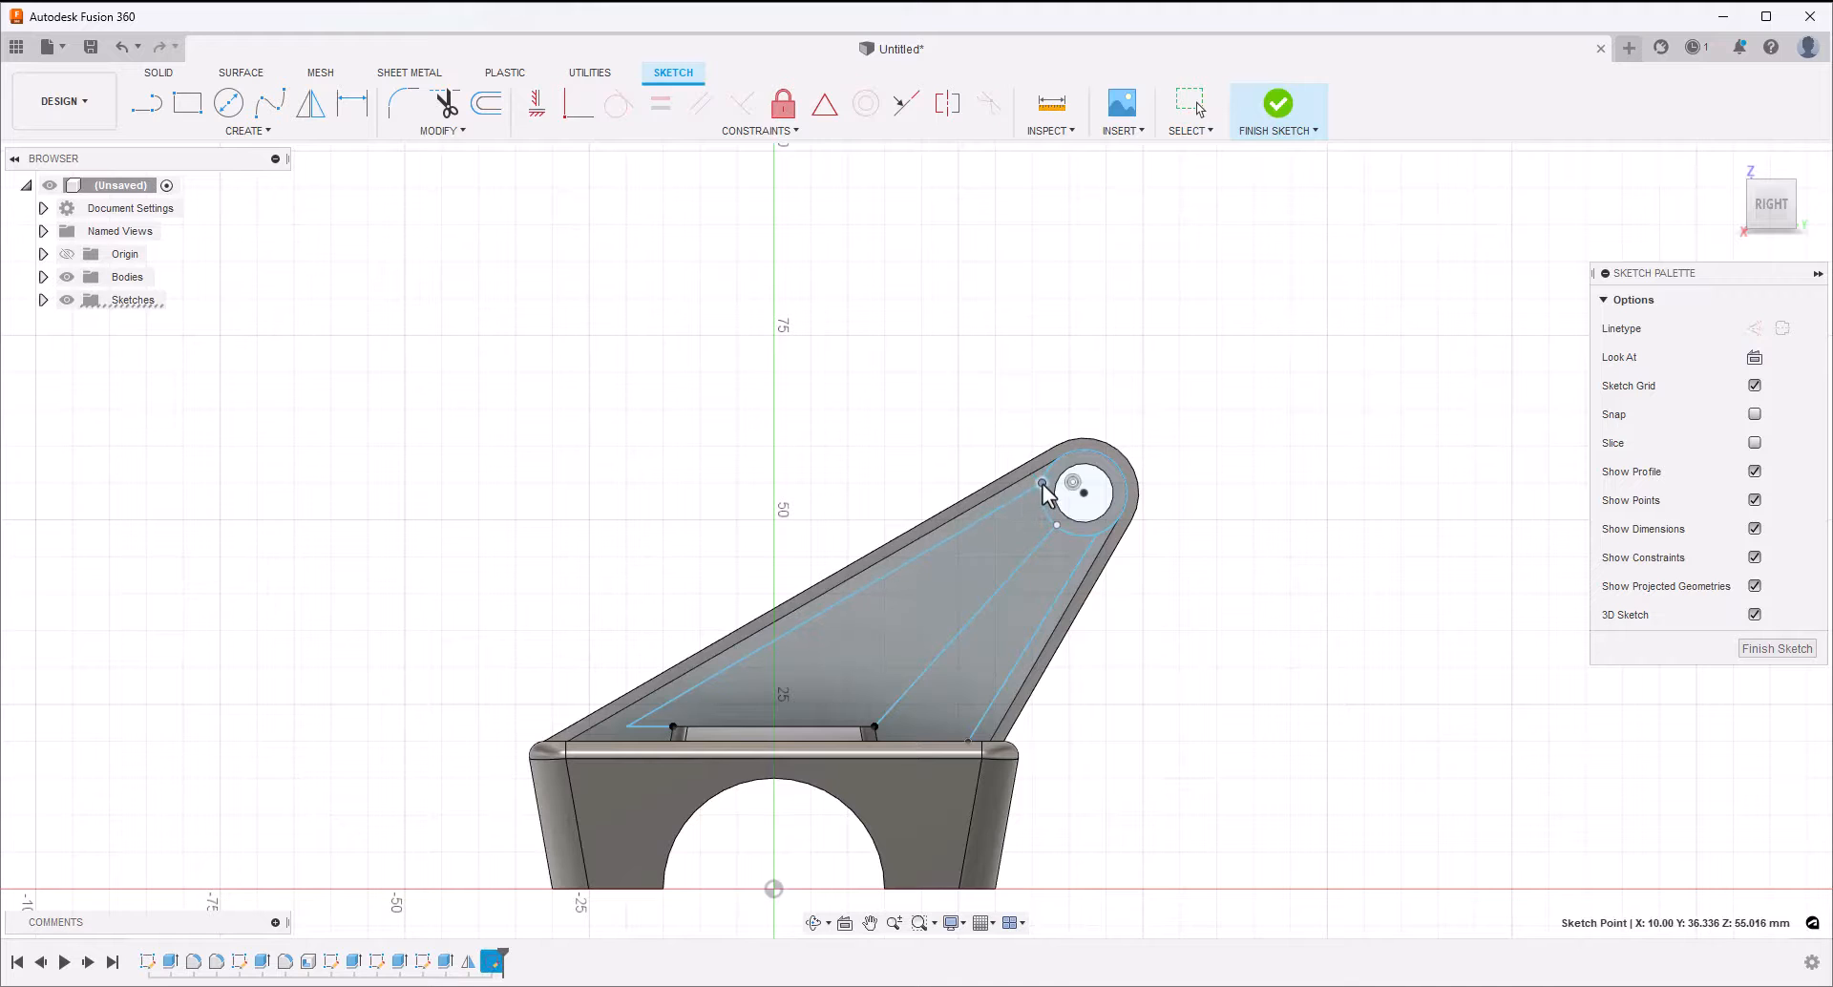
left_click(1272, 531)
left_click(445, 101)
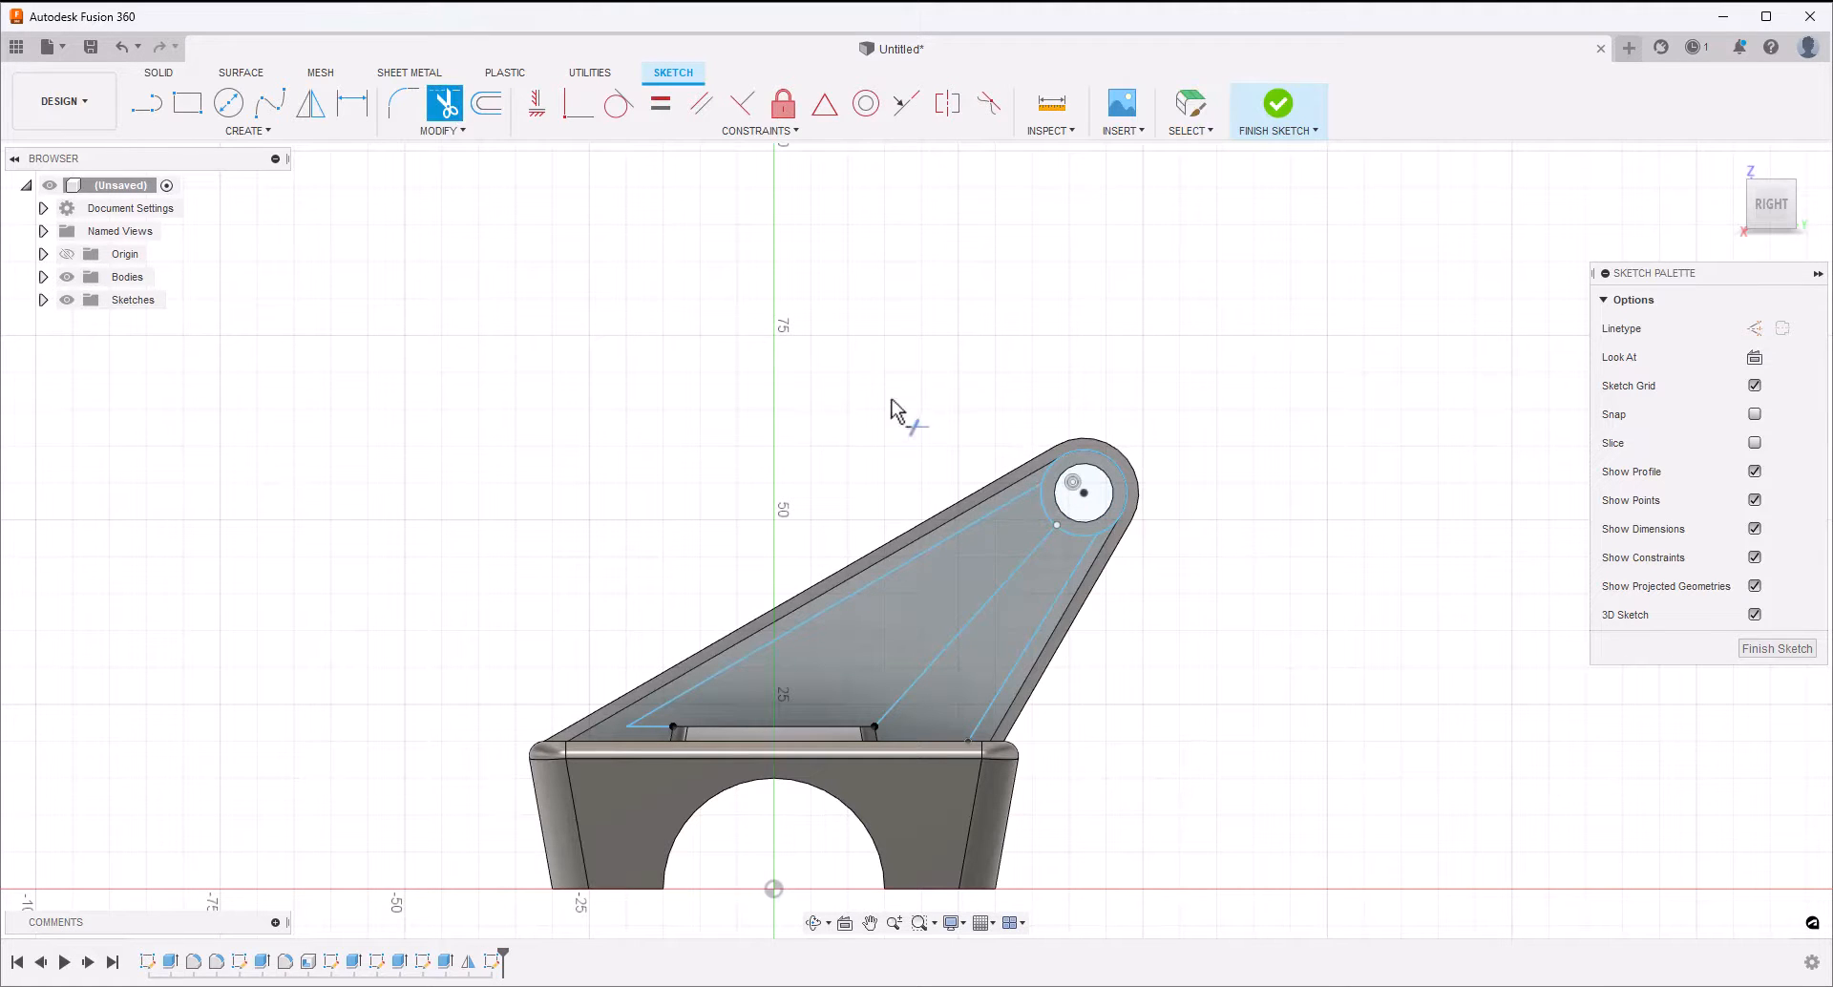
left_click(1083, 449)
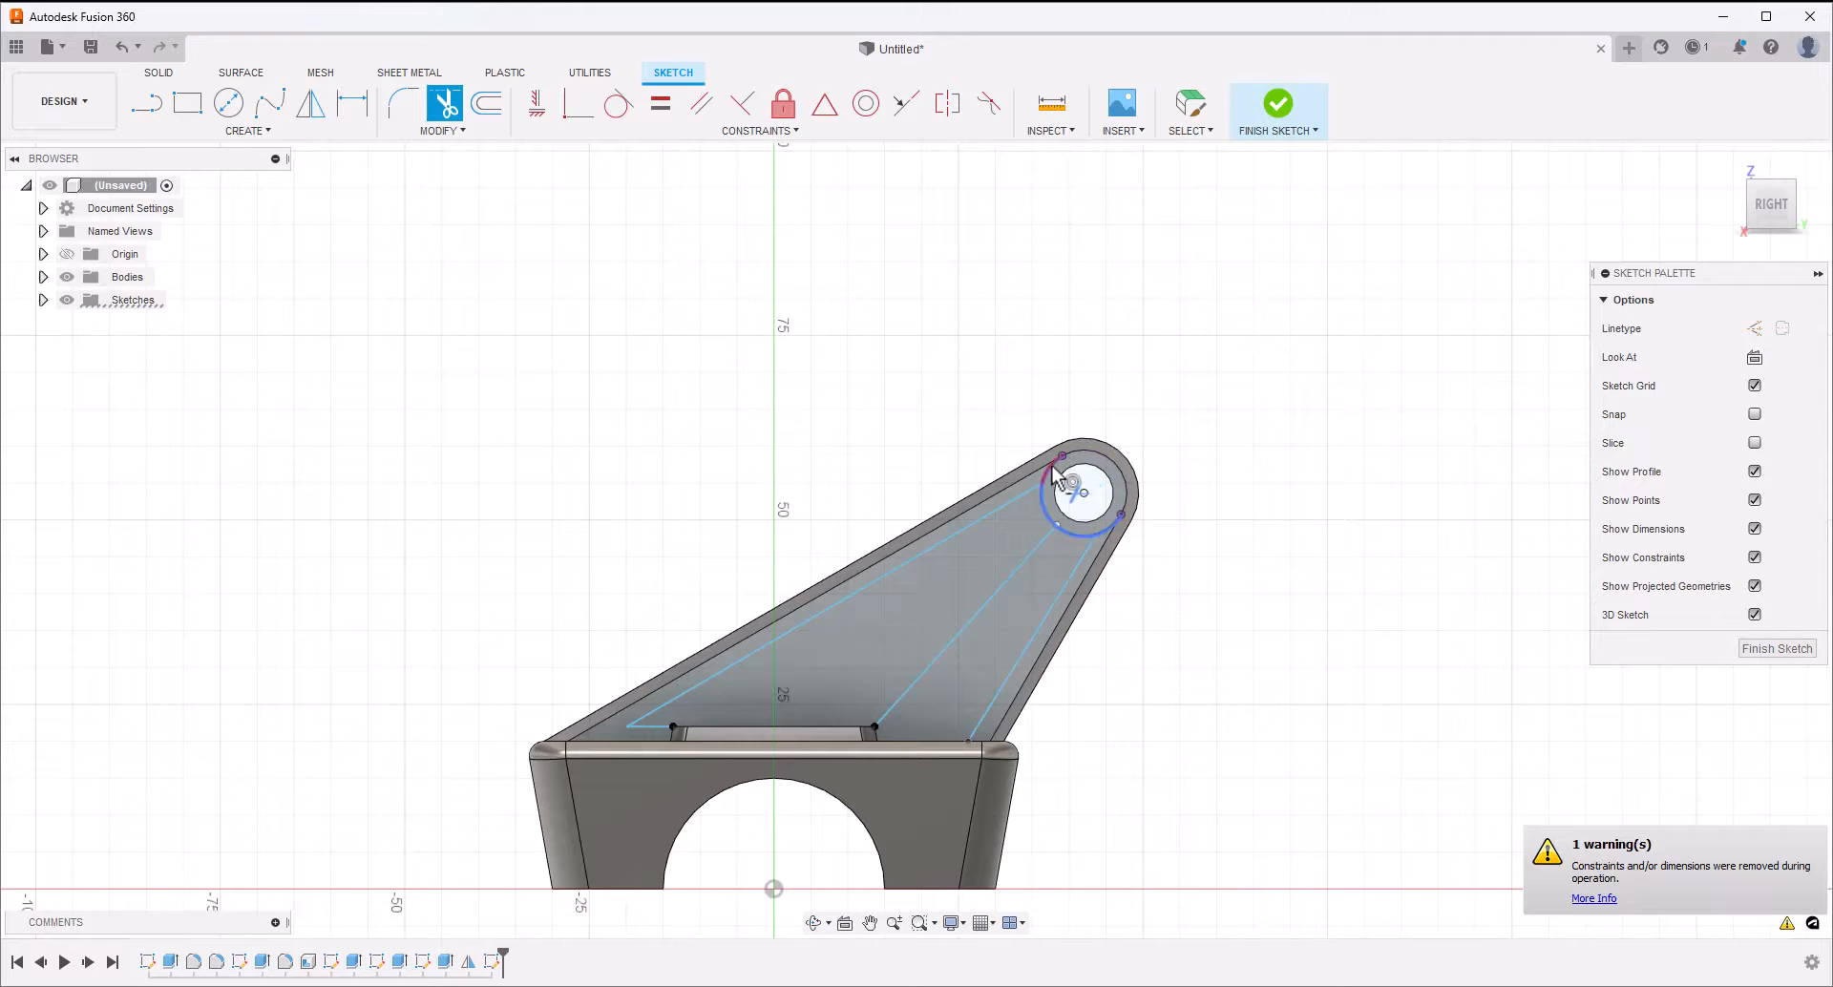
left_click(1115, 525)
key("Escape")
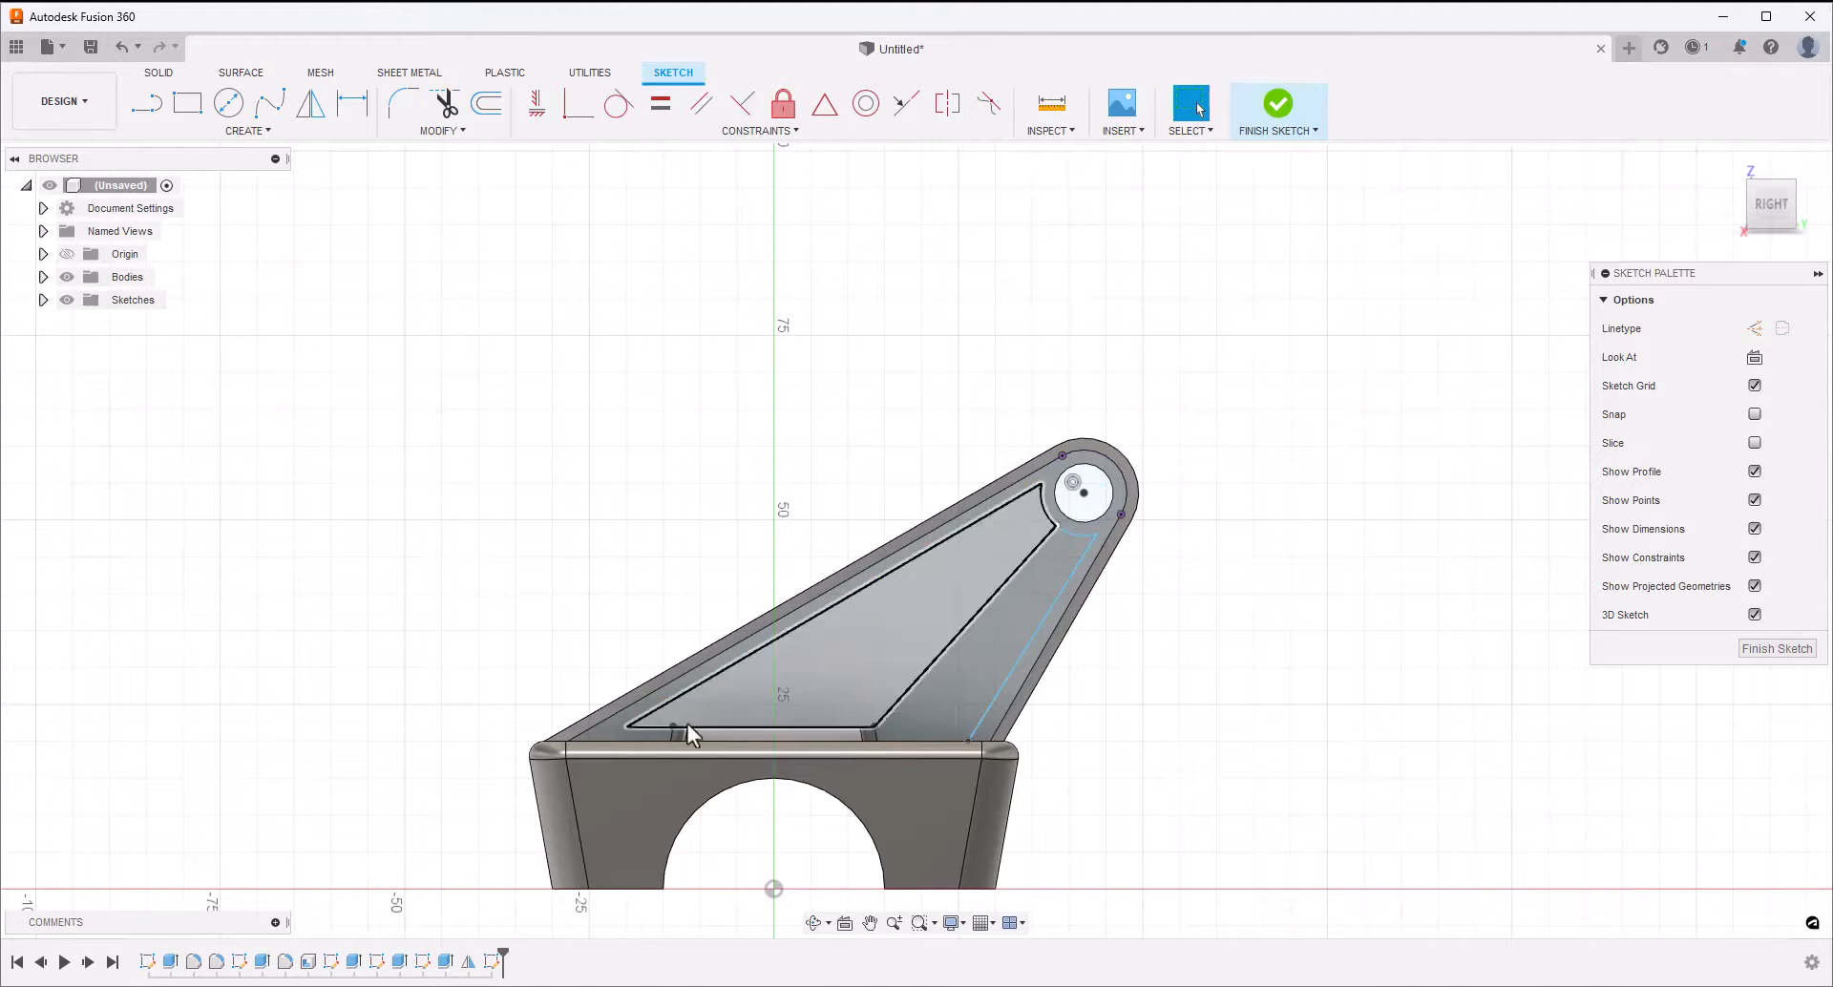
Constrain the short line beside the pad's near top corner to be horizontal
left_click(650, 727)
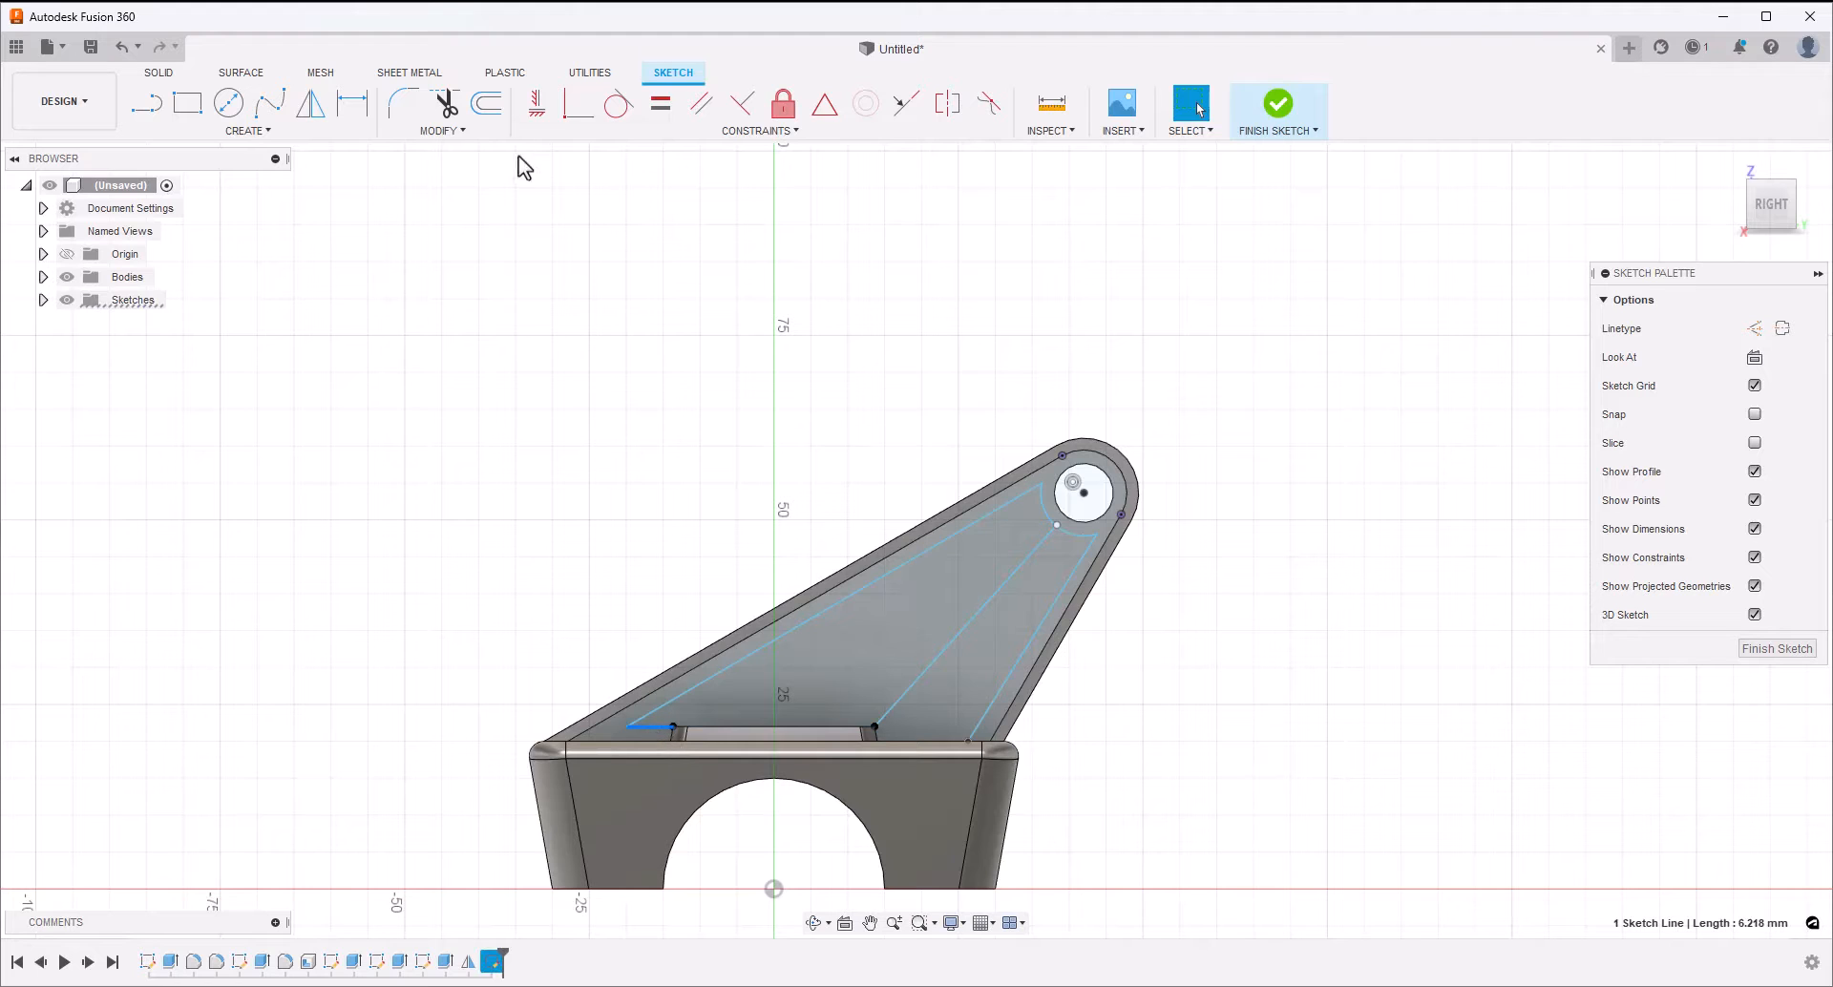
left_click(537, 102)
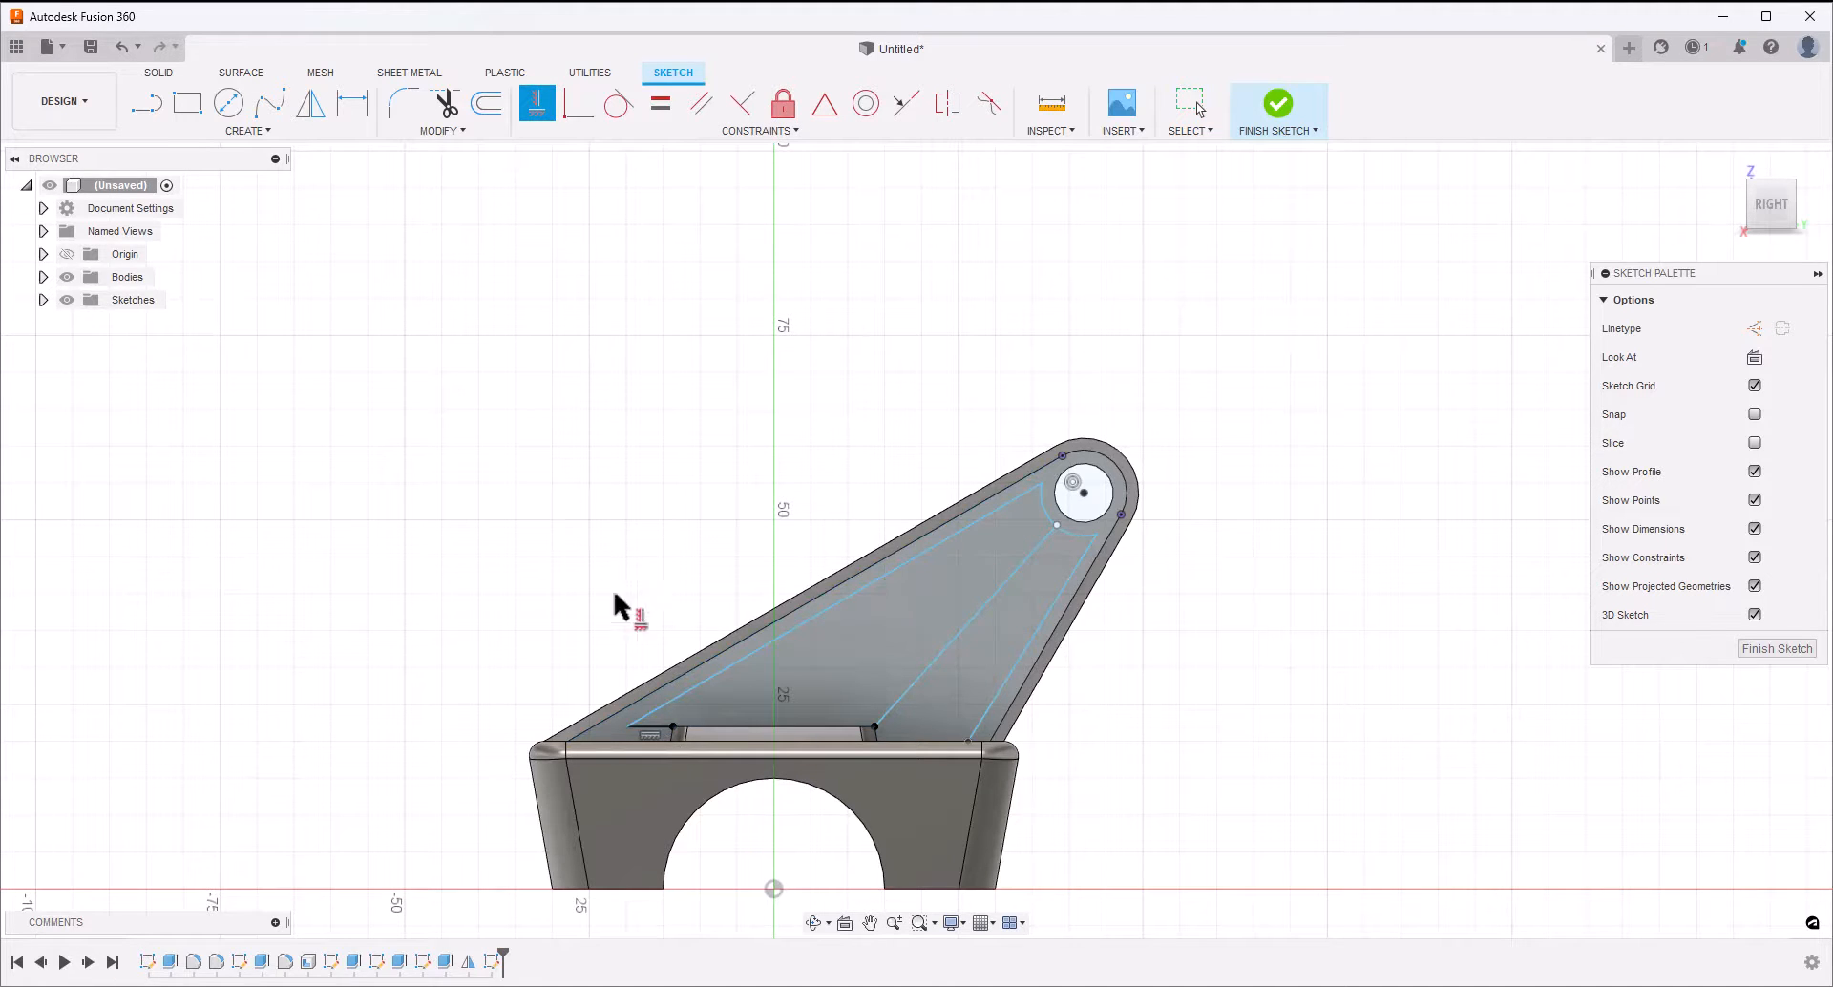
Constrain the two outer sloping sketch lines to be parallel to the arm's long edge and steep edge respectively
key("Escape")
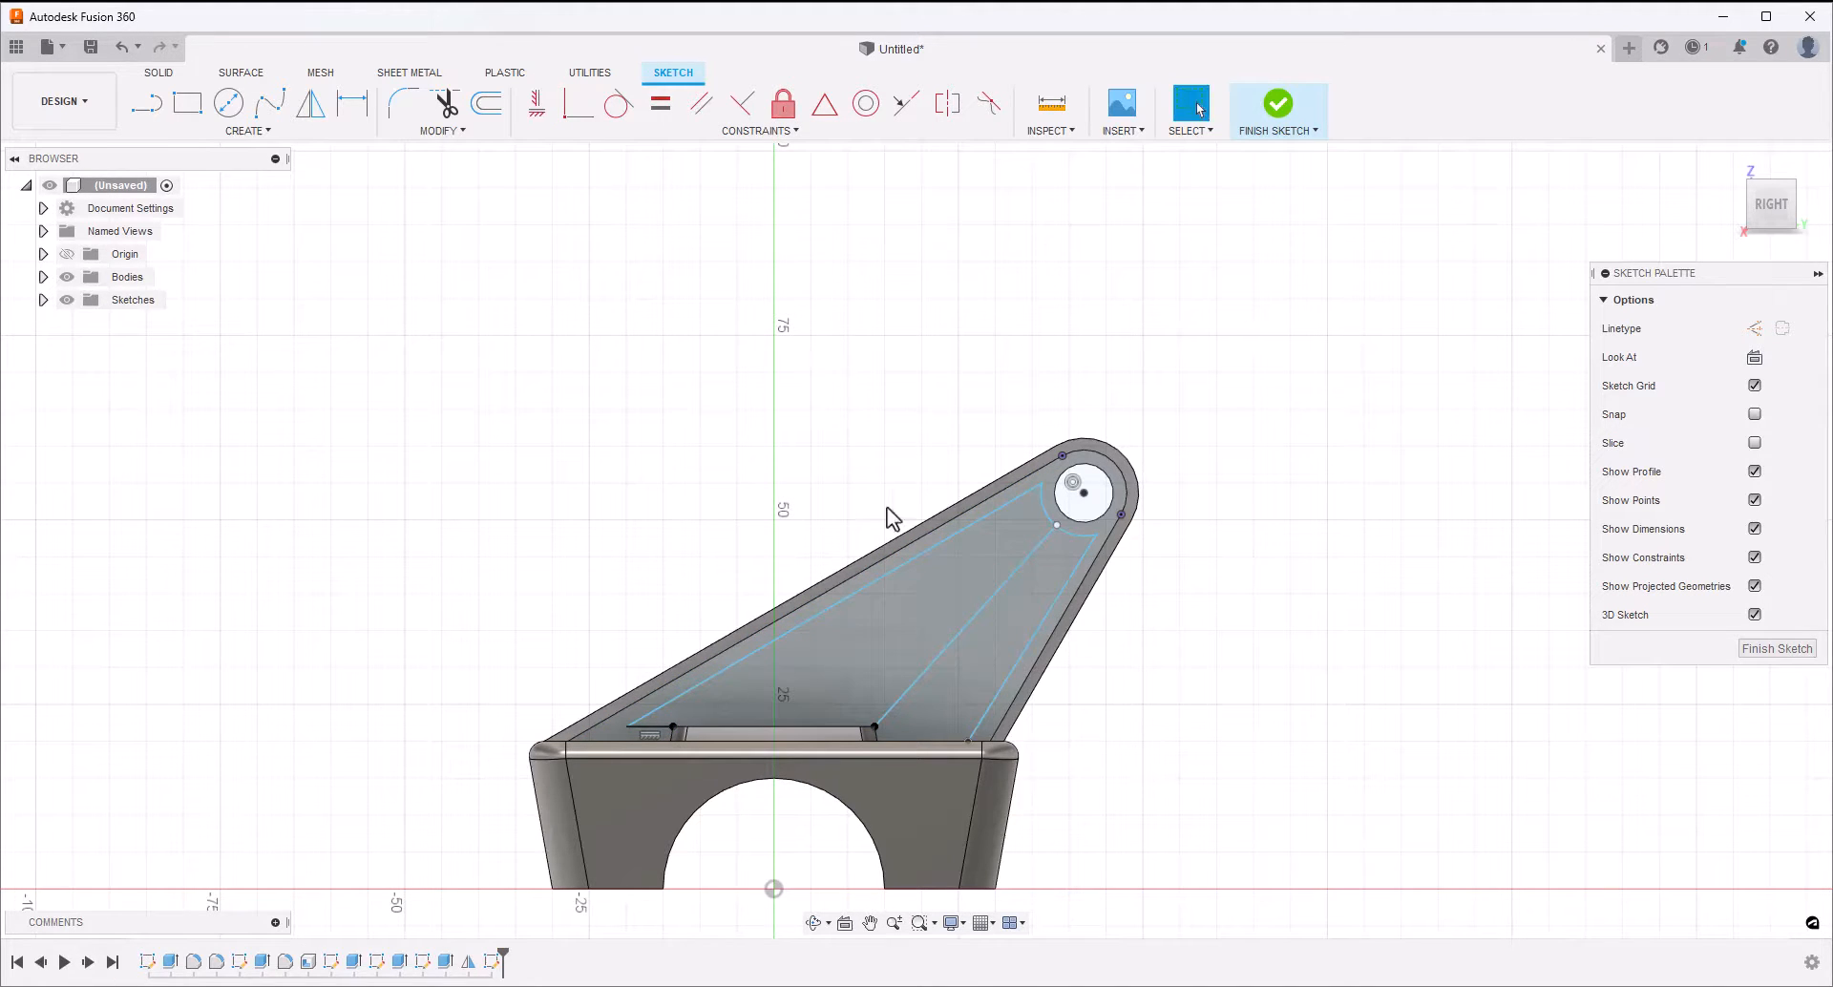
left_click(901, 547)
left_click(901, 563, "shift")
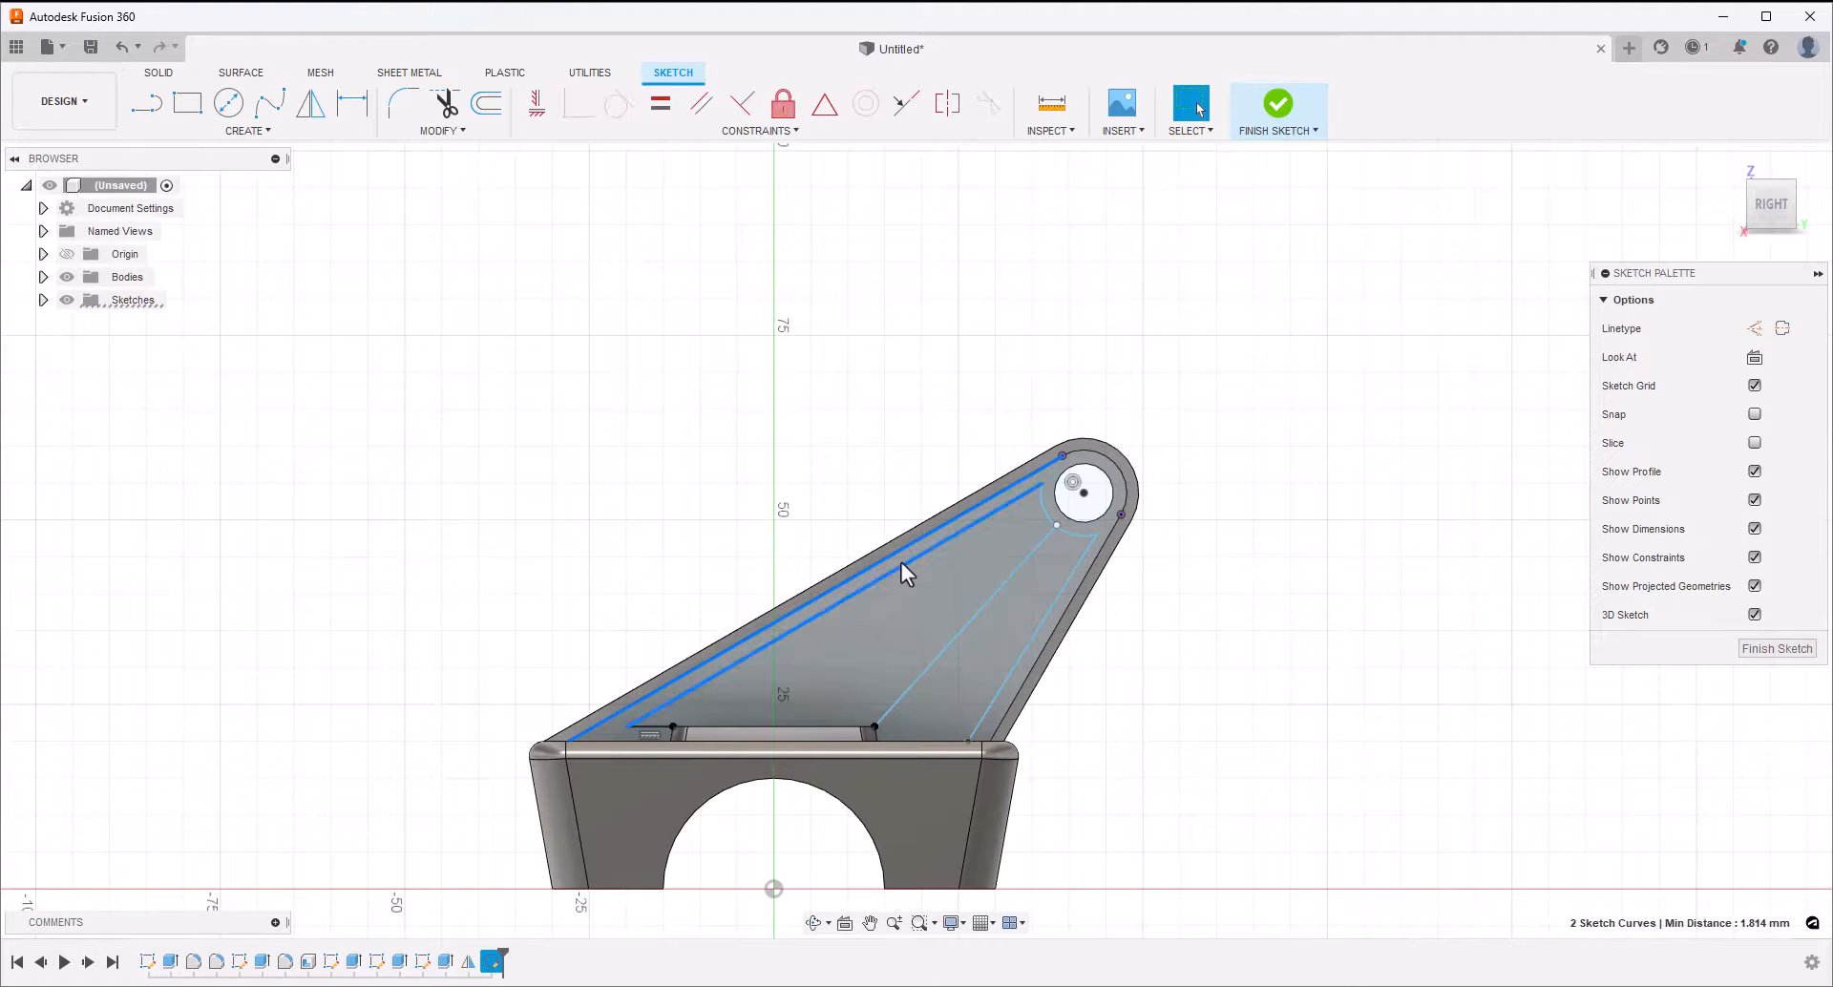
left_click(702, 113)
left_click(1074, 604)
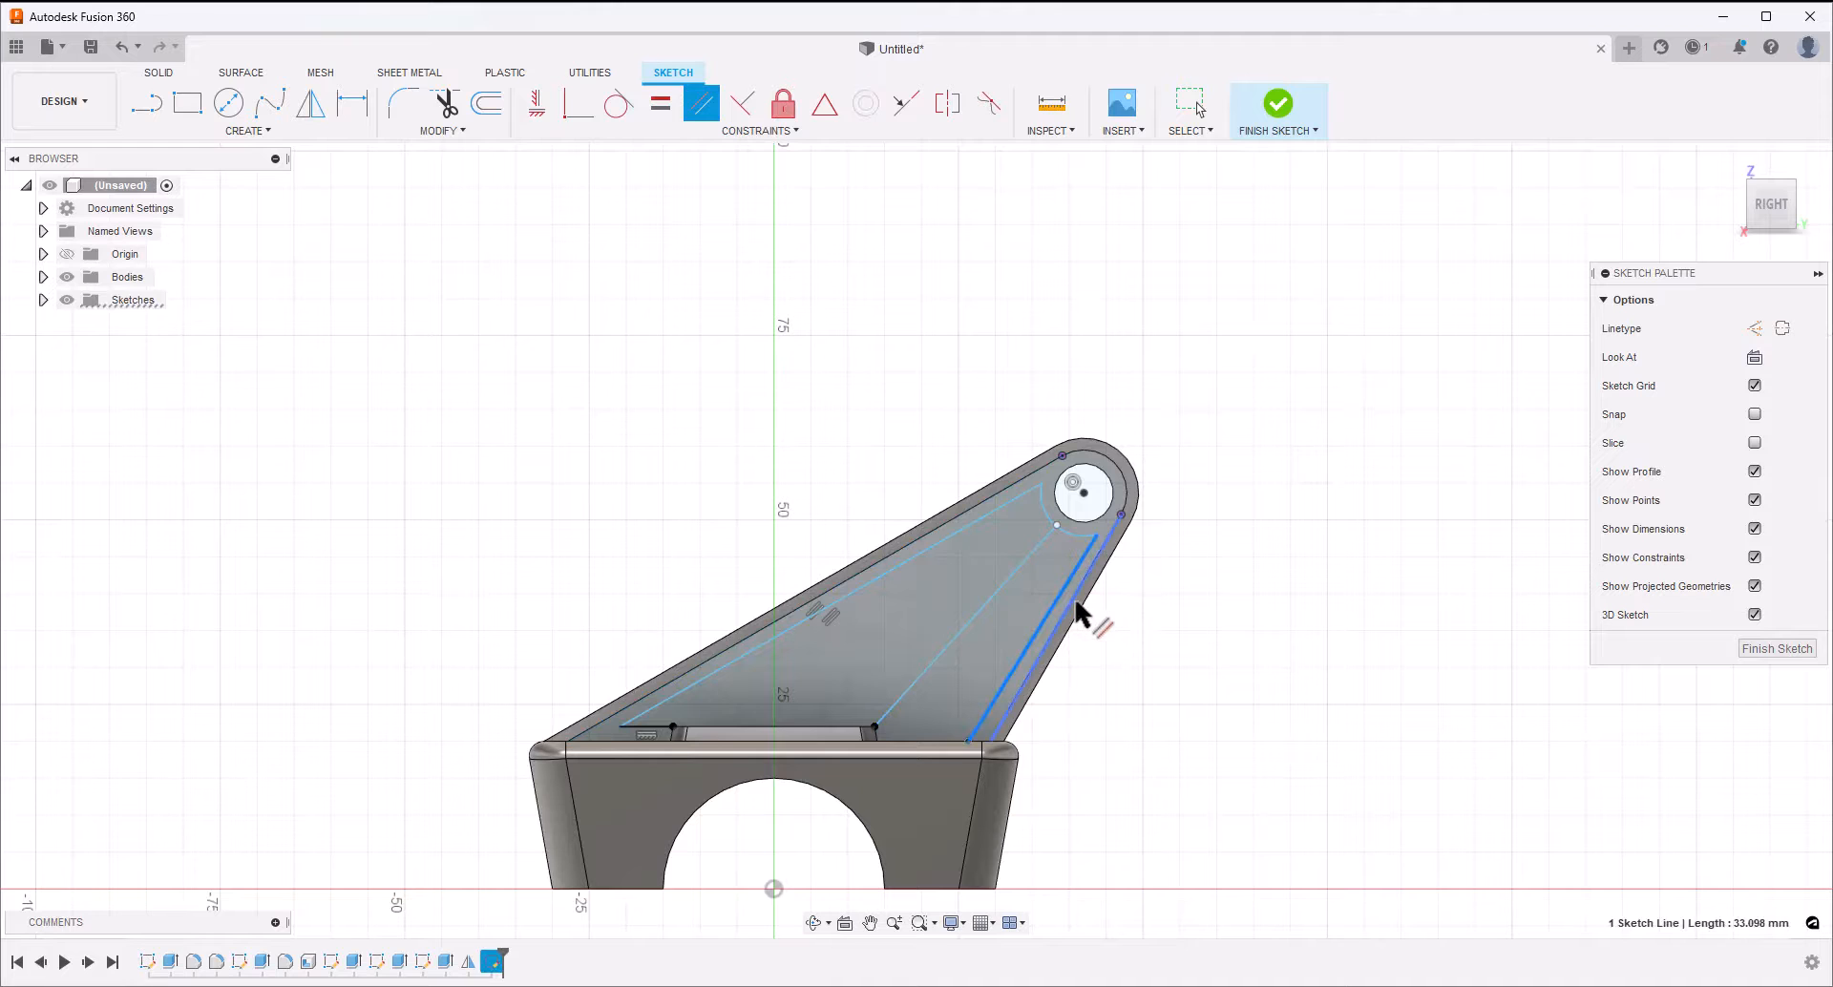
left_click(1076, 609)
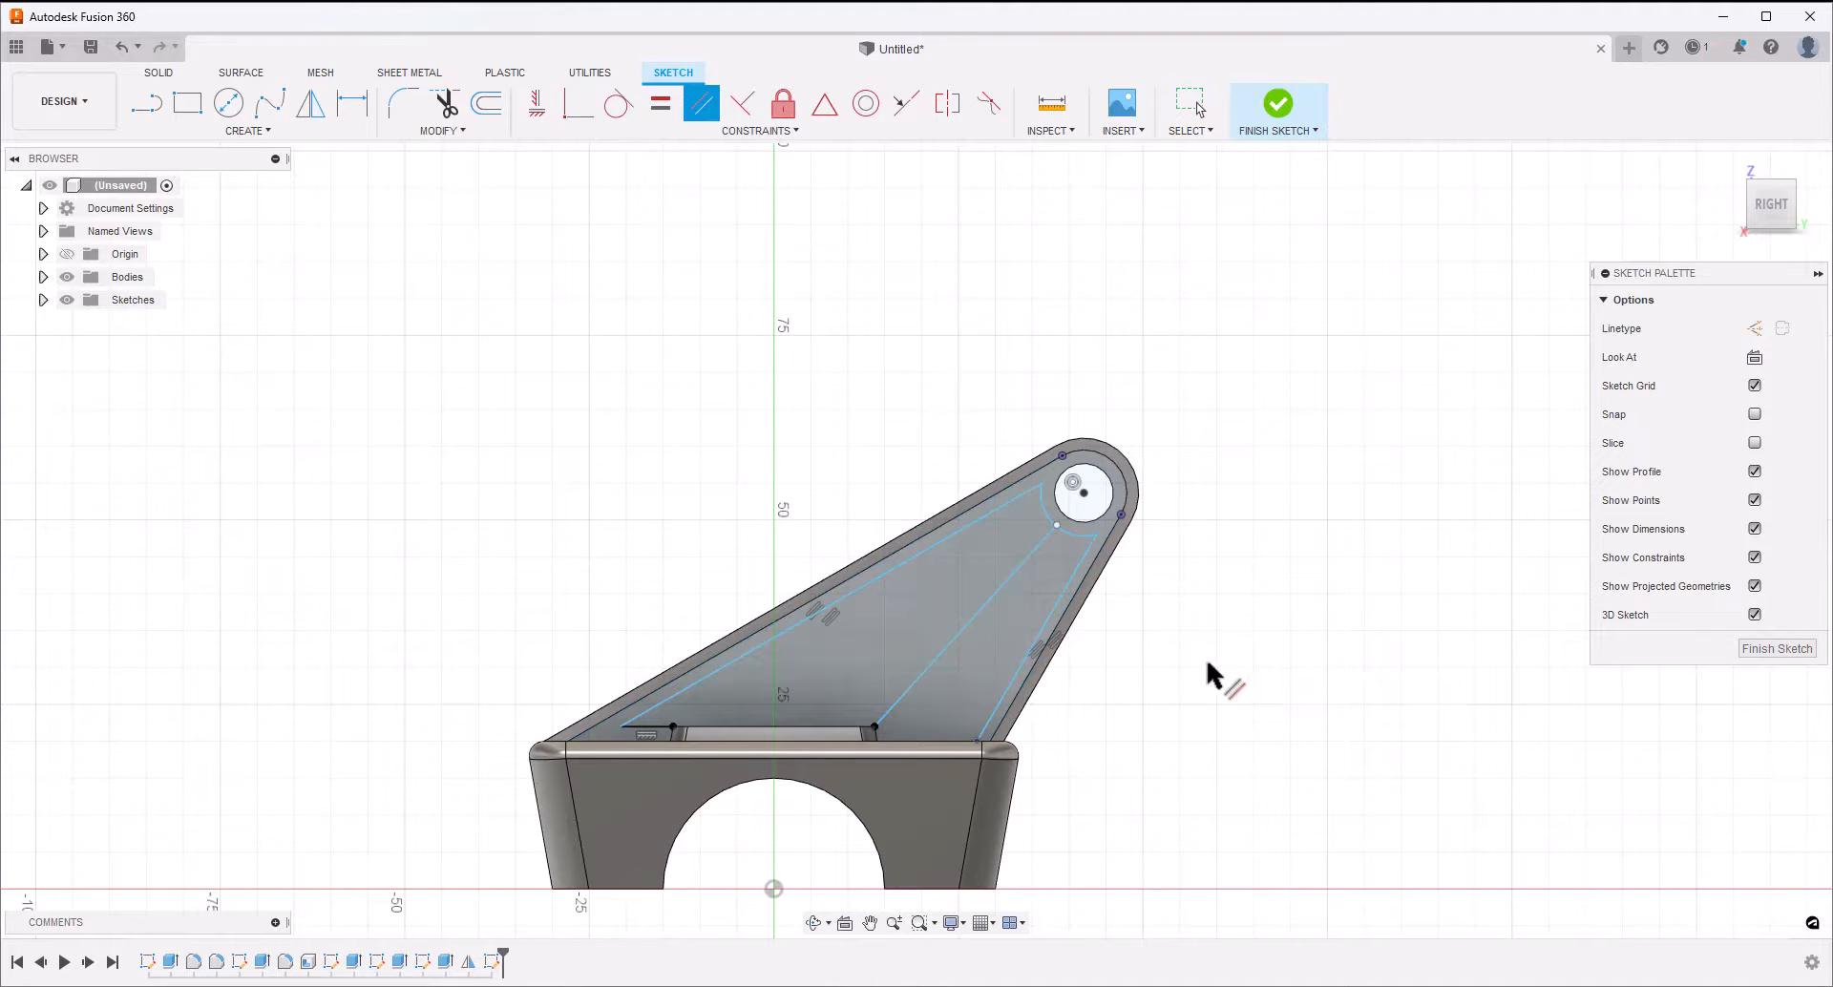
key("Escape")
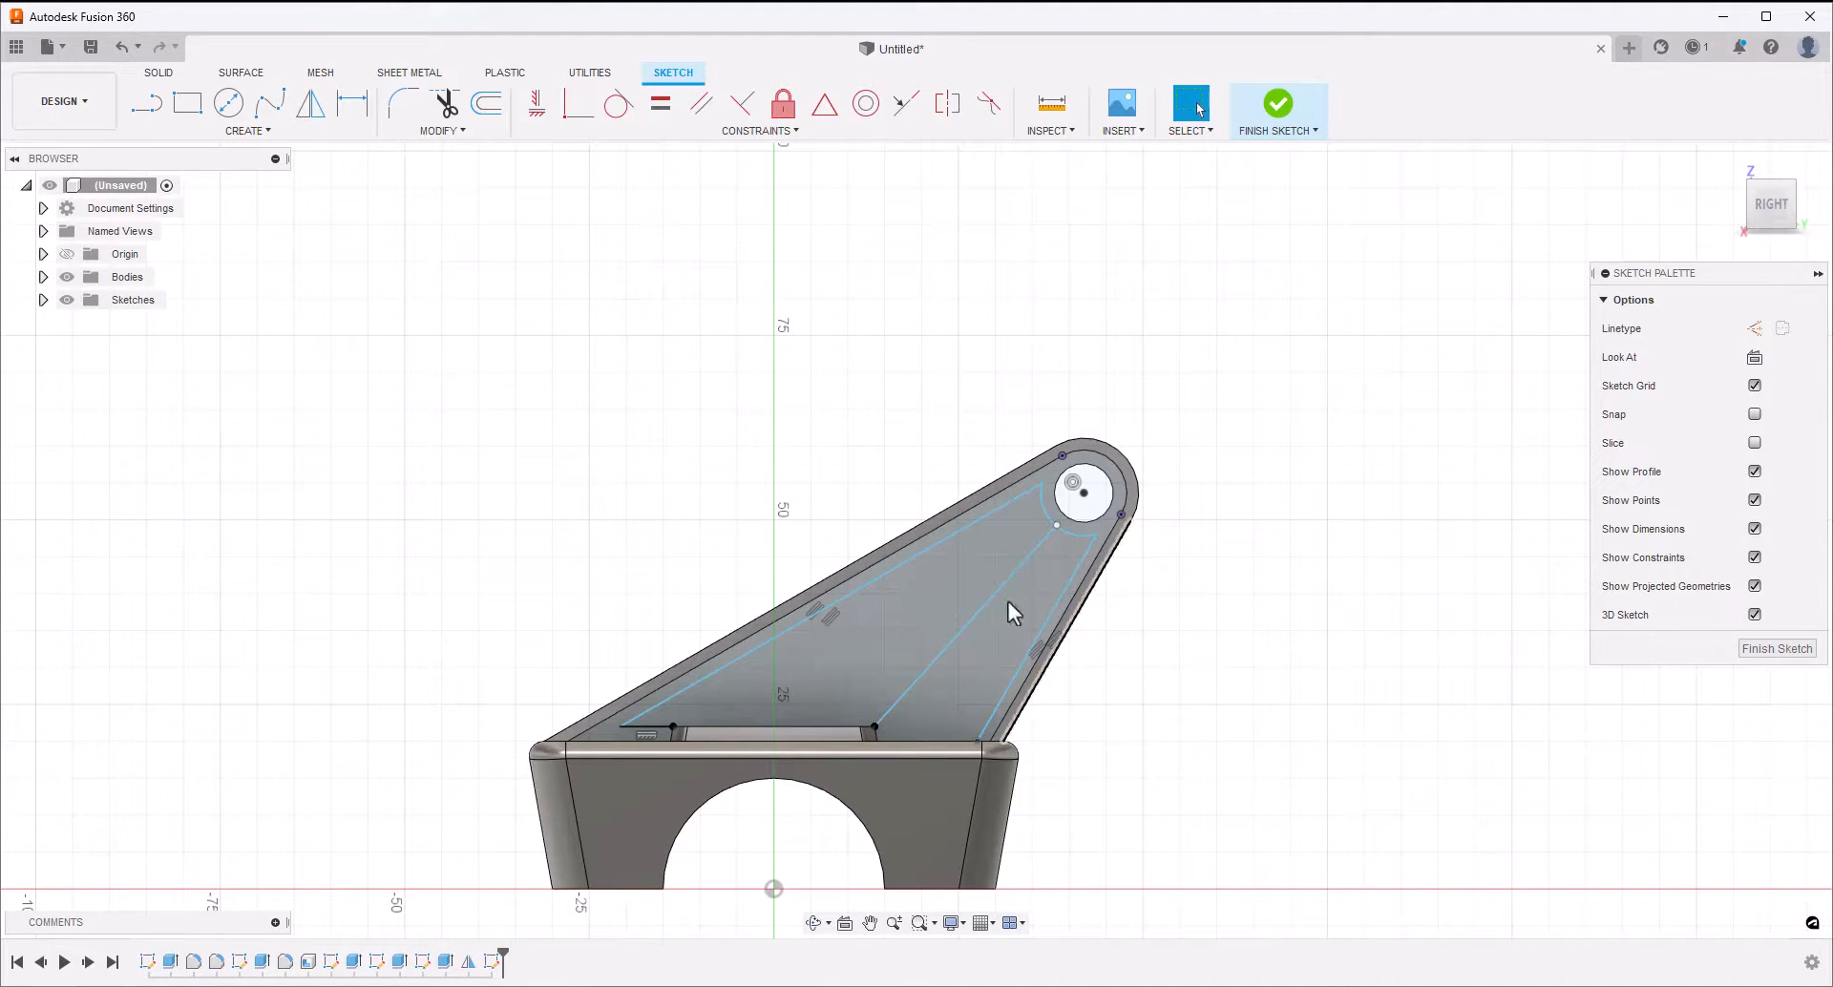
Draw a line about 40 mm long from the pad's top edge up to the arc, just beside the middle sloping line
key("l")
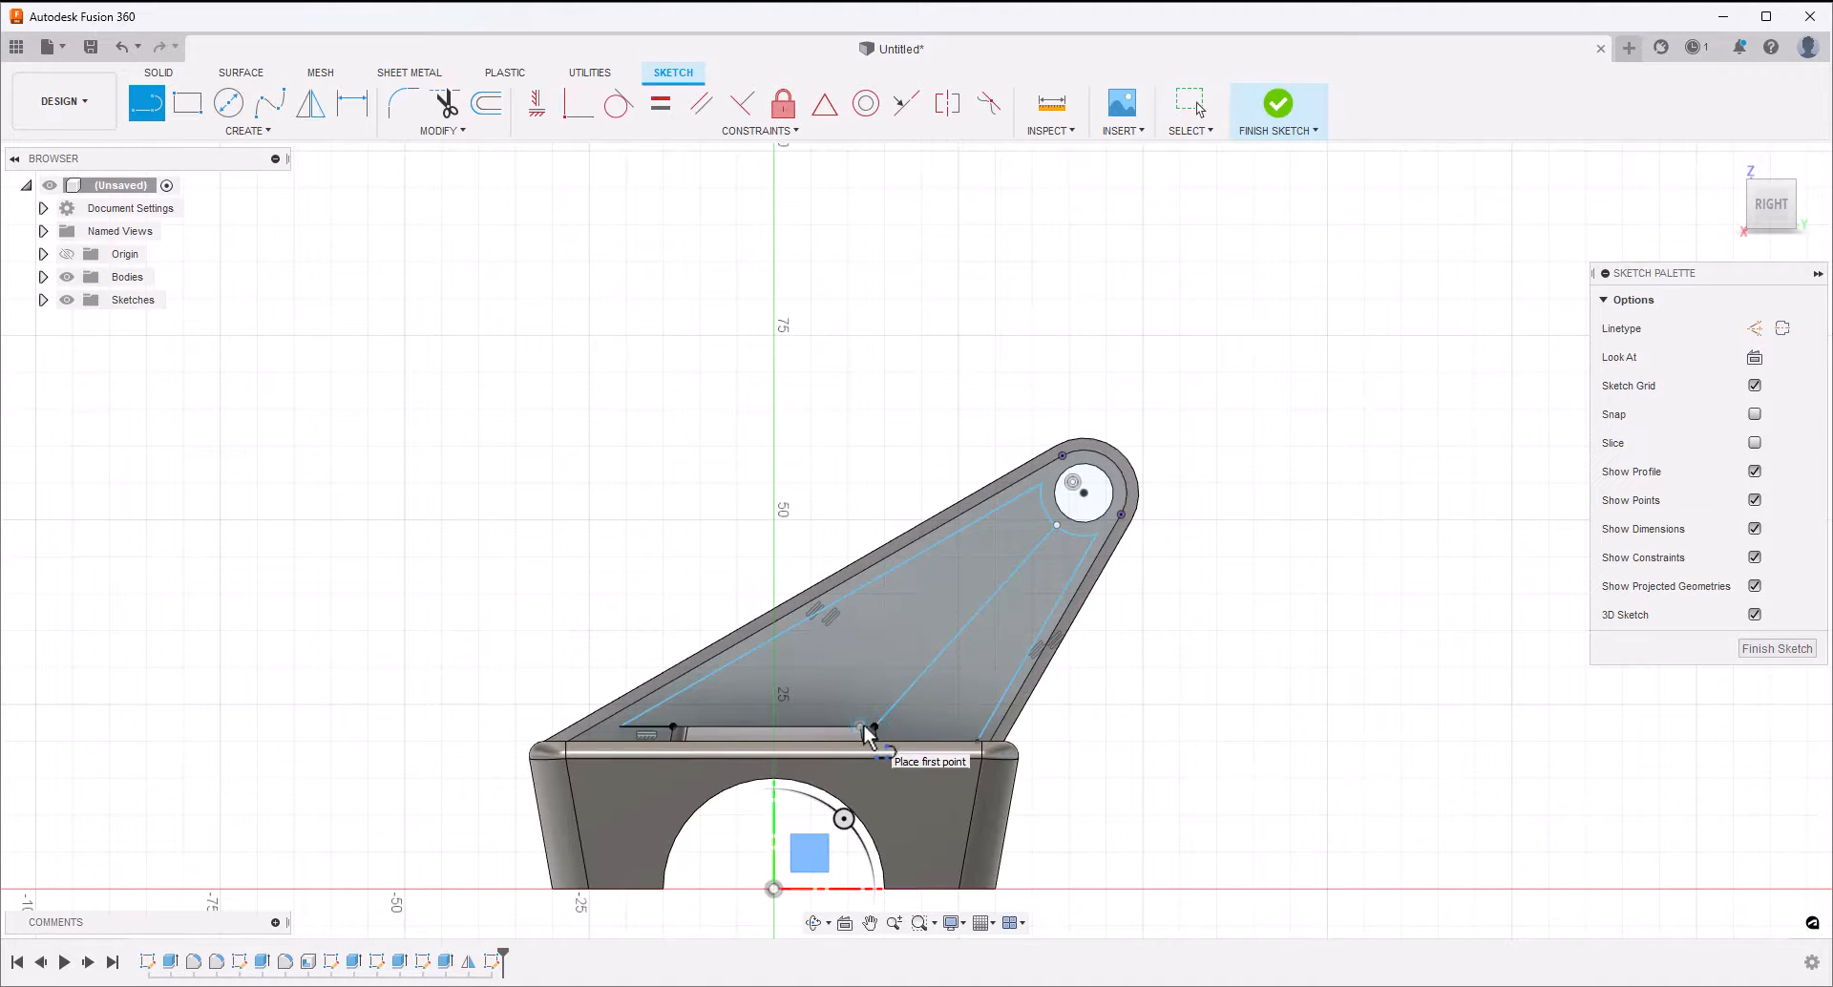
left_click(845, 726)
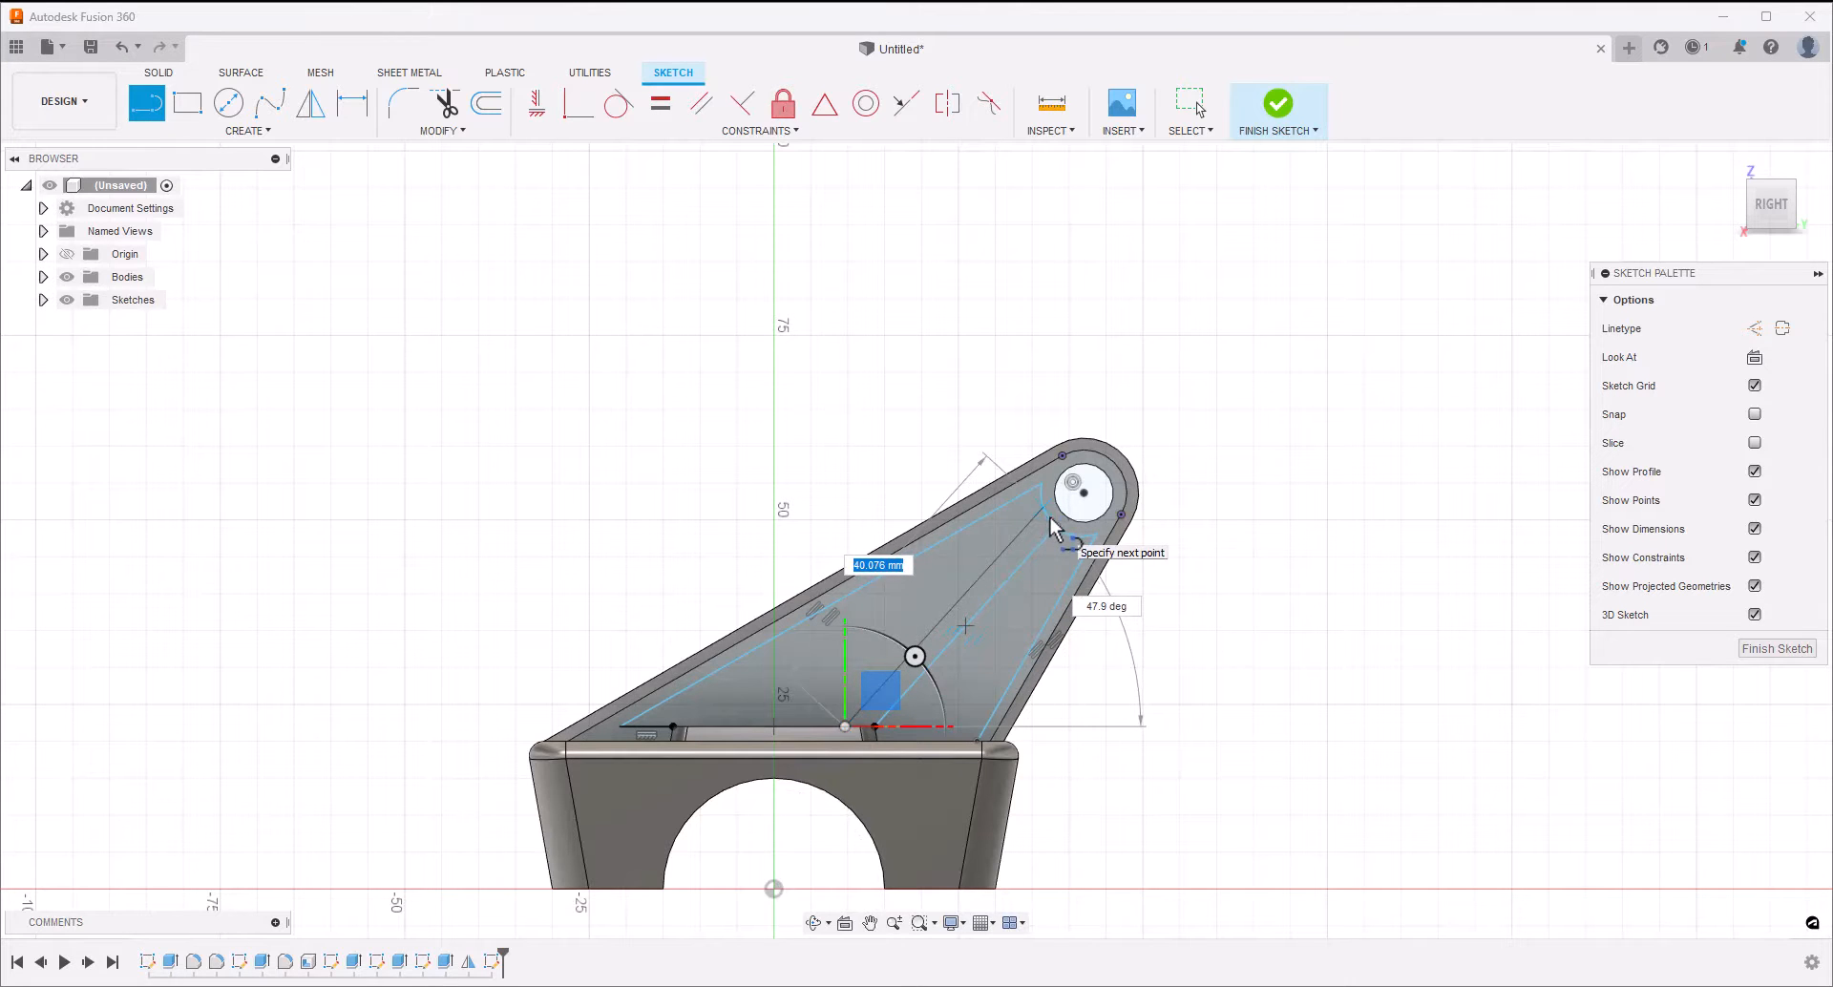
scroll(1051, 525, "up", 2)
scroll(1053, 530, "up", 1)
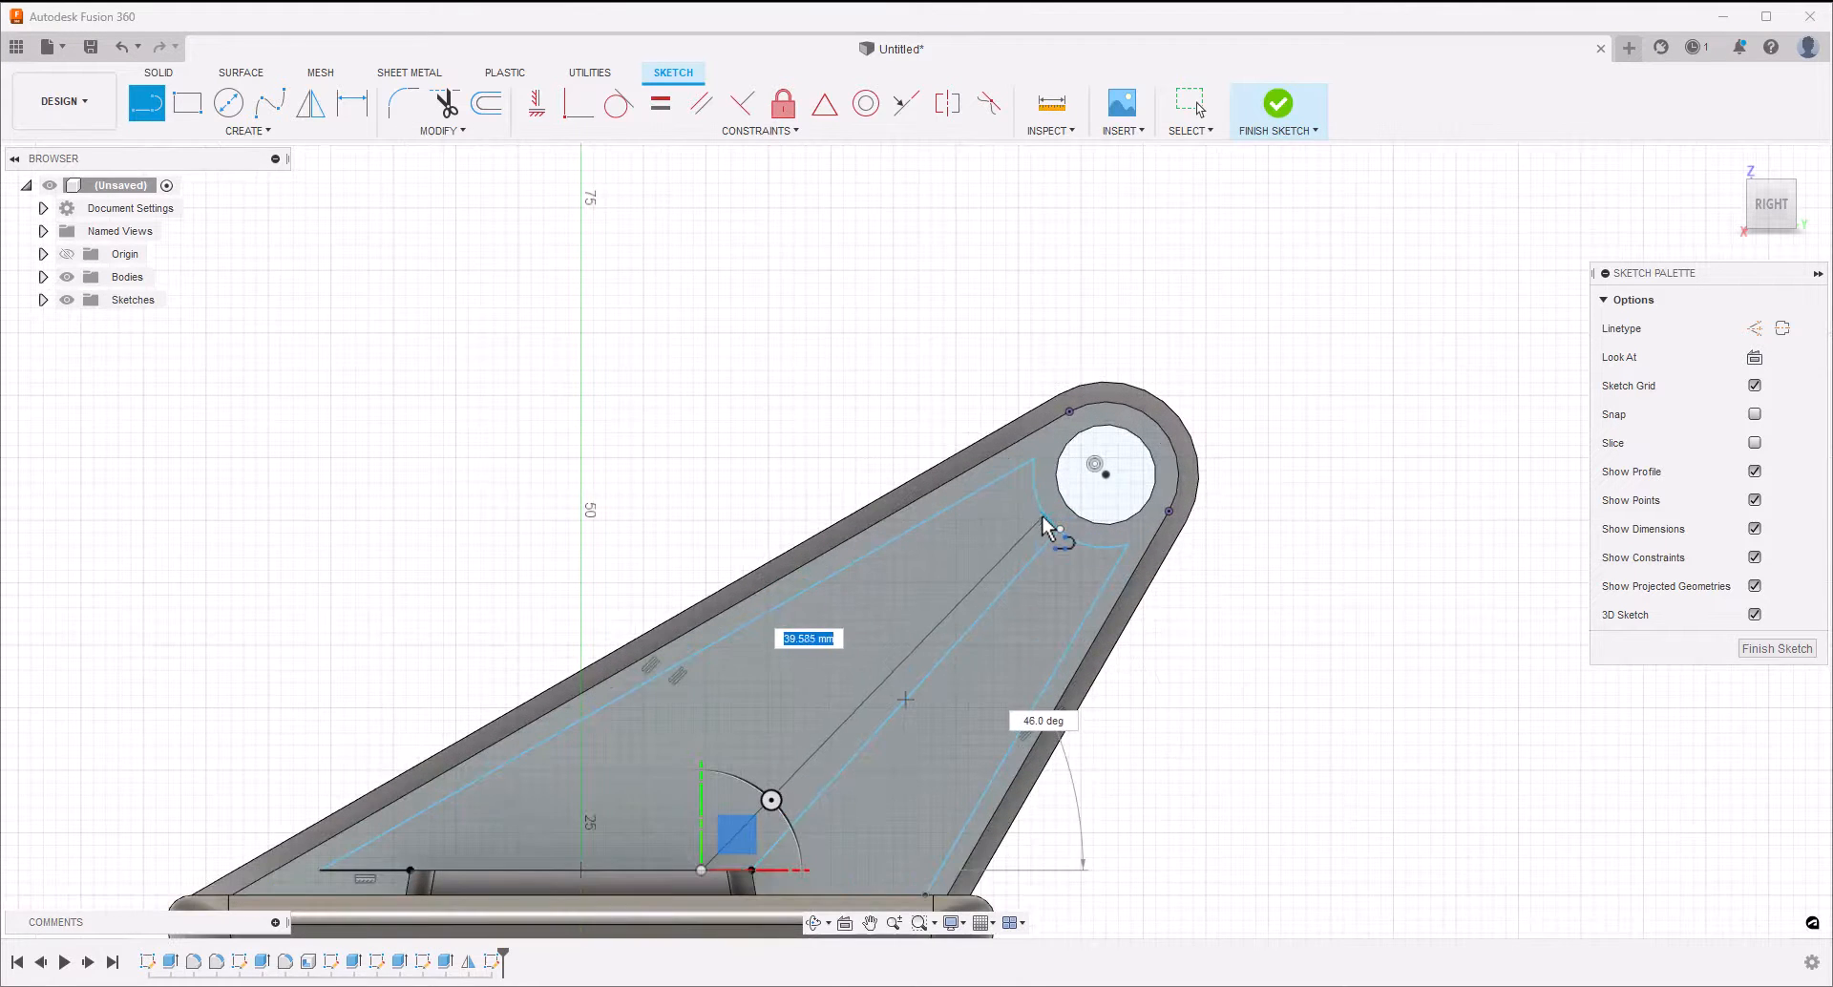
left_click(1056, 528)
key("Escape")
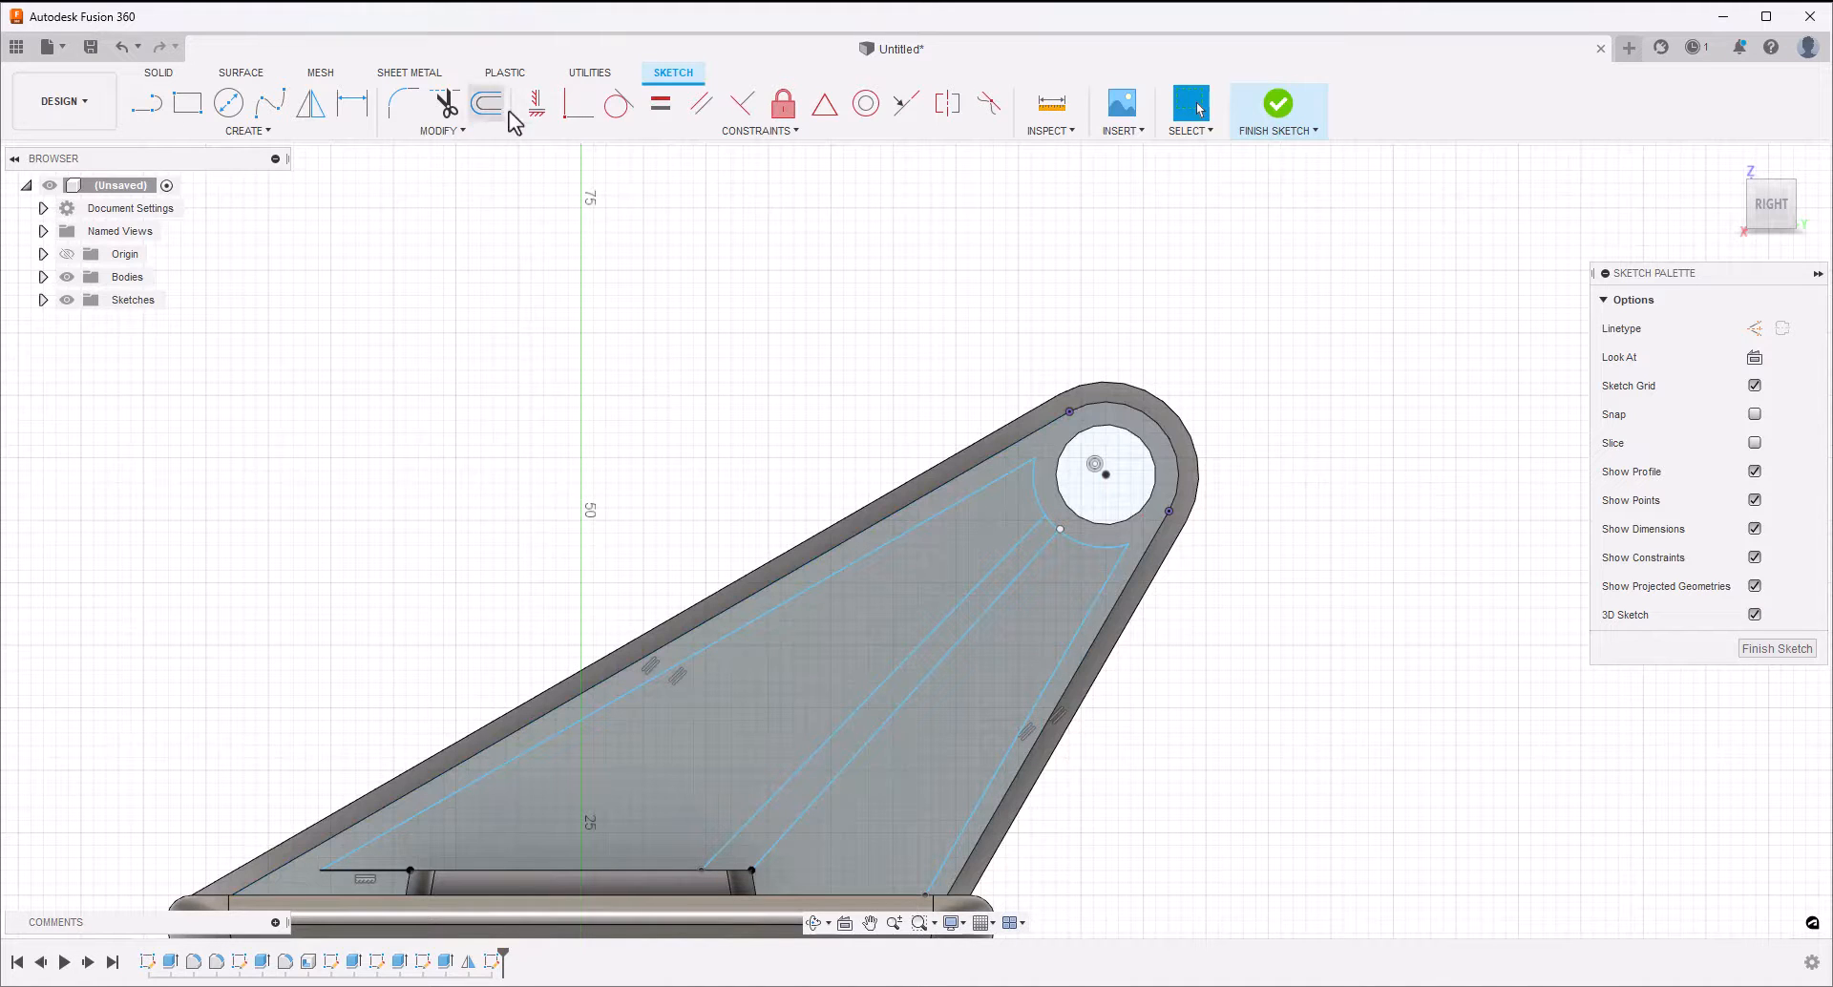
Constrain the two middle sloping lines to be parallel to each other
left_click(699, 106)
left_click(952, 614)
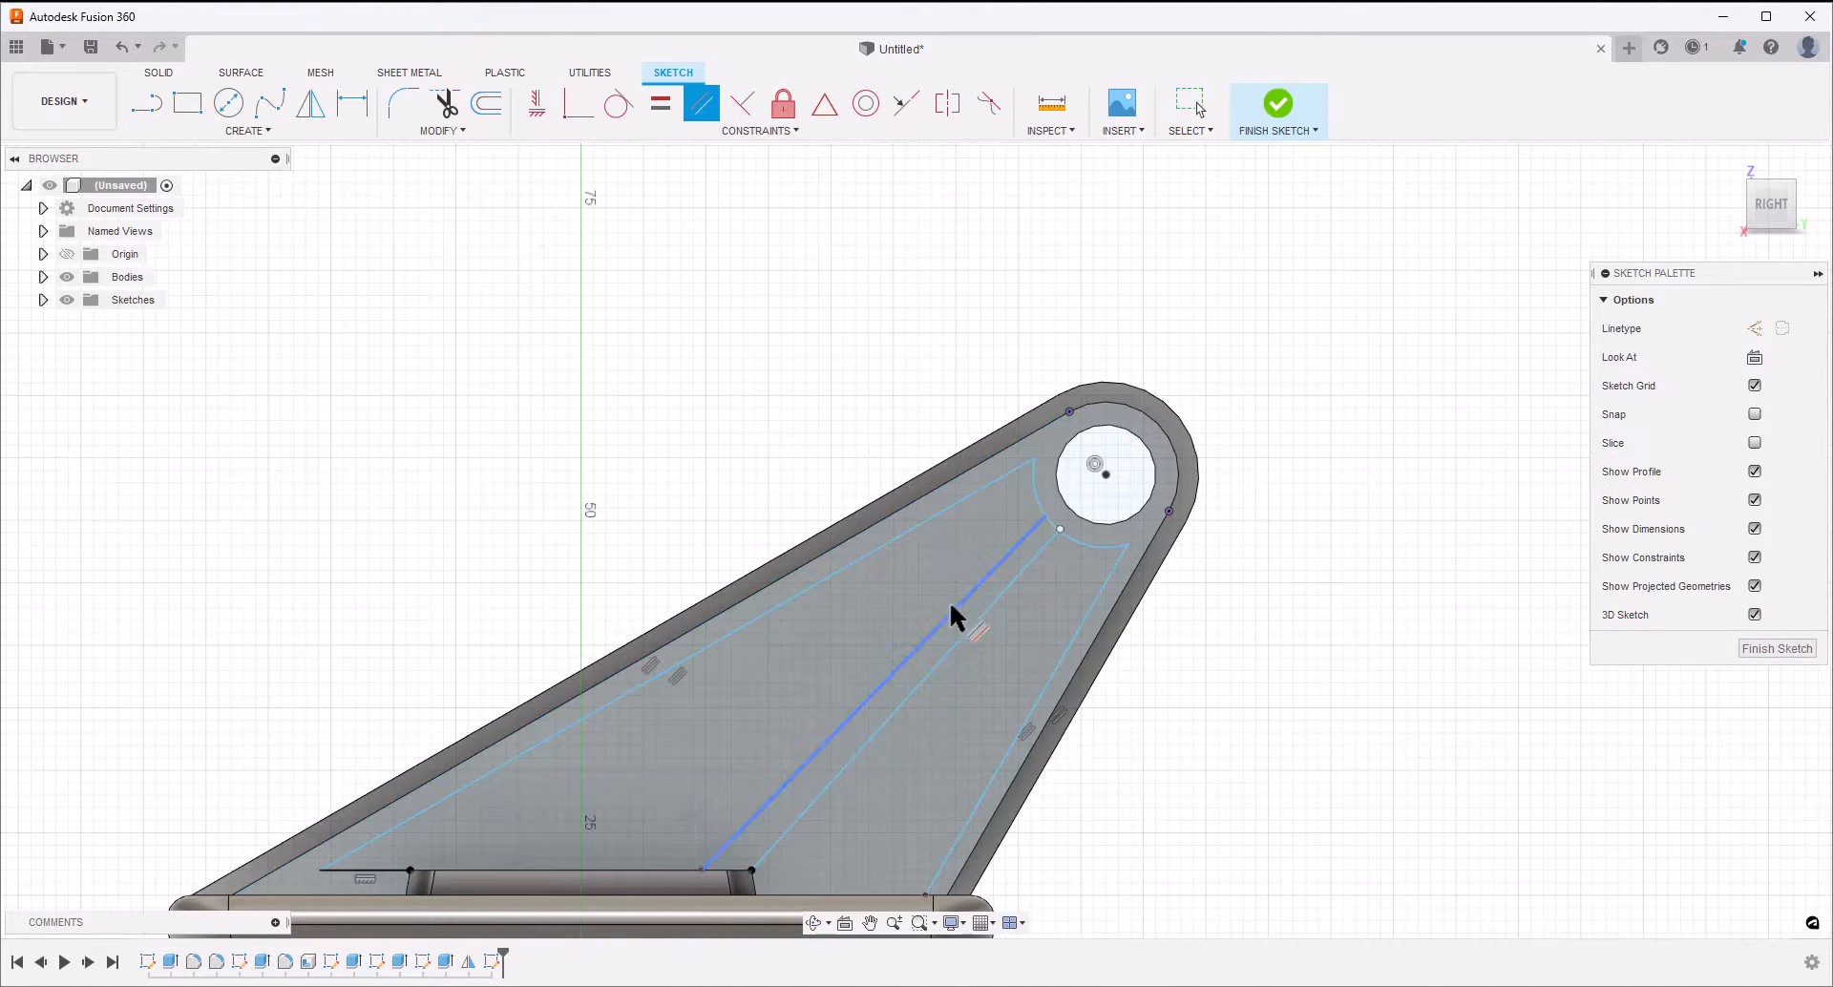
left_click(962, 643)
key("Escape")
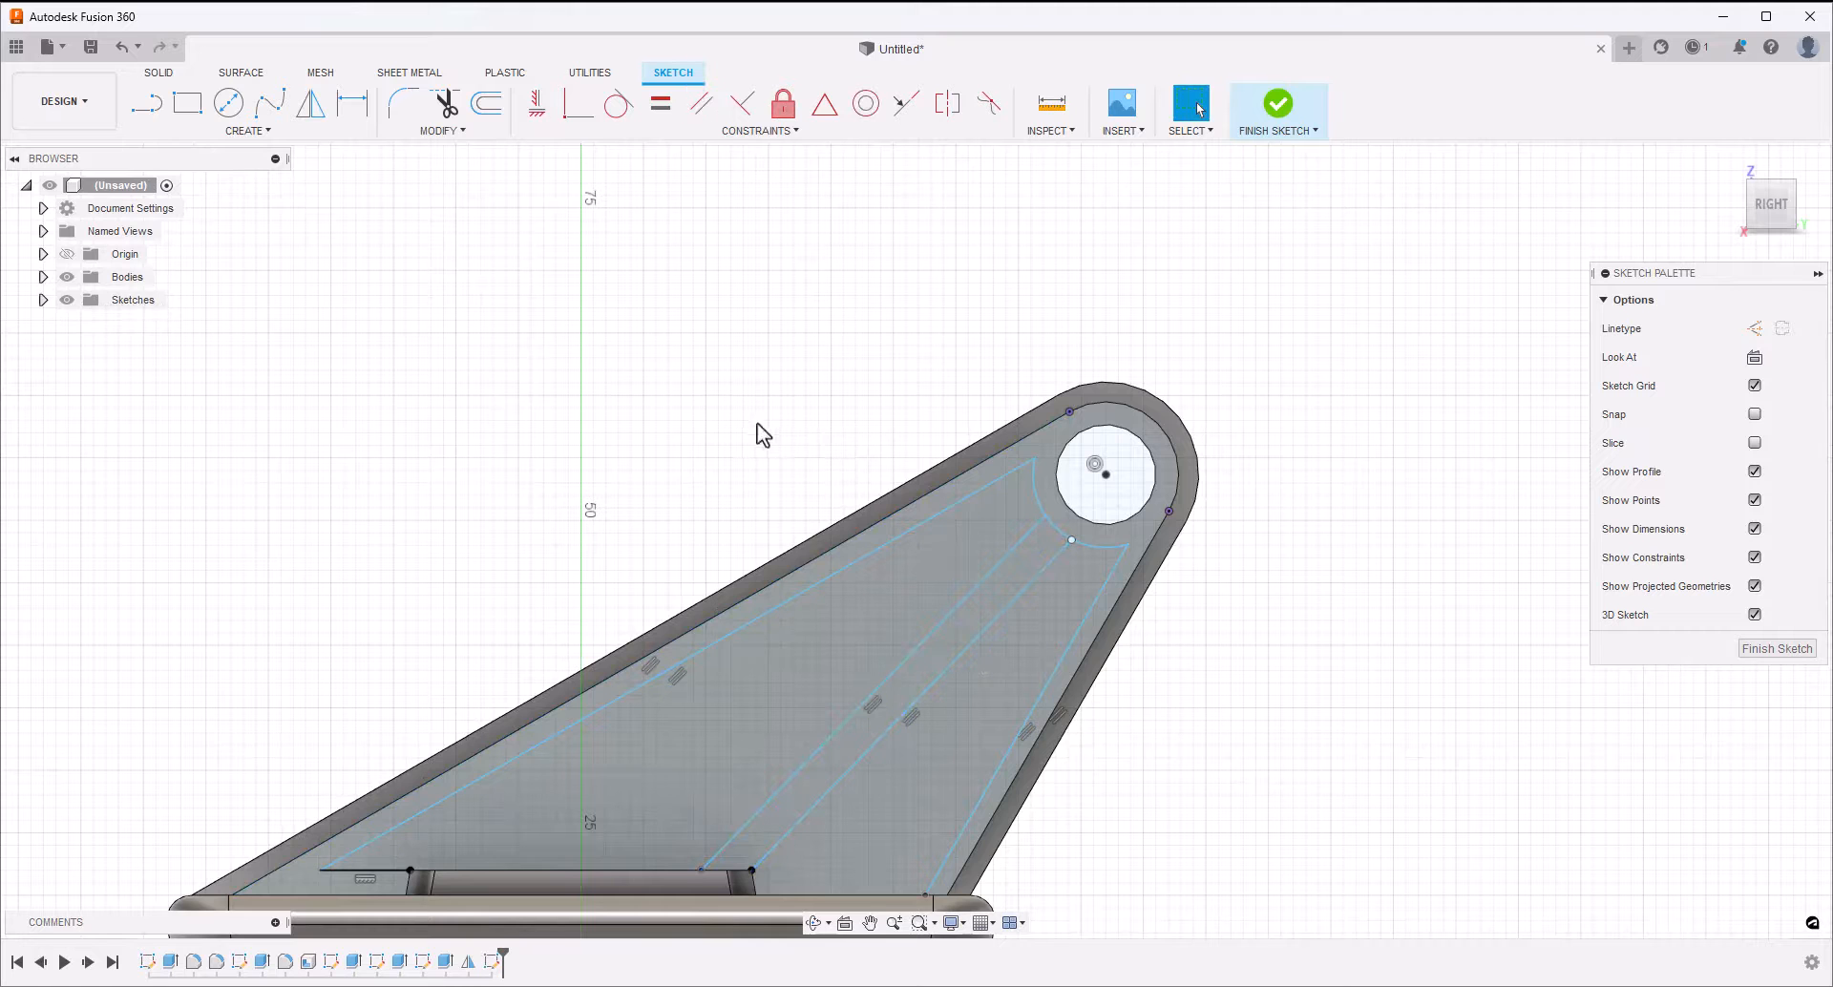
Trim away the arc below the hole, from the newer middle line across to the line along the arm's steep edge
scroll(787, 516, "down", 3)
scroll(931, 561, "up", 3)
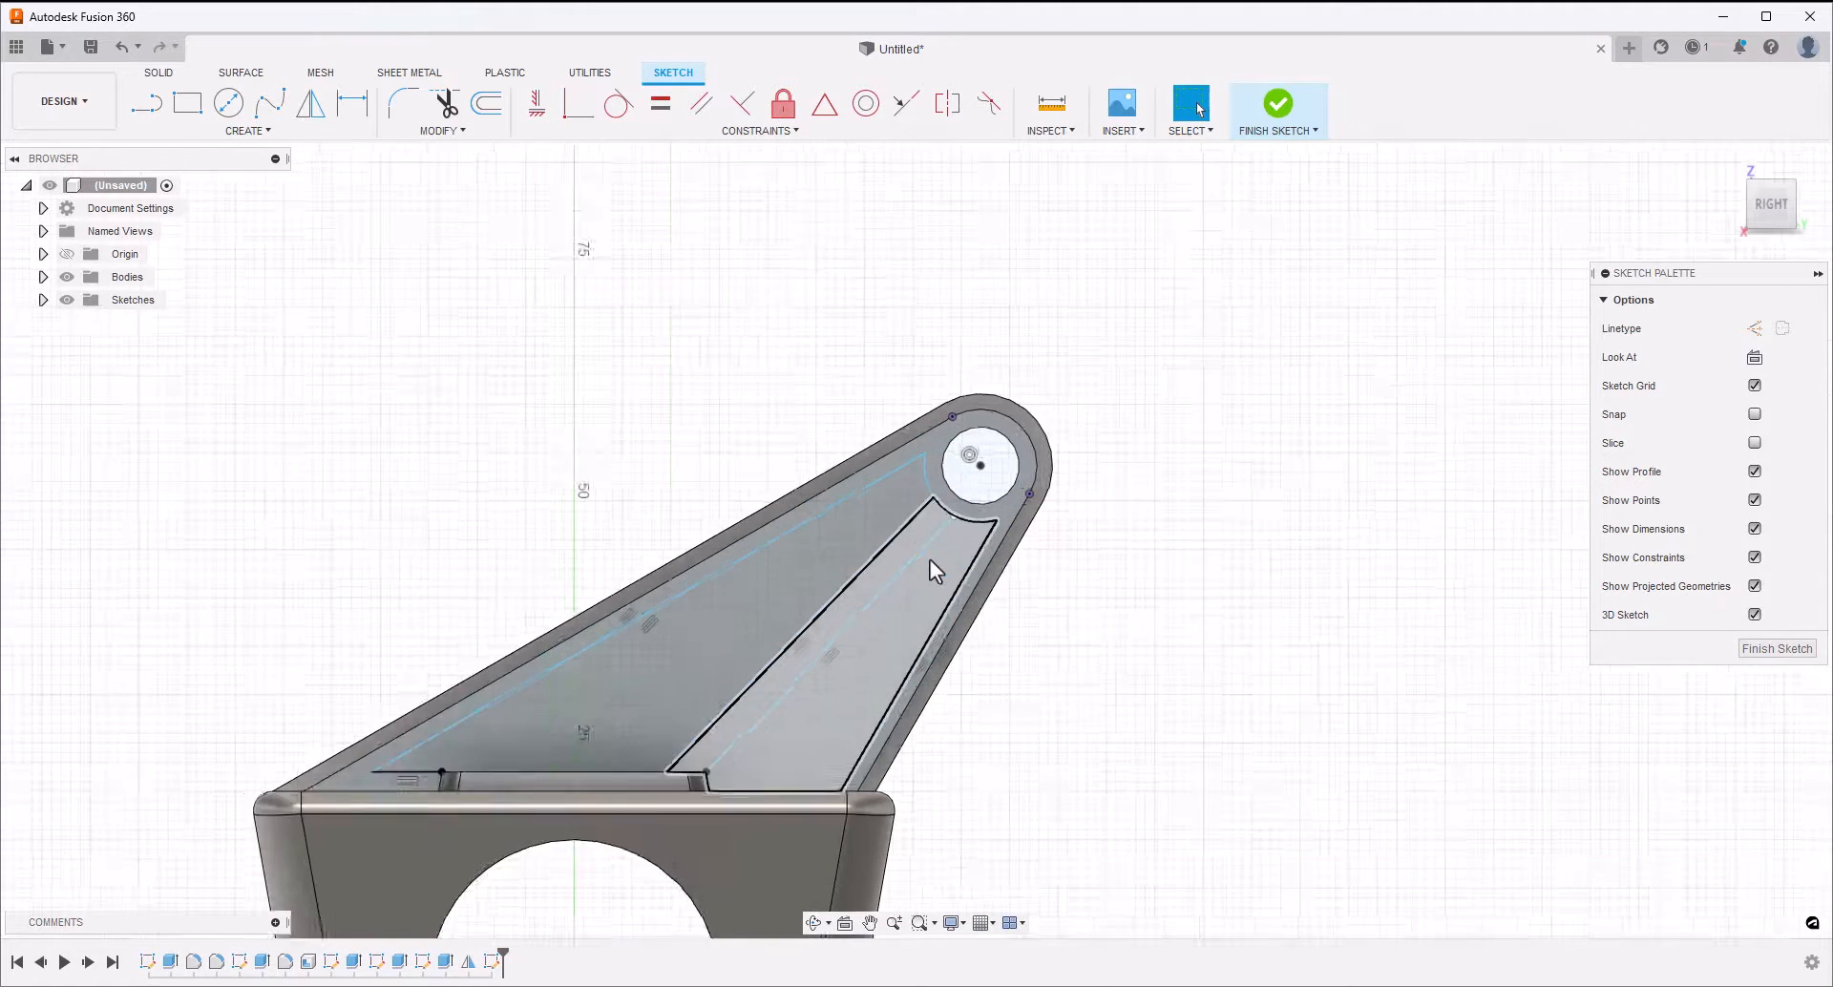
left_click(445, 103)
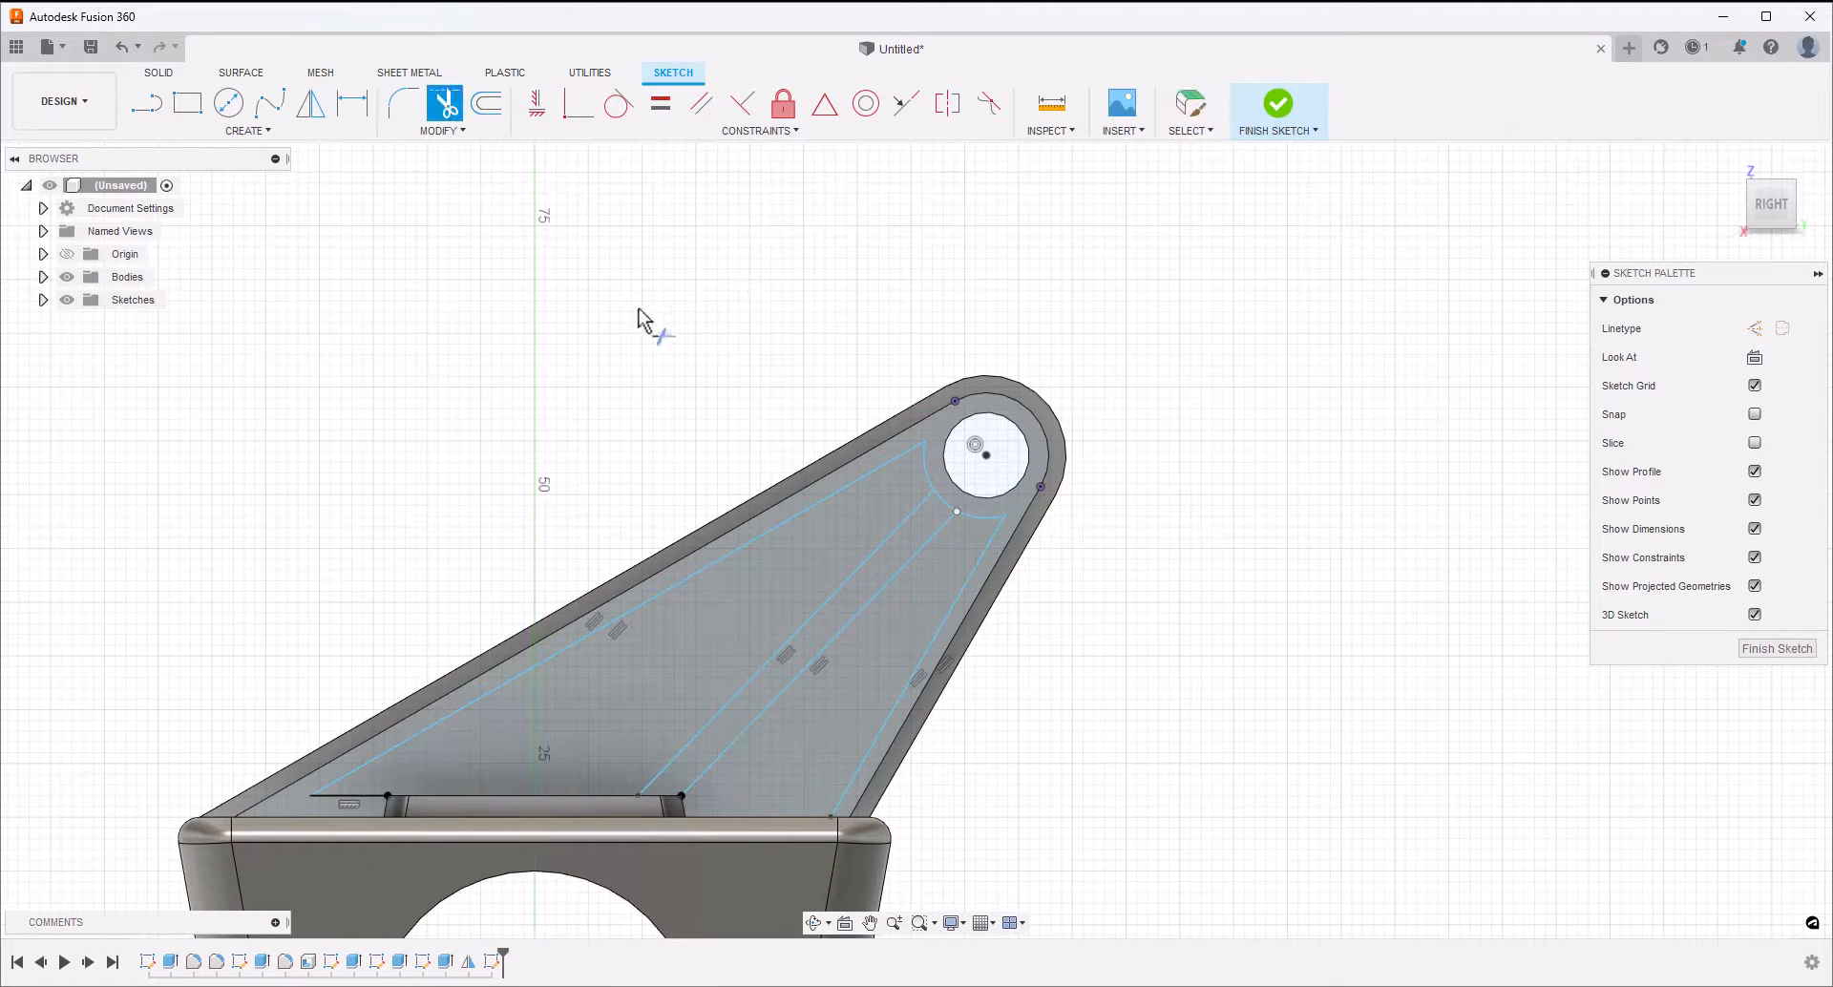
left_click(945, 514)
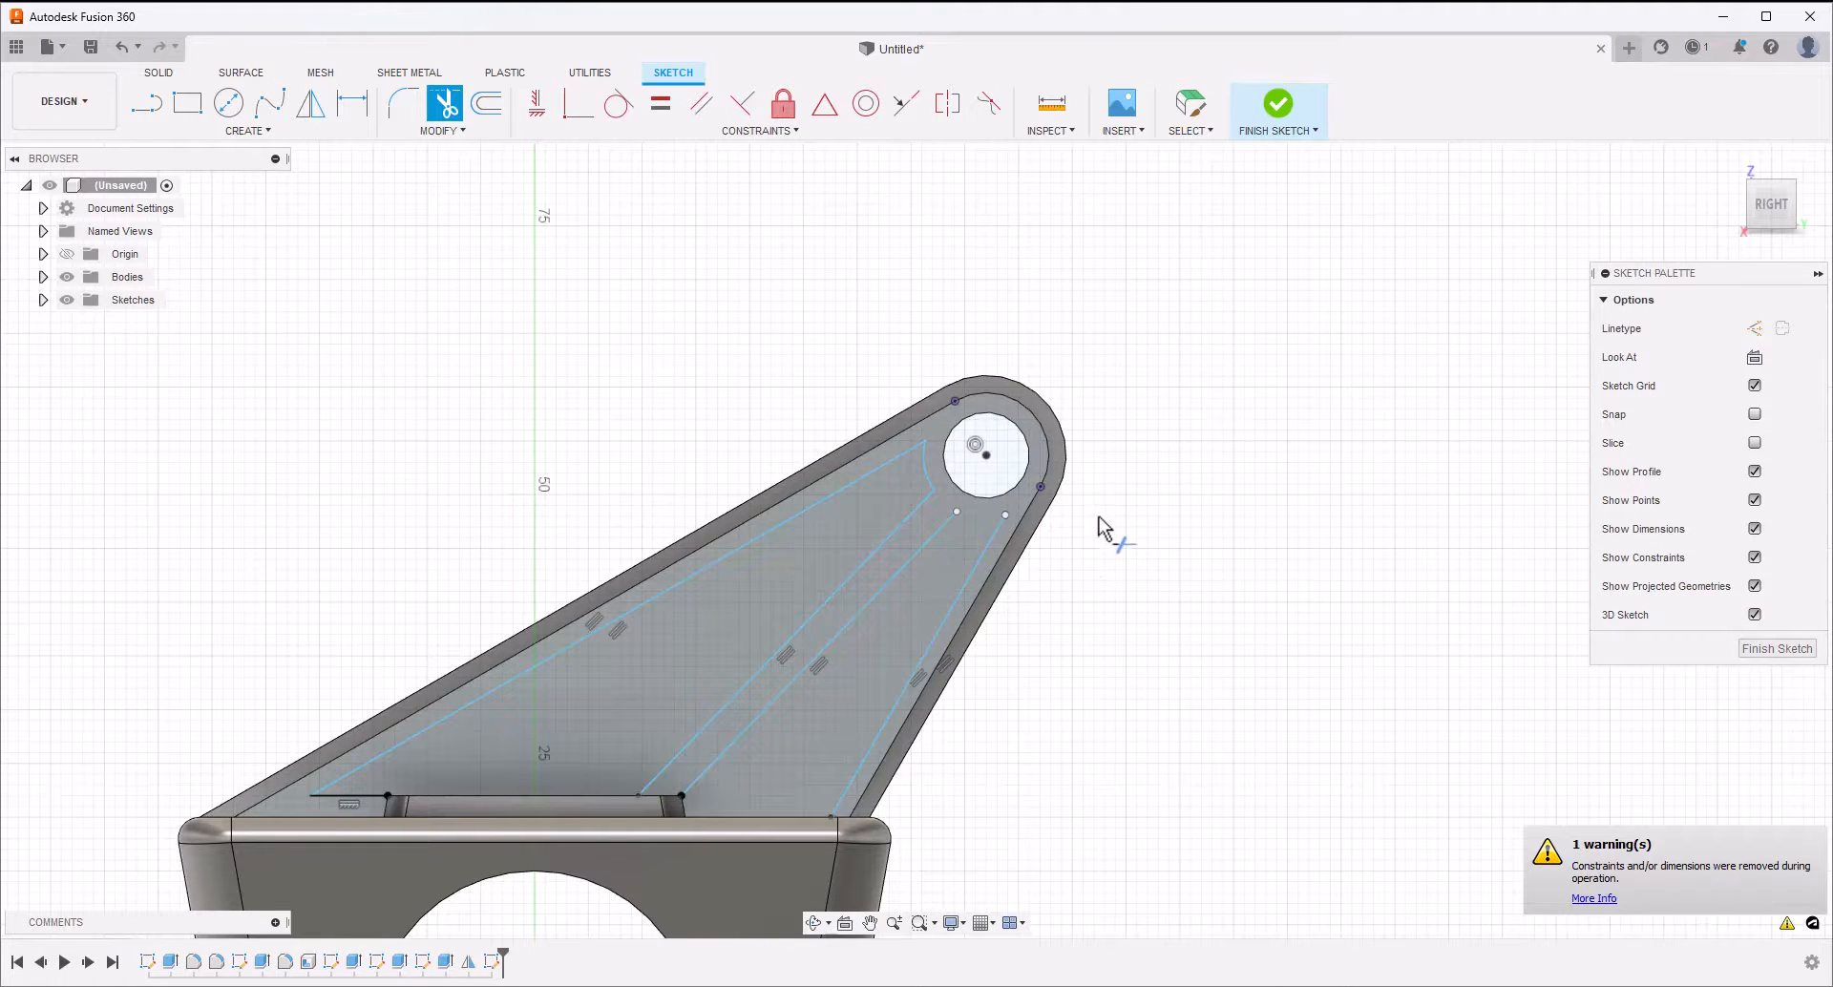
Draw a centre-point arc centred on the hole, joining the upper ends of the steep-edge line and the nearer middle line
left_click(234, 130)
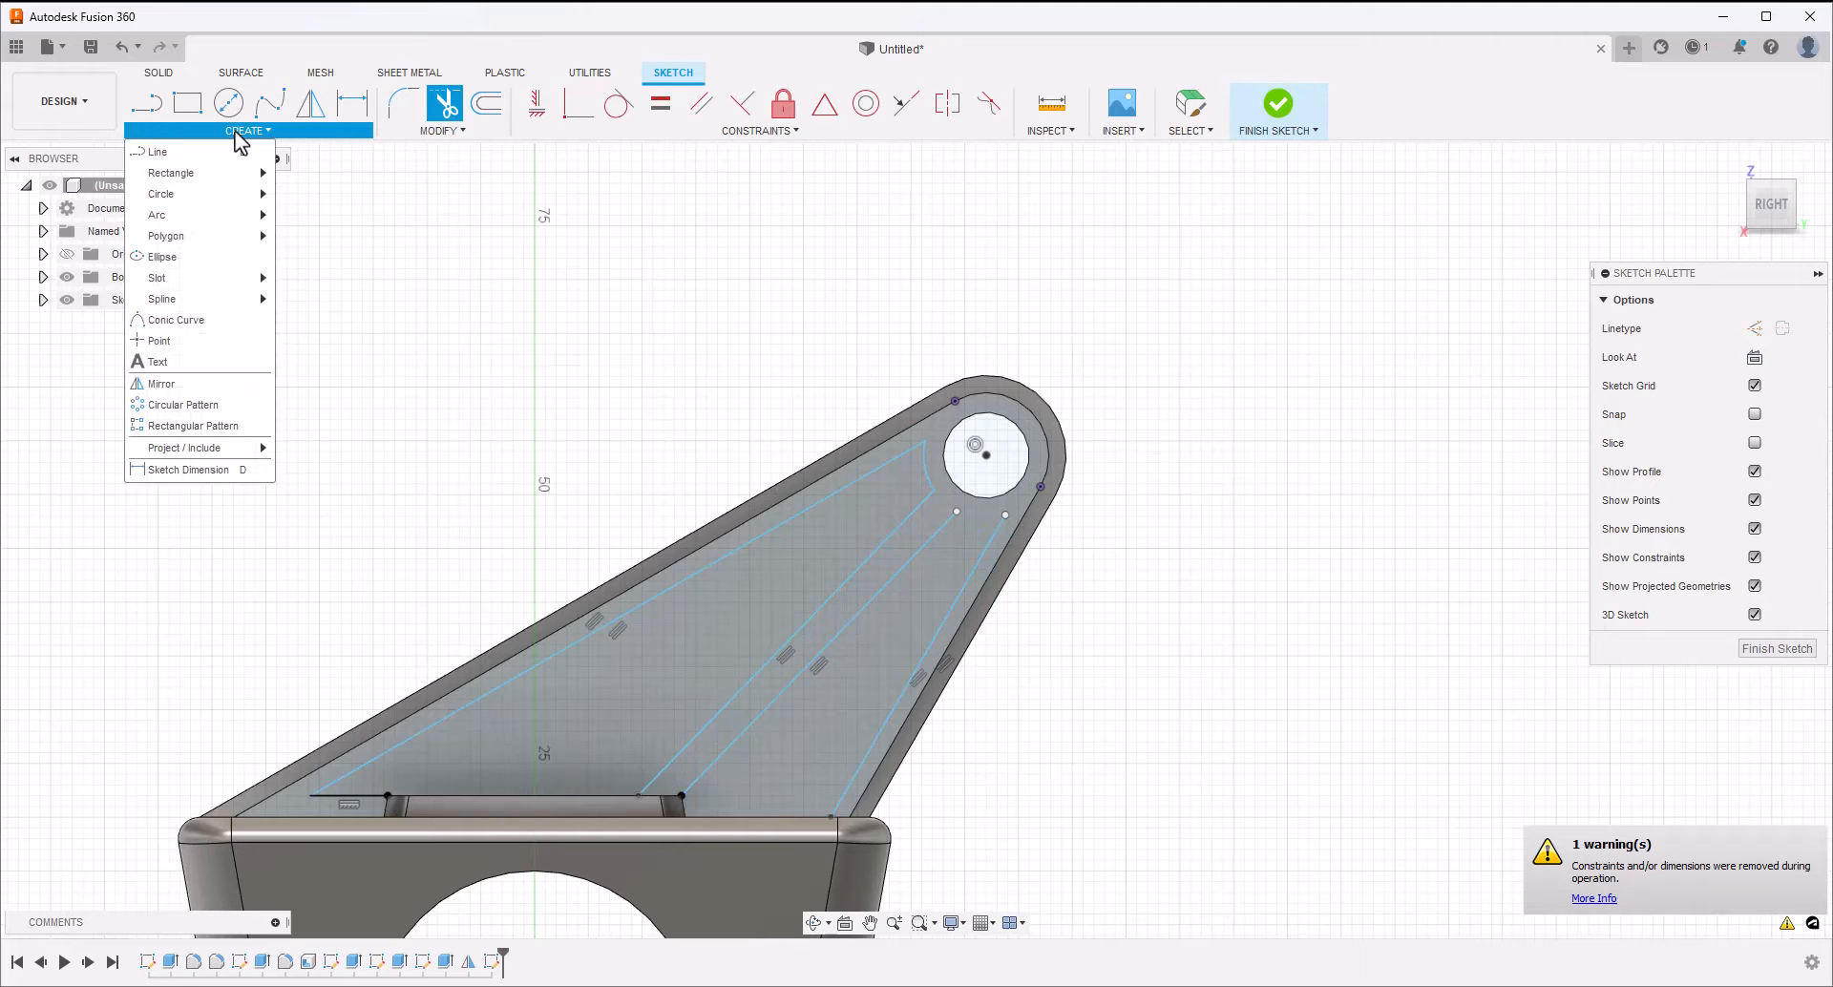
mouse_move(235, 220)
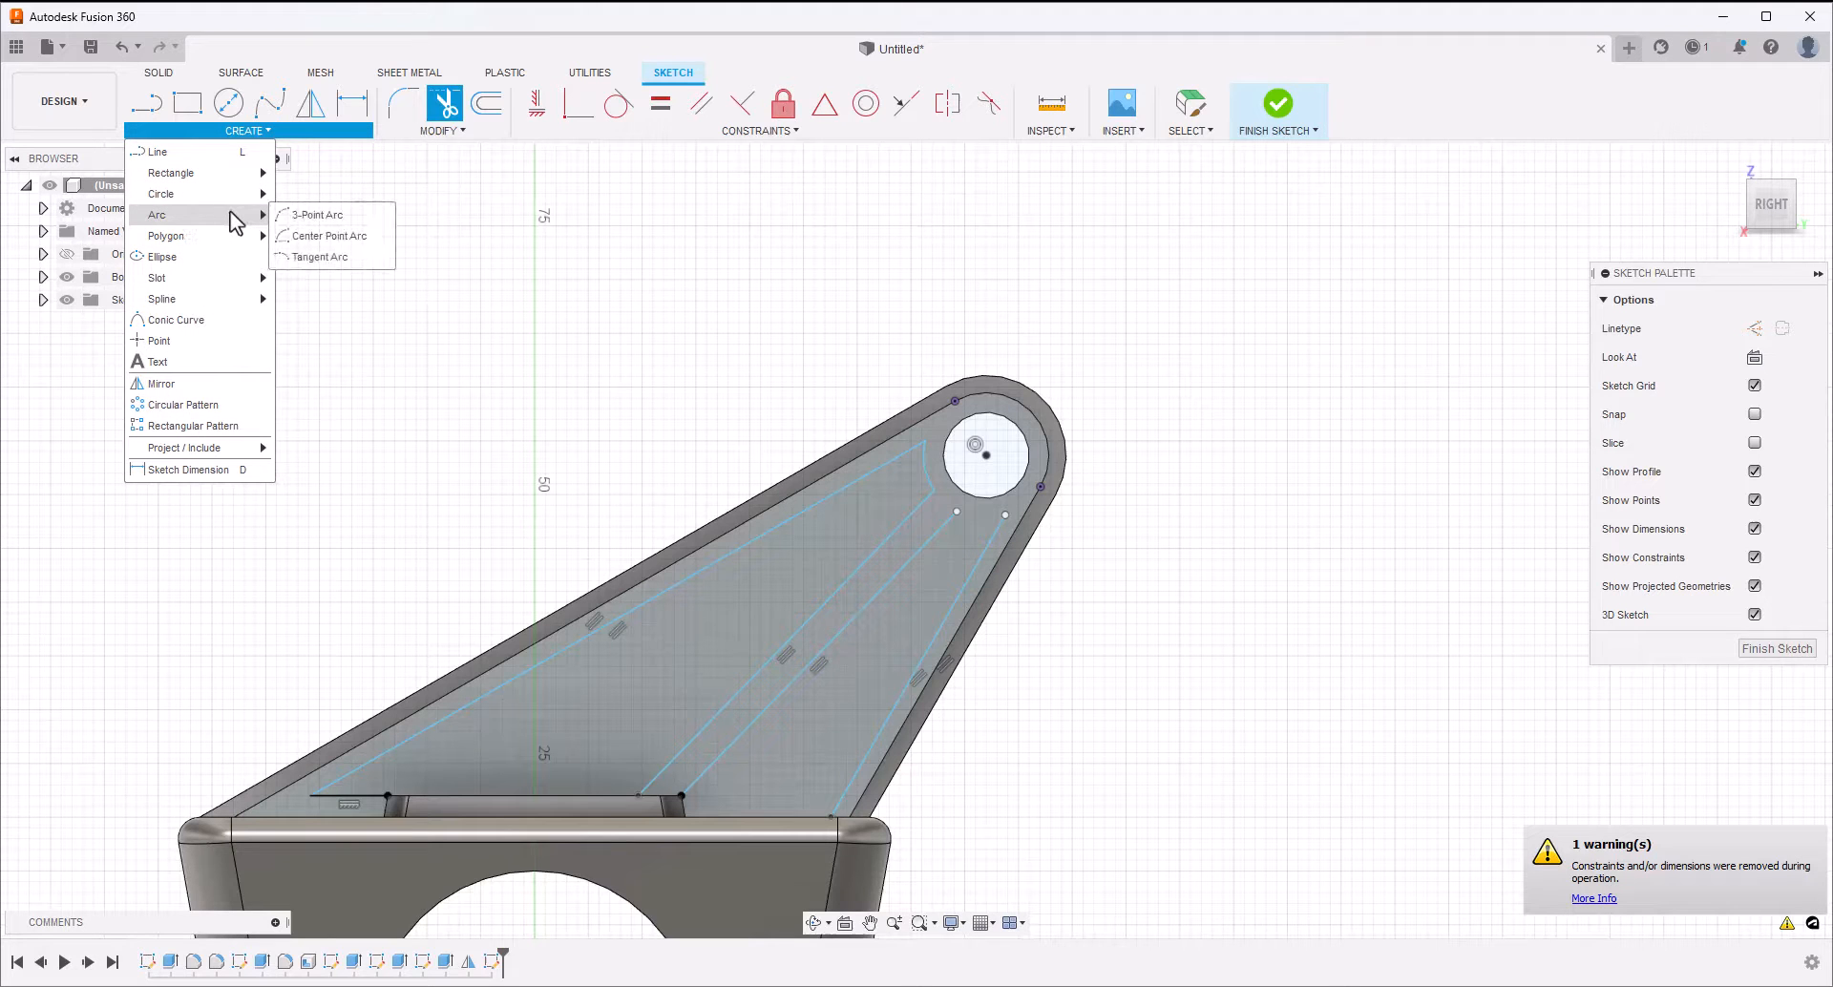
left_click(343, 237)
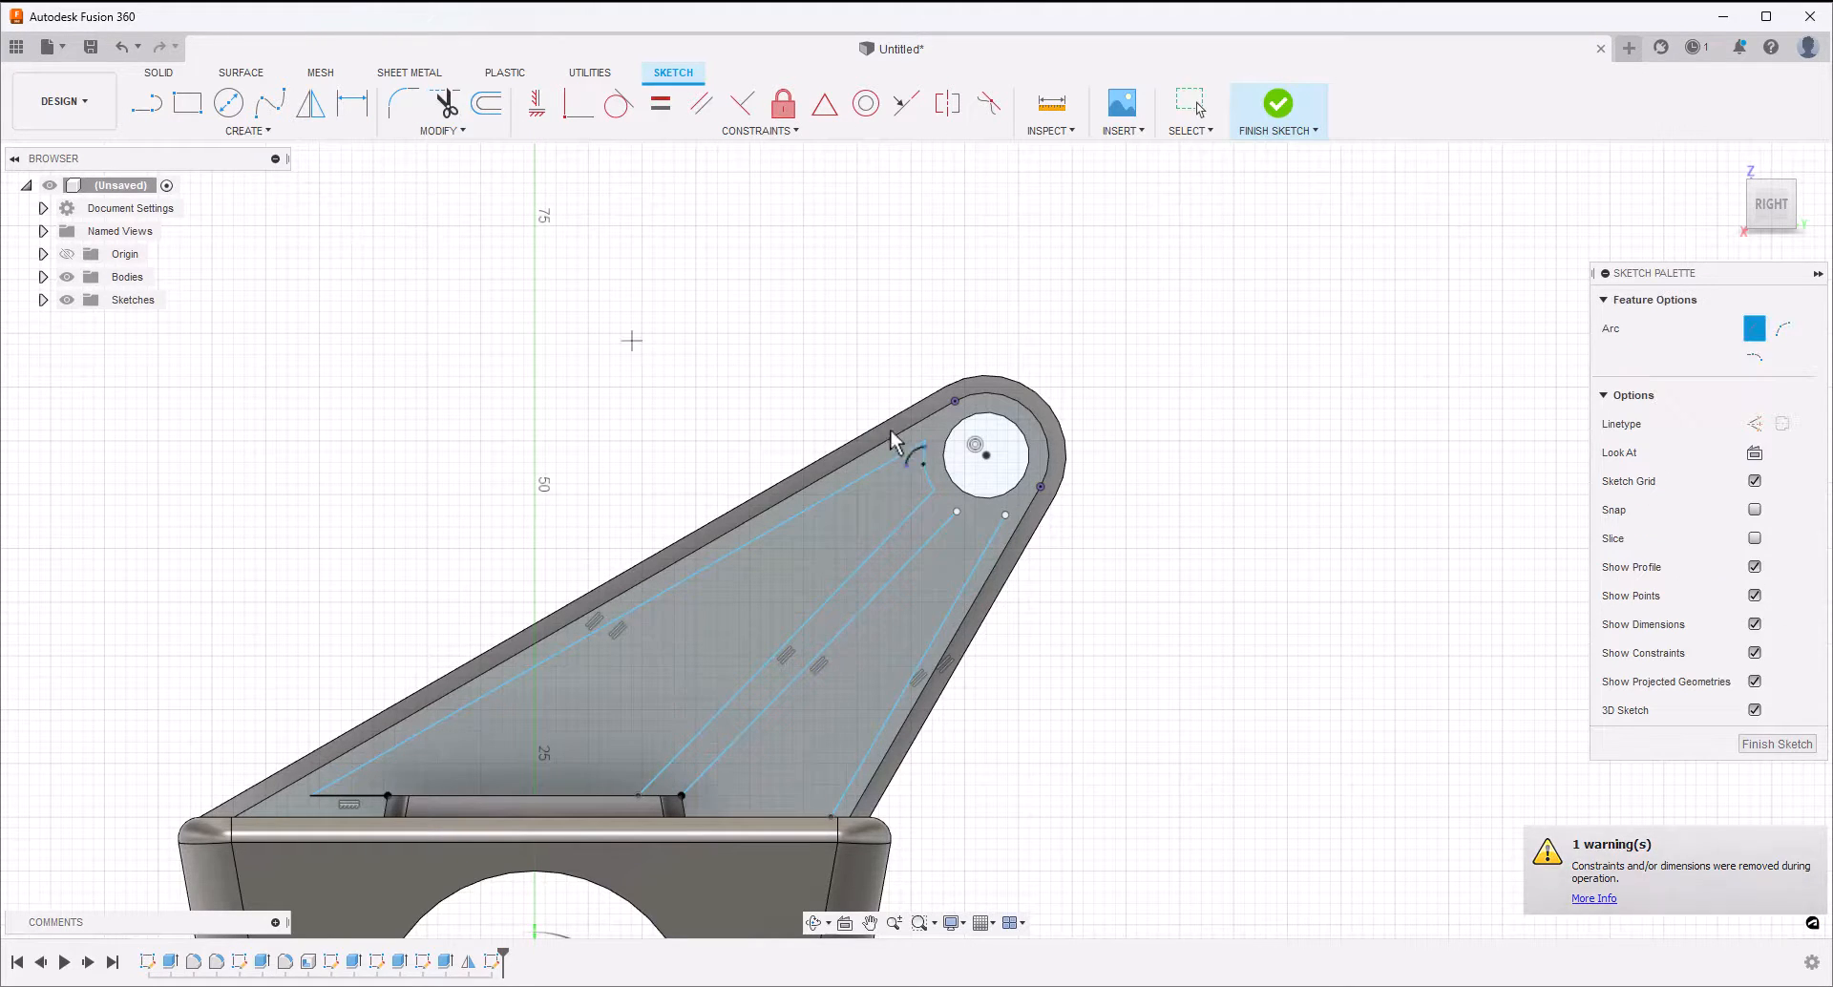
left_click(986, 455)
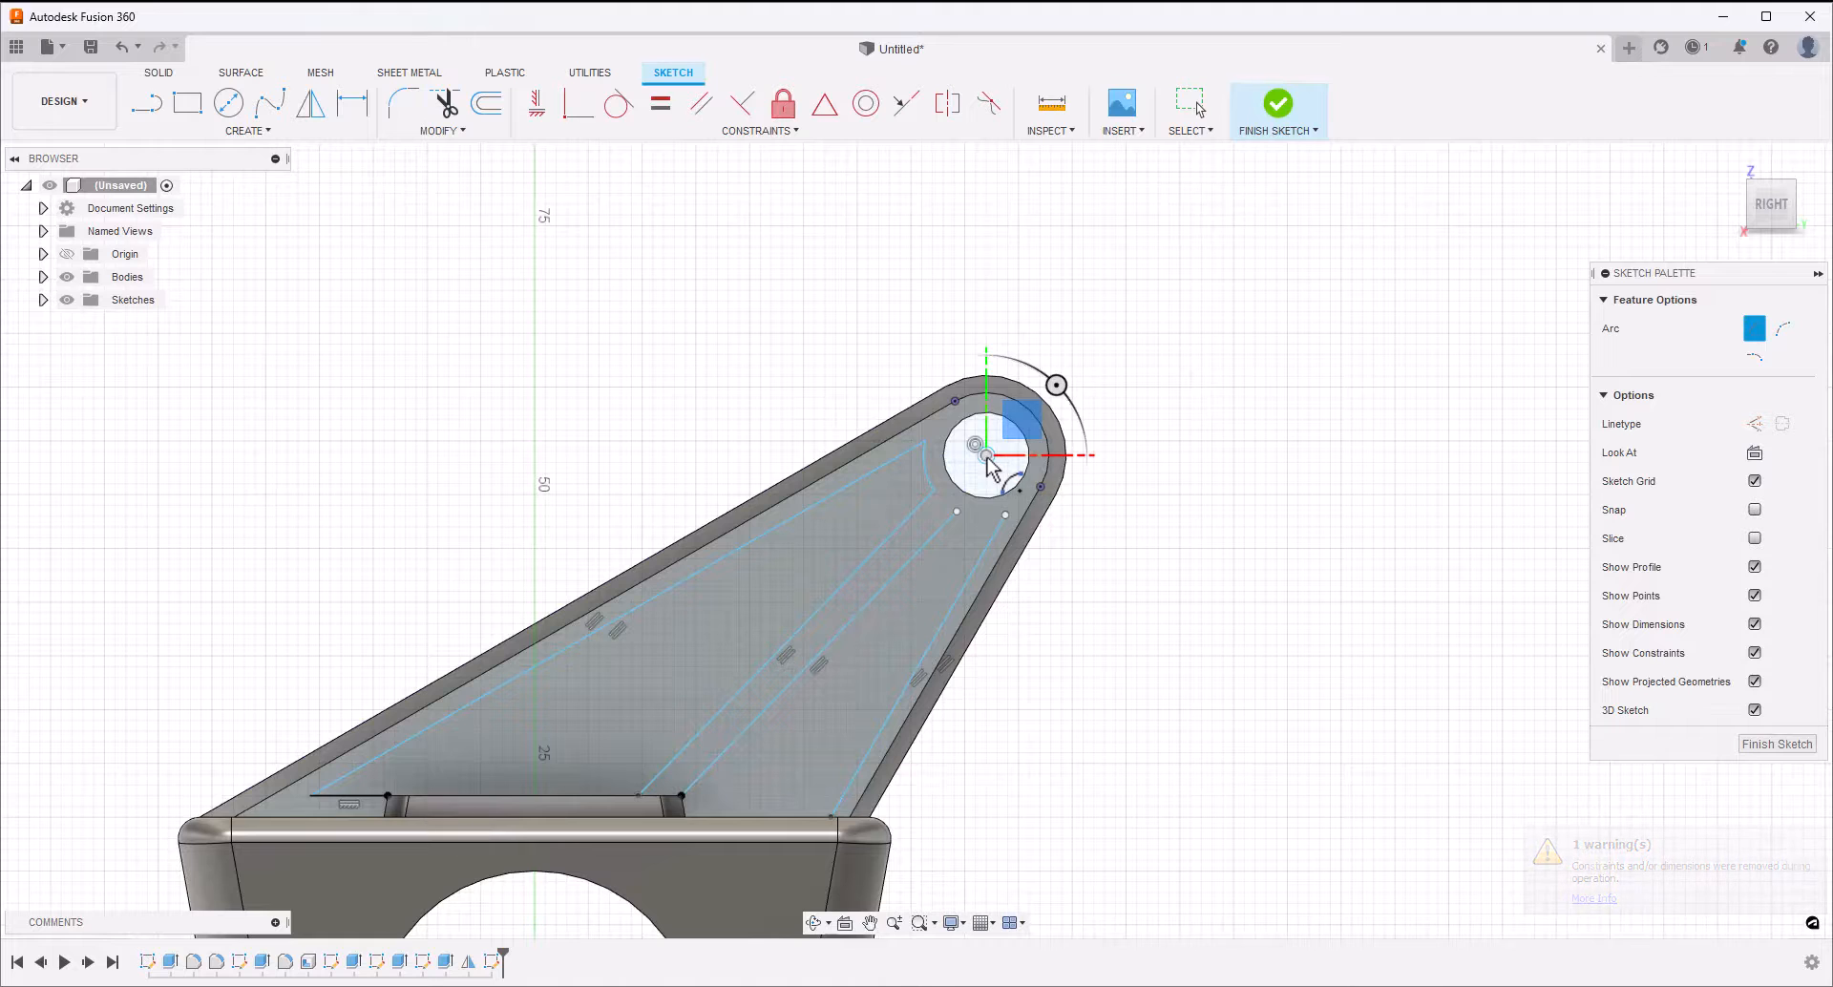
left_click(1005, 515)
left_click(959, 512)
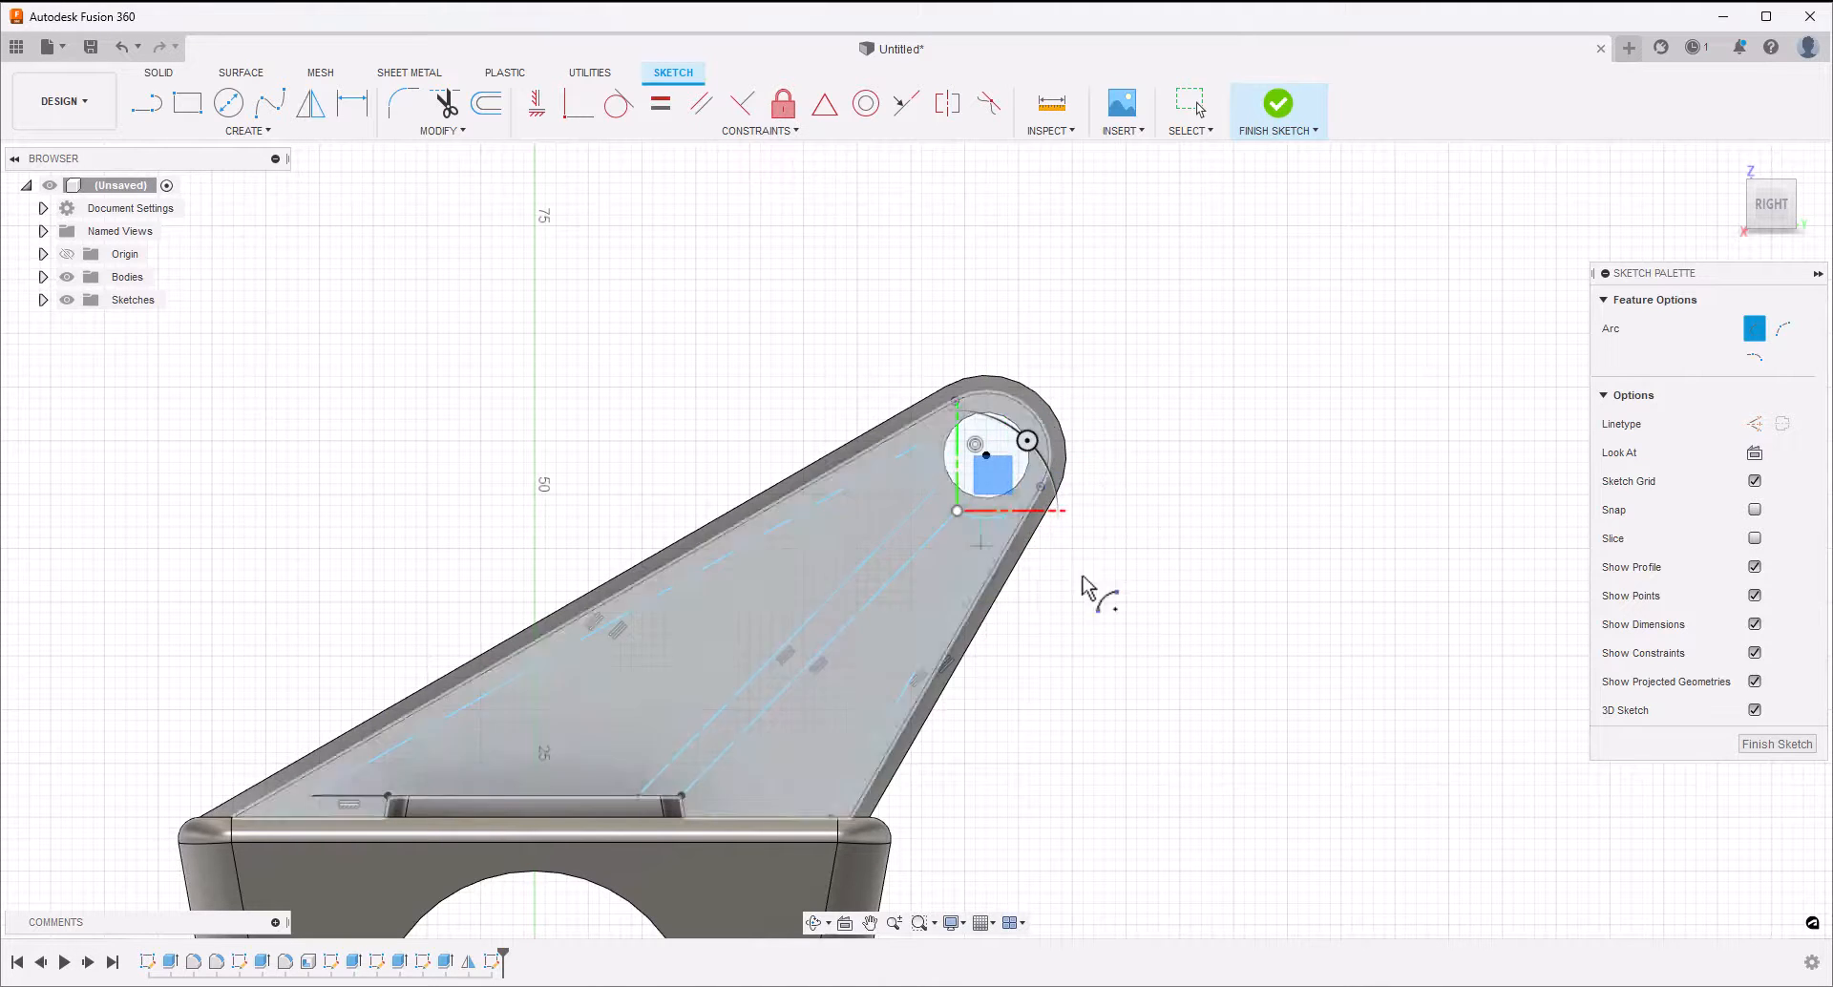
key("Escape")
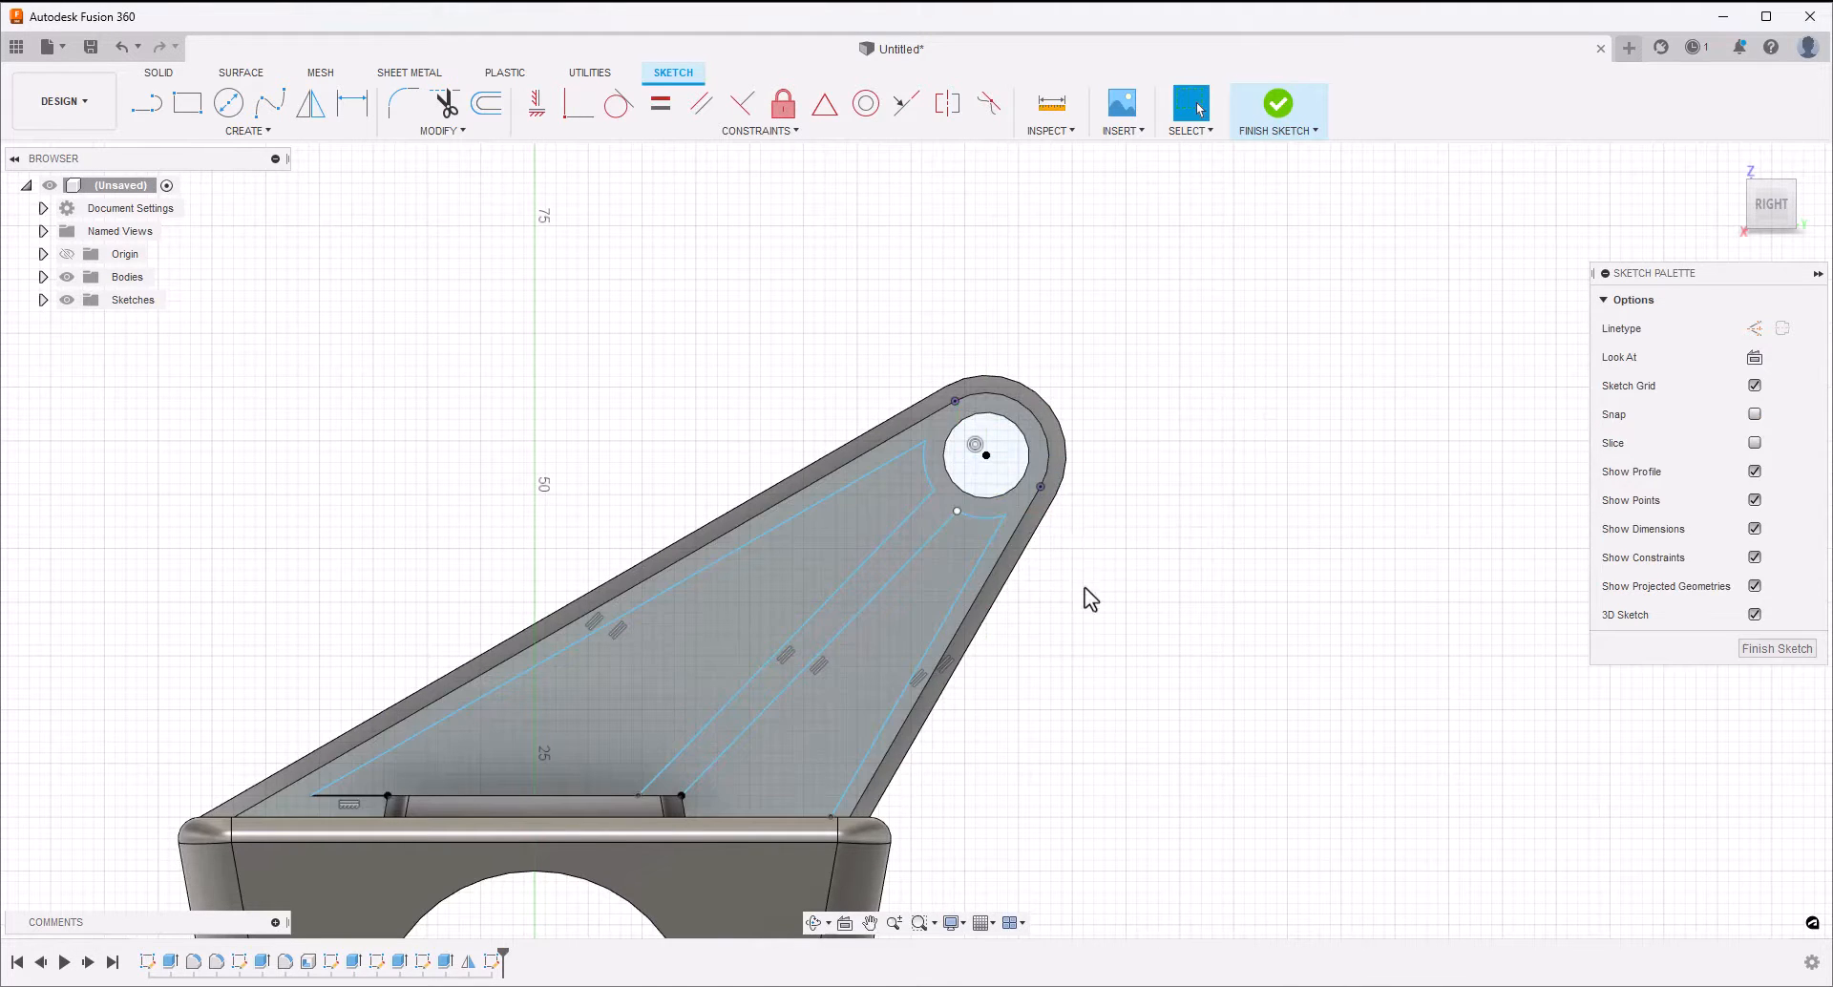
Dimension the radius of the short arc beside the hole that closes the larger recess outline
scroll(1085, 587, "down", 3)
middle_click_drag(1104, 662, 1073, 549)
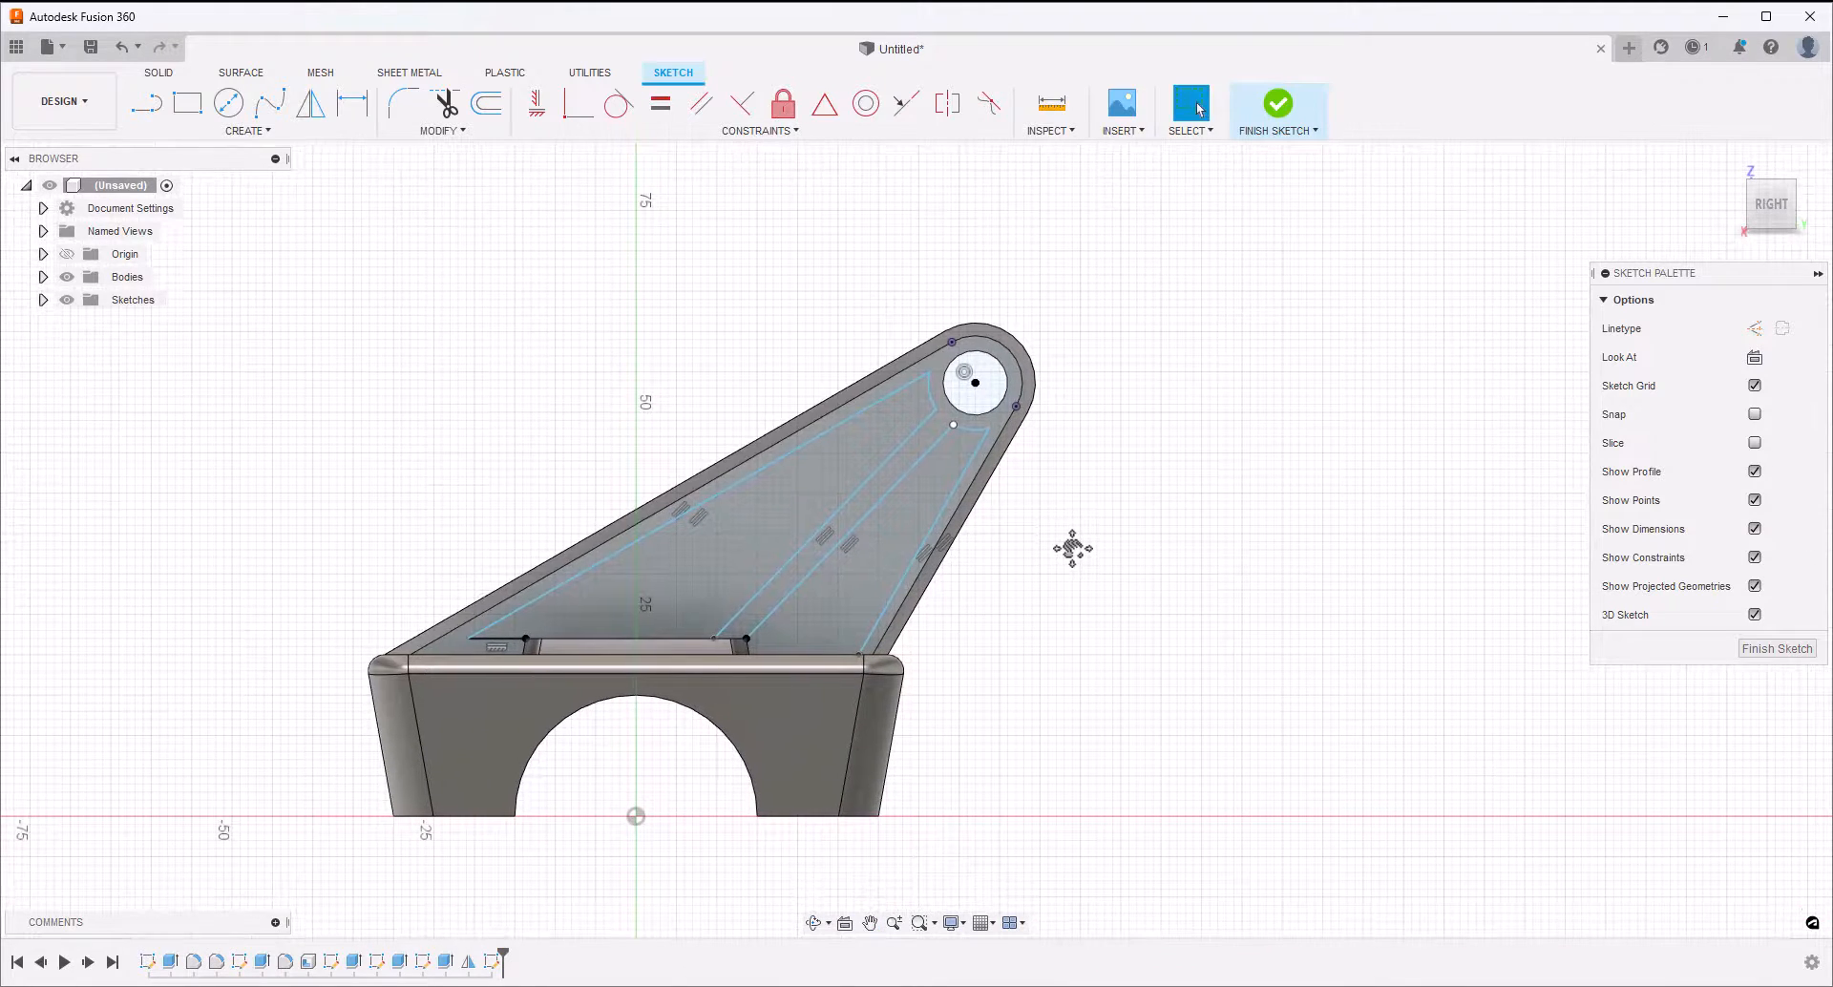
key("d")
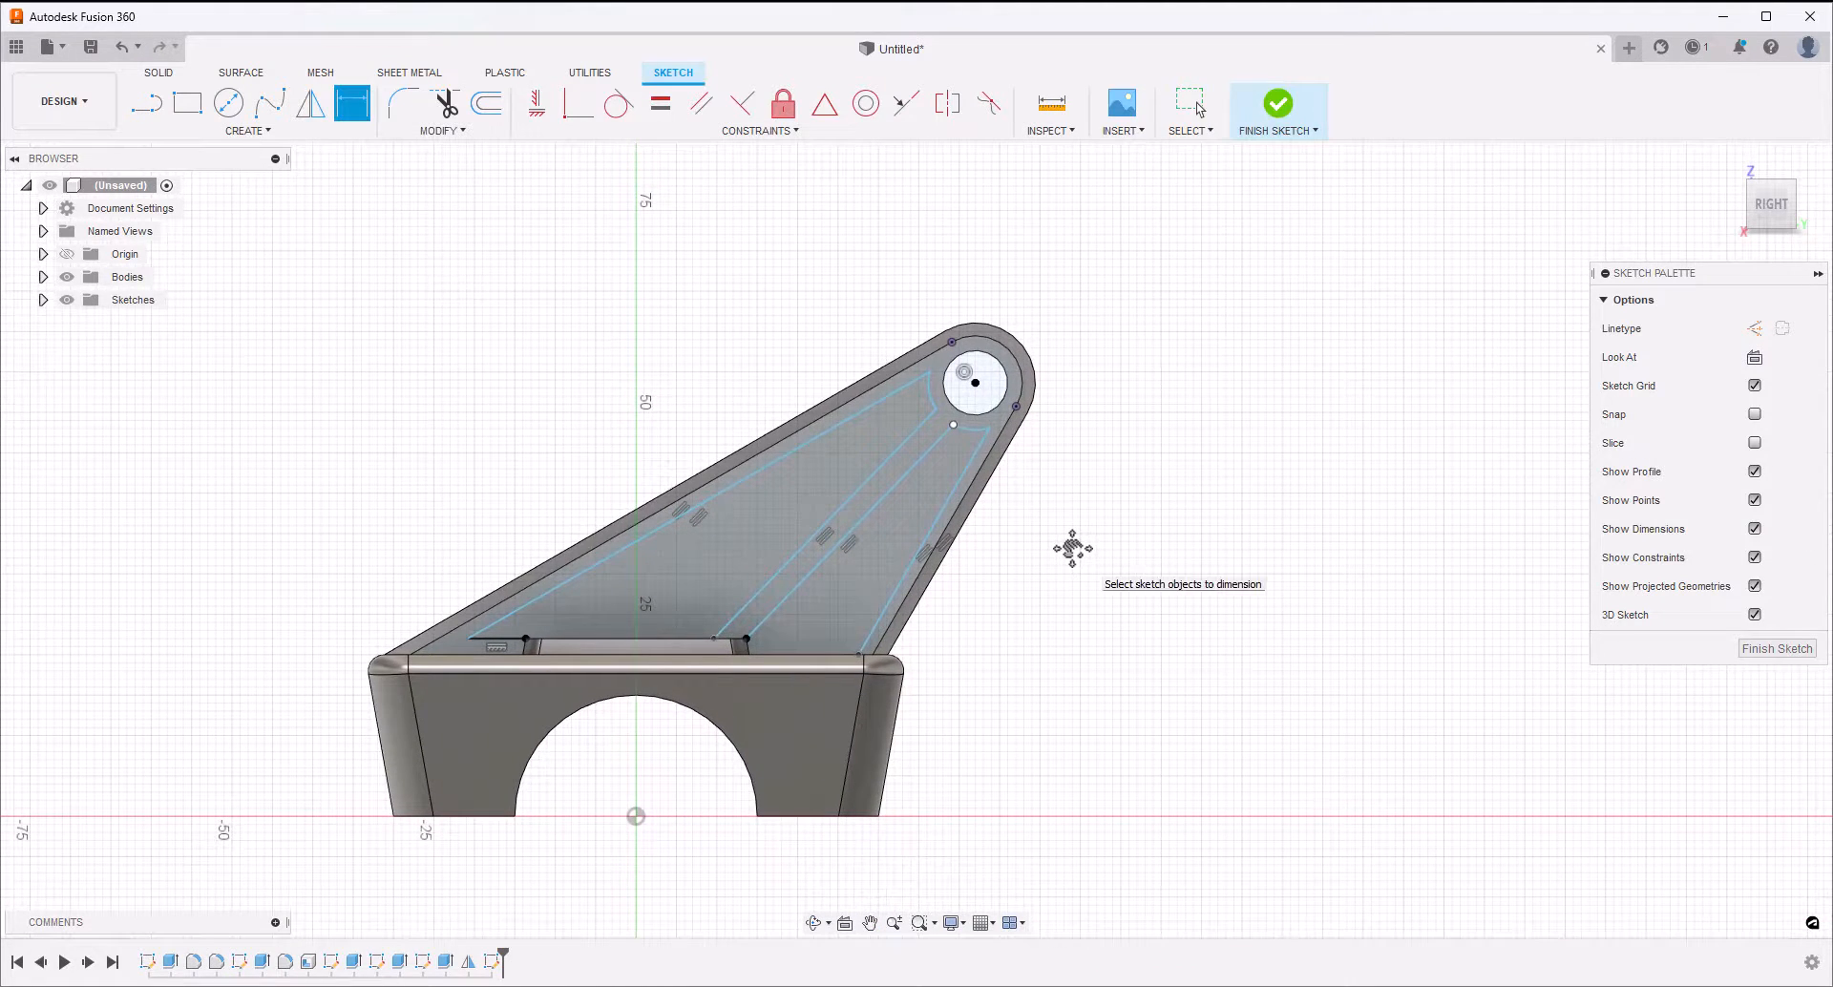
left_click(933, 378)
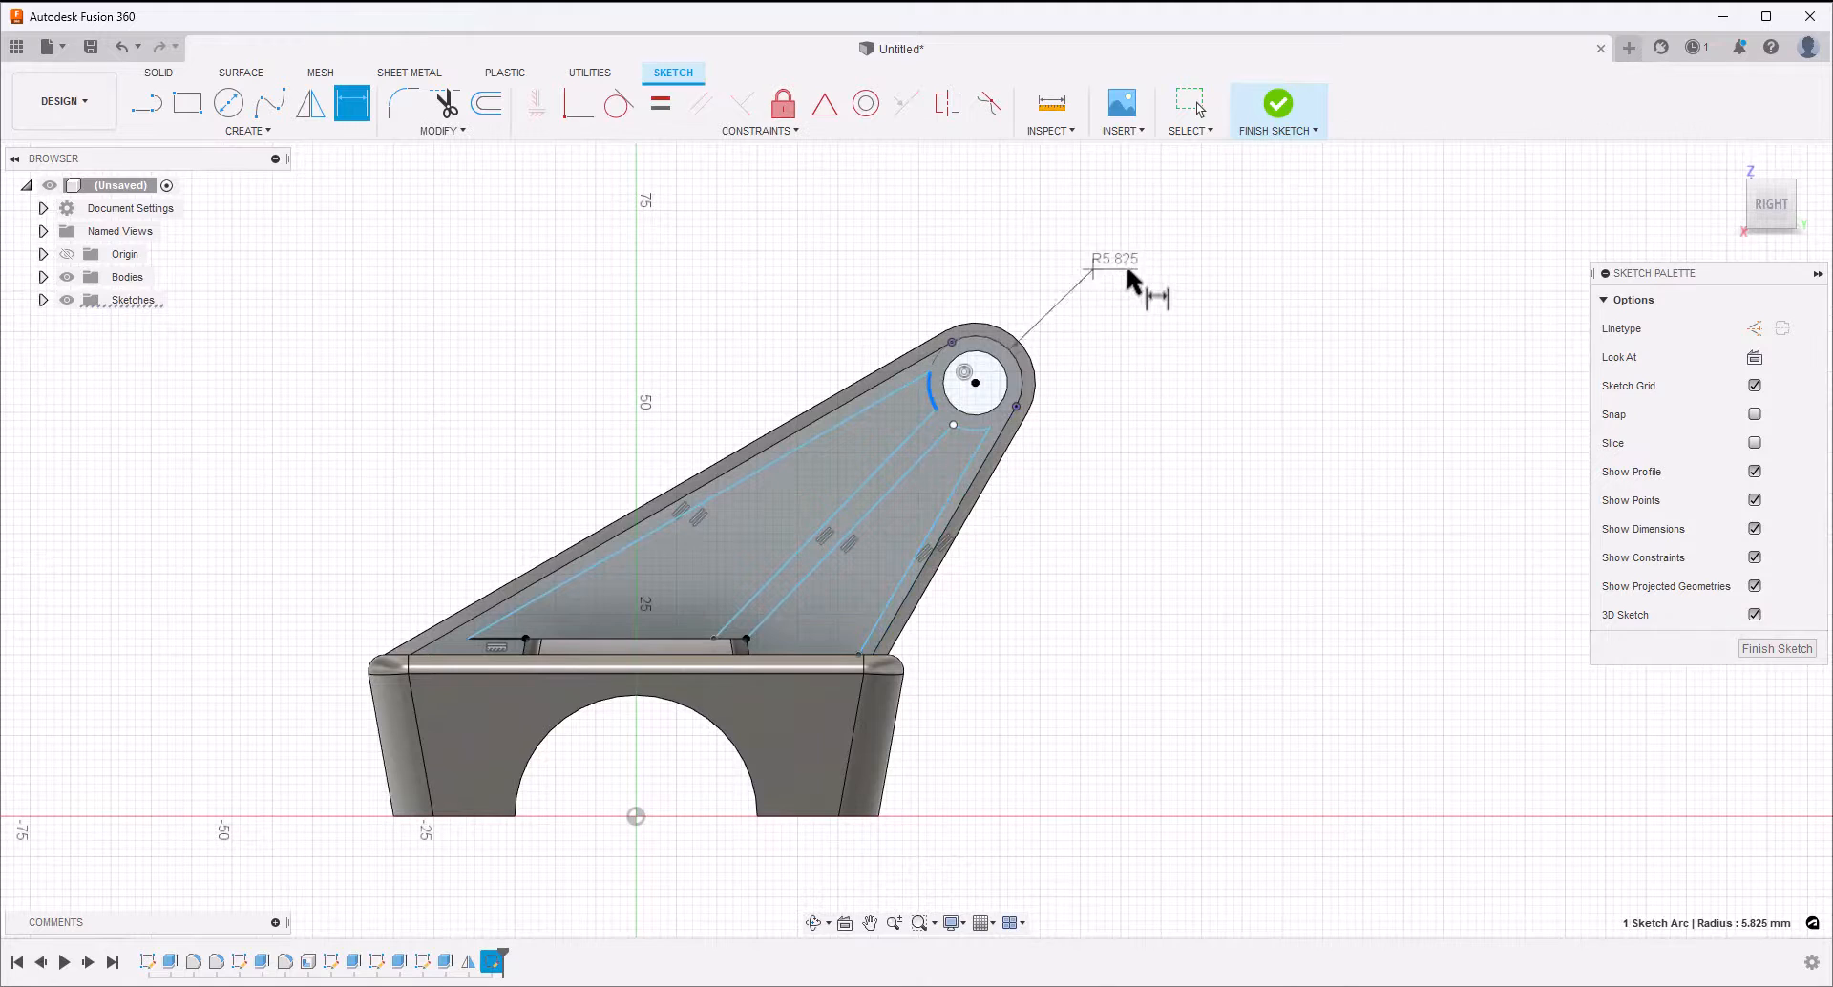
left_click(1157, 287)
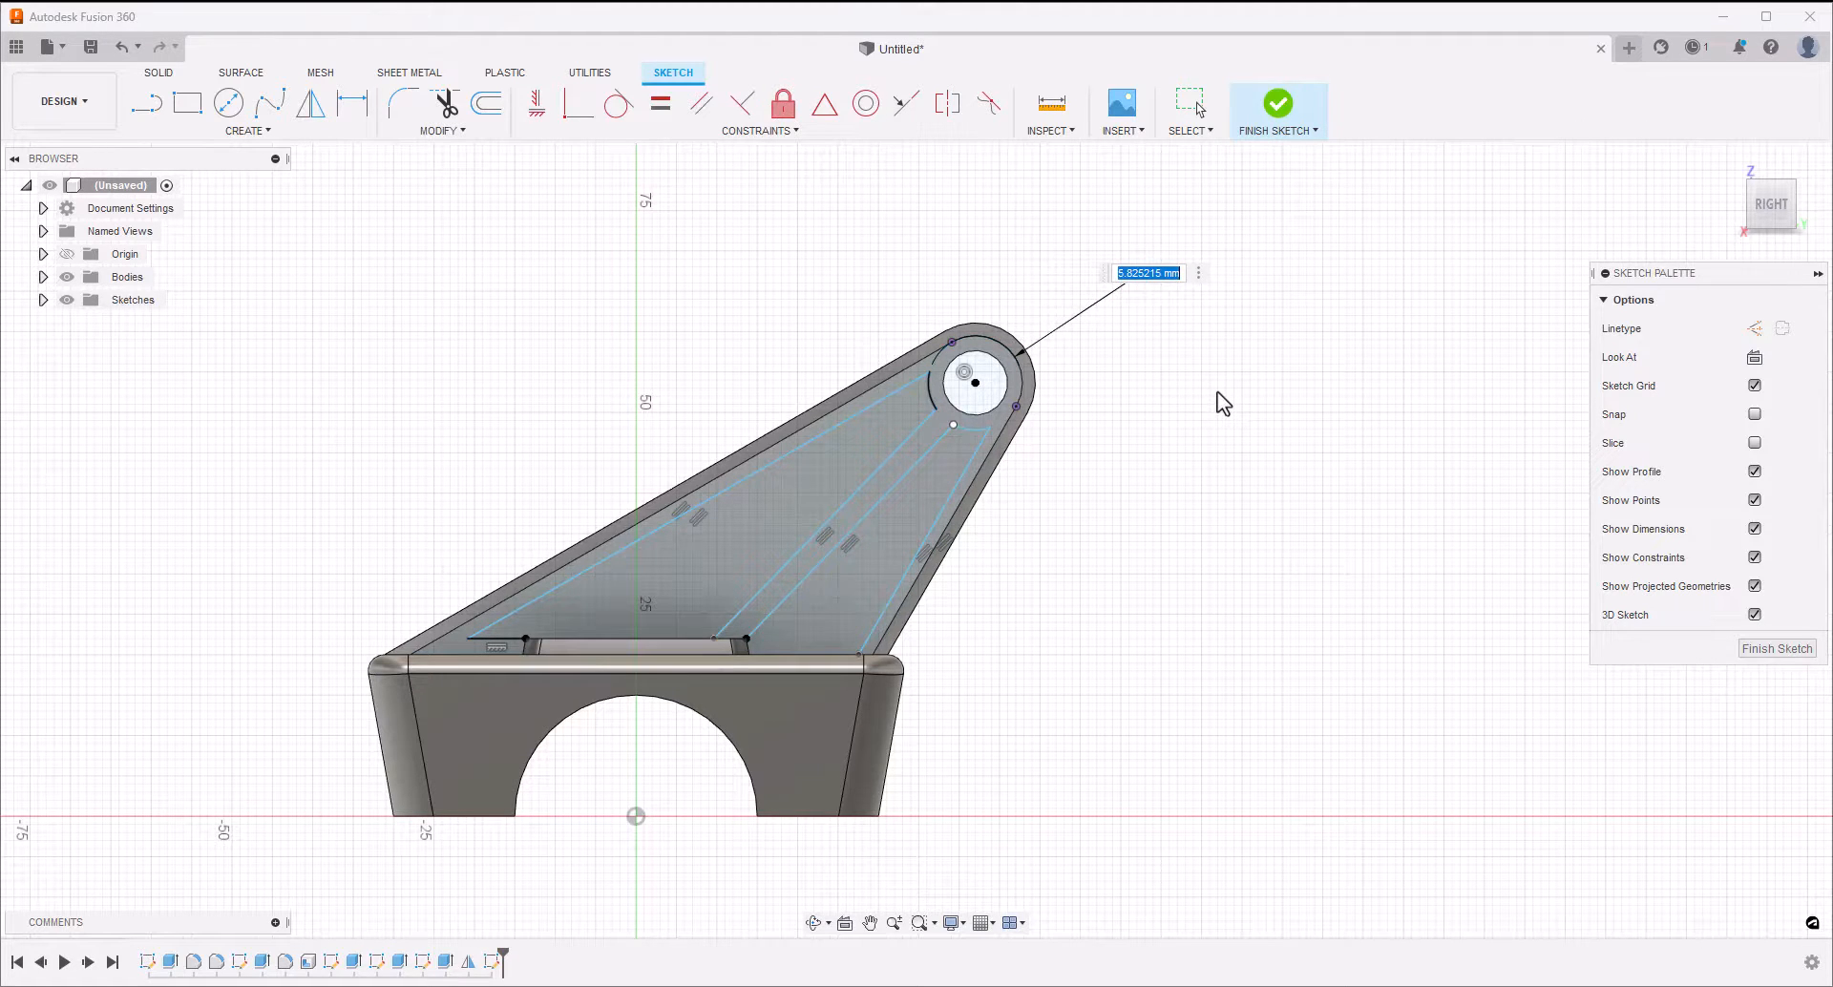
Dimension the radius of the arc below the hole that closes the smaller recess outline
key("Return")
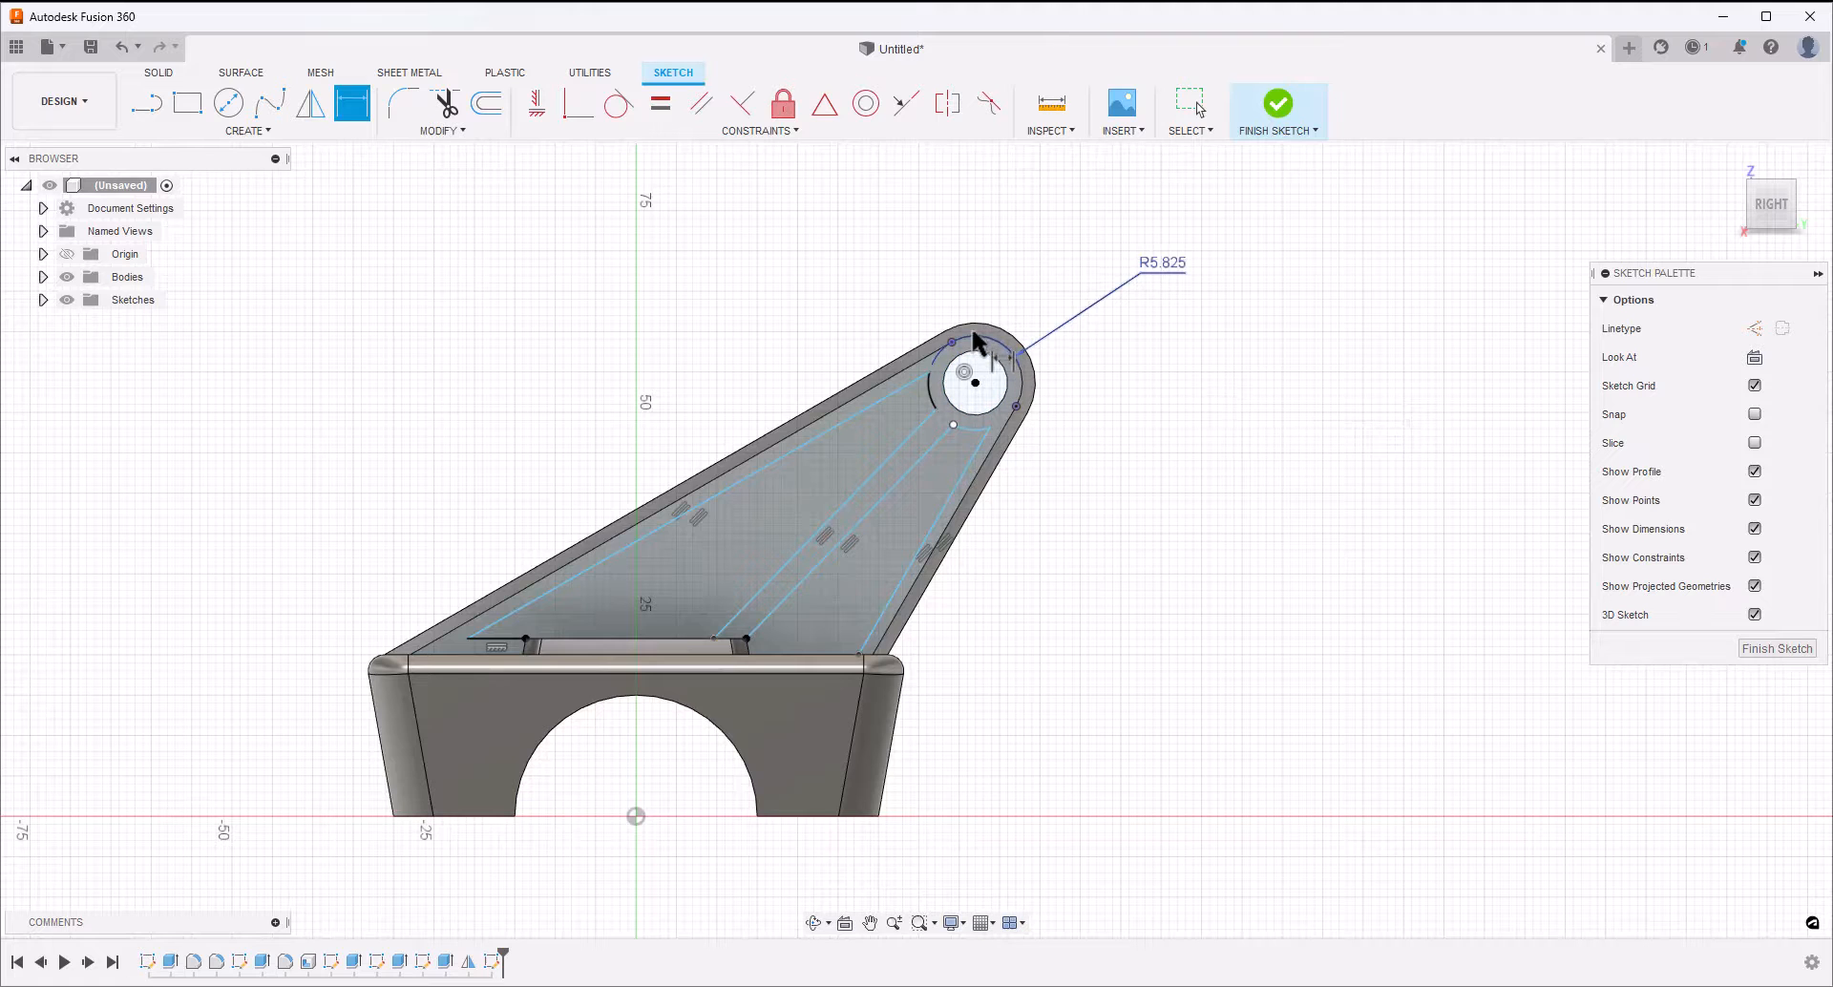
left_click(971, 433)
left_click(1092, 408)
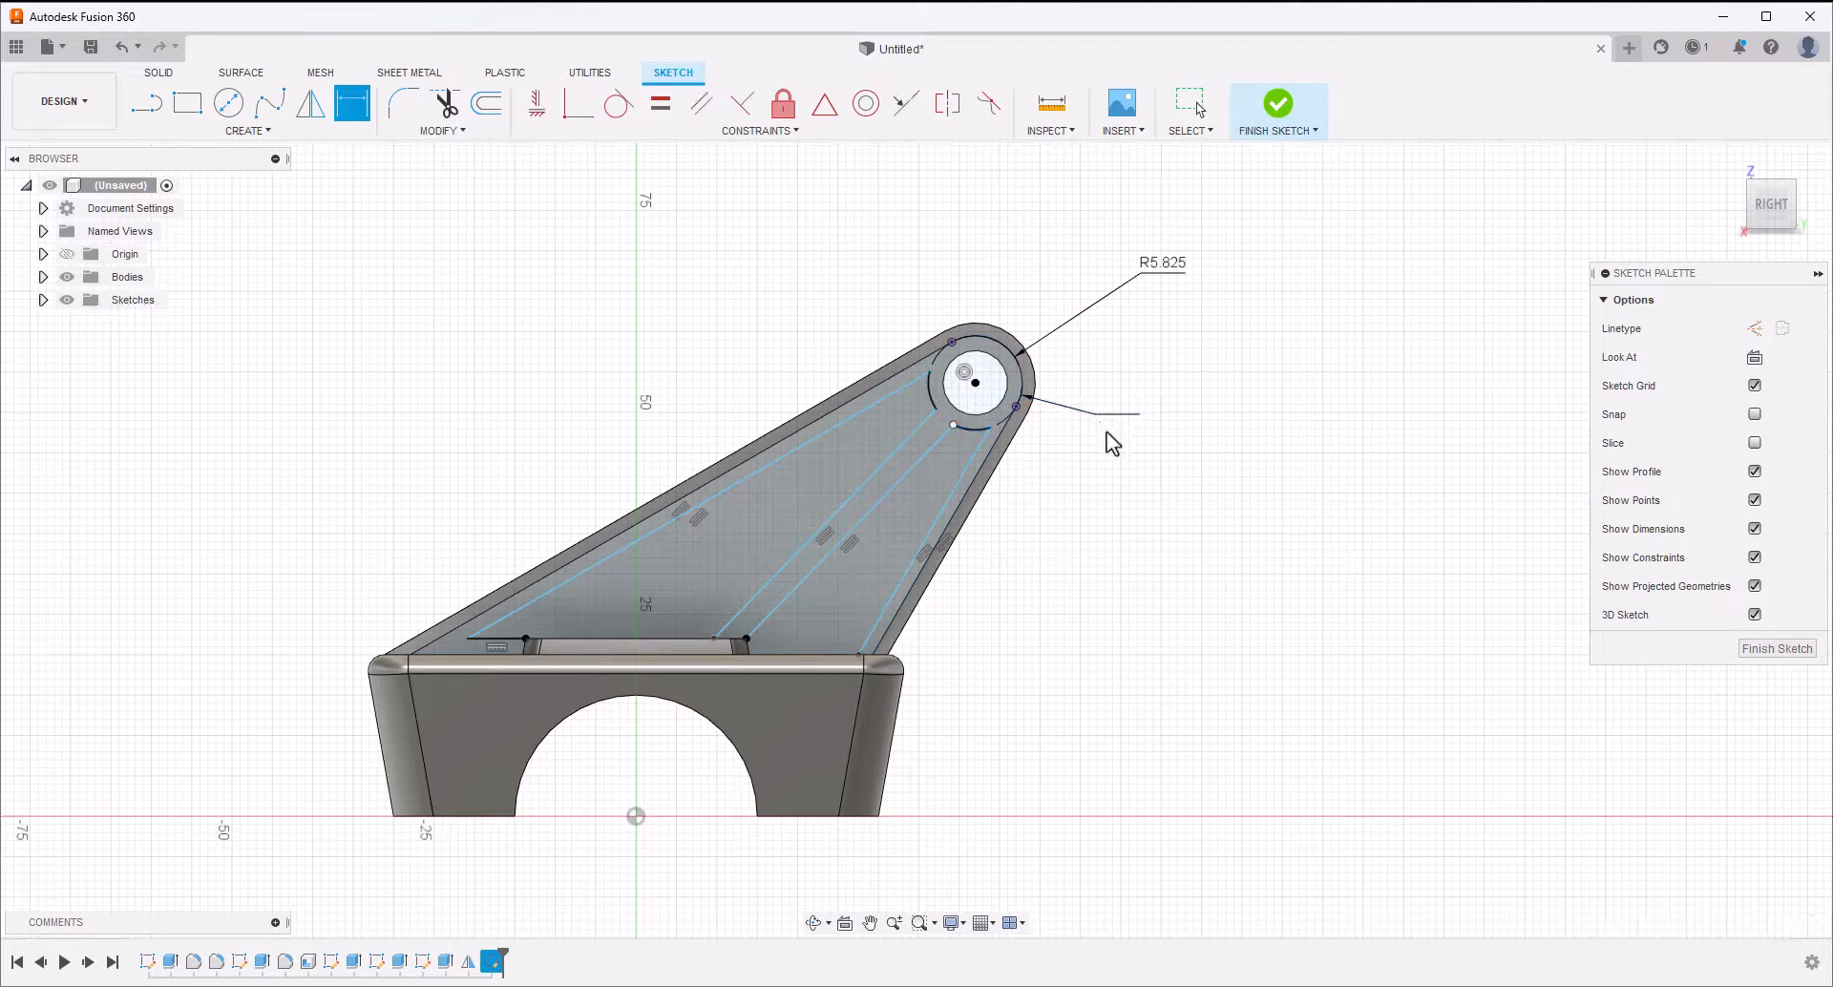
key("Return")
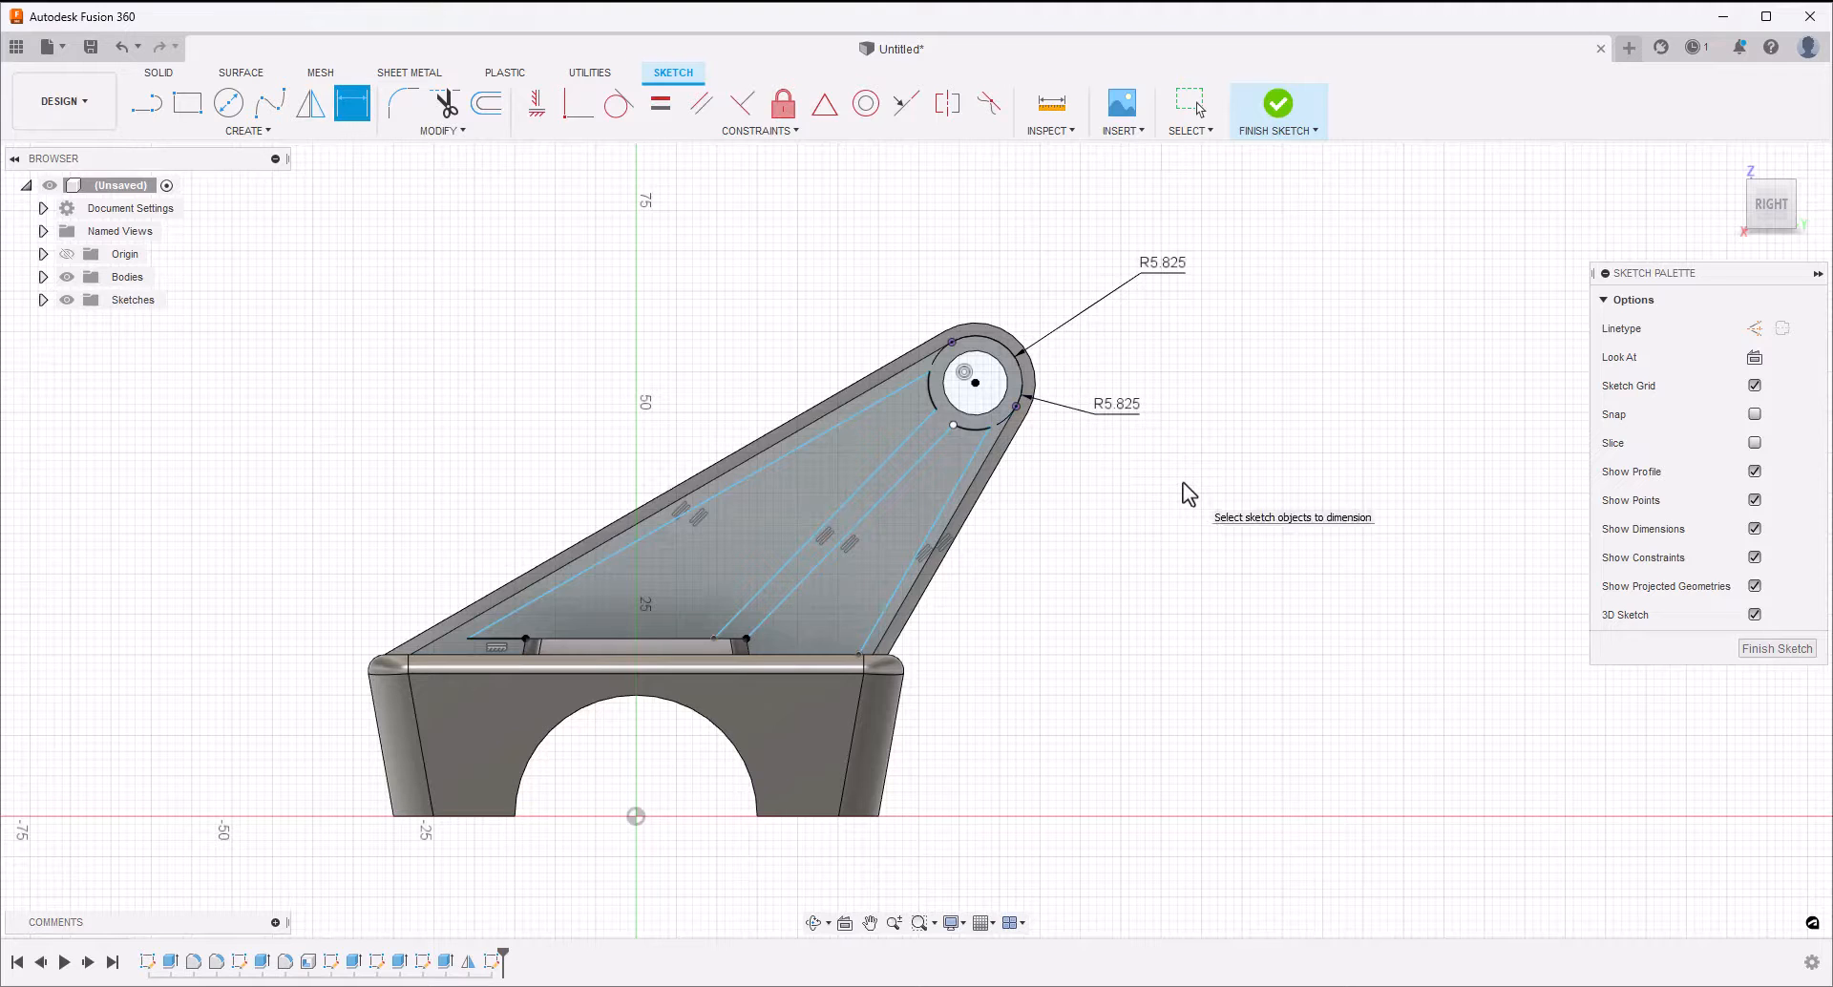
Dimension the gap between the larger recess's long sloping line and the arm's long edge as 1.6 mm
left_click(817, 417)
left_click(823, 426)
left_click(721, 382)
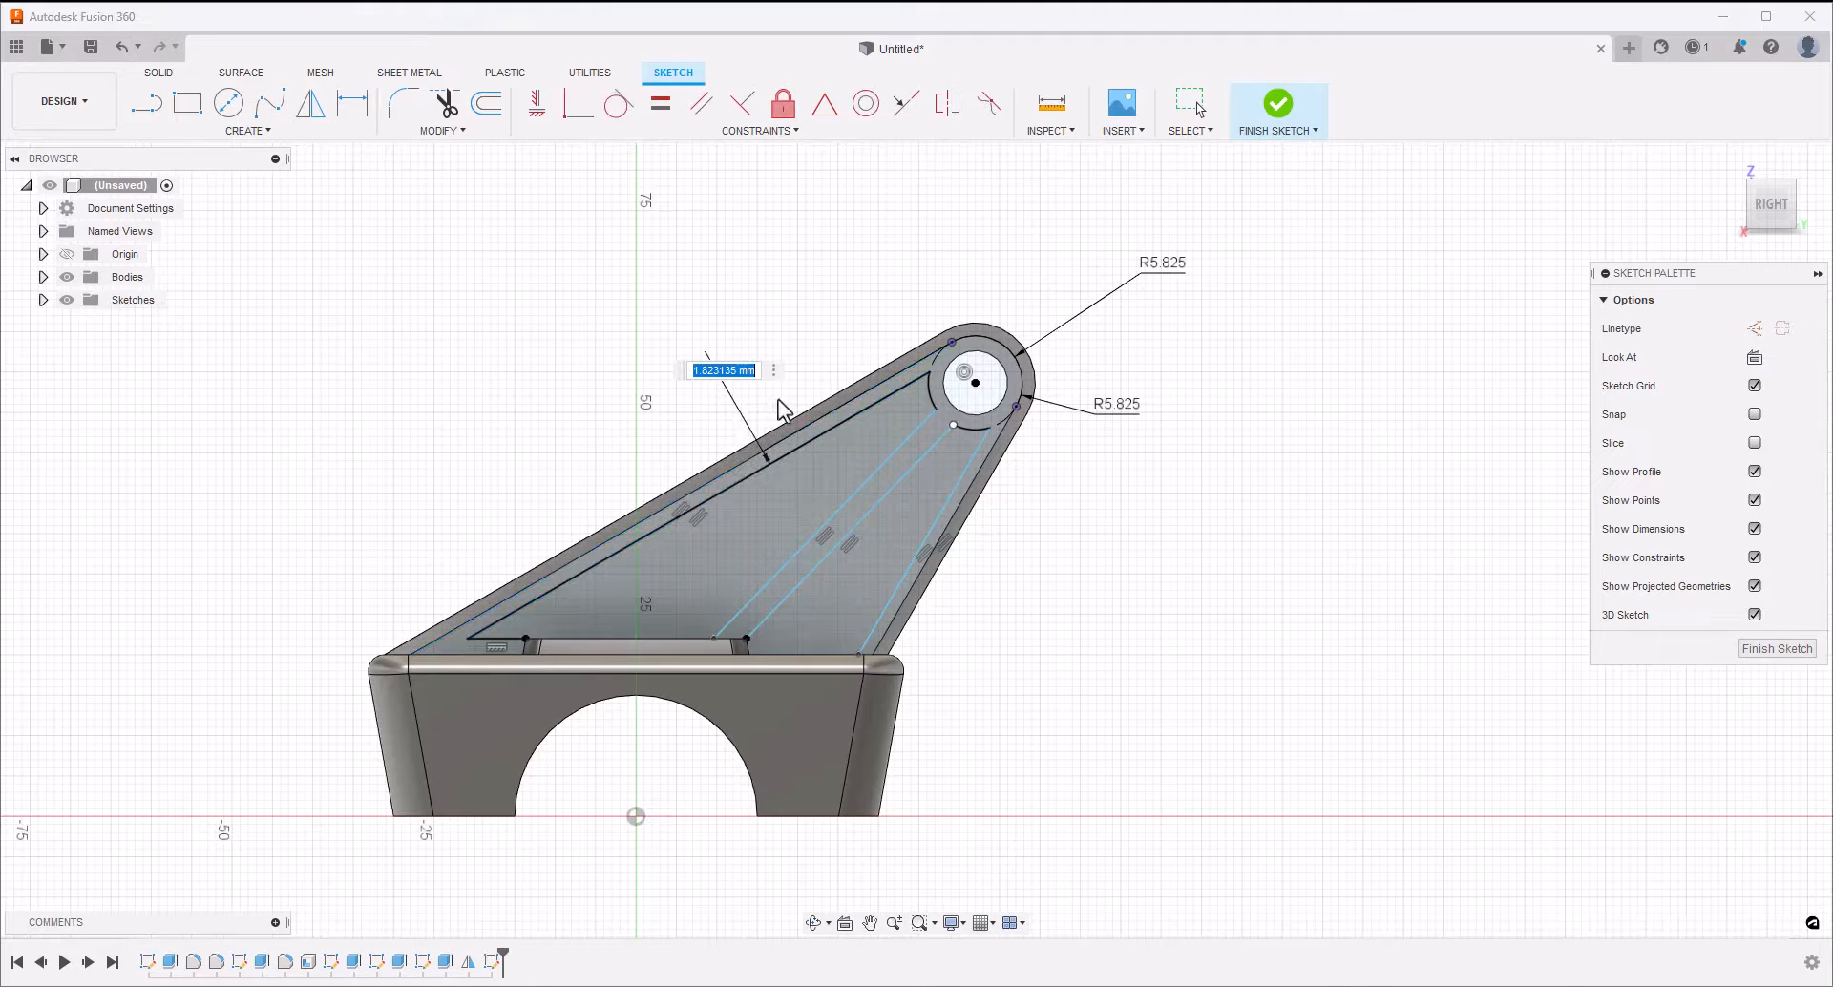
type("1.6")
key("Return")
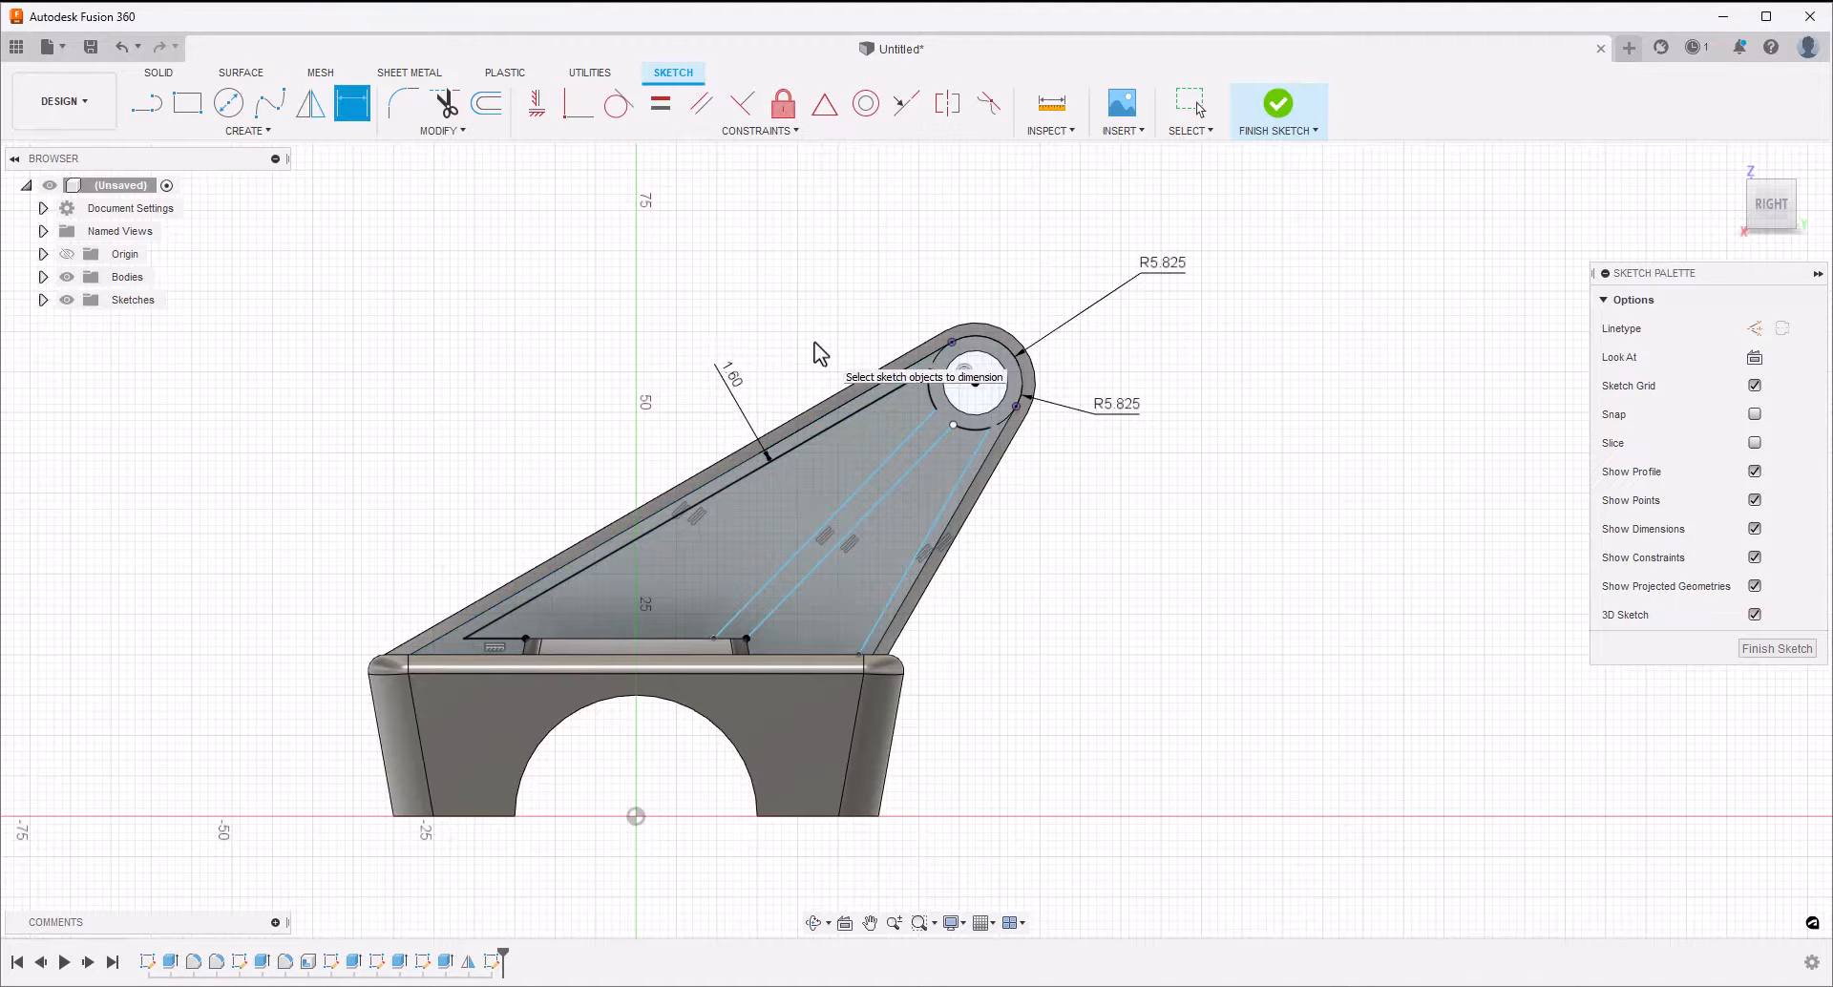
Dimension the spacing between the two parallel middle lines as 1.6 mm
left_click(866, 515)
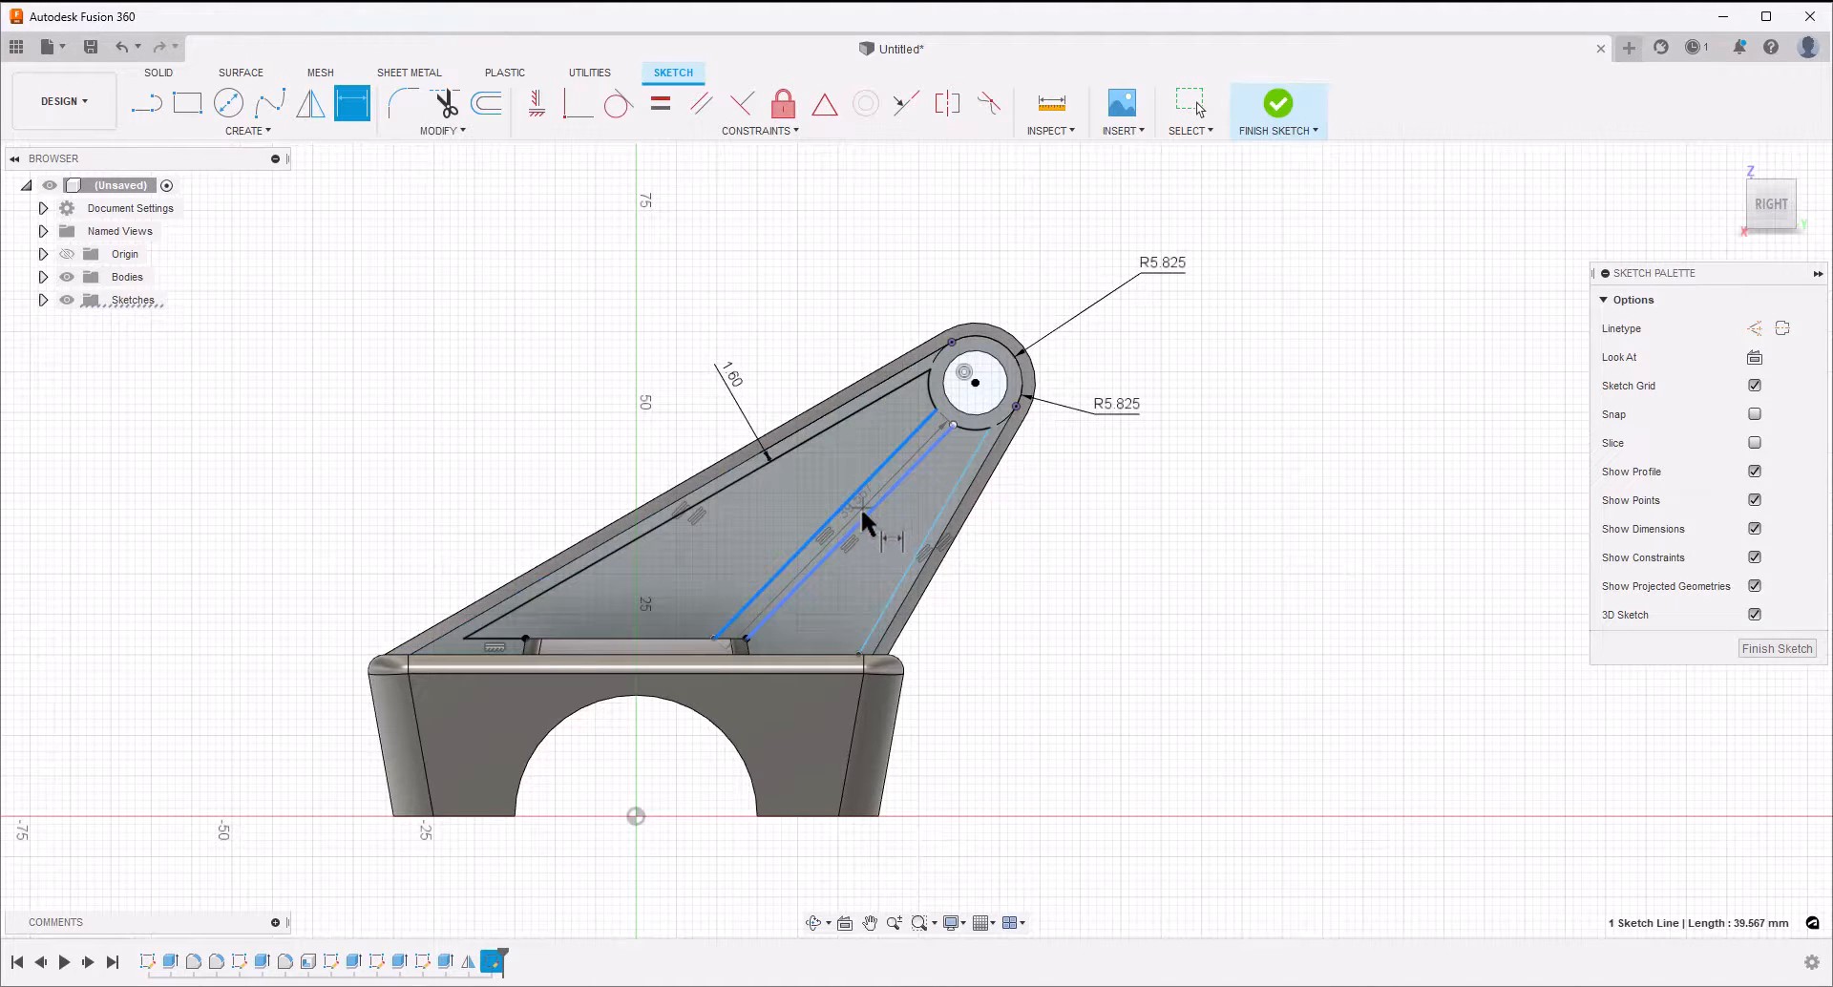
left_click(861, 515)
left_click(785, 494)
type("1.6")
key("Return")
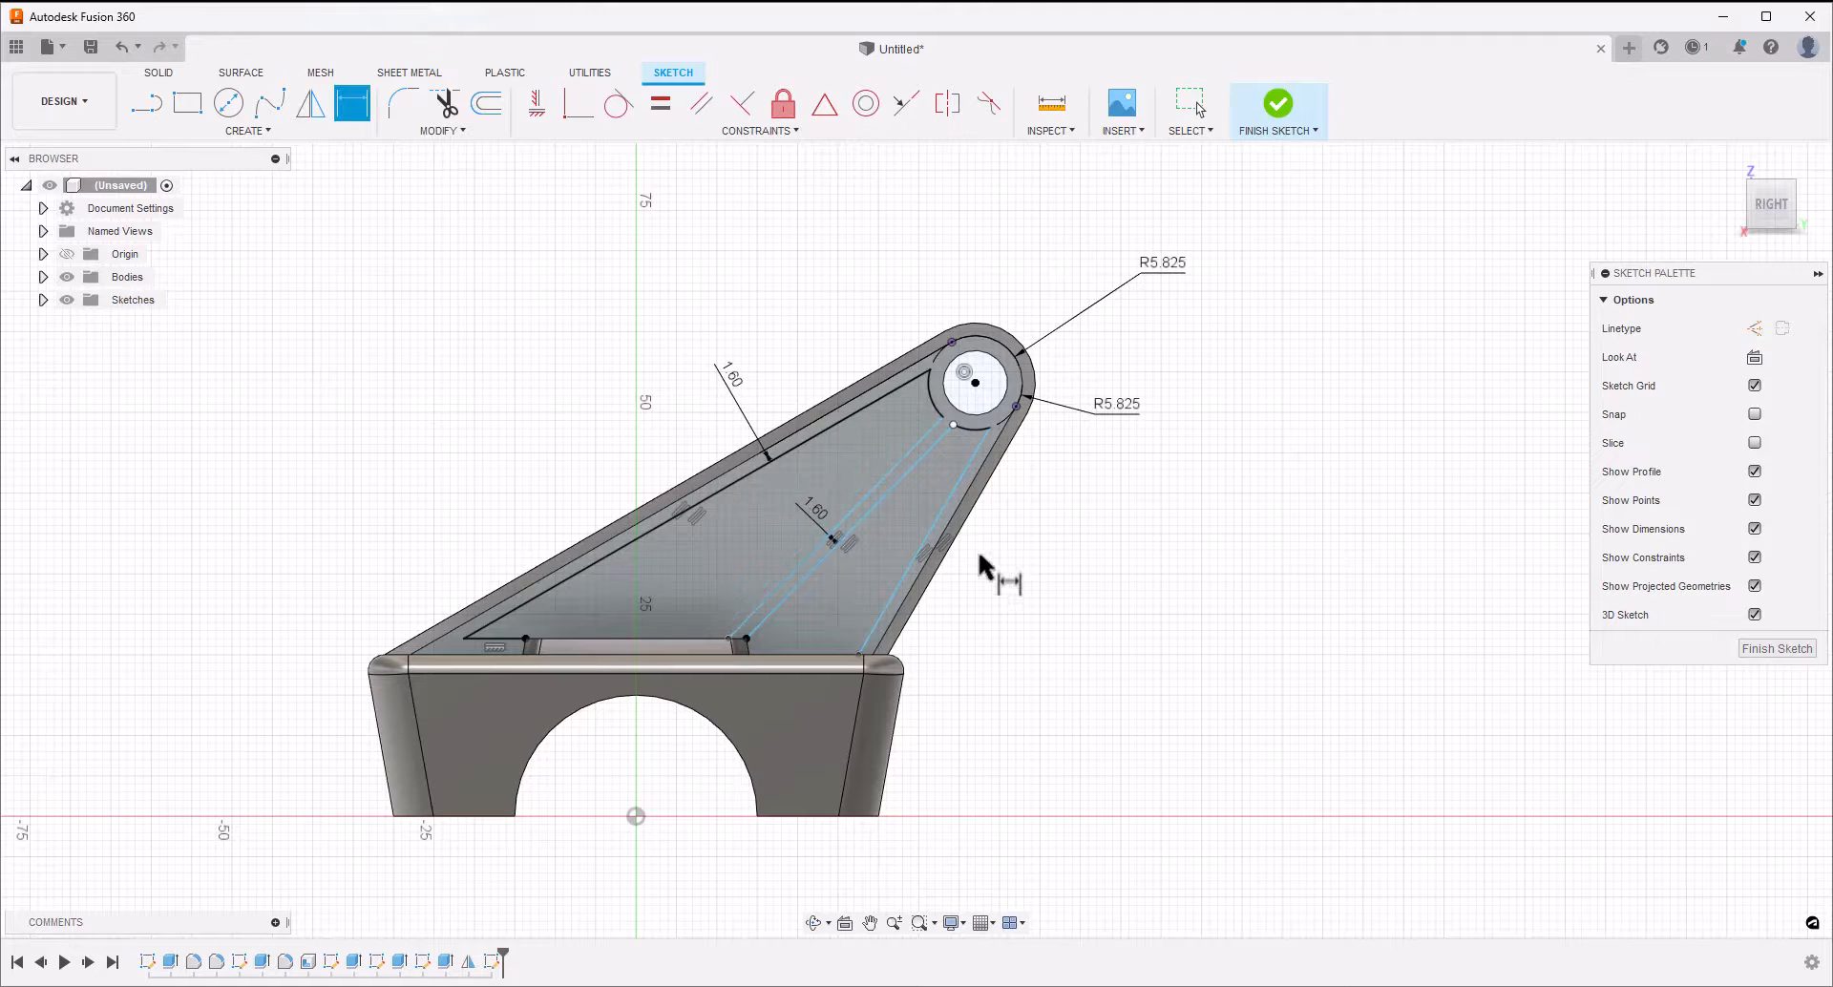
Dimension the gap between the smaller recess's steep line and the arm's steep edge as 1.6 mm
left_click(947, 523)
left_click(951, 525)
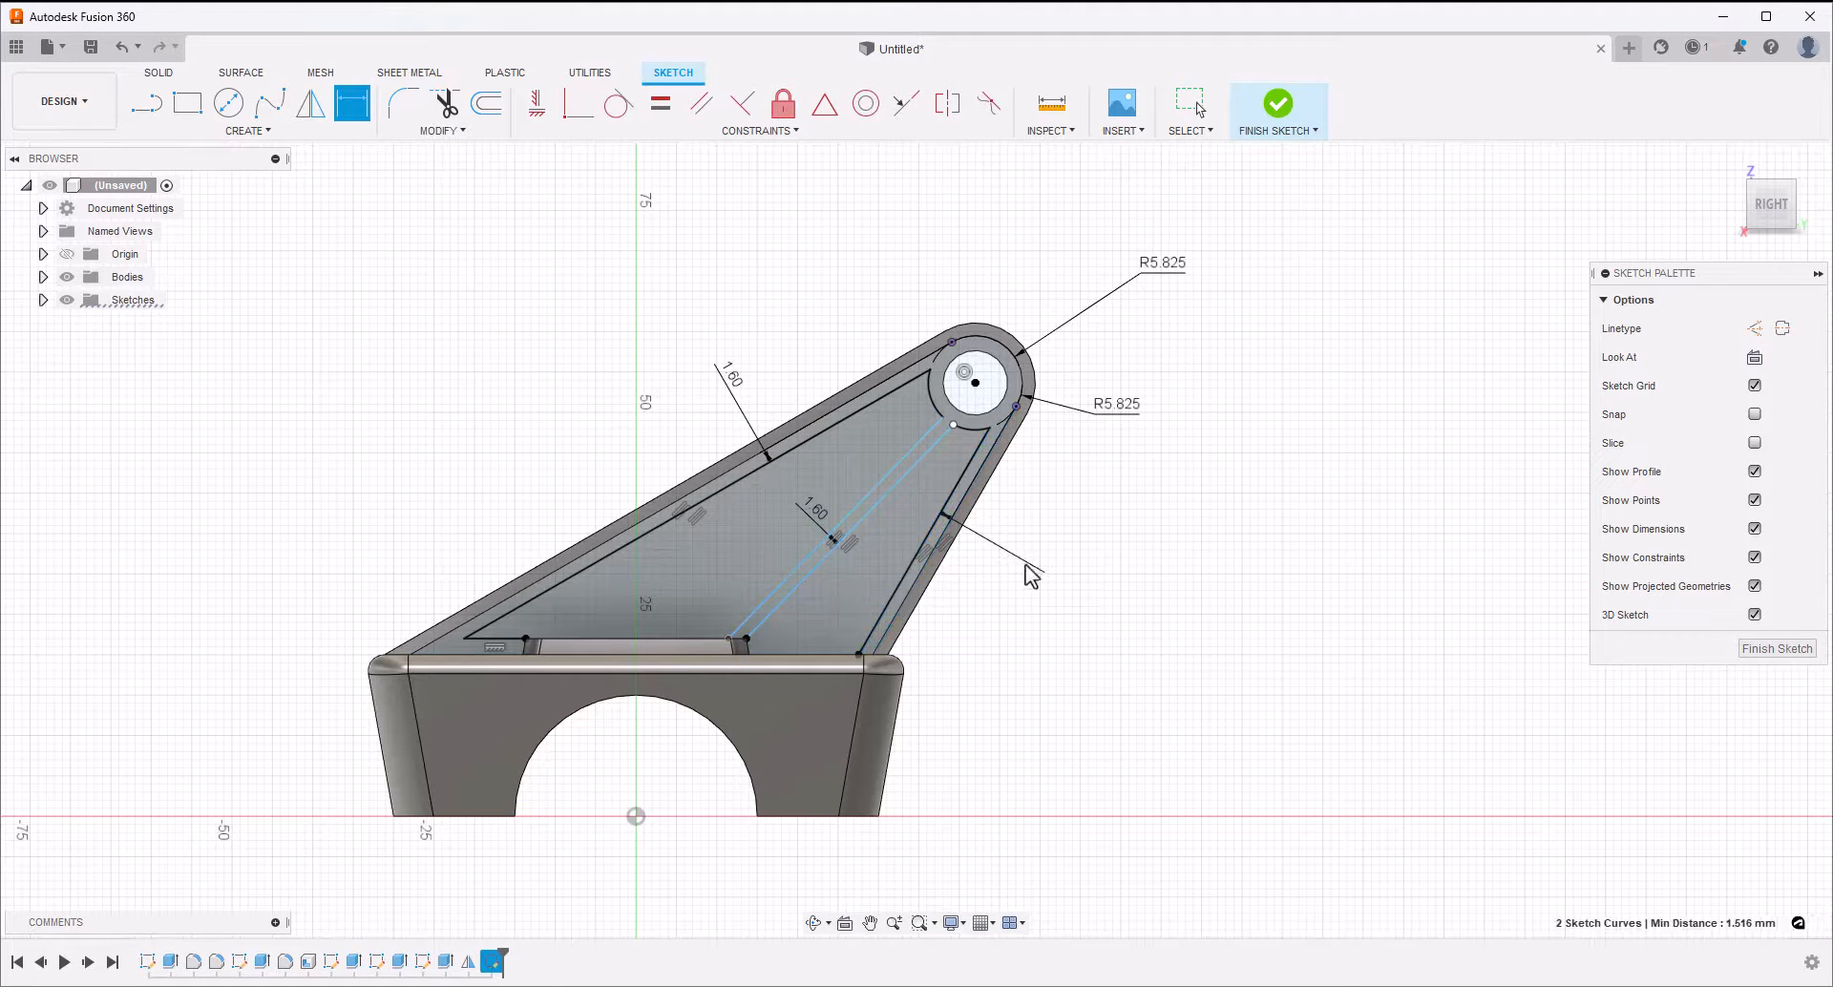
left_click(1026, 565)
type("1.6")
key("Return")
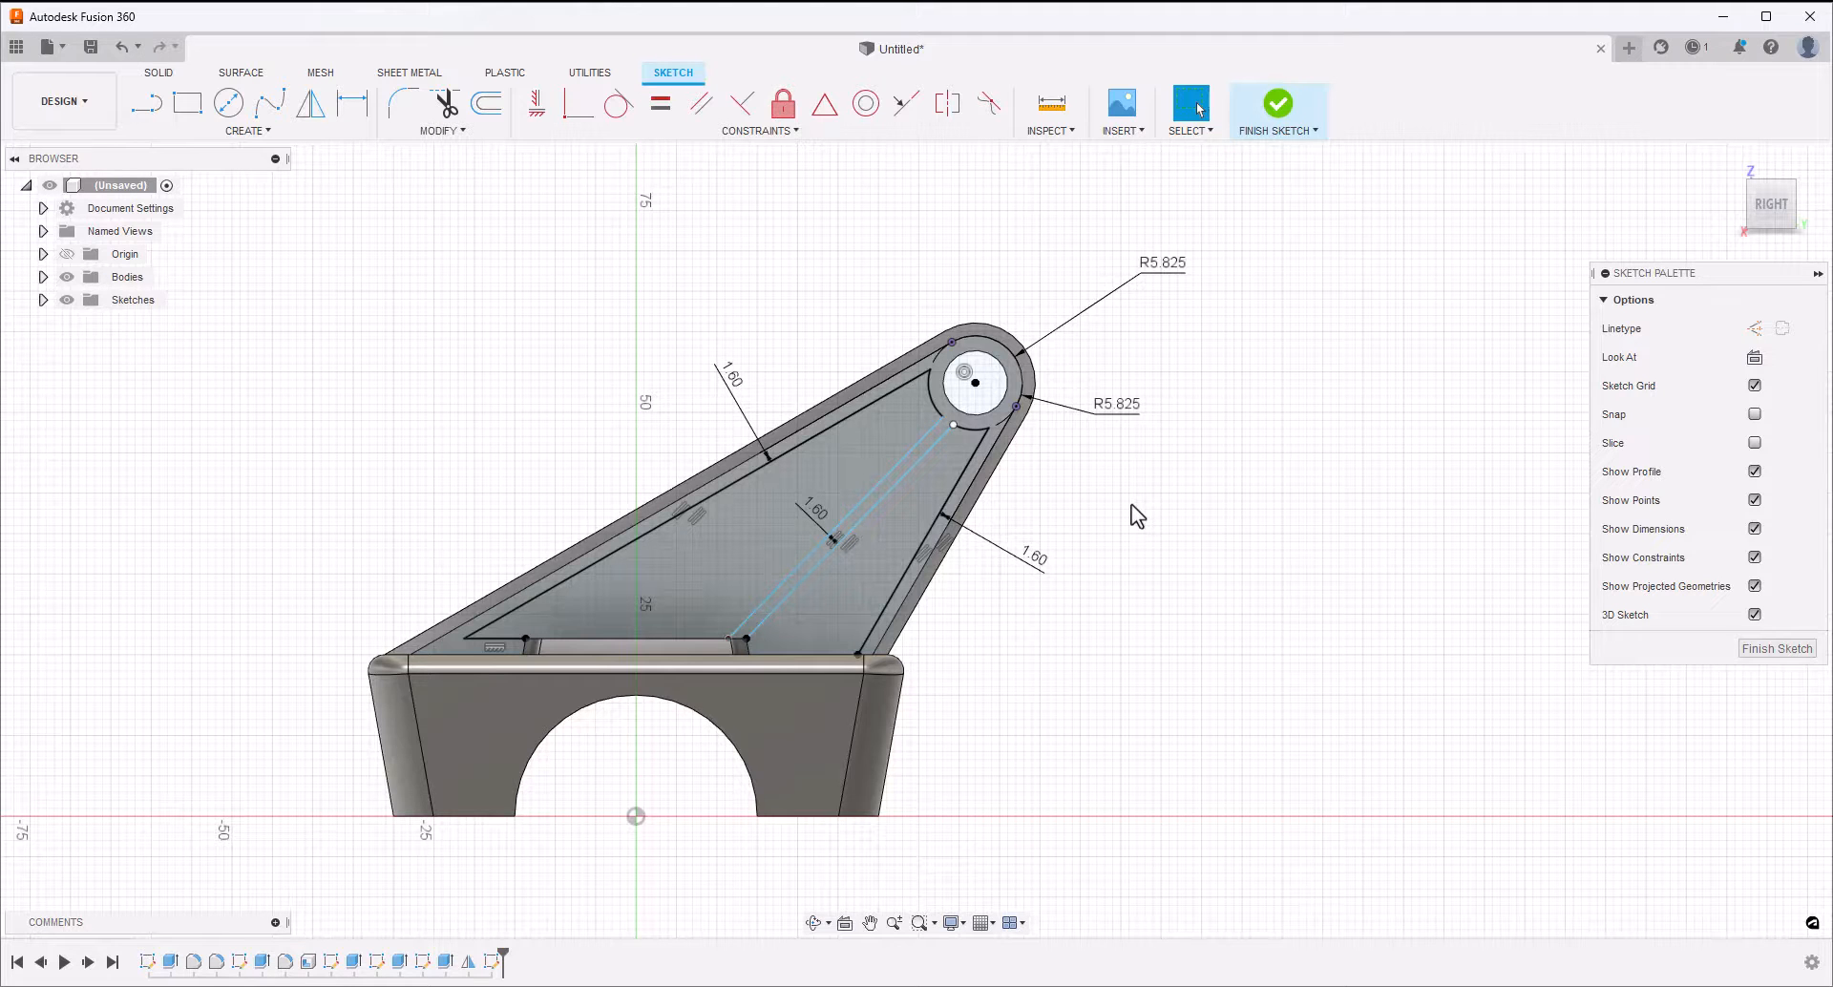
Fillet the larger recess's sharp lower corner, where the long sloping line meets the base line, with a 1.2 mm radius
left_click(403, 102)
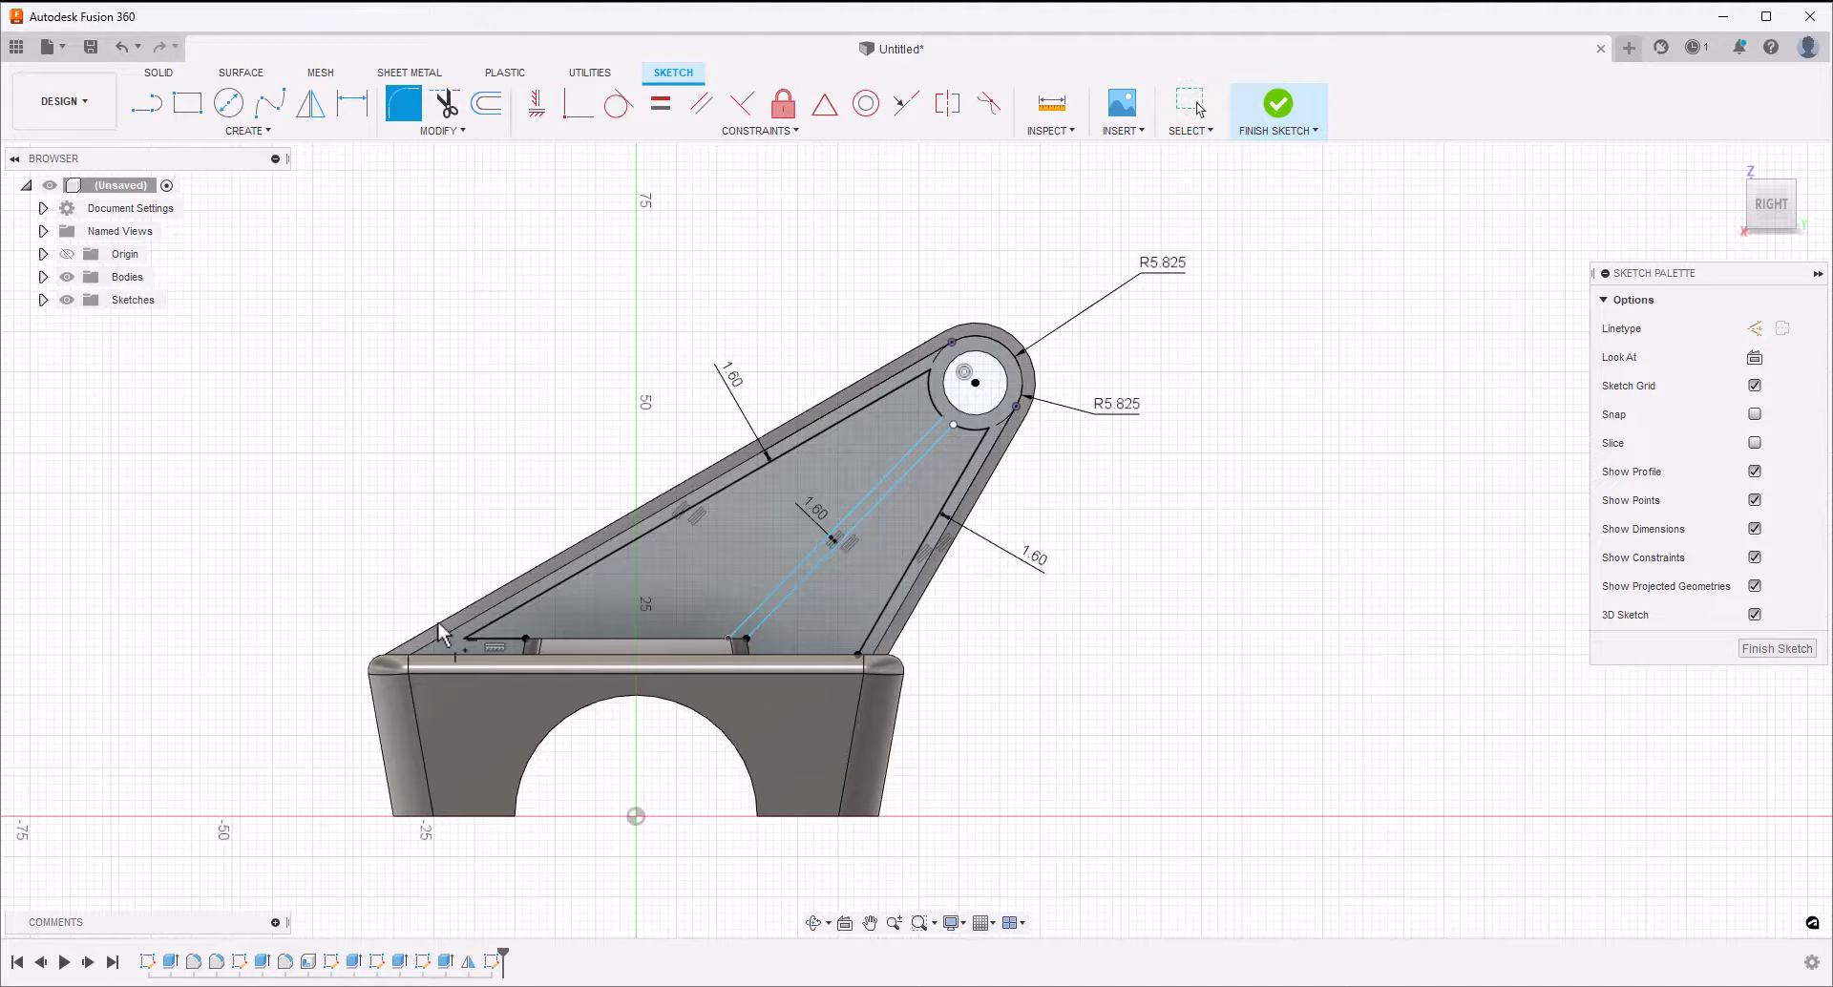
left_click(465, 640)
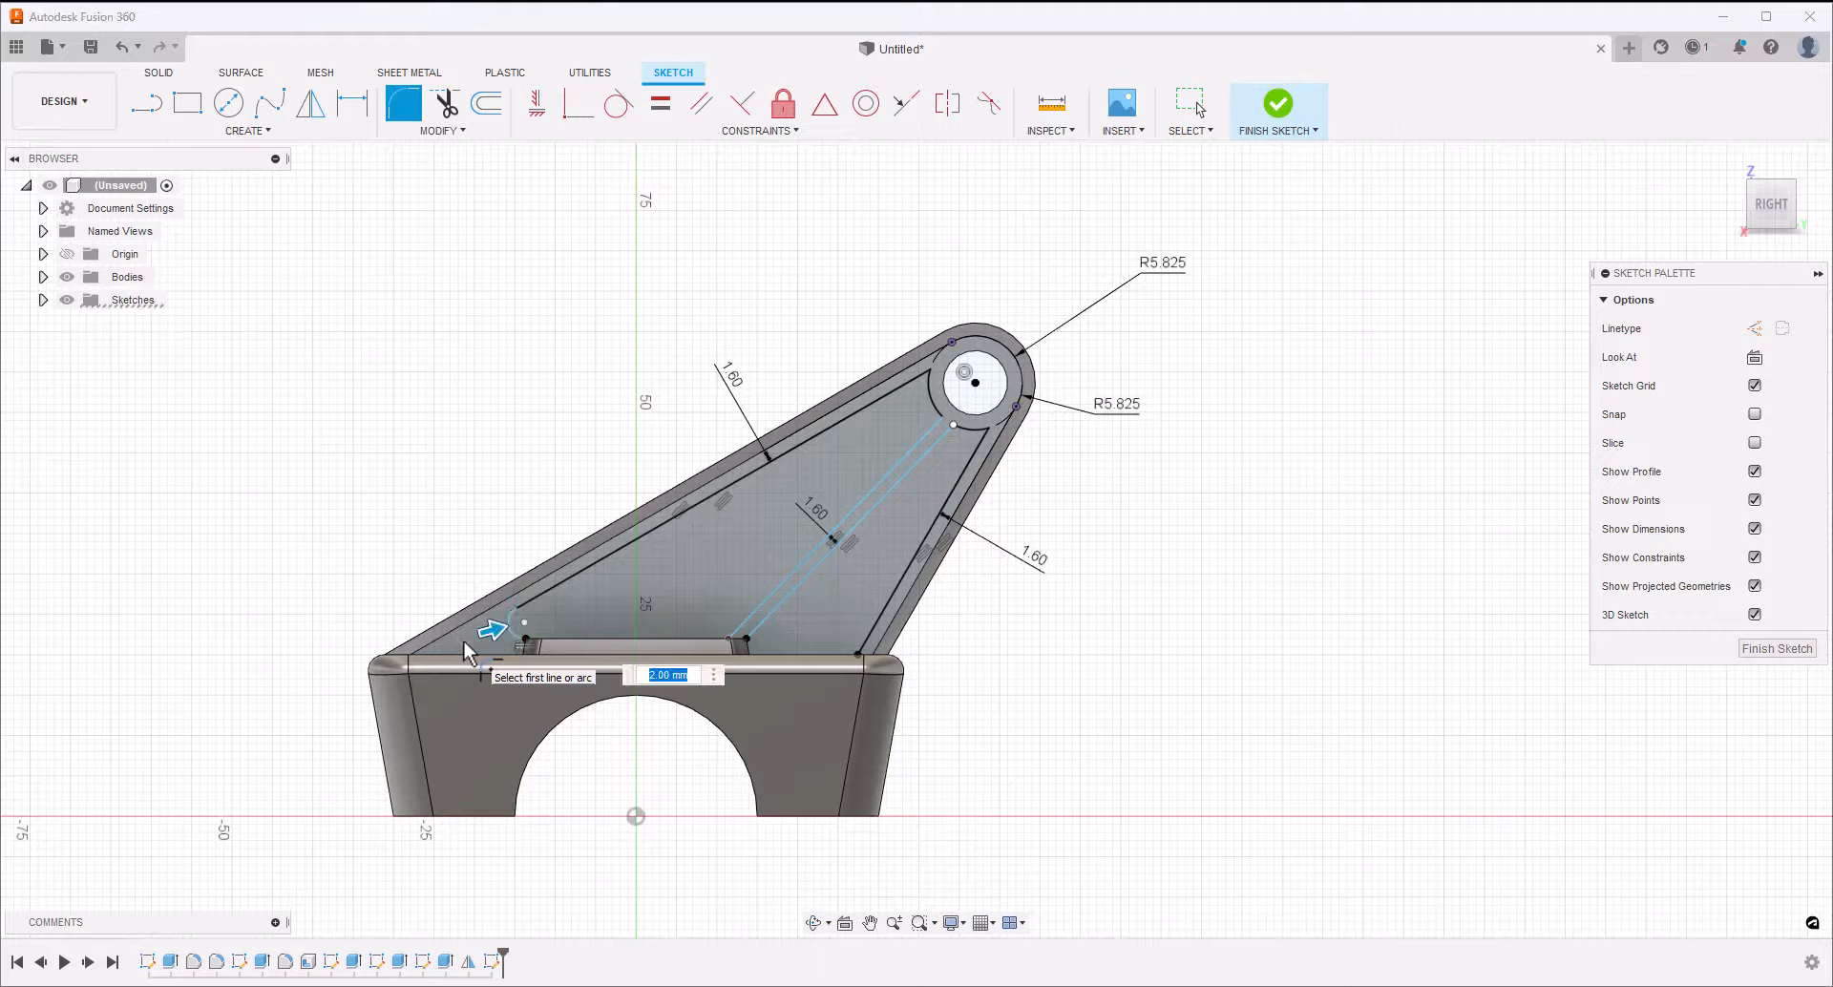
type("1.")
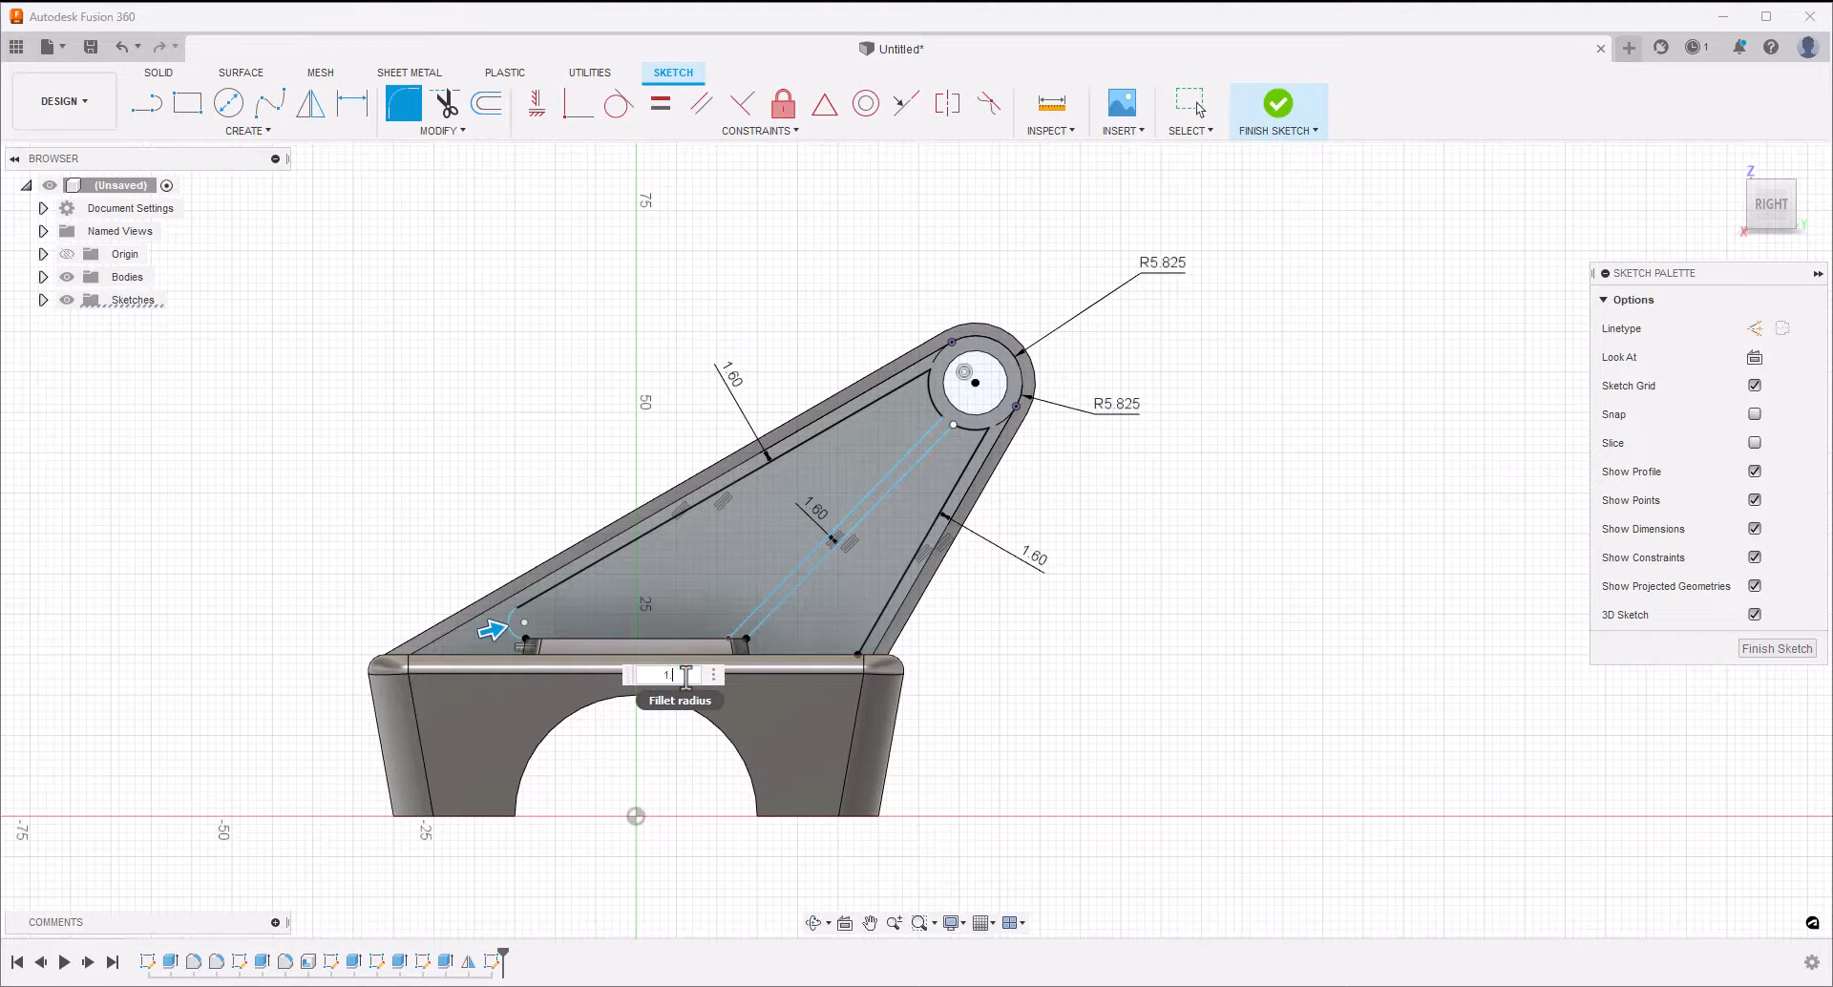
type("2")
key("Return")
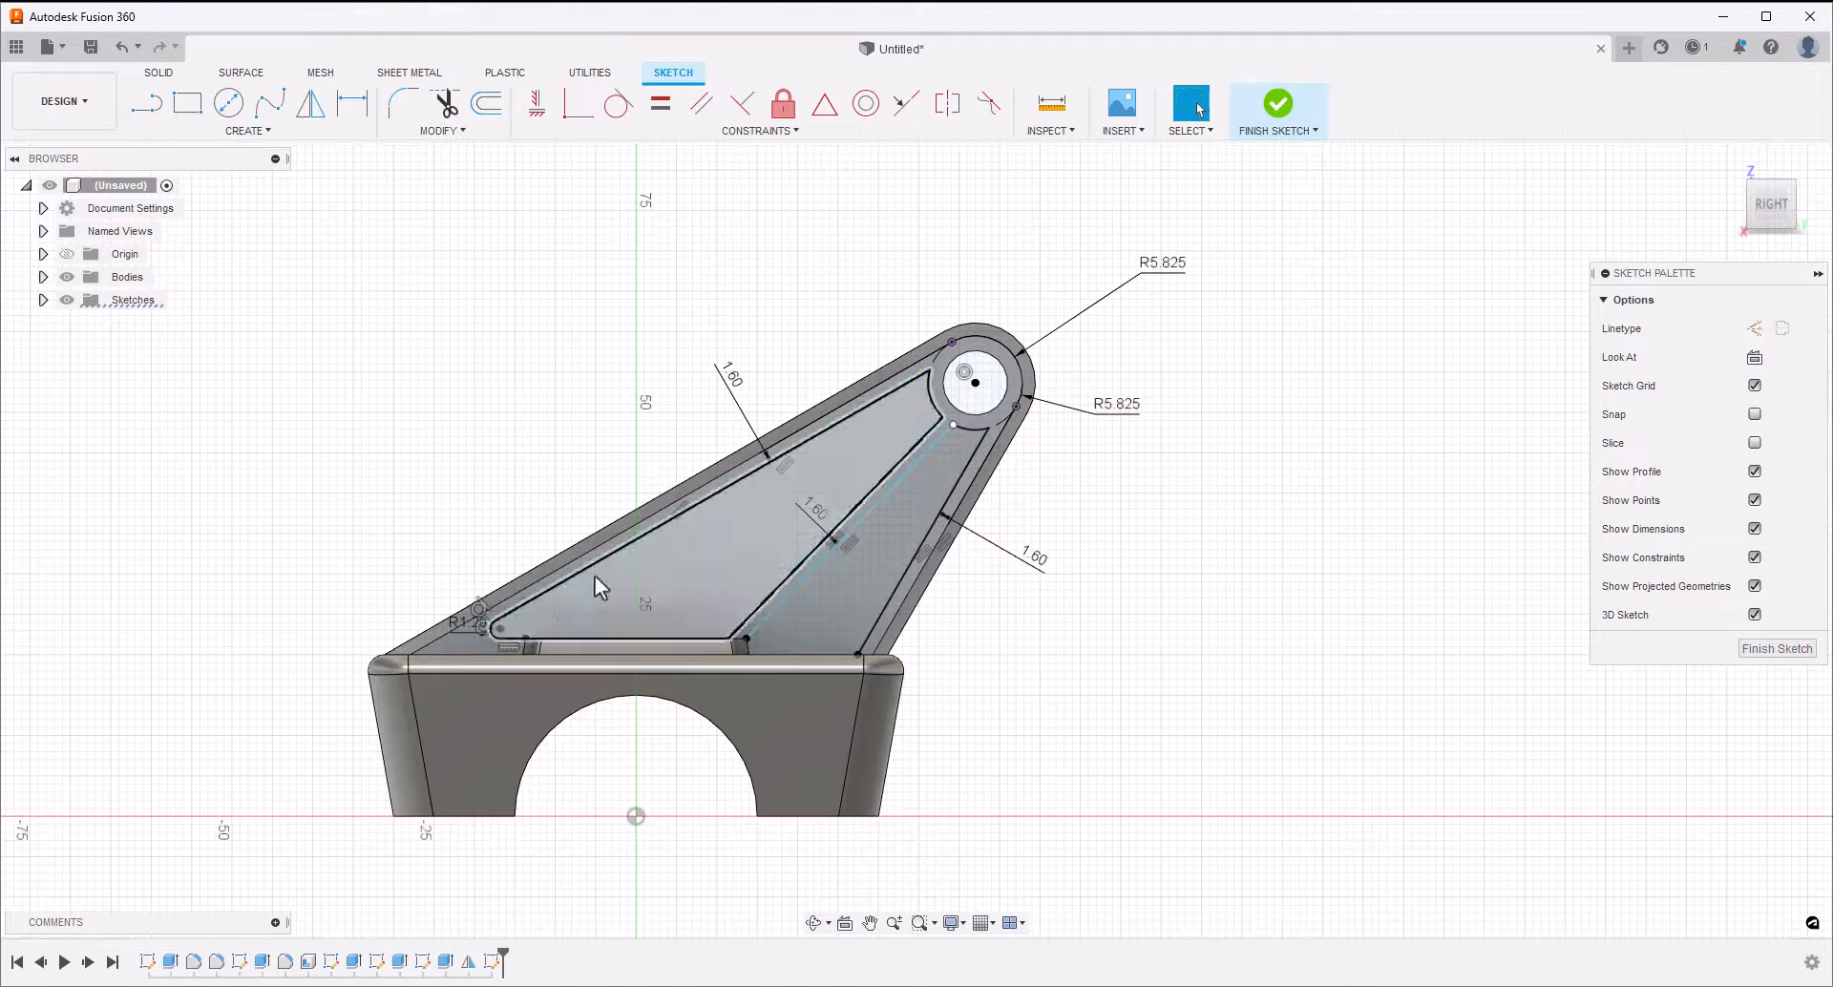
Fillet the recess corners where the long sloping line and the steep line meet the arcs around the hole, with a 1 mm radius
left_click(403, 102)
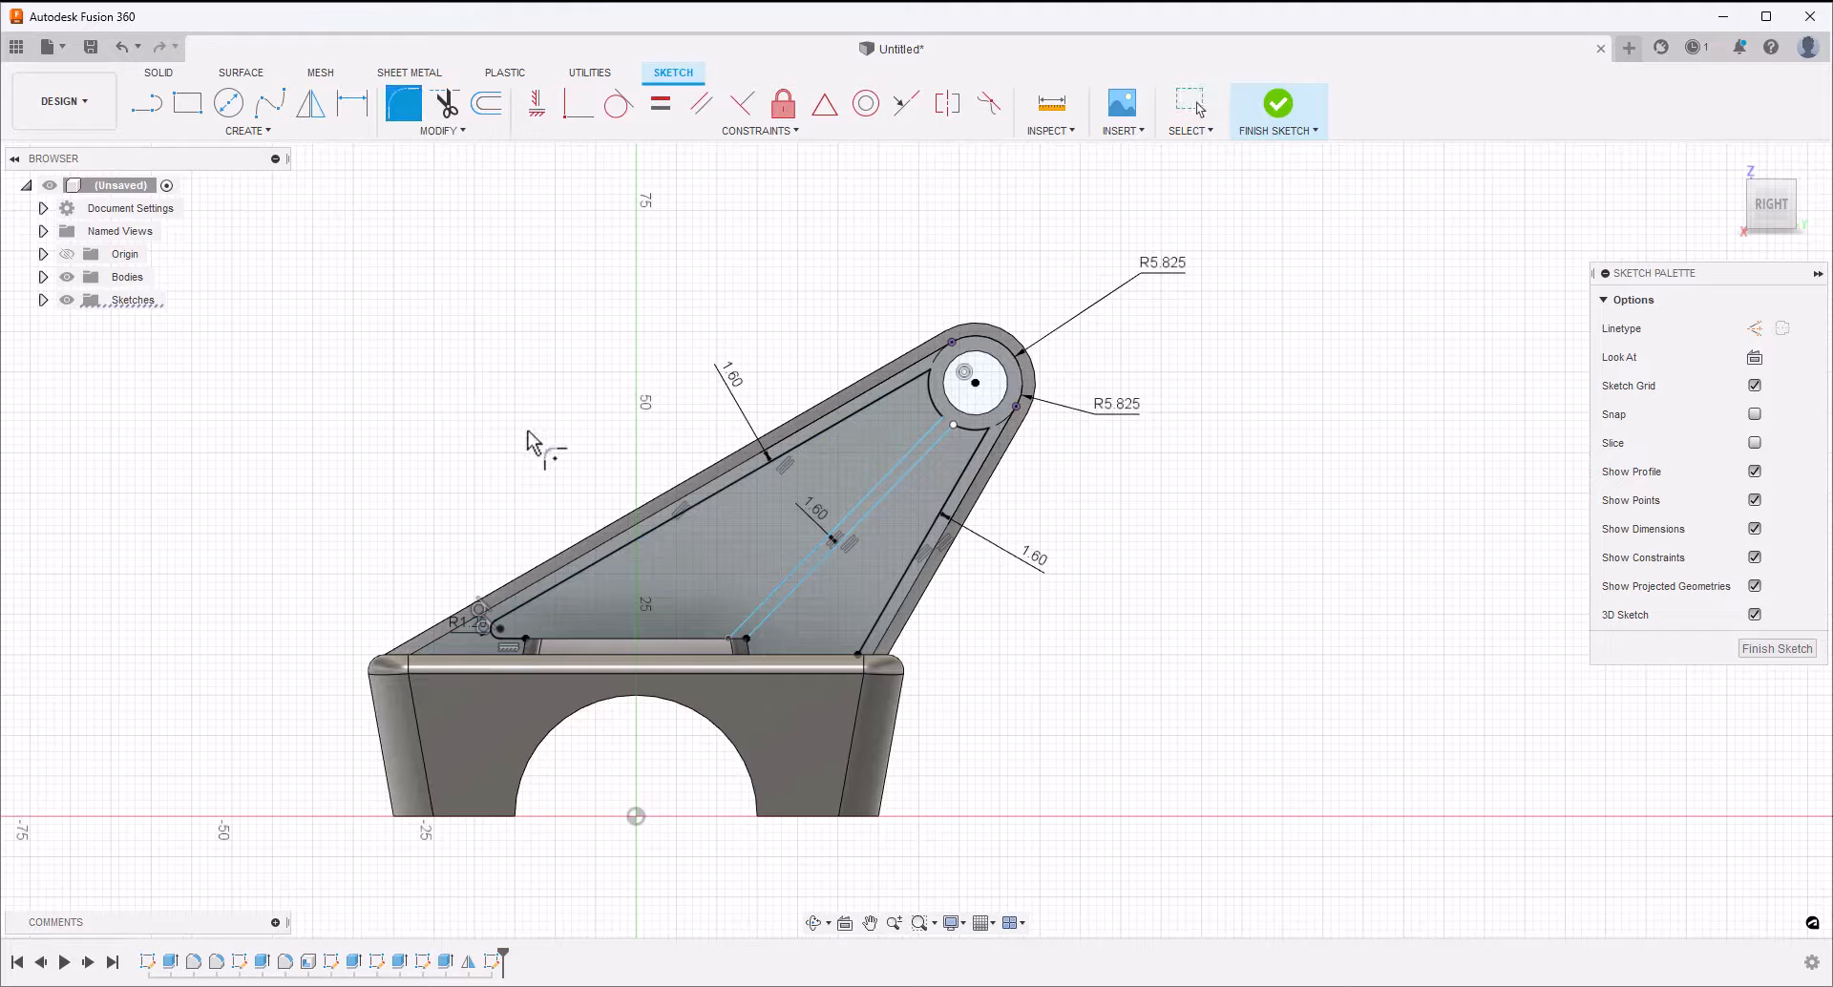
left_click(931, 371)
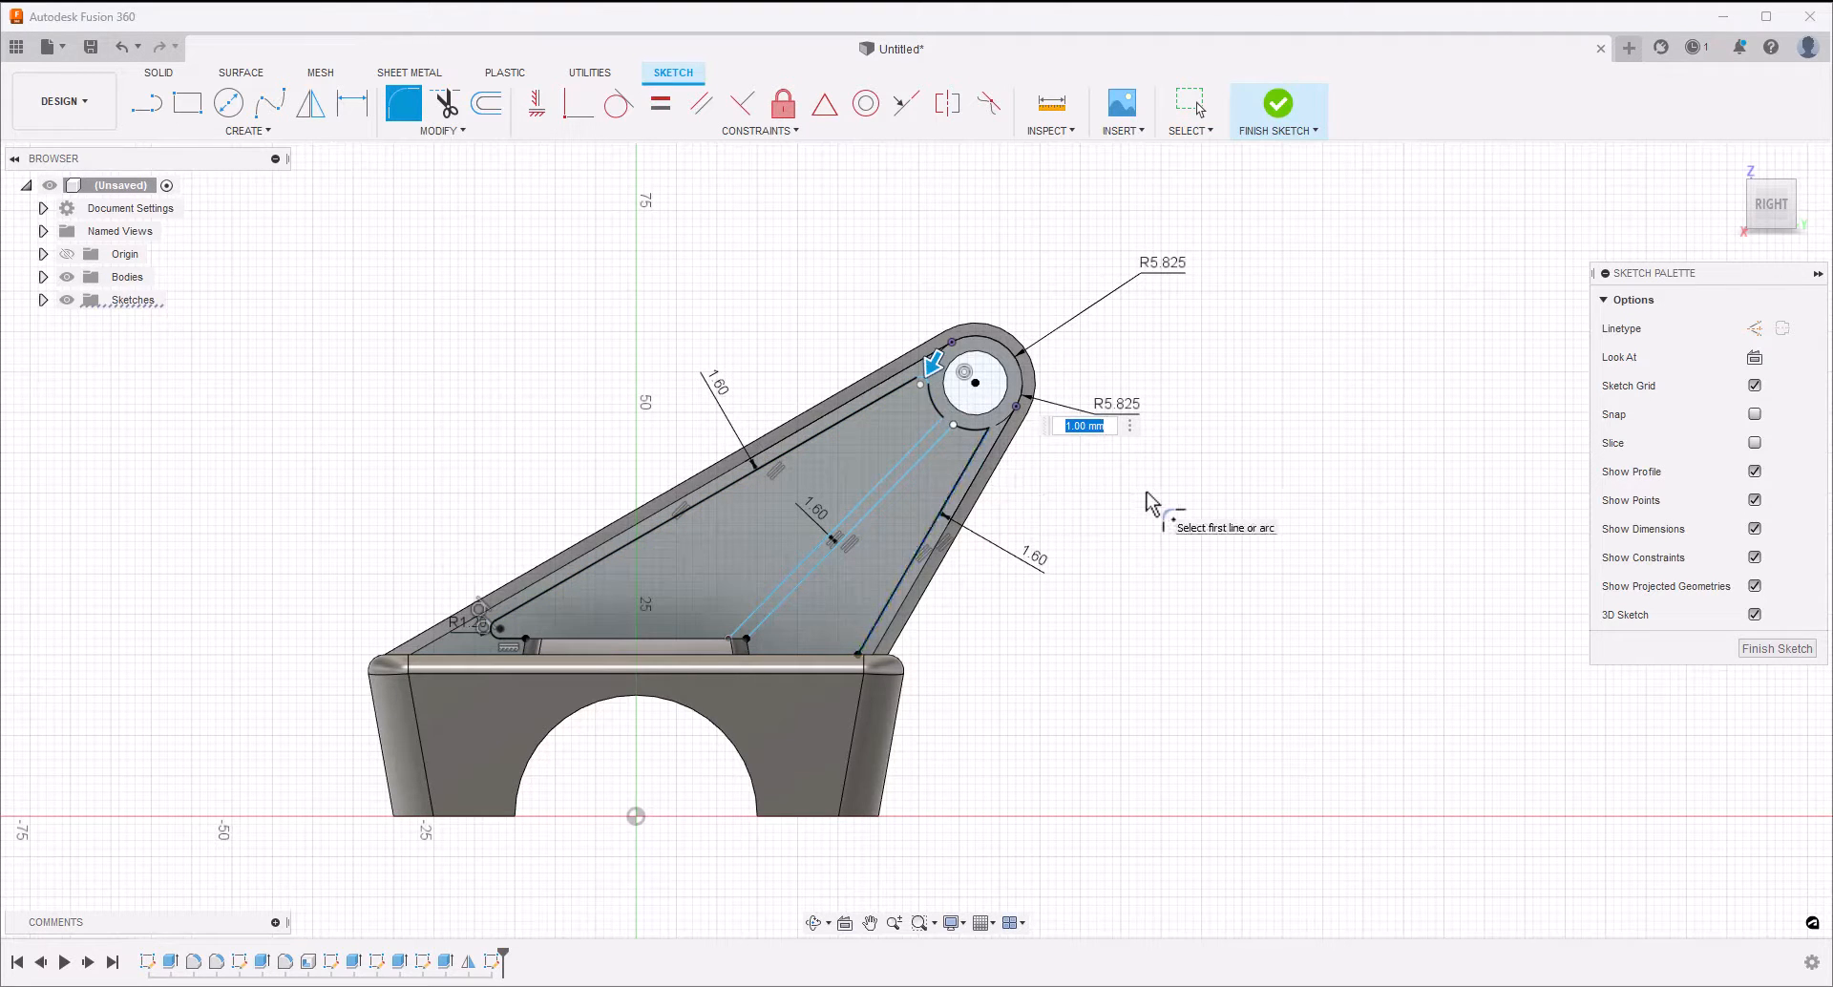
left_click(991, 431)
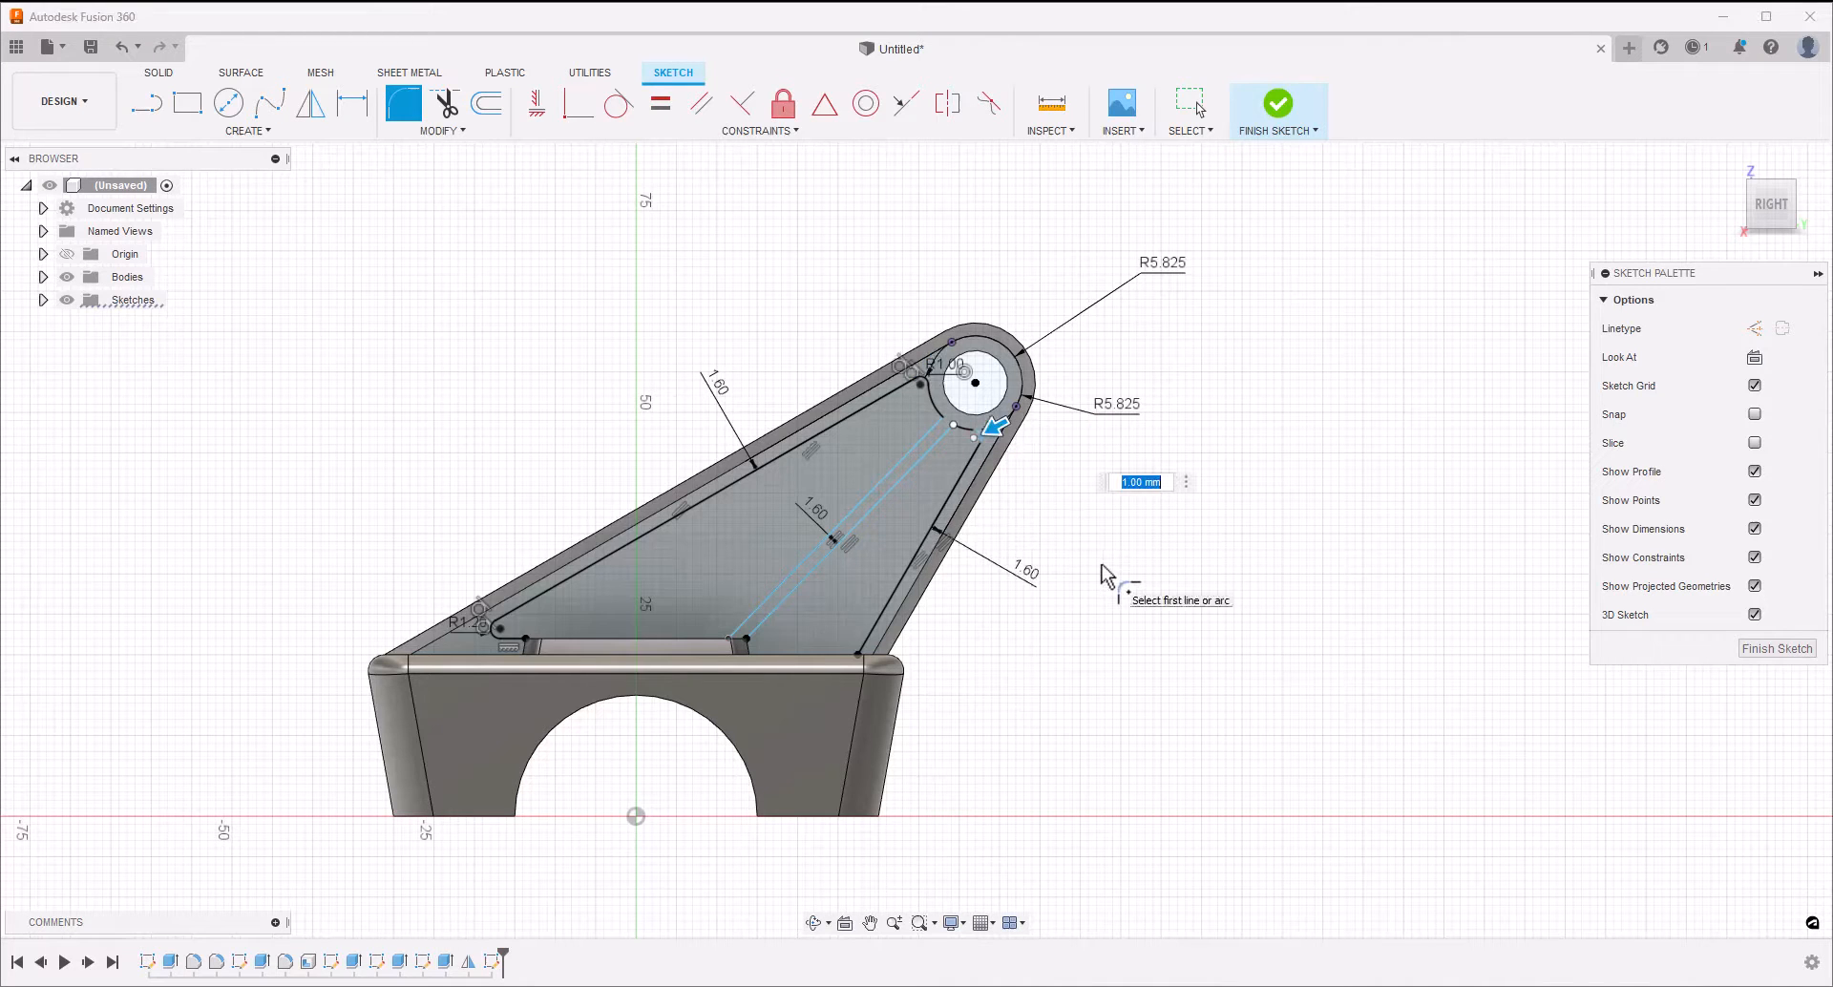
key("Return")
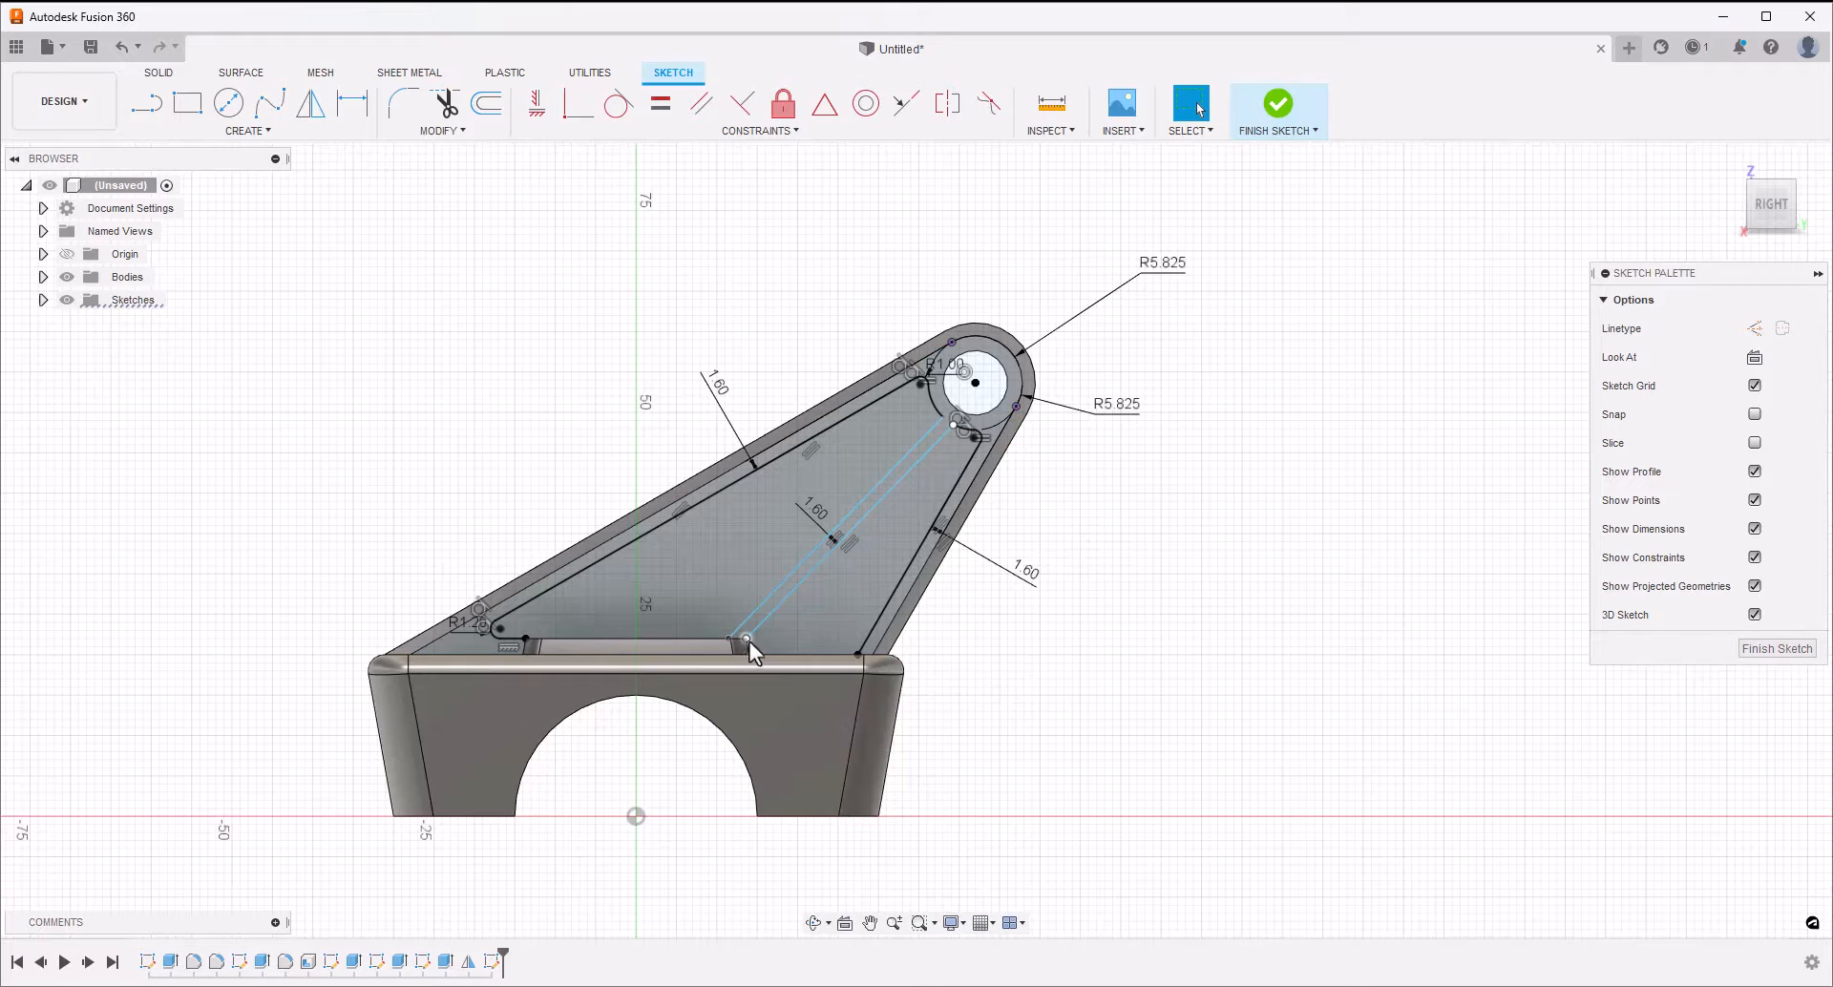
Close the smaller recess outline with lines from the nearer middle line's lower end down to the block and across to the steep line
left_click(151, 110)
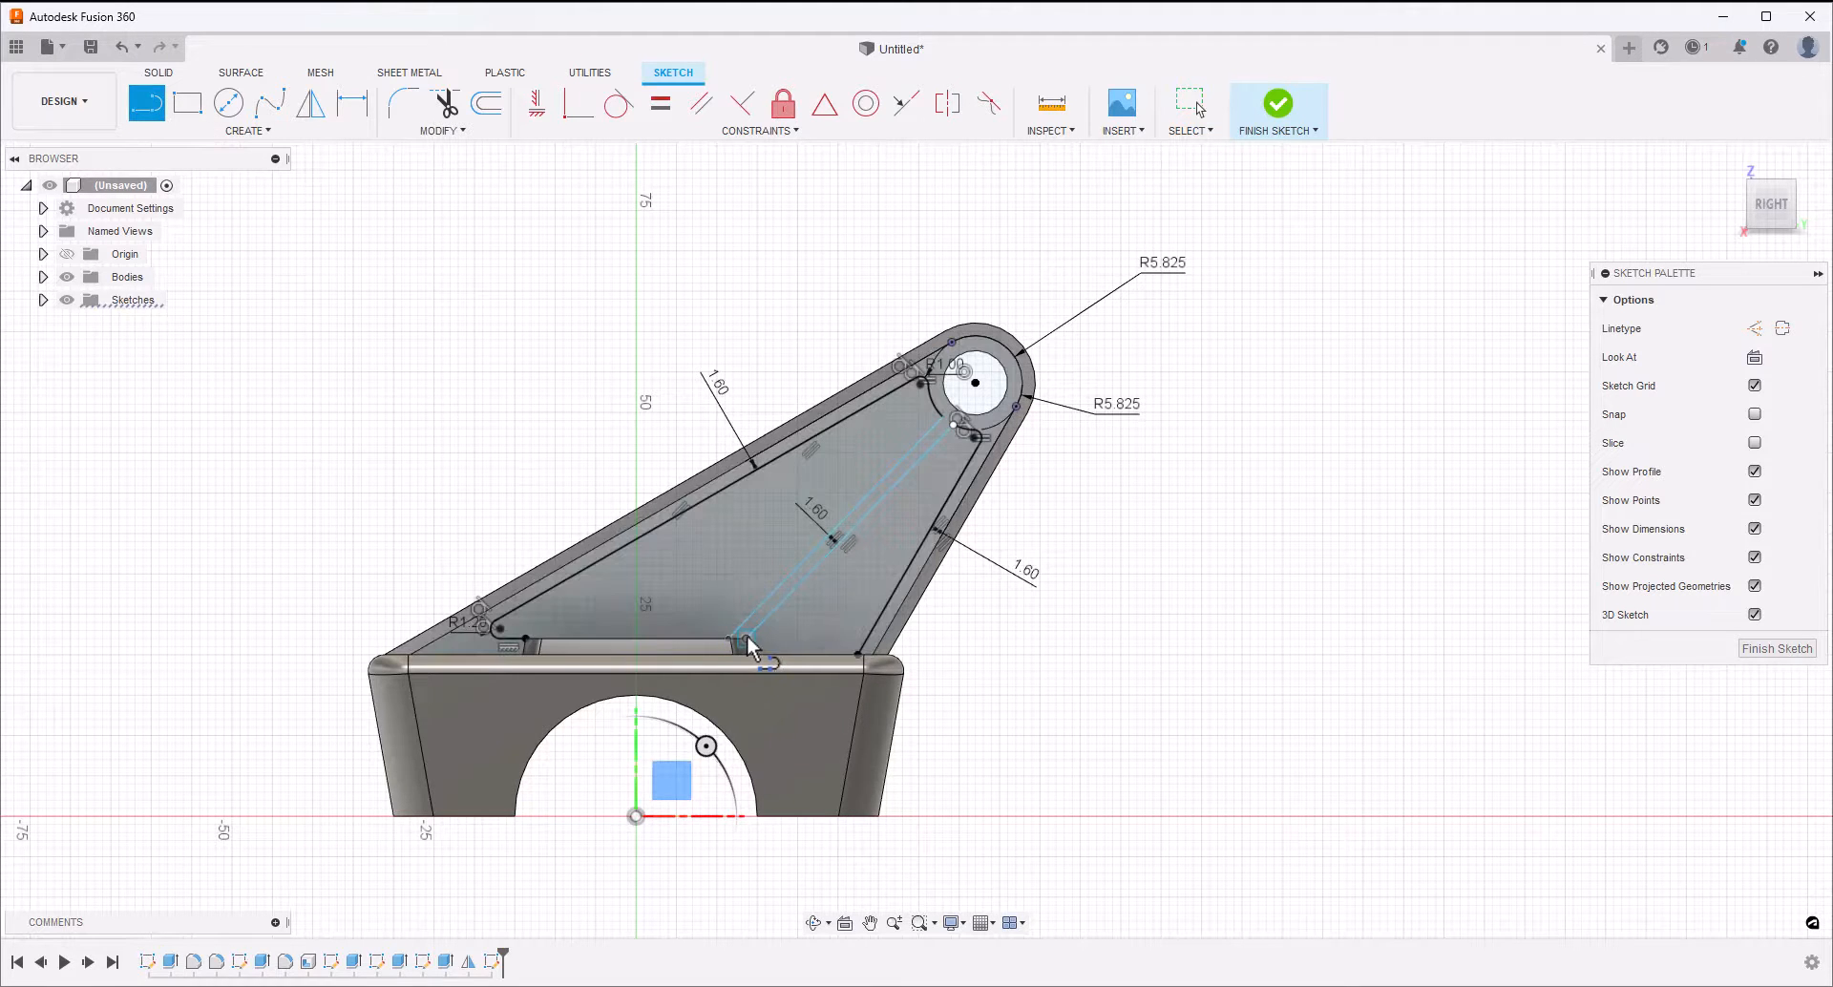
left_click(746, 638)
left_click(750, 655)
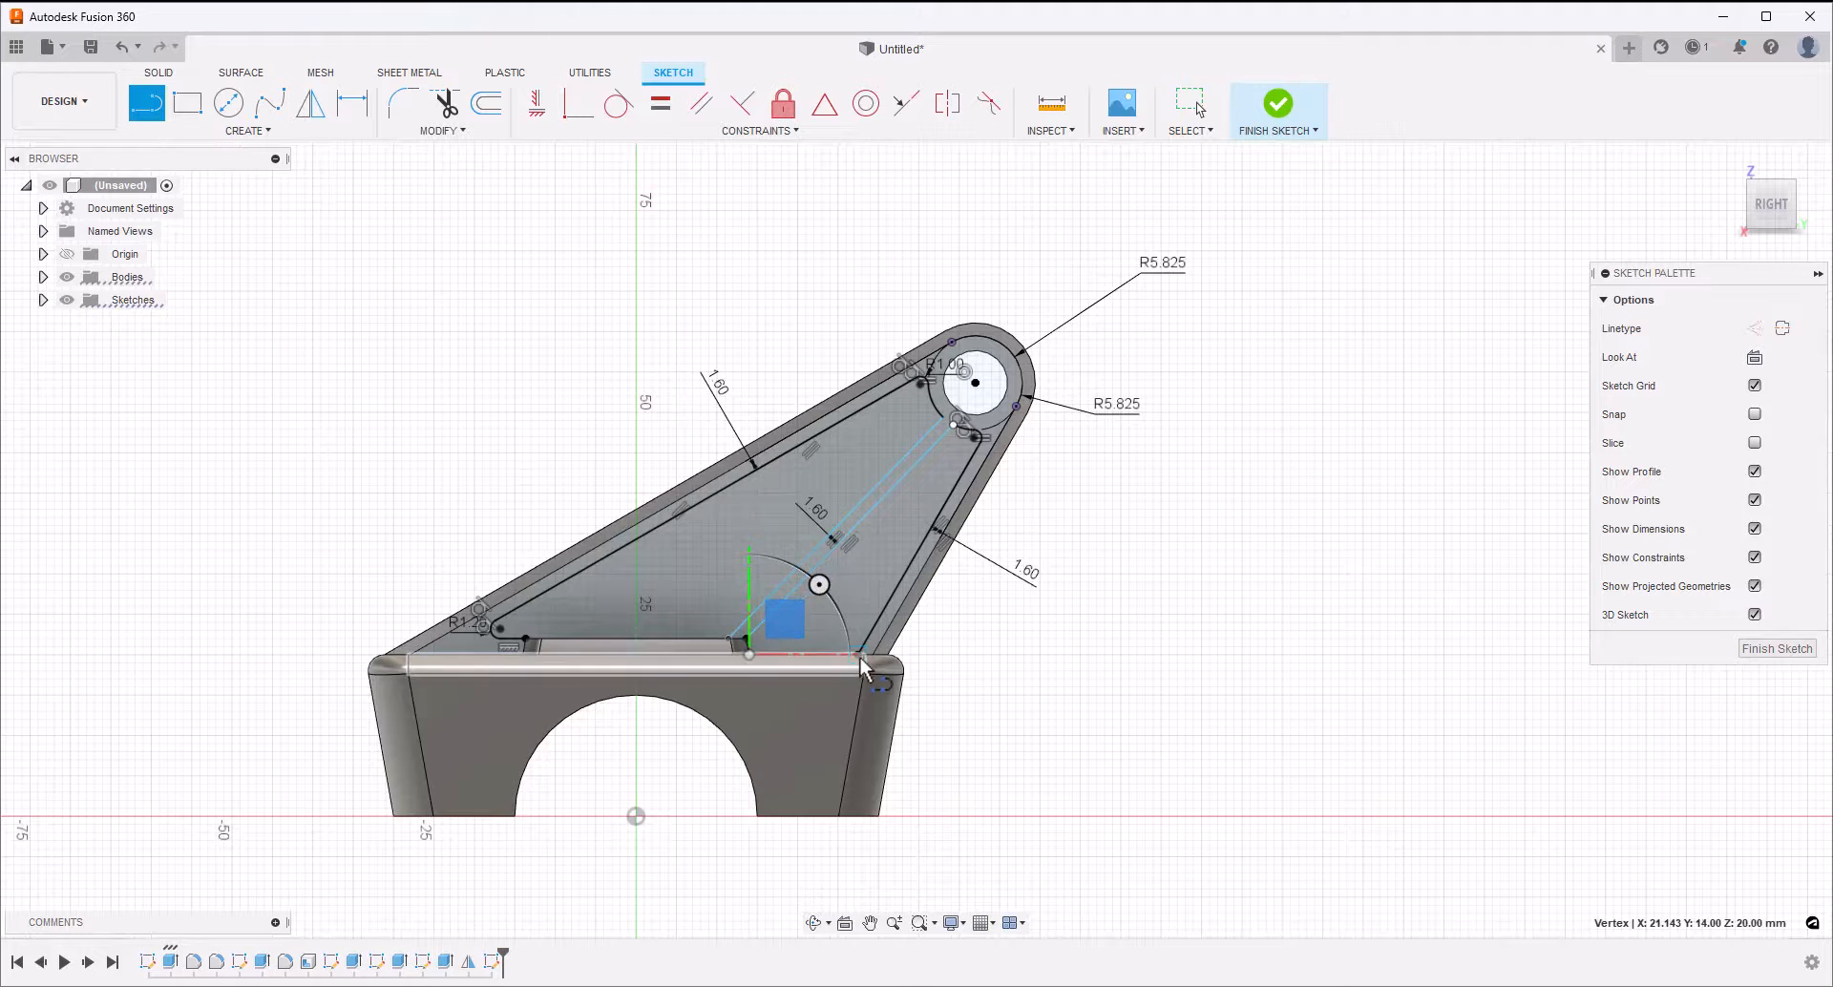
left_click(857, 655)
key("Escape")
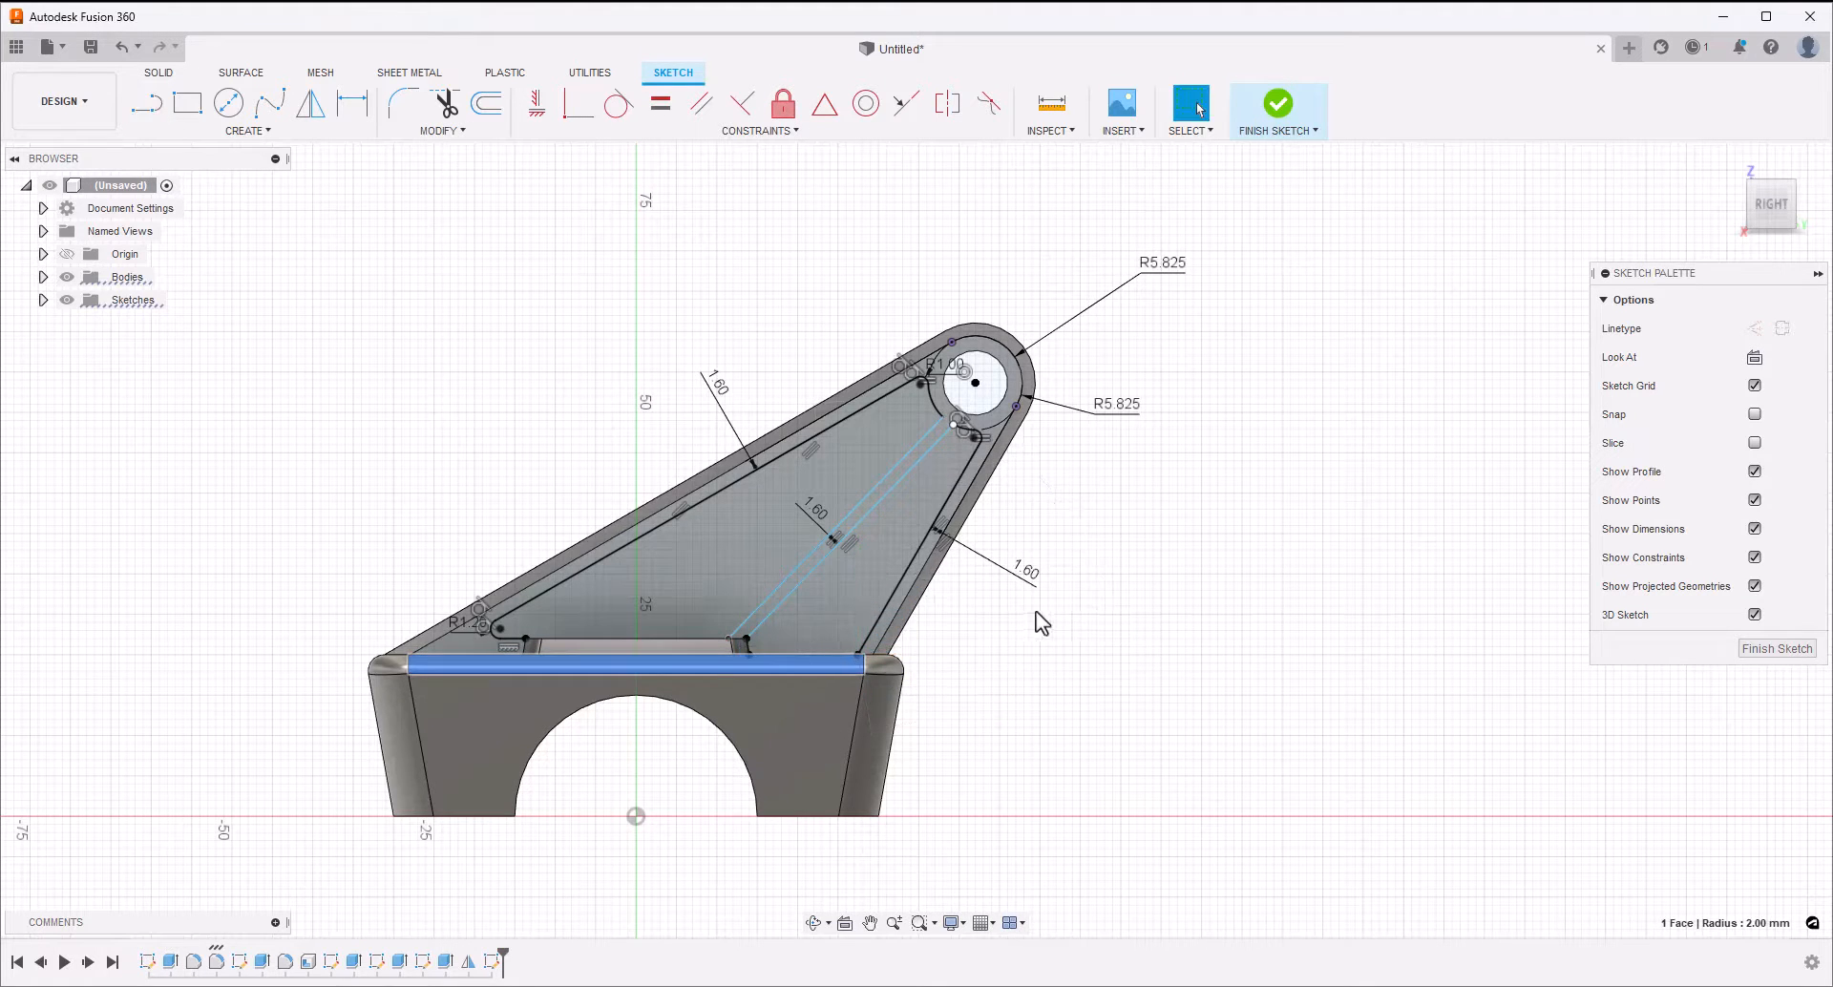
left_click(926, 462)
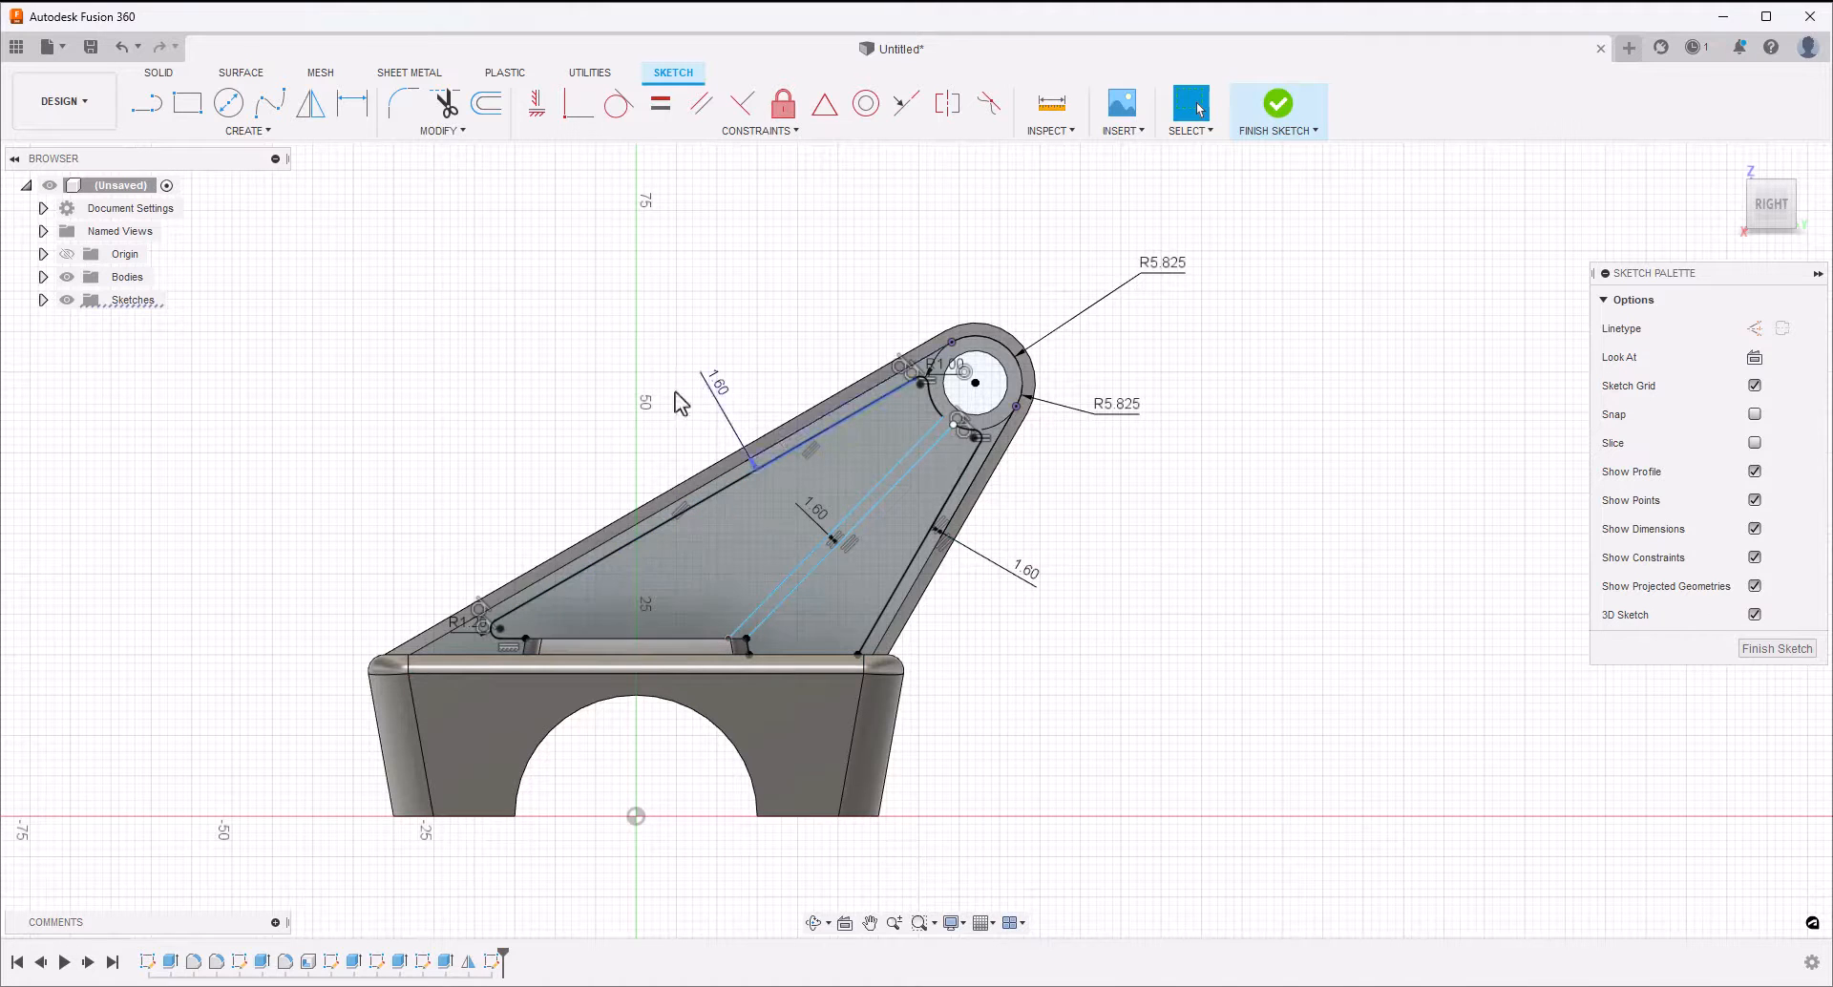
left_click(402, 107)
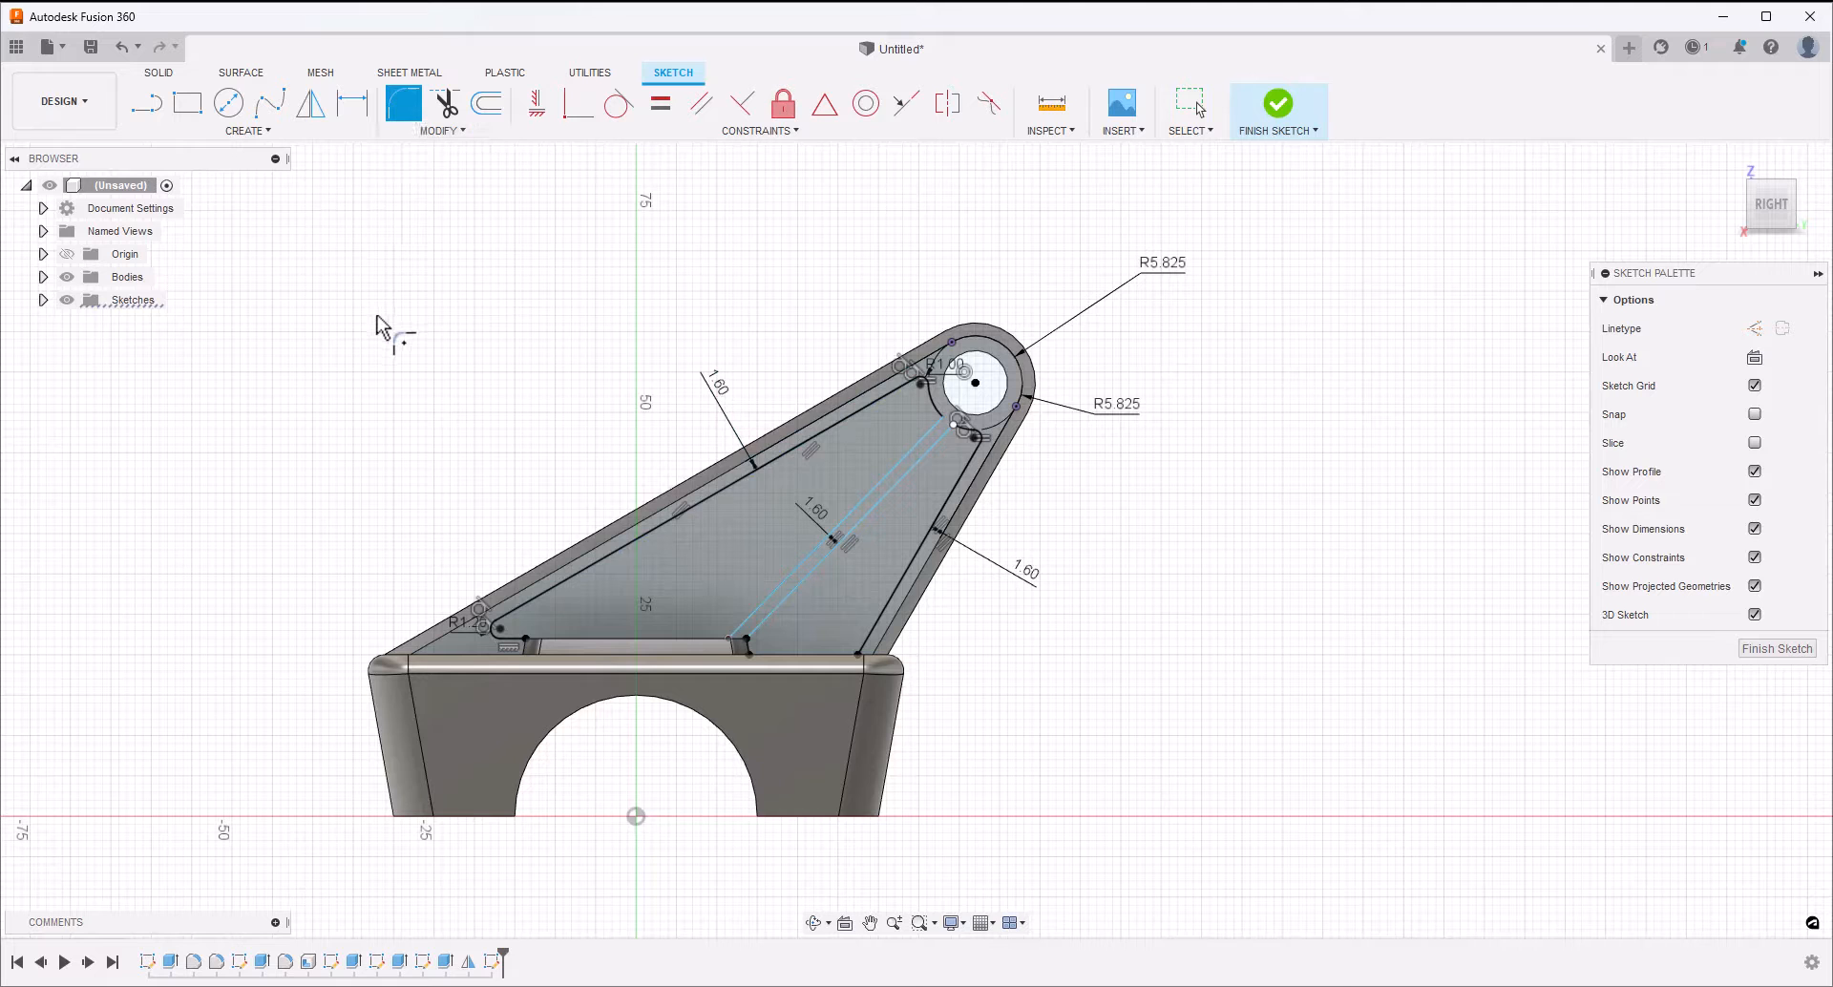
left_click(947, 420)
scroll(951, 432, "up", 5)
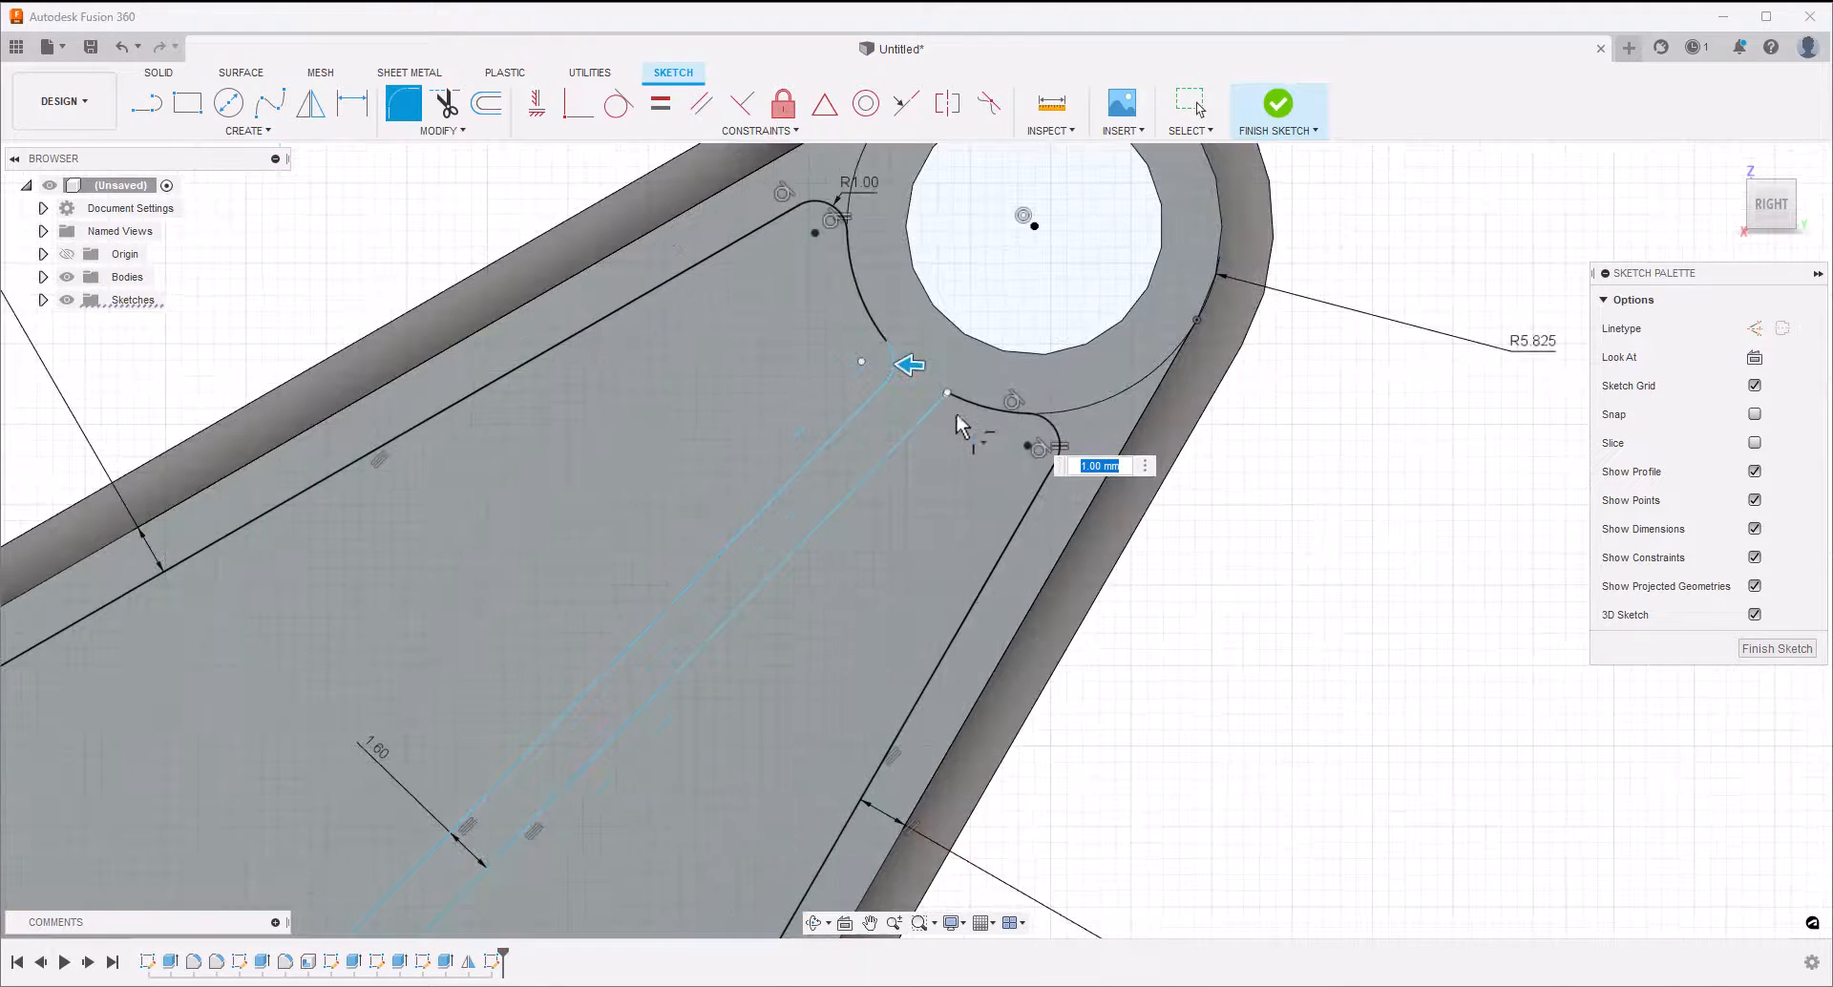
scroll(945, 396, "up", 5)
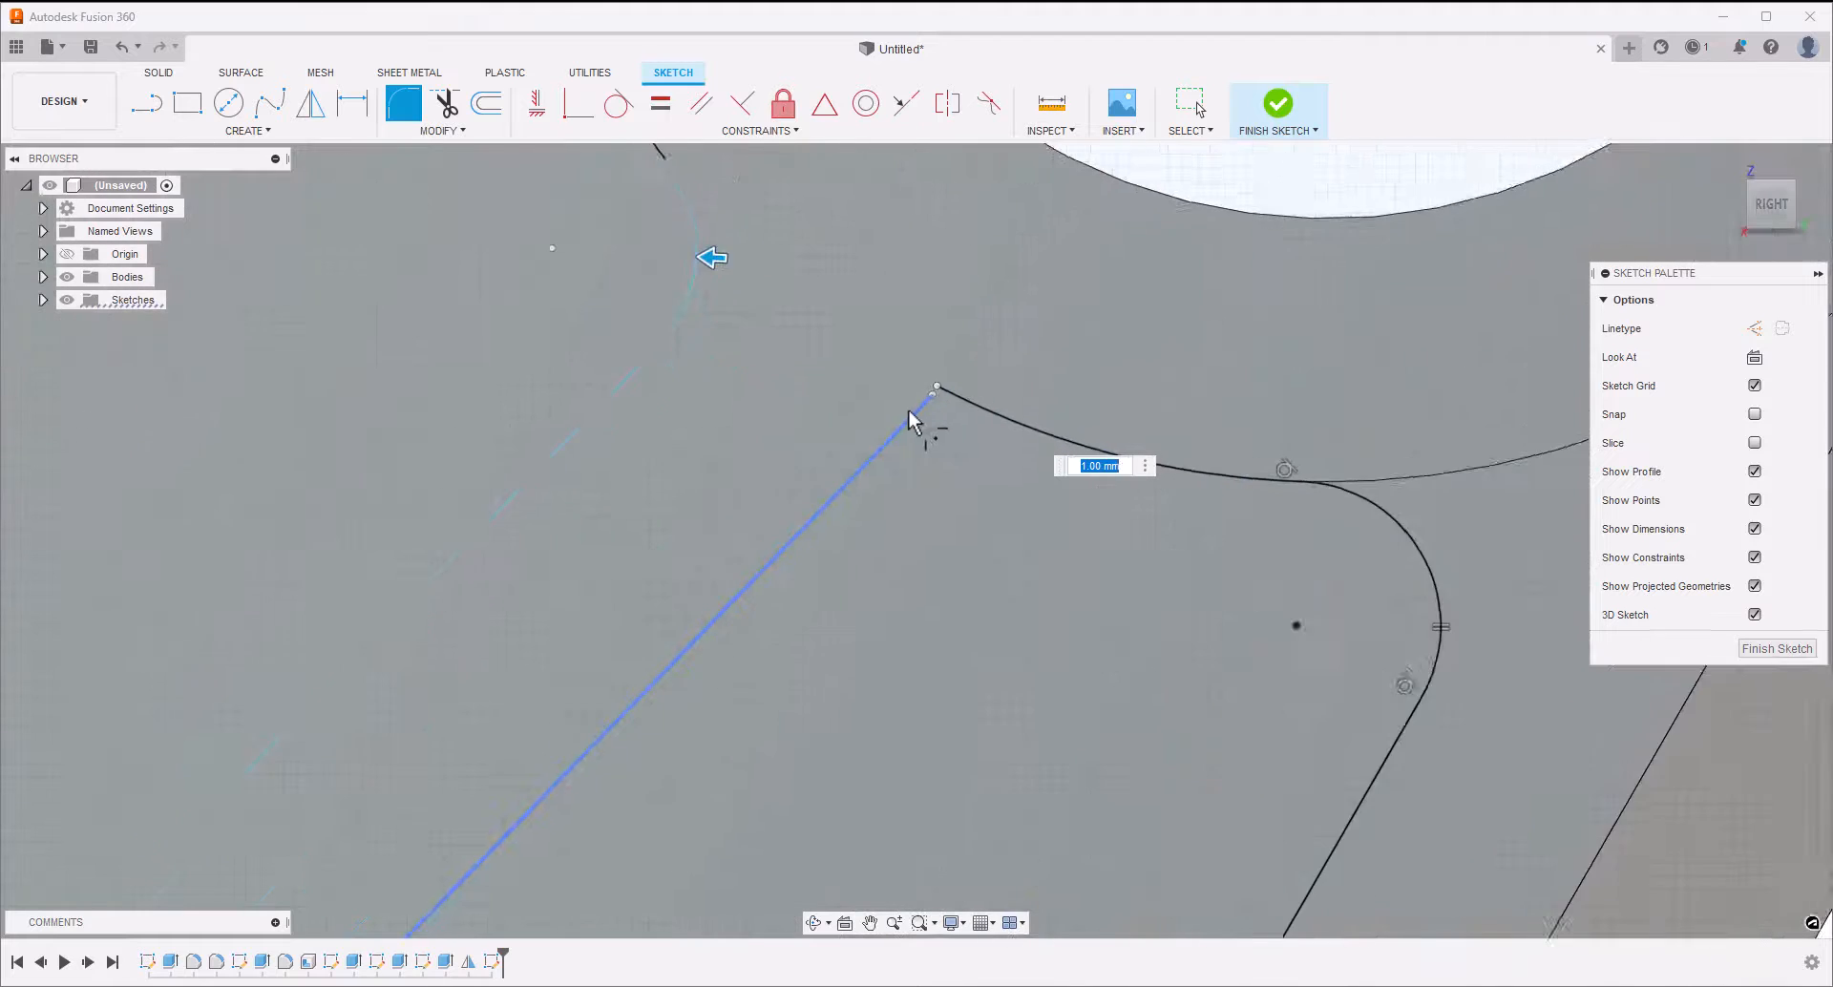
key("Escape")
Join the smaller recess's middle line to the nearby end of its arc below the hole, closing the small gap
scroll(917, 411, "up", 2)
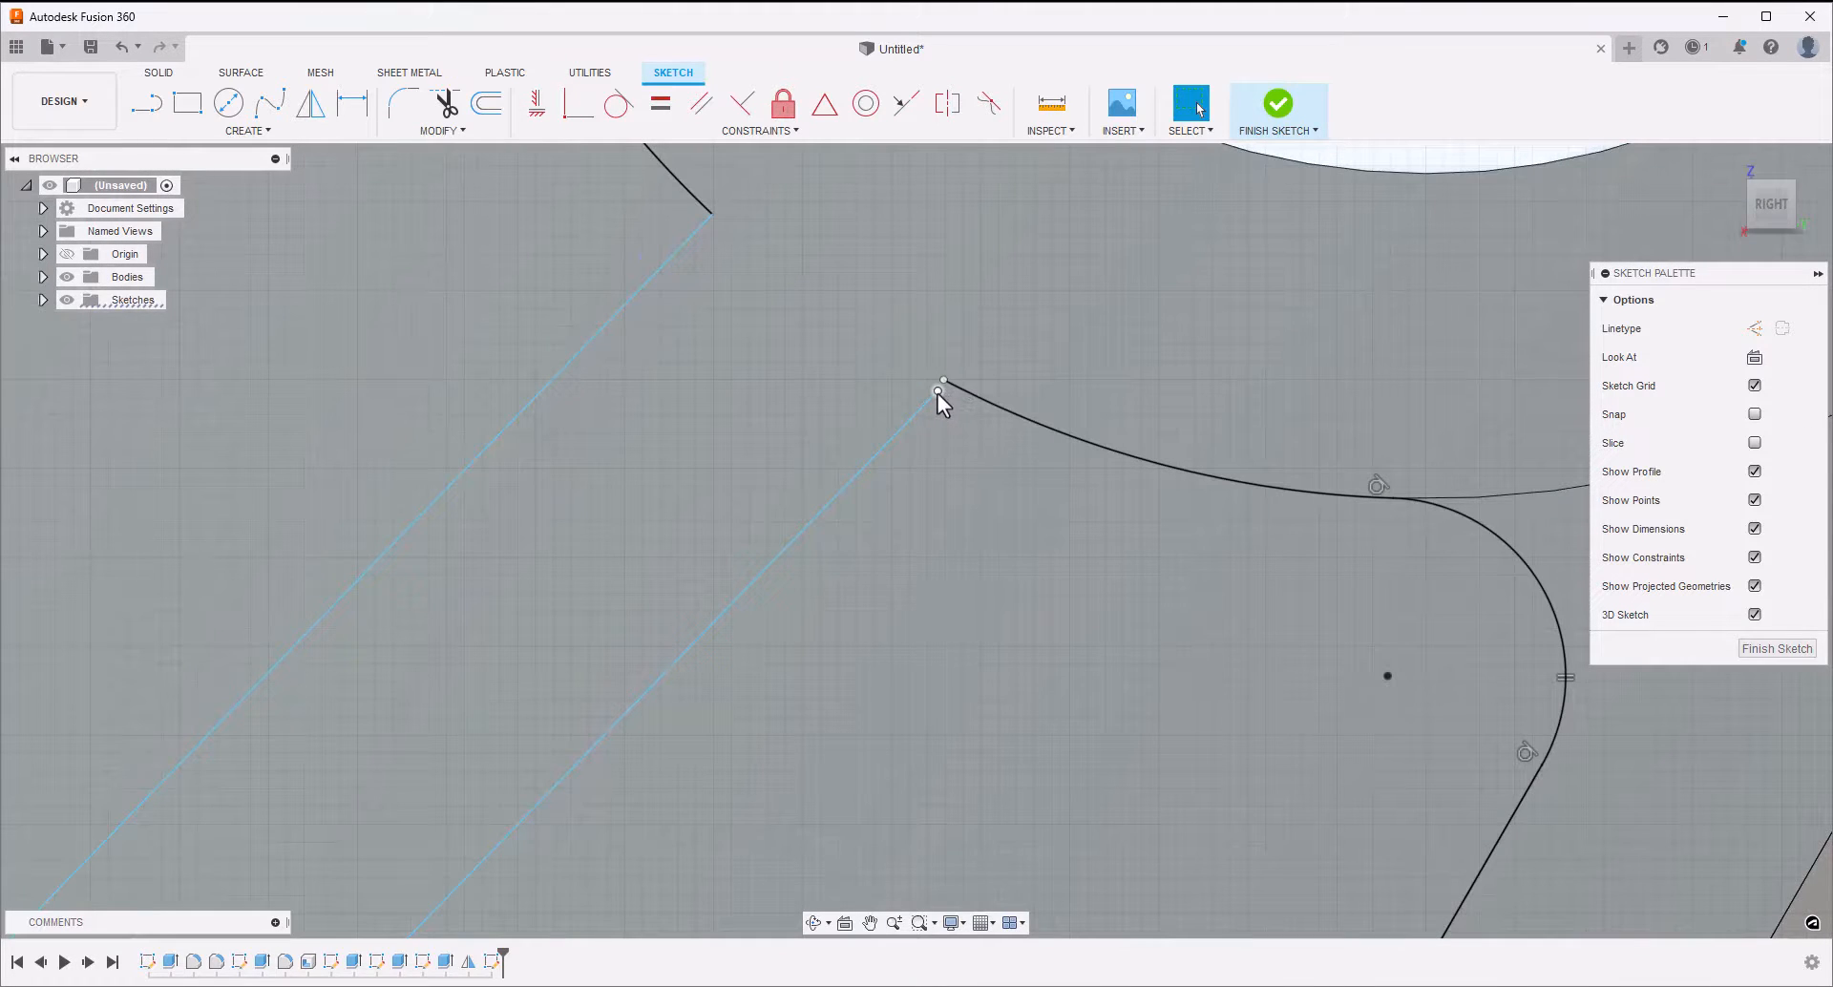
left_click_drag(937, 393, 945, 381)
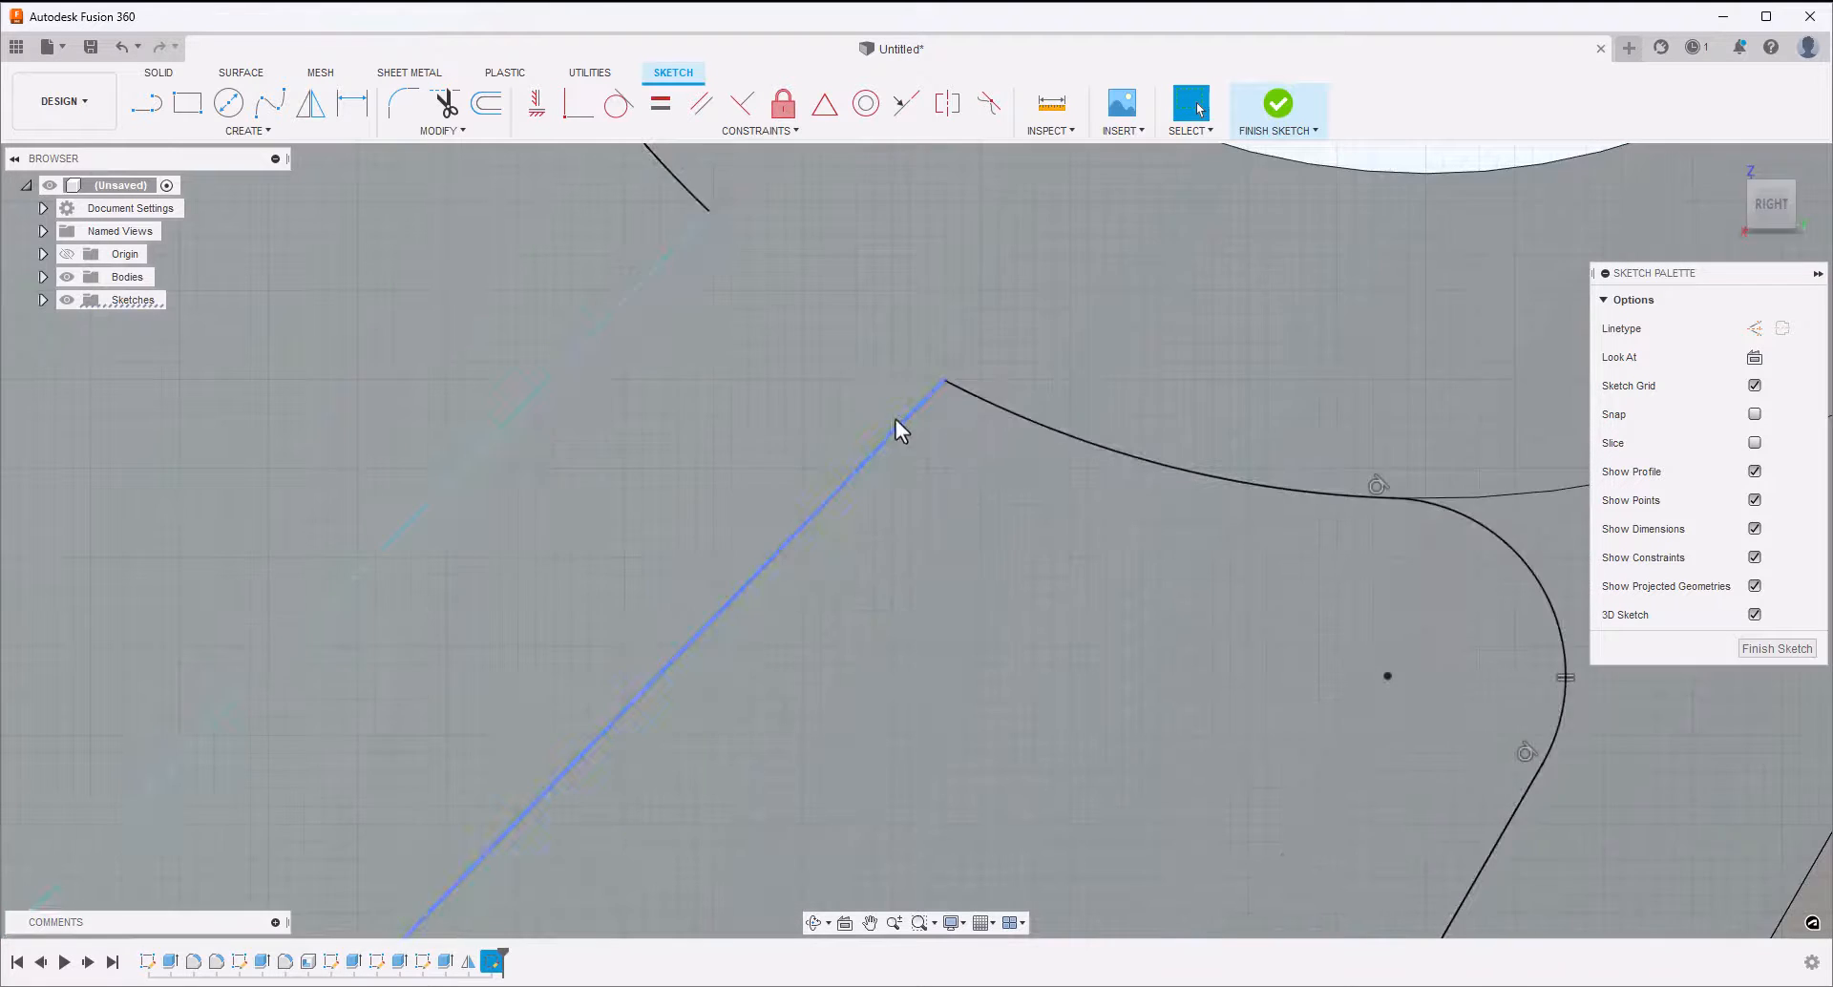
scroll(817, 420, "down", 3)
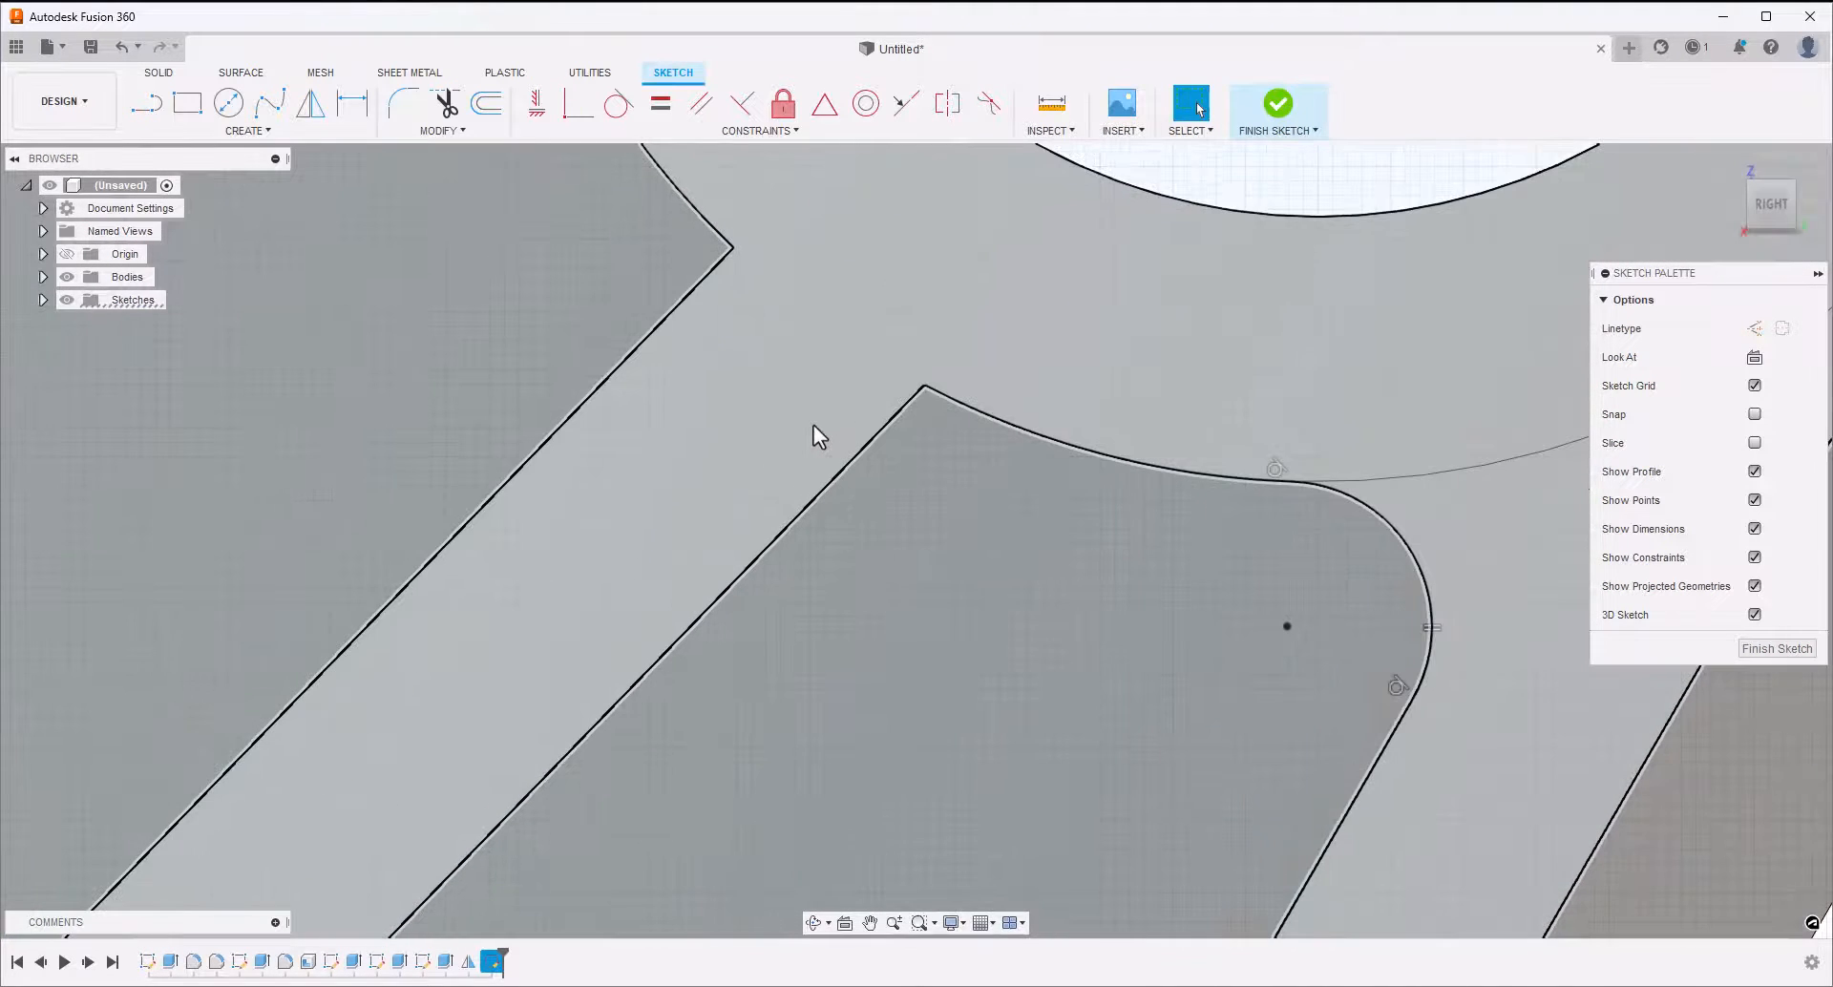
Fillet the two corners where the middle lines meet the arcs around the hole with a 1.2 mm radius
scroll(813, 426, "up", 2)
left_click(404, 100)
left_click(723, 260)
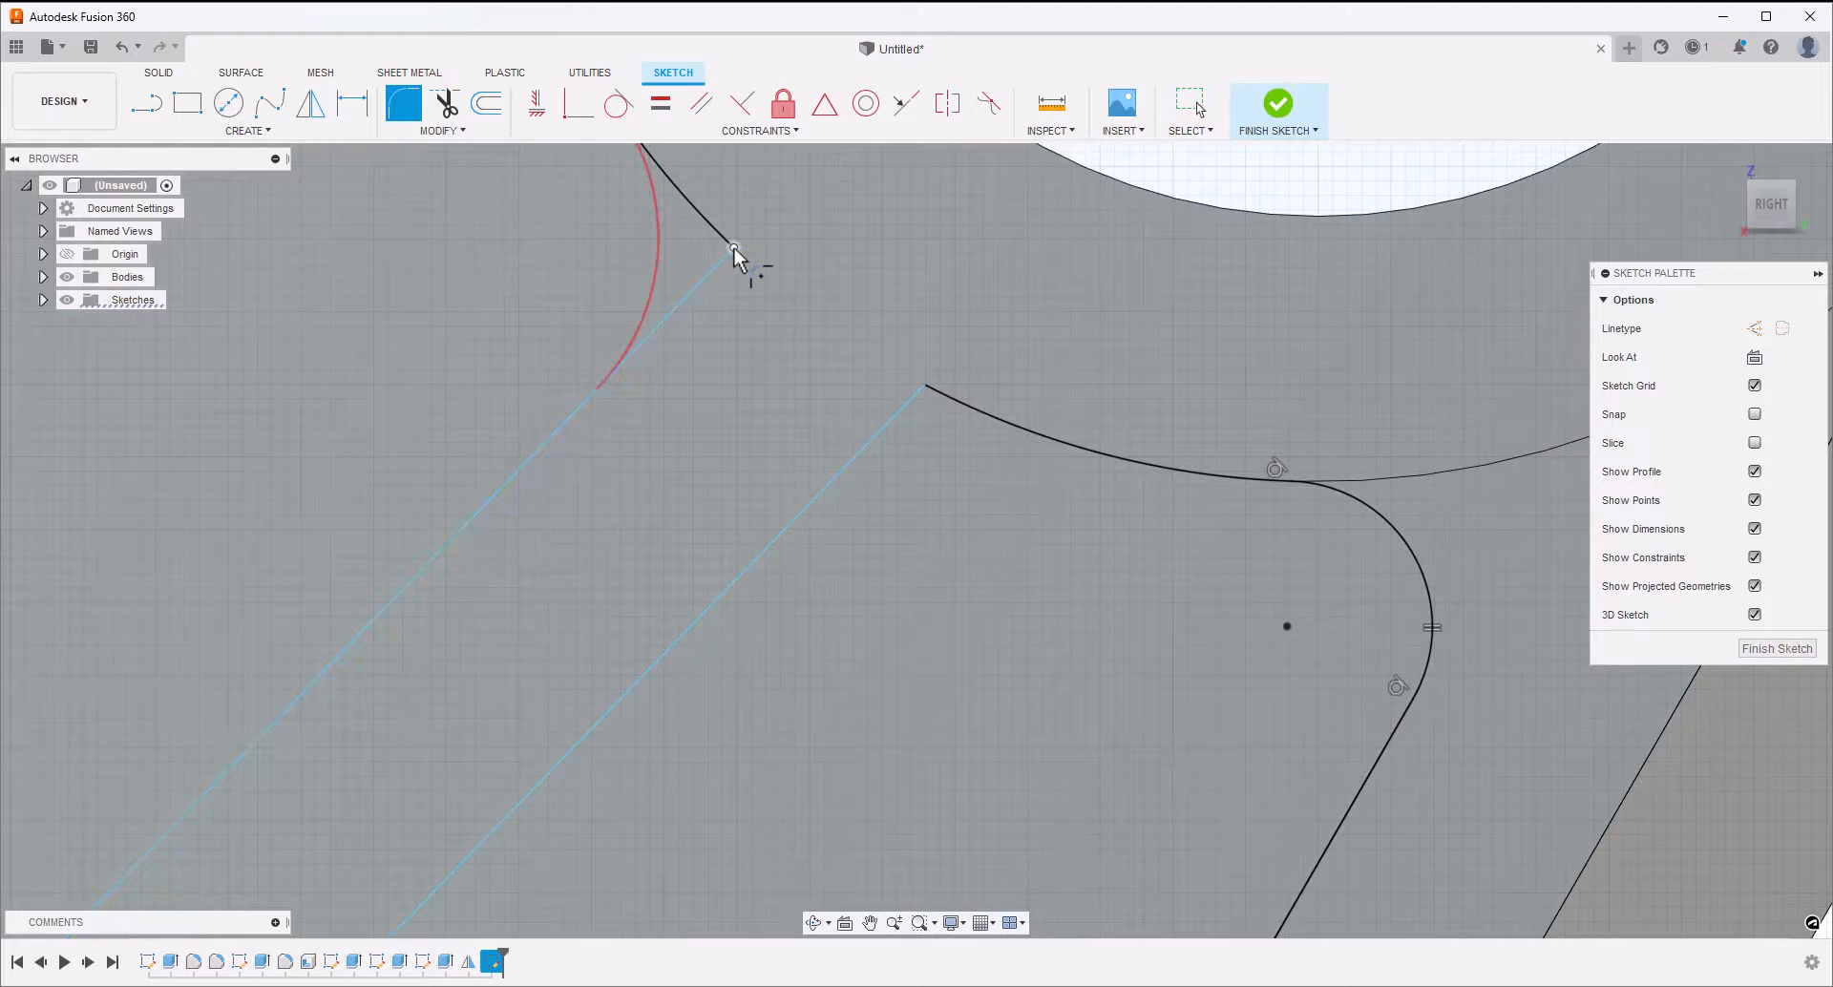
left_click(733, 252)
left_click(923, 390)
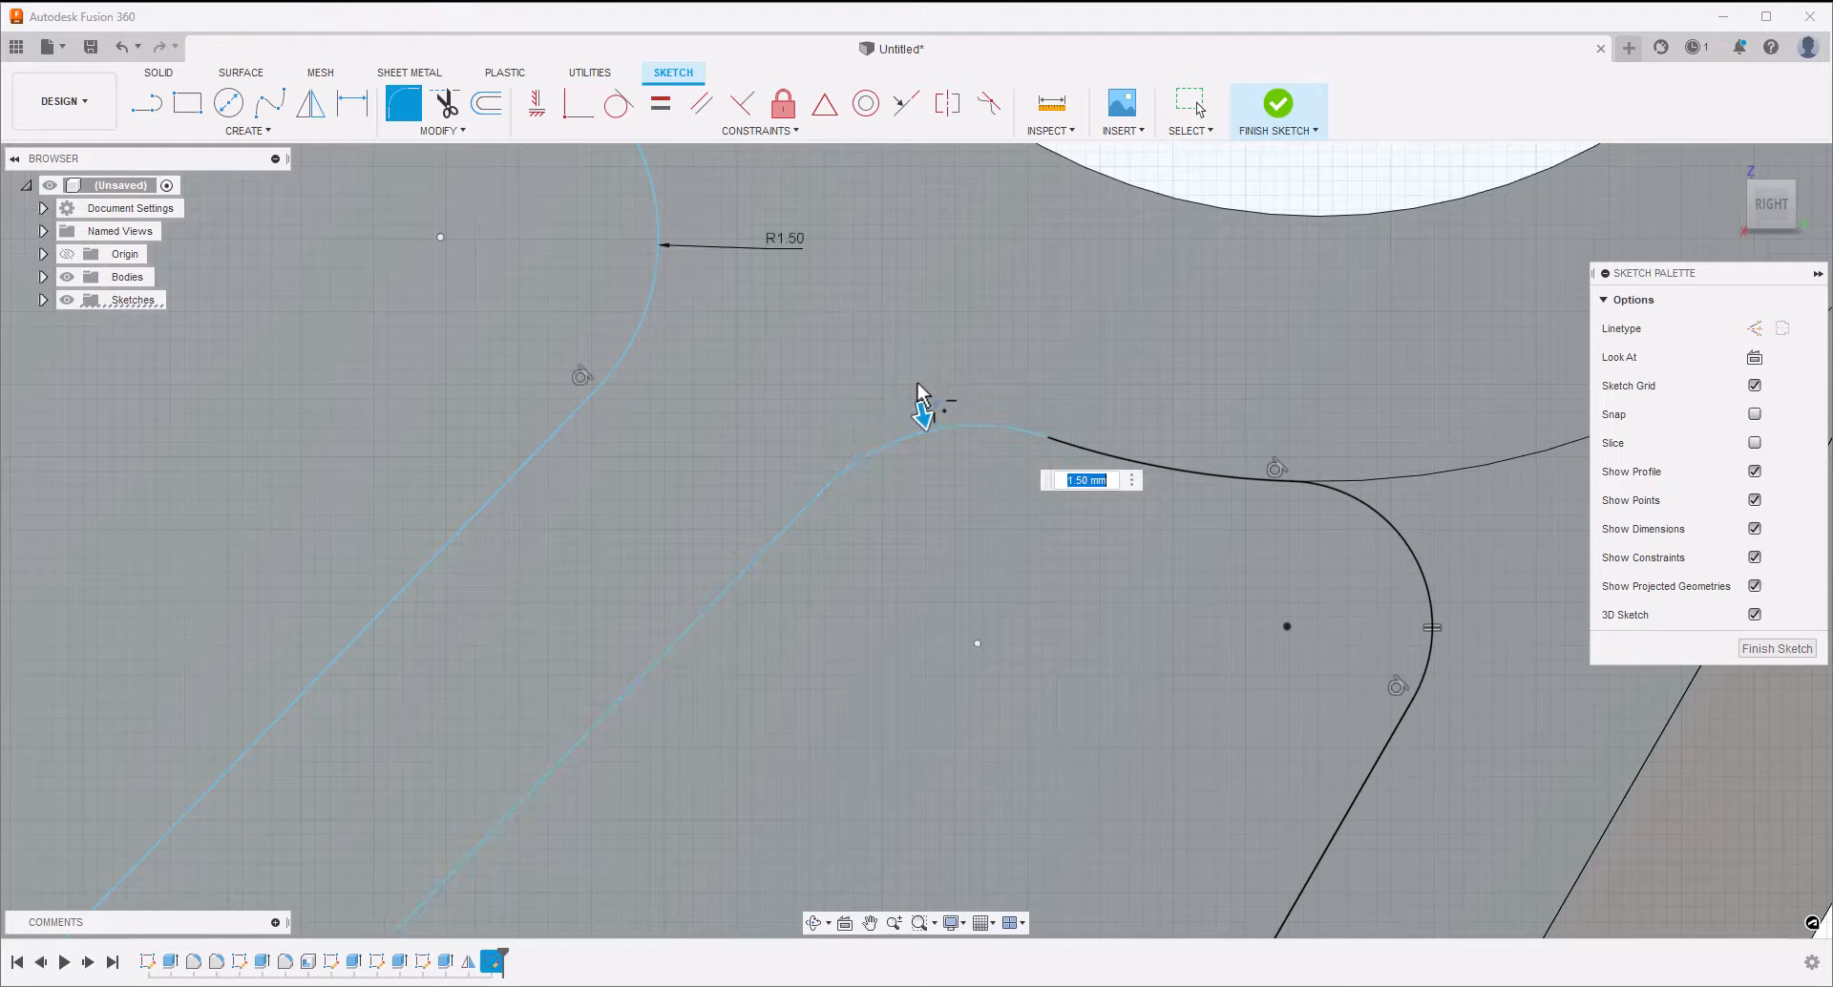
scroll(995, 516, "down", 5)
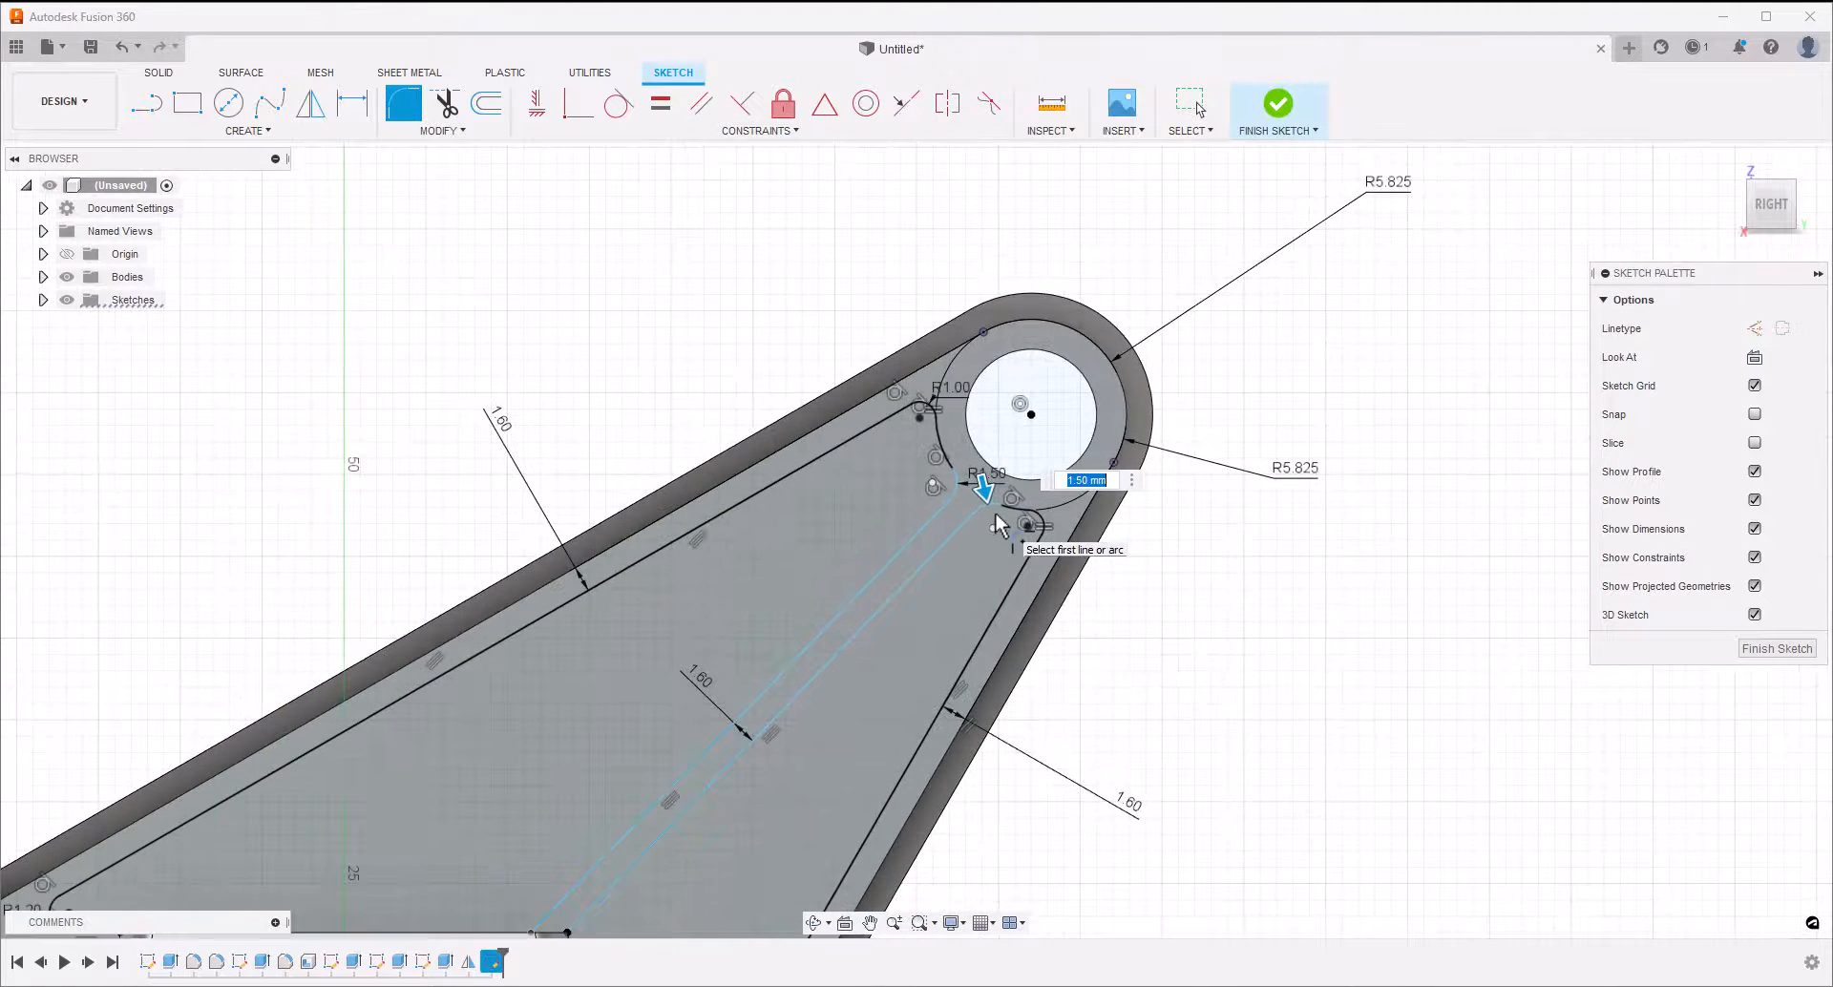
type("1.2")
key("Return")
Dimension the angle between the smaller recess's middle line and its horizontal base line as 45 degrees
scroll(1182, 615, "down", 4)
middle_click_drag(1125, 811, 1006, 736)
left_click(850, 579)
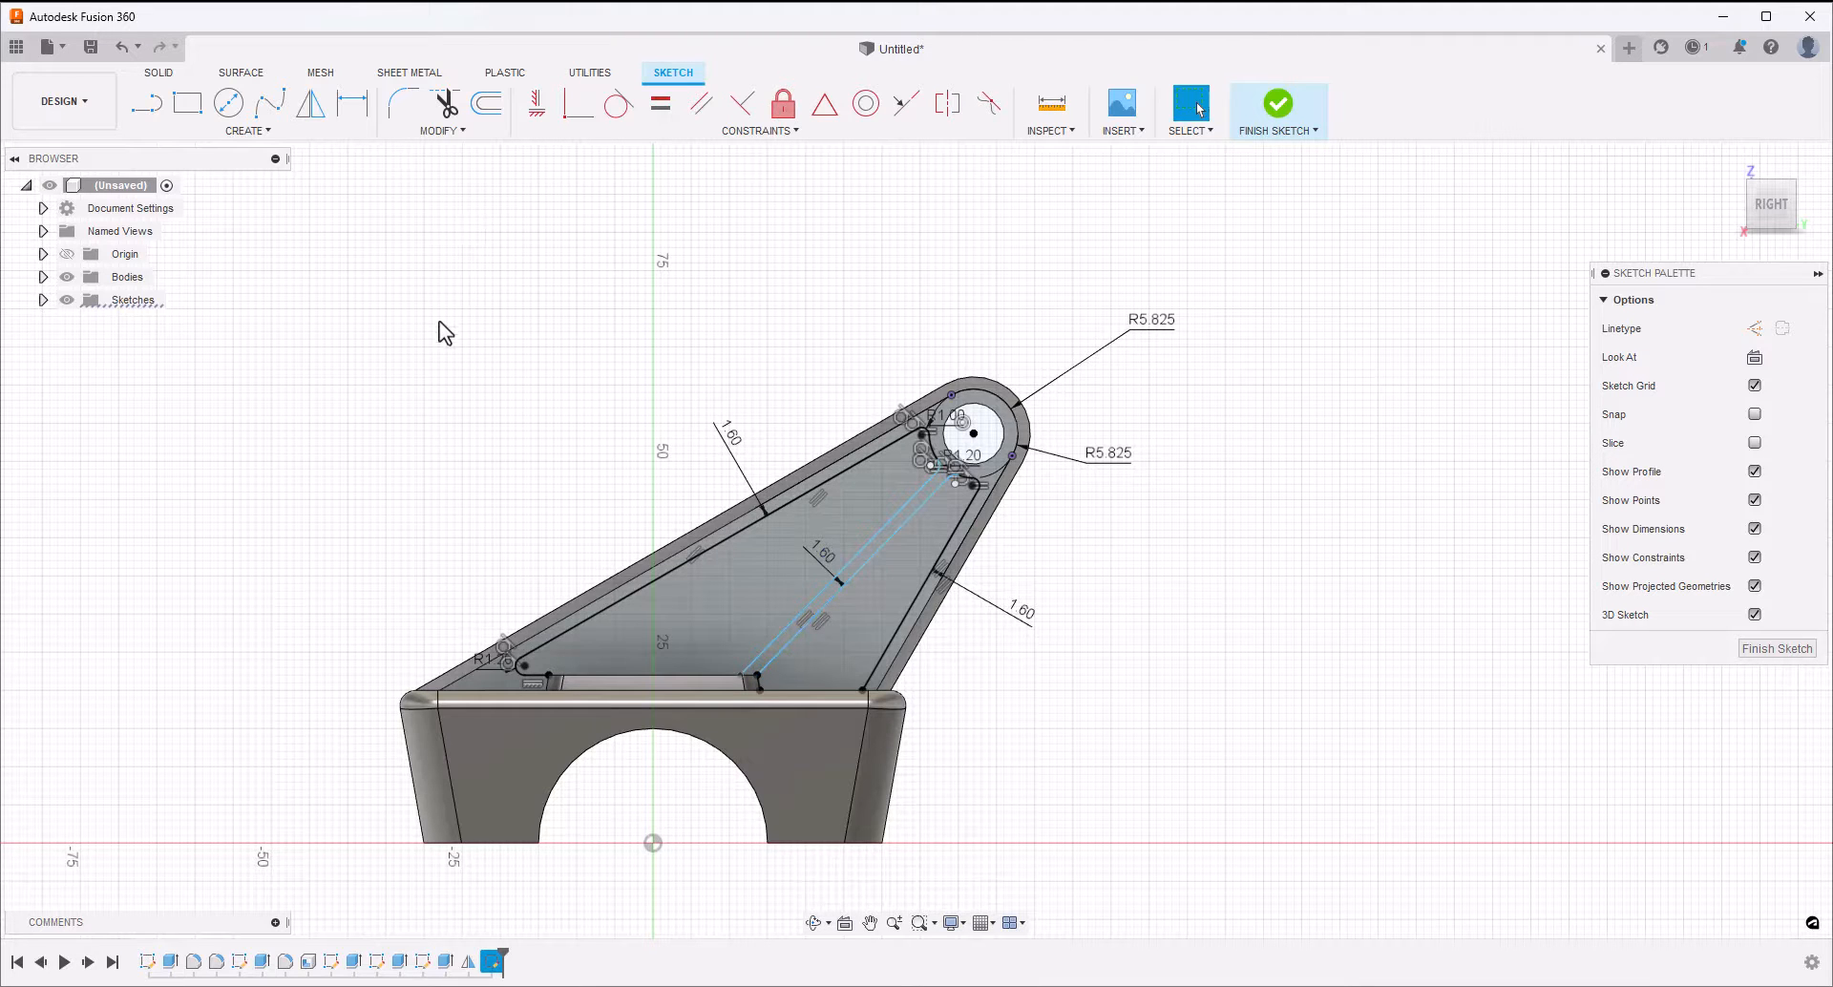
key("d")
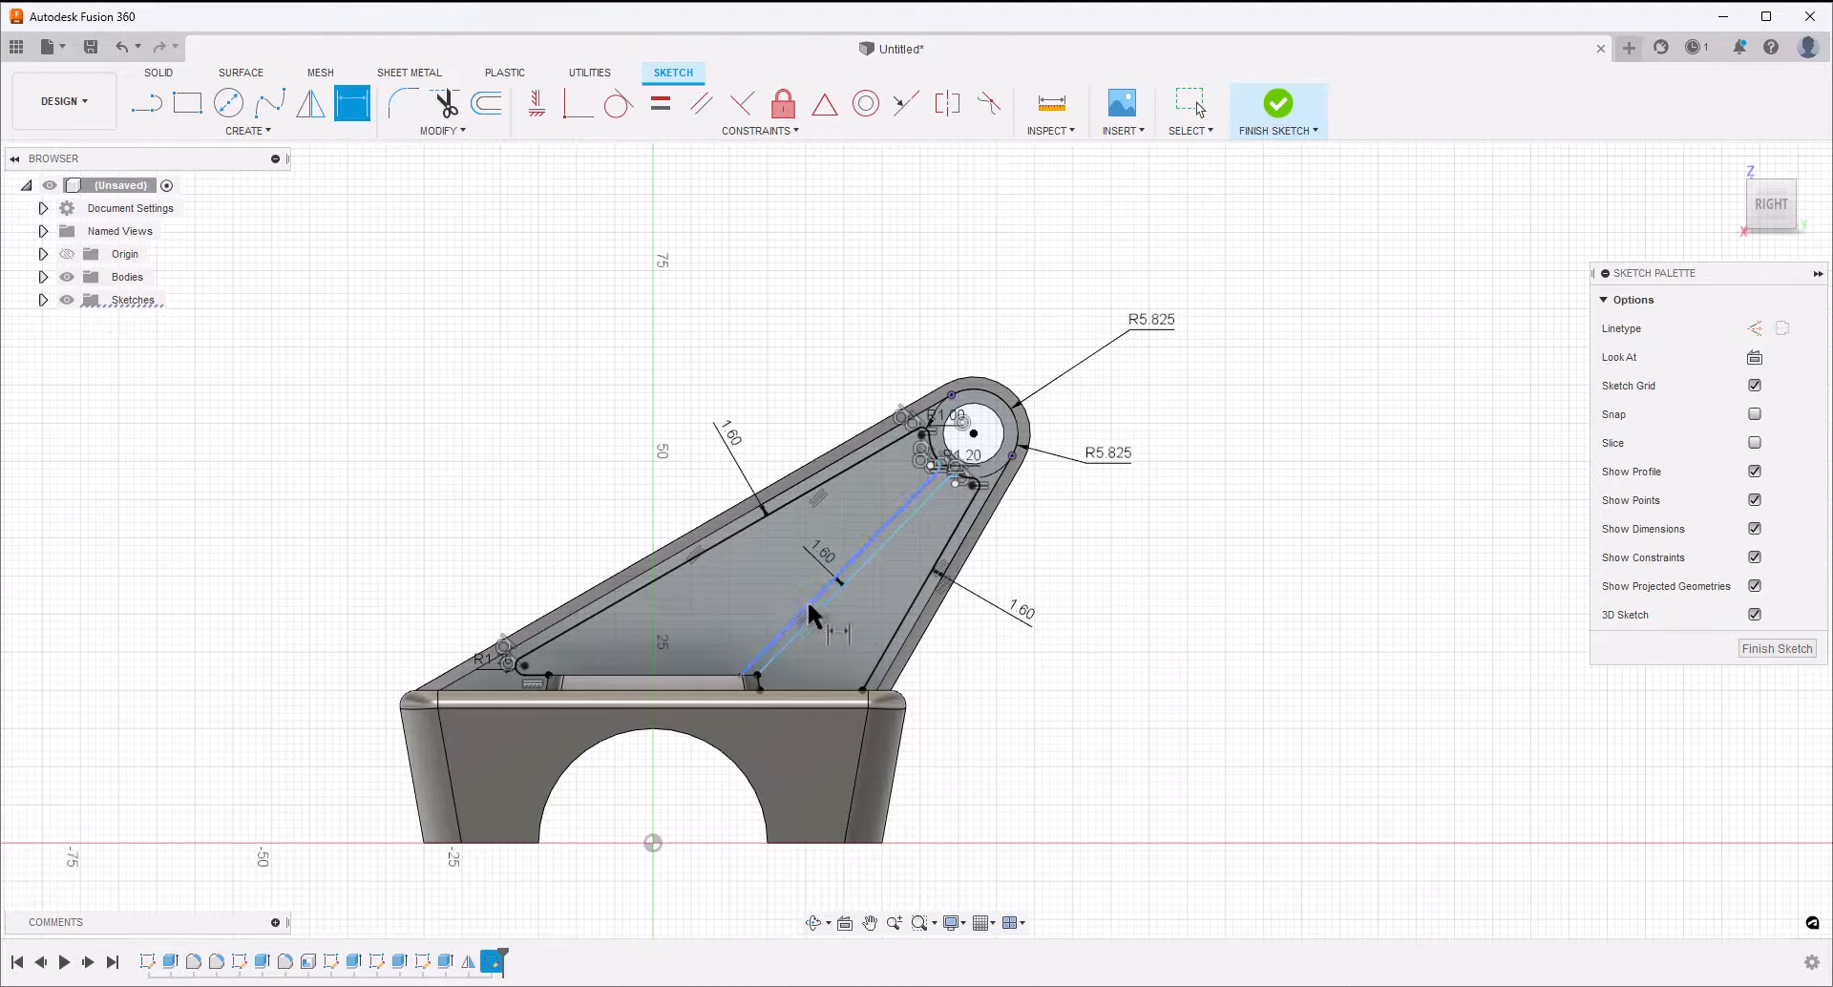
left_click(847, 602)
left_click(830, 690)
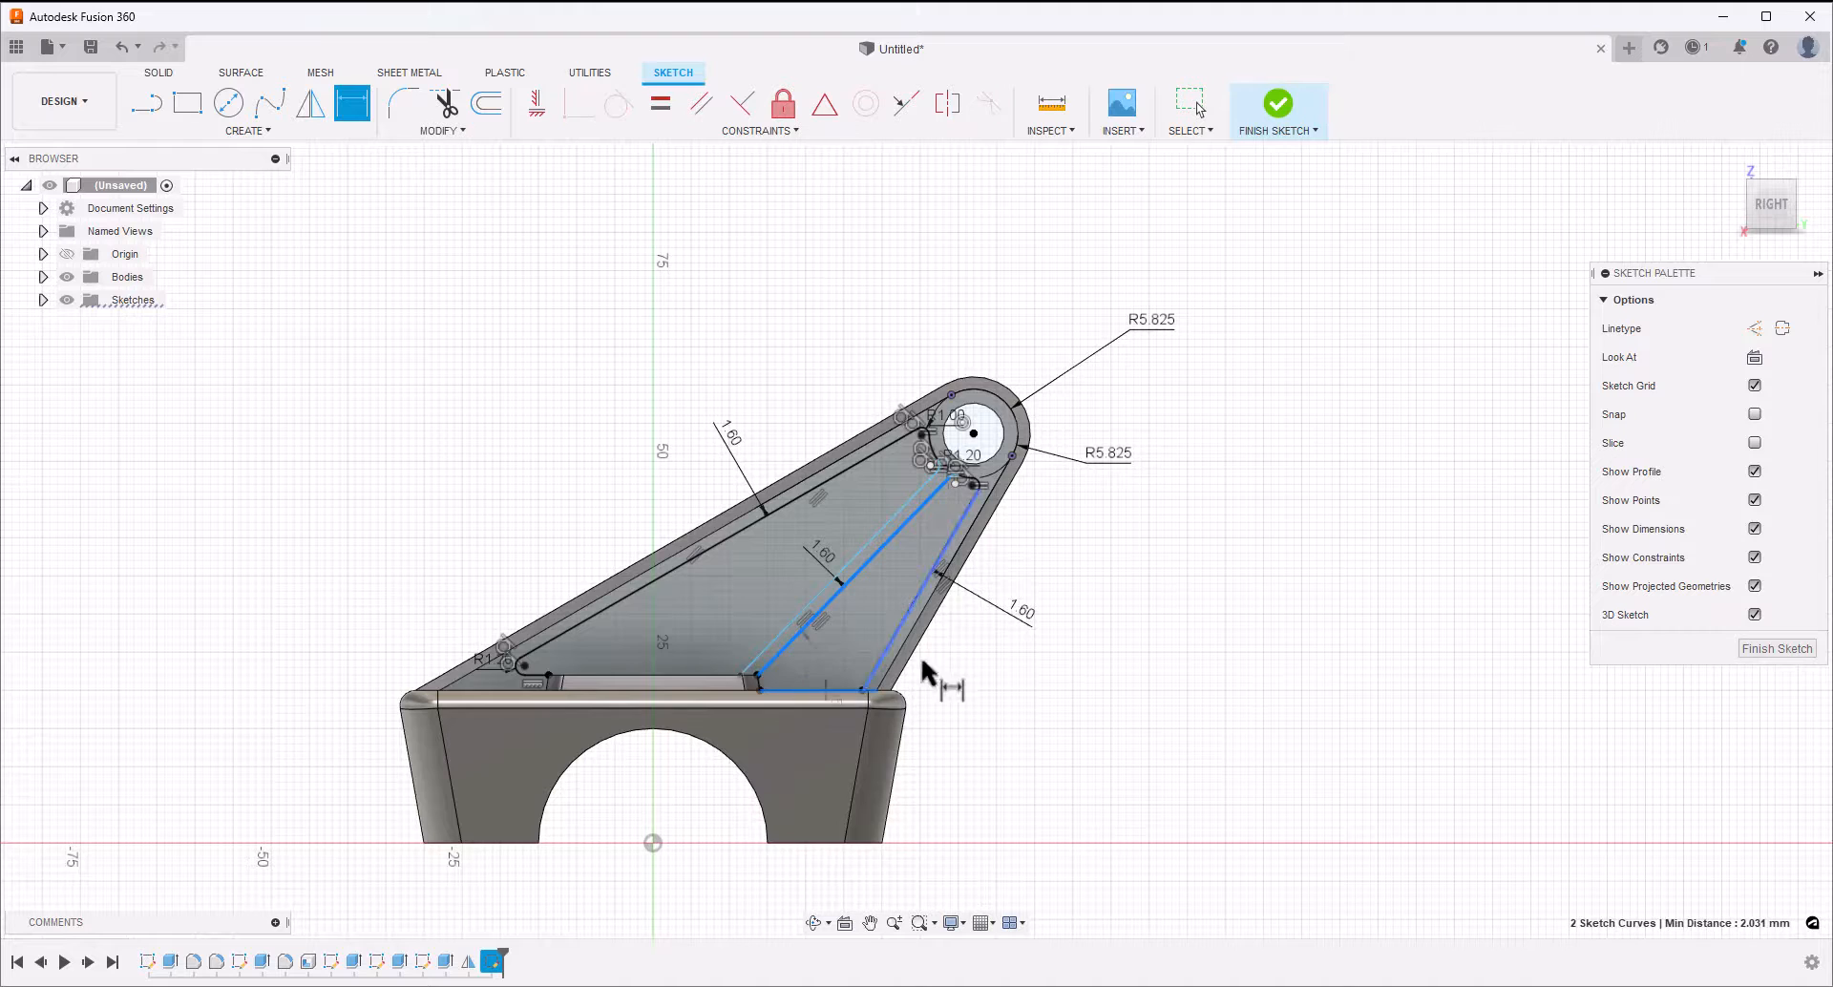
left_click(972, 666)
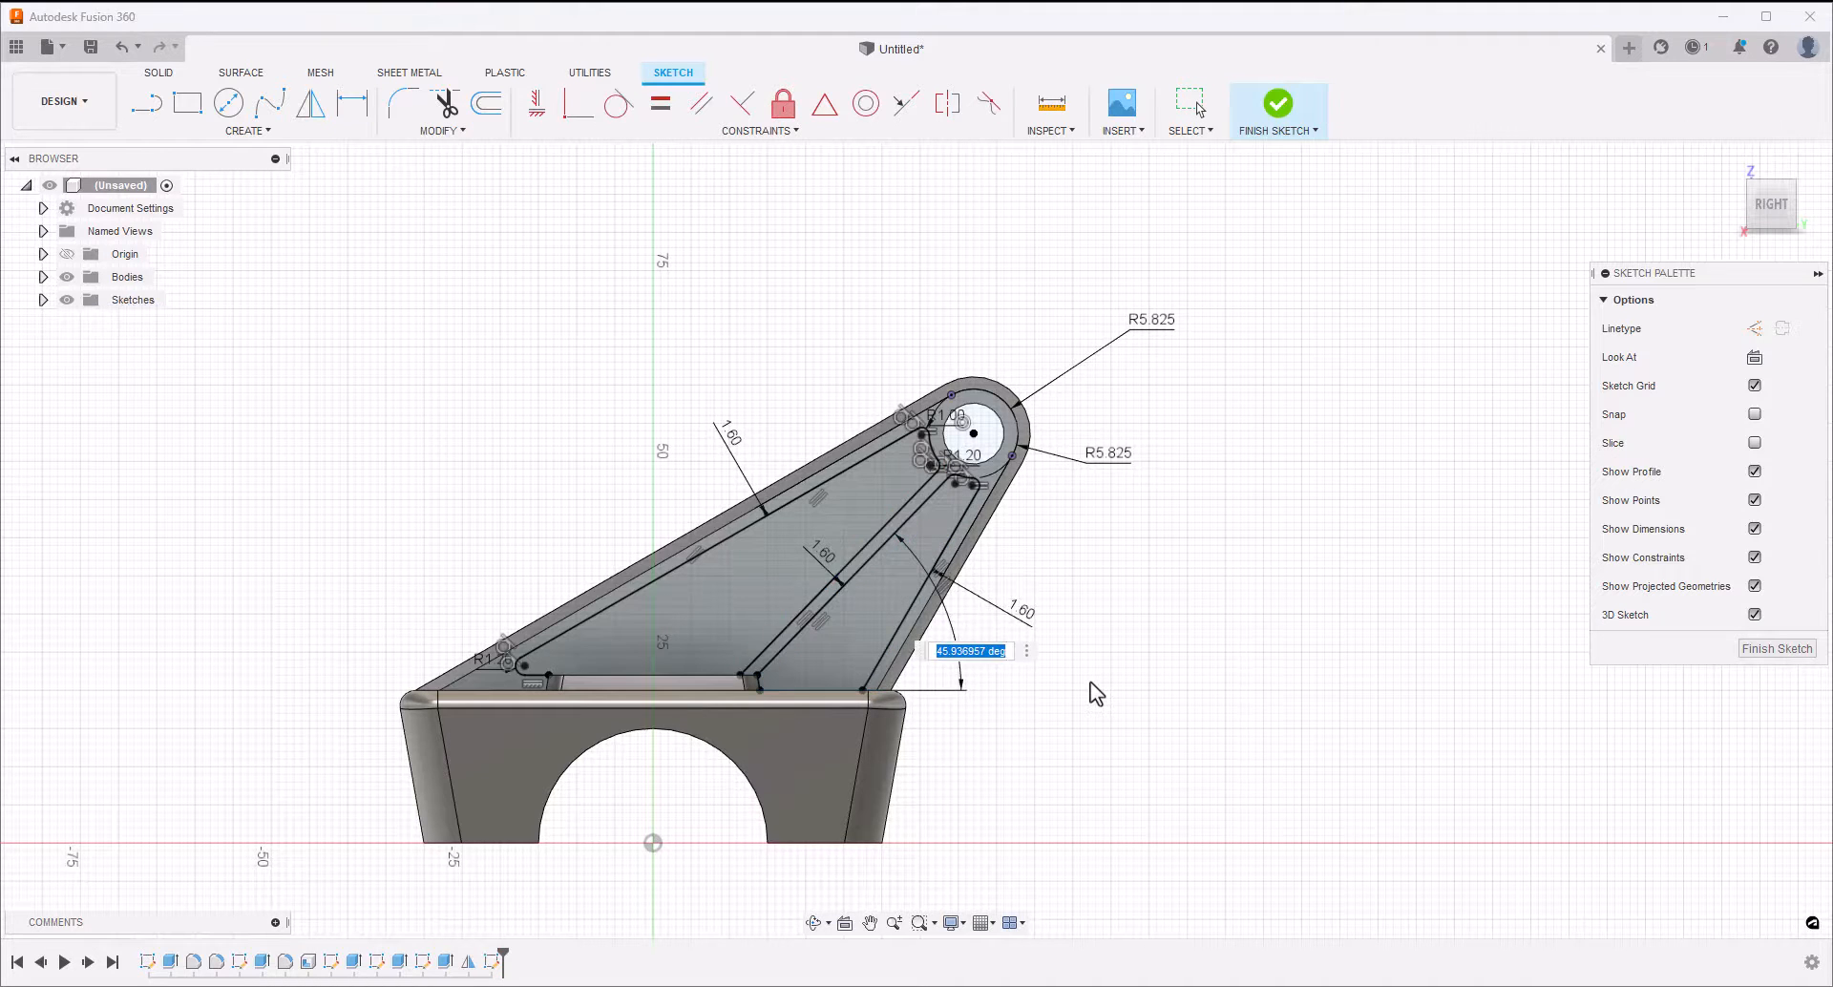
type("45")
key("Return")
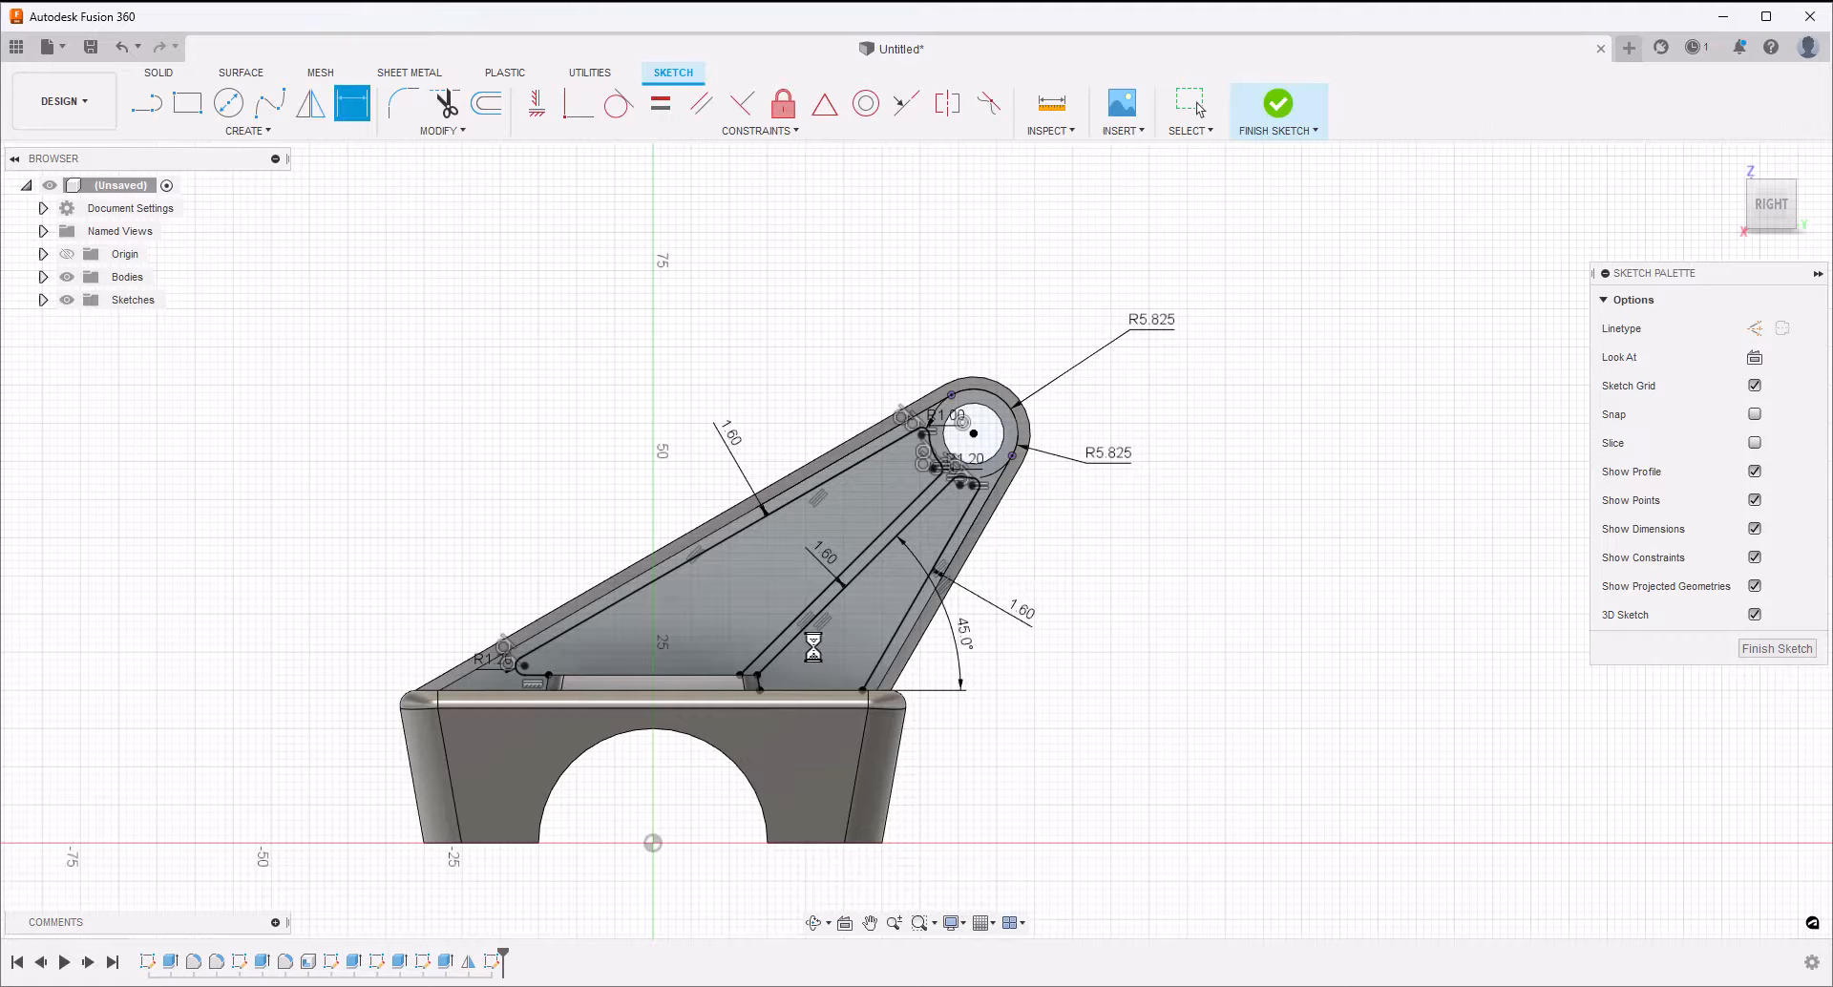
Finish the recess sketch and extrude both recess profiles as a cut to -8 mm into the arm's side
key("Escape")
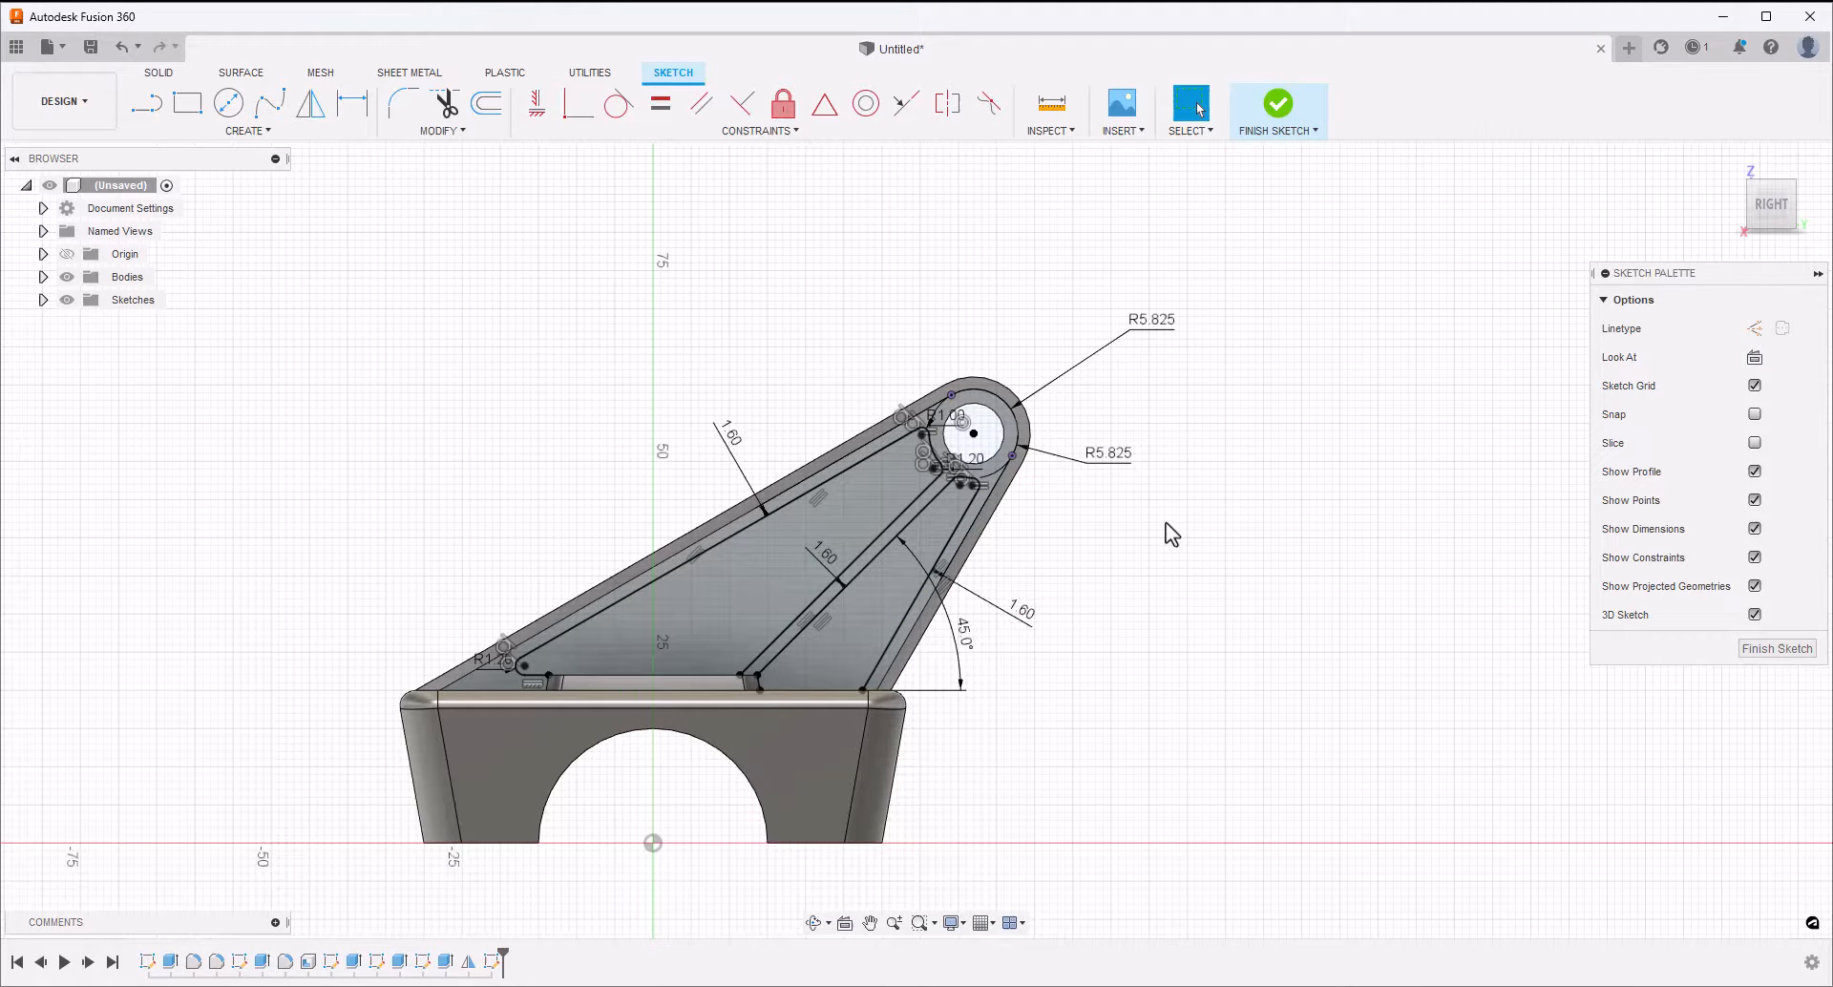
left_click(1271, 114)
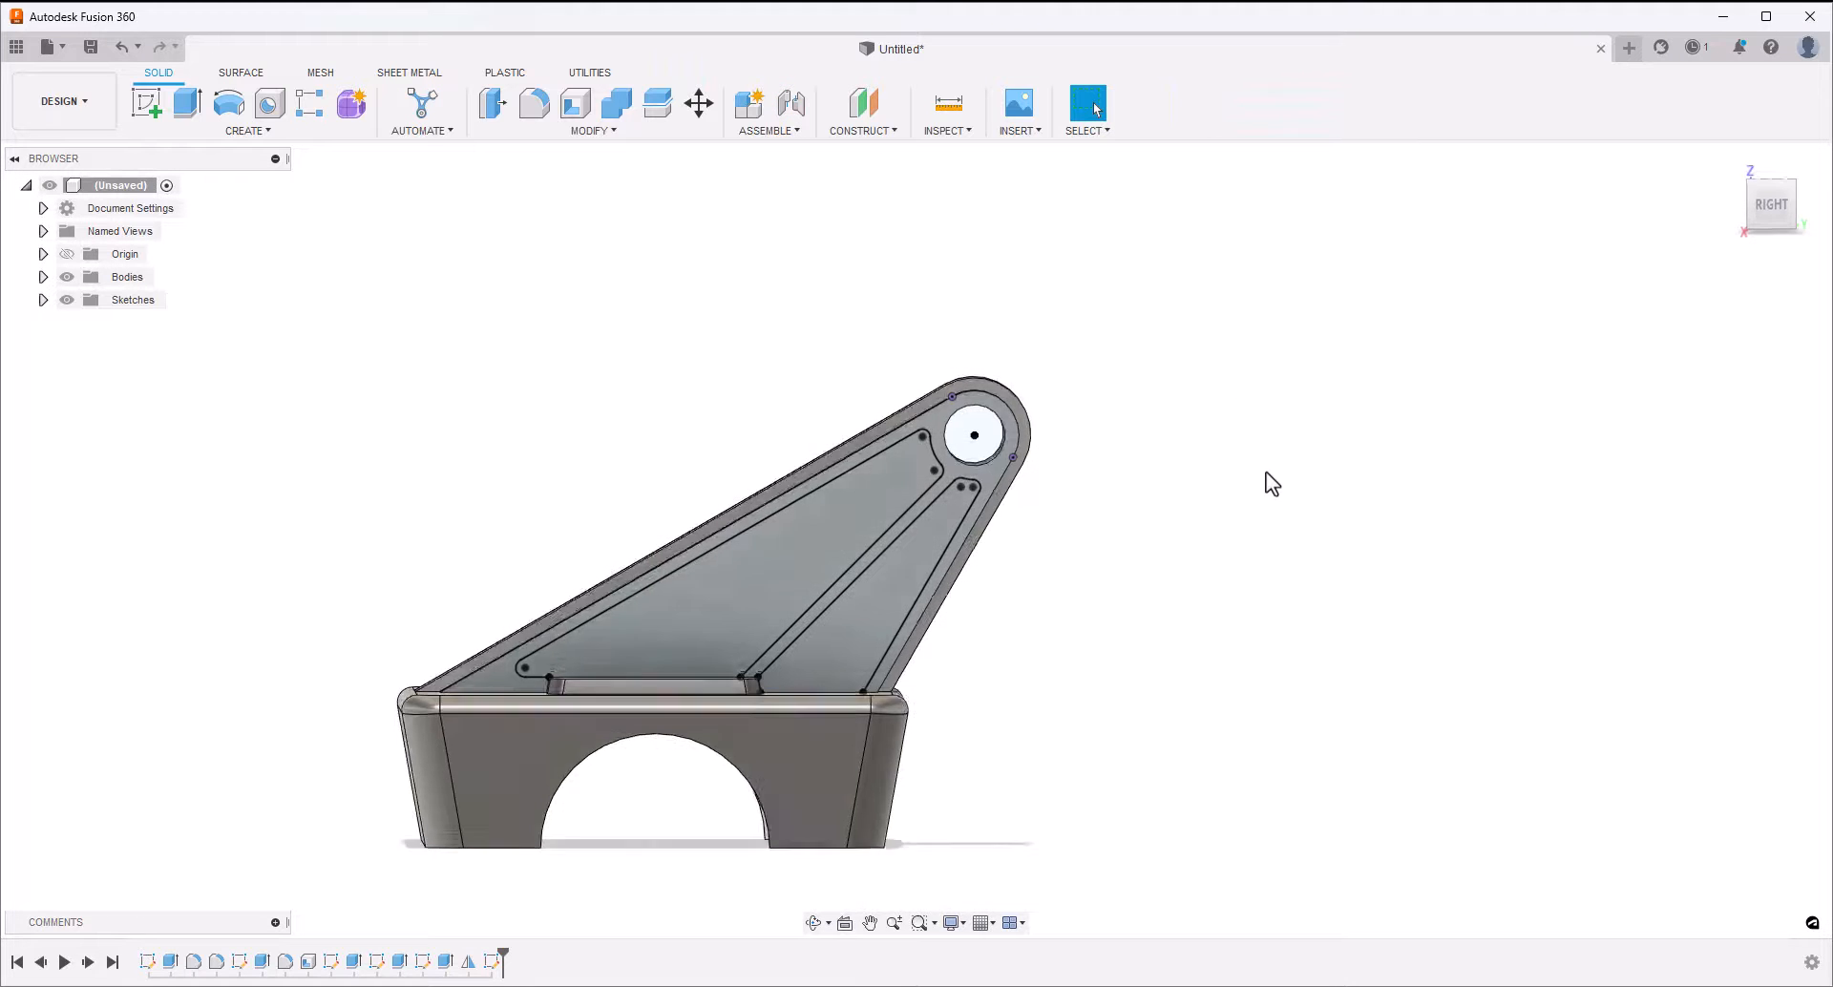
middle_click_drag(1266, 471, 1140, 605, "shift")
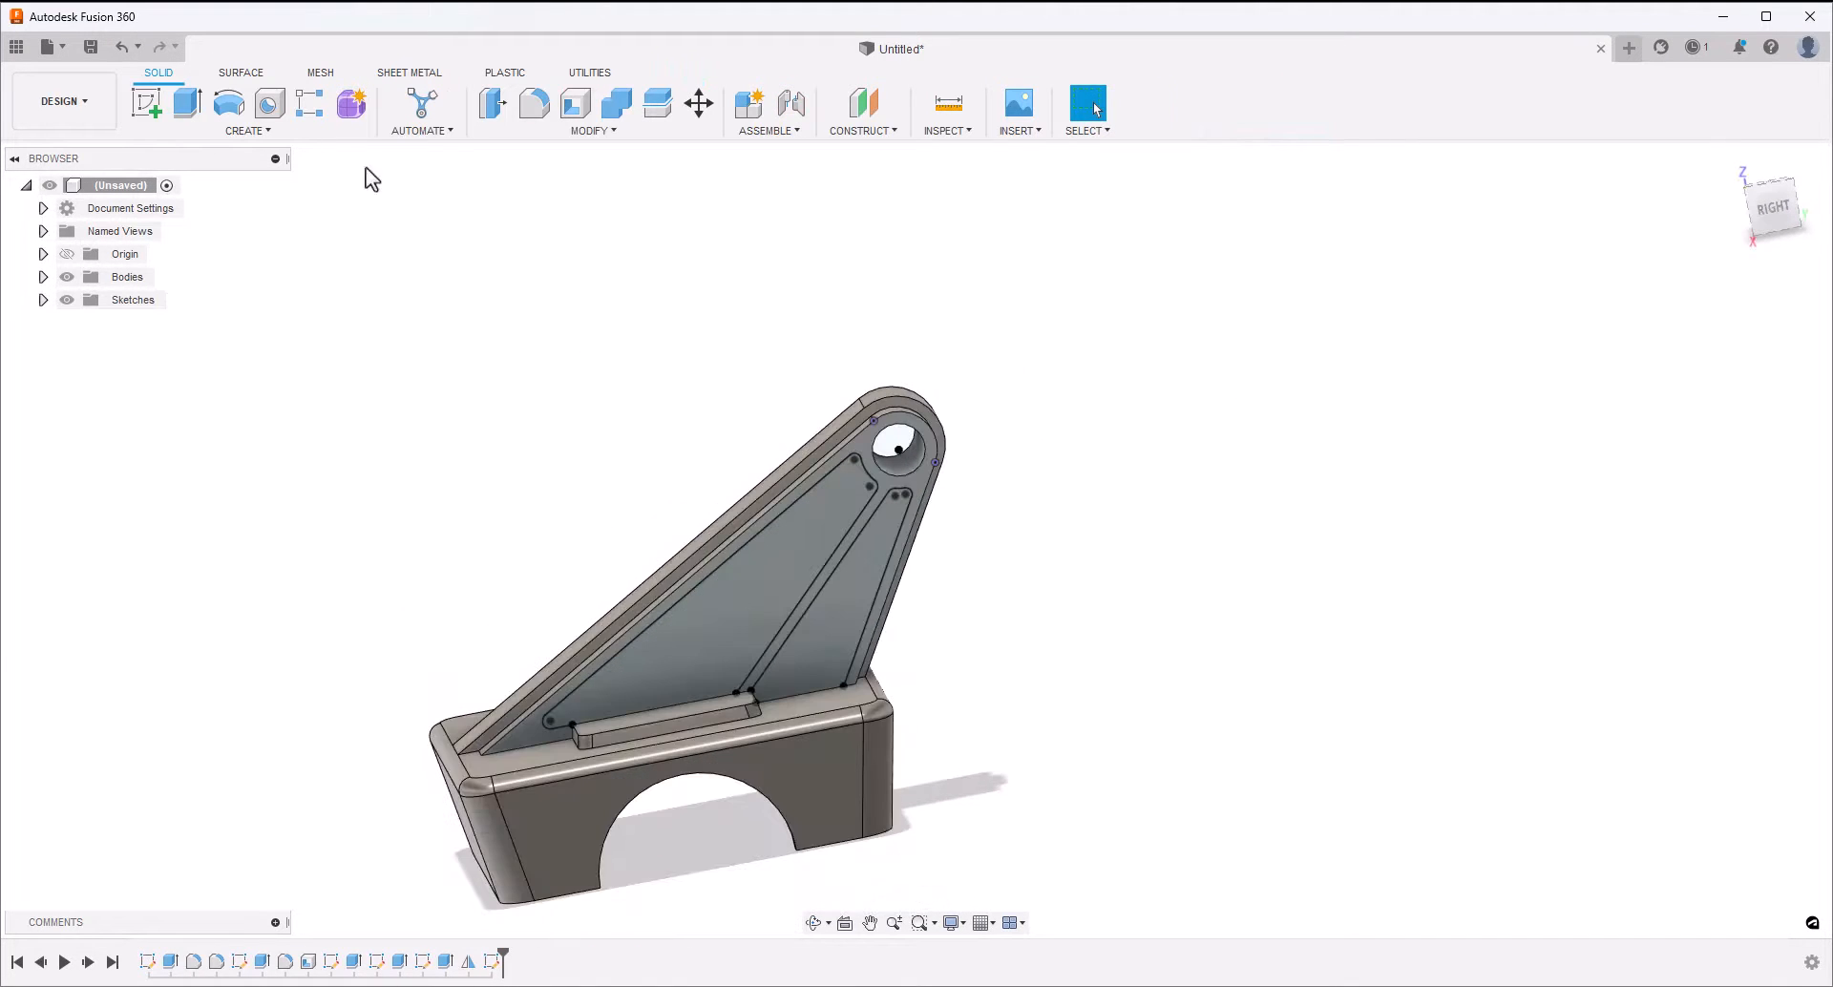
left_click(187, 102)
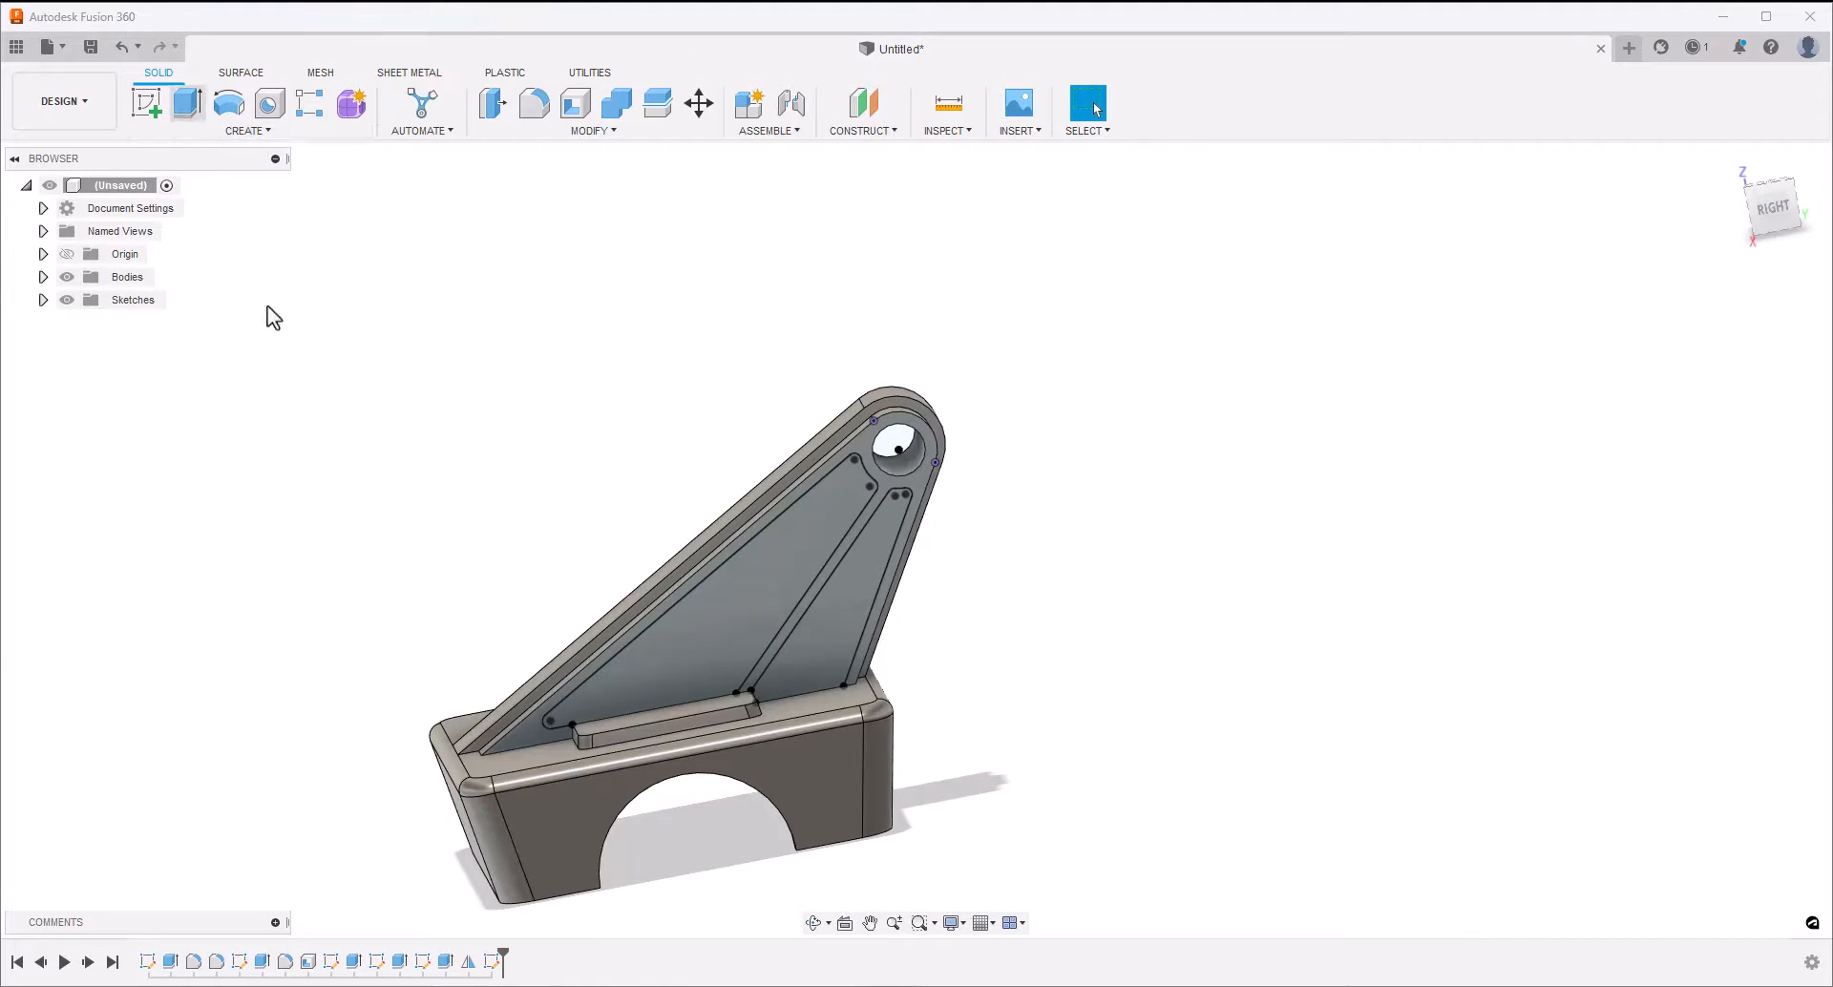
left_click(721, 627)
left_click(863, 595)
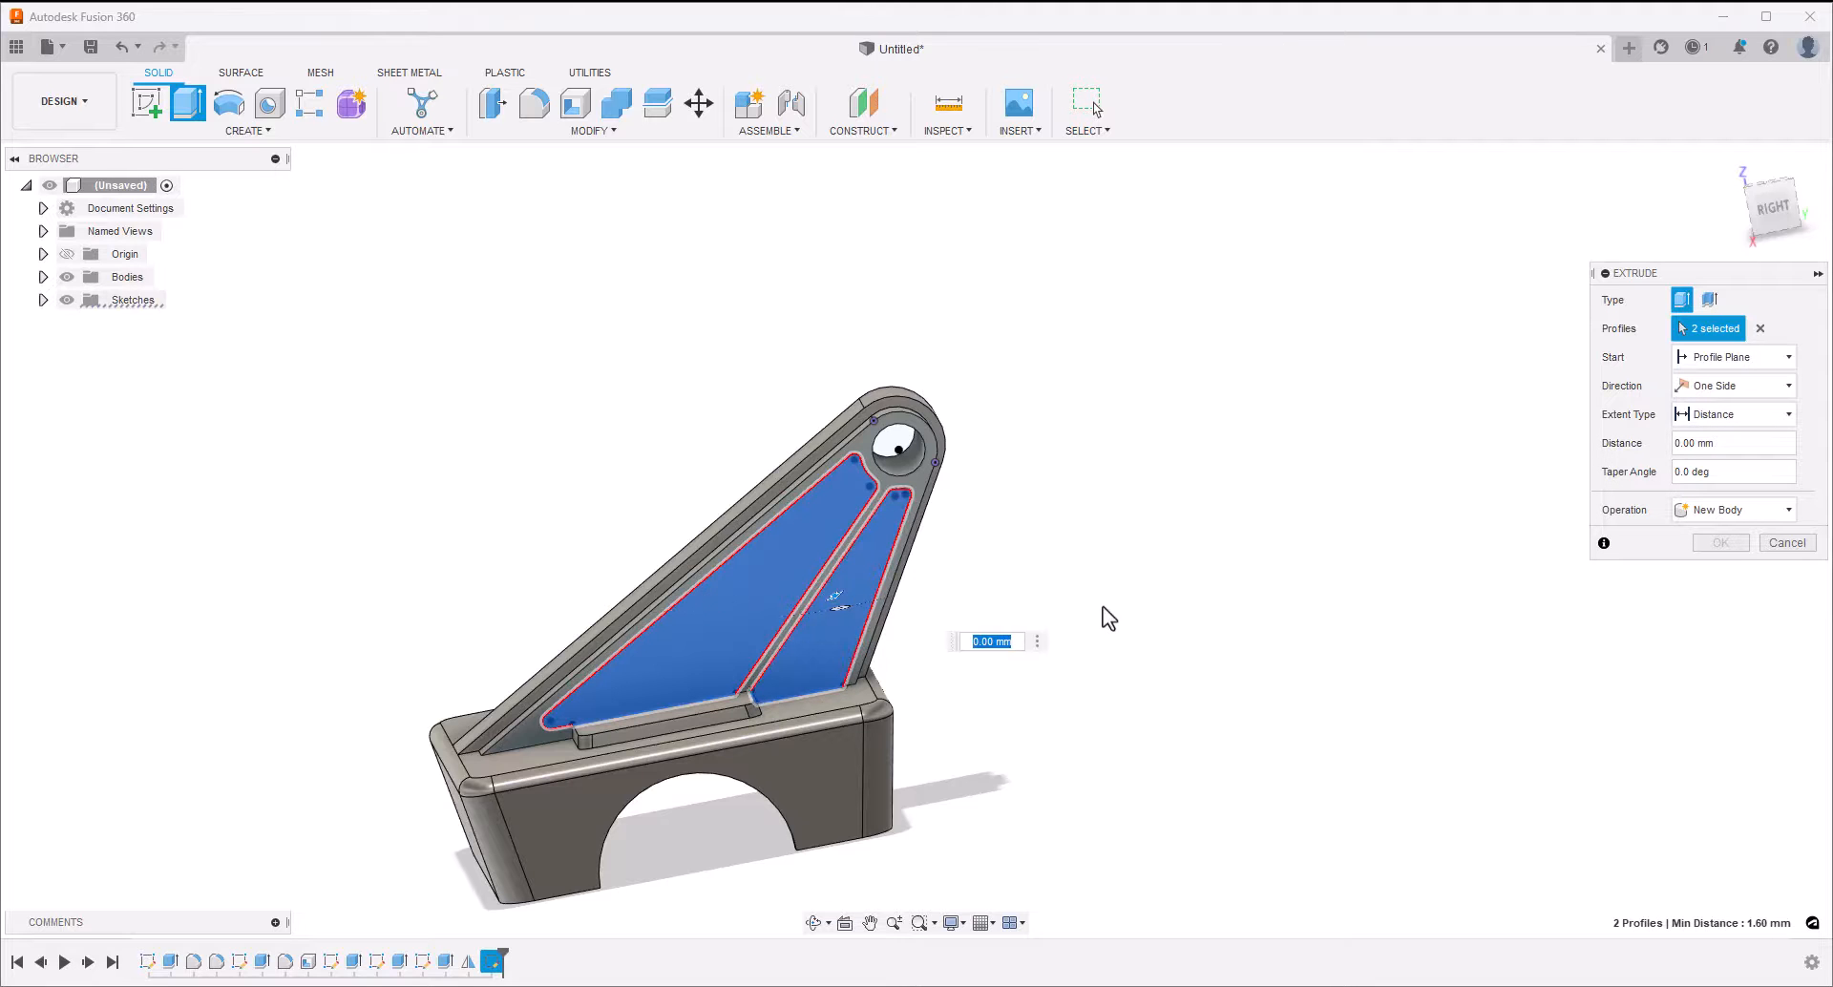
middle_click_drag(1103, 606, 849, 632, "shift")
scroll(849, 632, "up", 3)
left_click_drag(794, 627, 672, 608)
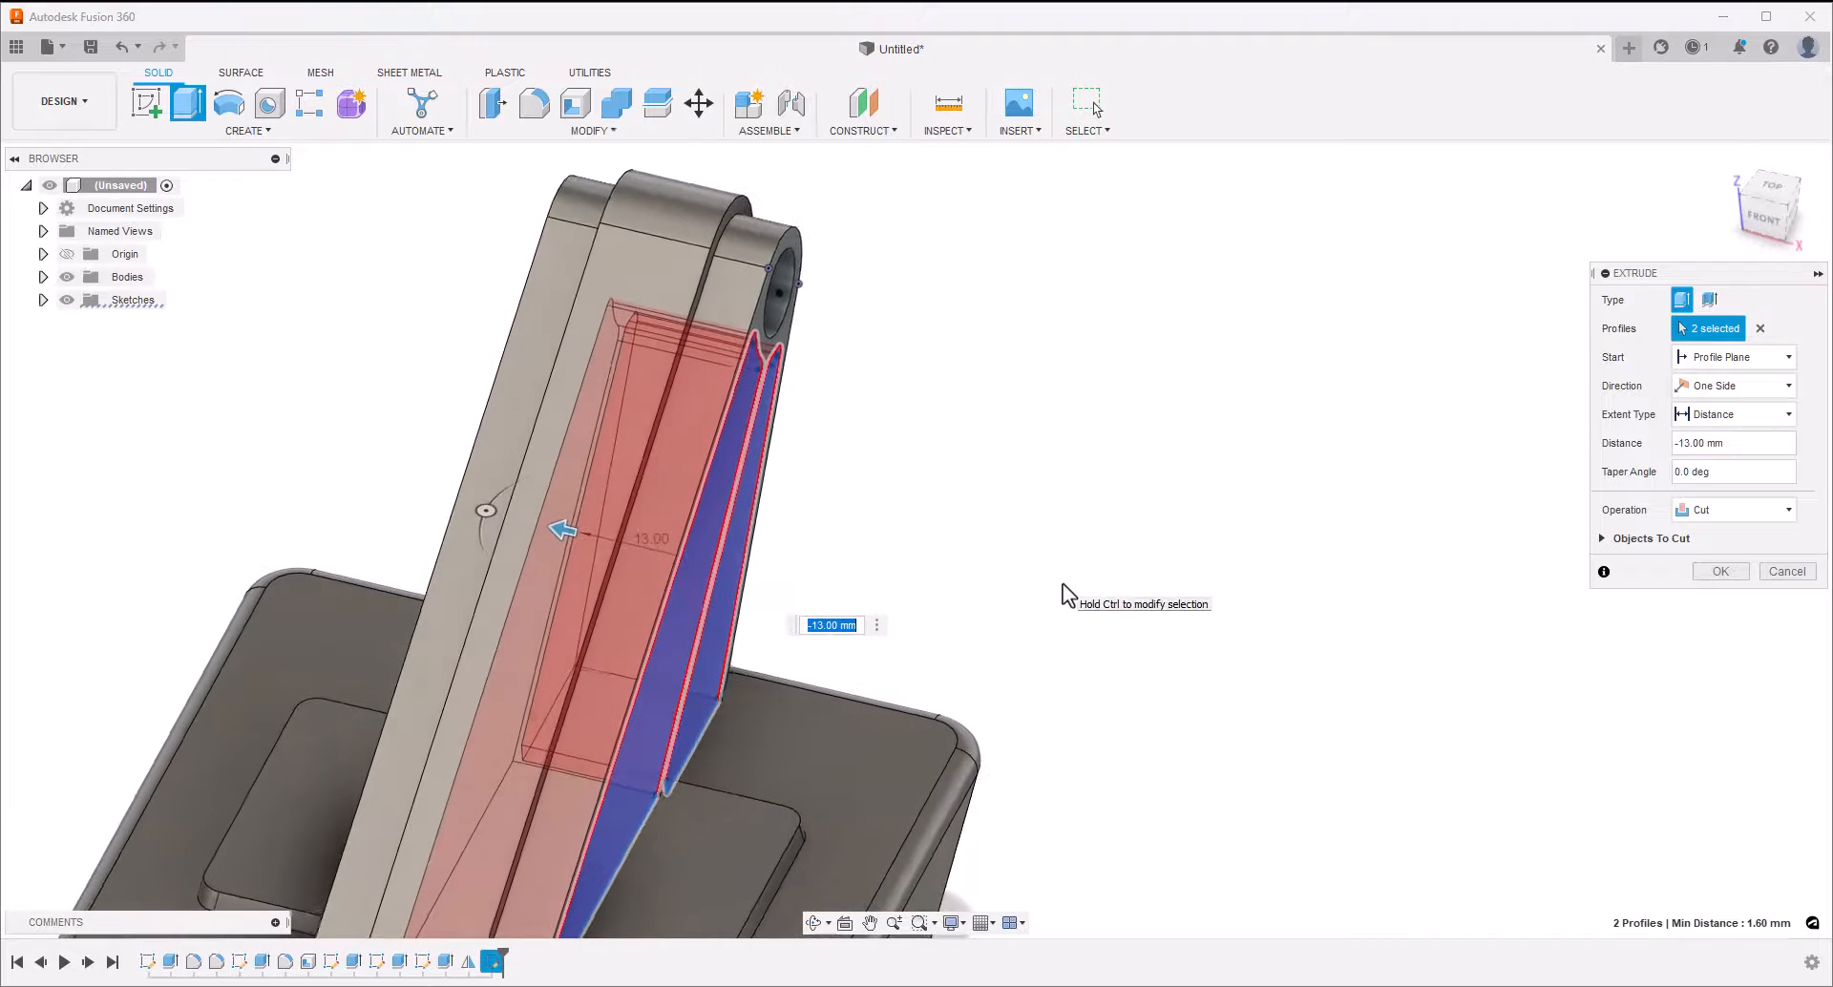
left_click(1719, 443)
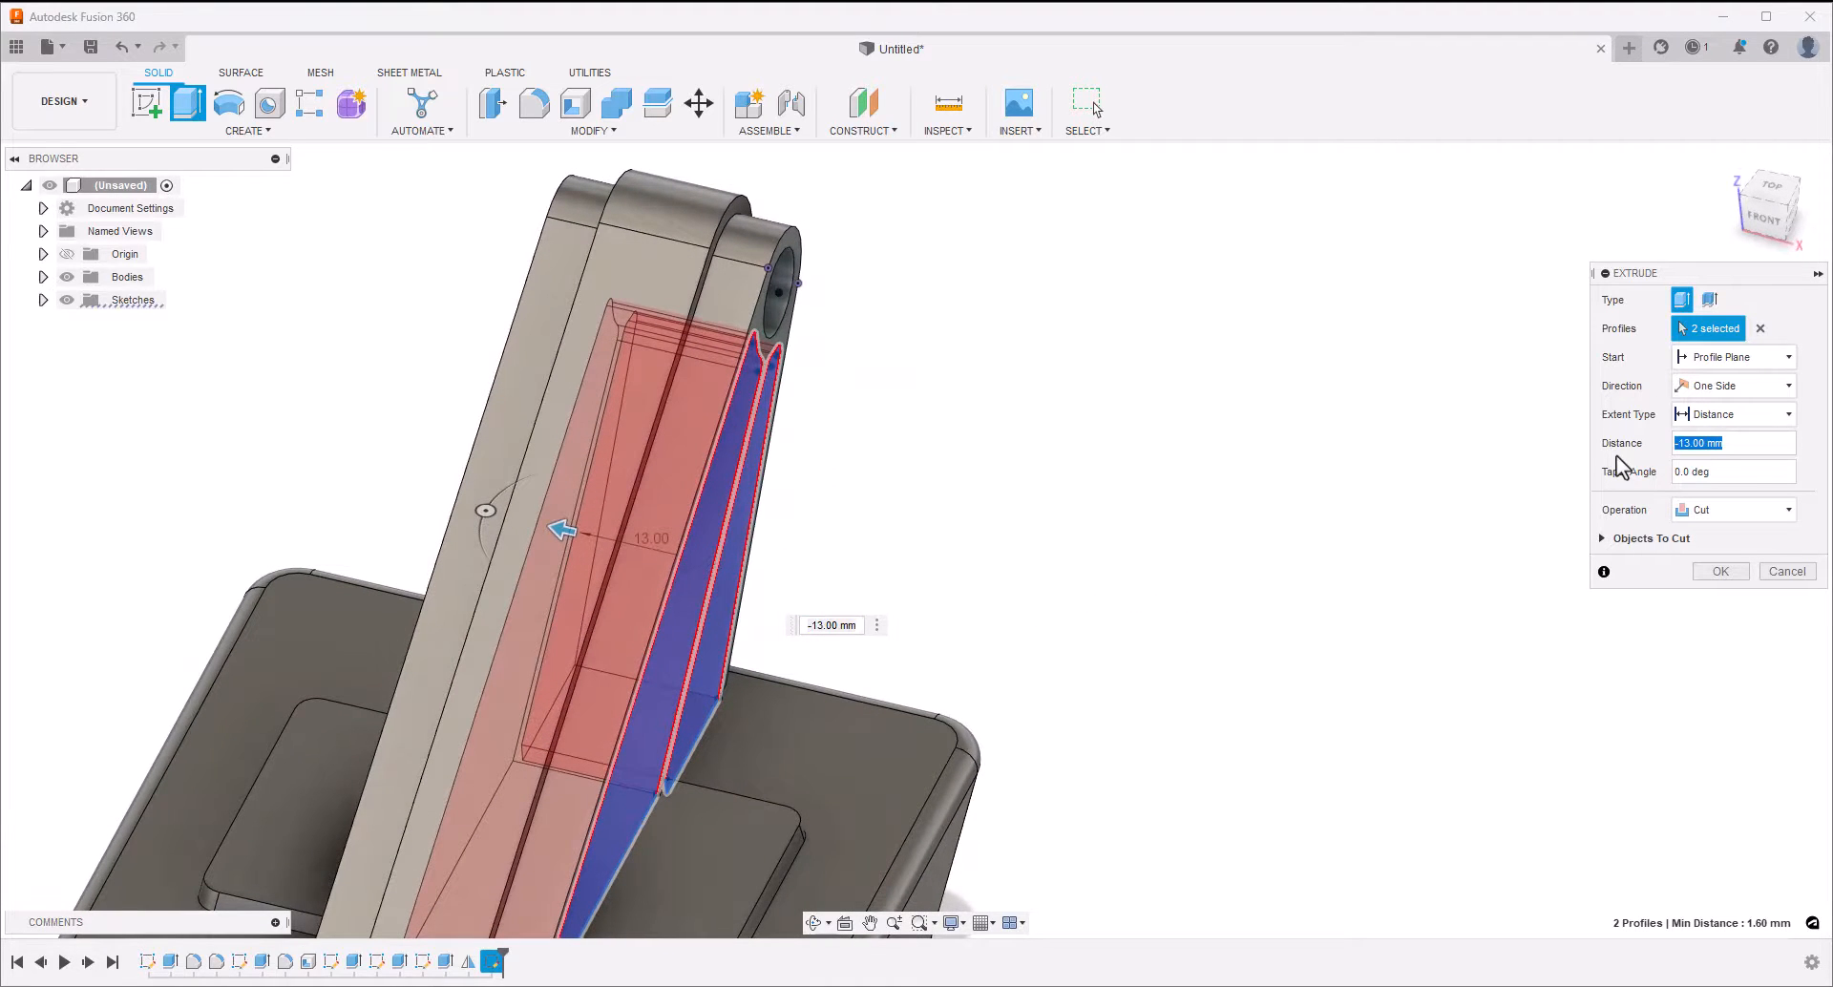
type("-8")
key("Tab")
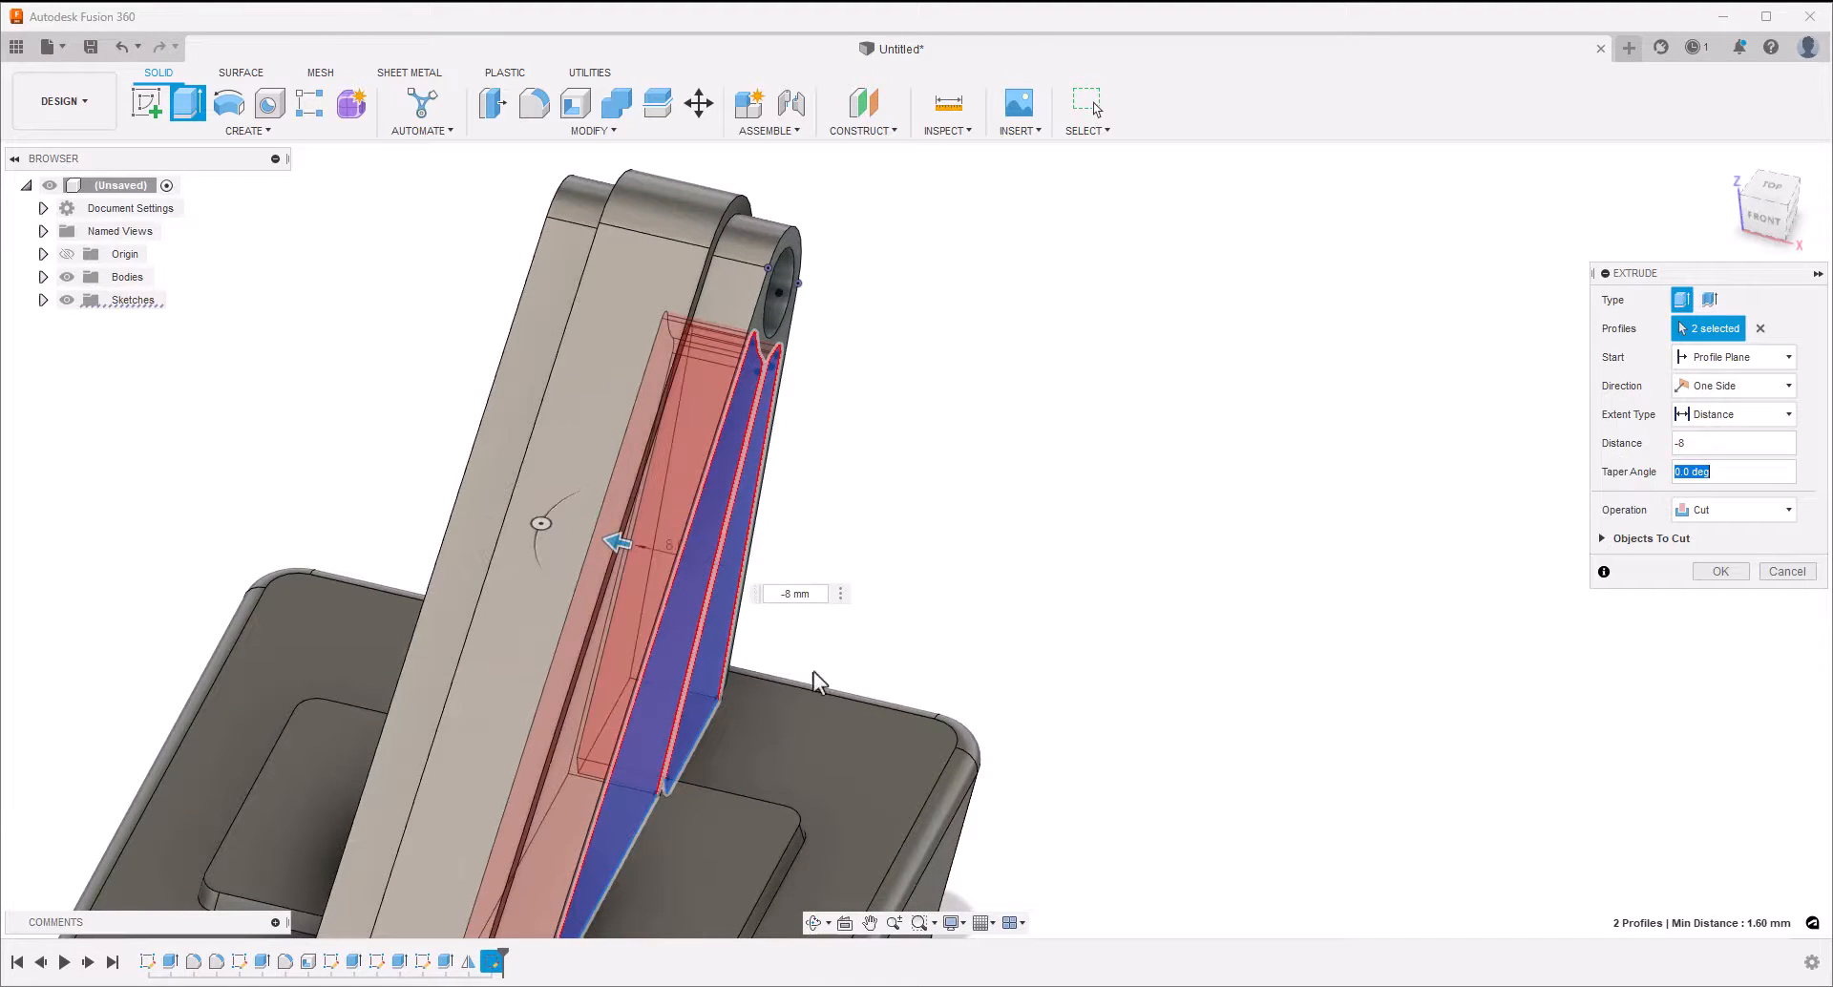
left_click(1716, 571)
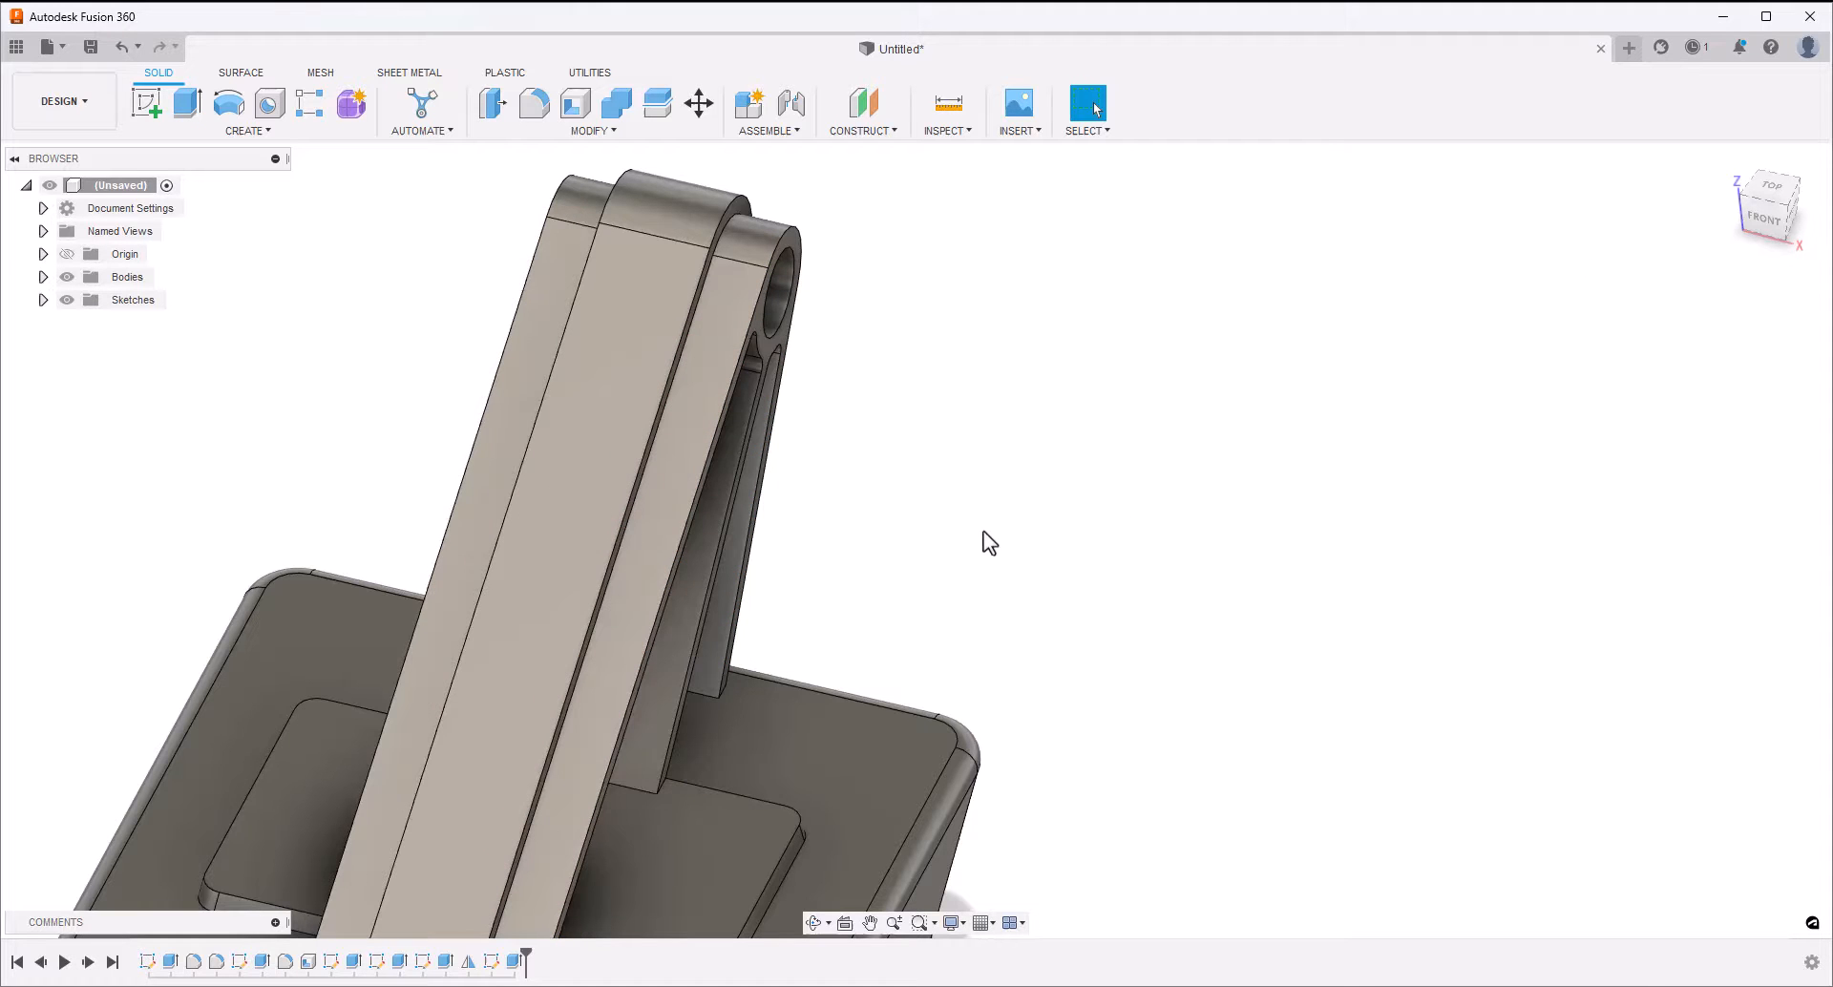
Mirror the side recess cut feature across the central vertical plane running along the arm
middle_click_drag(984, 530, 844, 632, "shift")
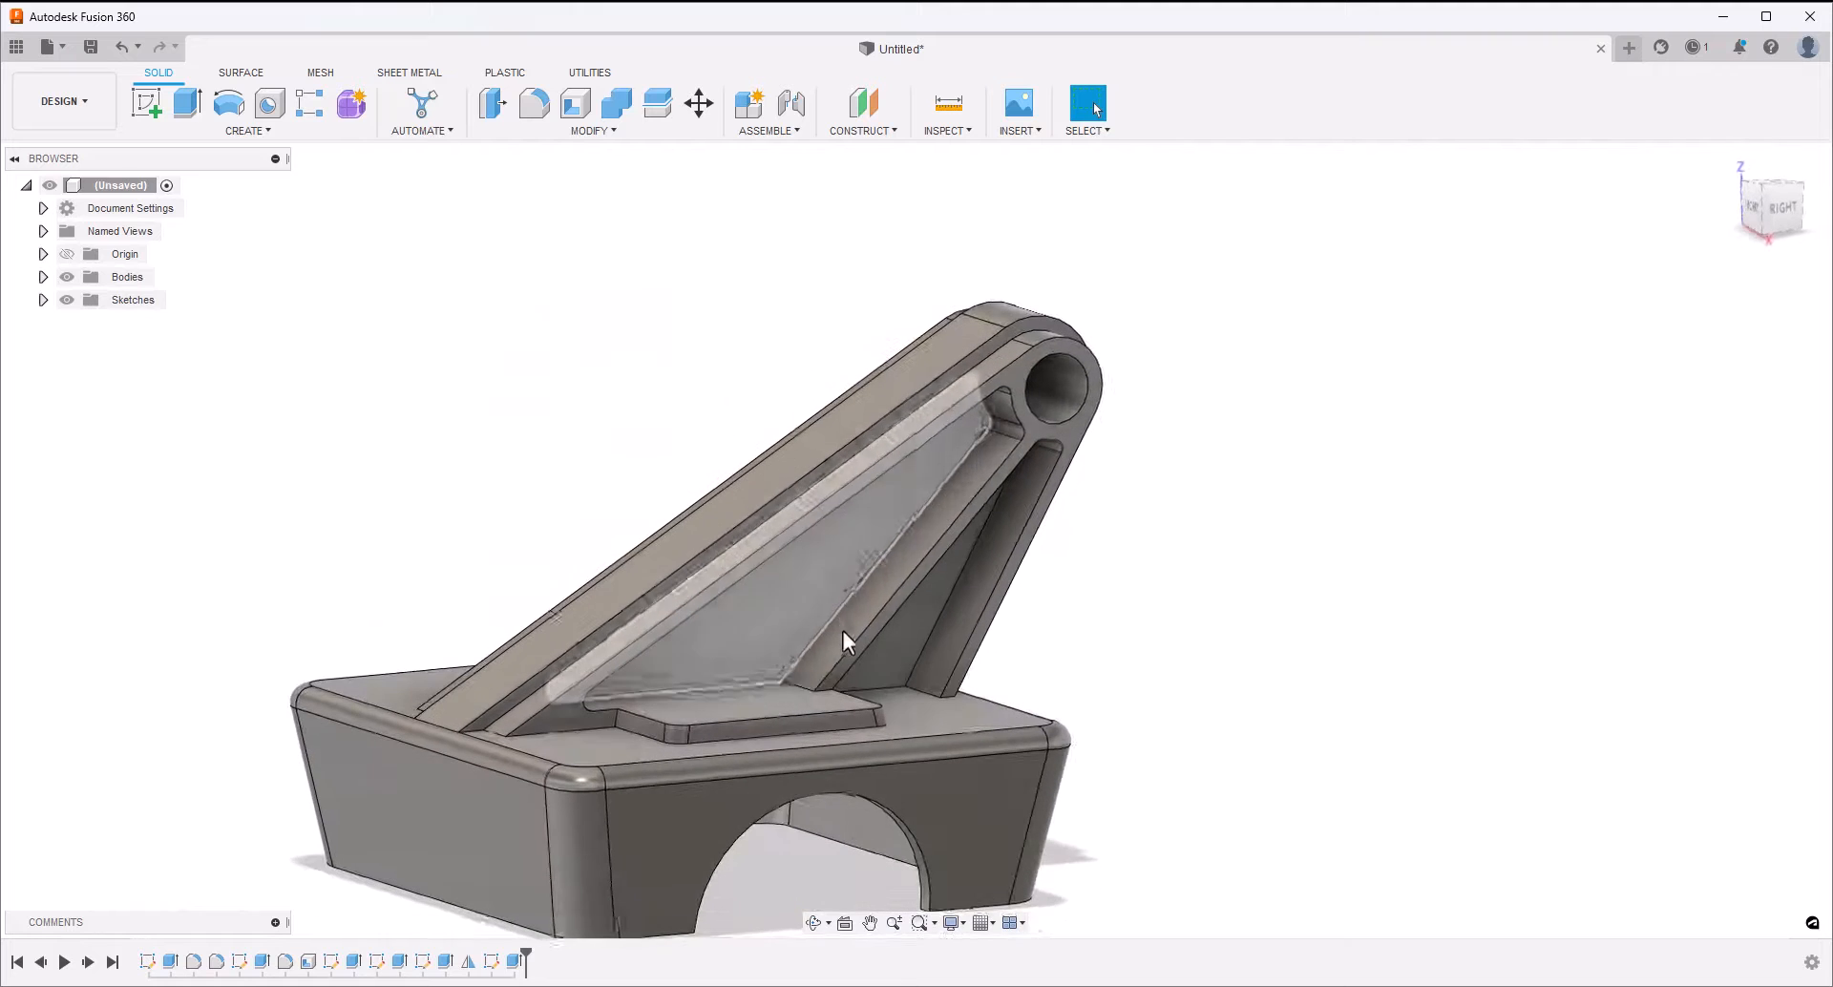
left_click(516, 962)
left_click(262, 131)
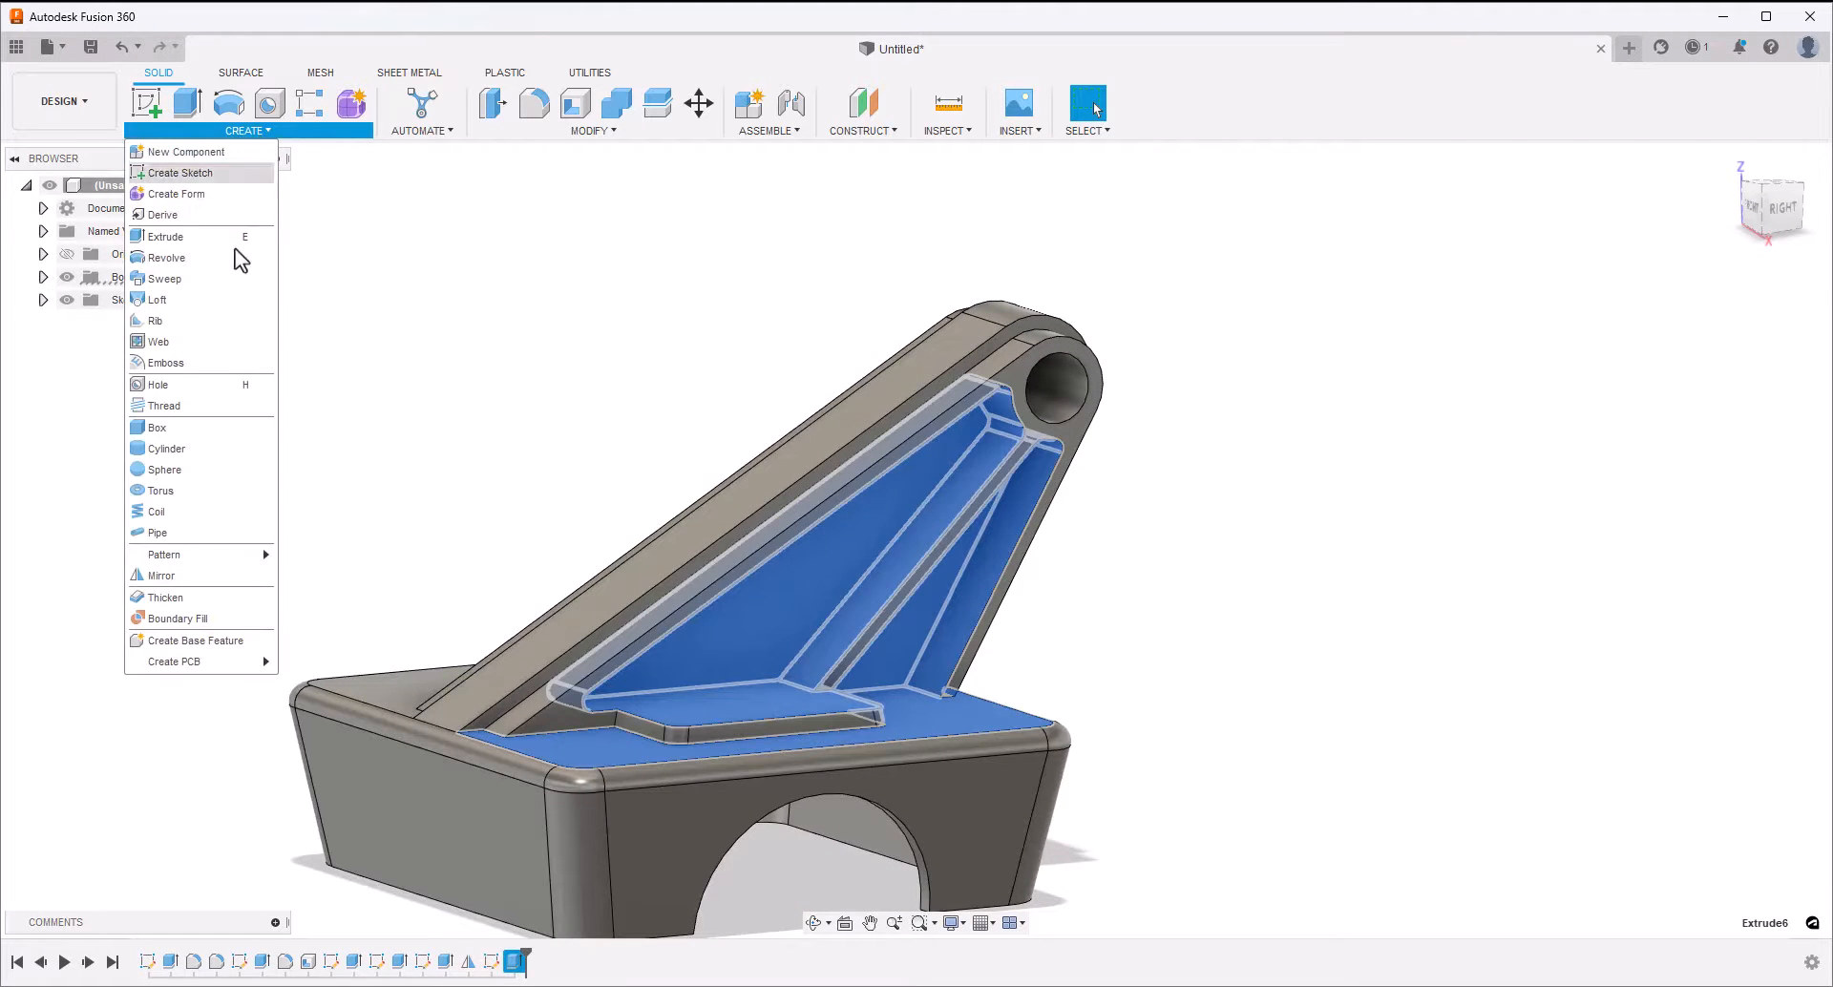
left_click(197, 575)
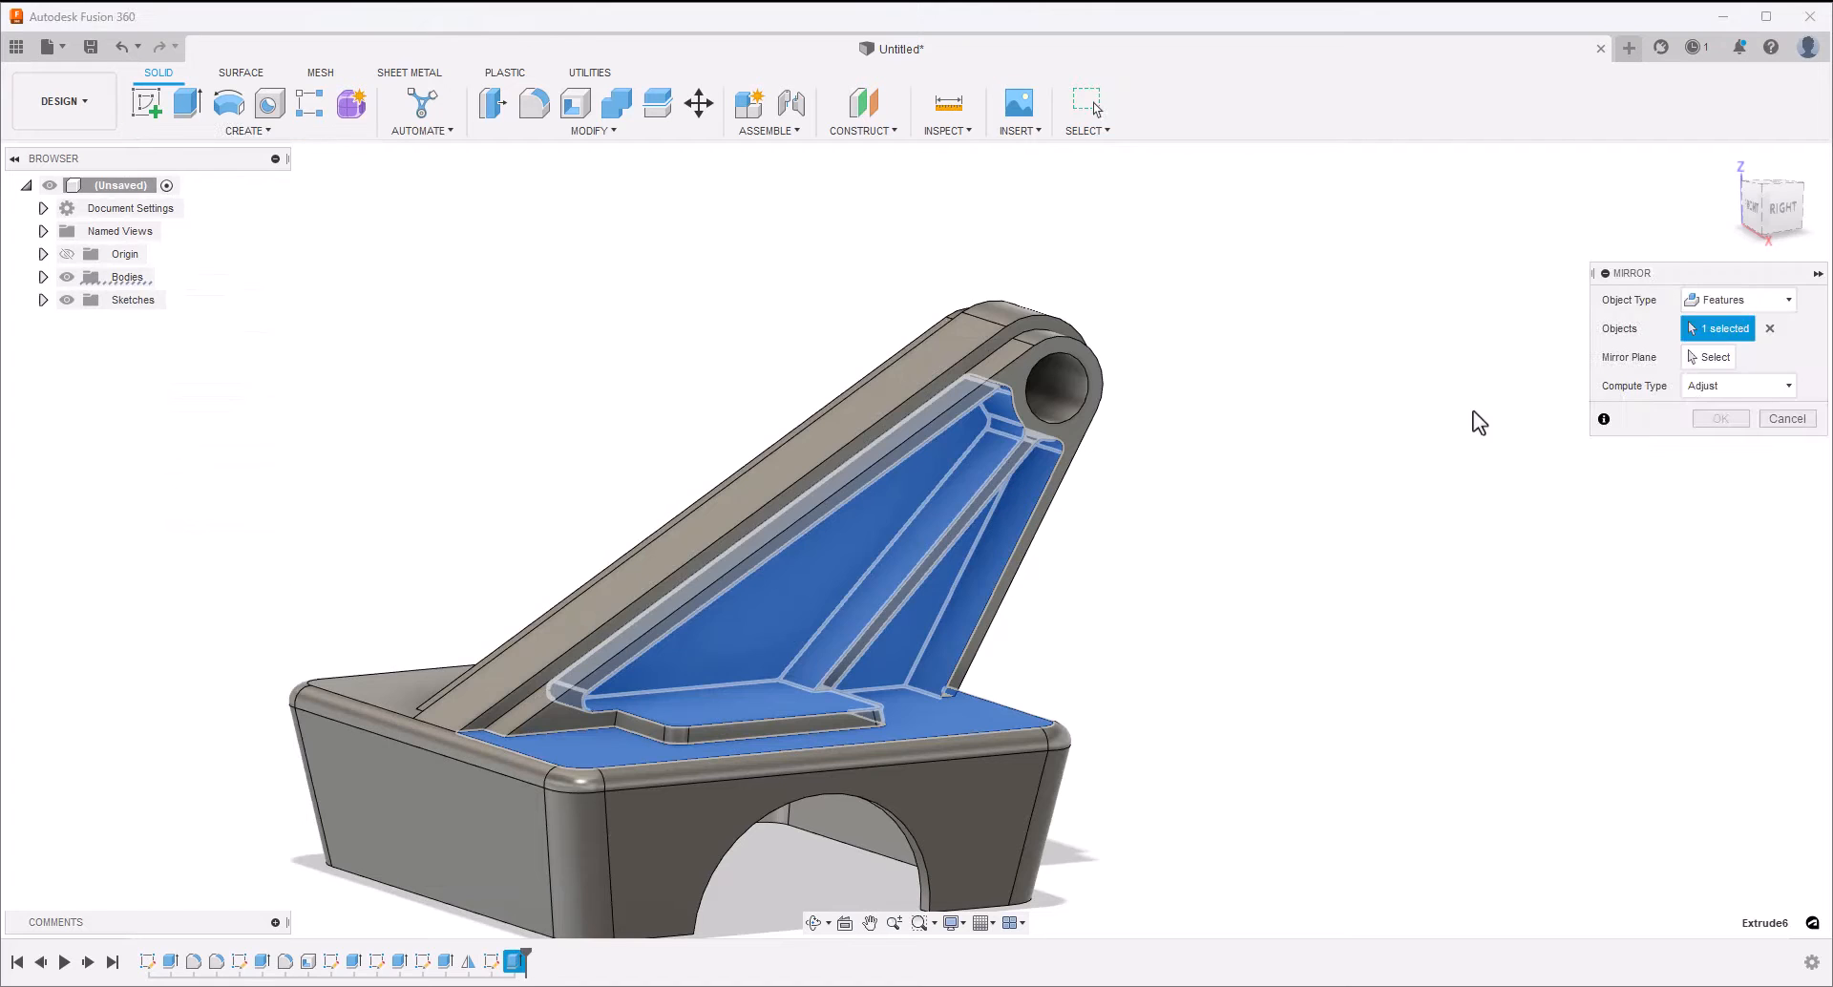
left_click(1705, 357)
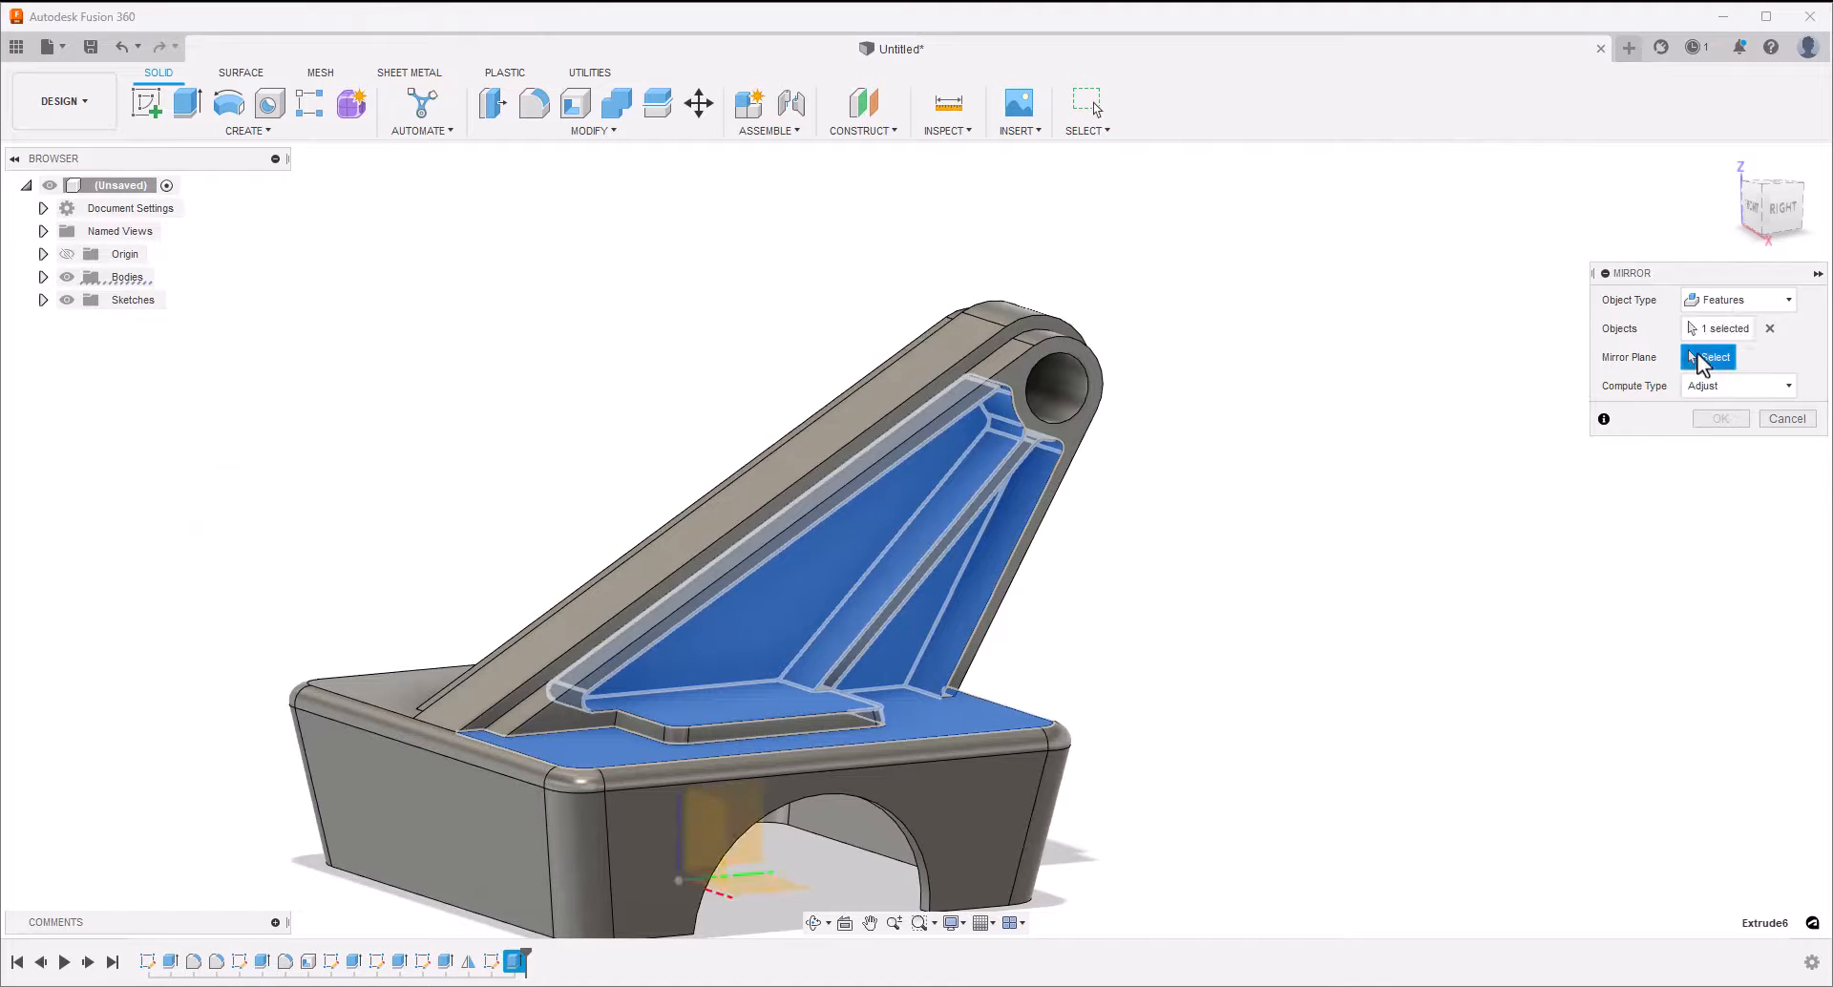
left_click(755, 869)
left_click(1718, 418)
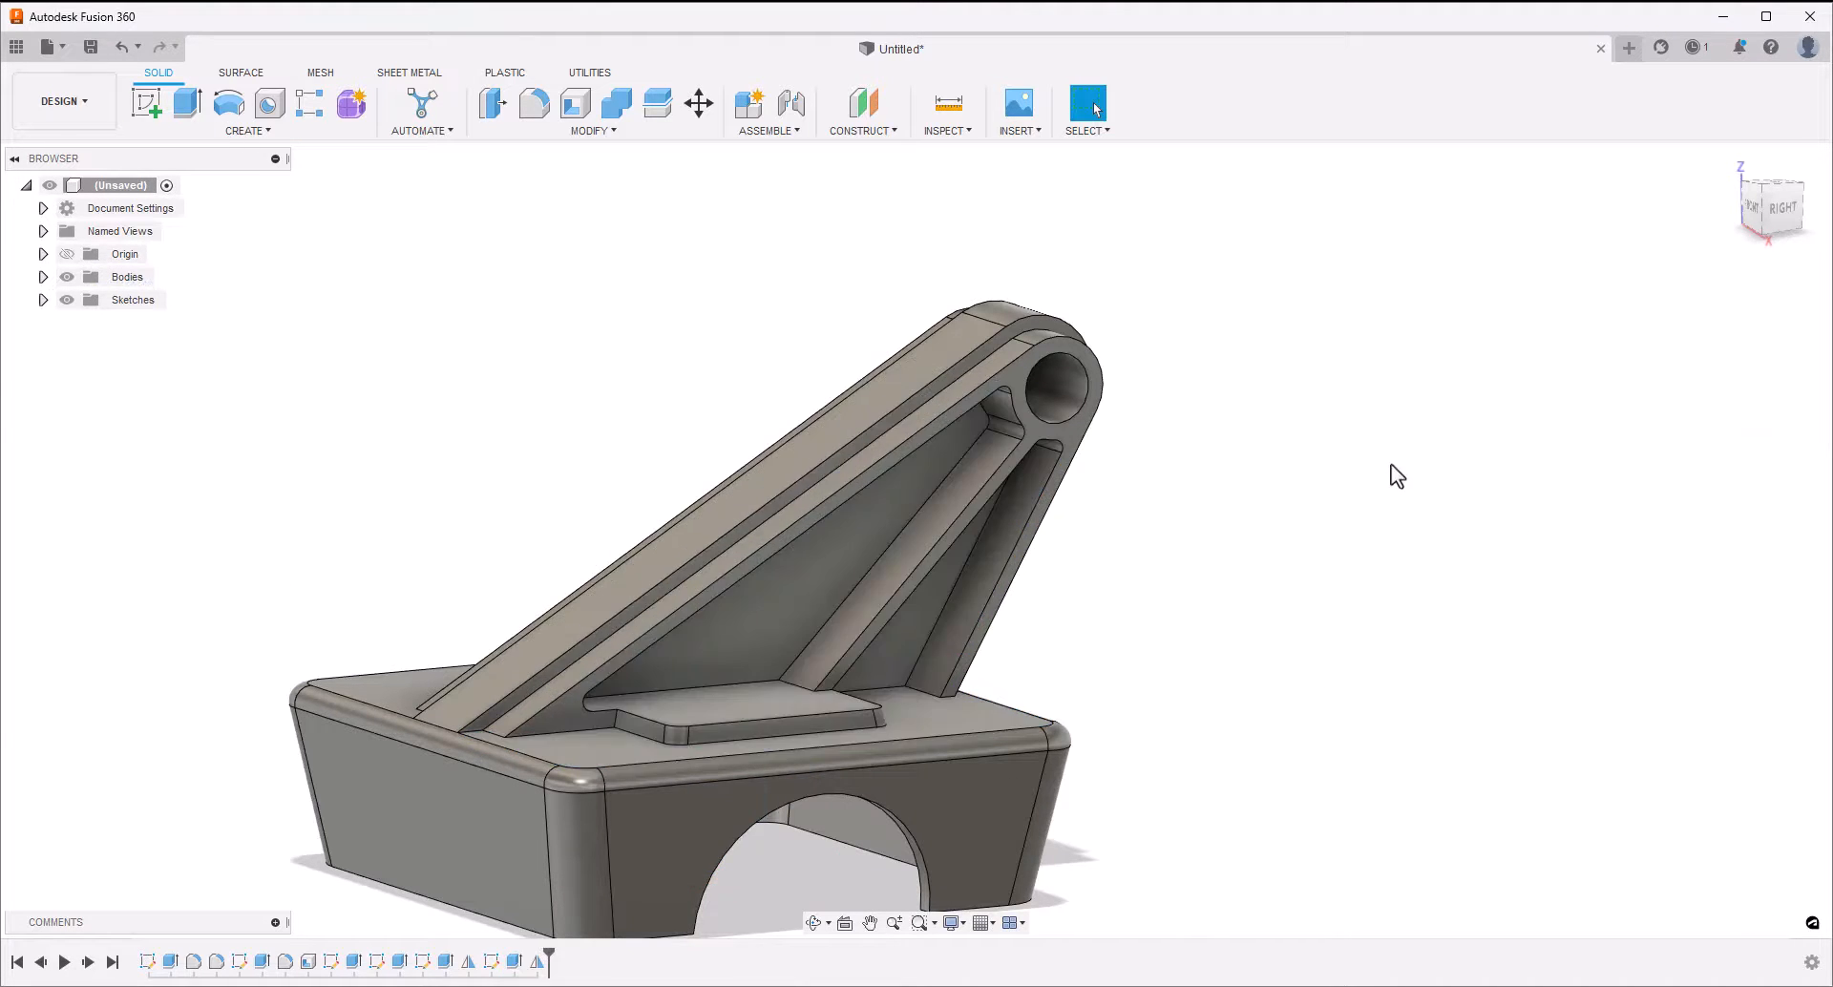
On the arm's side face, sketch a circle concentric with the hole, reaching out to the tip's rounded border, and finish the sketch
middle_click_drag(1369, 466, 1335, 479, "shift")
middle_click_drag(1125, 458, 1125, 458, "shift")
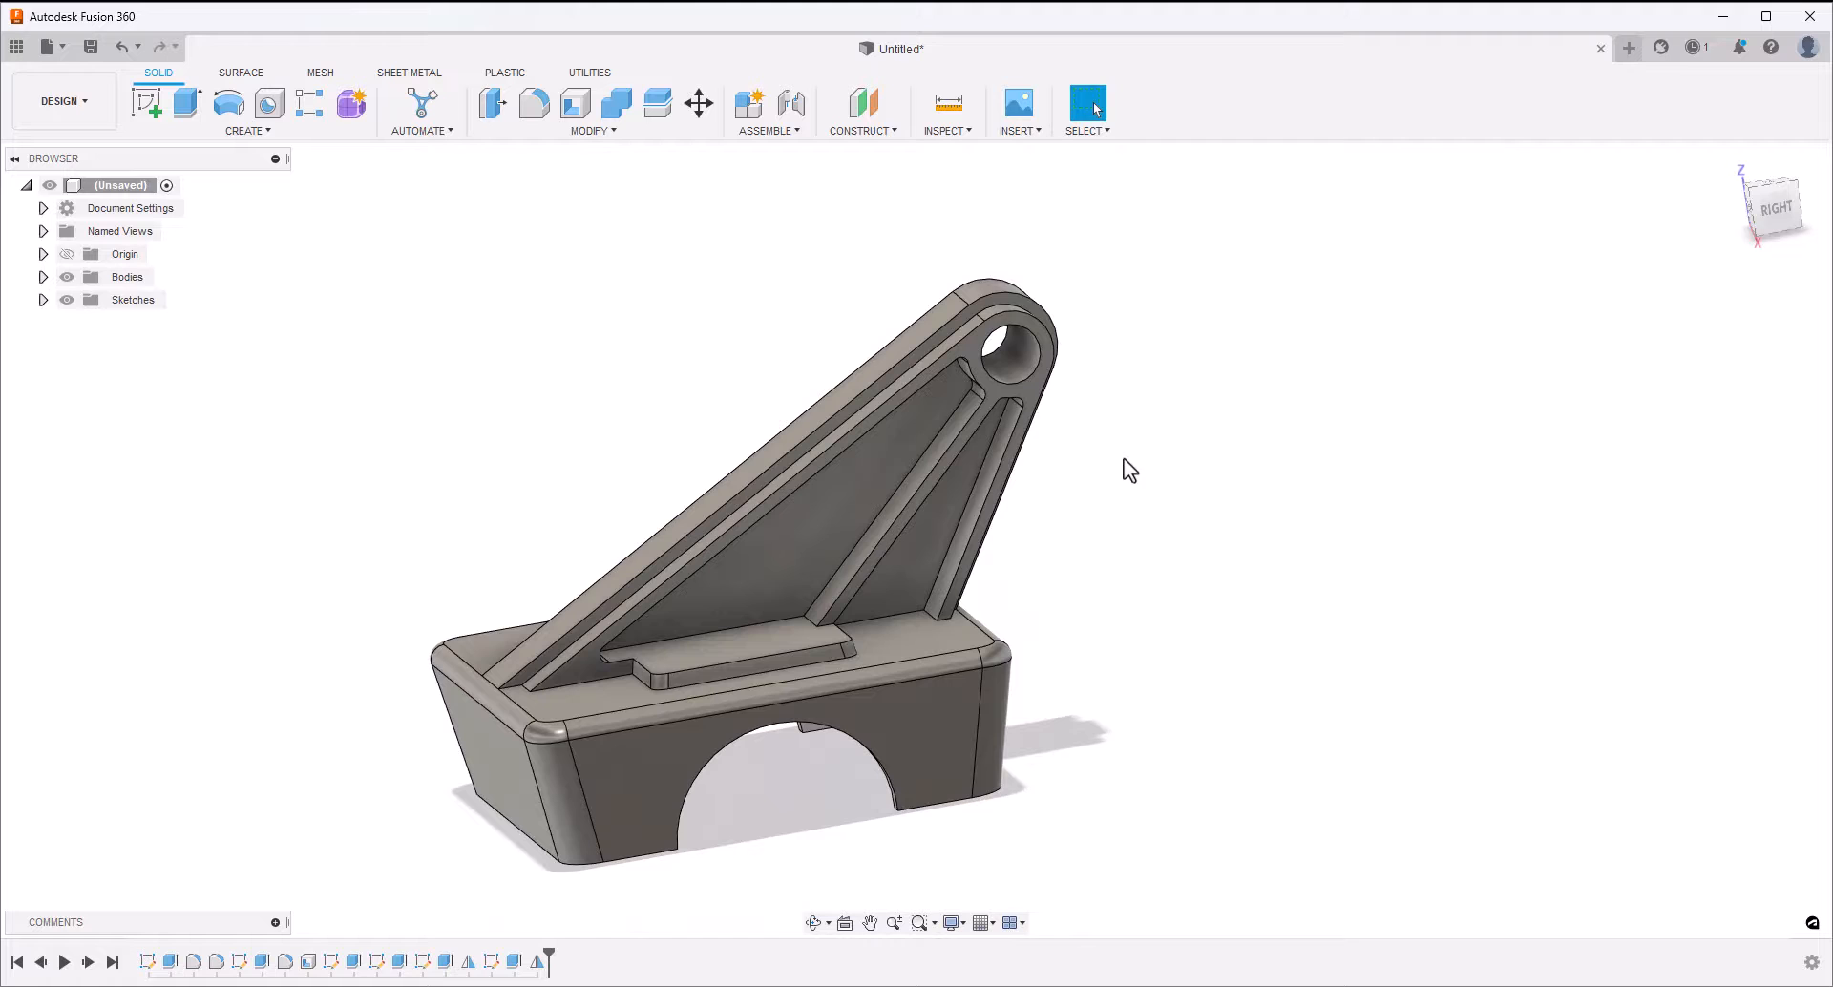
left_click(970, 353)
left_click(144, 101)
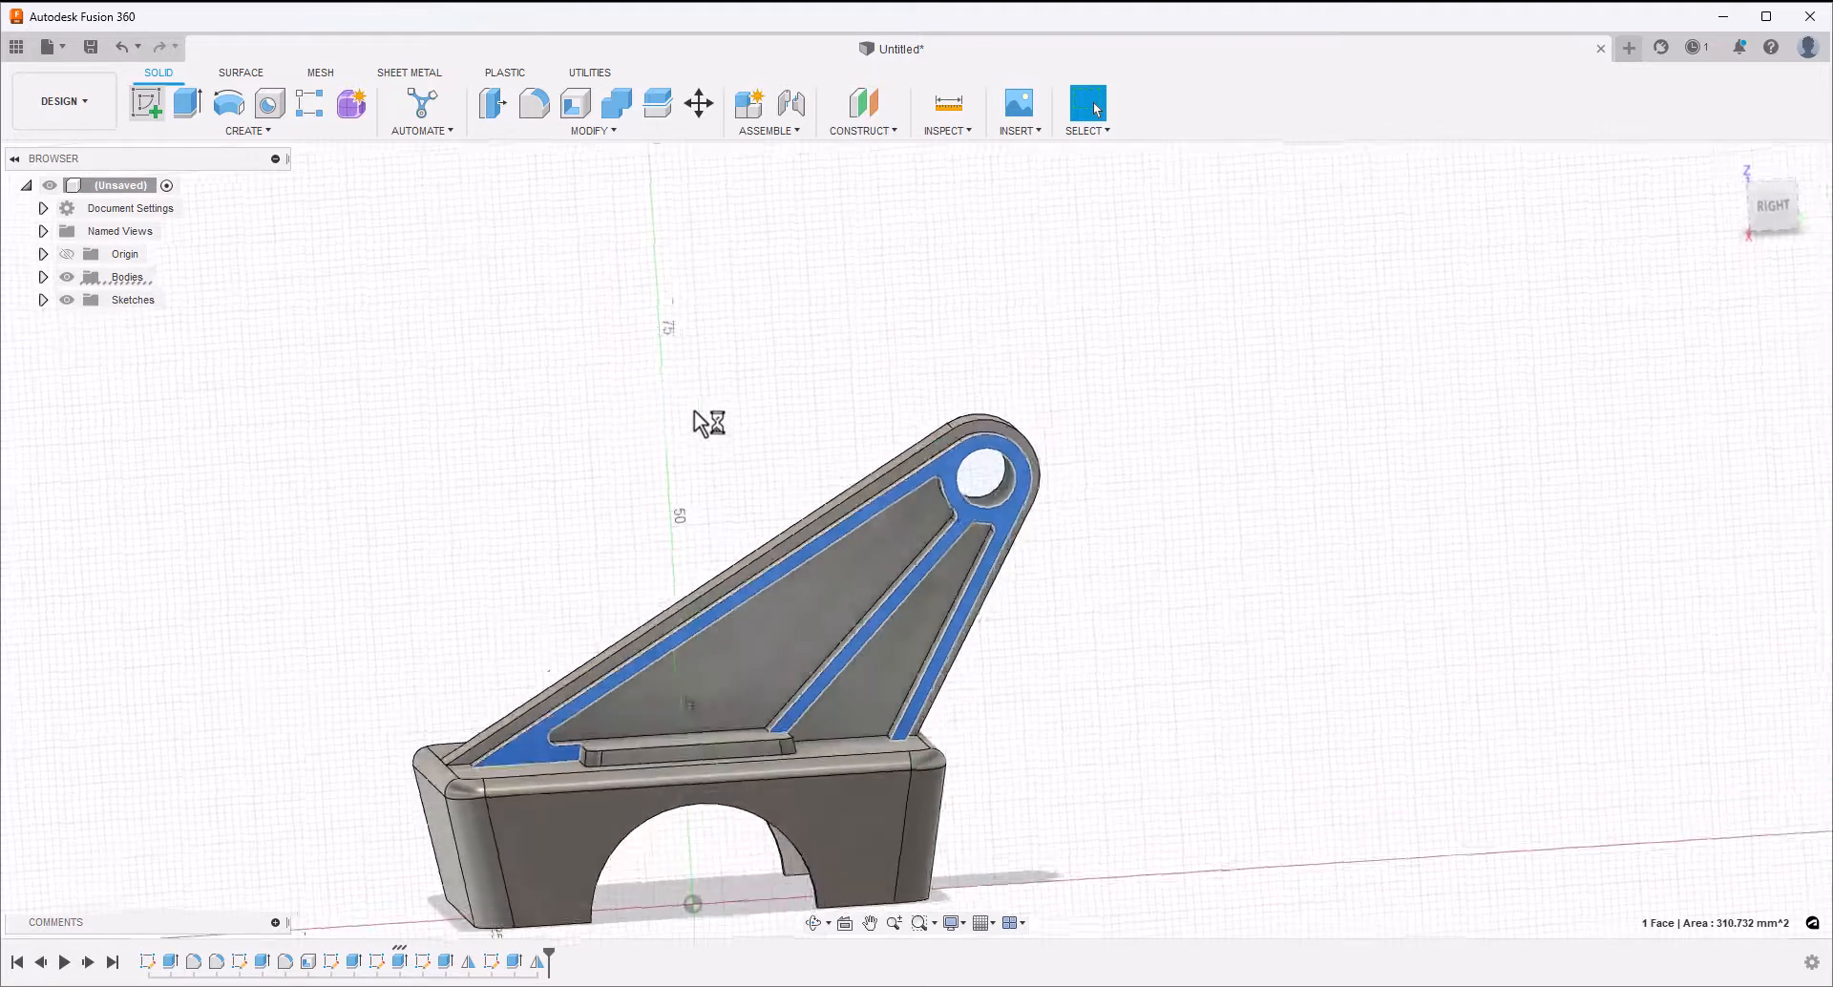
left_click(229, 102)
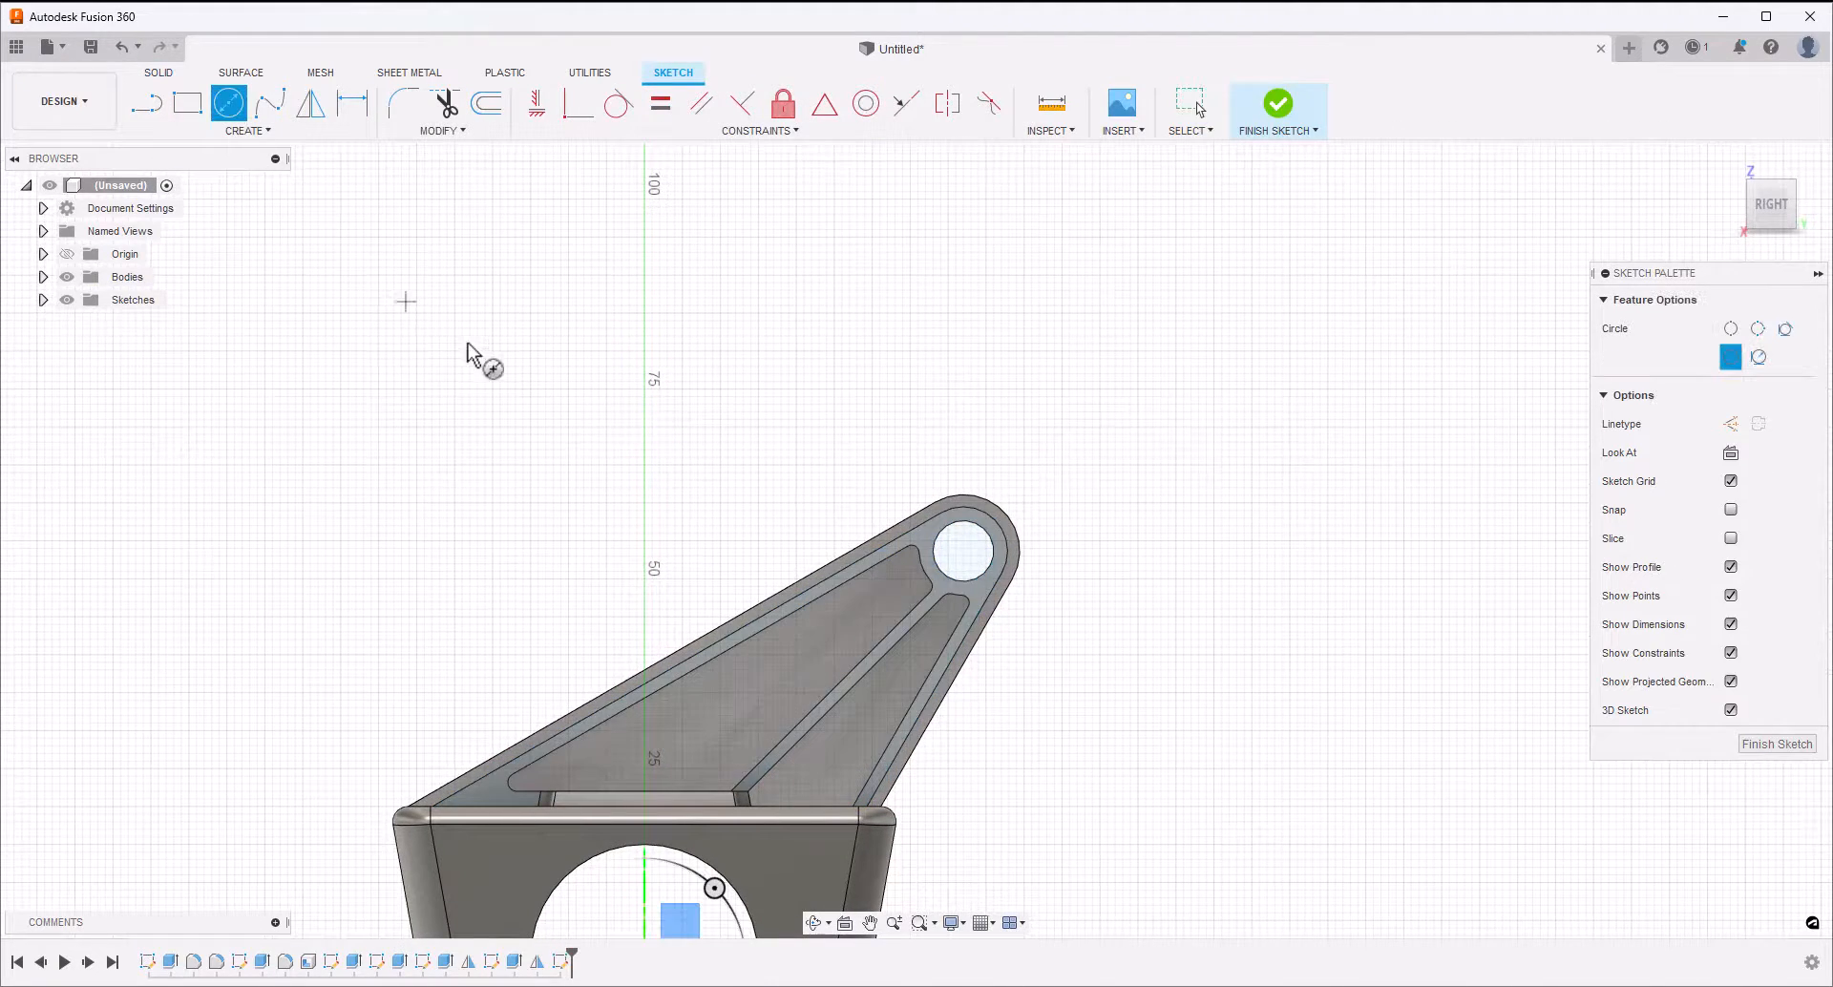
left_click(963, 552)
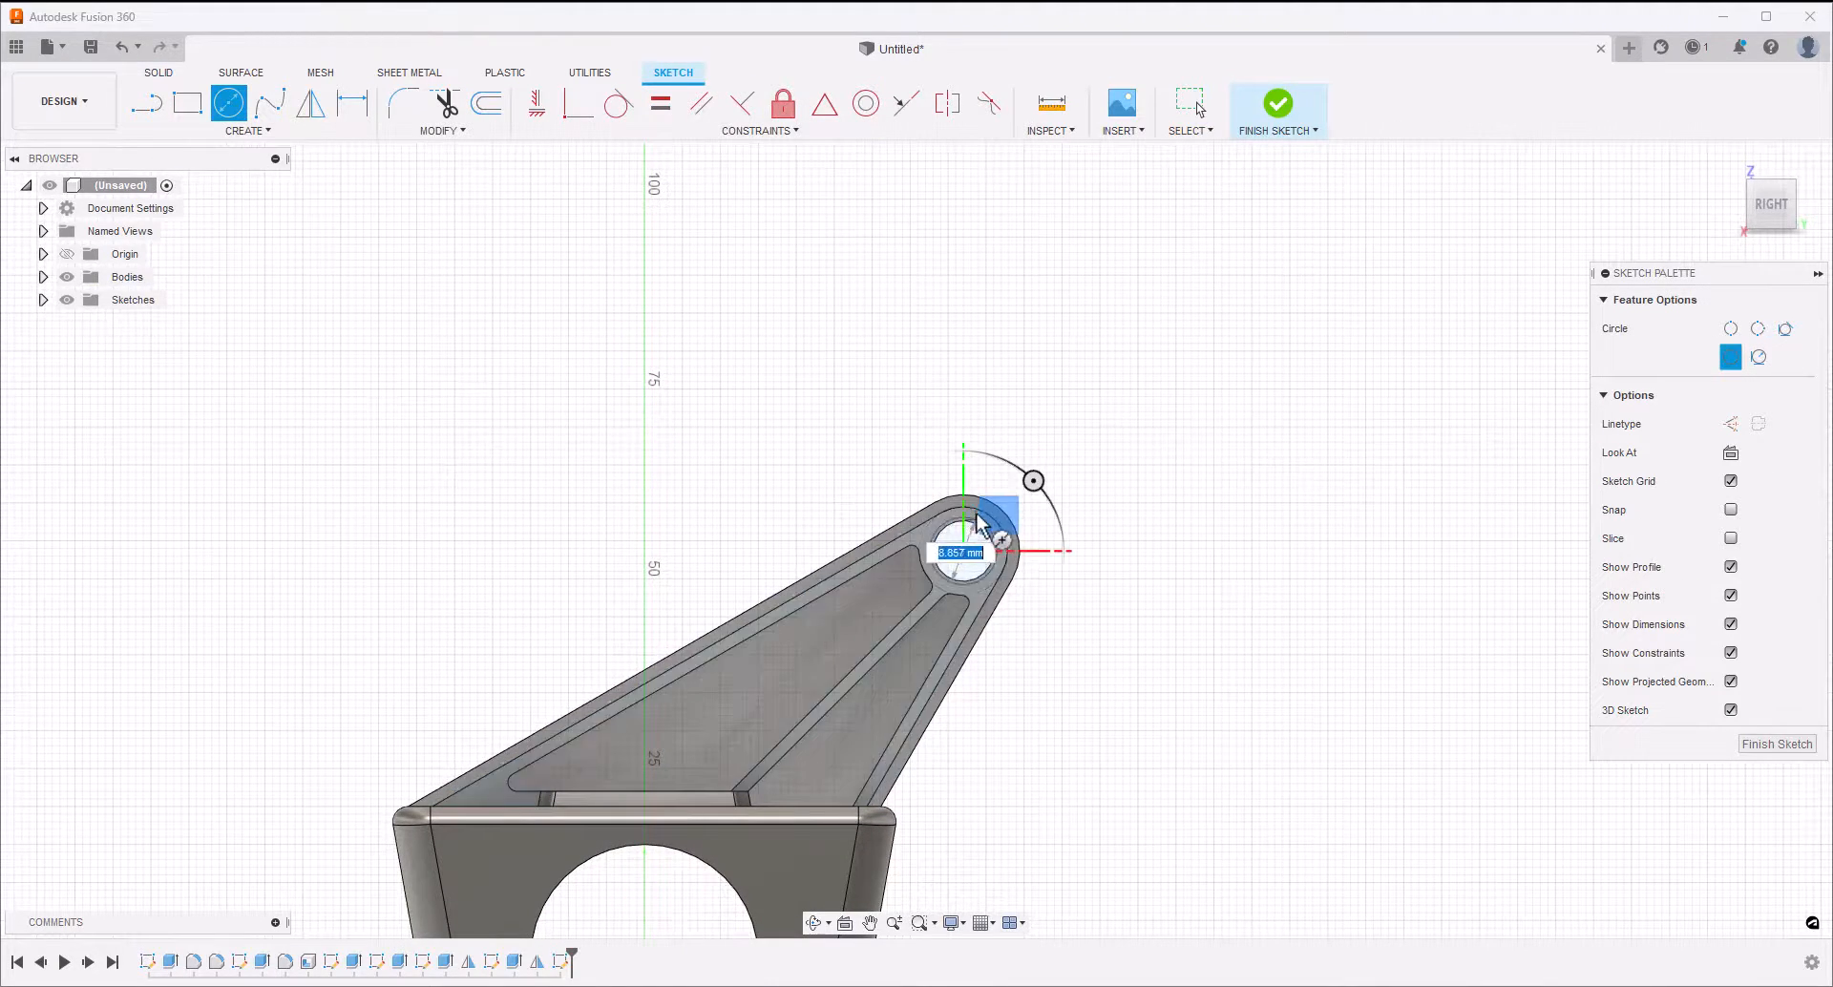
left_click(975, 520)
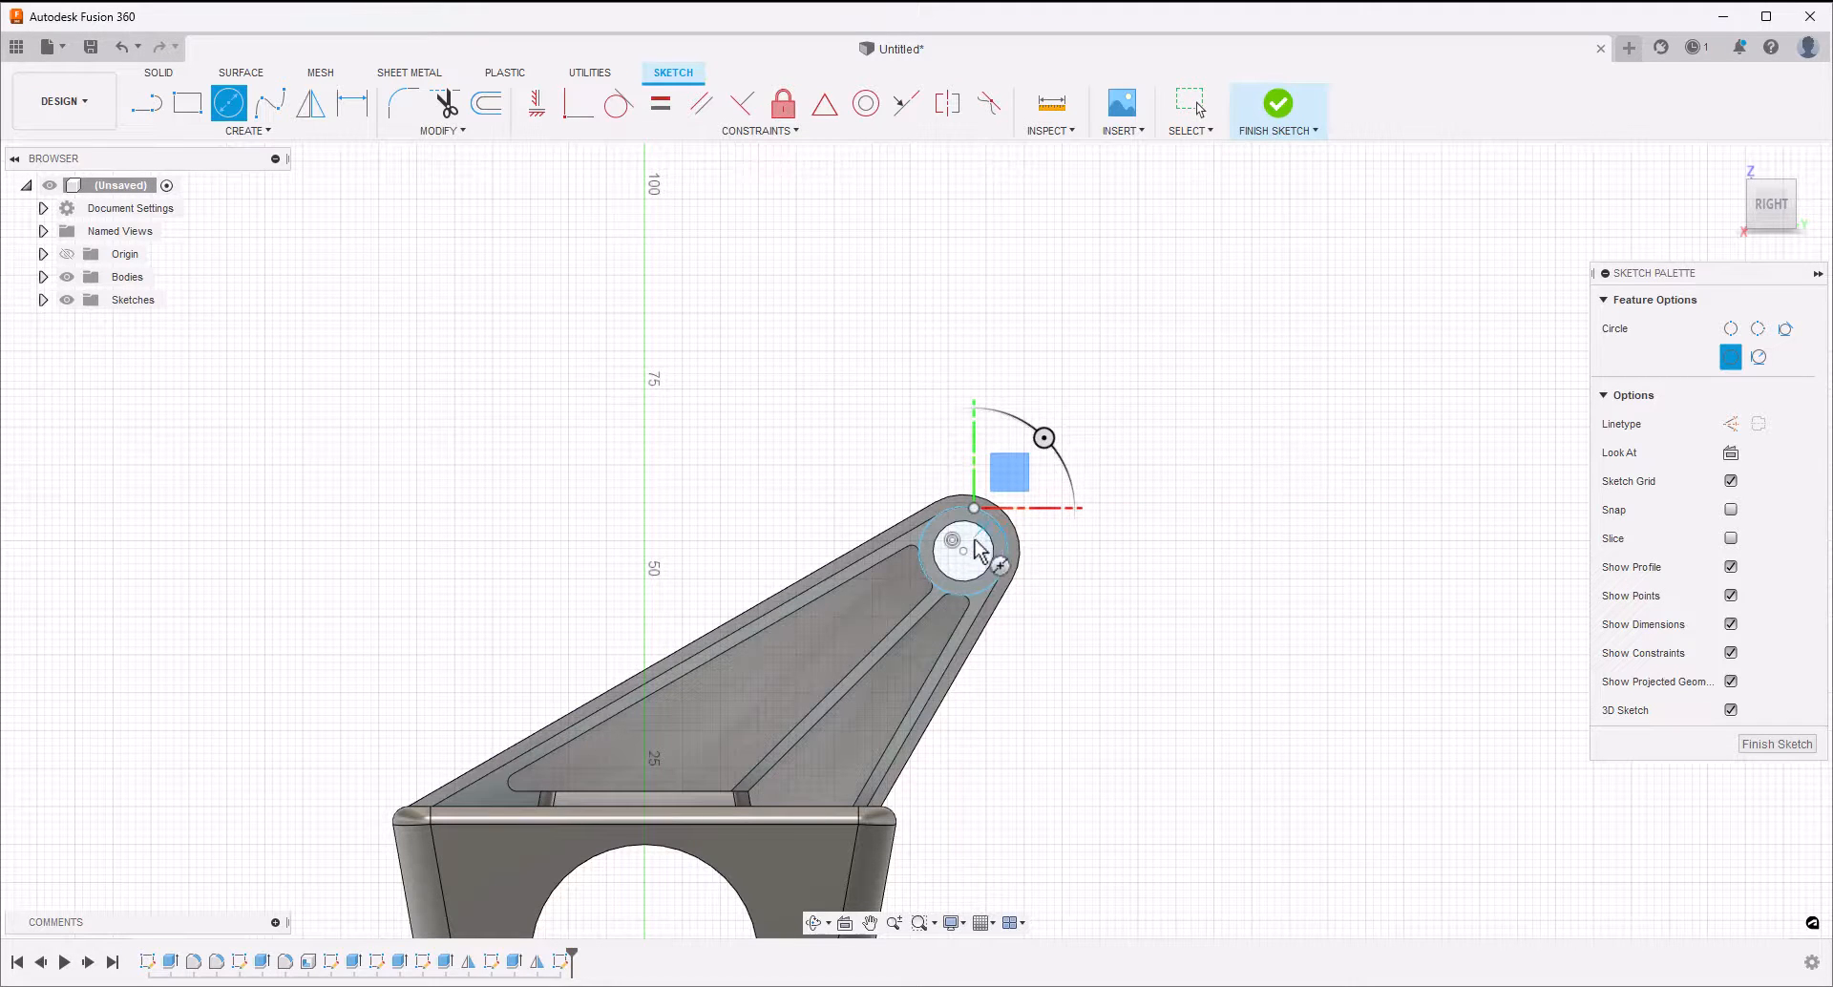
left_click(964, 549)
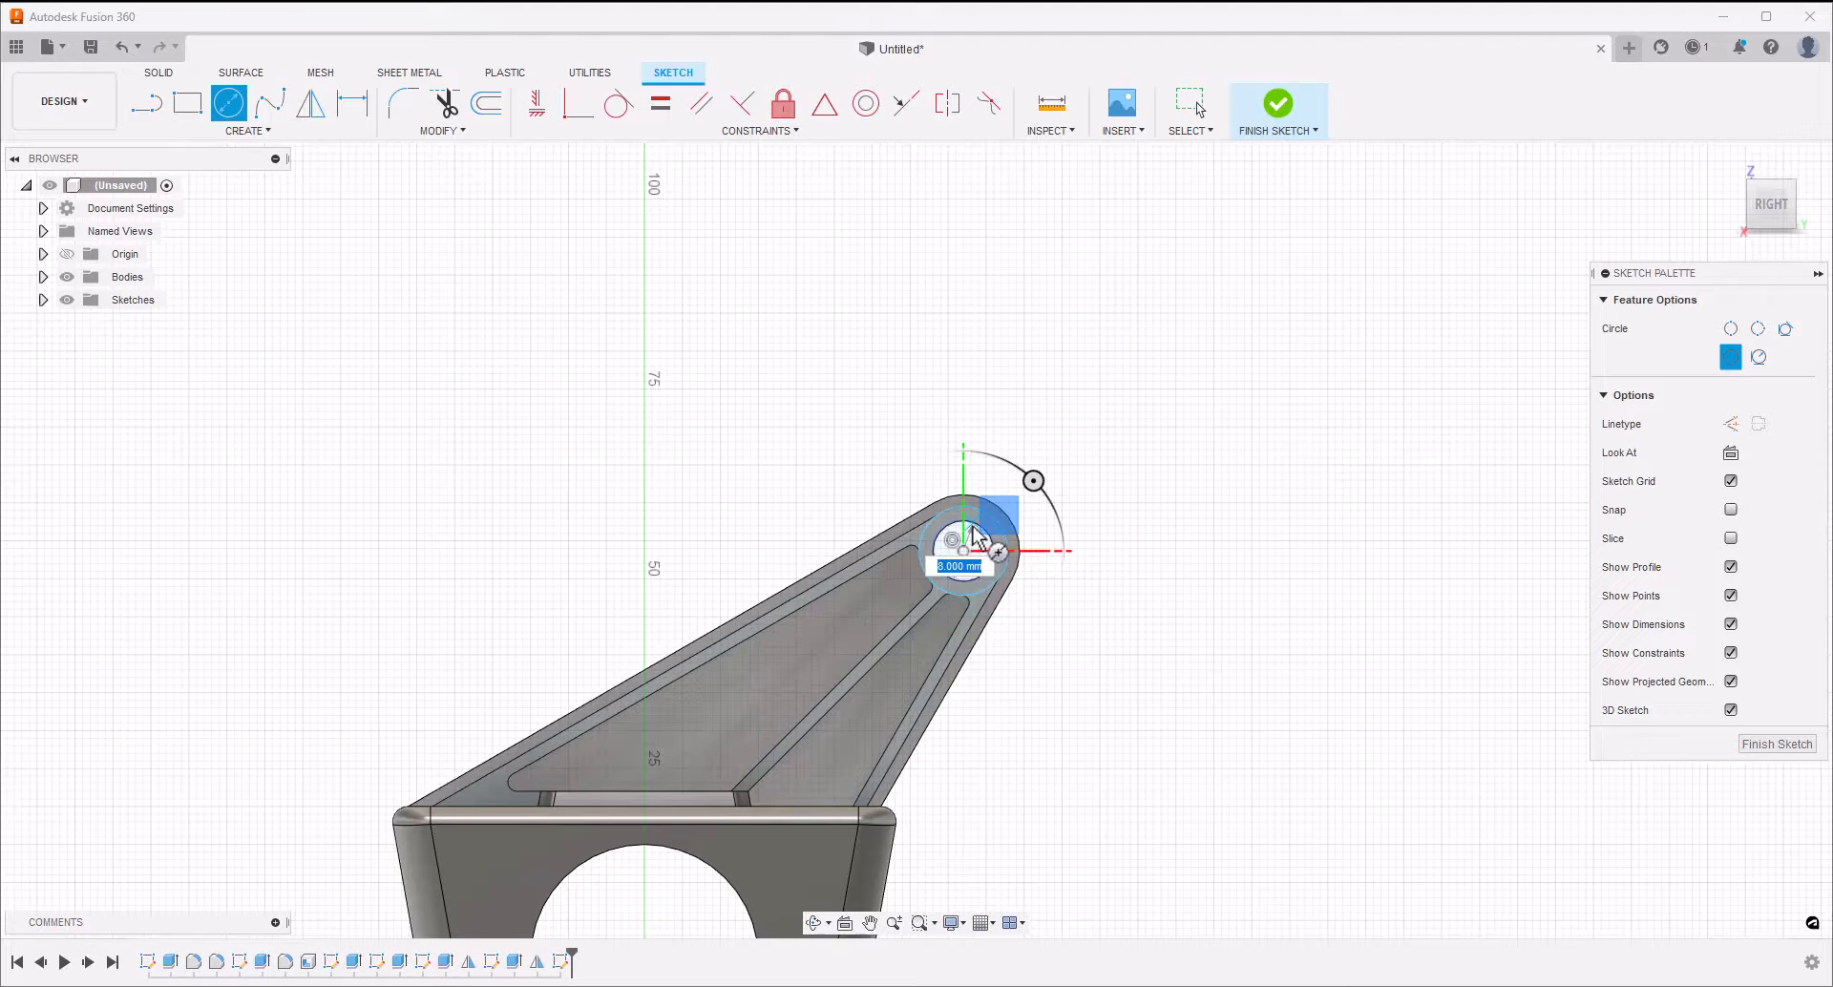
left_click(973, 525)
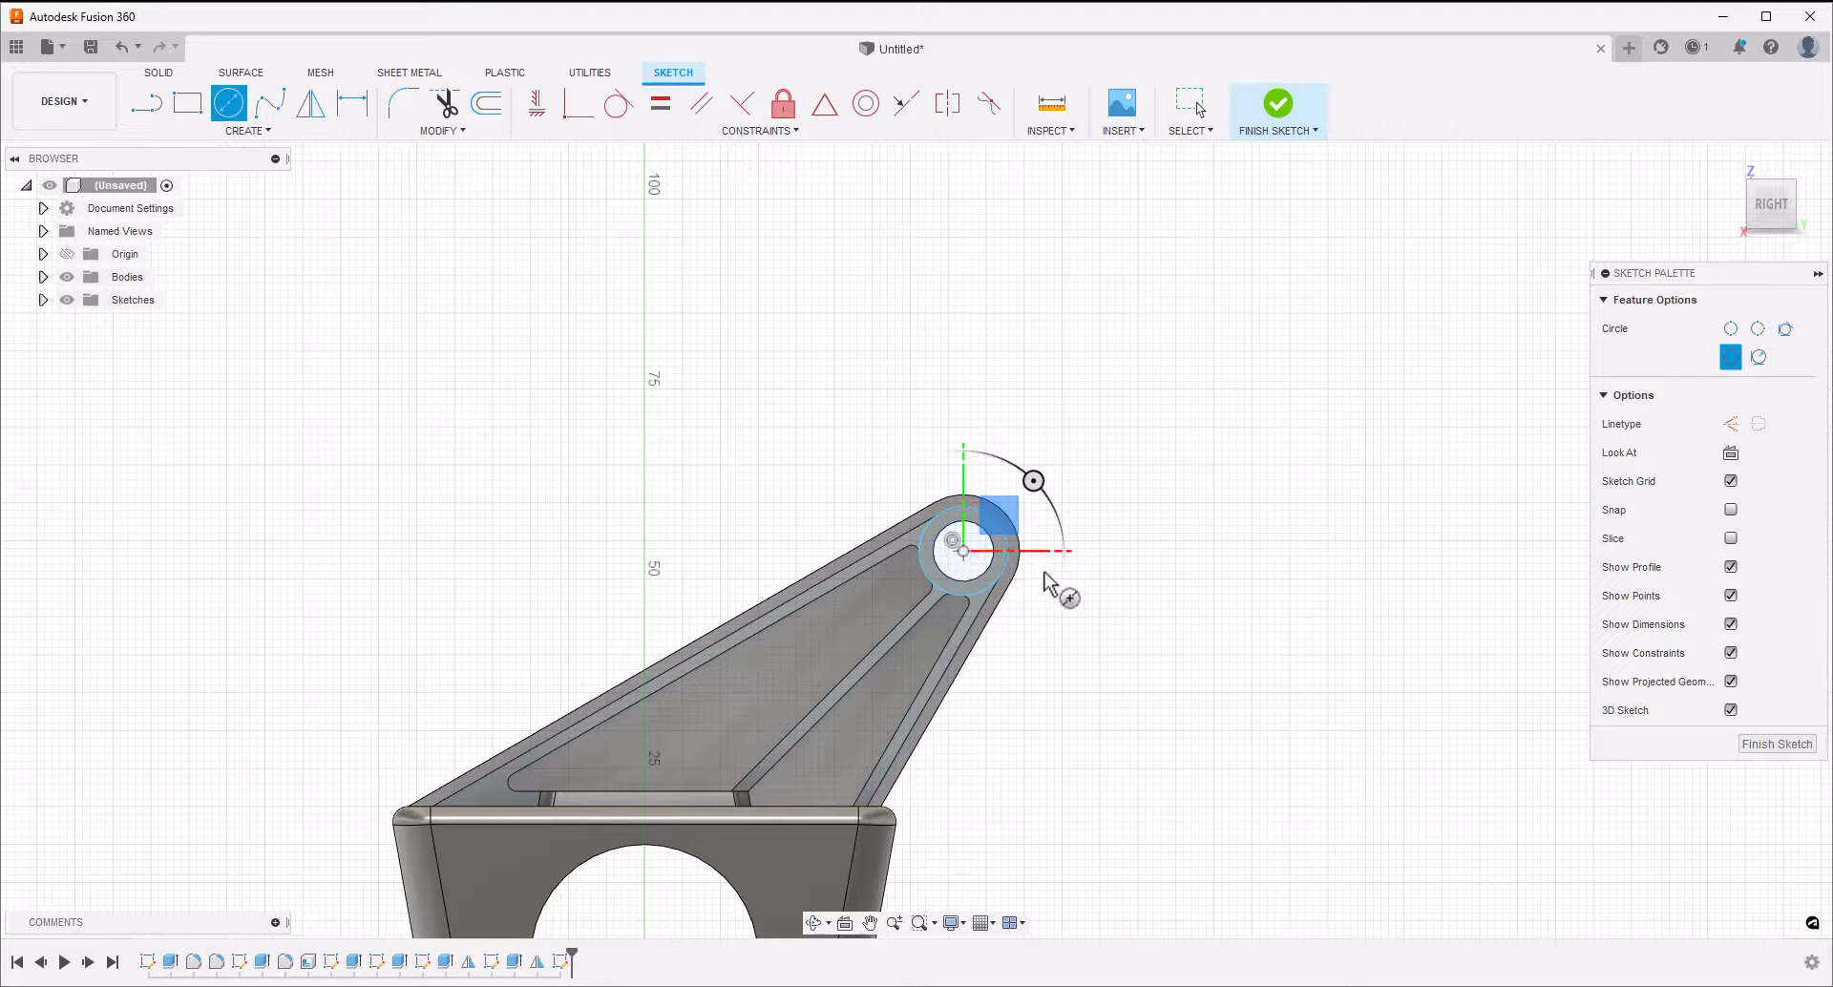
key("Escape")
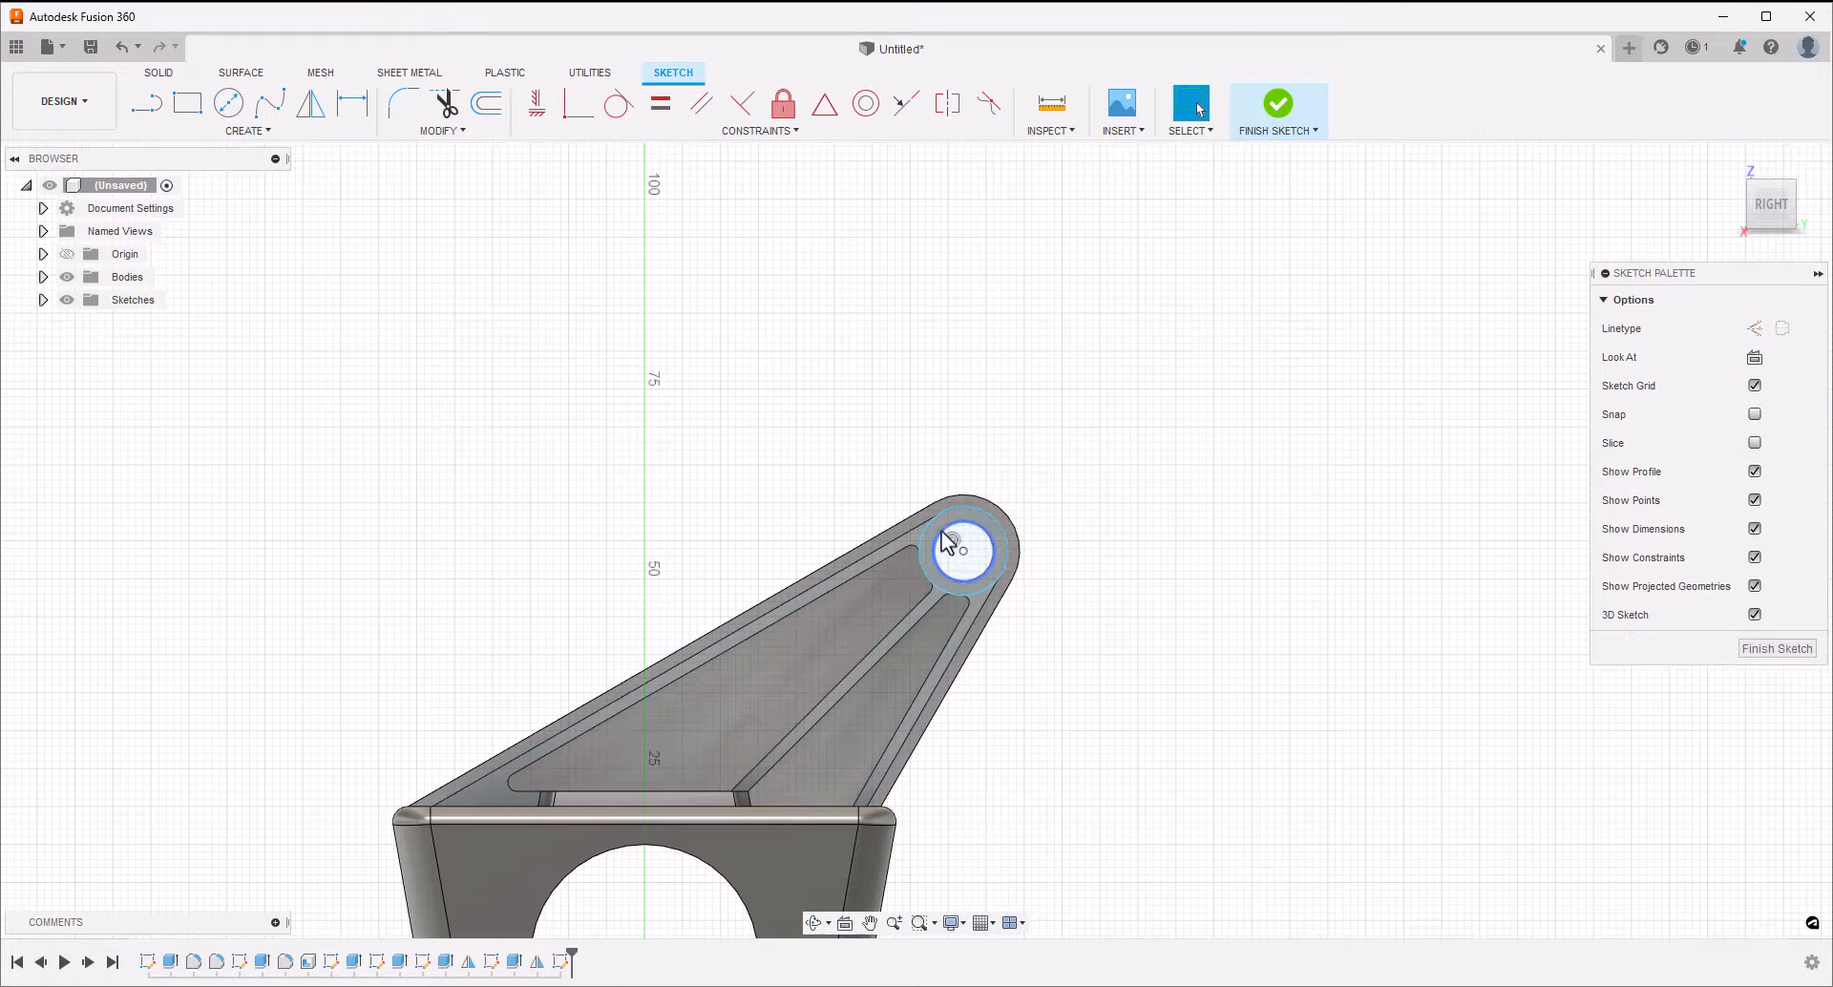
left_click(1278, 106)
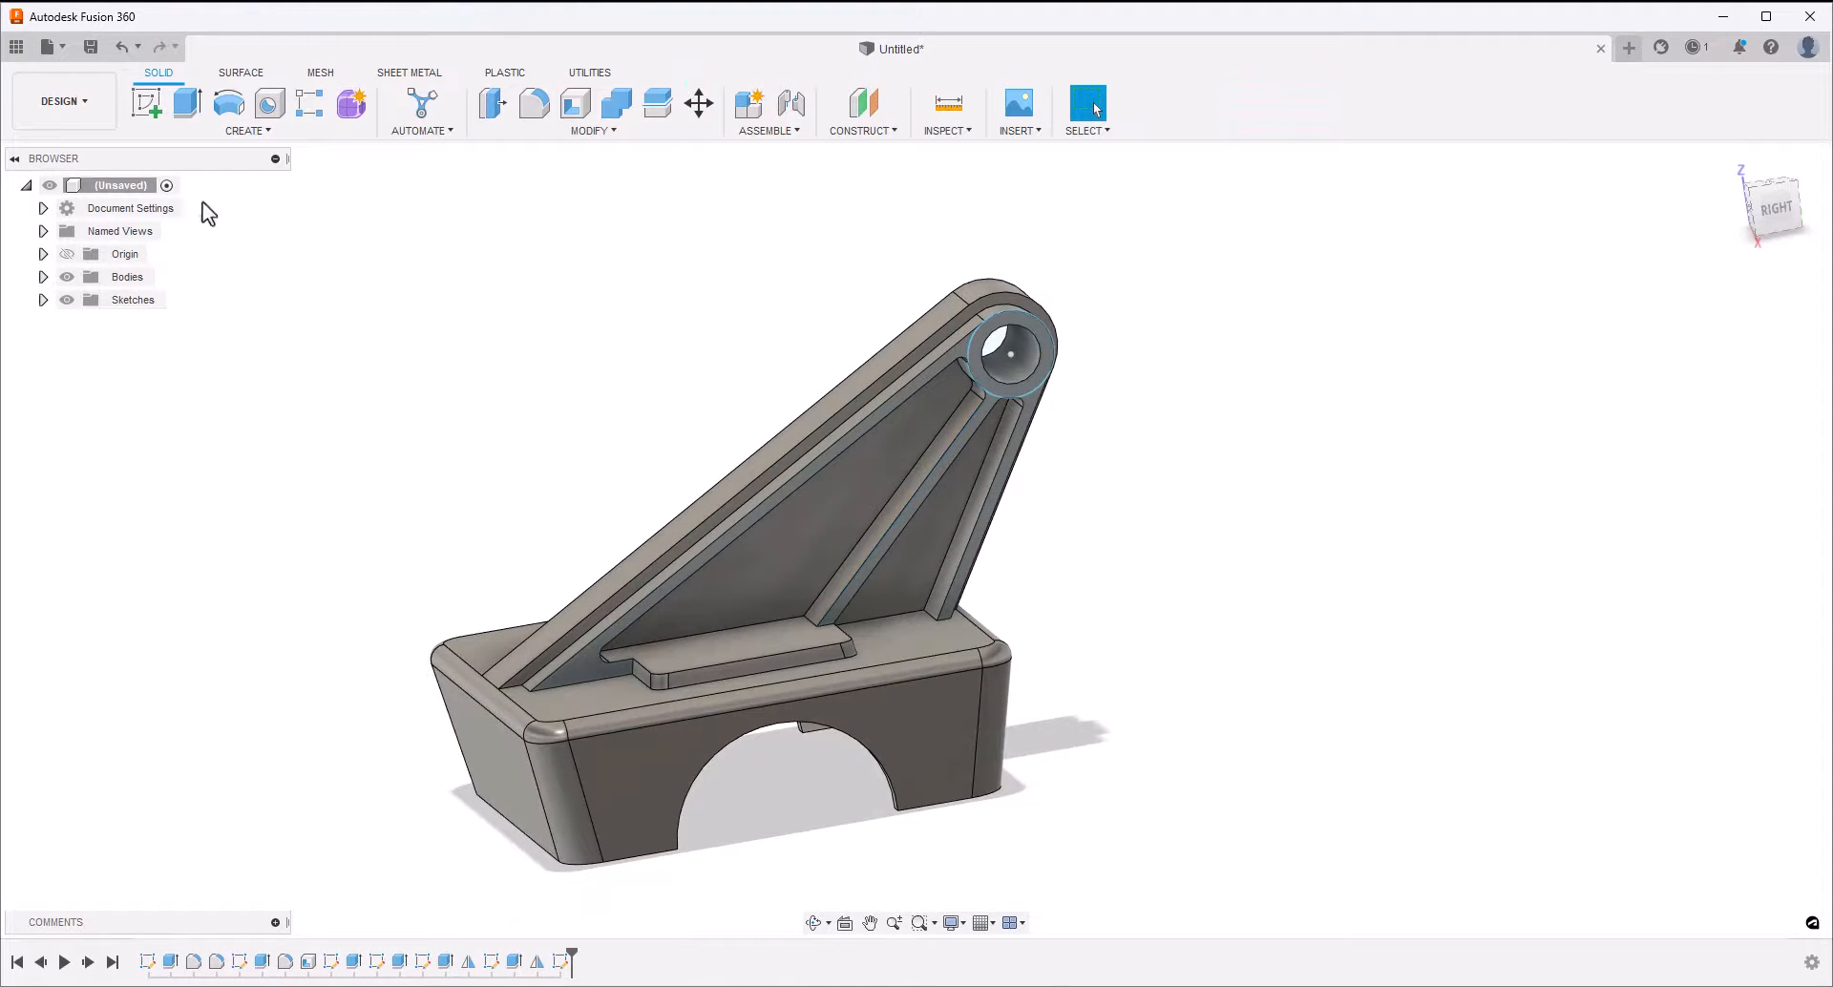
Extrude the ring around the arm's hole 5 mm outward, joined to the body
left_click(186, 105)
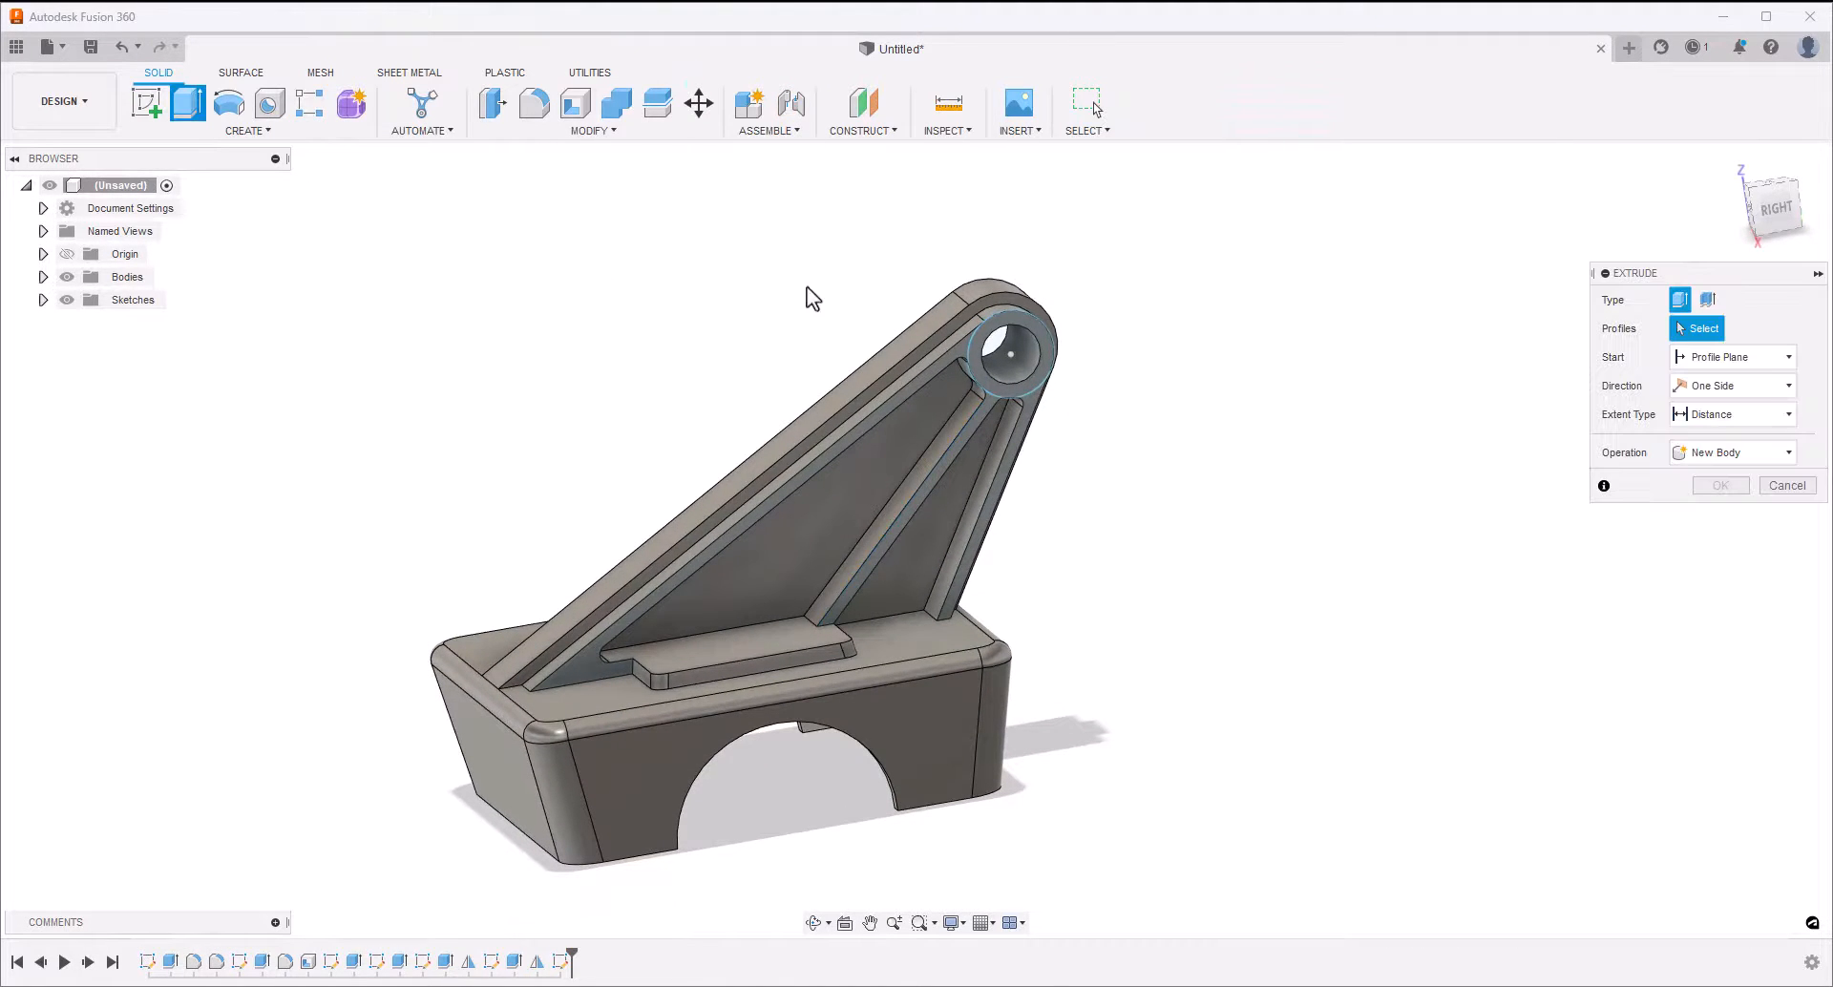
left_click(997, 326)
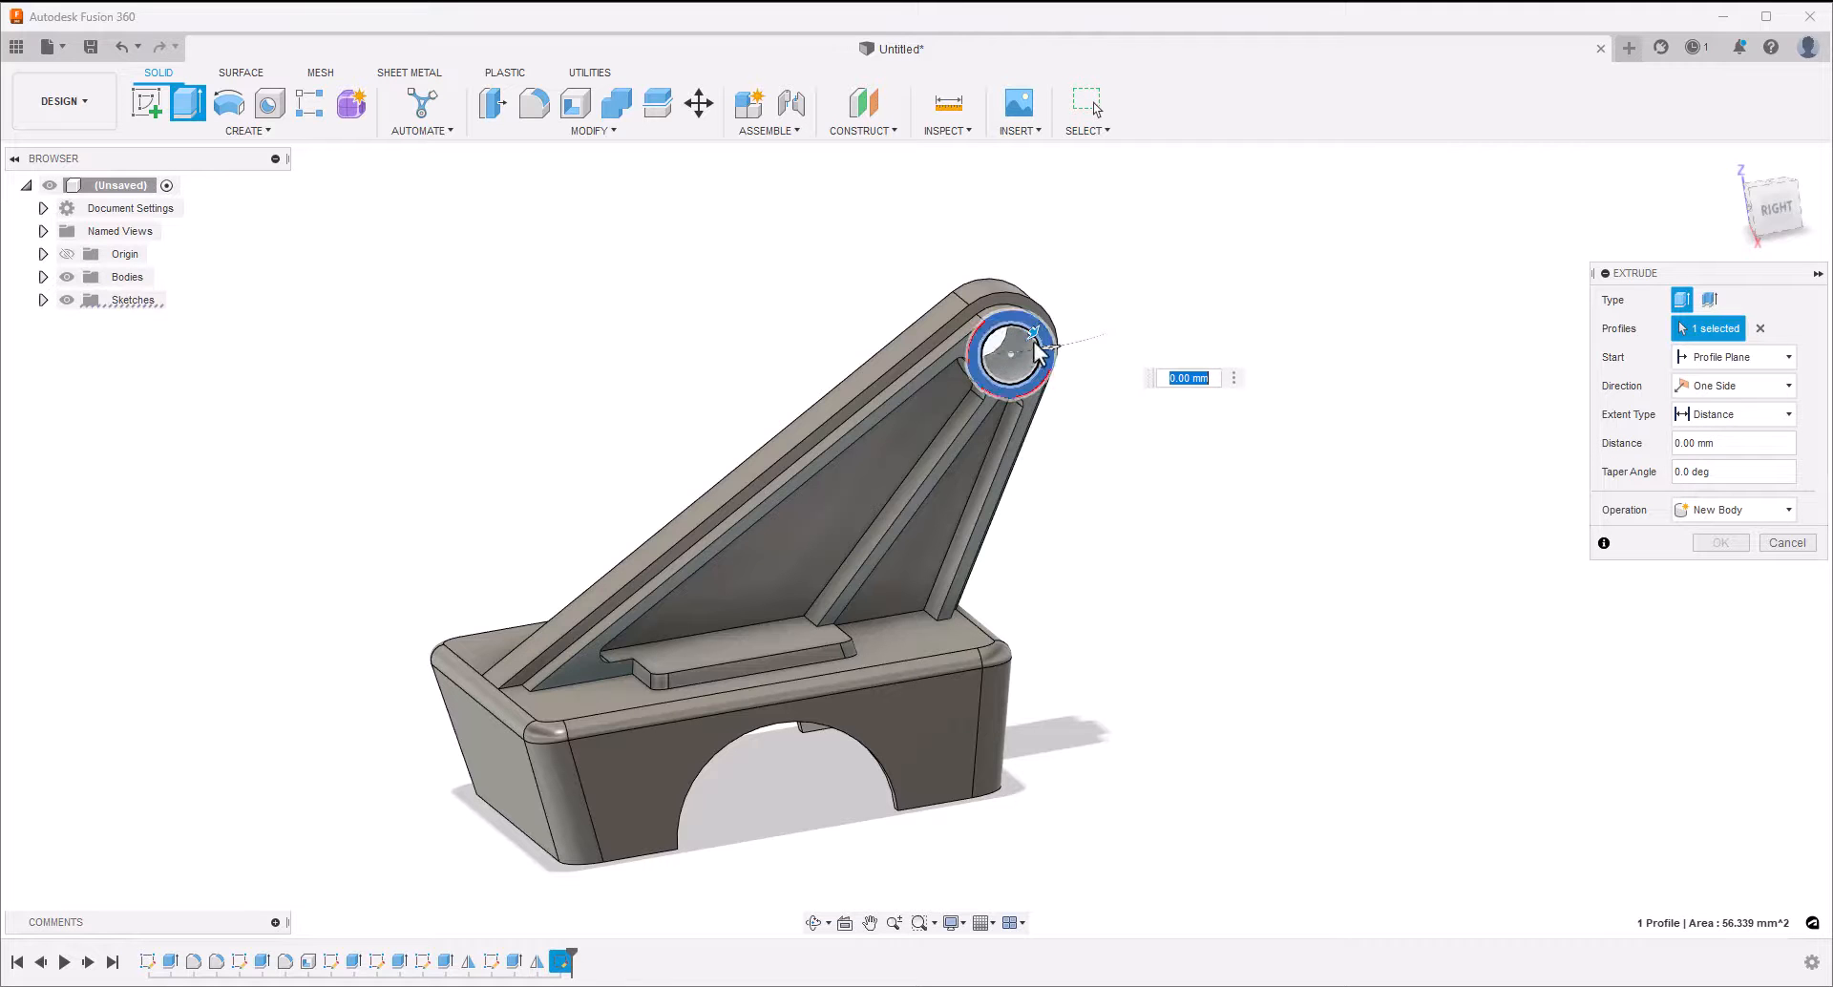
left_click_drag(1053, 351, 1083, 367)
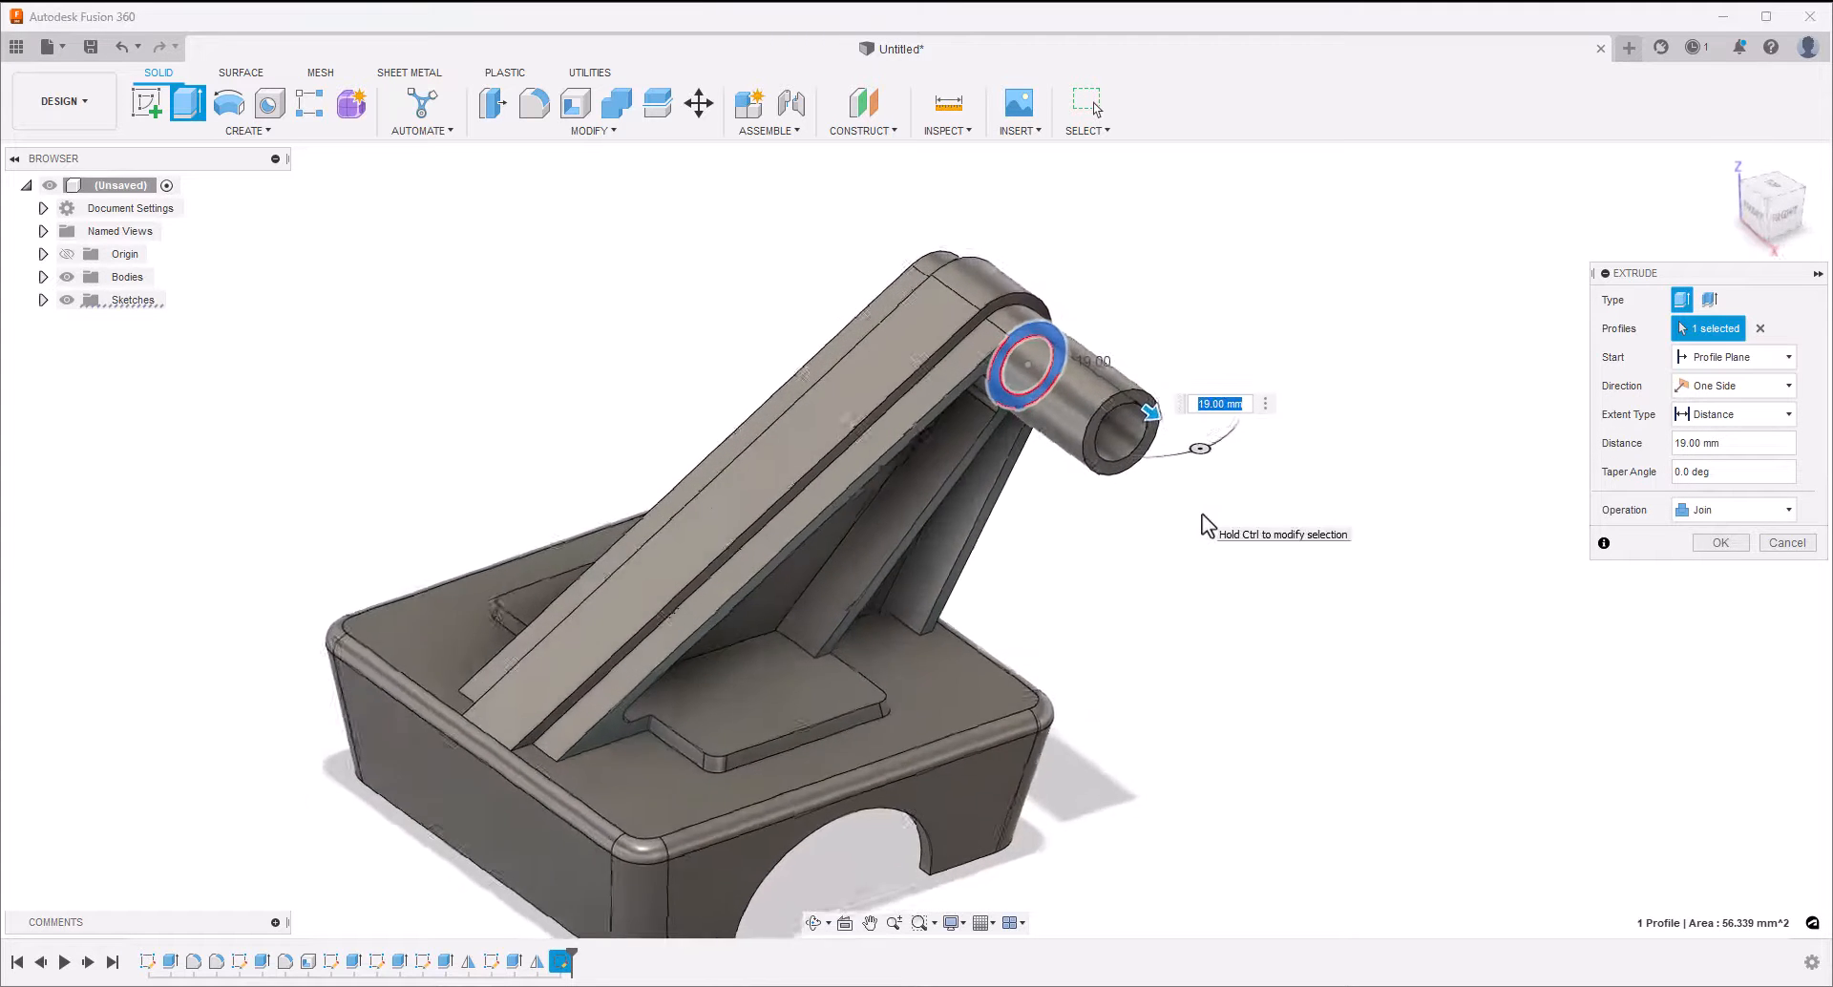
type("5")
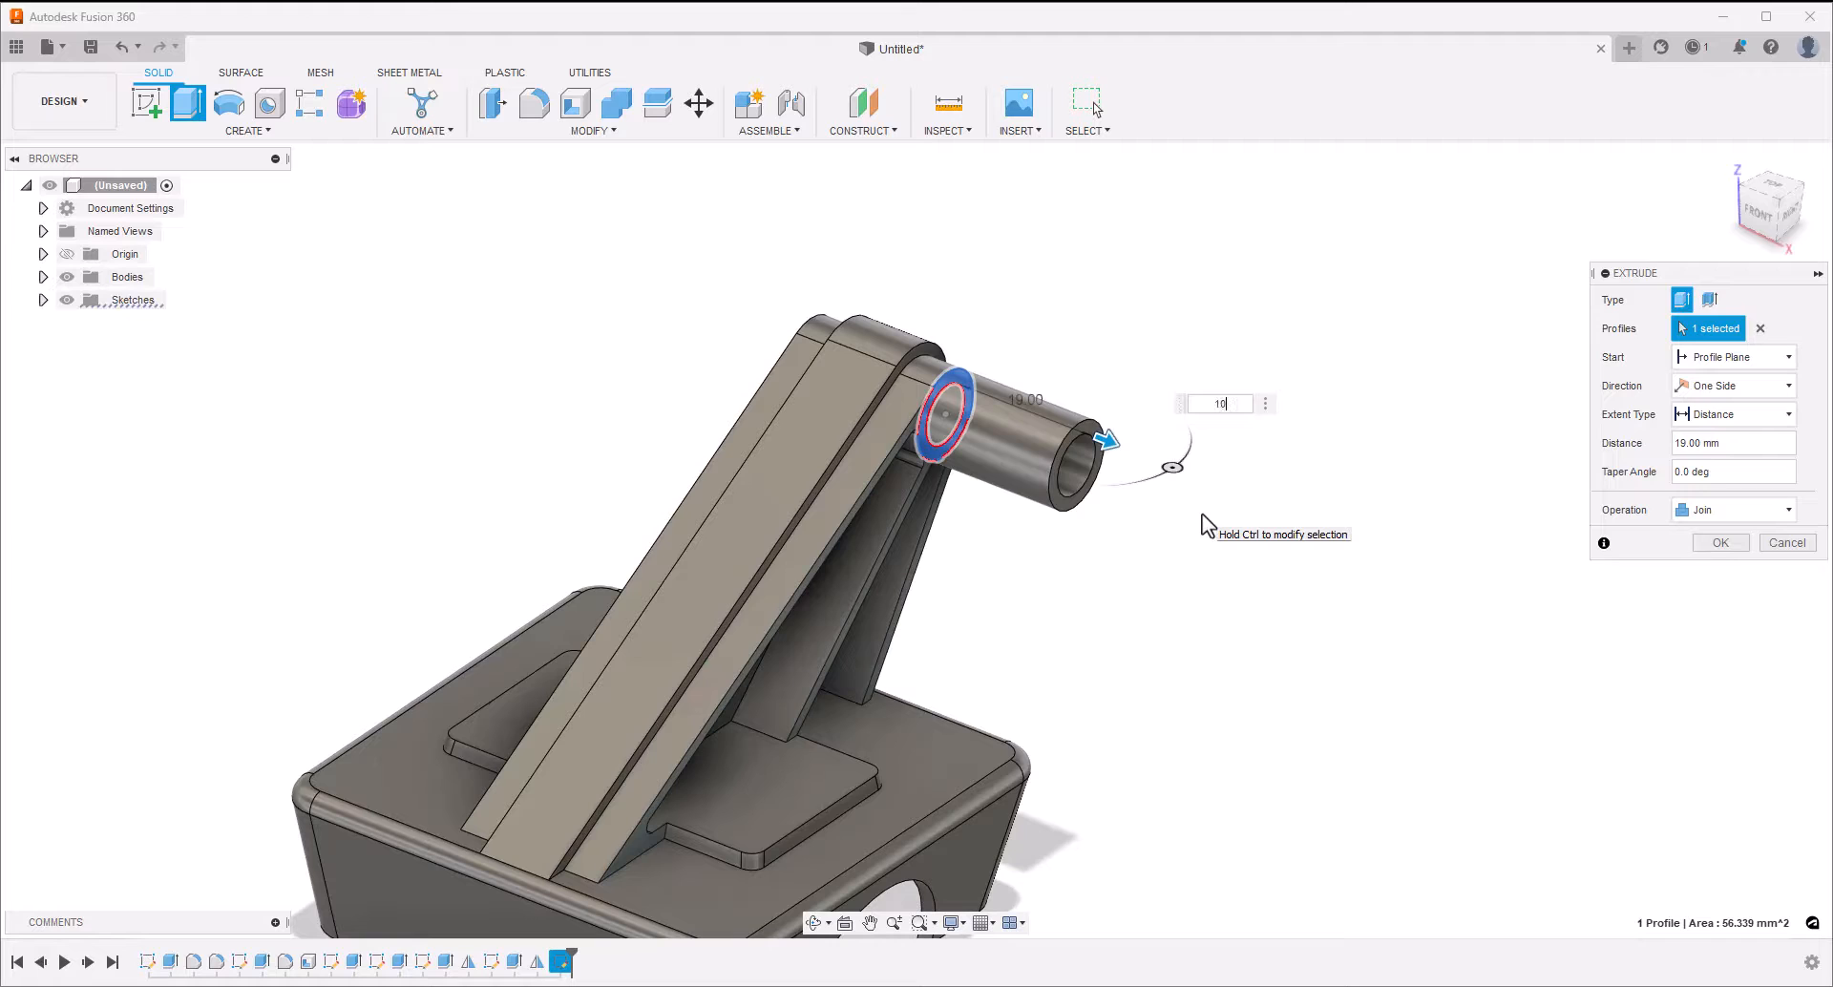
key("Tab")
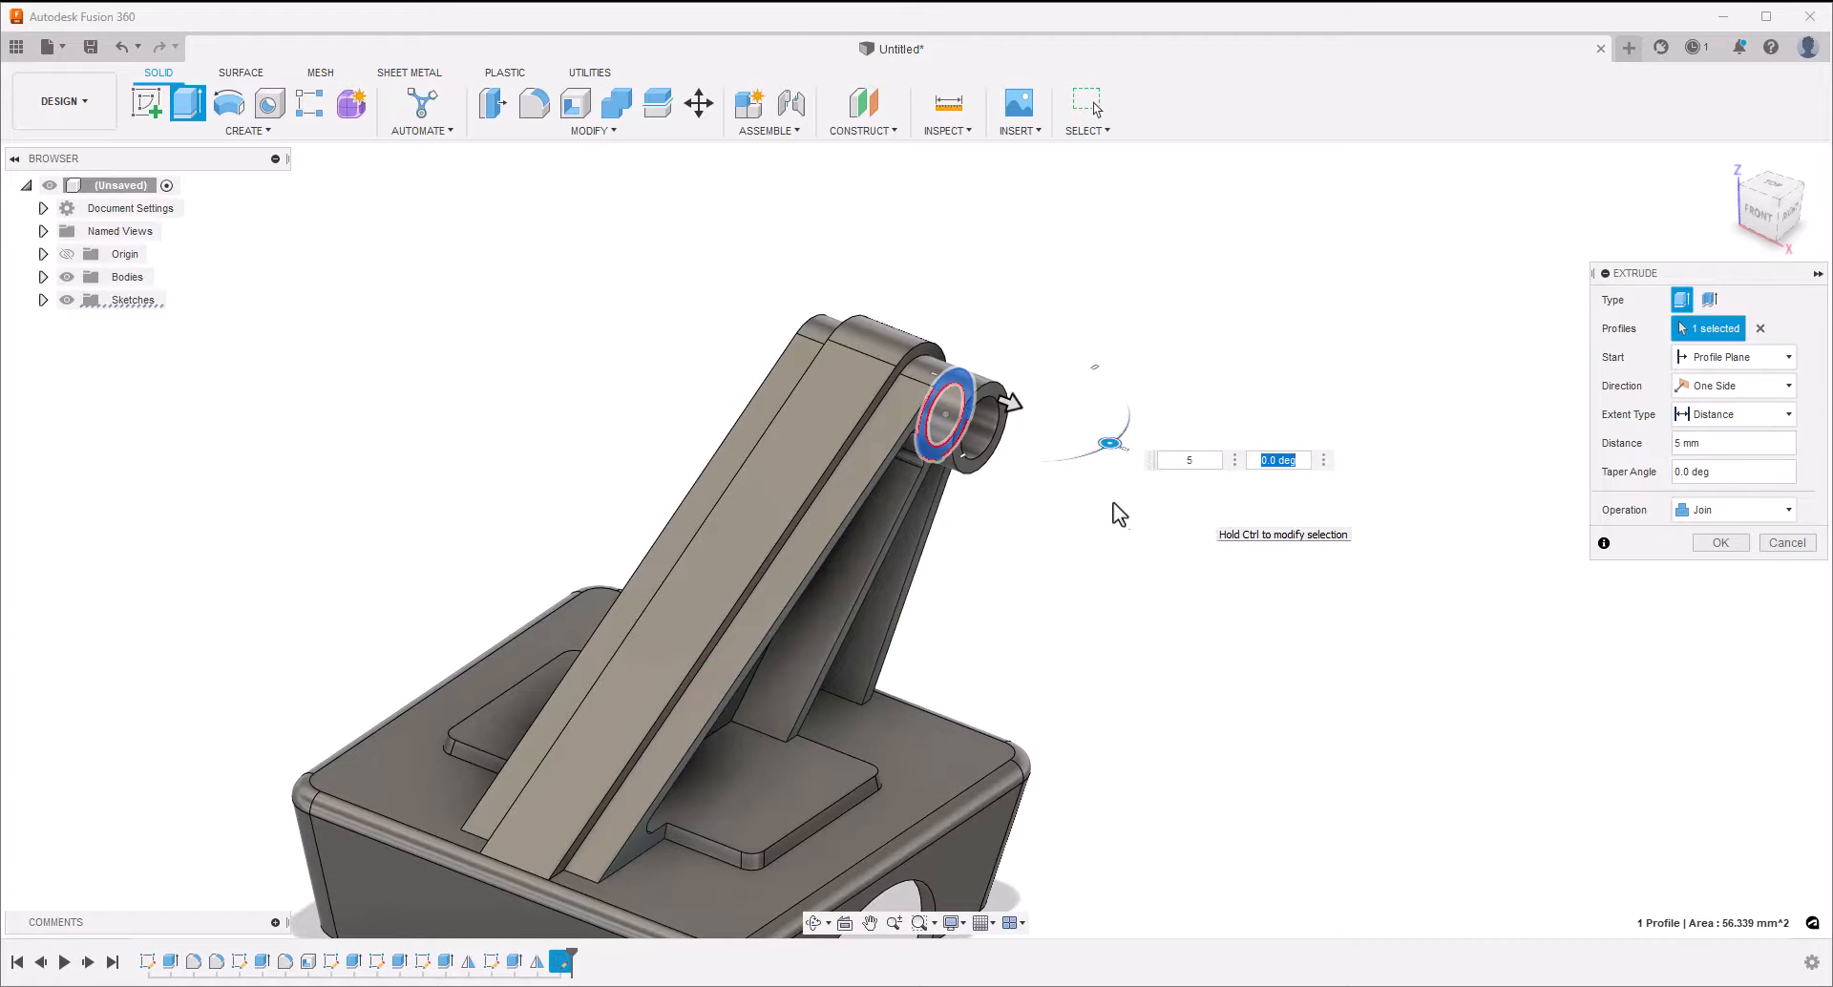
left_click(1722, 541)
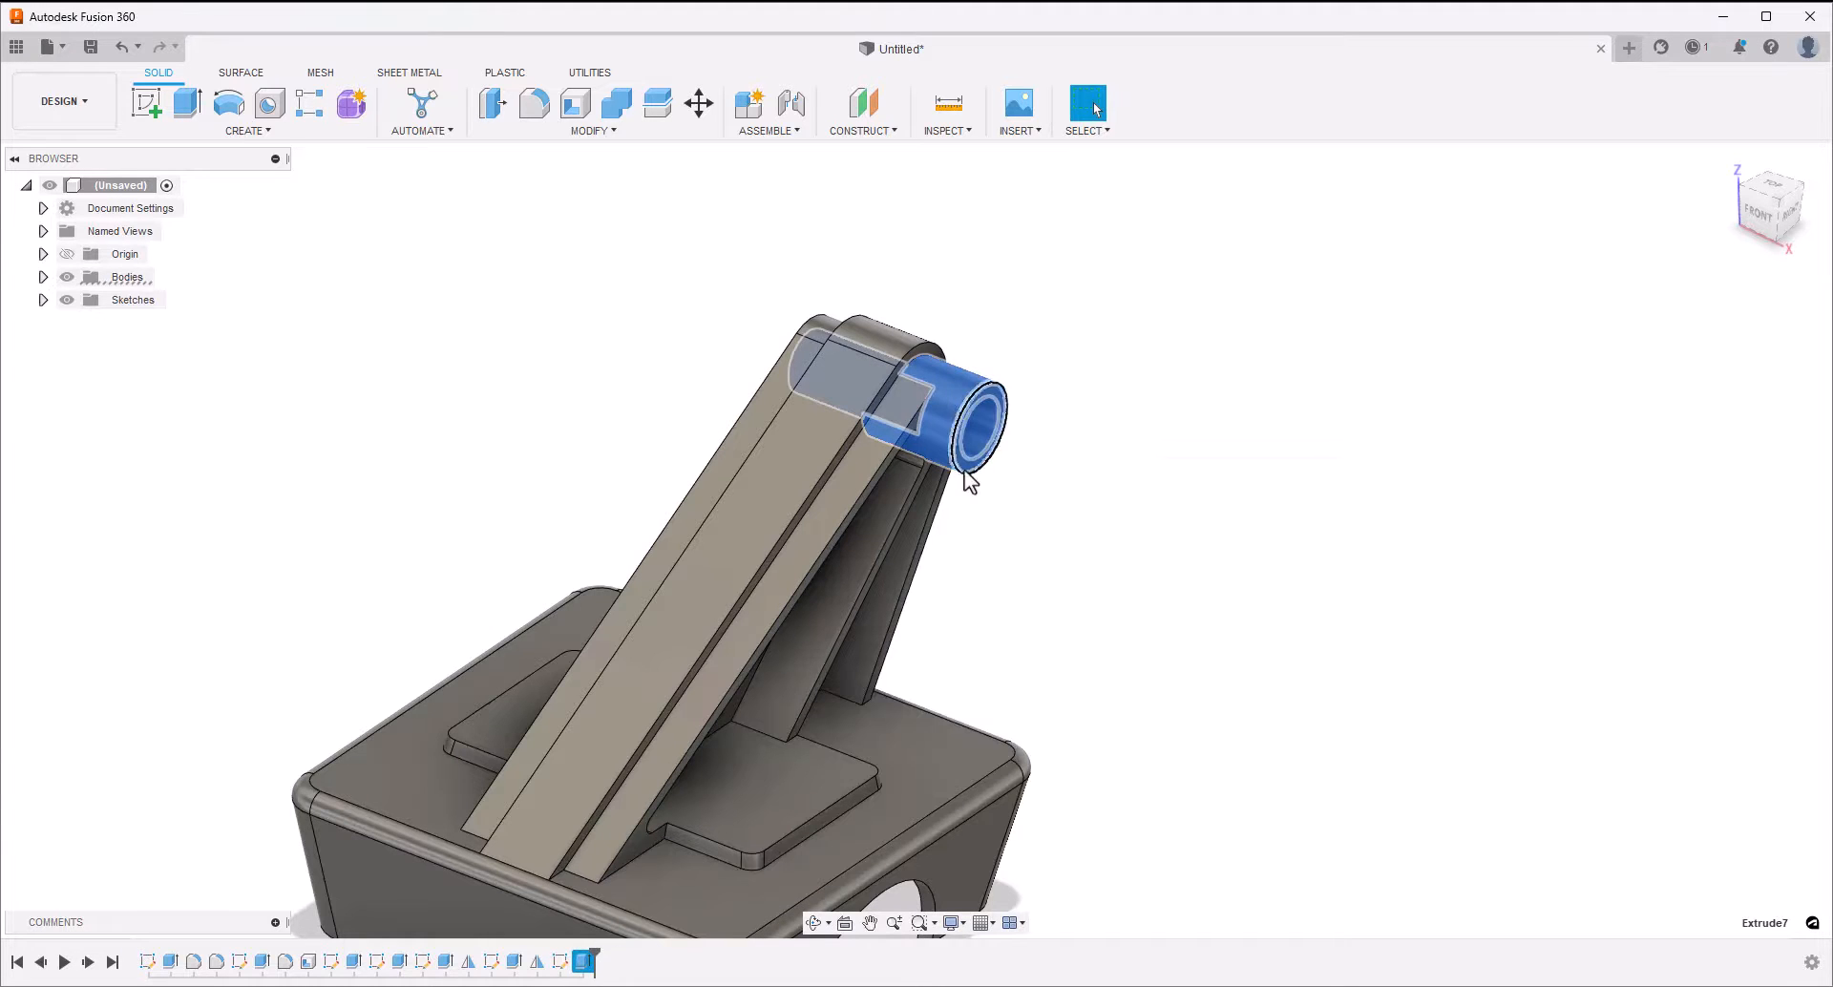
Mirror the extruded ring boss across the central vertical plane to the arm's opposite side
left_click(245, 136)
left_click(196, 576)
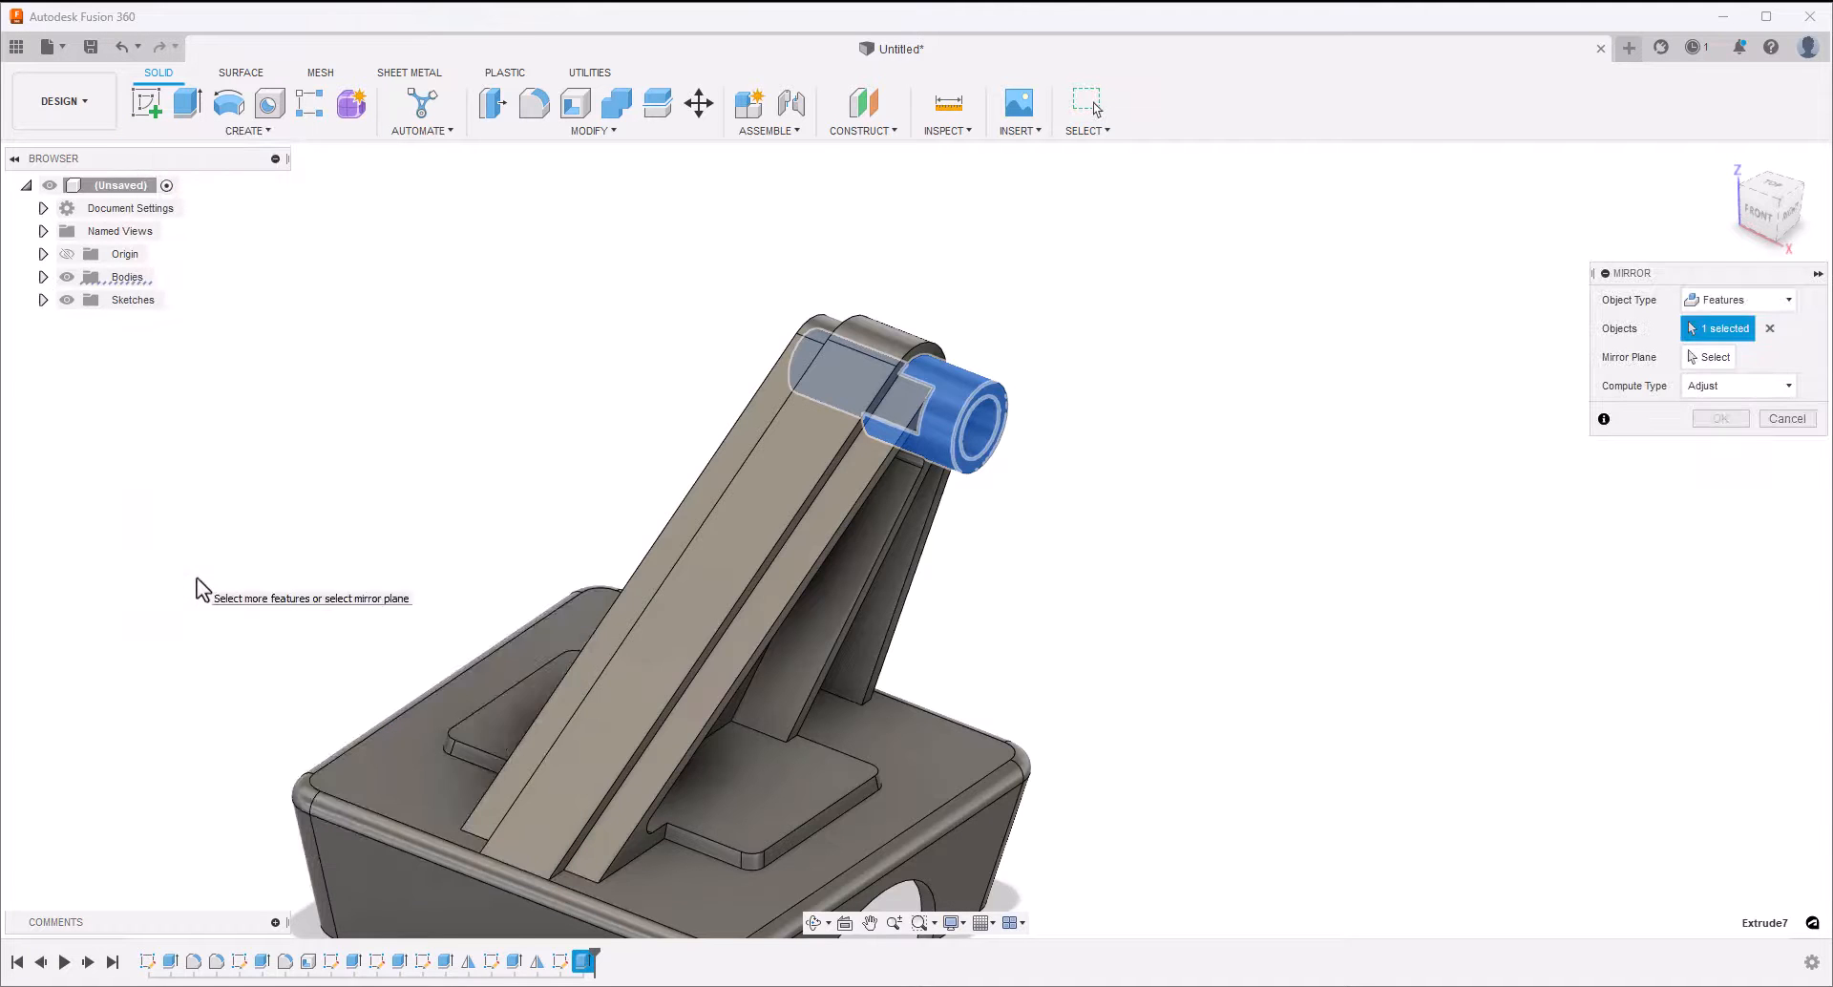
left_click(1704, 357)
middle_click_drag(1096, 811, 789, 772, "shift")
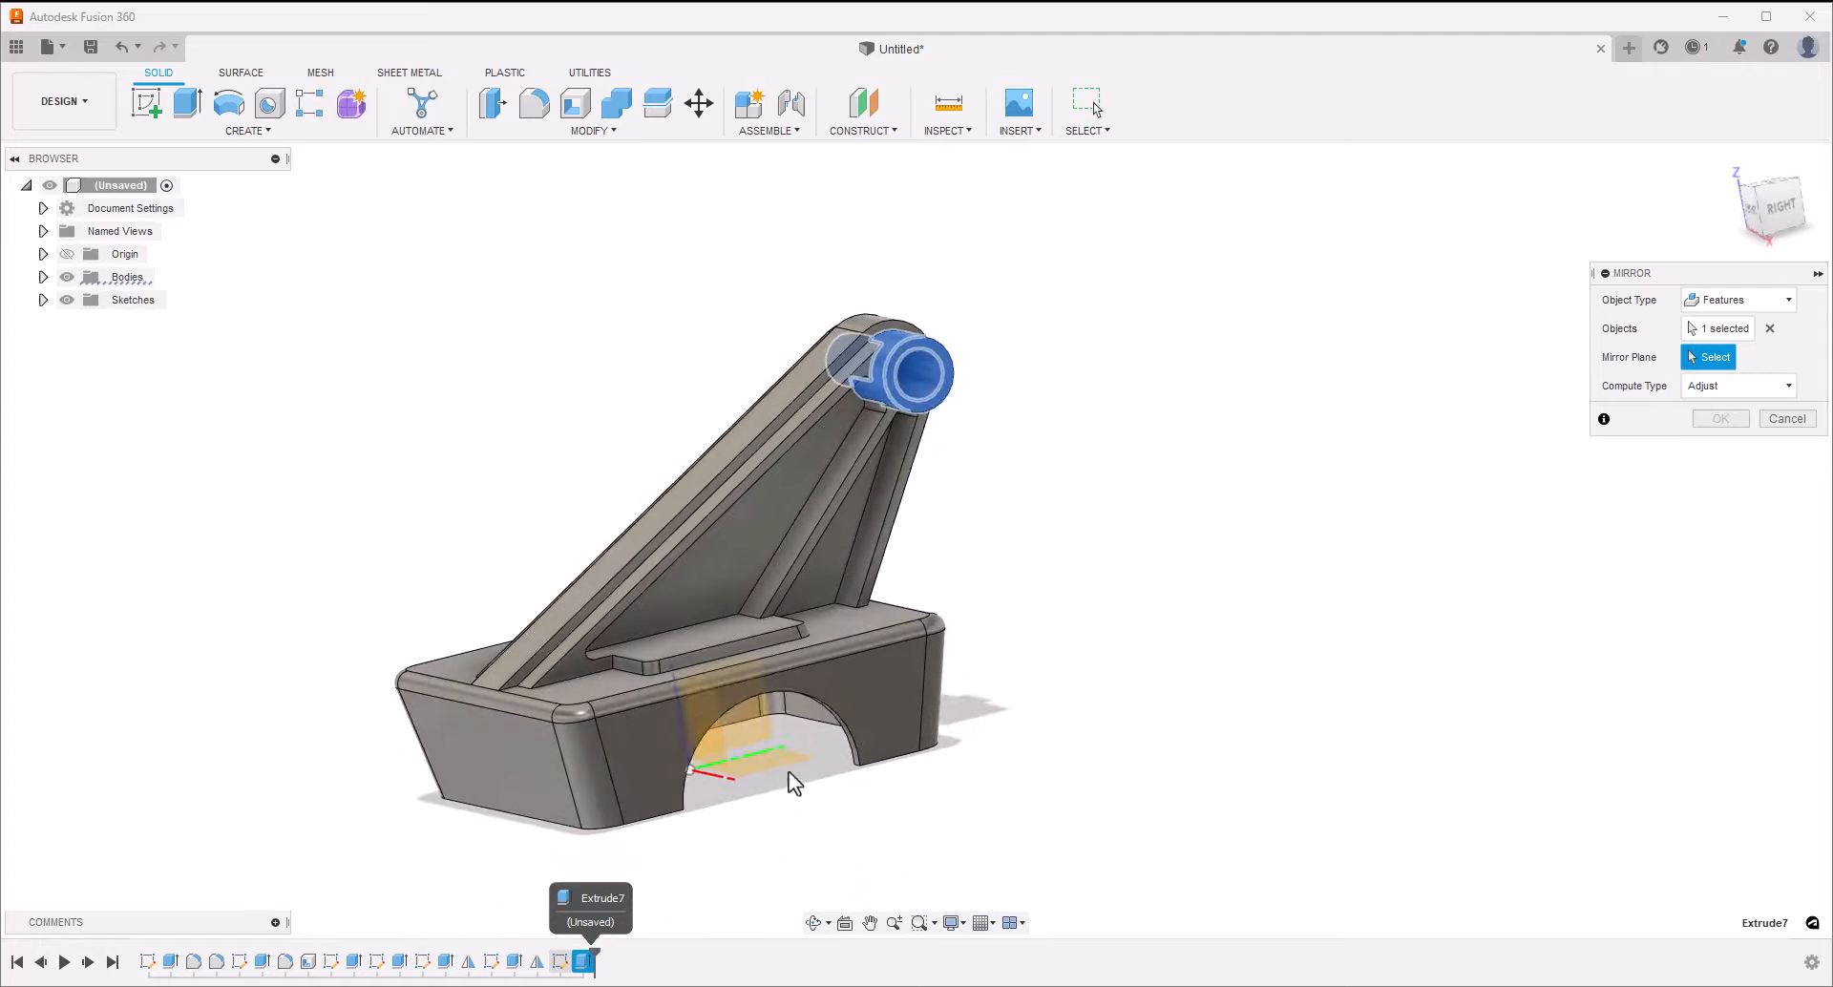
left_click(764, 736)
left_click(1724, 418)
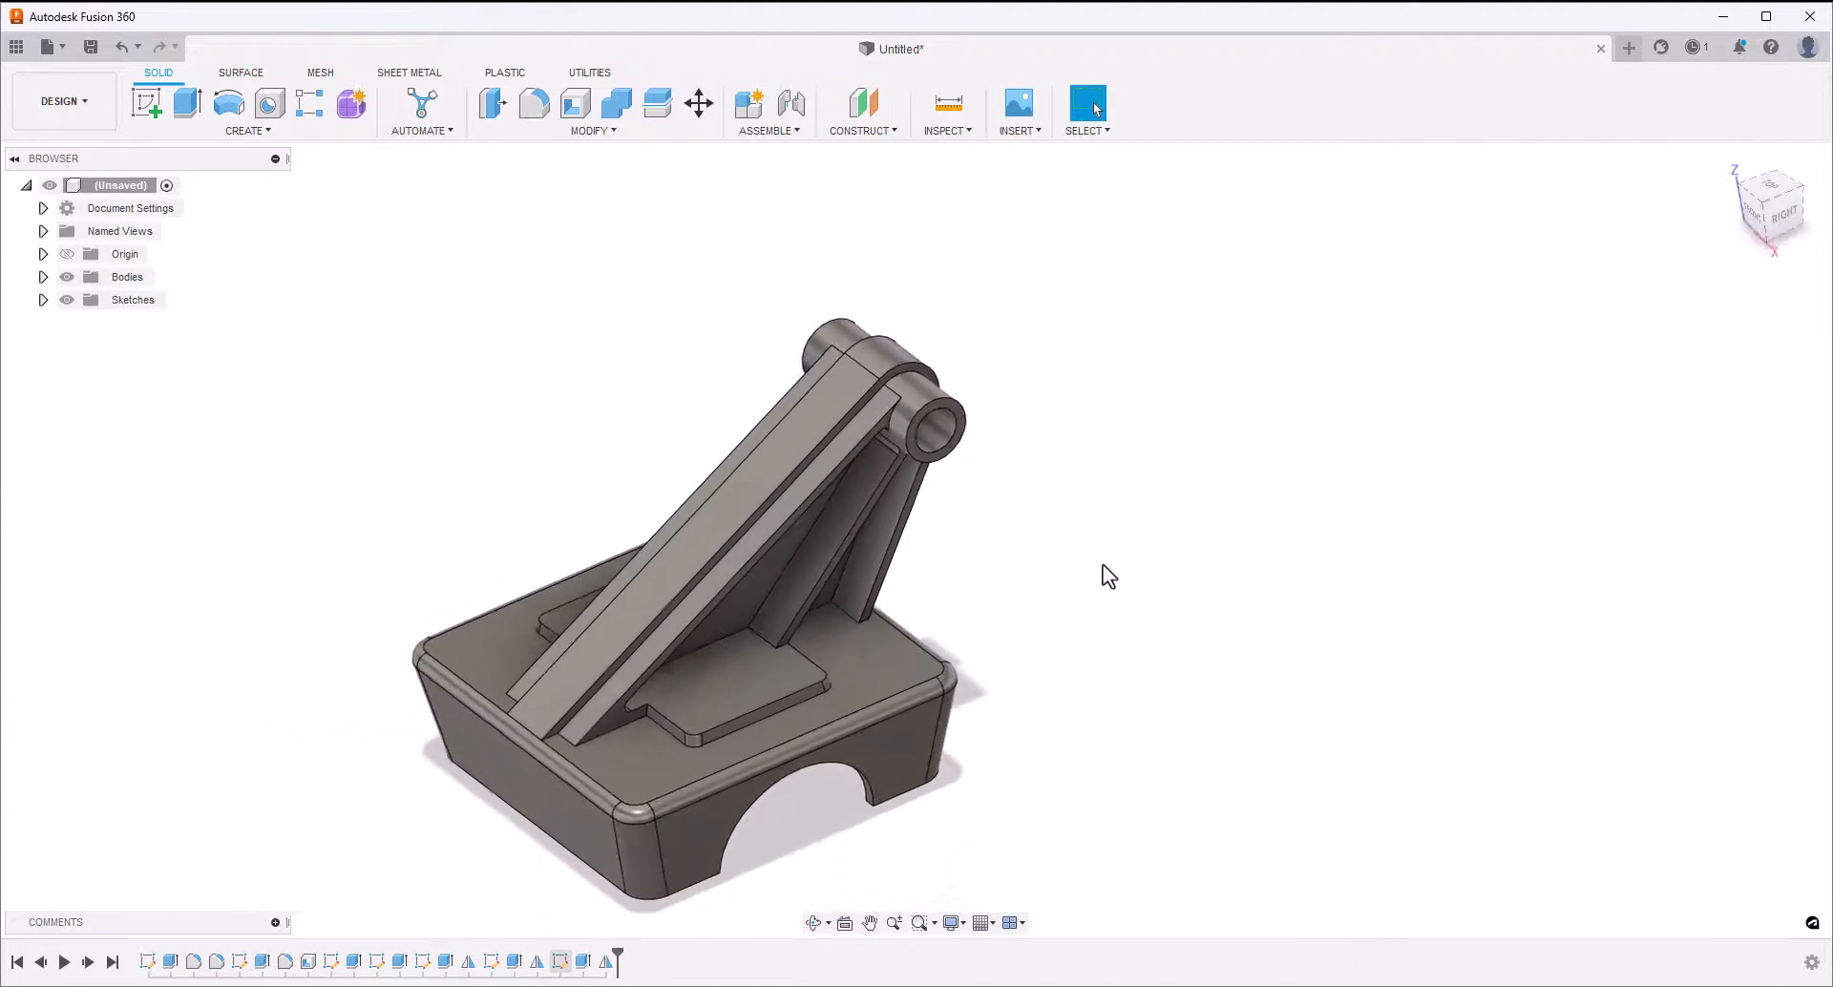
On the block's top face, sketch a horizontal centre-to-centre slot near the lower-right corner, about 13.3 mm between centres and 5.1 mm wide
left_click(860, 691)
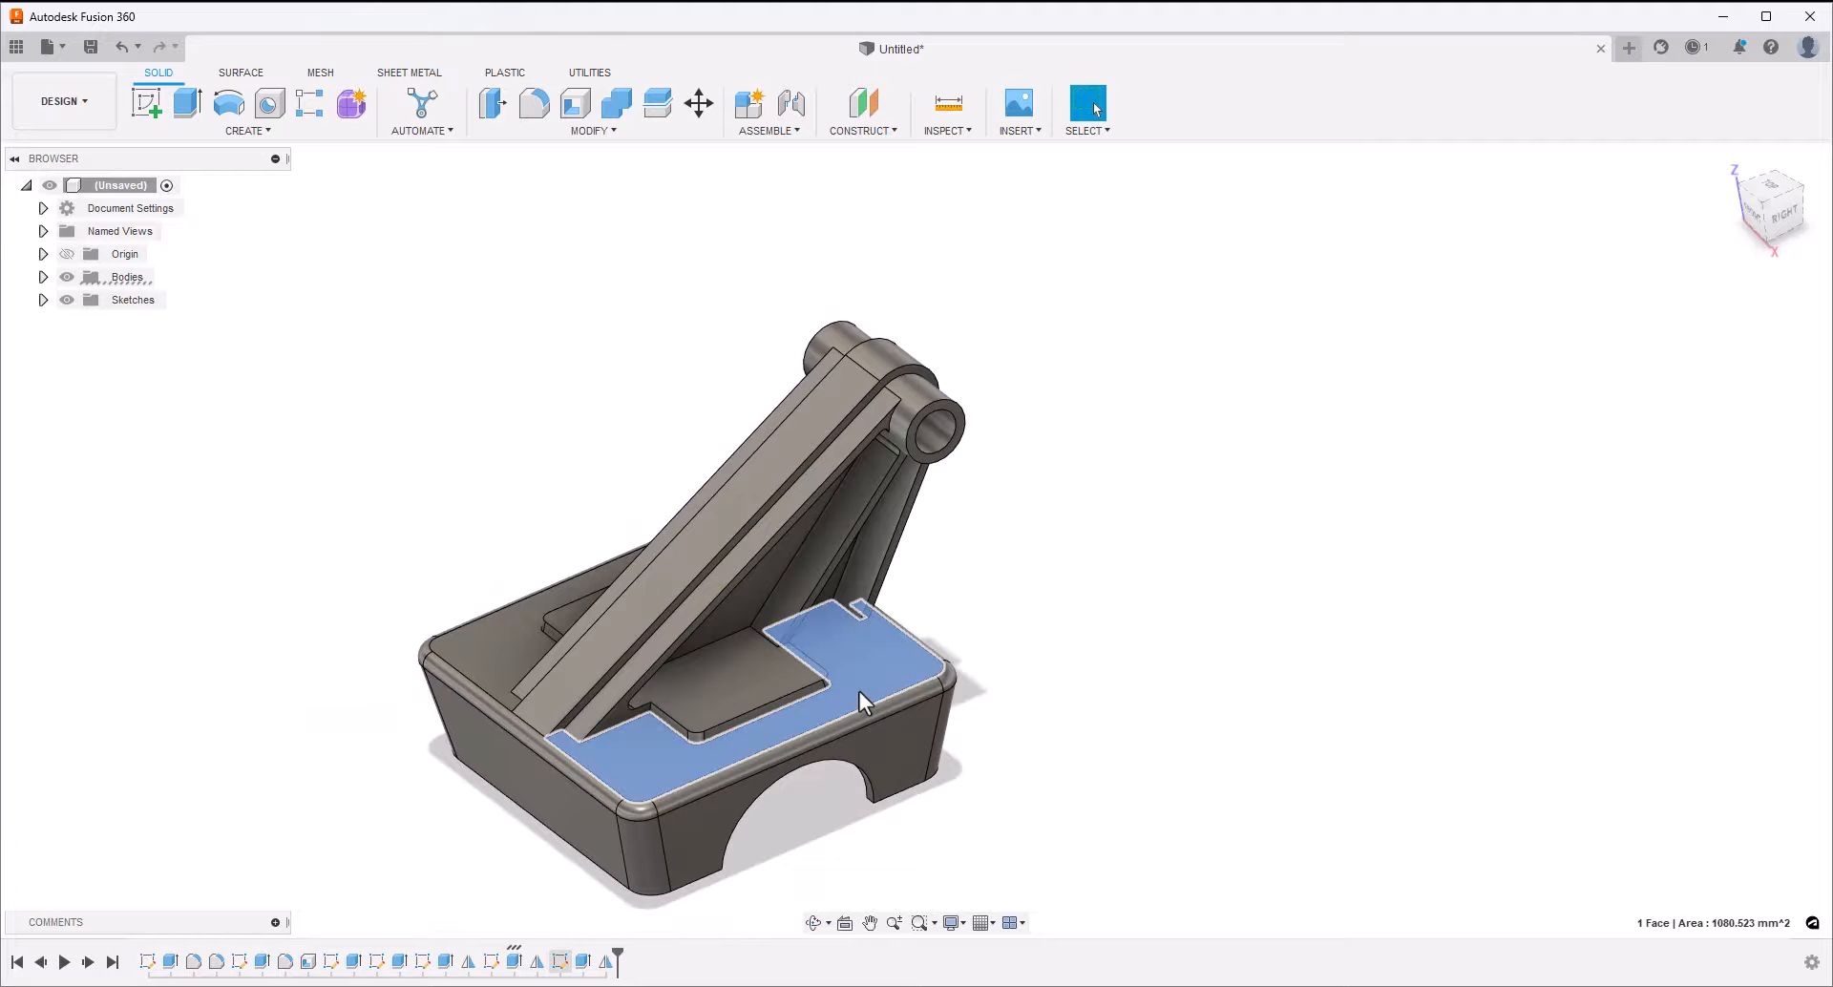
left_click(146, 102)
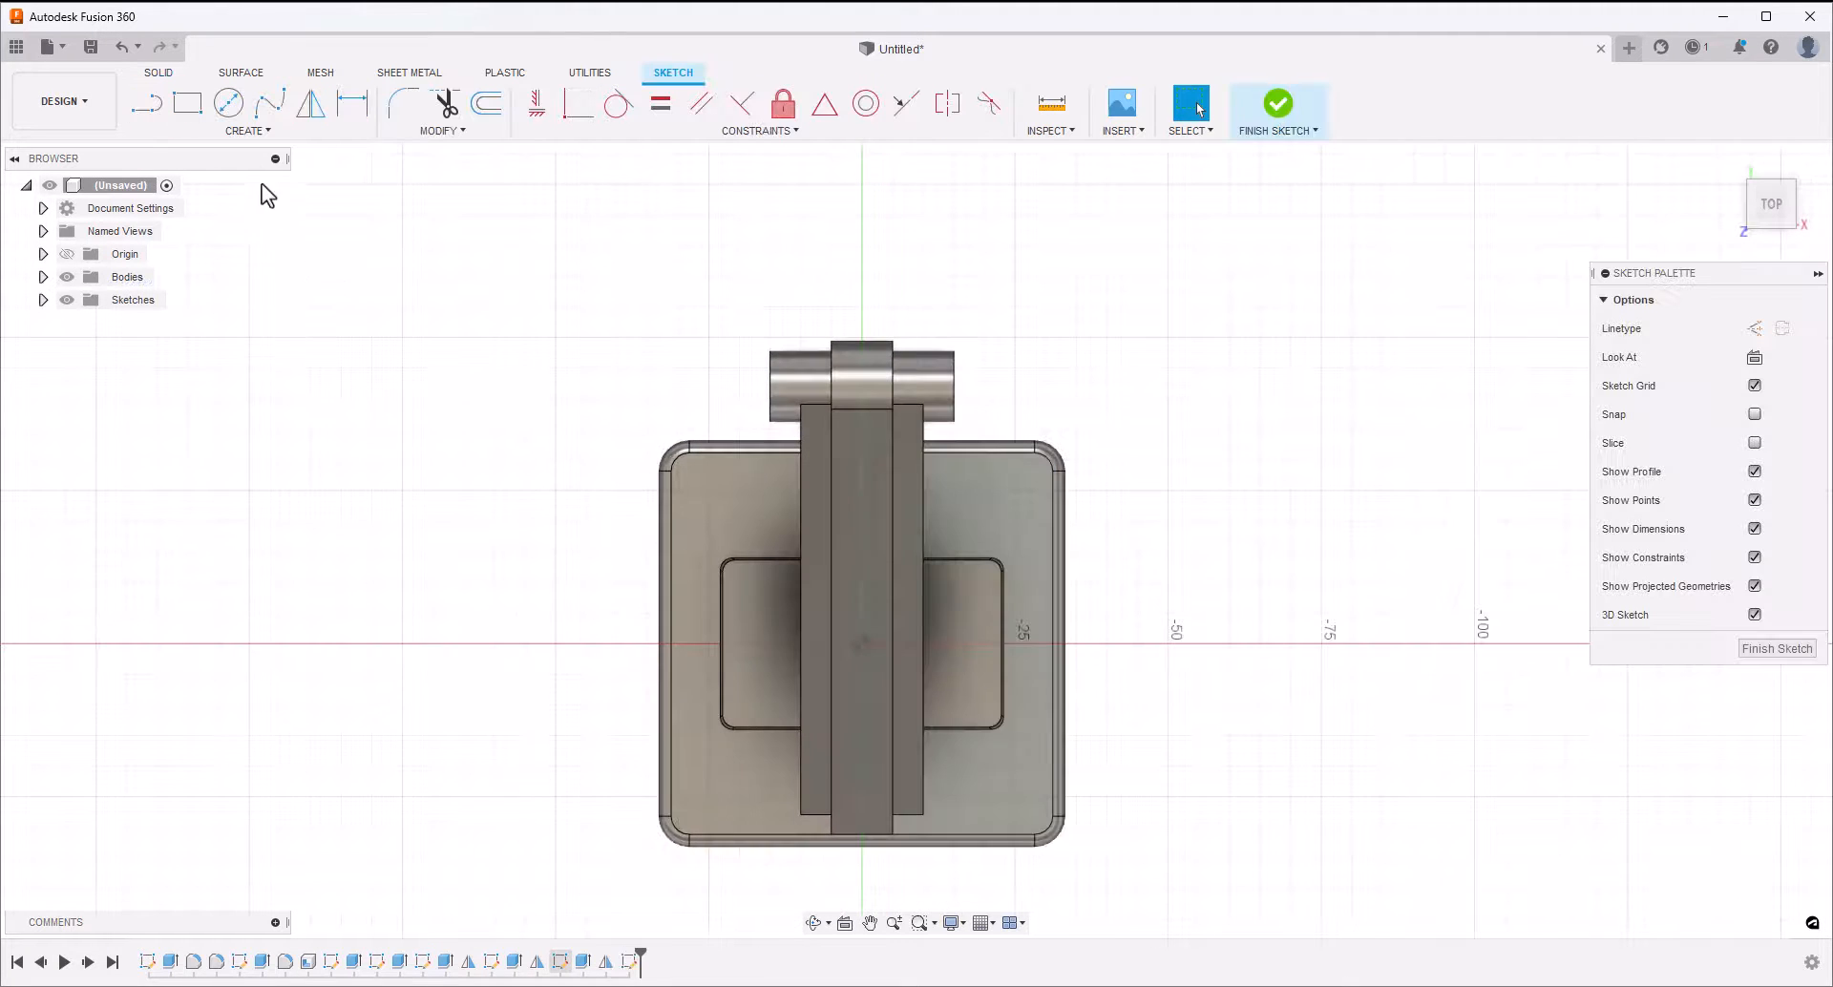
left_click(245, 133)
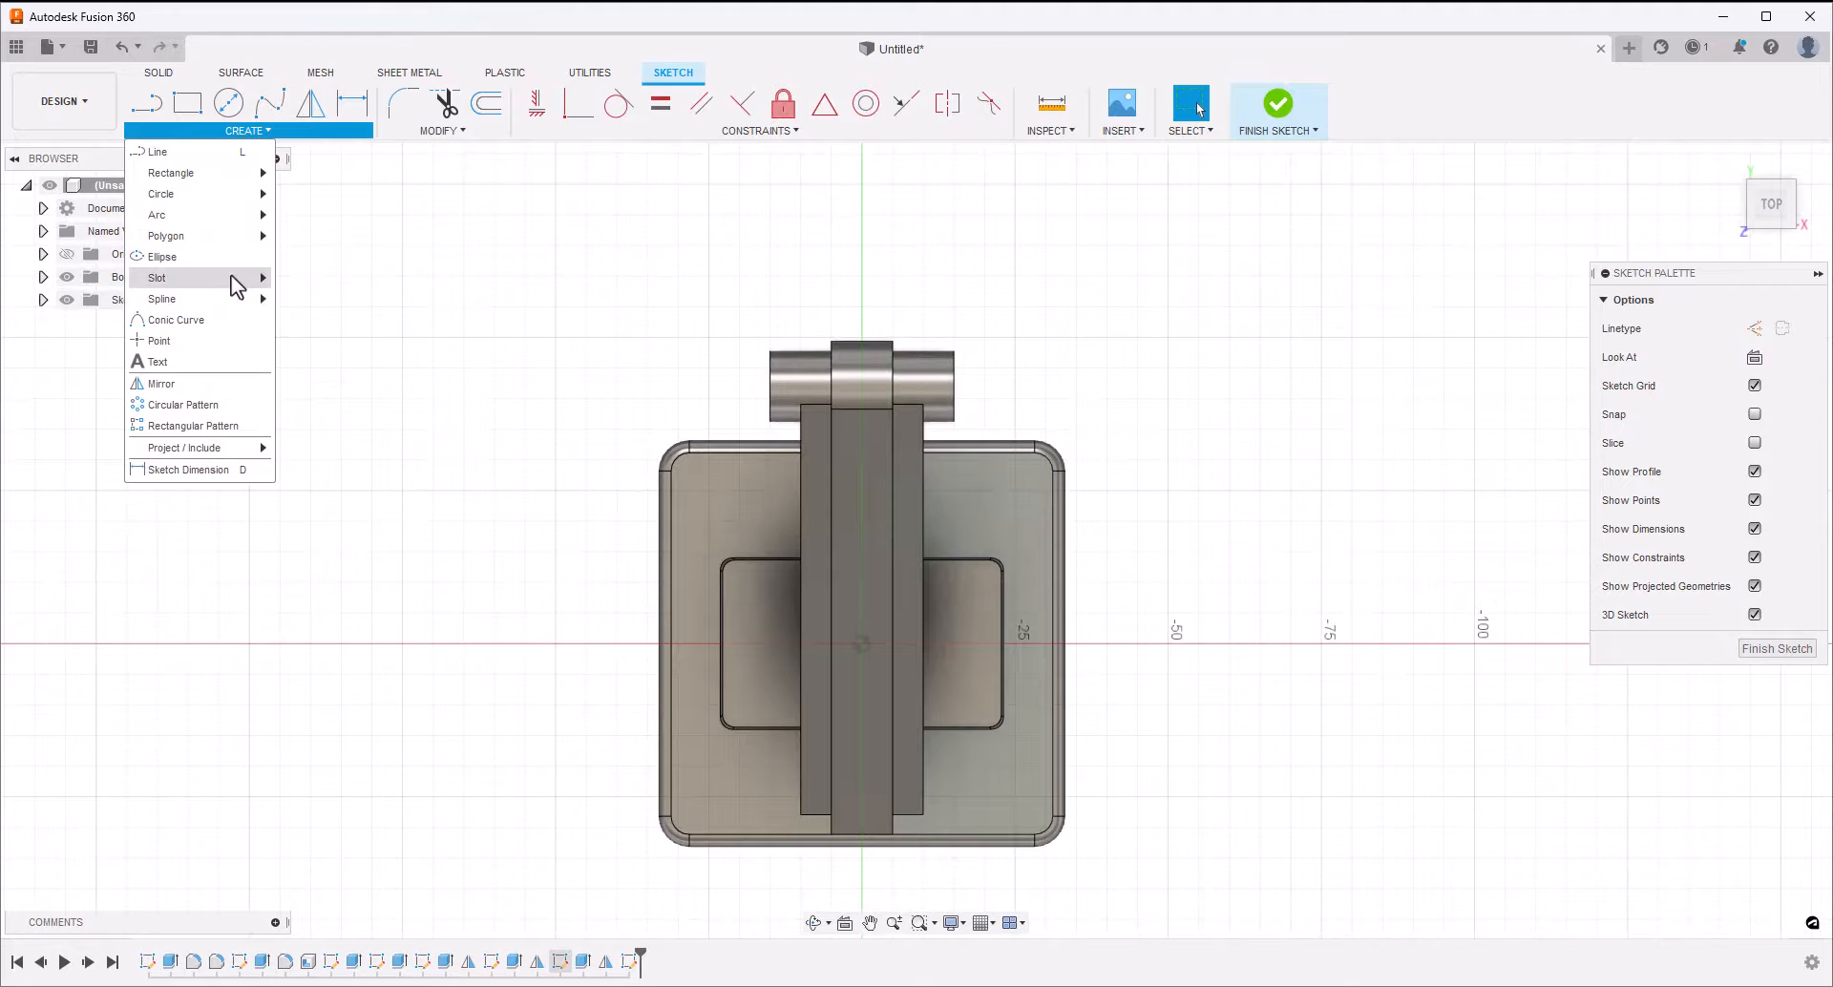
mouse_move(253, 278)
left_click(319, 278)
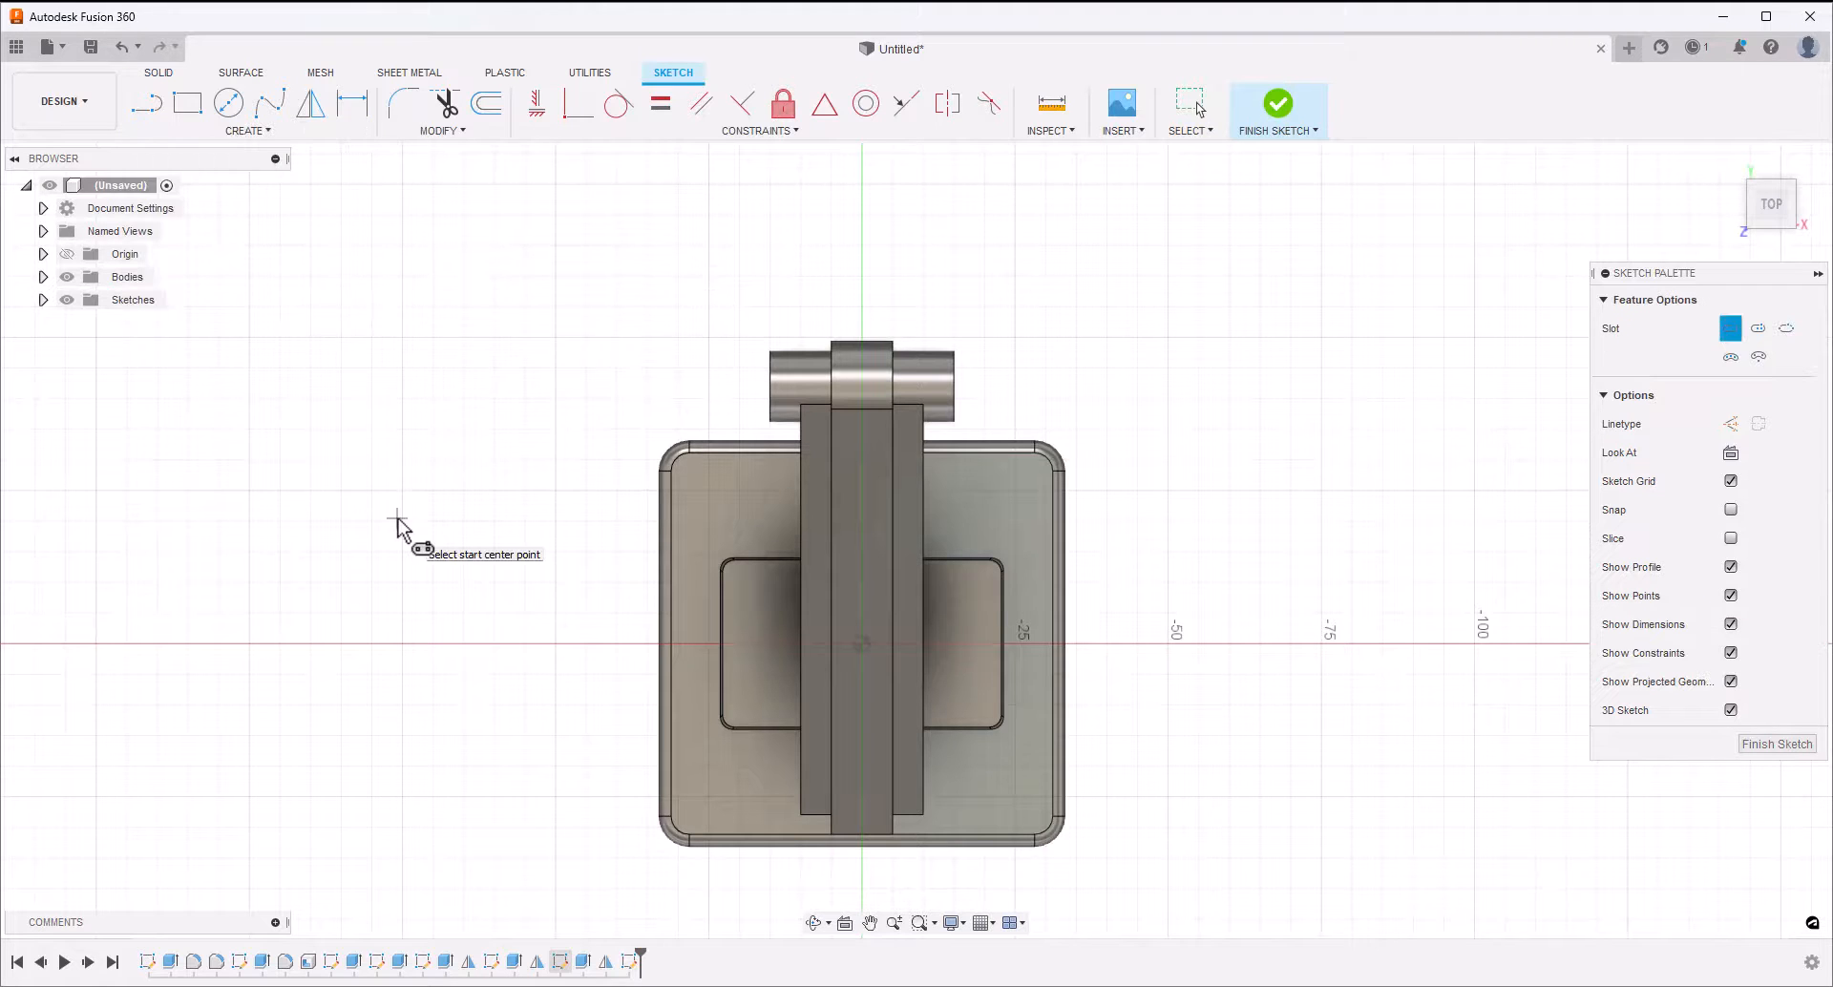
left_click(952, 782)
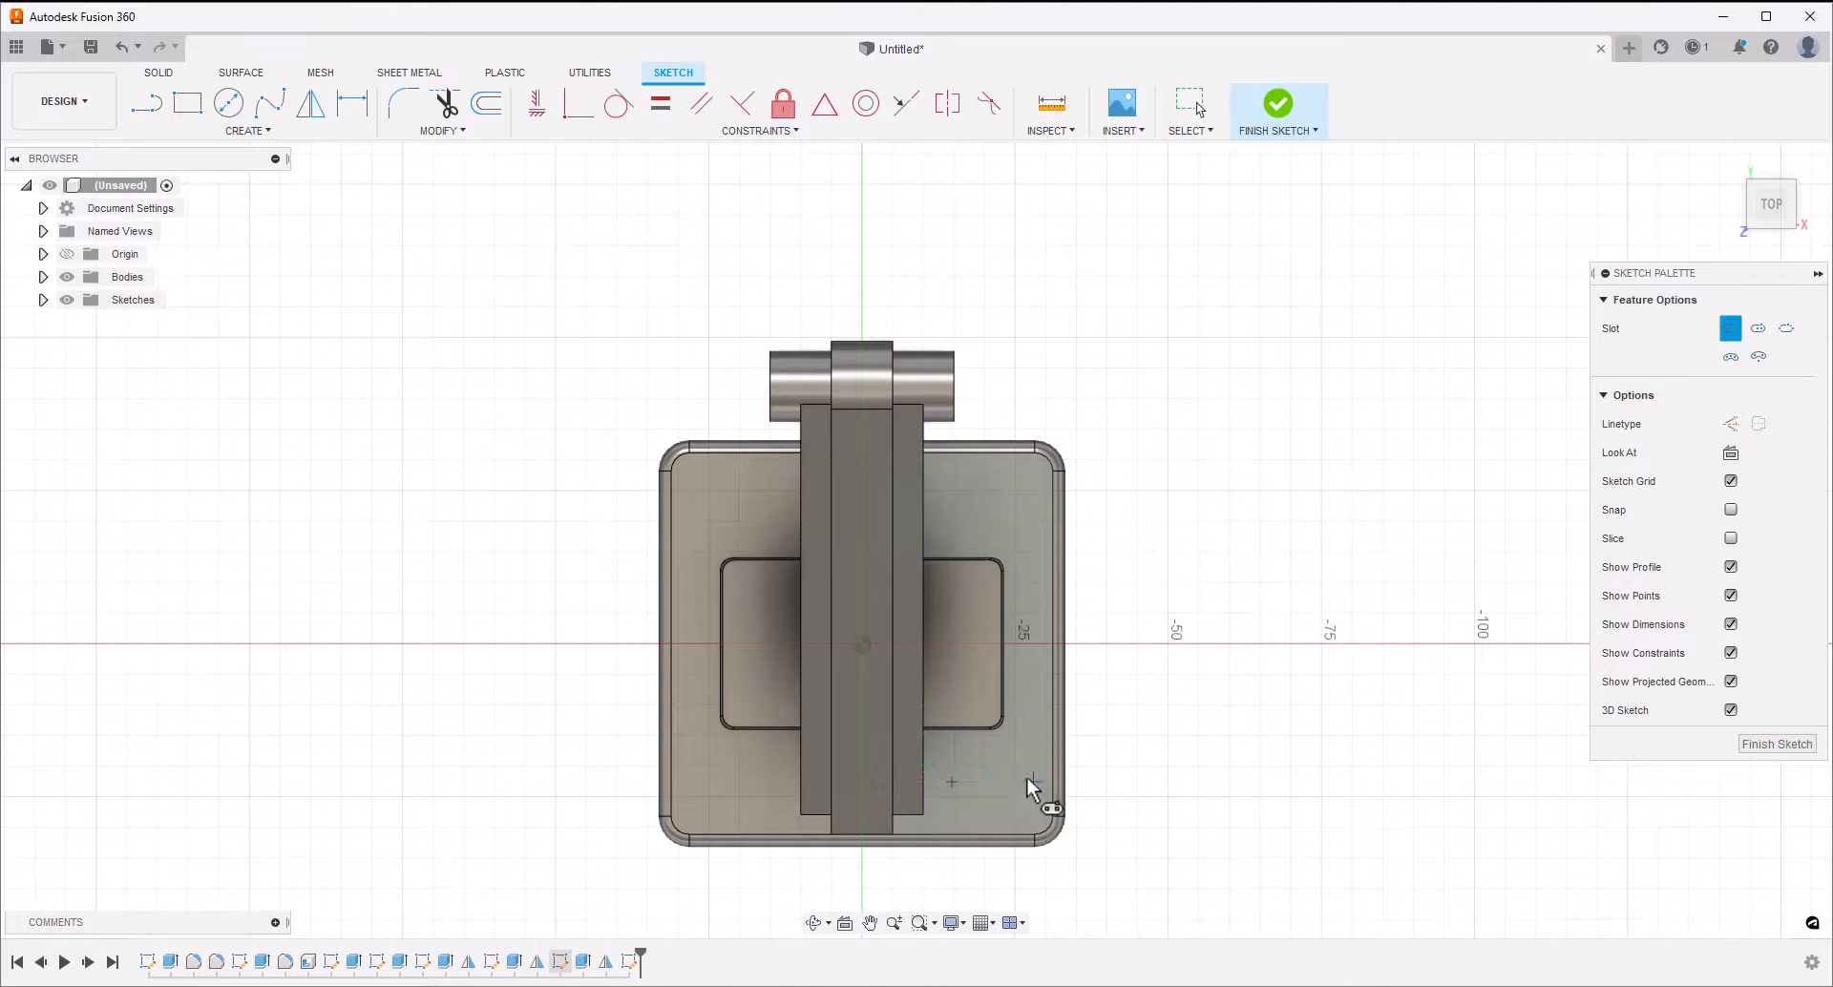
left_click(1034, 782)
left_click(1029, 796)
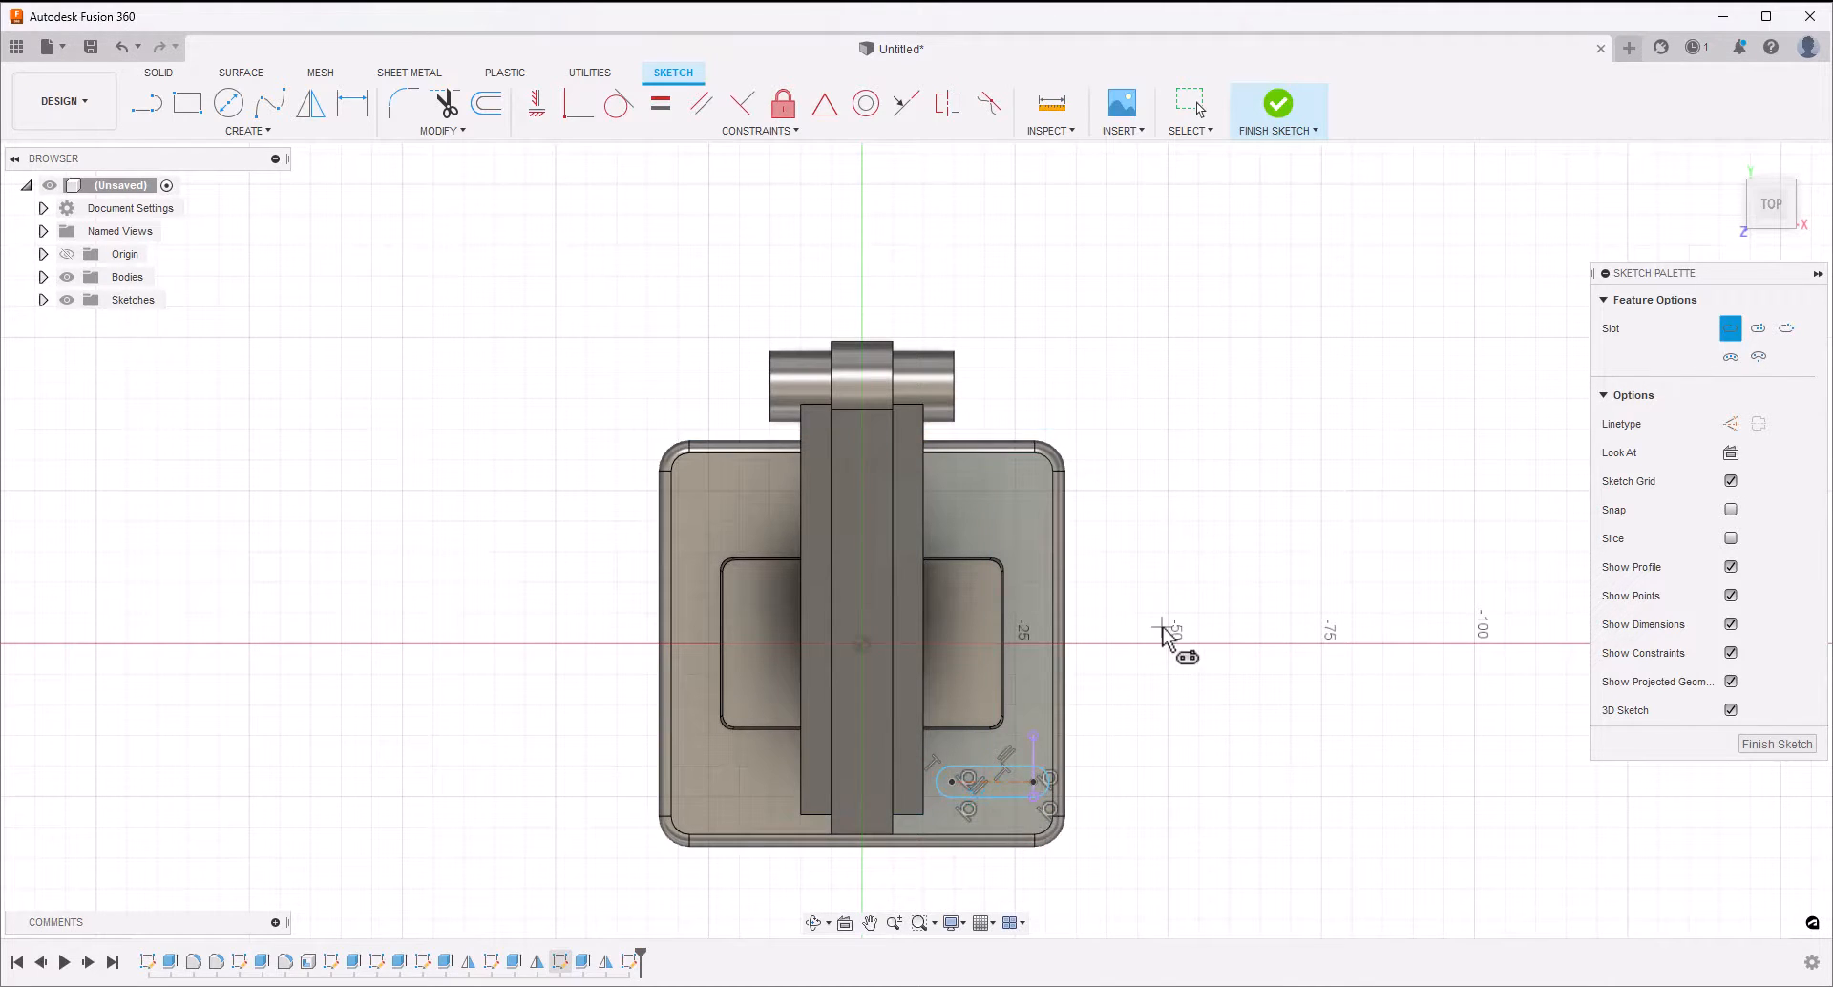
key("Escape")
Delete the stray vertical line running through the centre point of the slot's outer end
left_click(1034, 764)
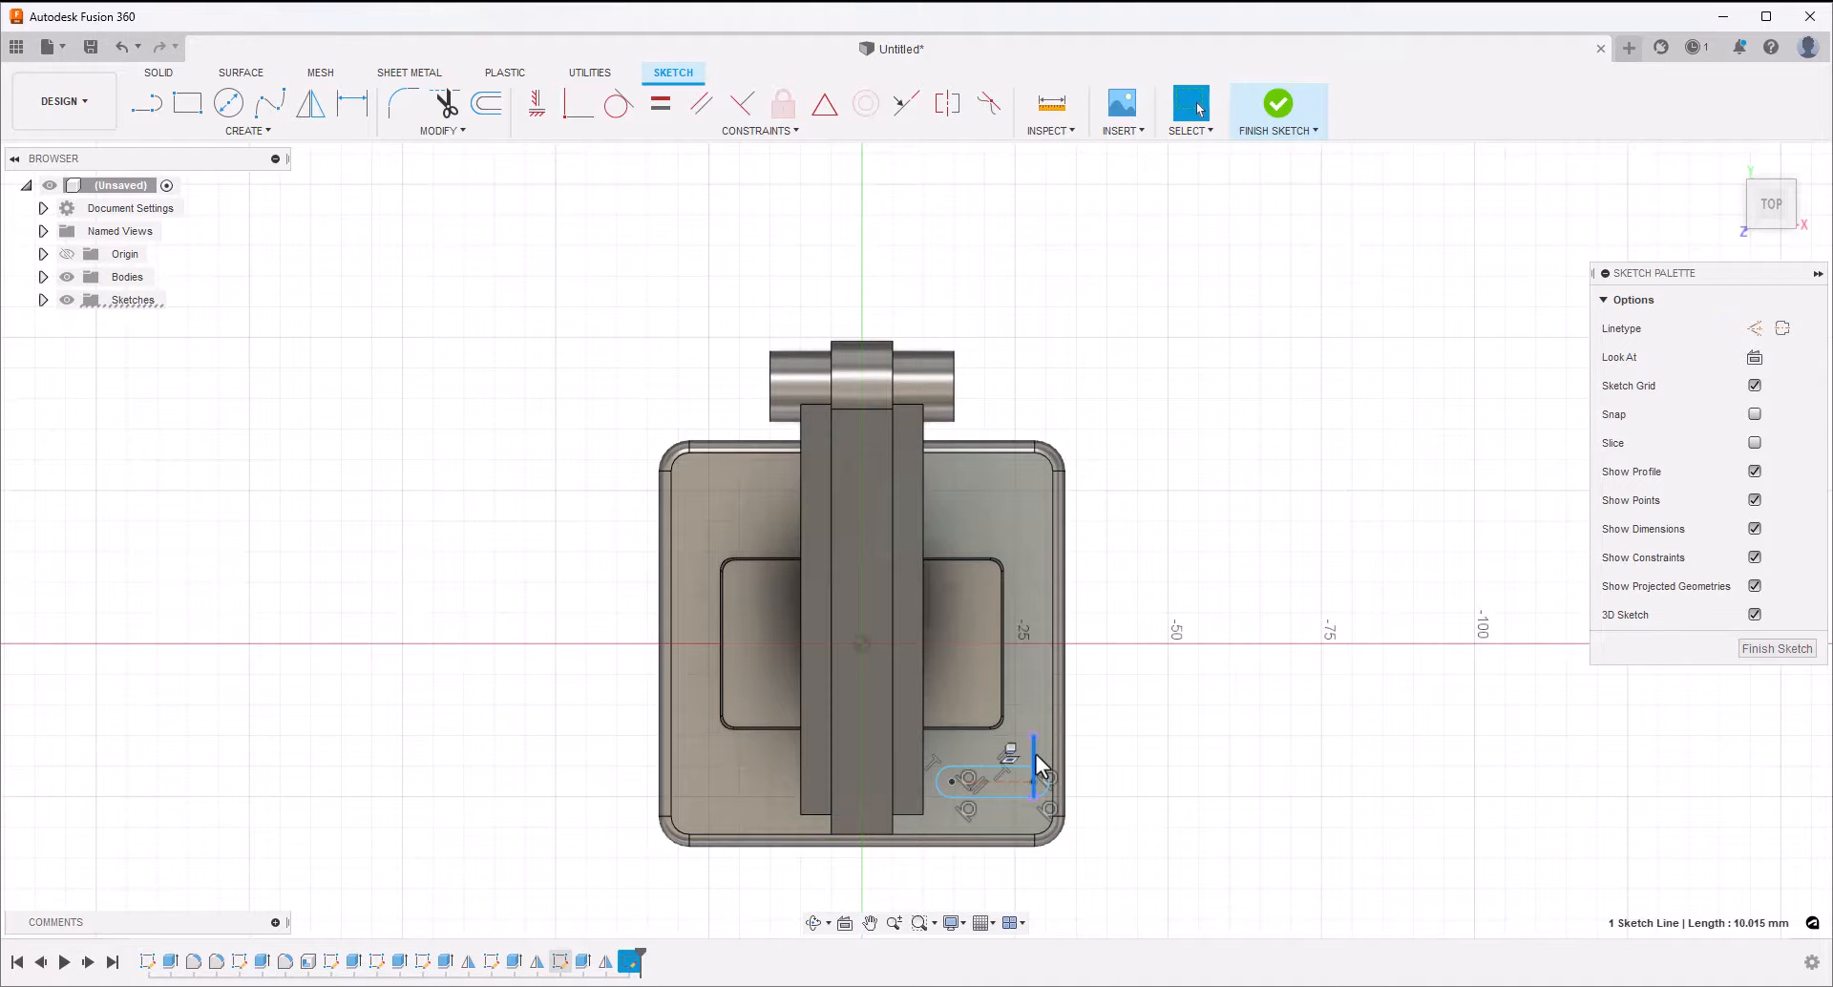
scroll(1035, 764, "up", 5)
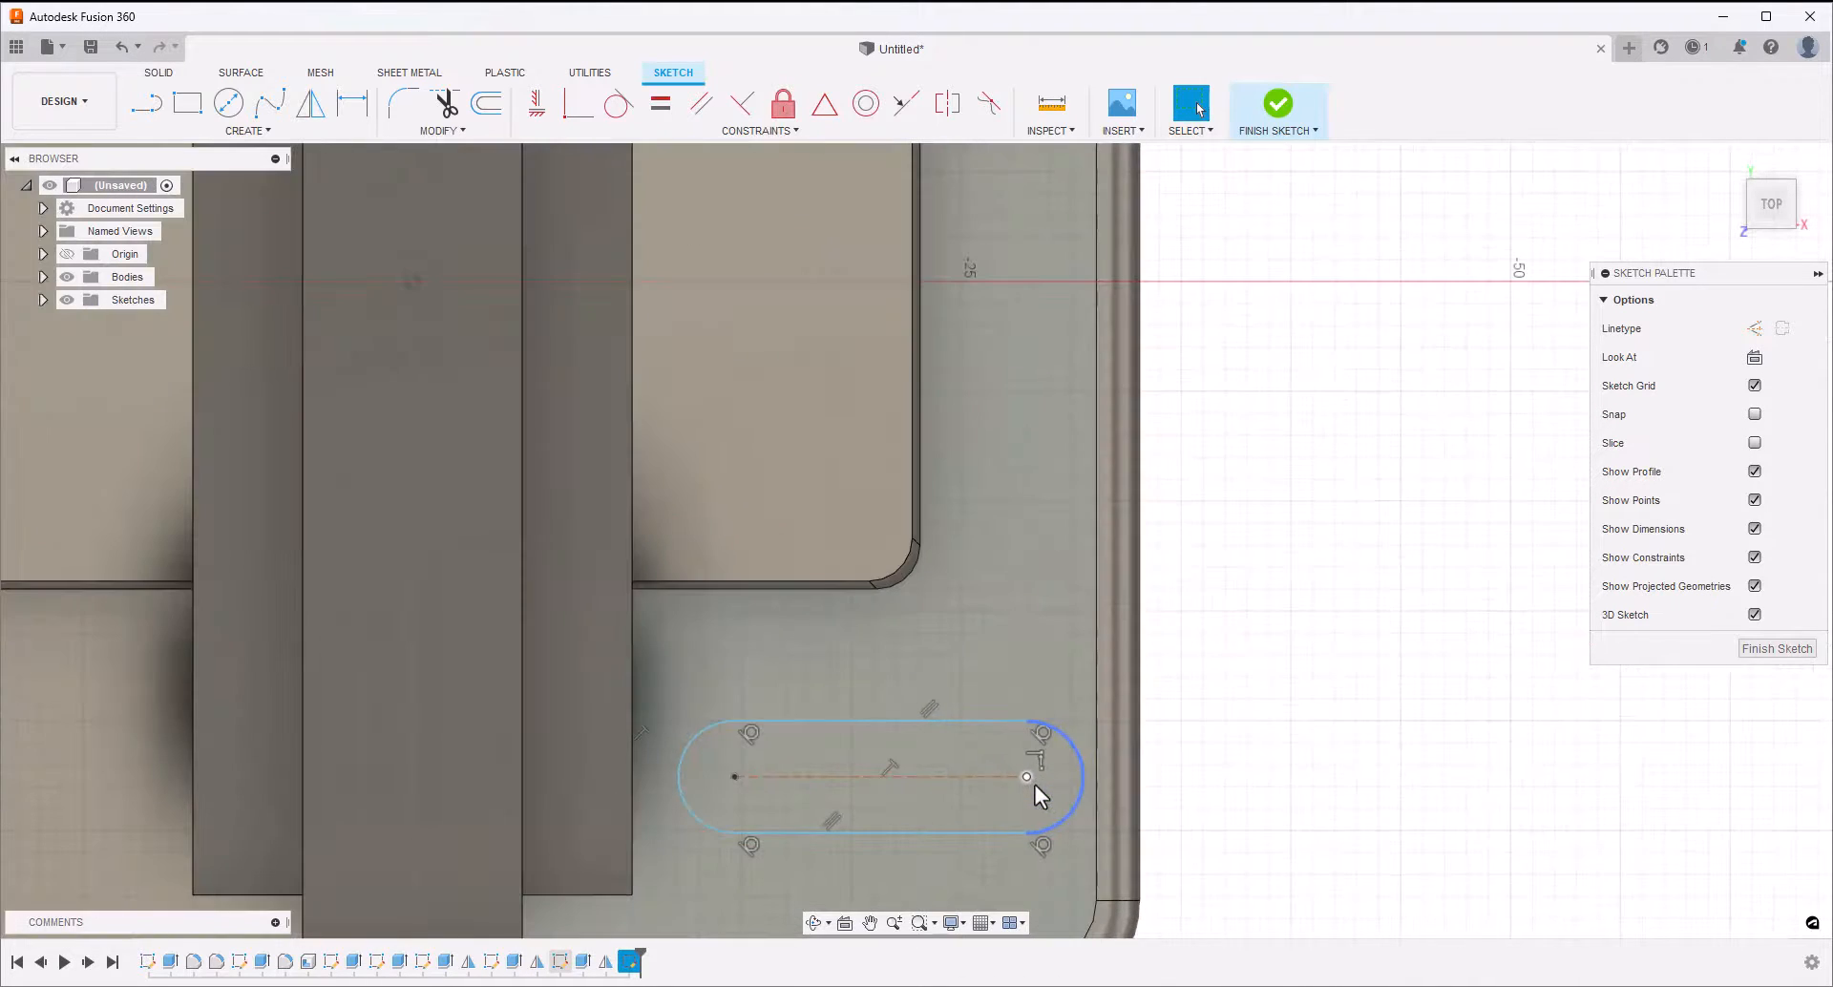
key("Delete")
Dimension the slot's centre-to-centre length to 10 mm
key("d")
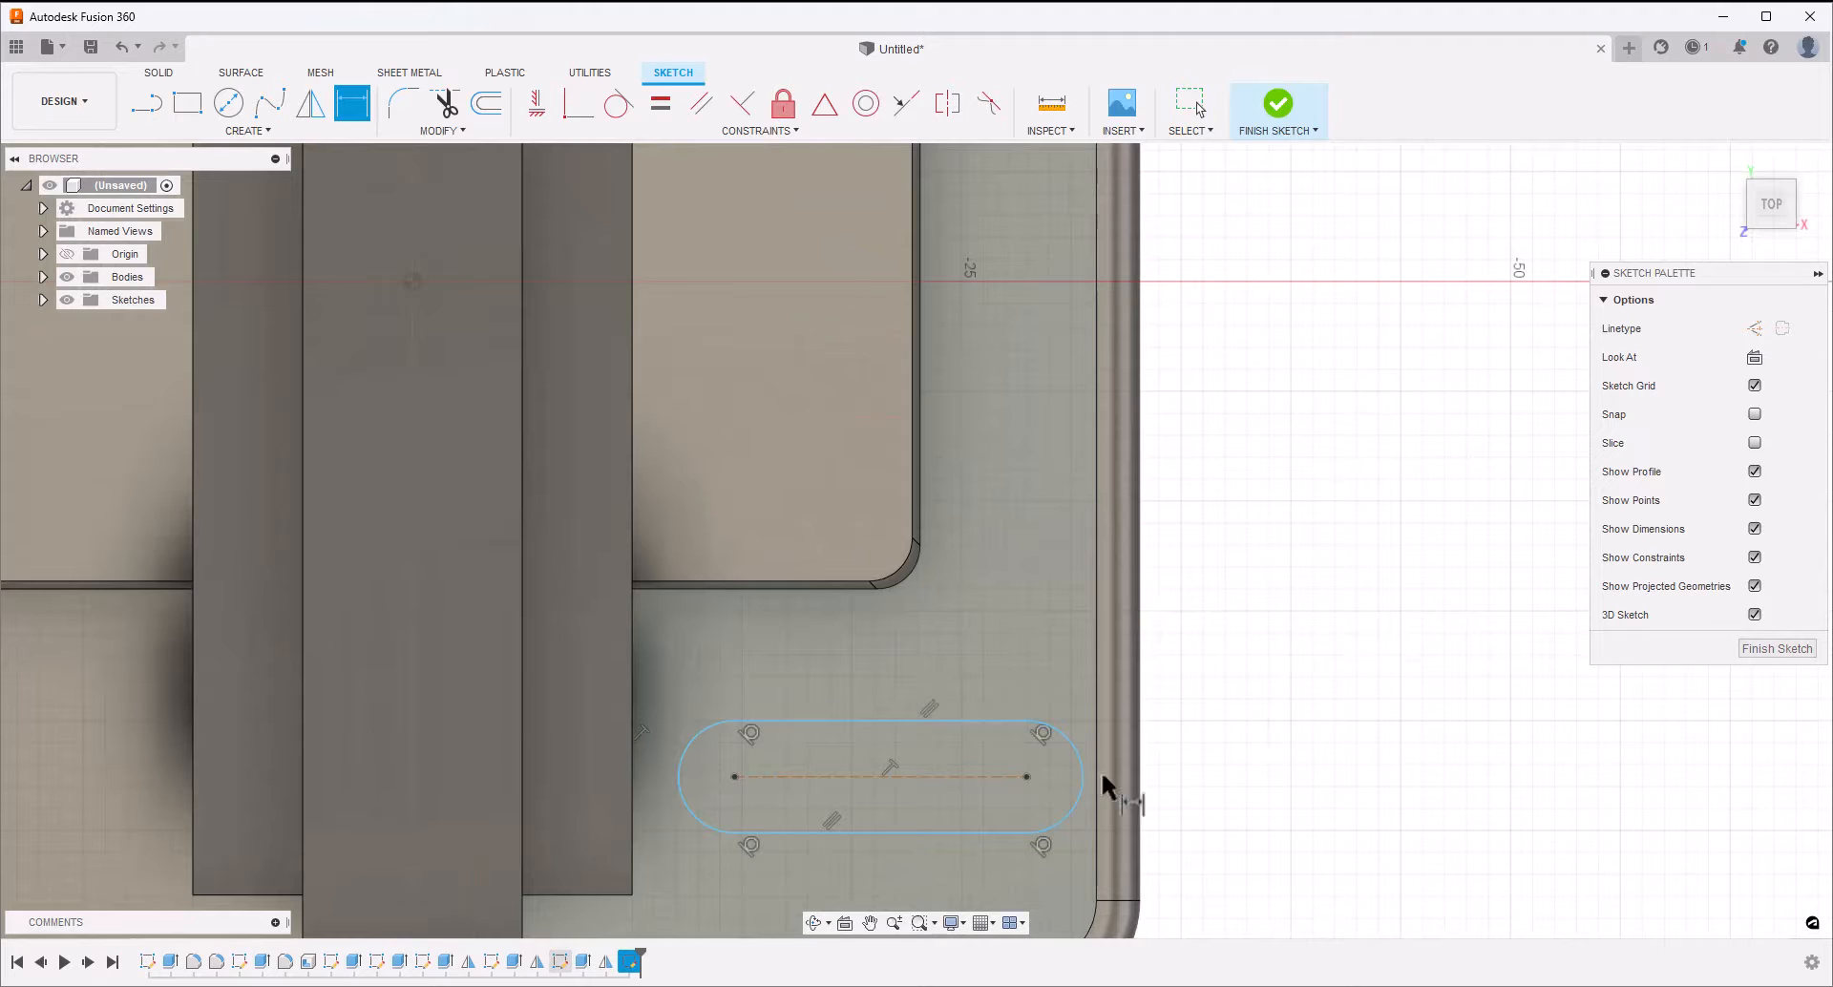
left_click(963, 775)
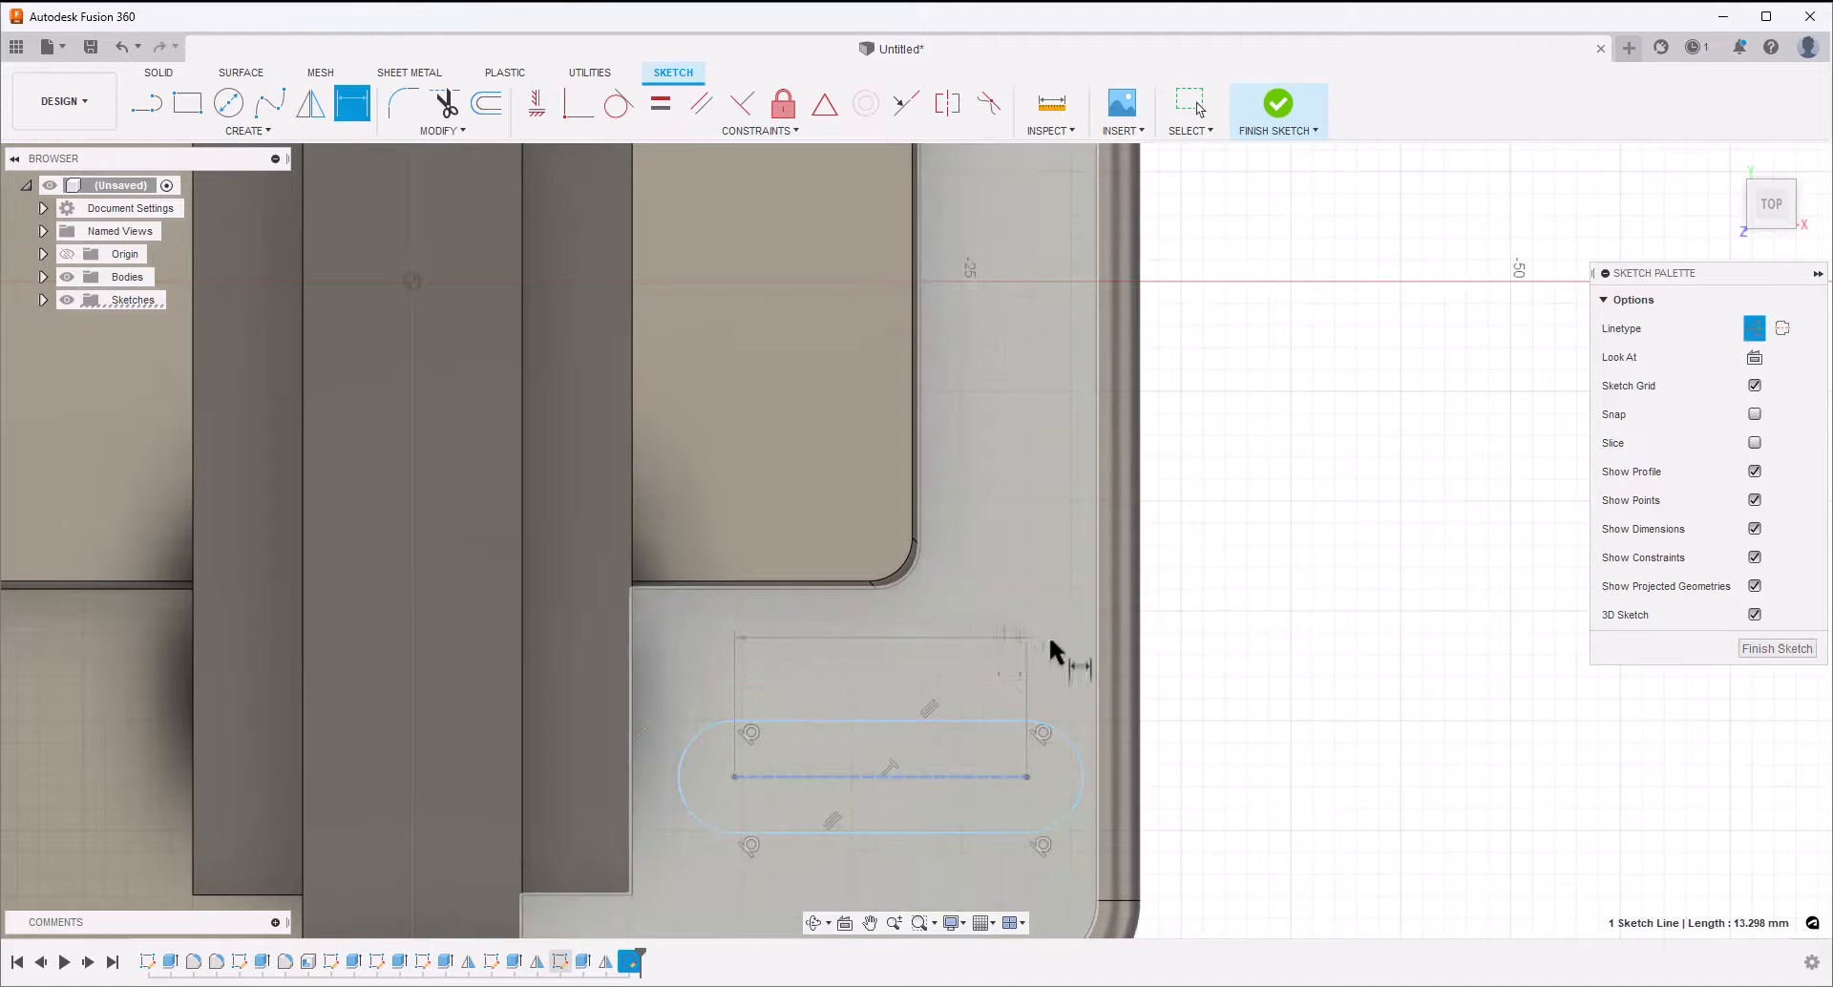
left_click(1207, 644)
type("10")
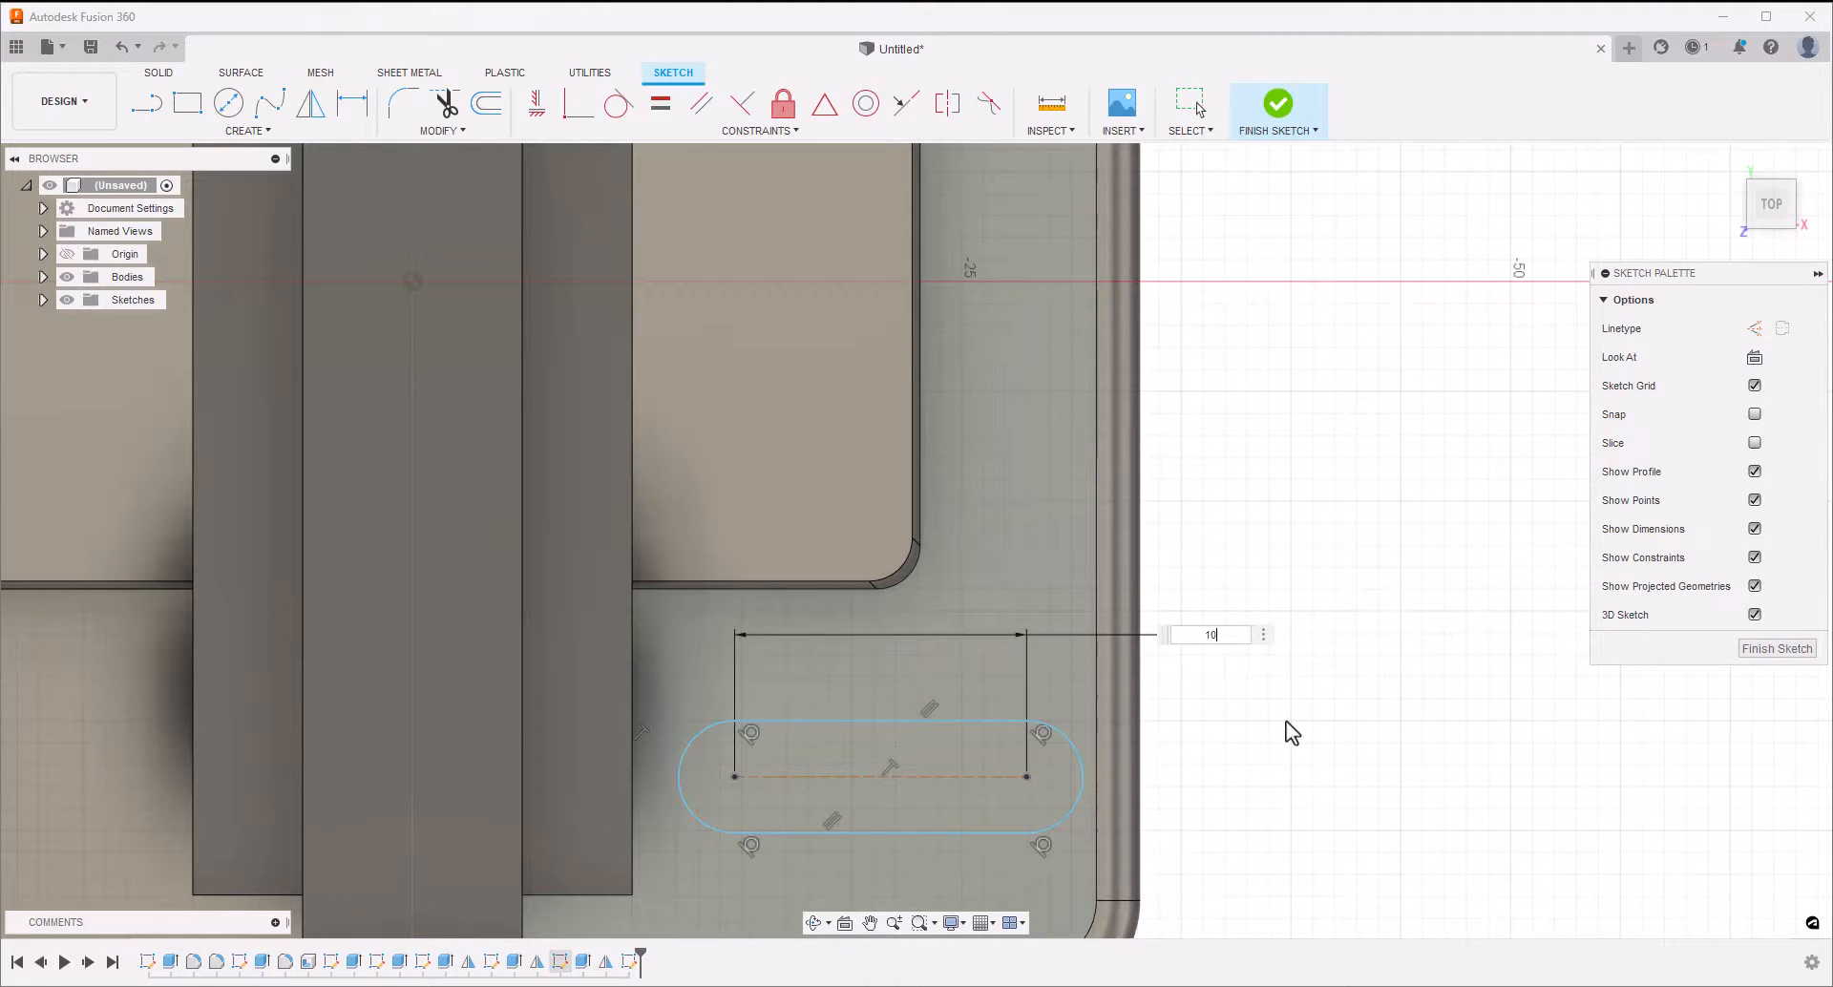
key("Return")
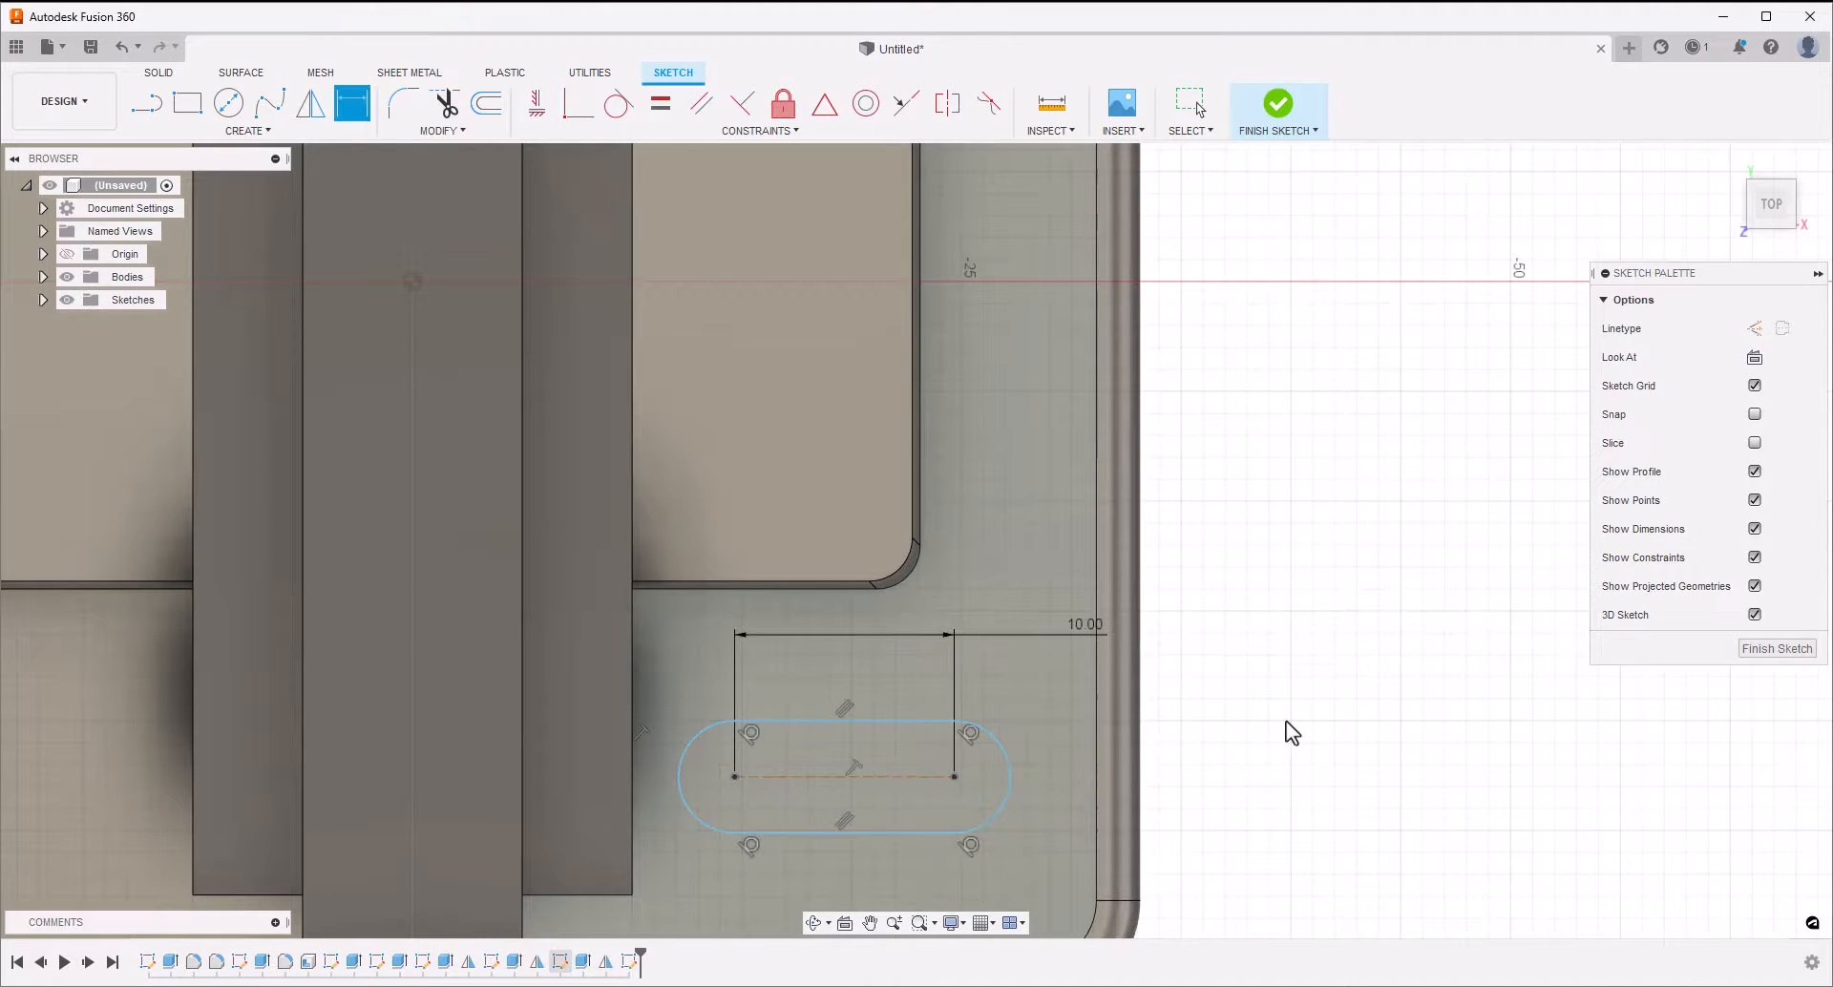
Dimension the slot's outer centre point 8 mm from the block's adjacent outer side edge
left_click(954, 776)
left_click(1139, 781)
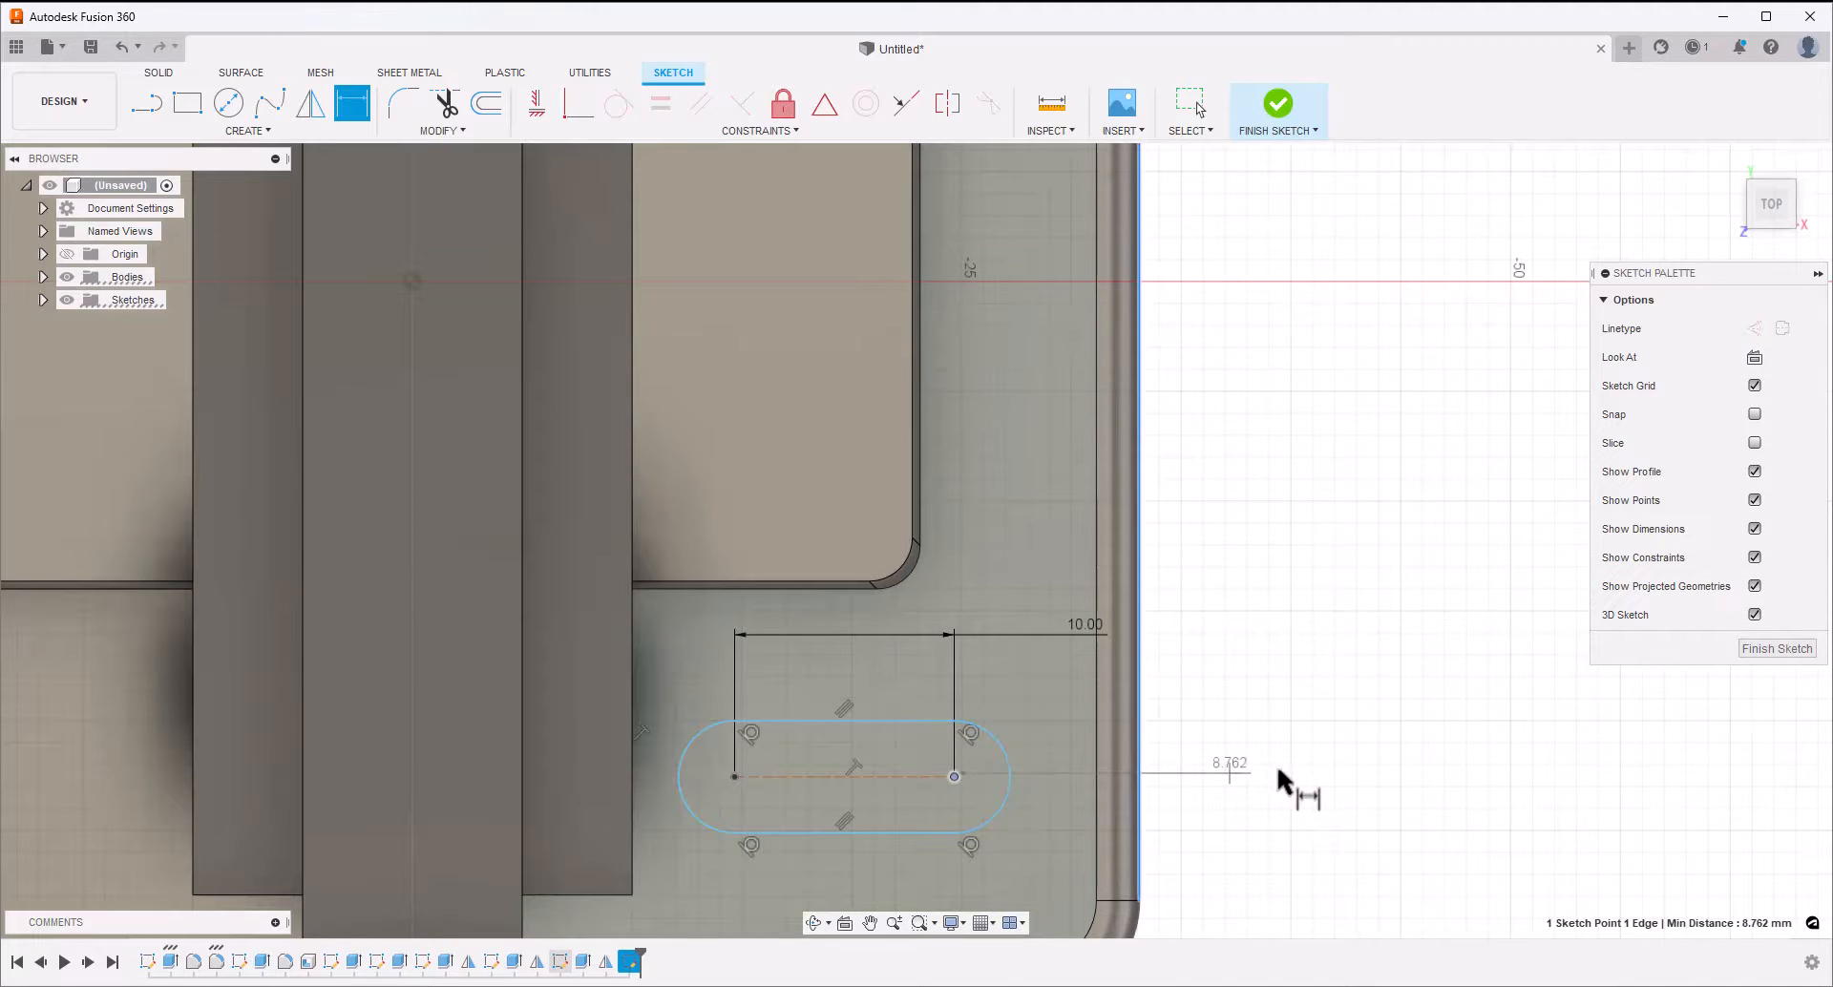
left_click(1319, 835)
type("8")
key("Return")
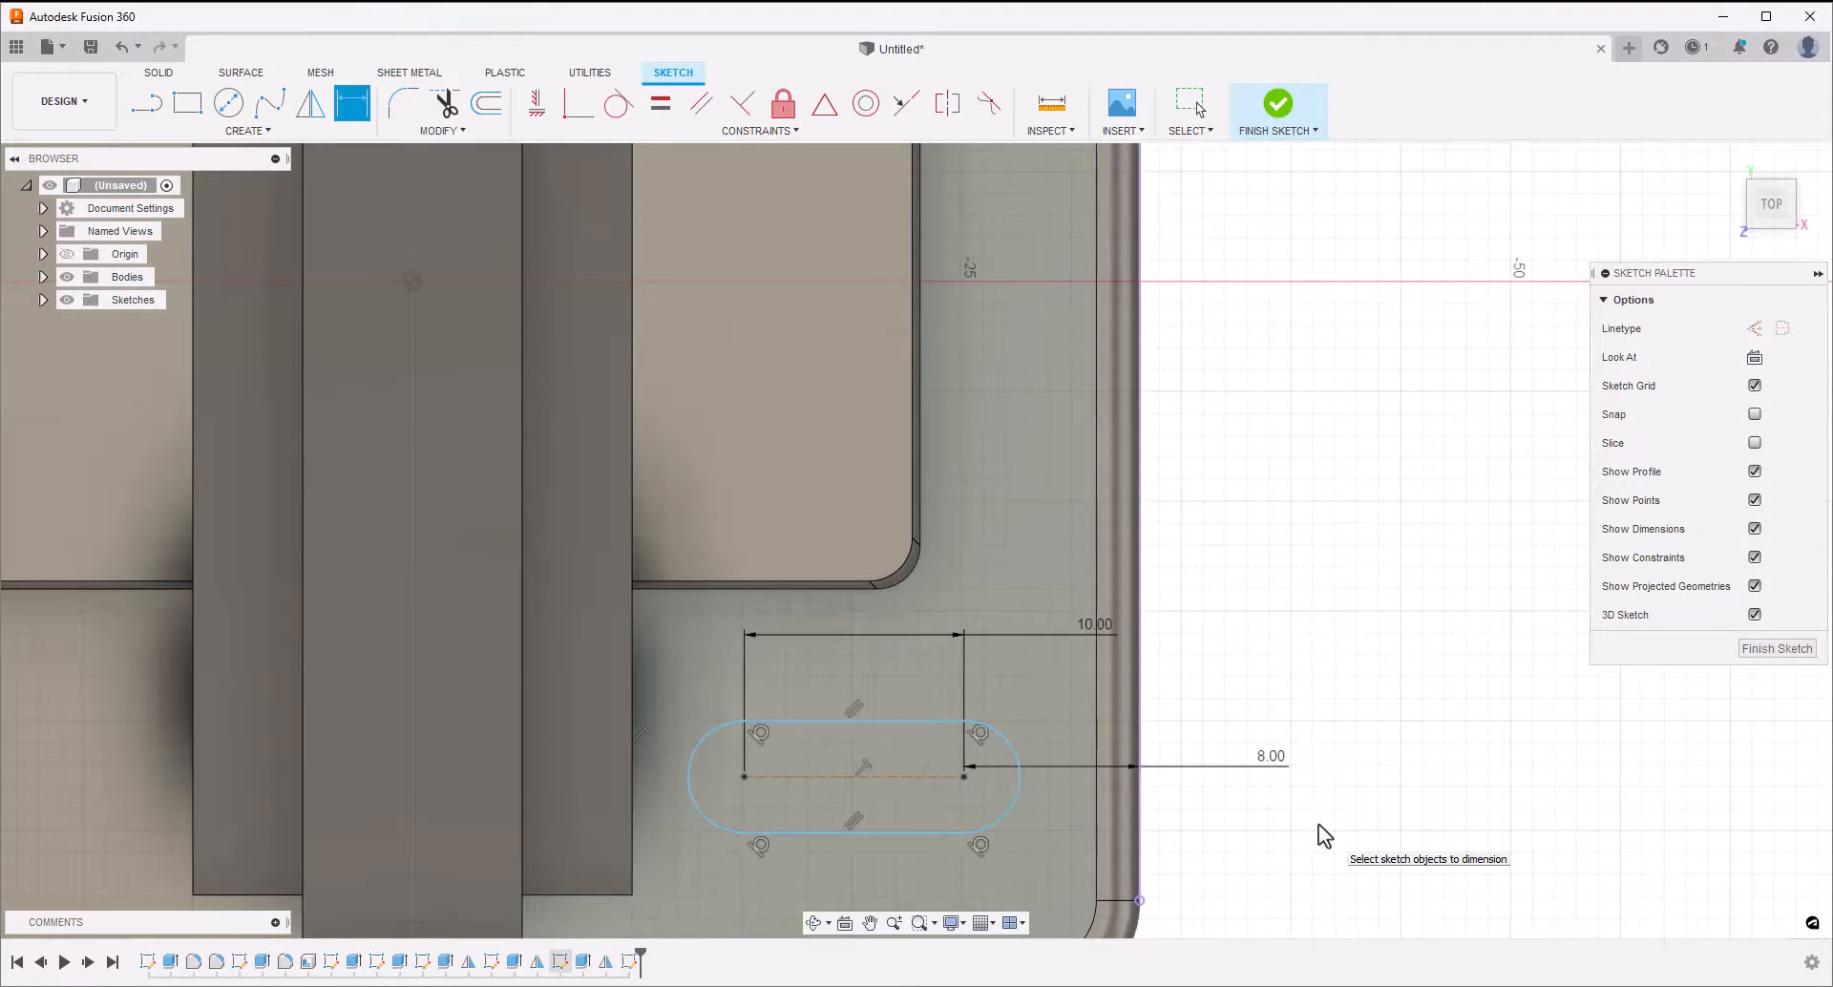
key("Escape")
Draw a horizontal line between the midpoints of the block's two outer side edges and convert it to a centerline
scroll(1228, 818, "down", 3)
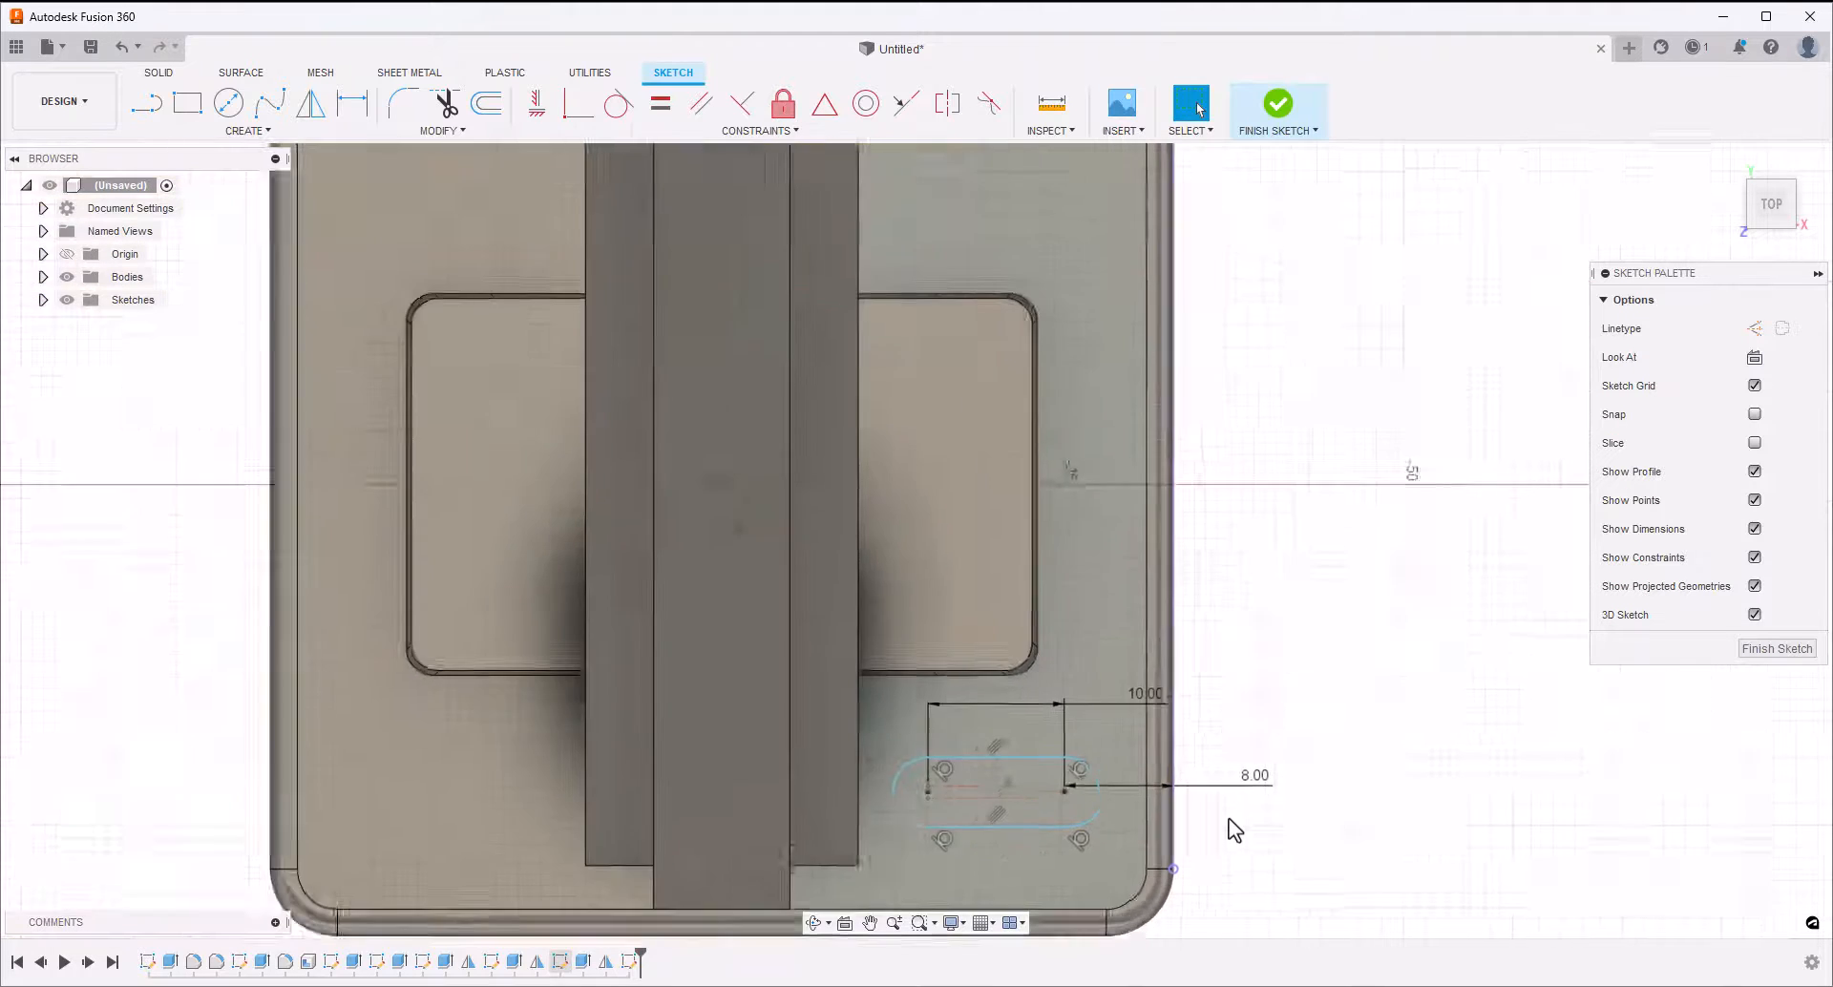
left_click(148, 104)
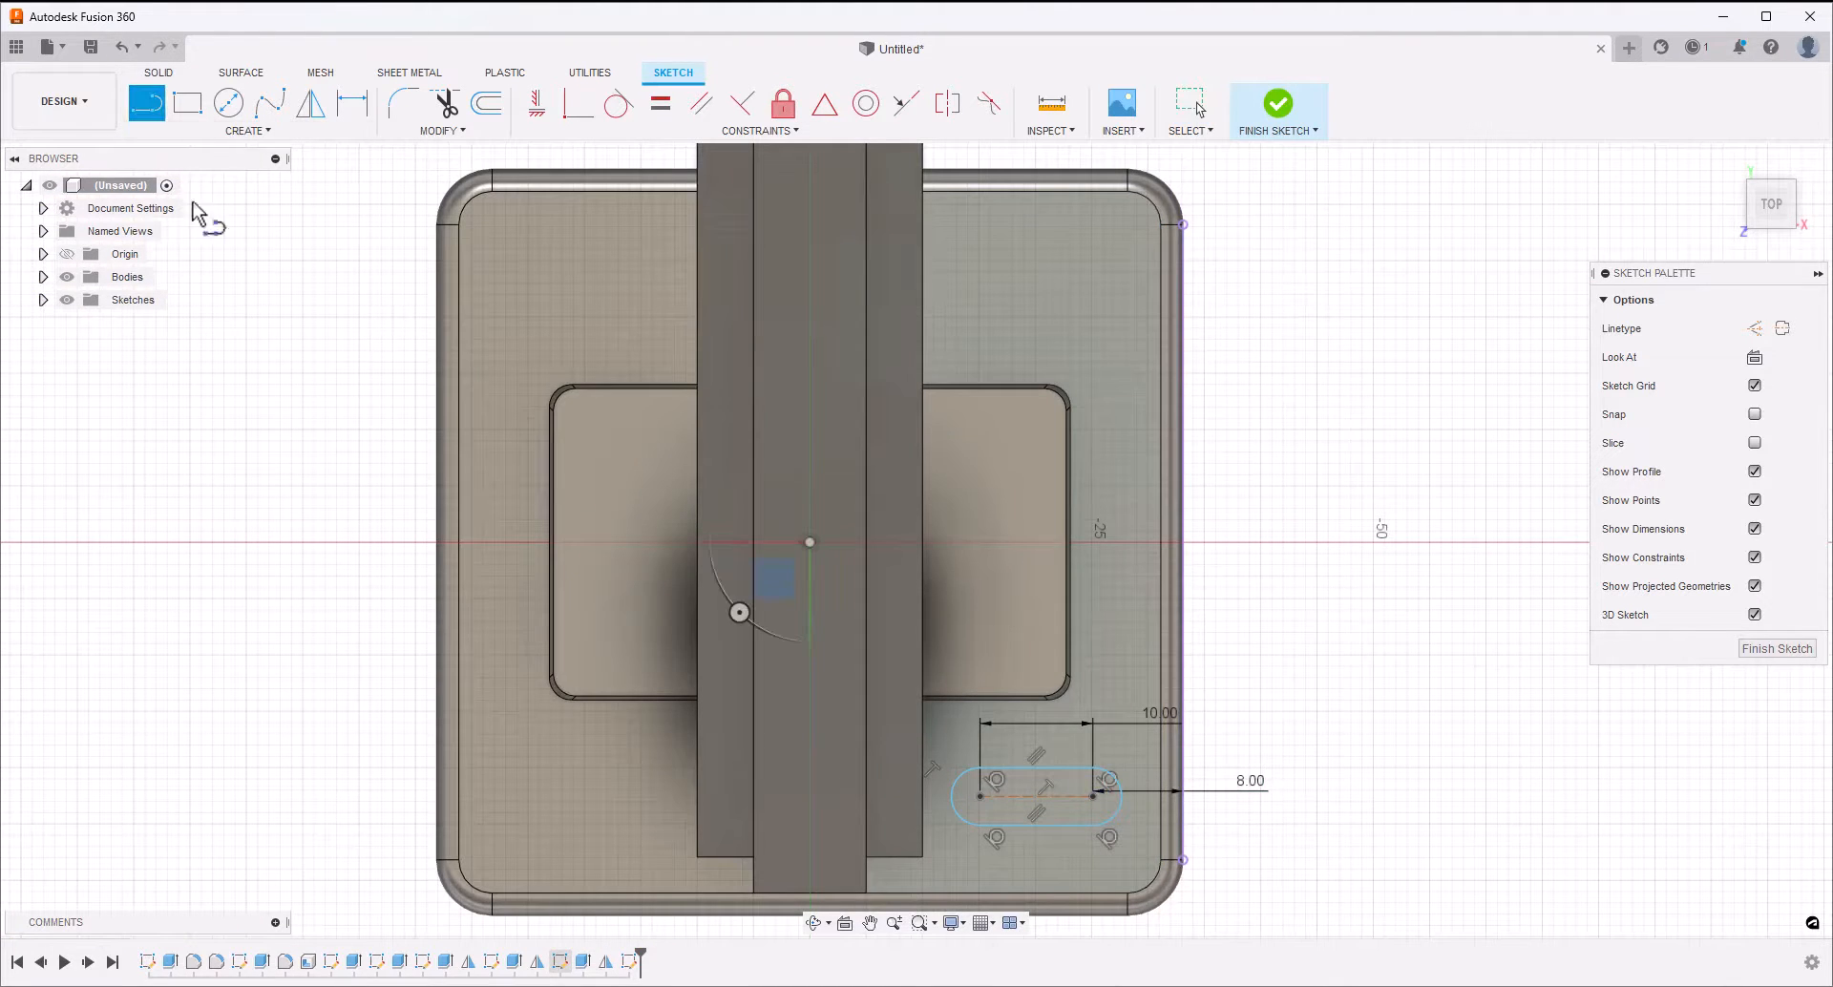
left_click(437, 541)
left_click(1183, 542)
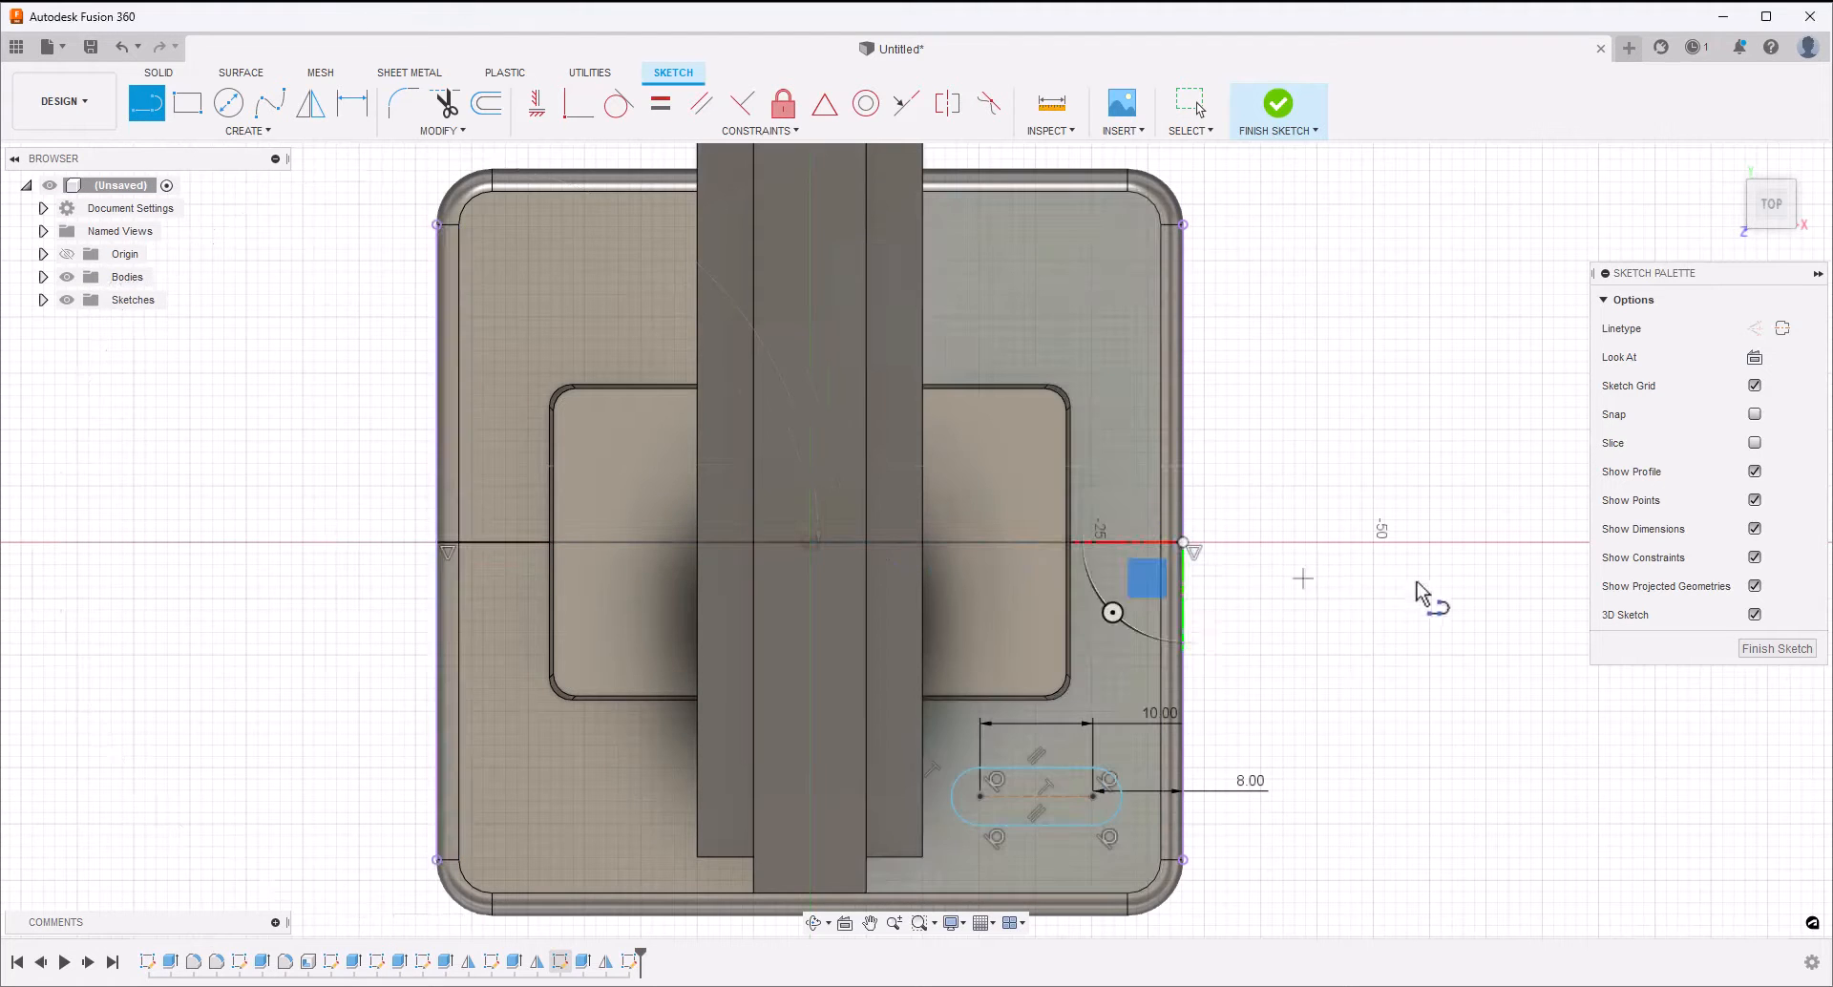
key("Escape")
left_click(1049, 544)
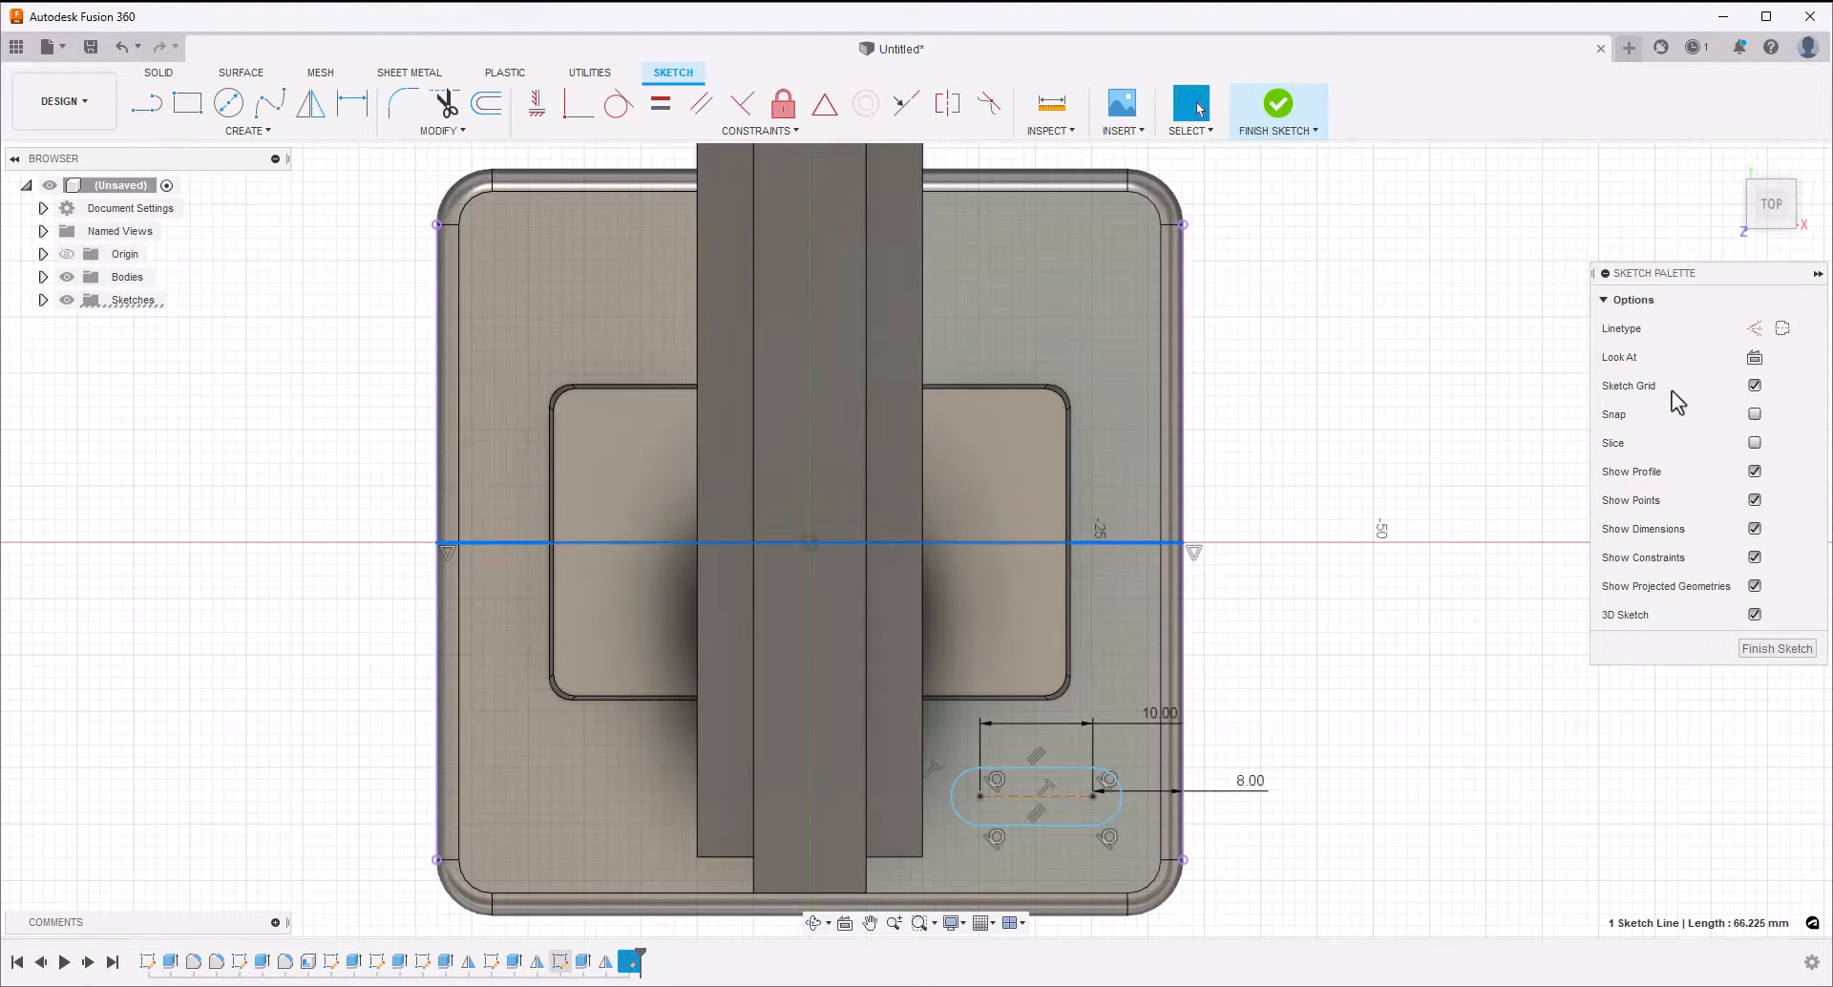
left_click(1782, 328)
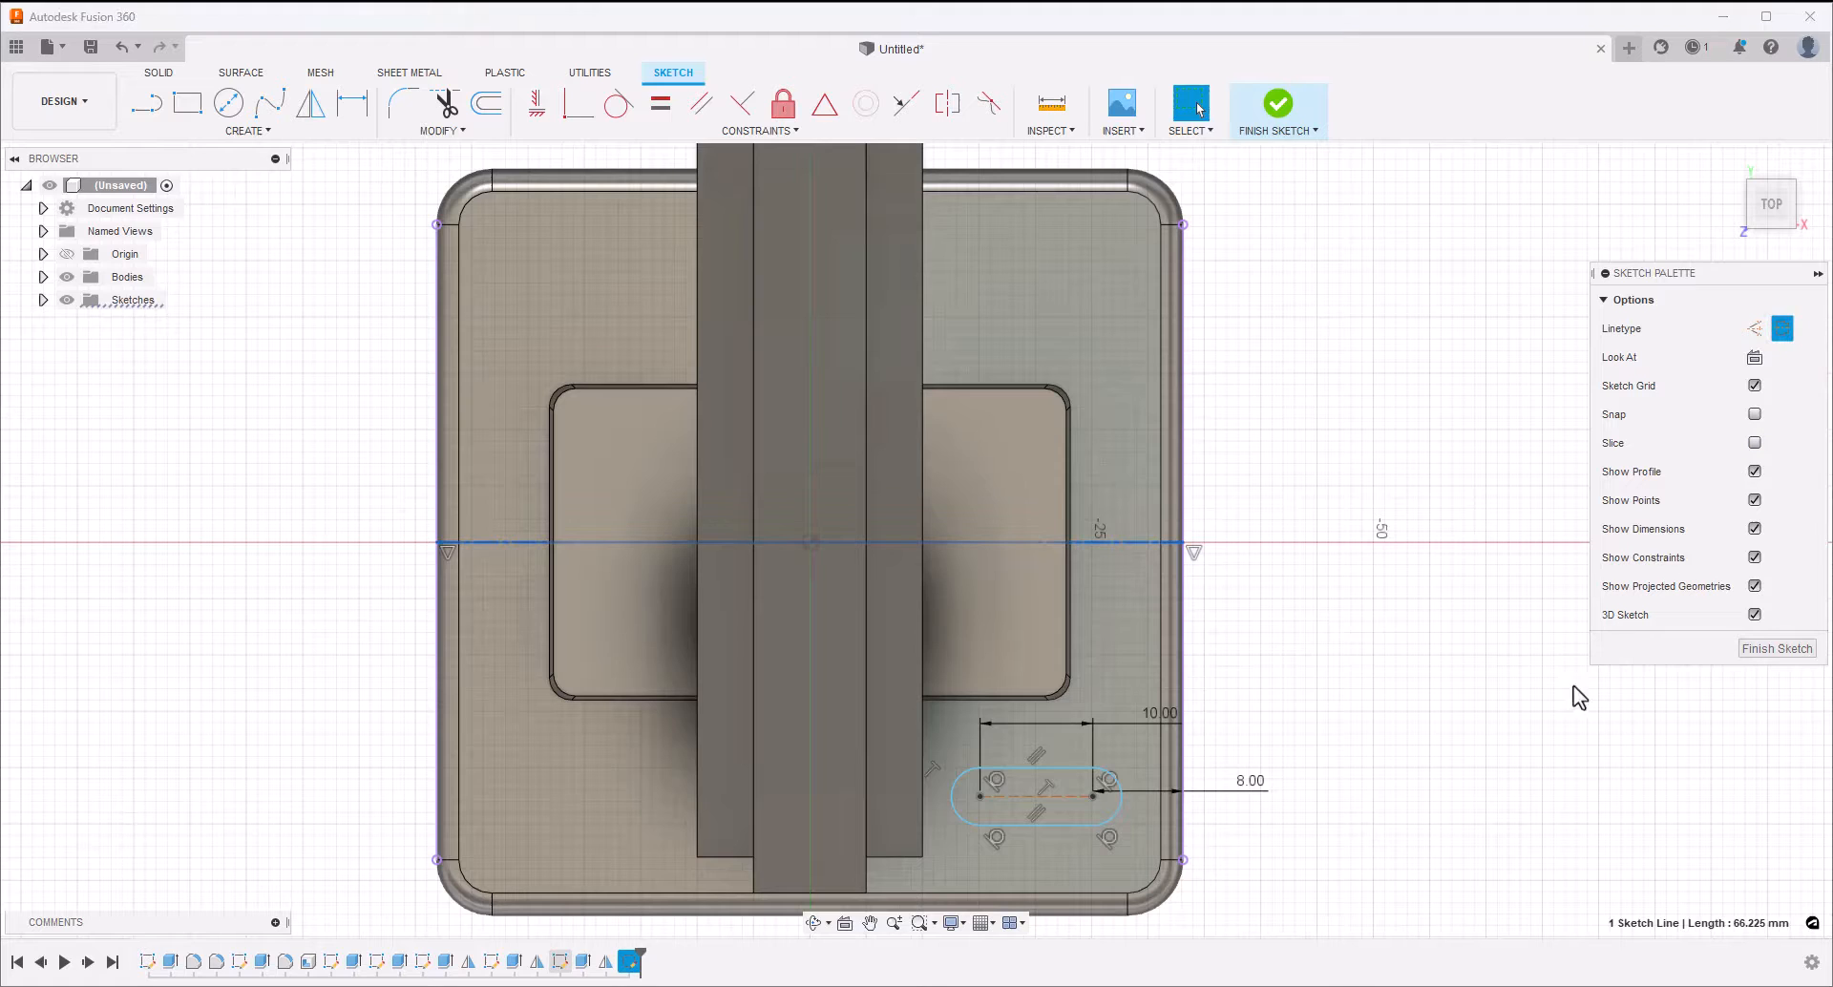
left_click(1748, 648)
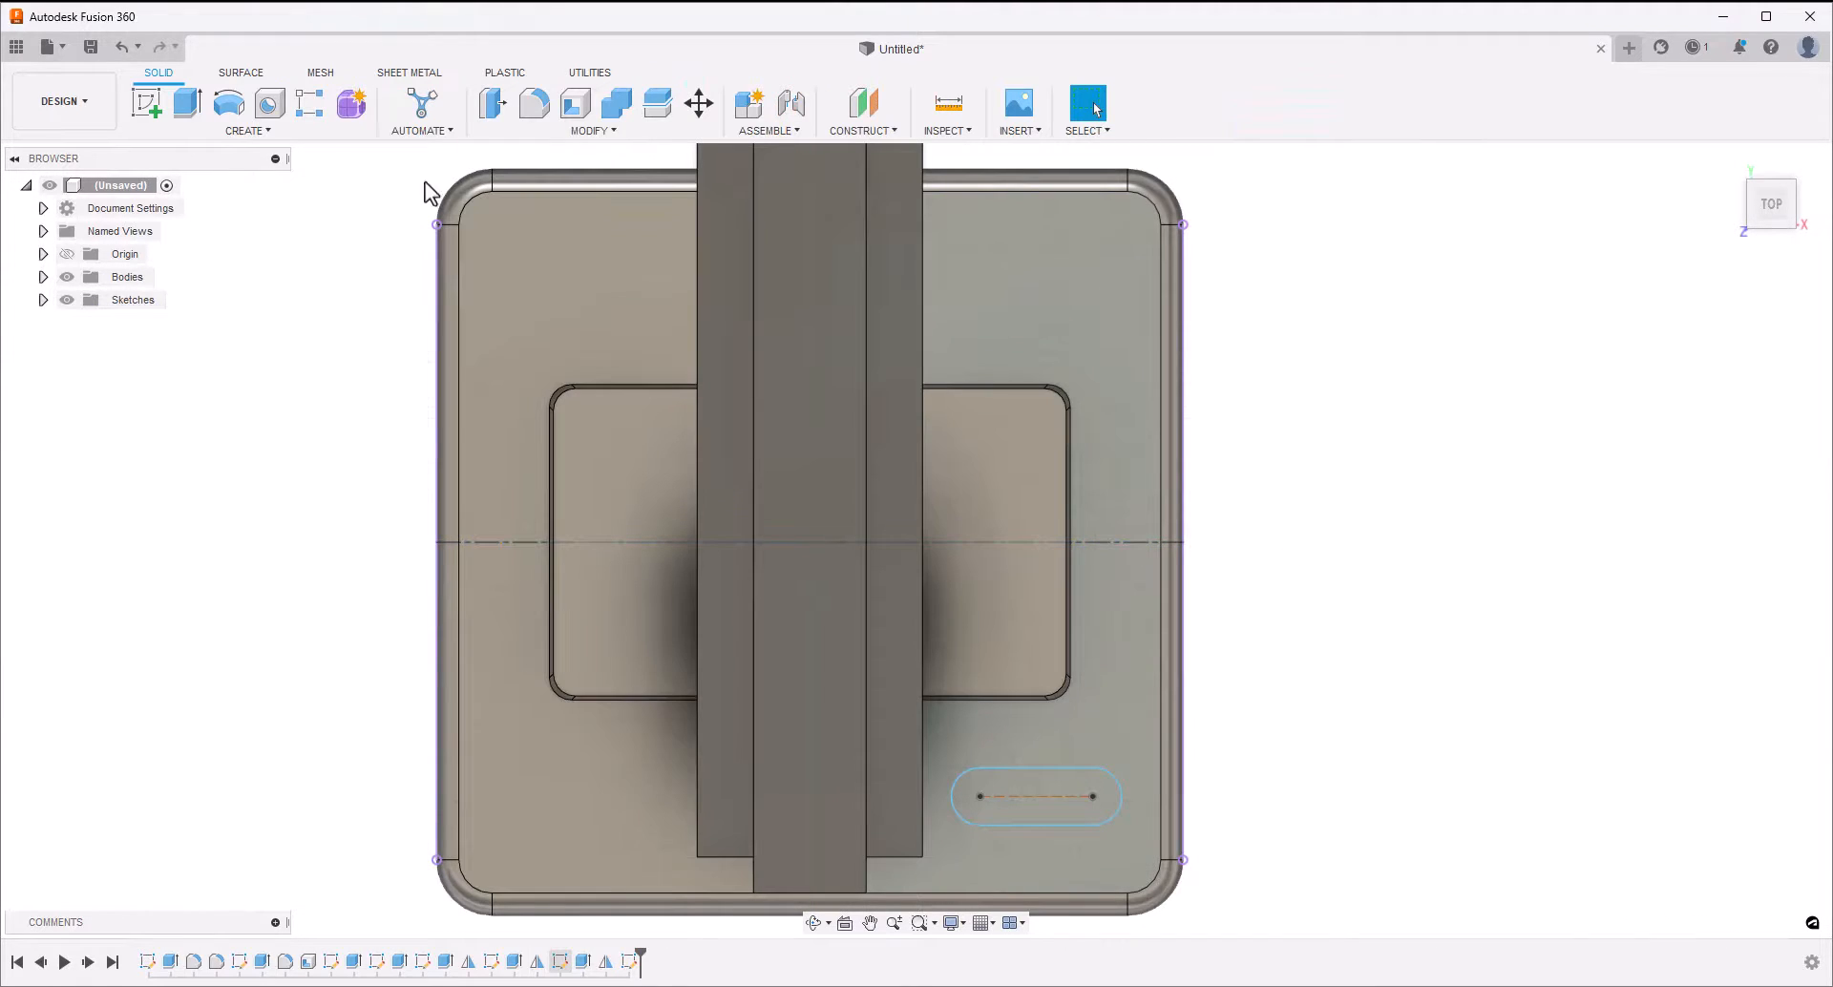
left_click(1056, 770)
right_click(1056, 772)
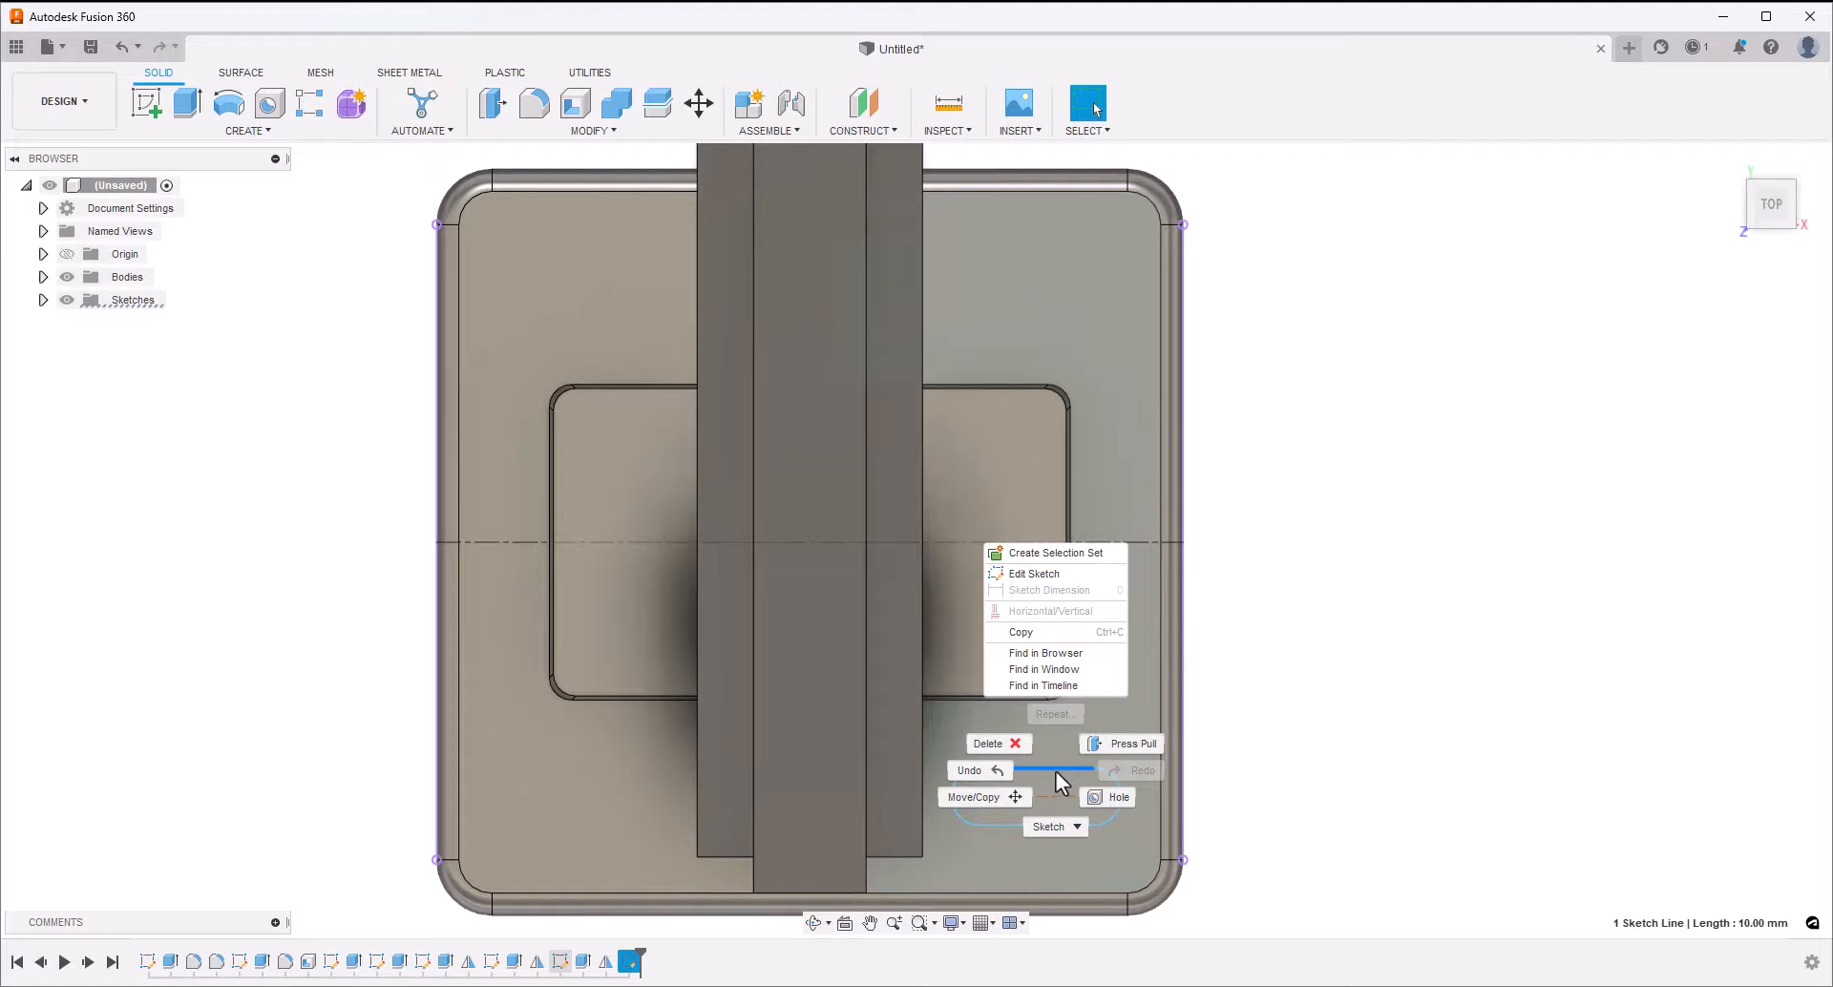
left_click(1029, 569)
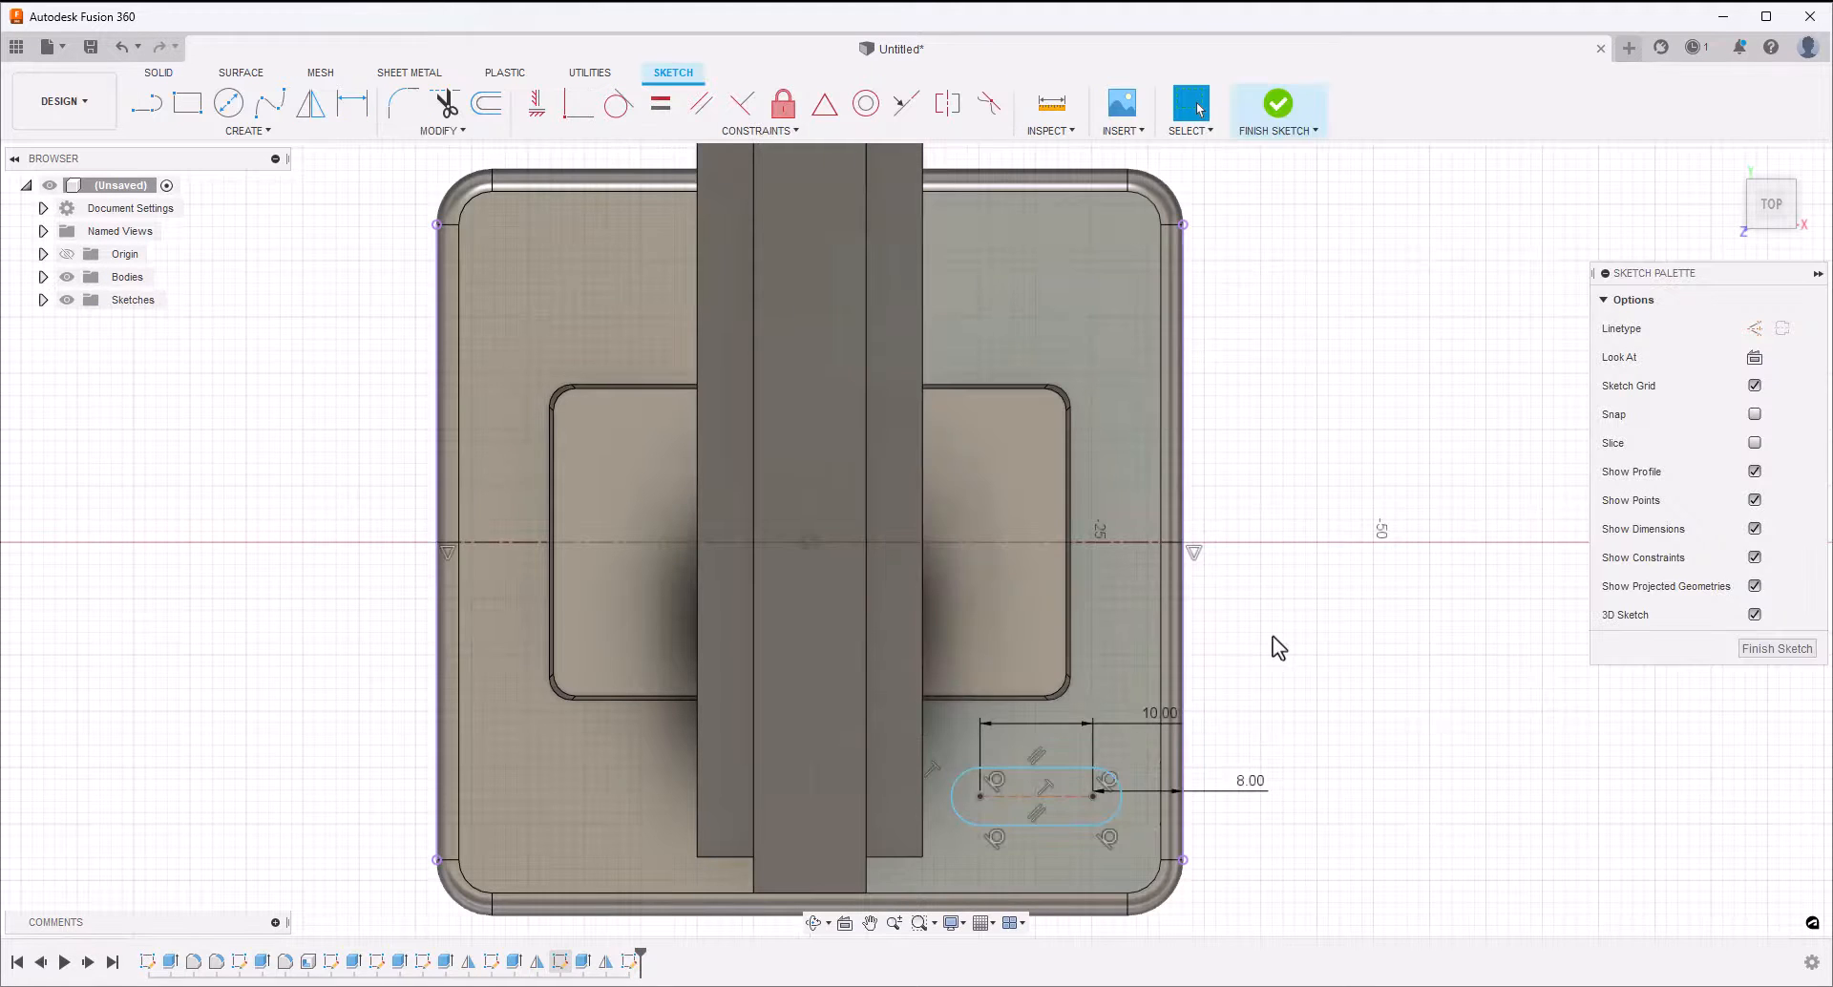
Add a 46 mm diameter dimension between the slot's centre line and the horizontal centerline across the block
left_click(353, 103)
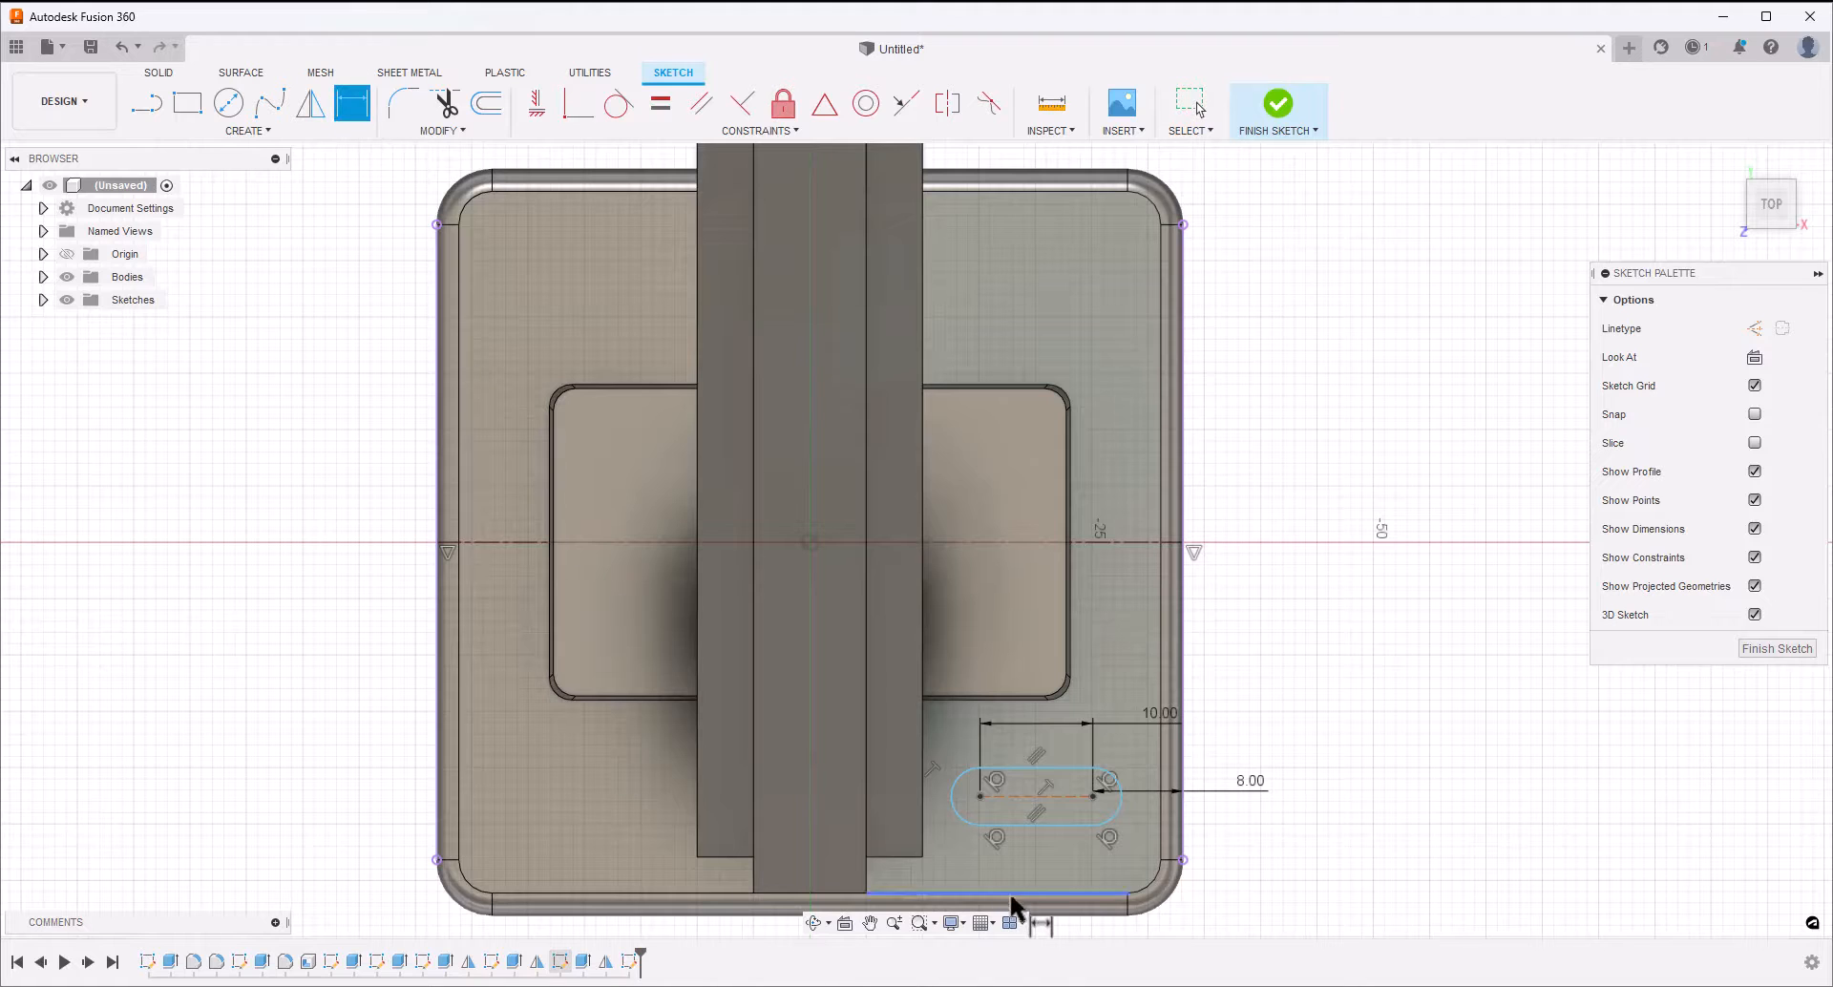
left_click(1050, 796)
left_click(1096, 541)
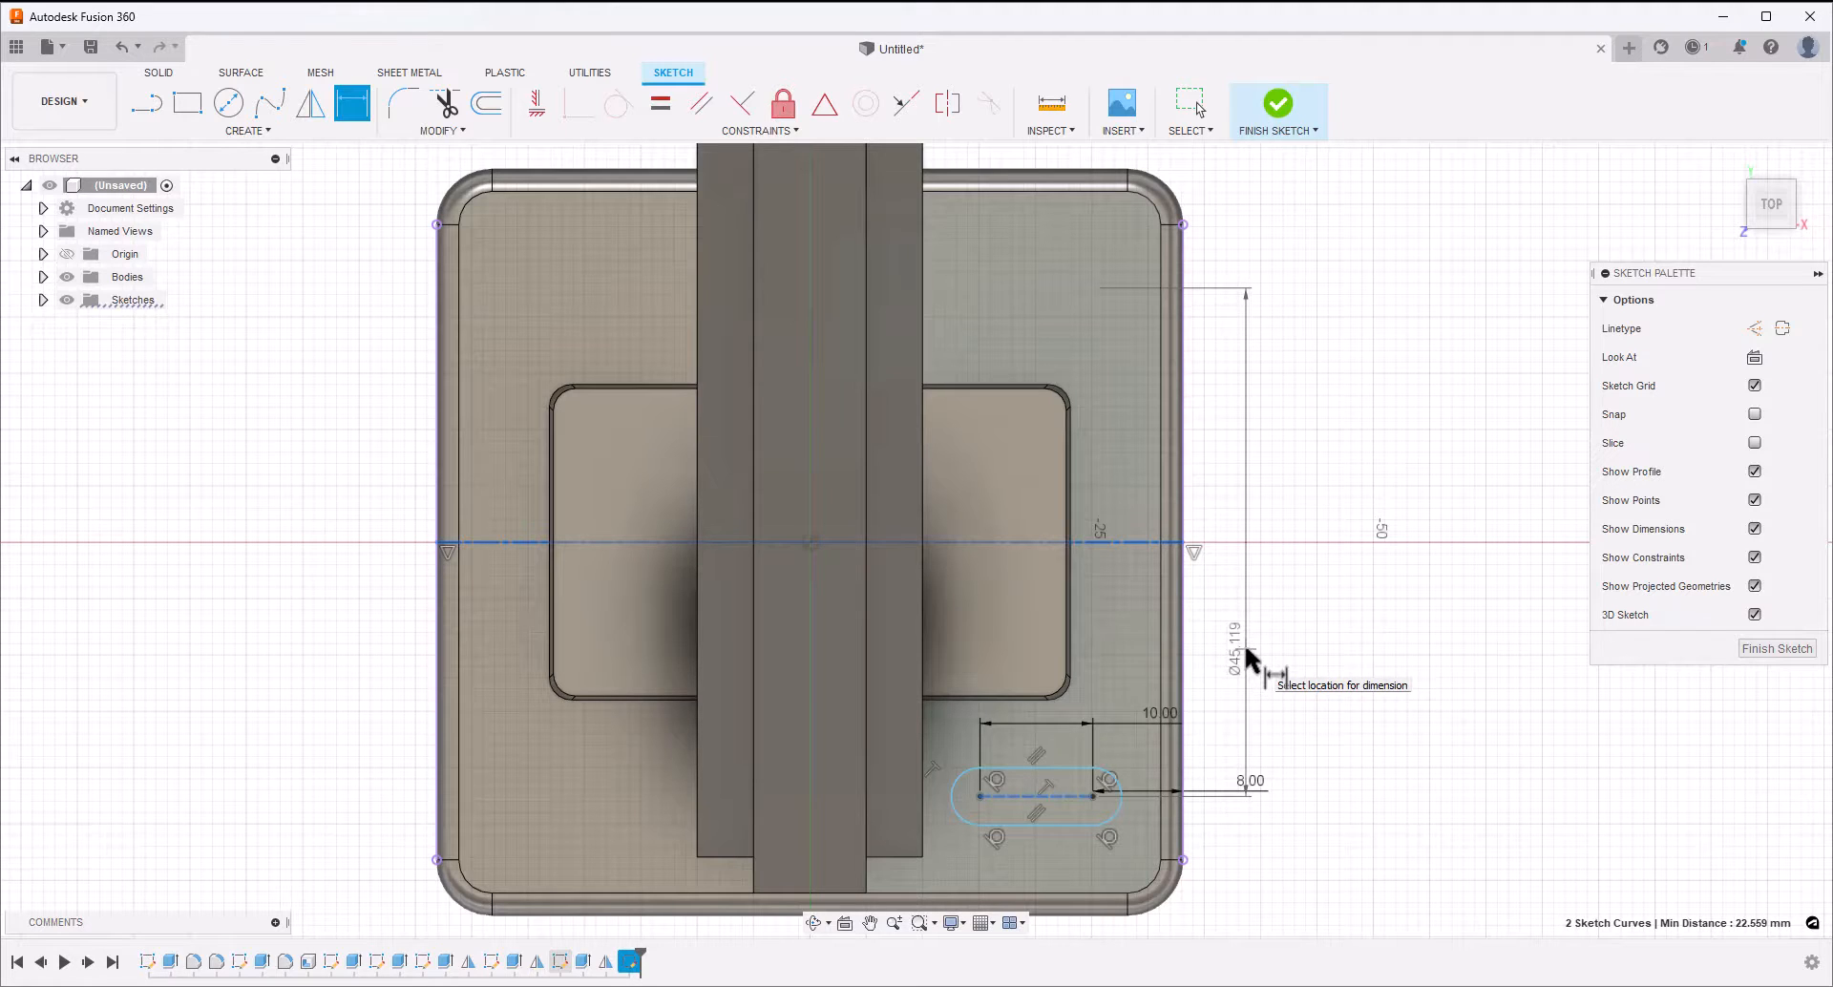
left_click(1333, 651)
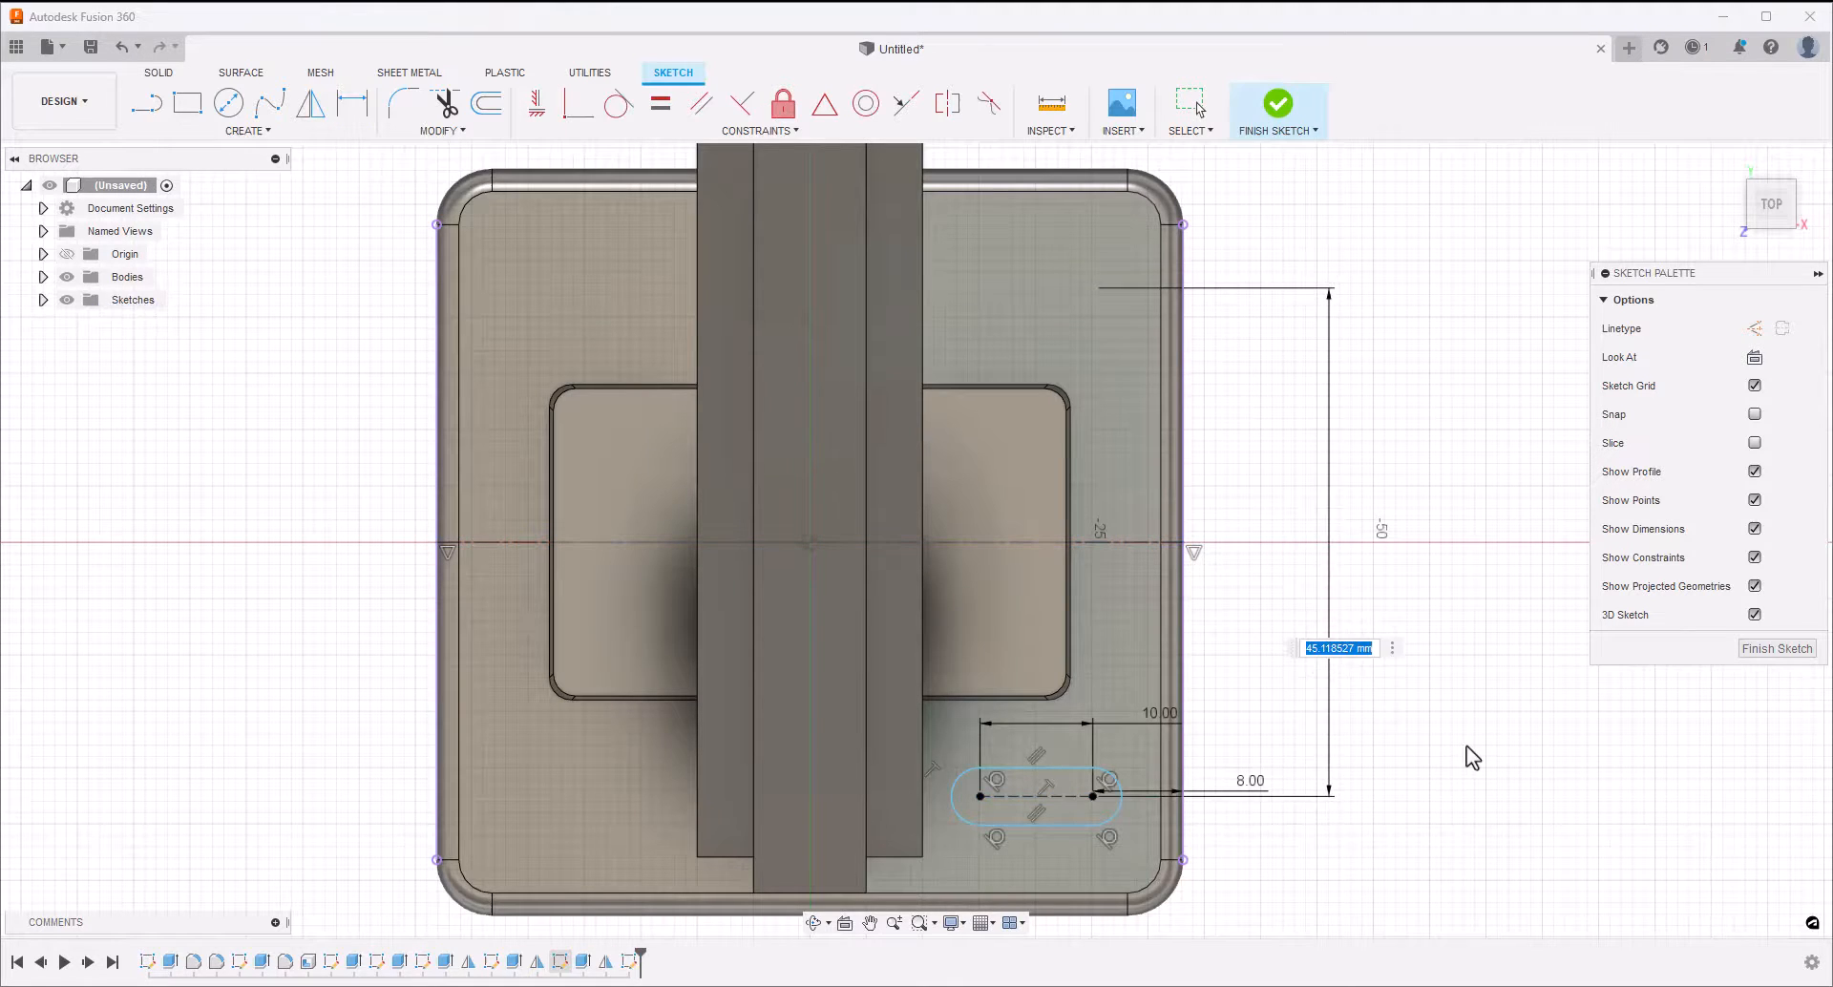
type("46")
key("Return")
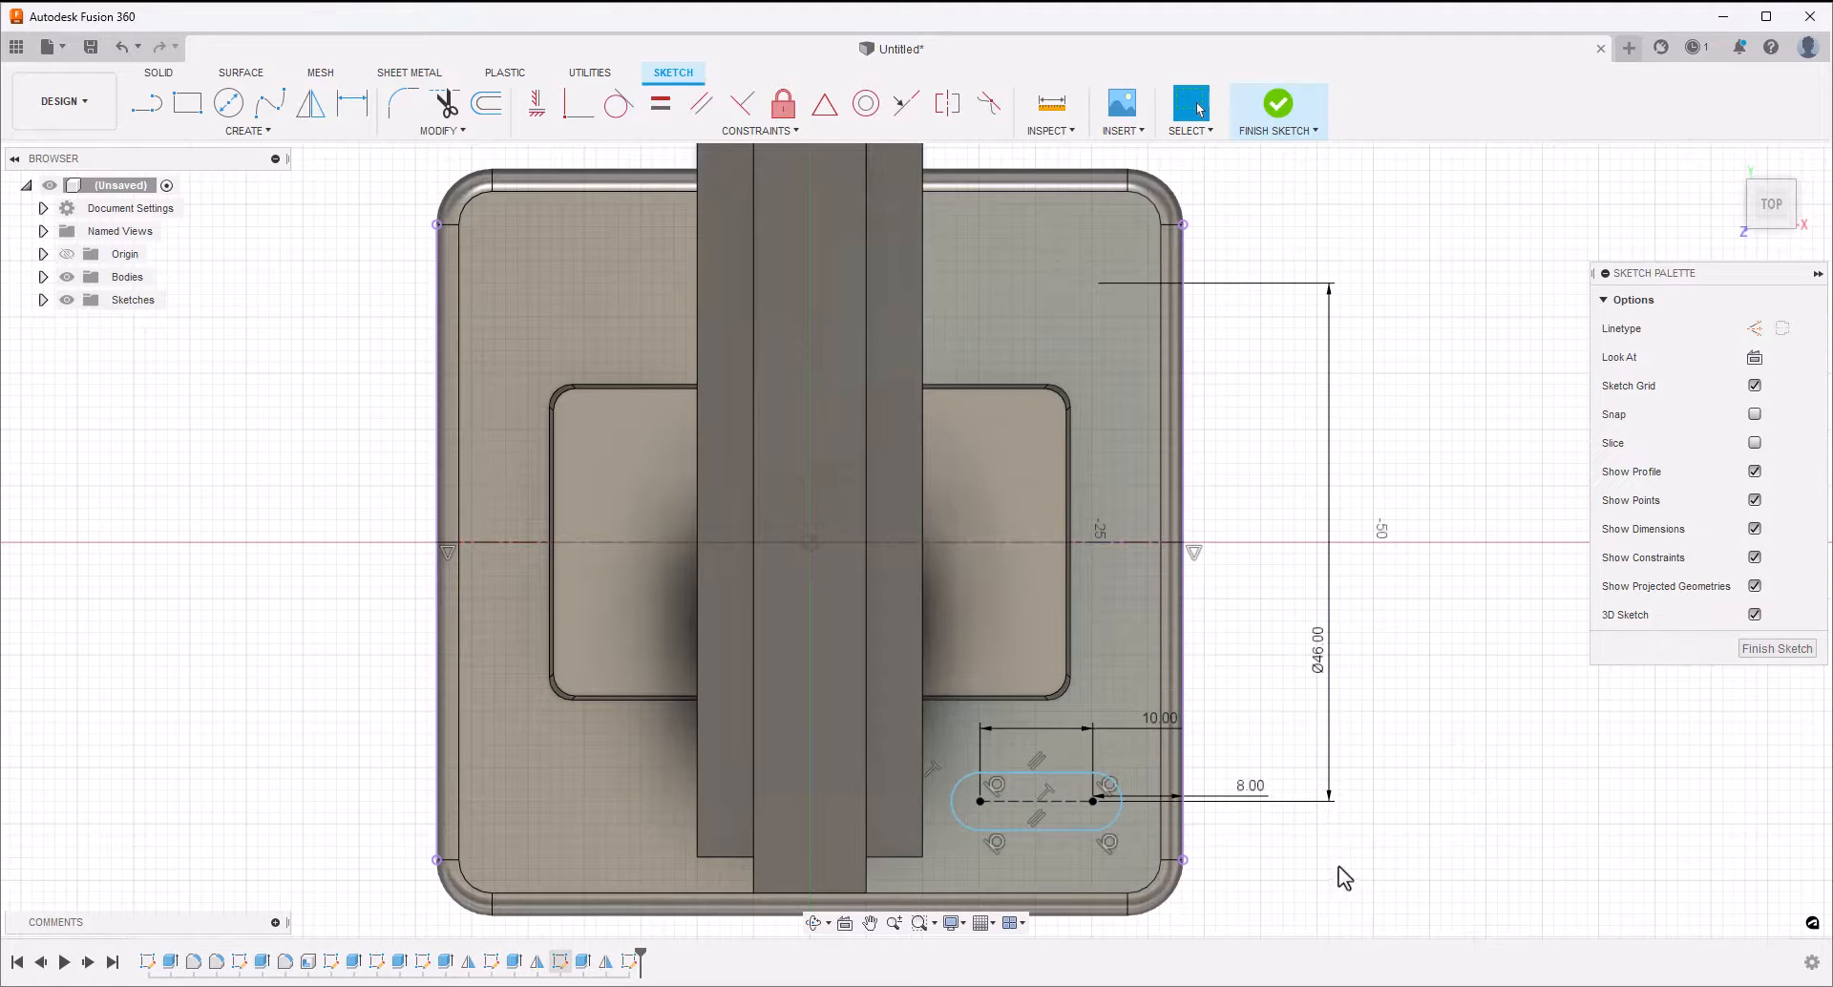
Dimension the slot's width between its two straight edges to 5.2 mm
left_click(1056, 829)
left_click(1052, 773)
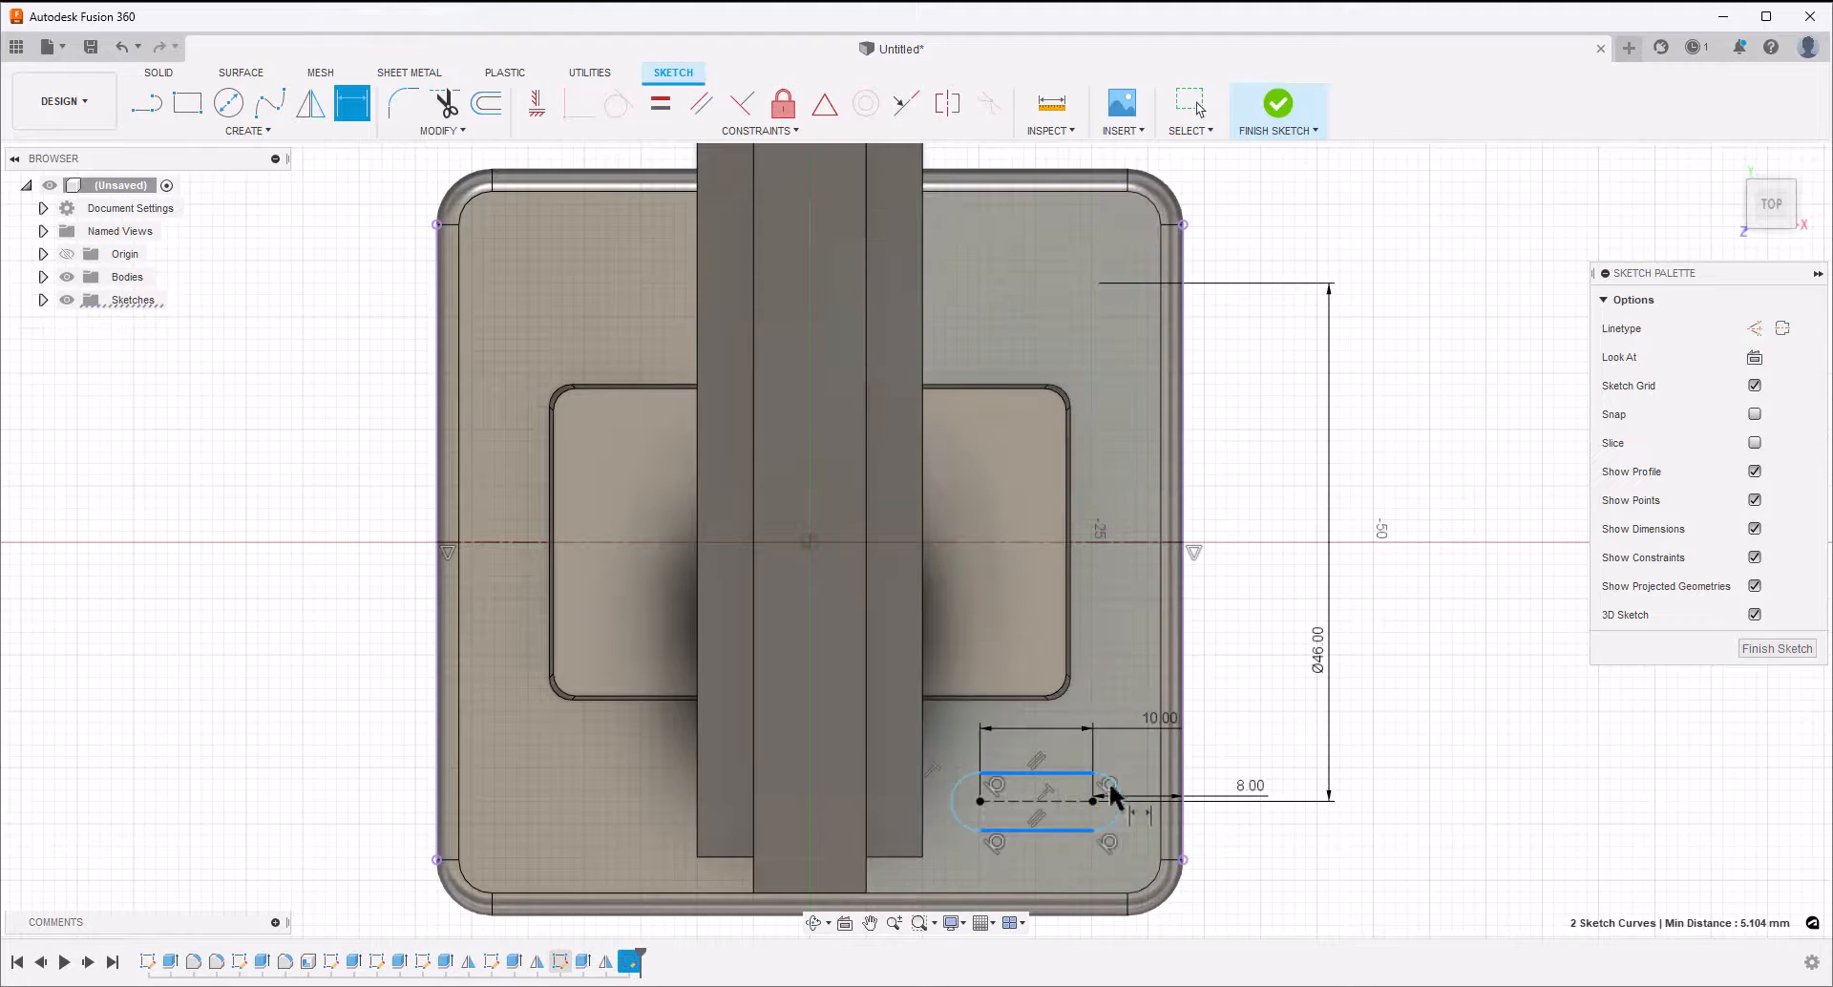
left_click(1302, 864)
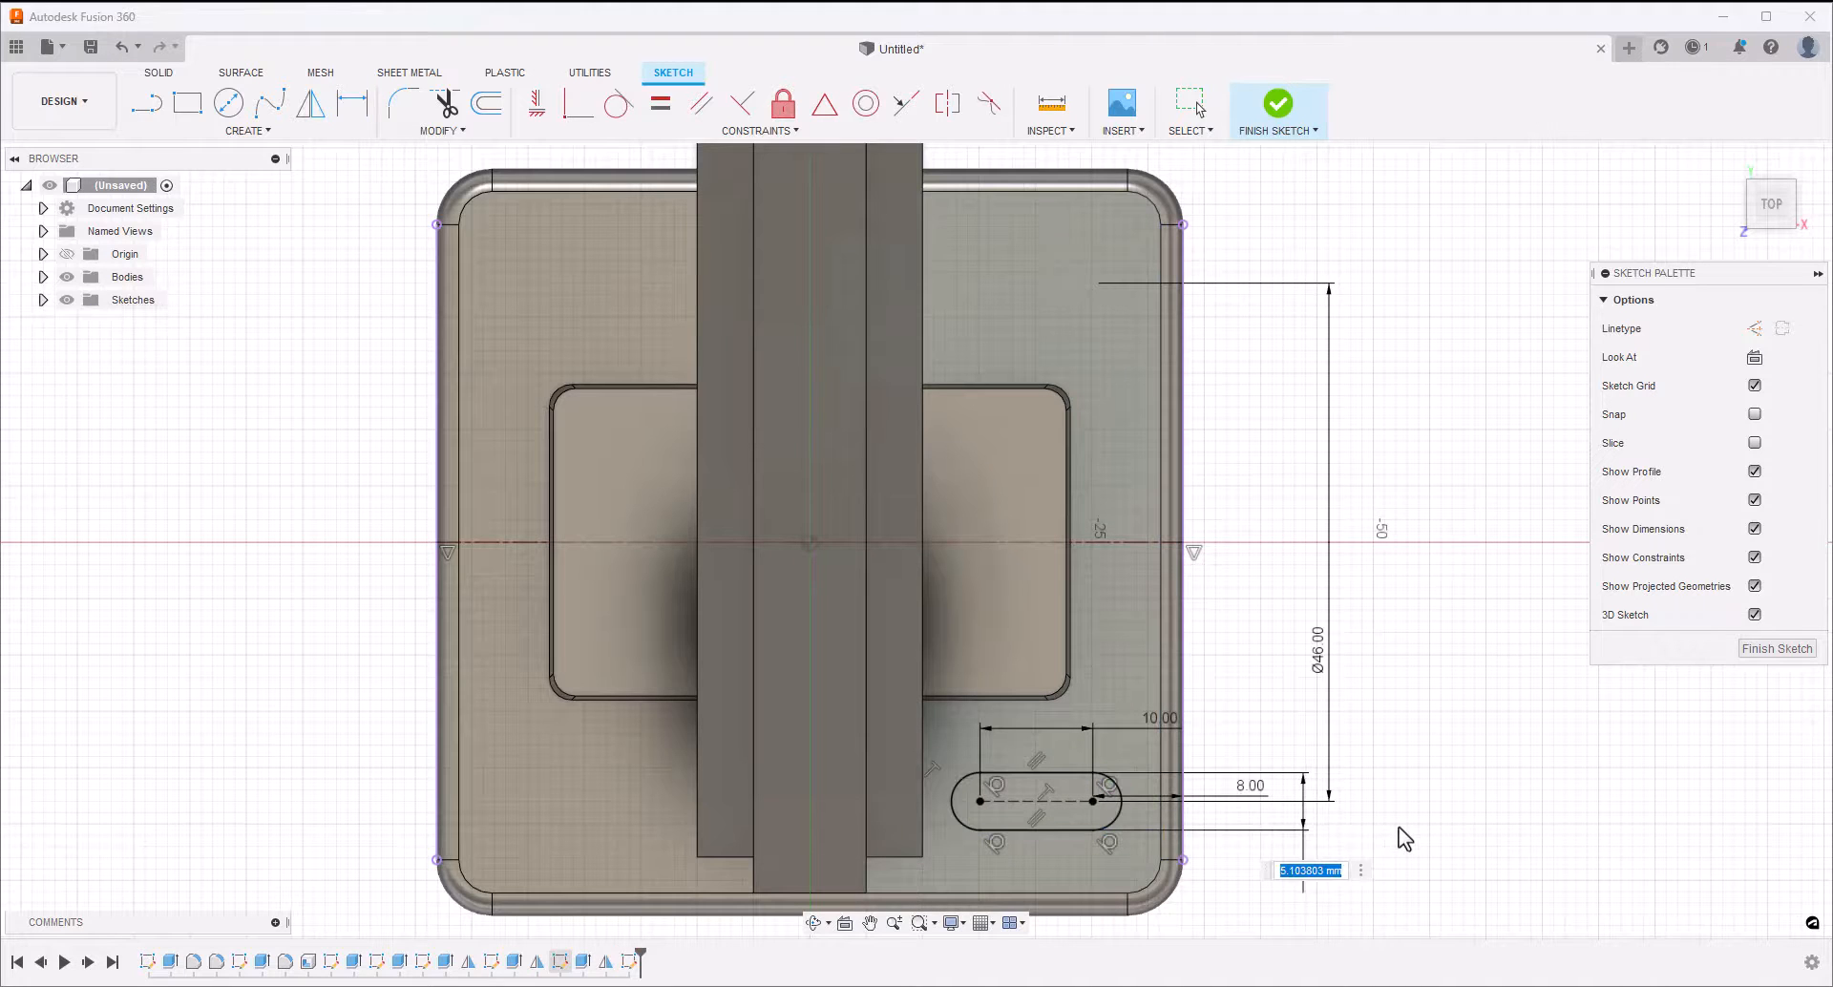
type("5.2")
key("Return")
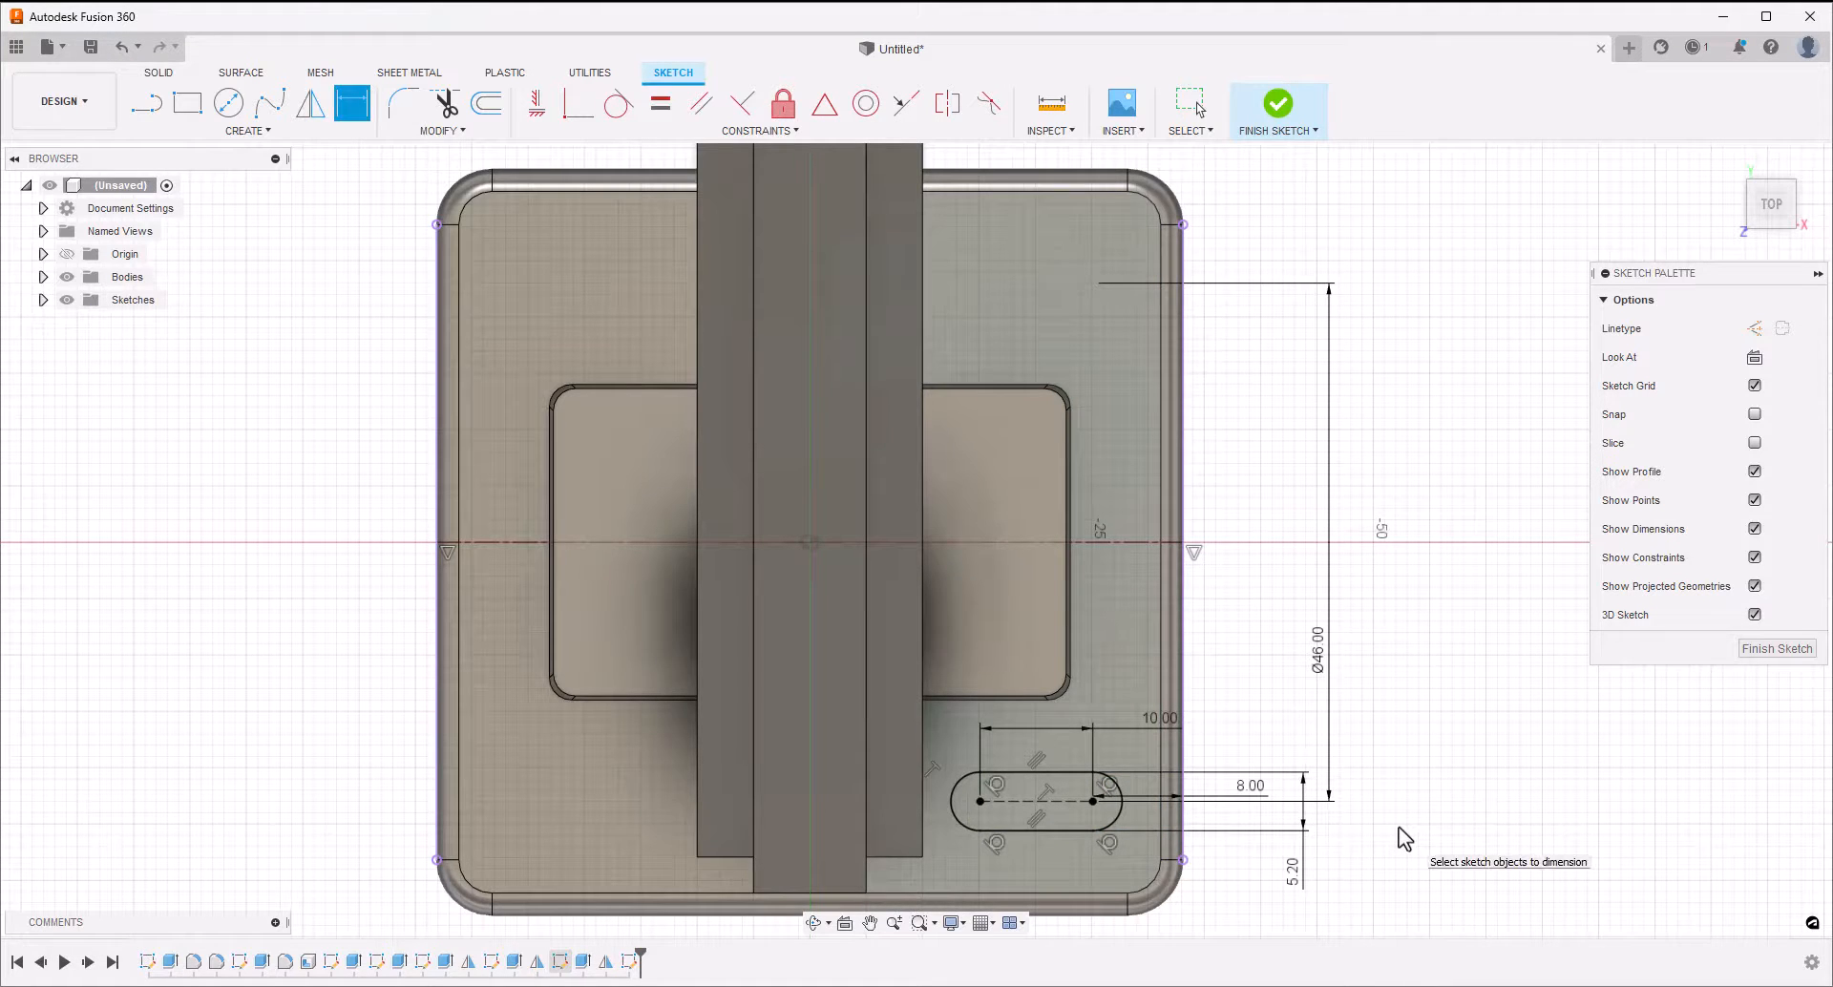
key("Escape")
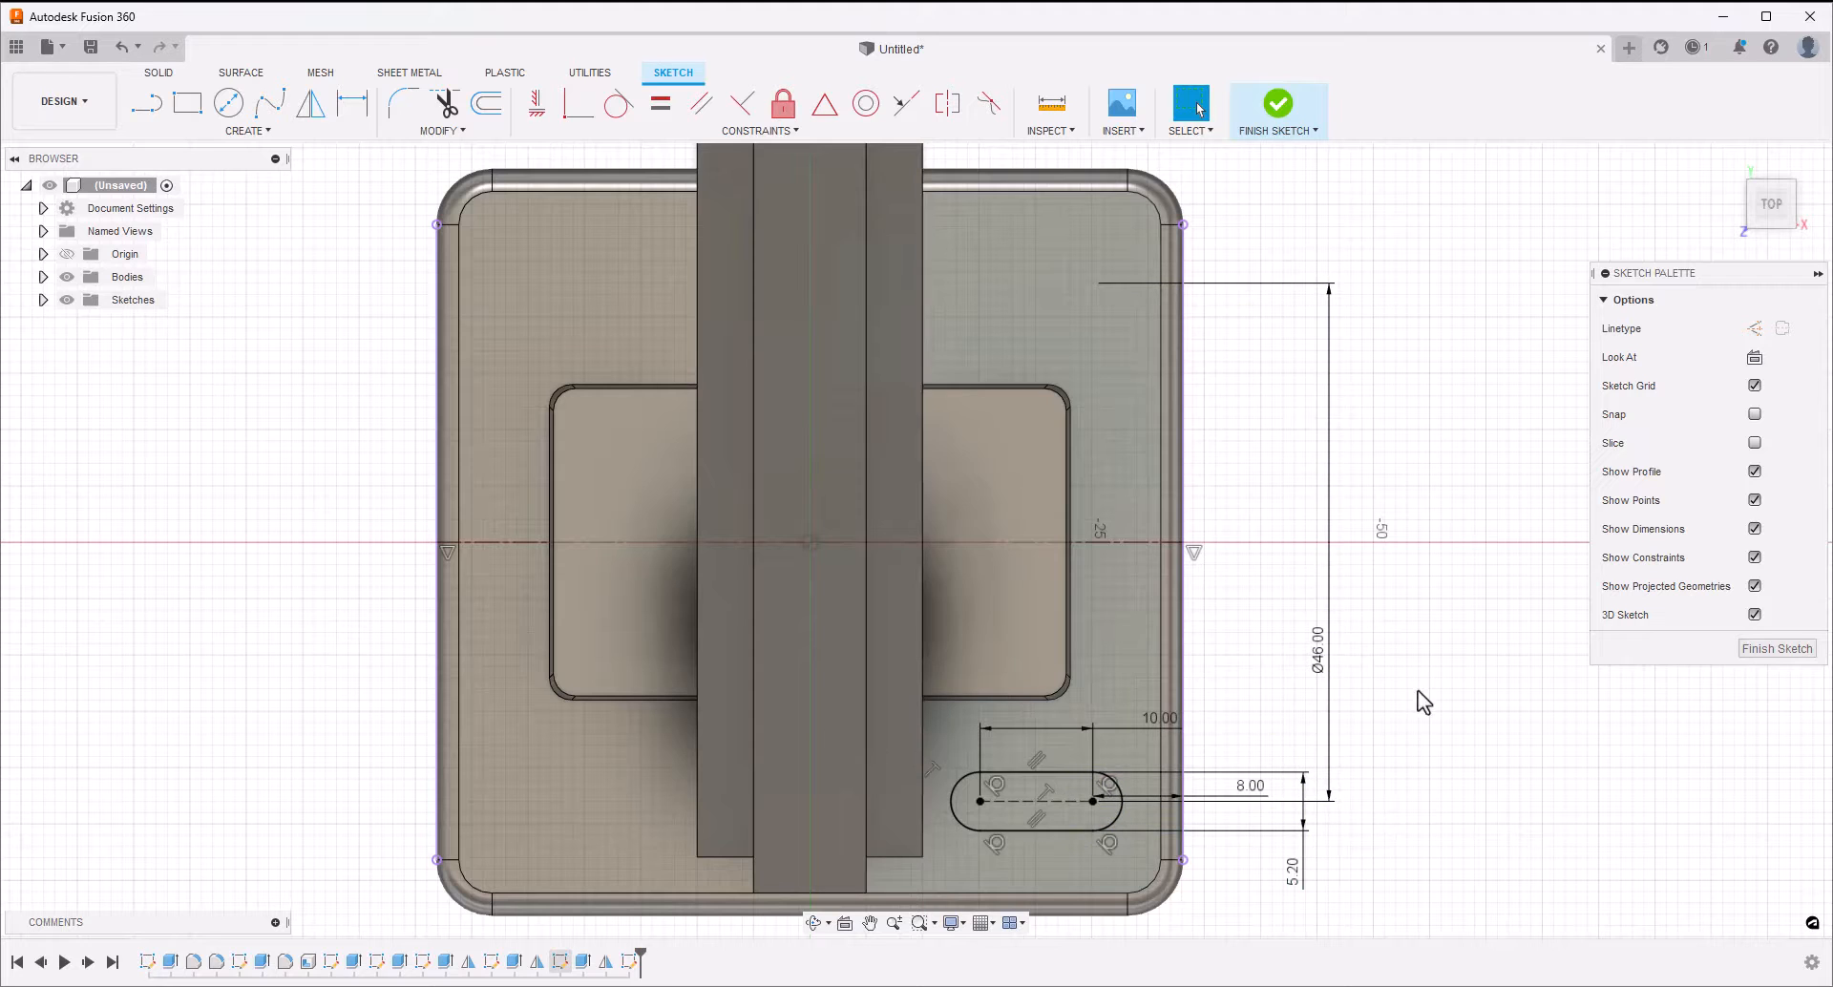
Mirror the dimensioned slot across the block's horizontal centerline
scroll(1384, 730, "down", 2)
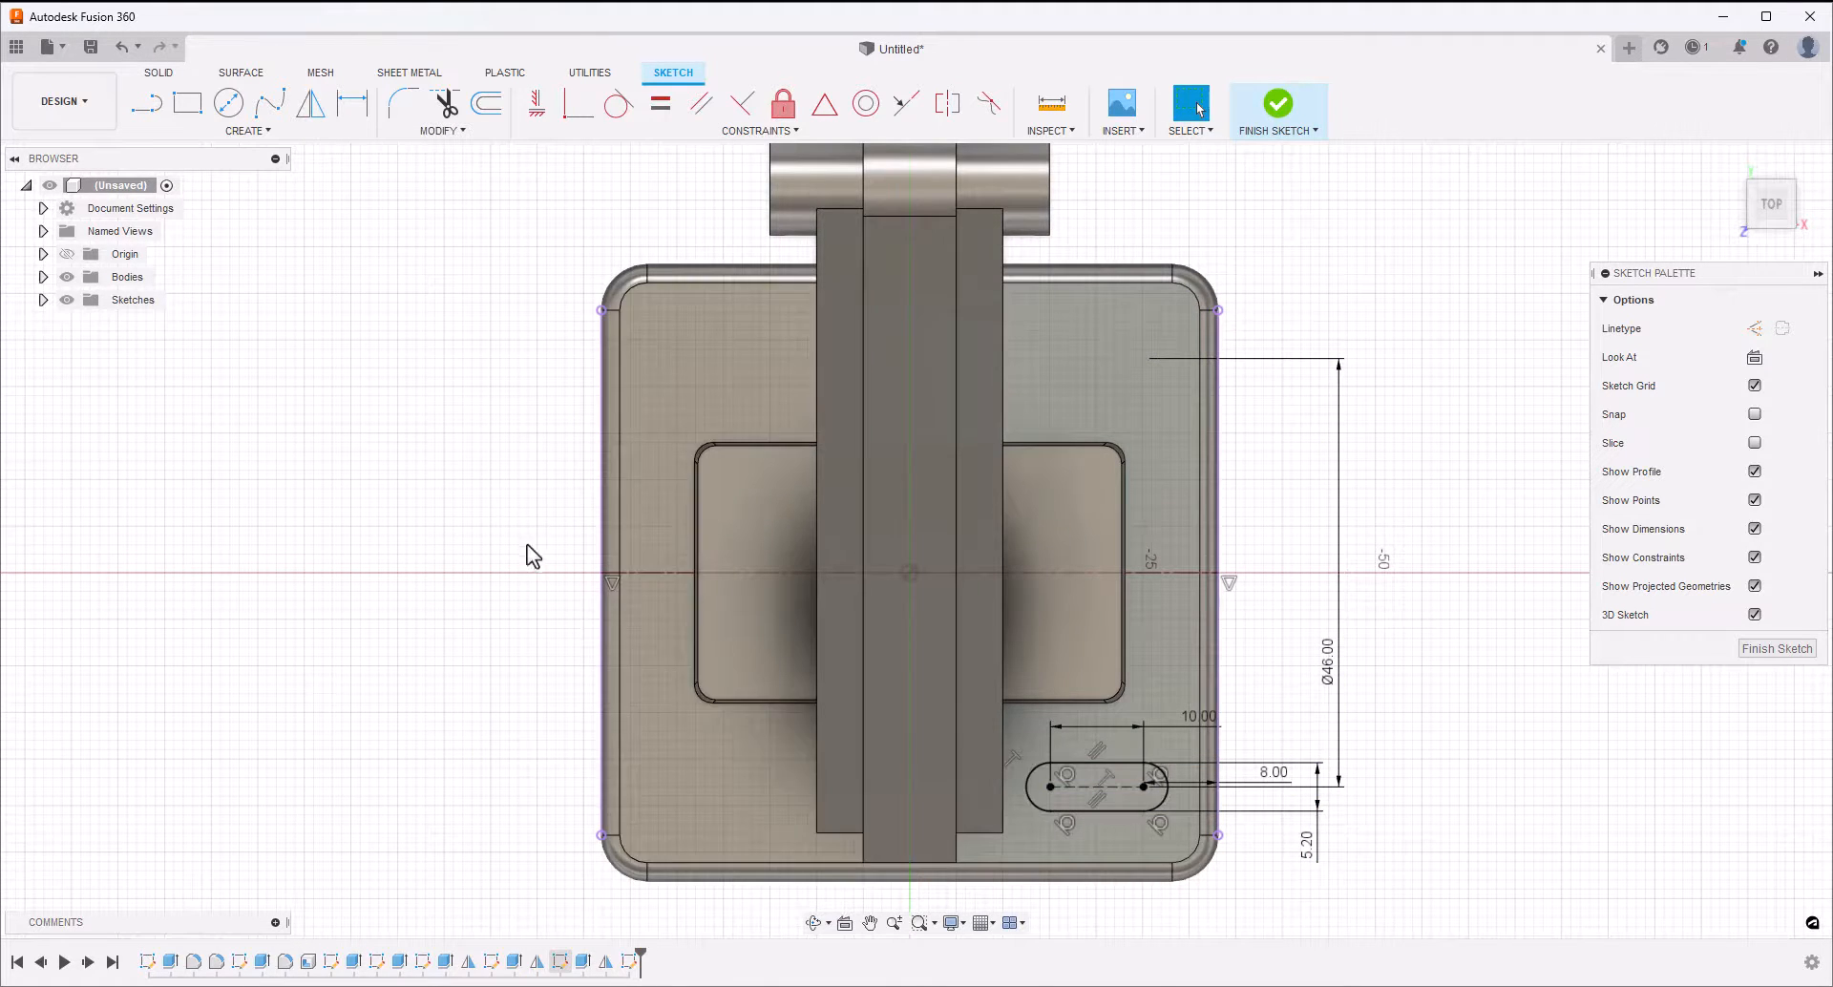
left_click_drag(1020, 737, 1183, 823)
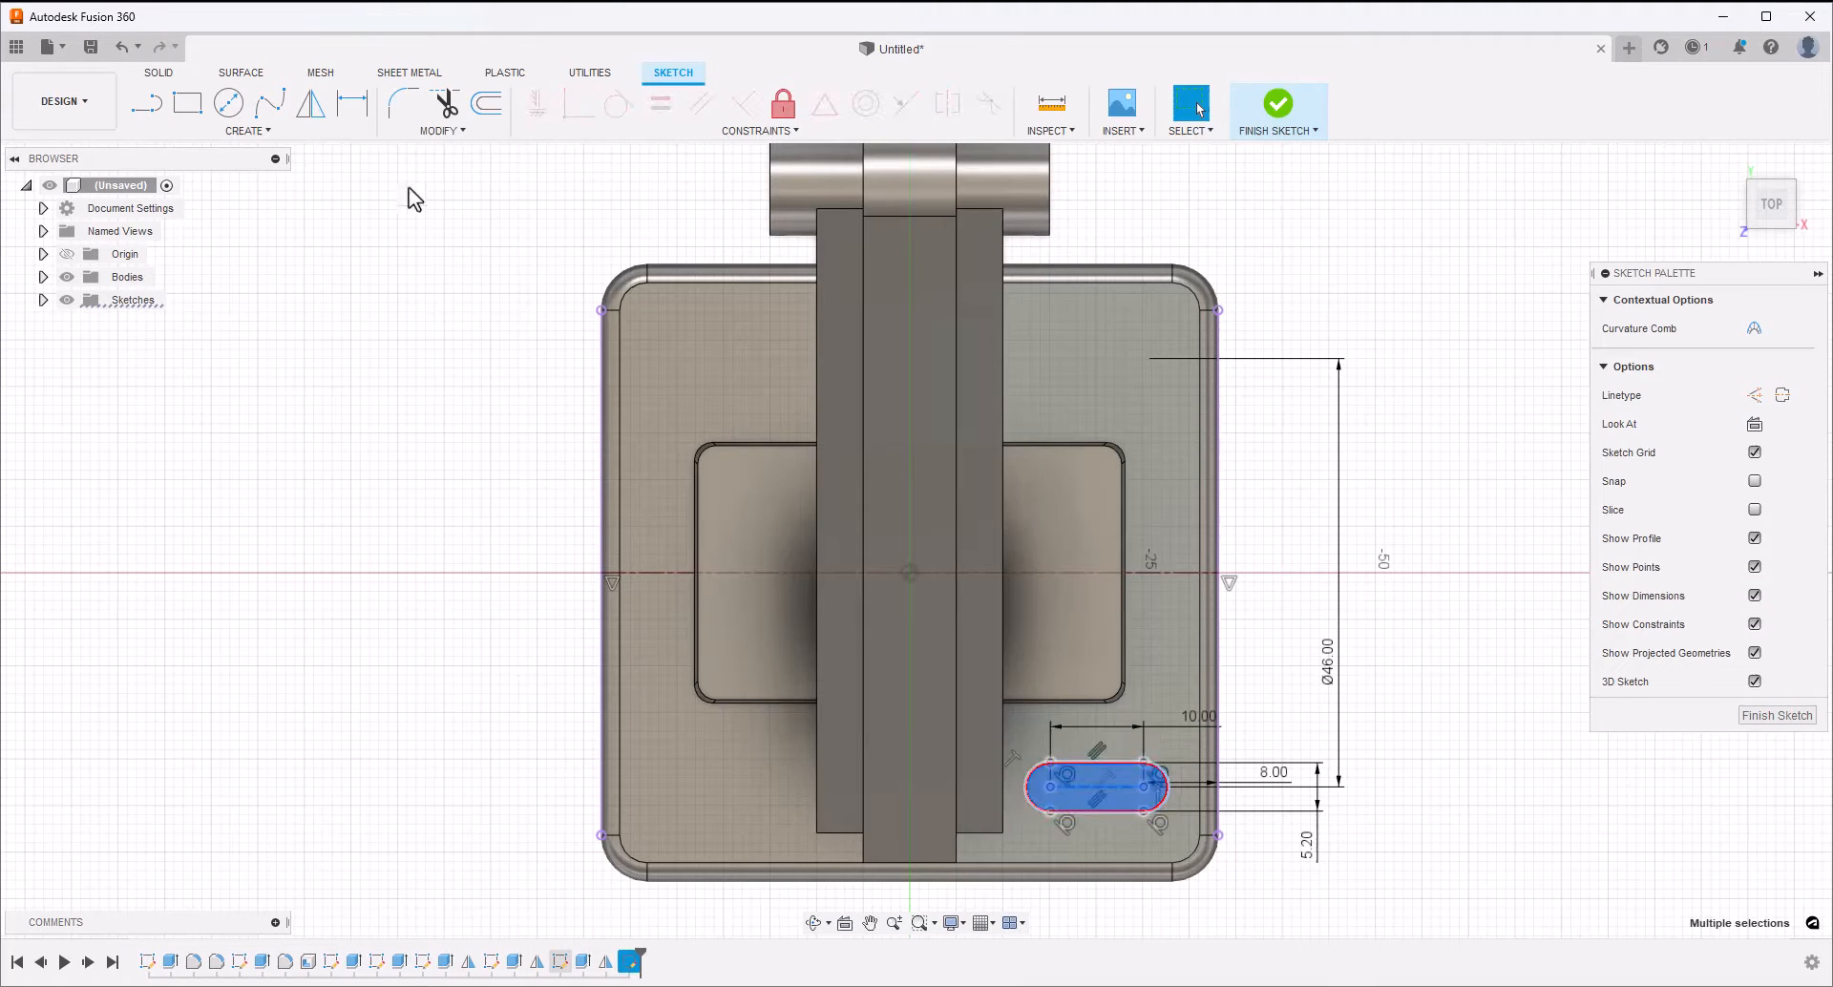
left_click(319, 111)
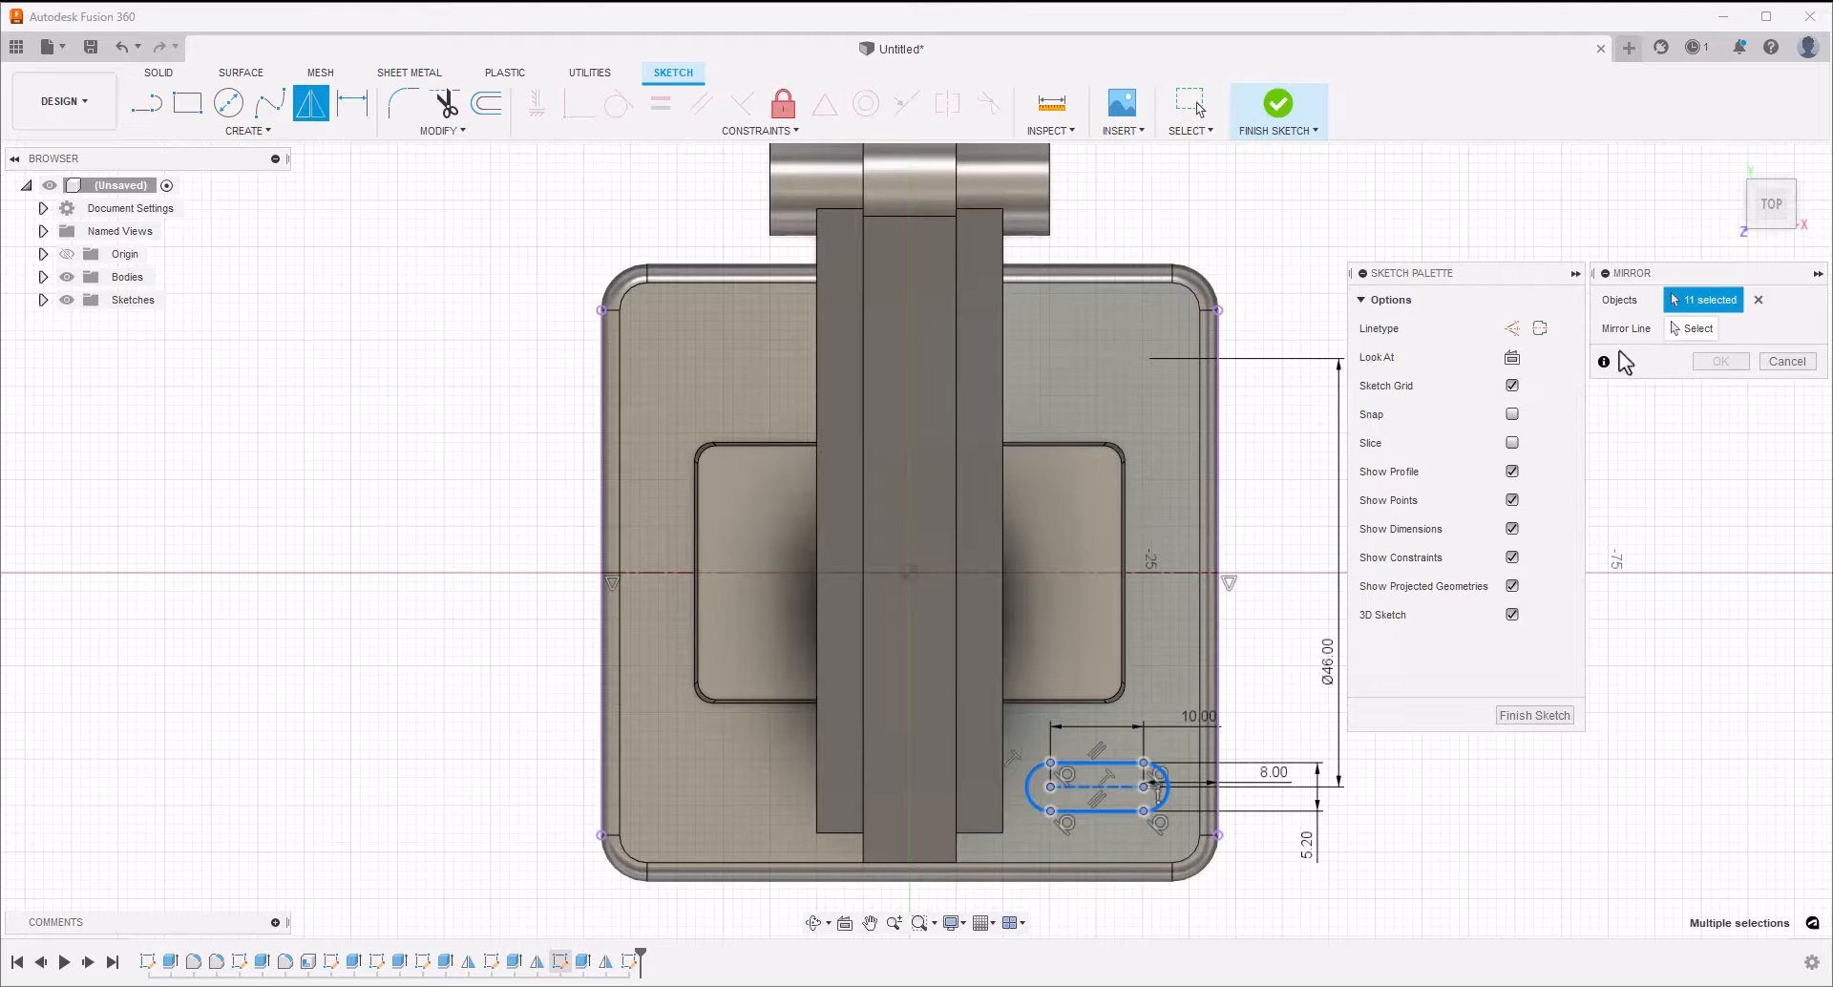
left_click(1691, 329)
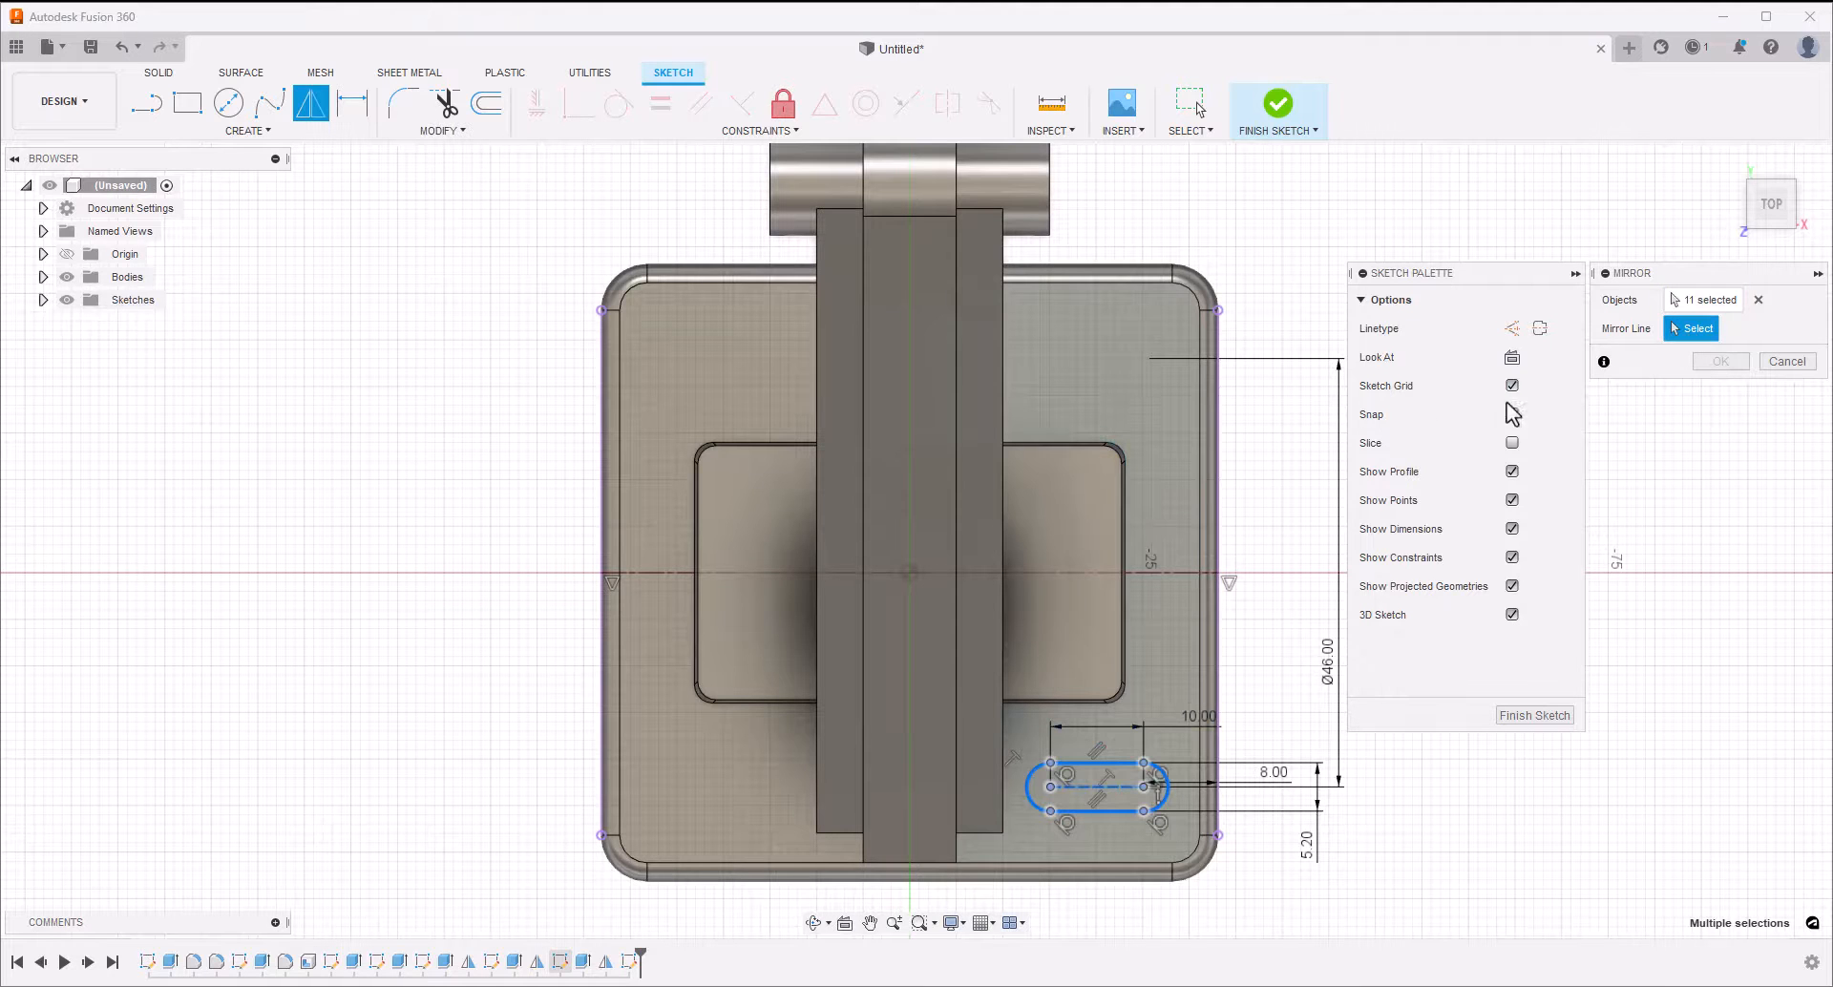
left_click(1098, 573)
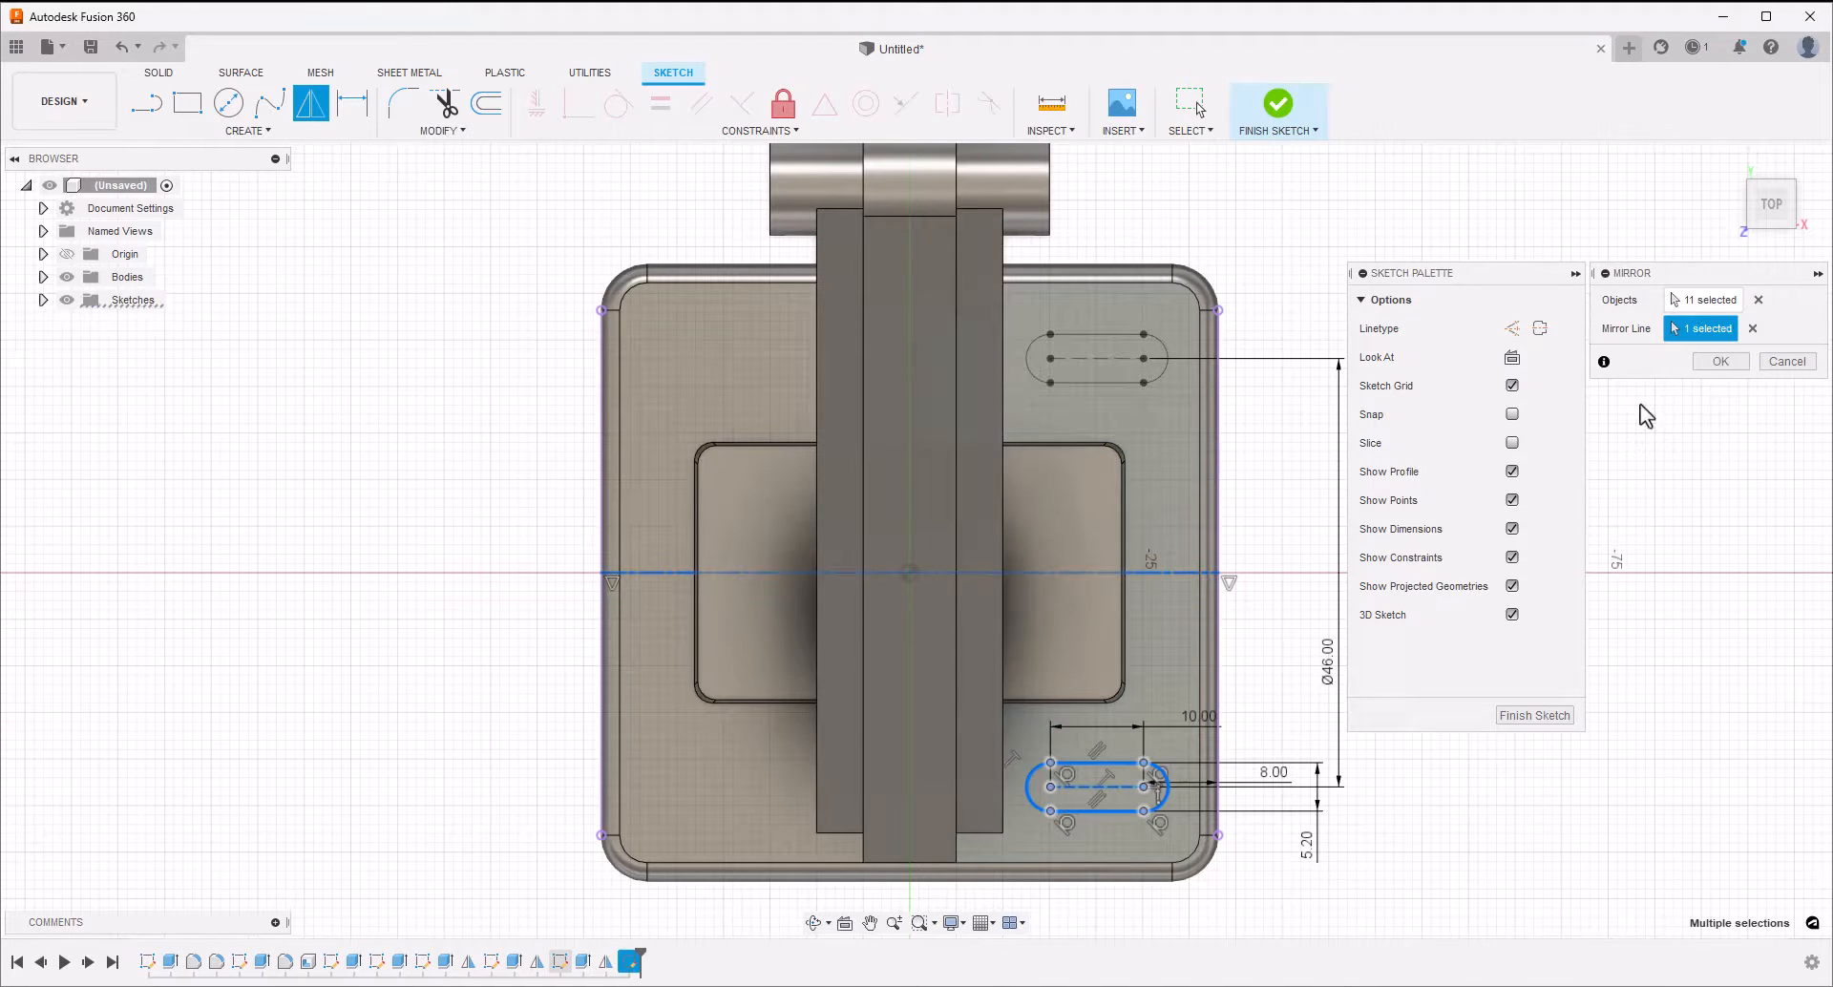
left_click(1721, 361)
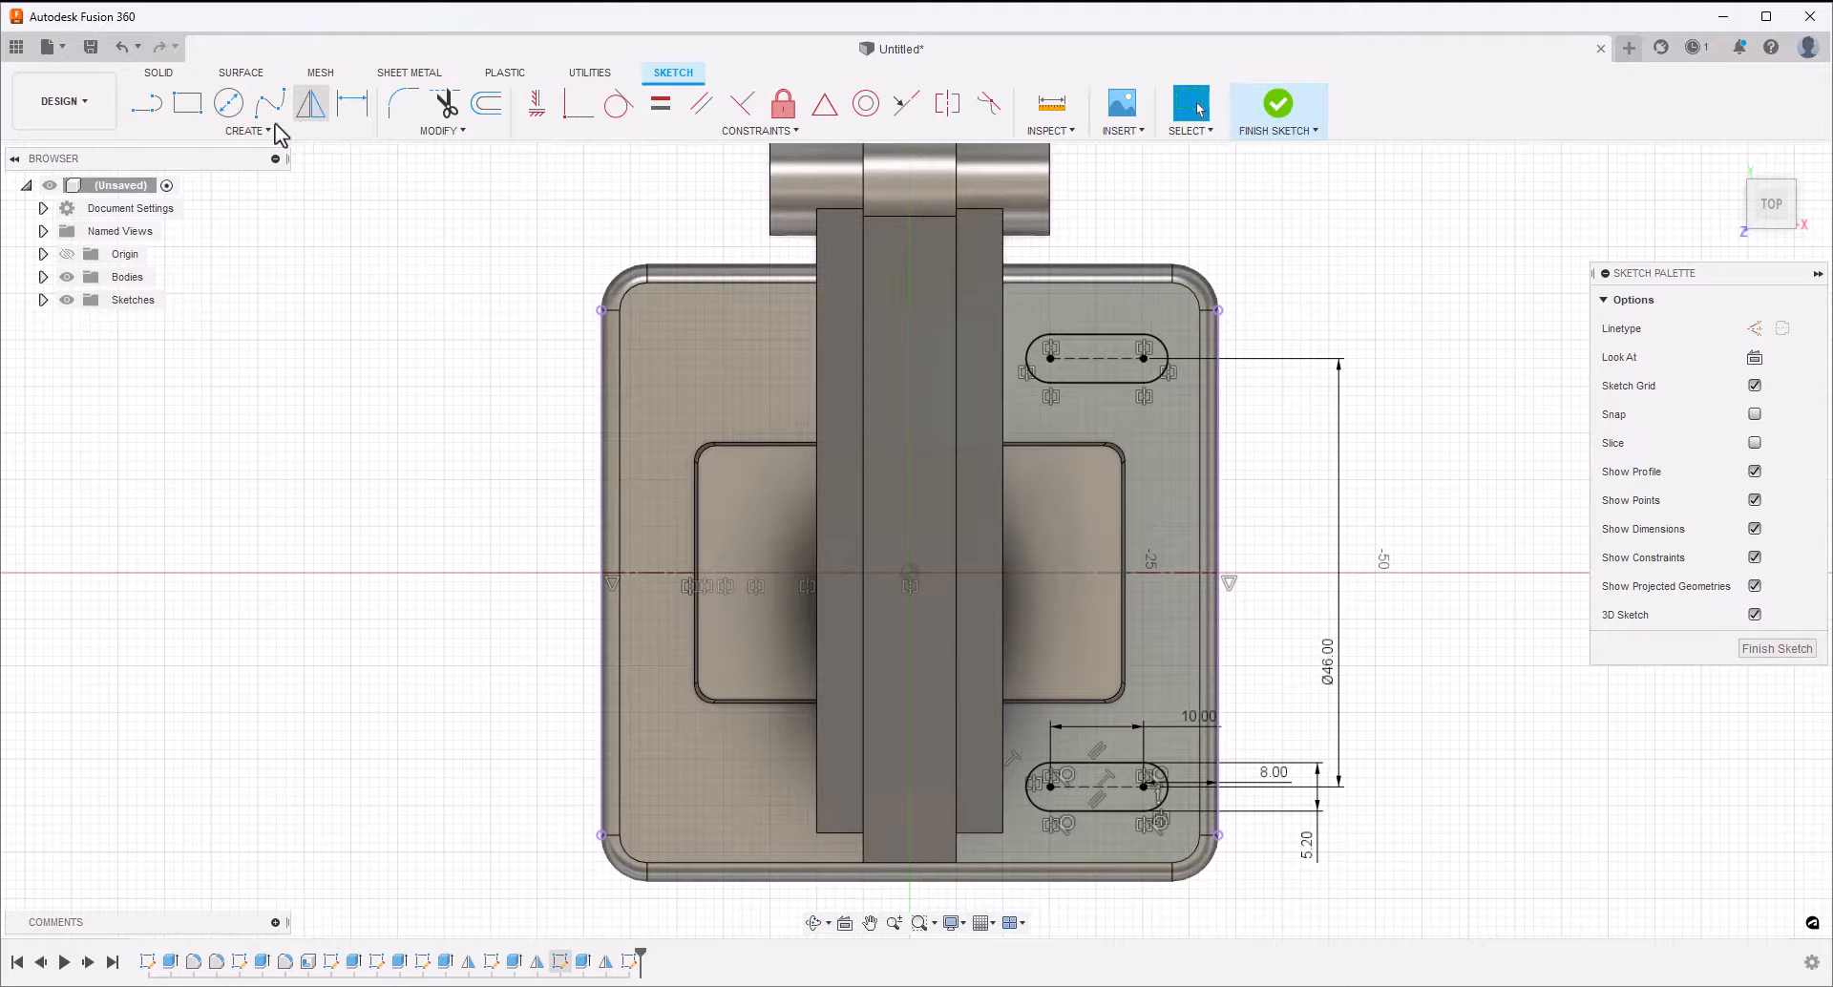
Sketch a vertical center-to-center slot on the raised pad beside the arm, about 12.8 mm between its centres
left_click(214, 134)
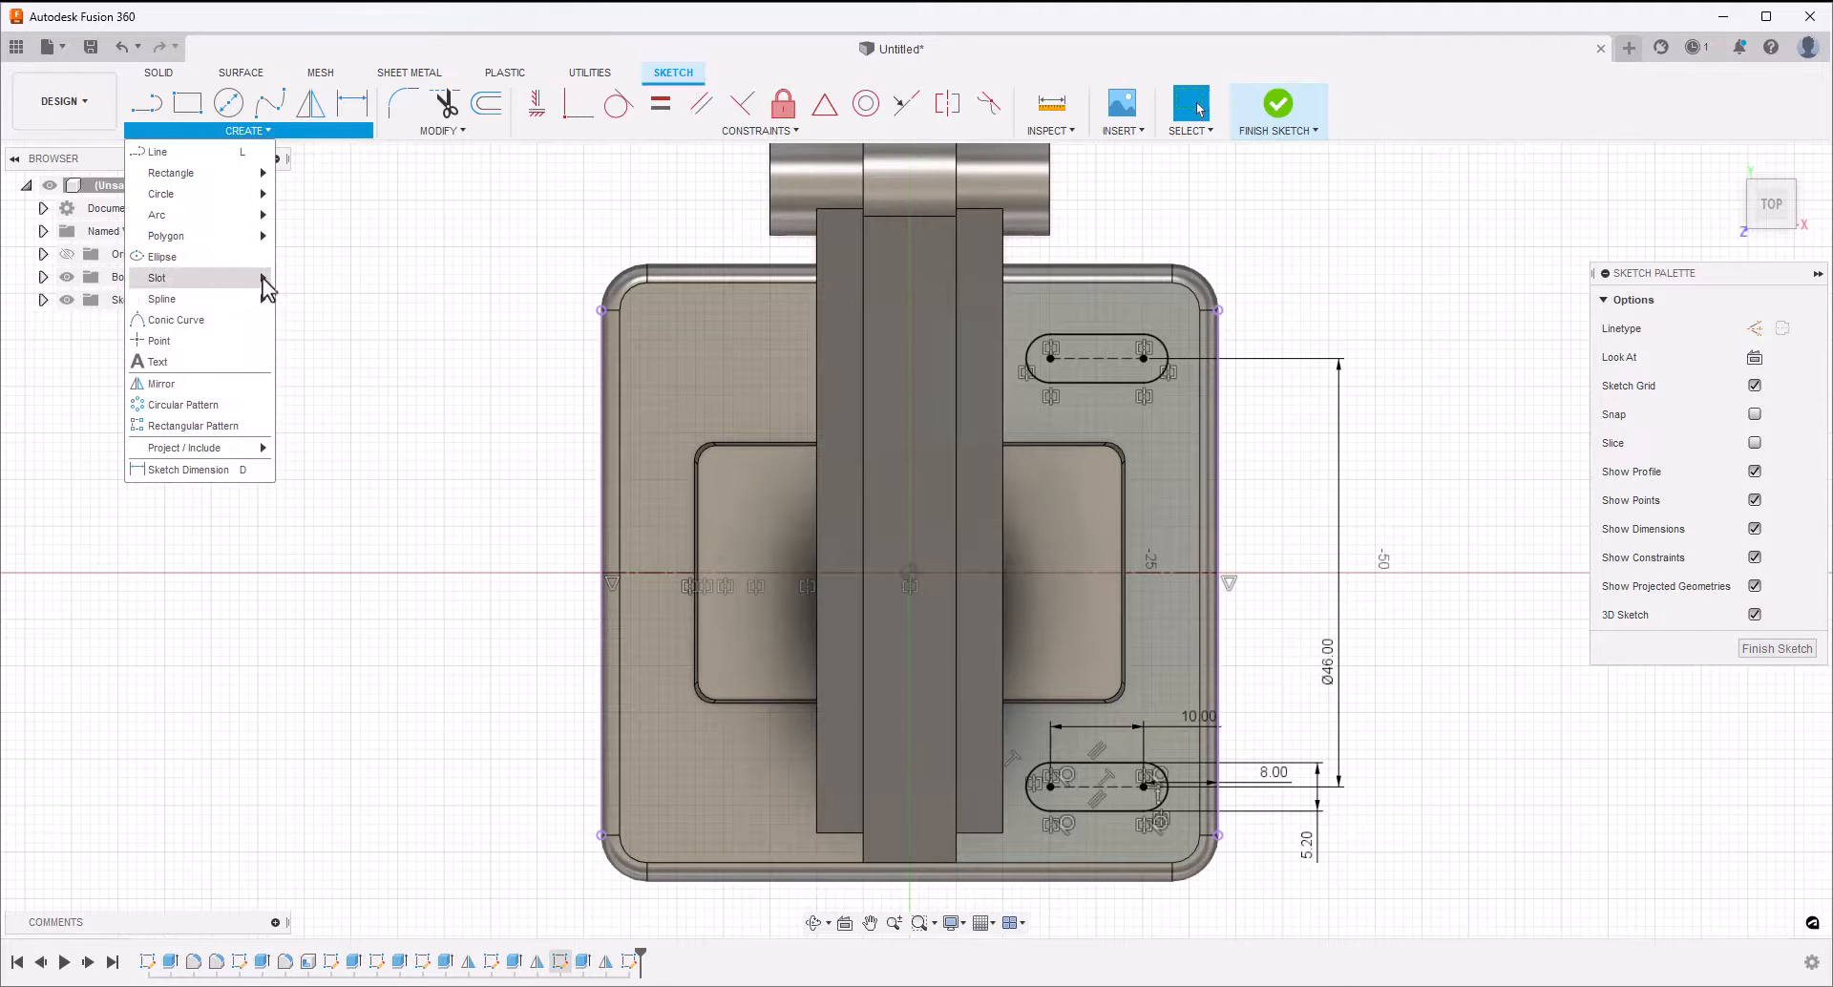
mouse_move(257, 275)
left_click(315, 278)
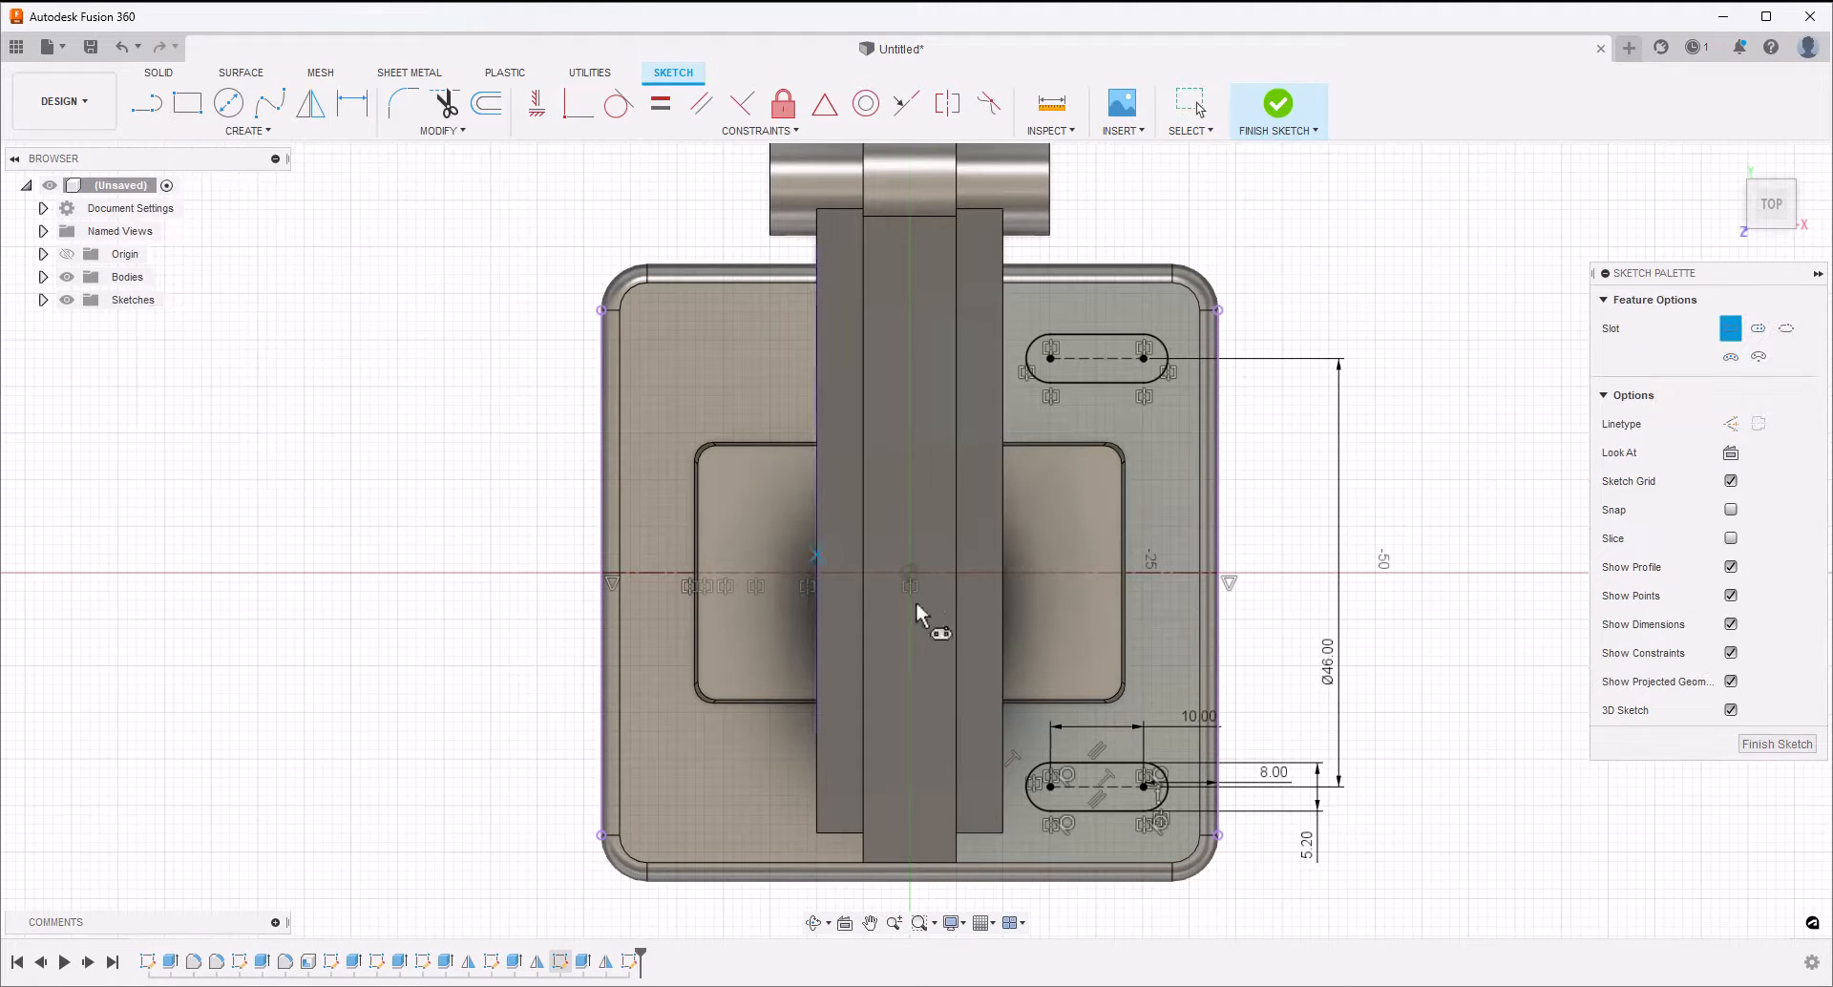
left_click(1054, 513)
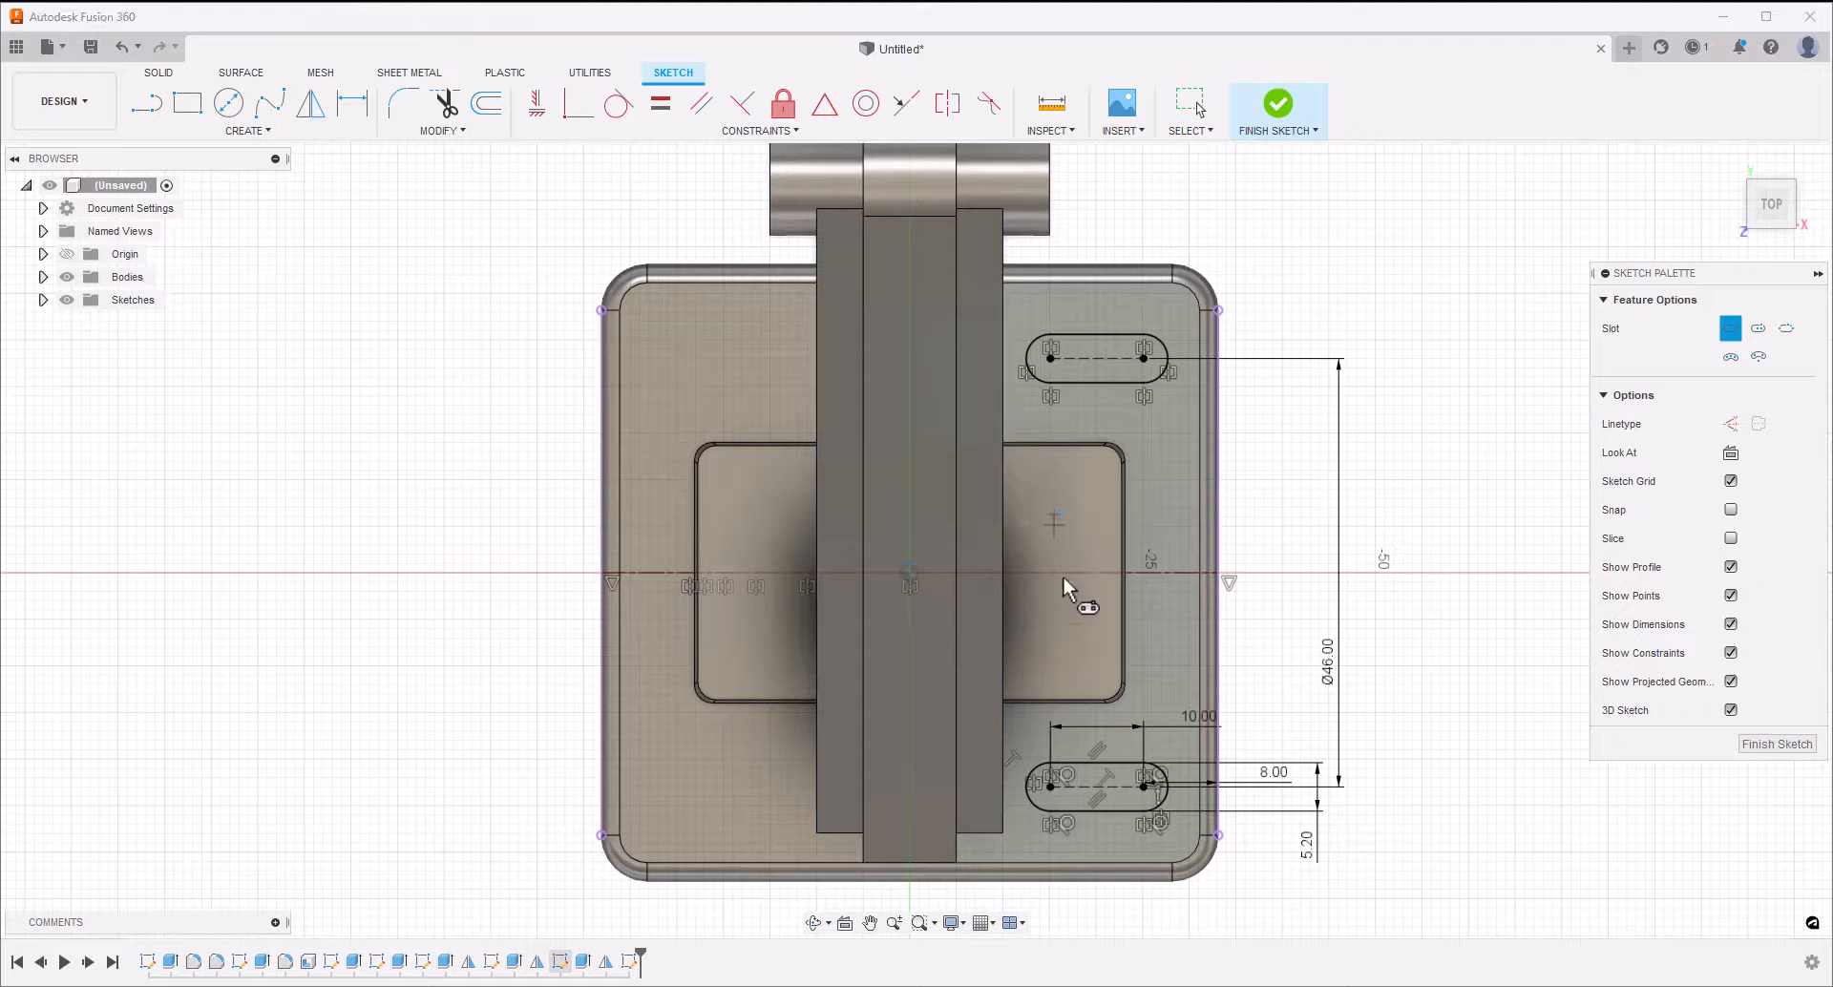
left_click(1080, 632)
key("Escape")
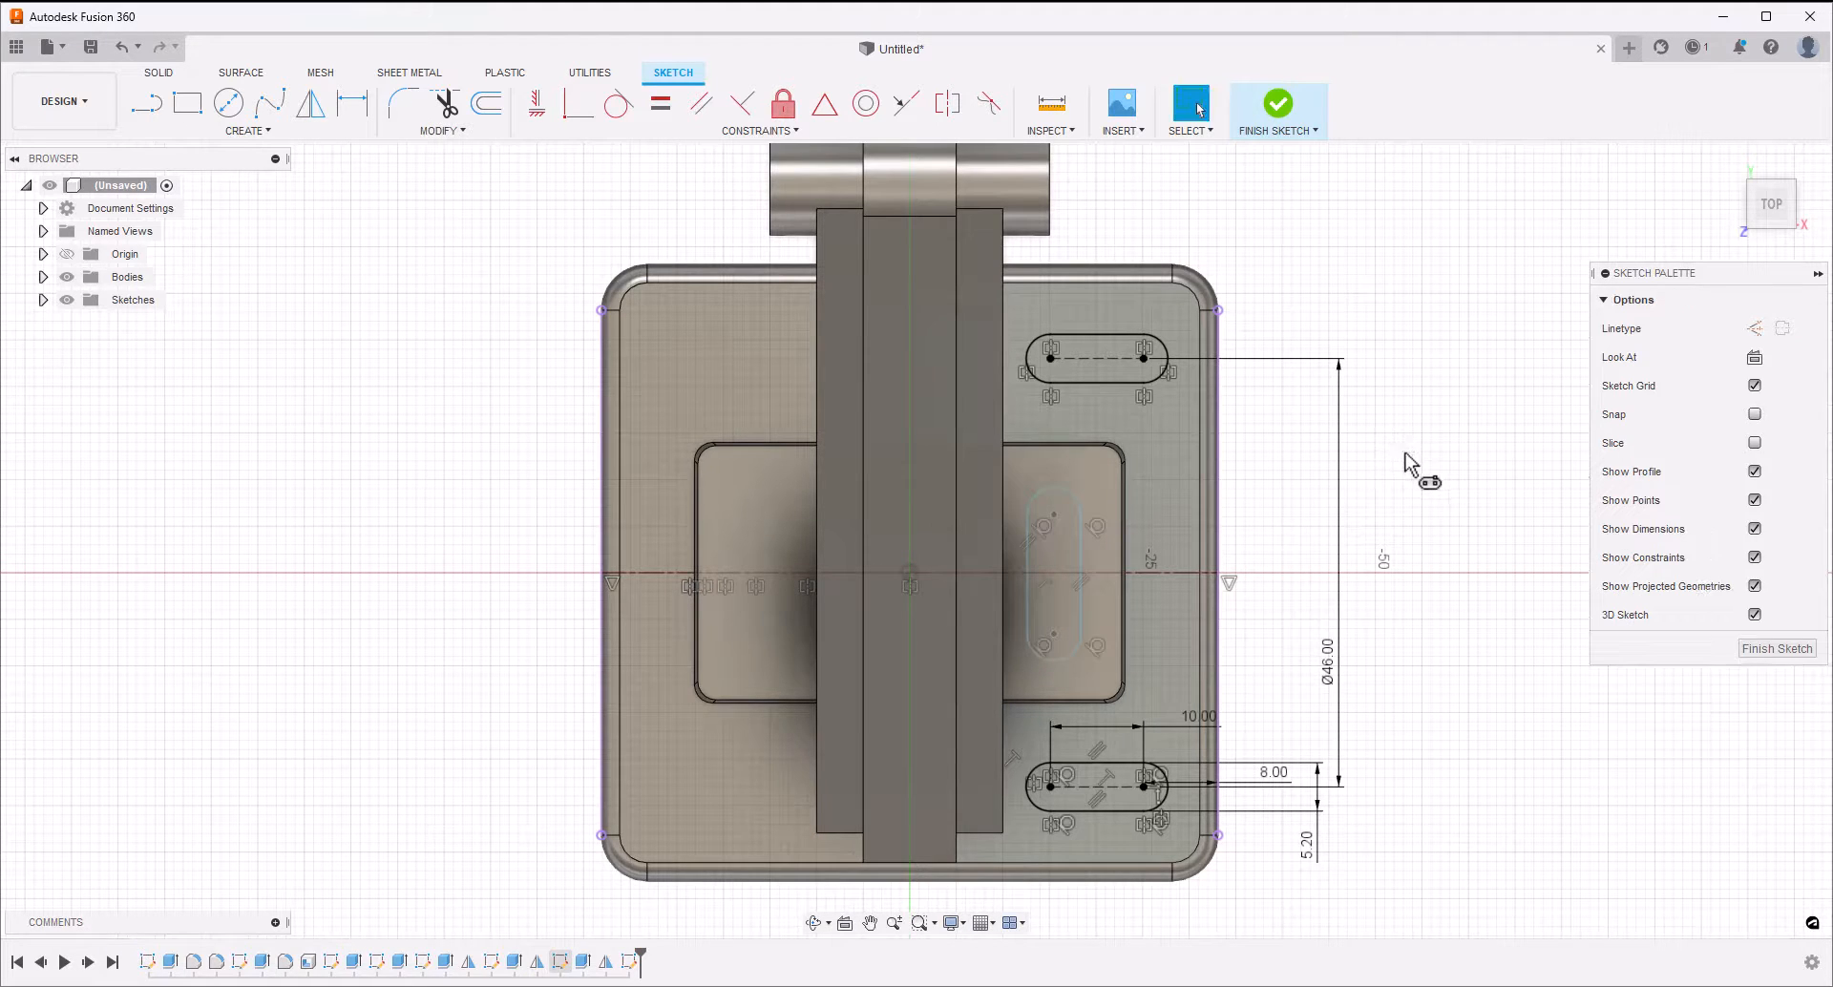
Dimension the vertical slot's centre-to-centre length to 10 mm
key("d")
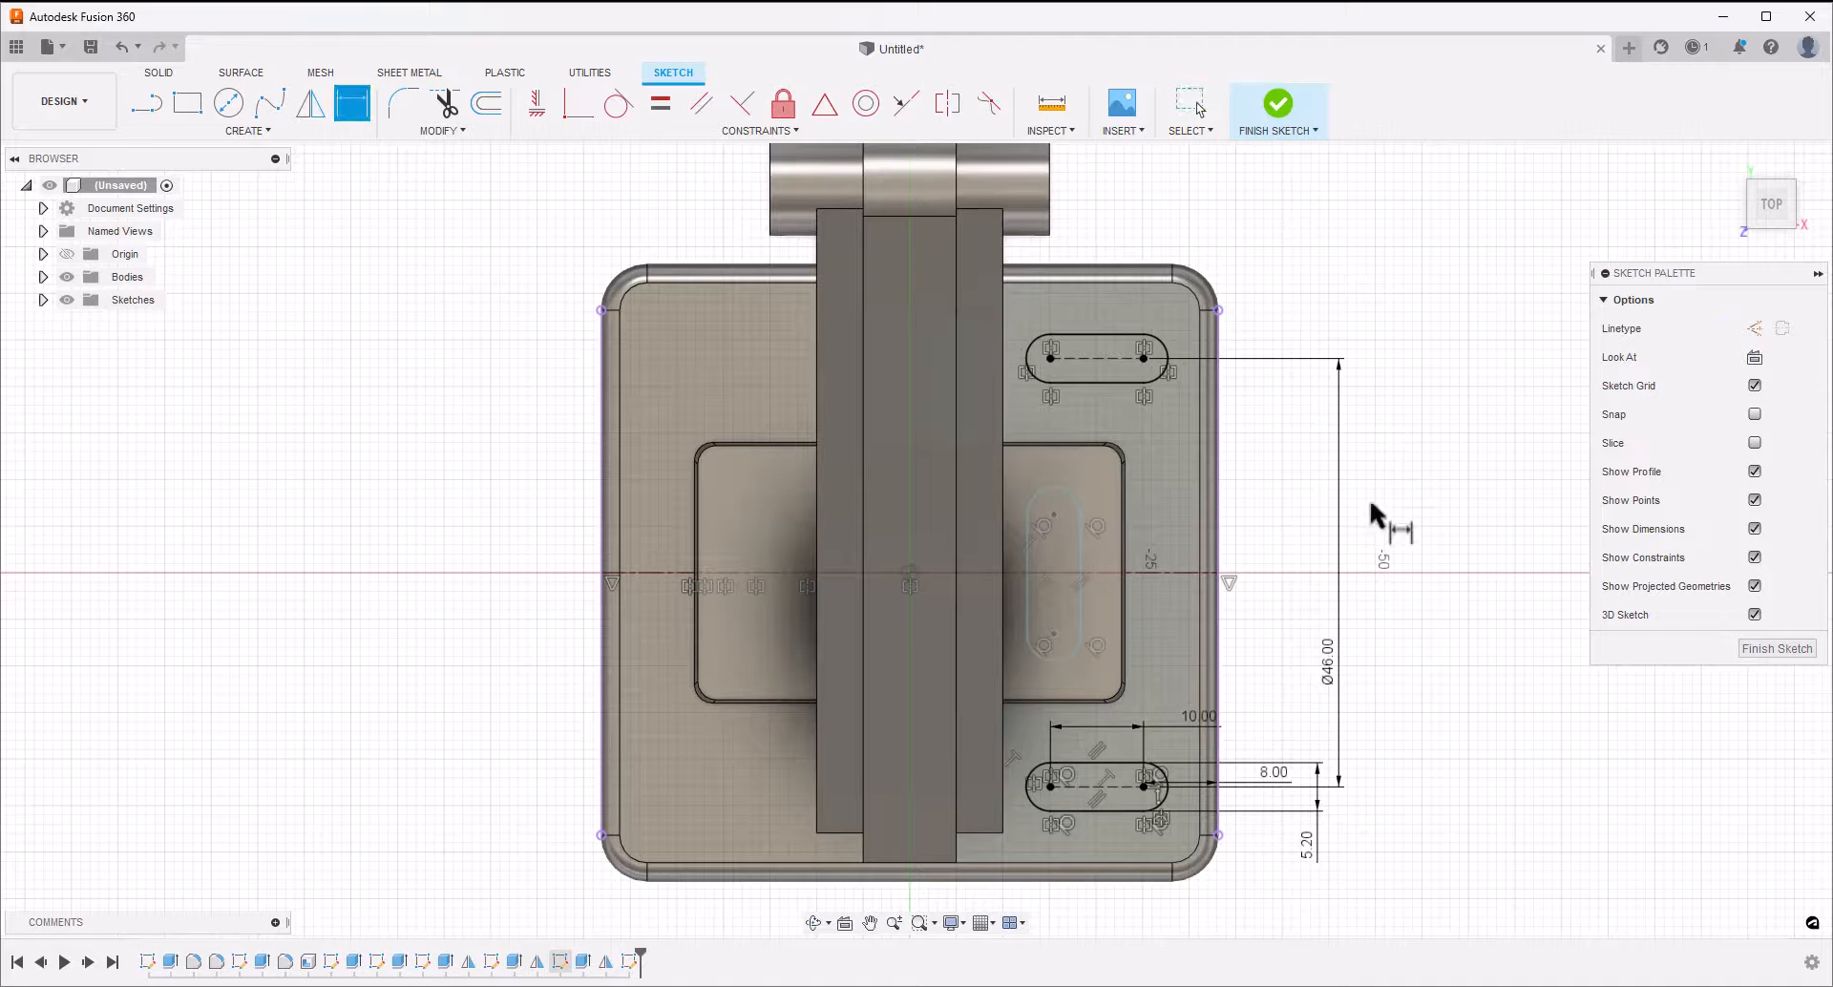
left_click(1053, 559)
left_click(1279, 537)
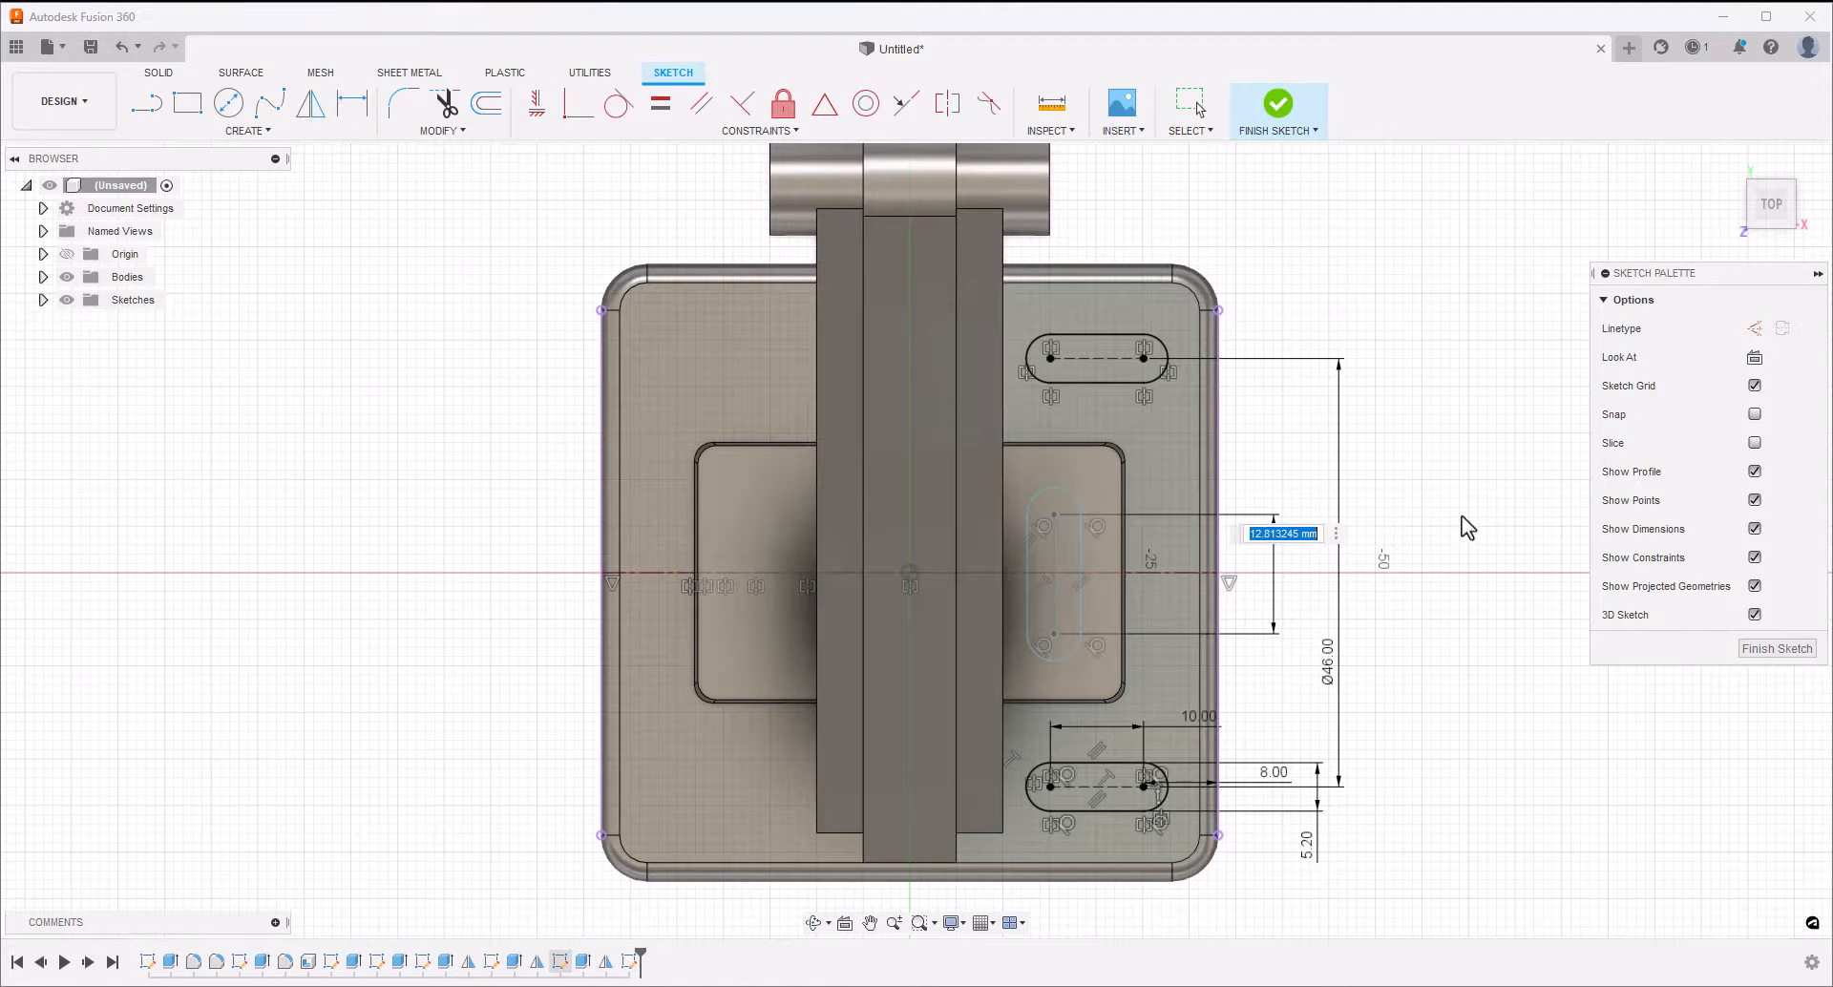
type("10")
key("Return")
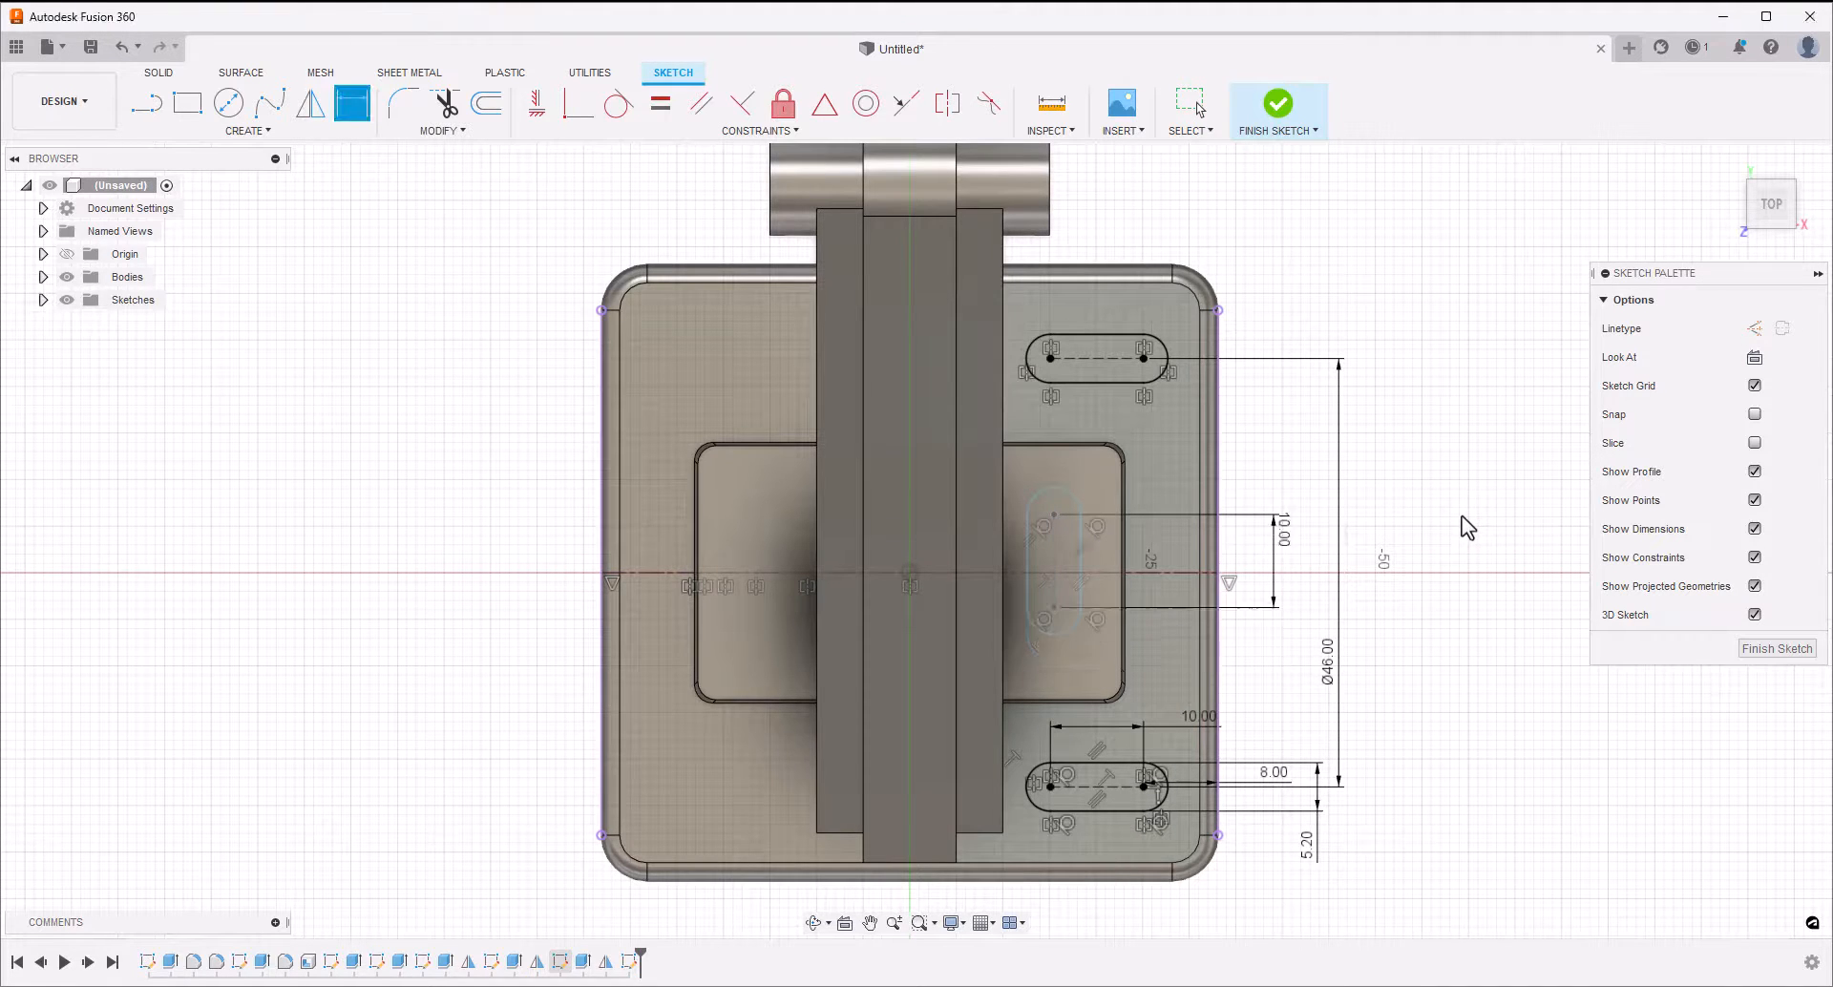
Dimension the vertical slot's outer straight edge 4.2 mm from the raised pad's adjacent side edge
left_click(1082, 556)
left_click(1124, 569)
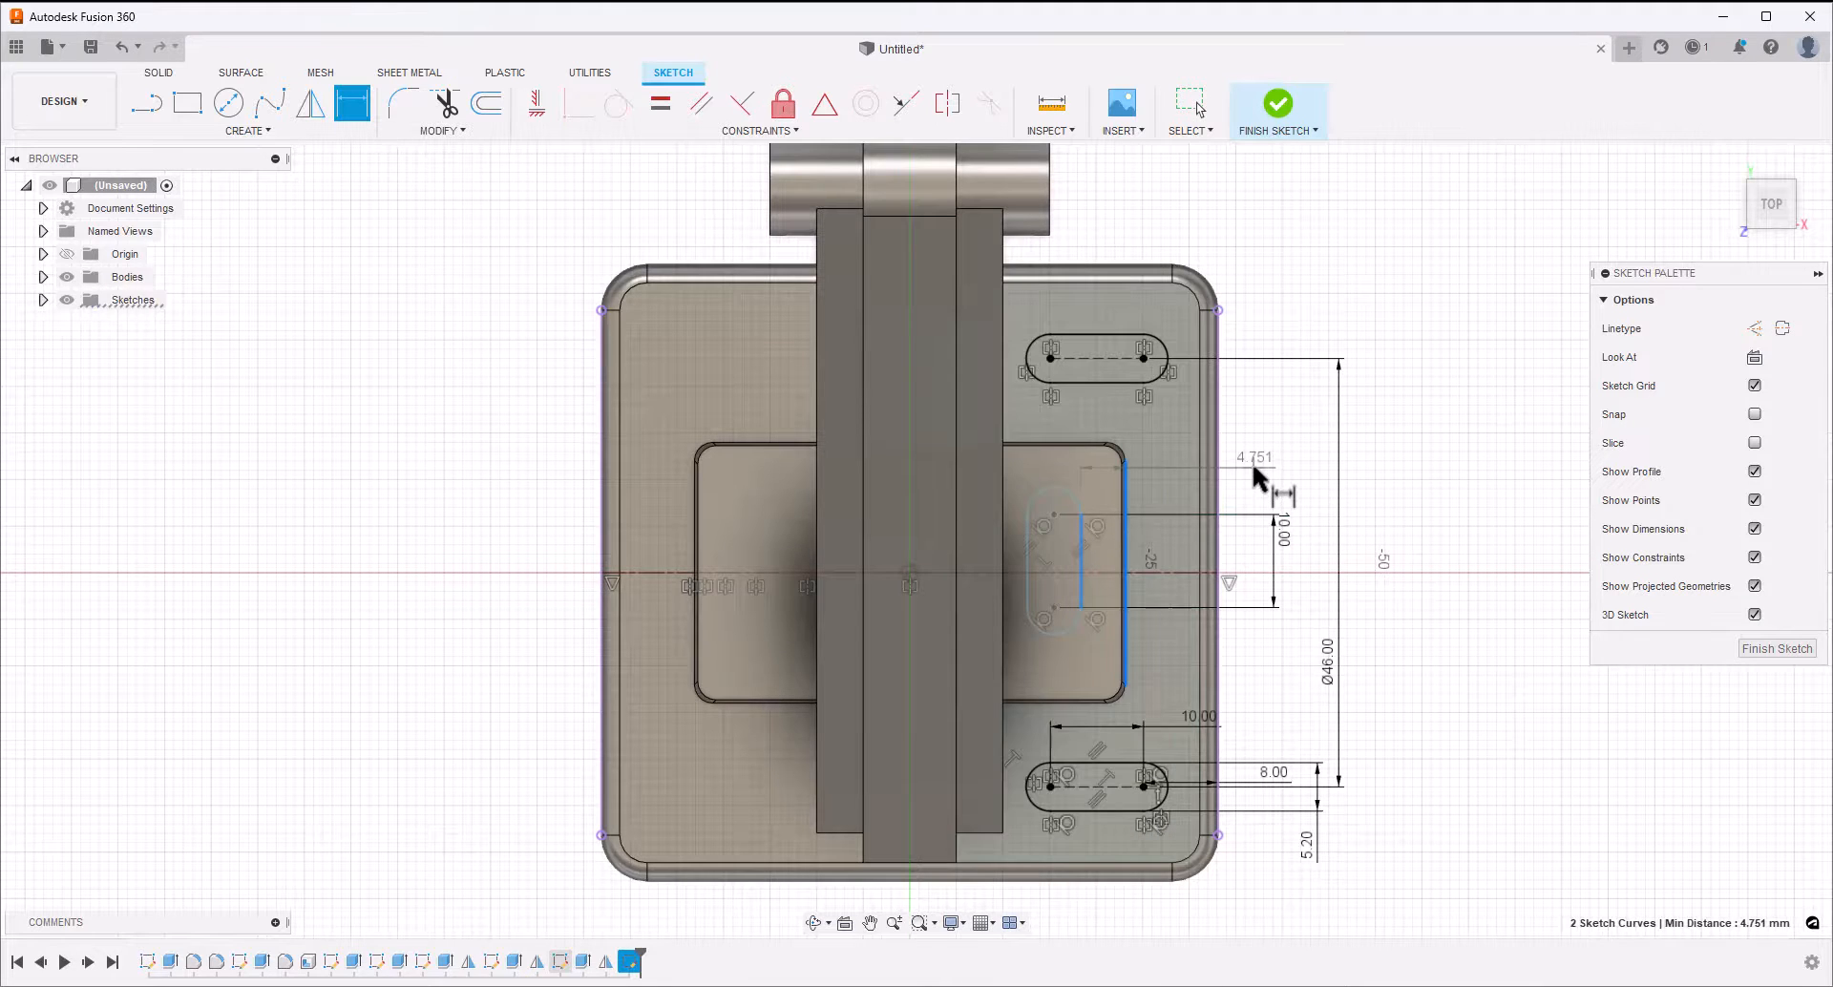
left_click(1252, 461)
type("4.2")
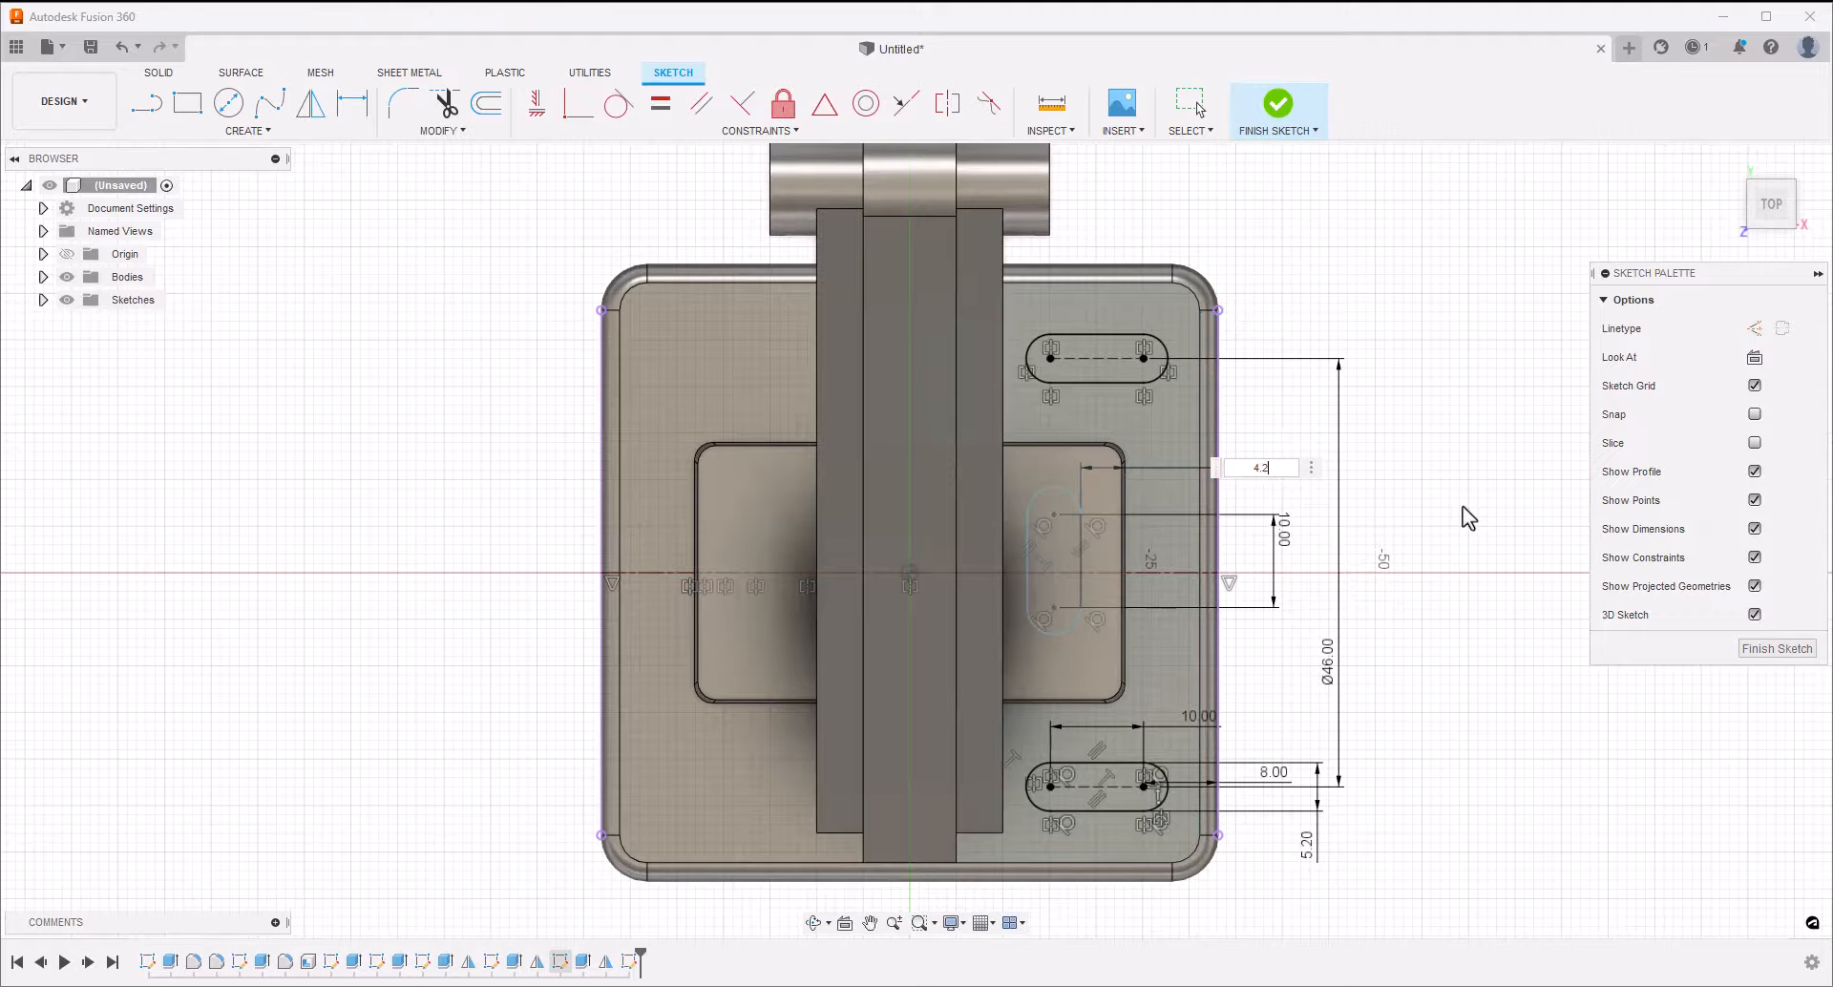
key("Return")
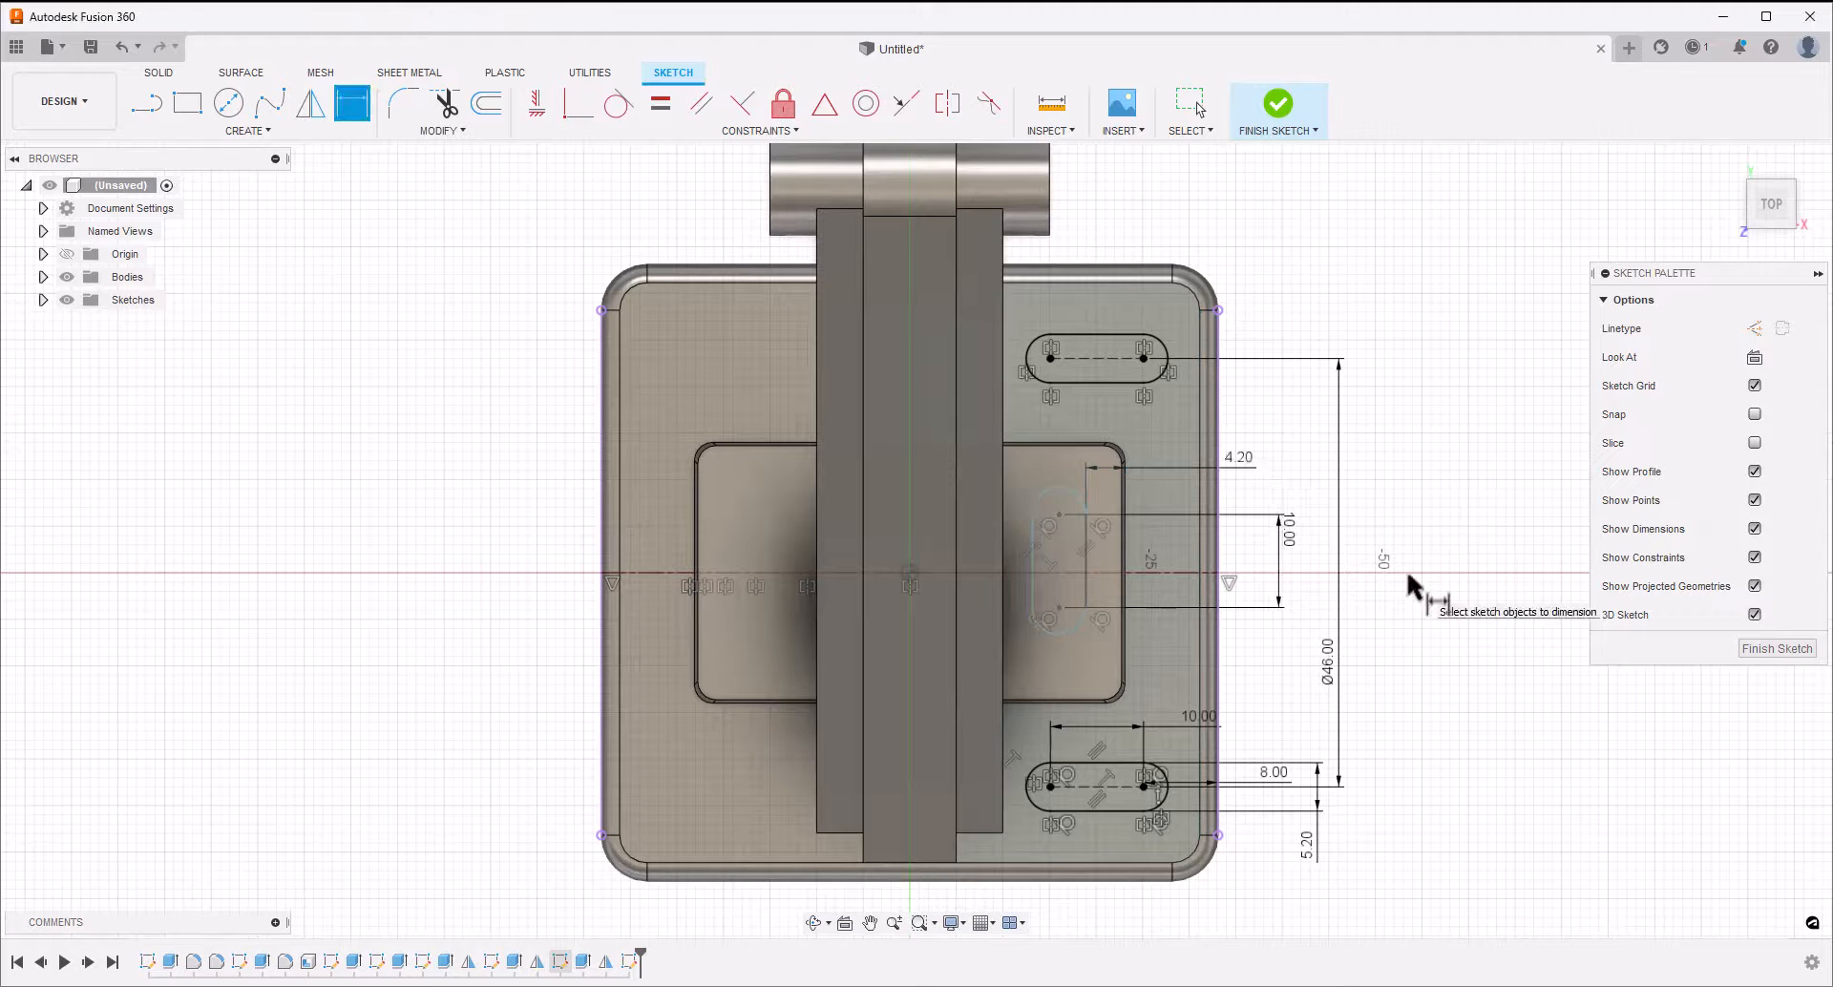
Add a 10 mm diameter dimension between the vertical slot's upper centre point and the horizontal centerline
left_click(1093, 572)
left_click(1059, 514)
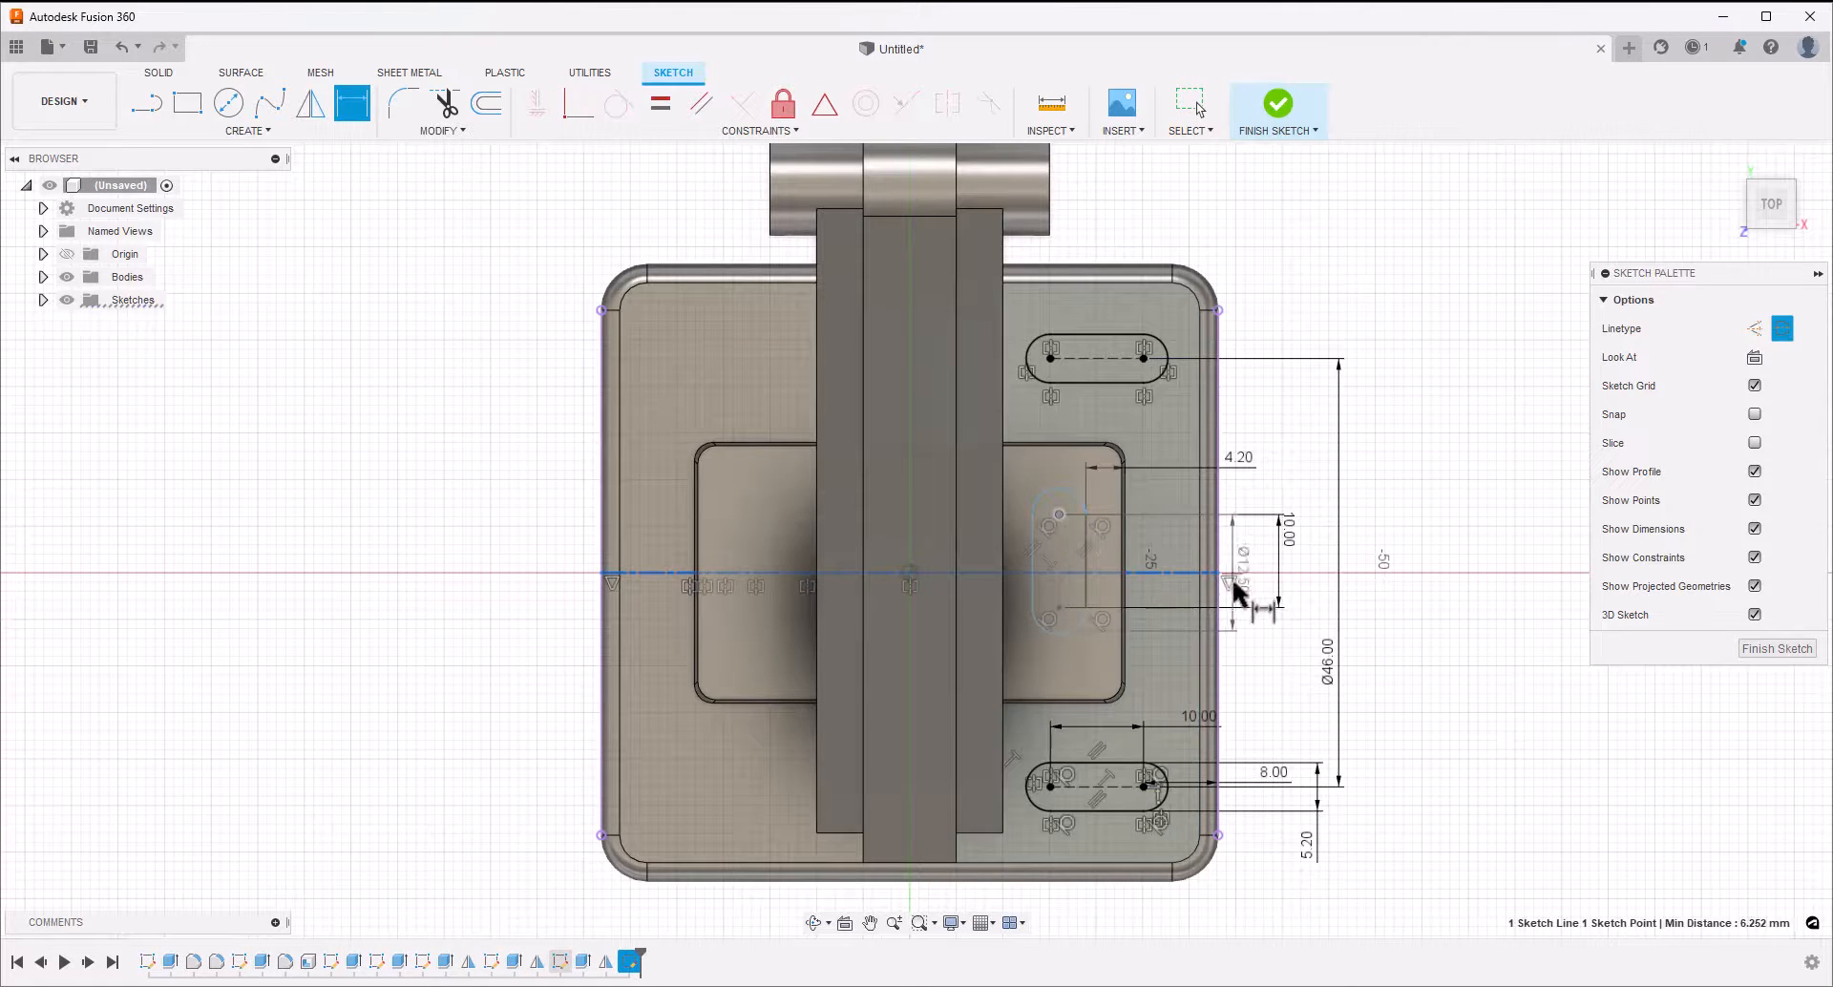
left_click(1256, 683)
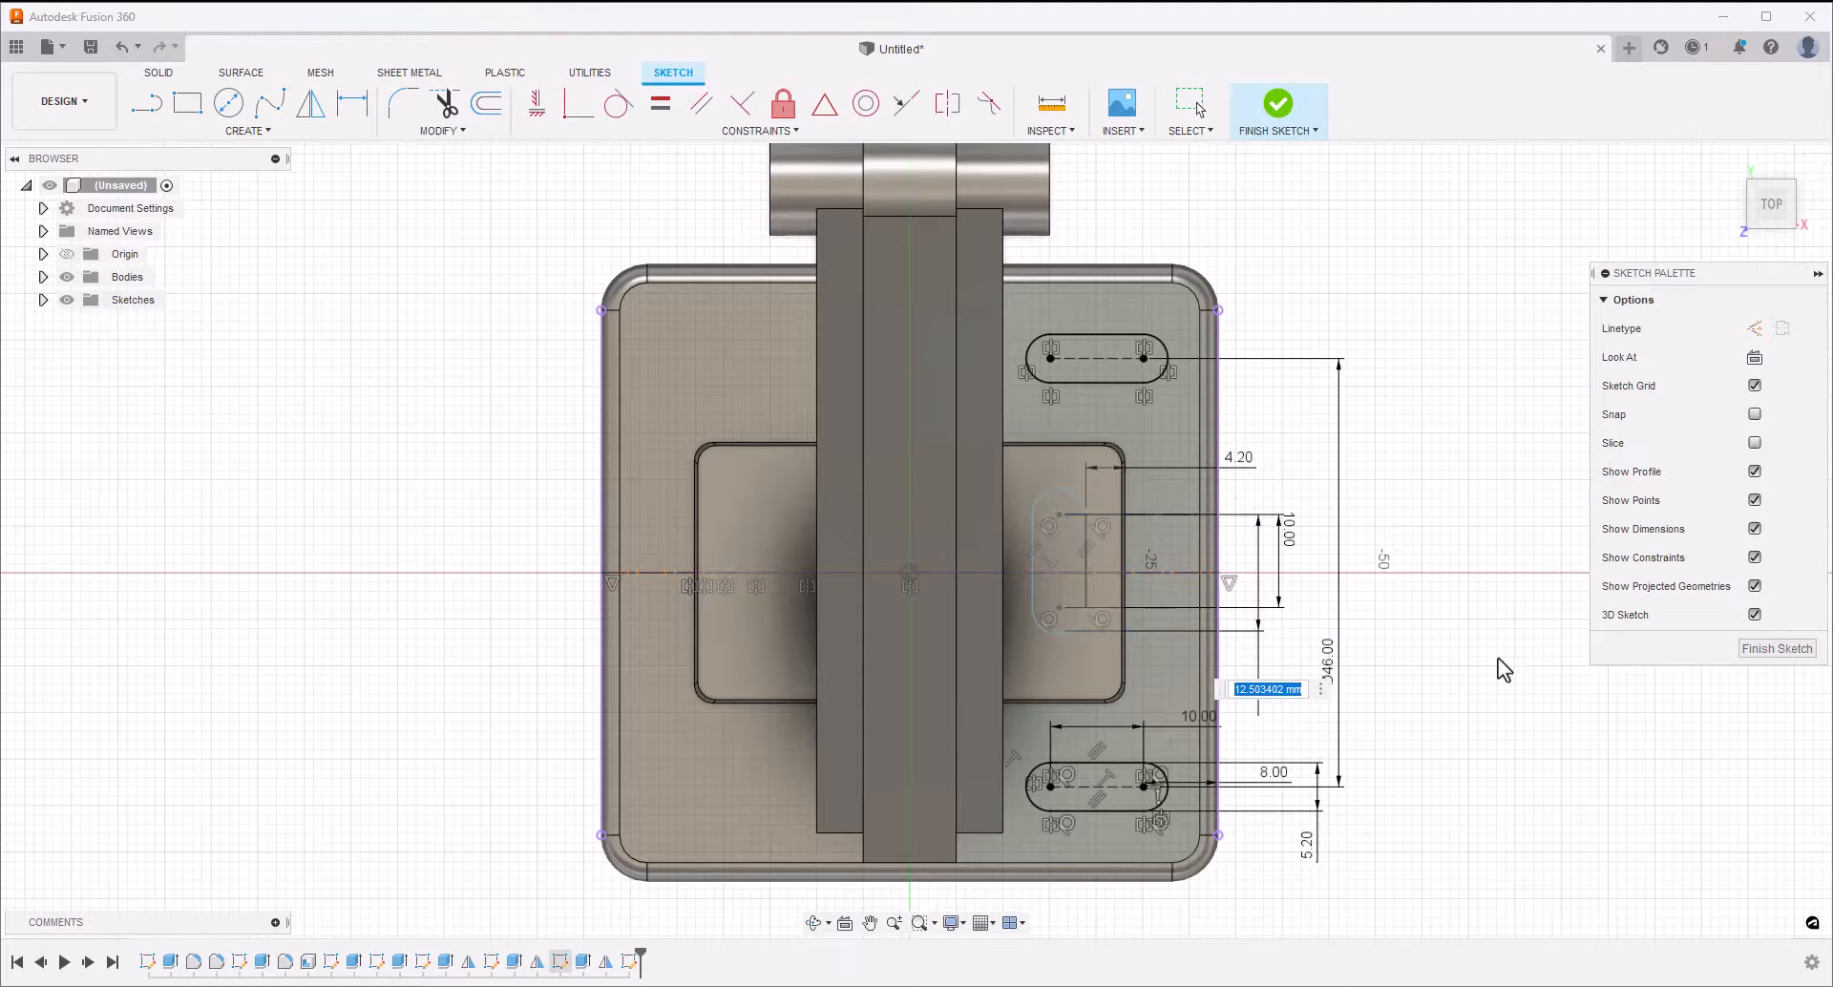
type("10")
key("Return")
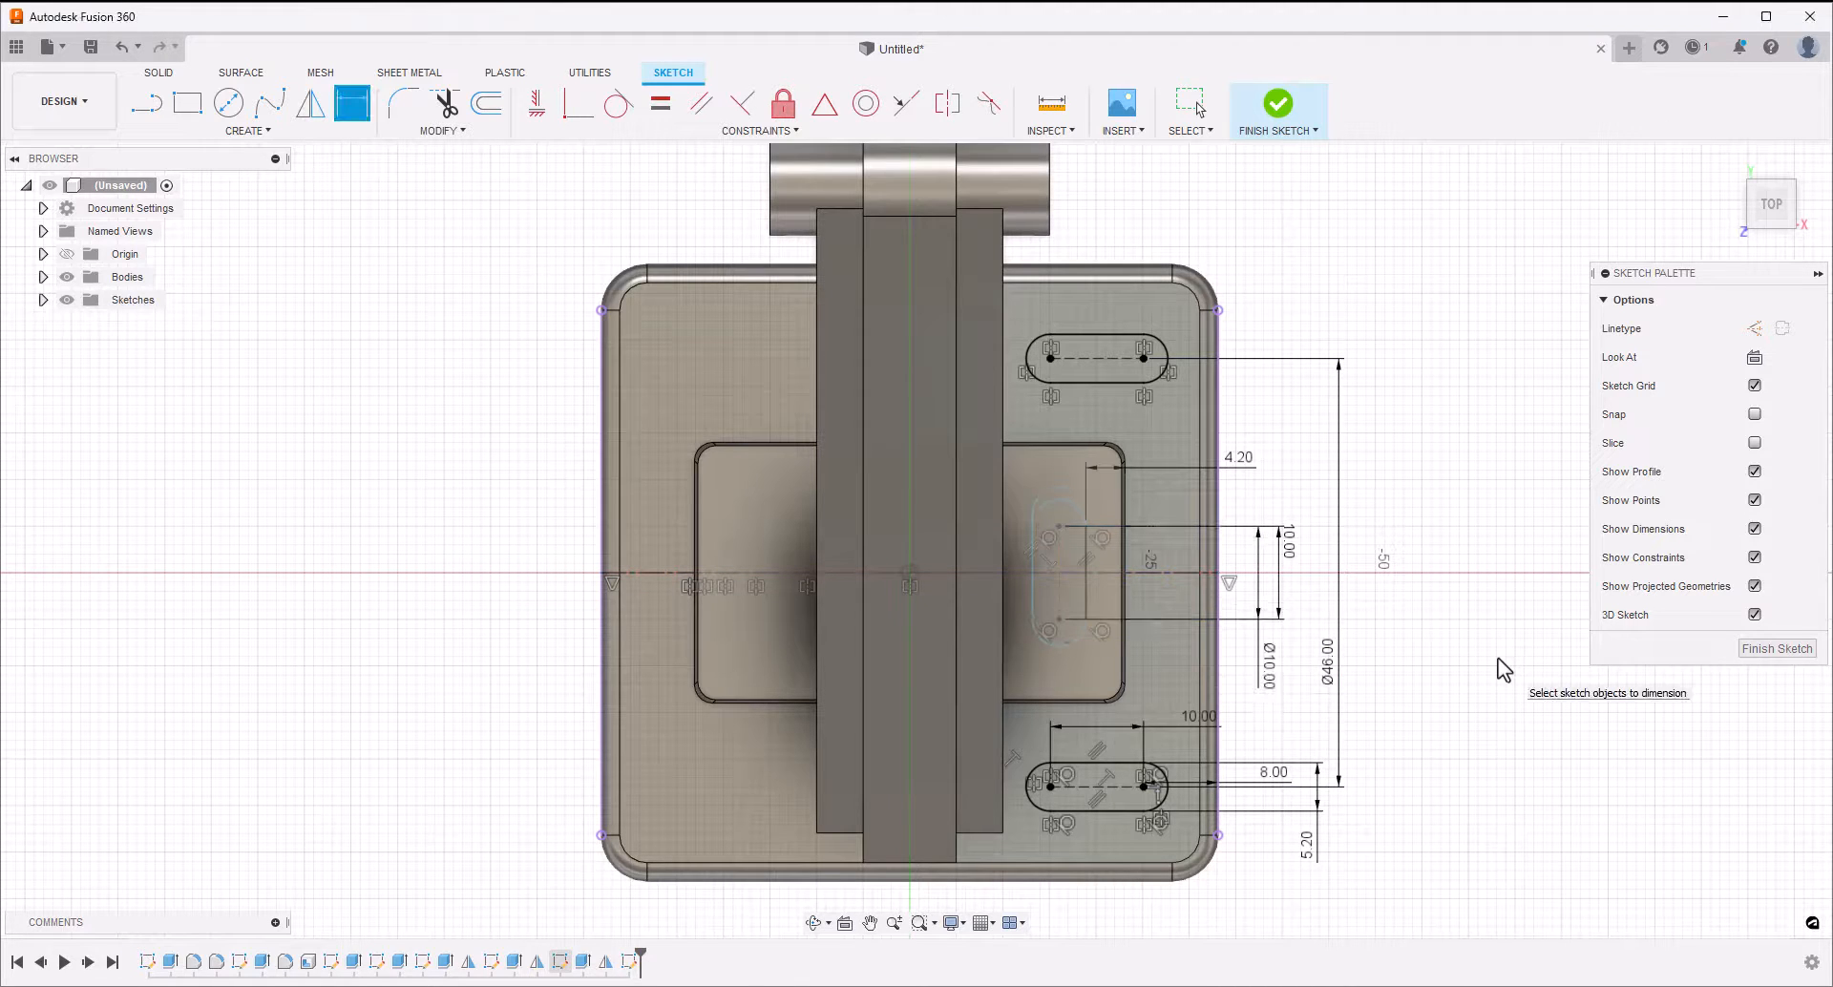
Dimension the vertical slot's width between its straight edges to 5.2 mm and finish the sketch
left_click(1034, 604)
left_click(1074, 680)
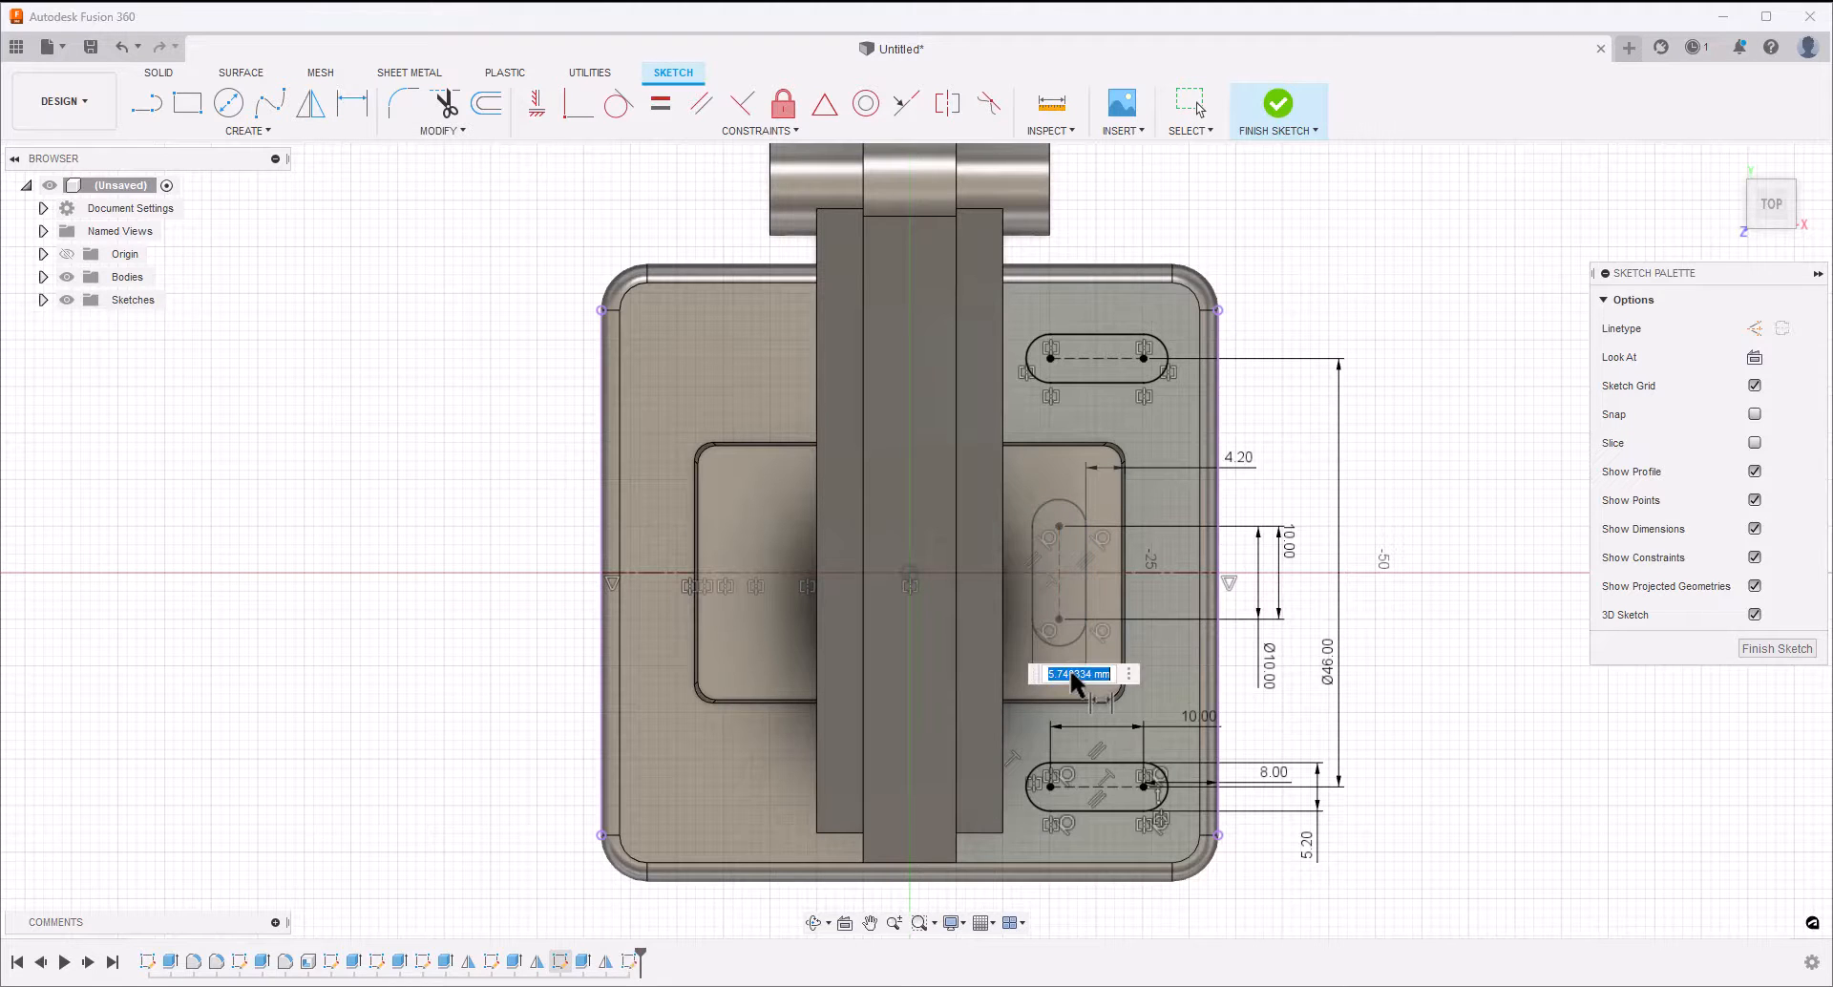
type("5.2")
key("Return")
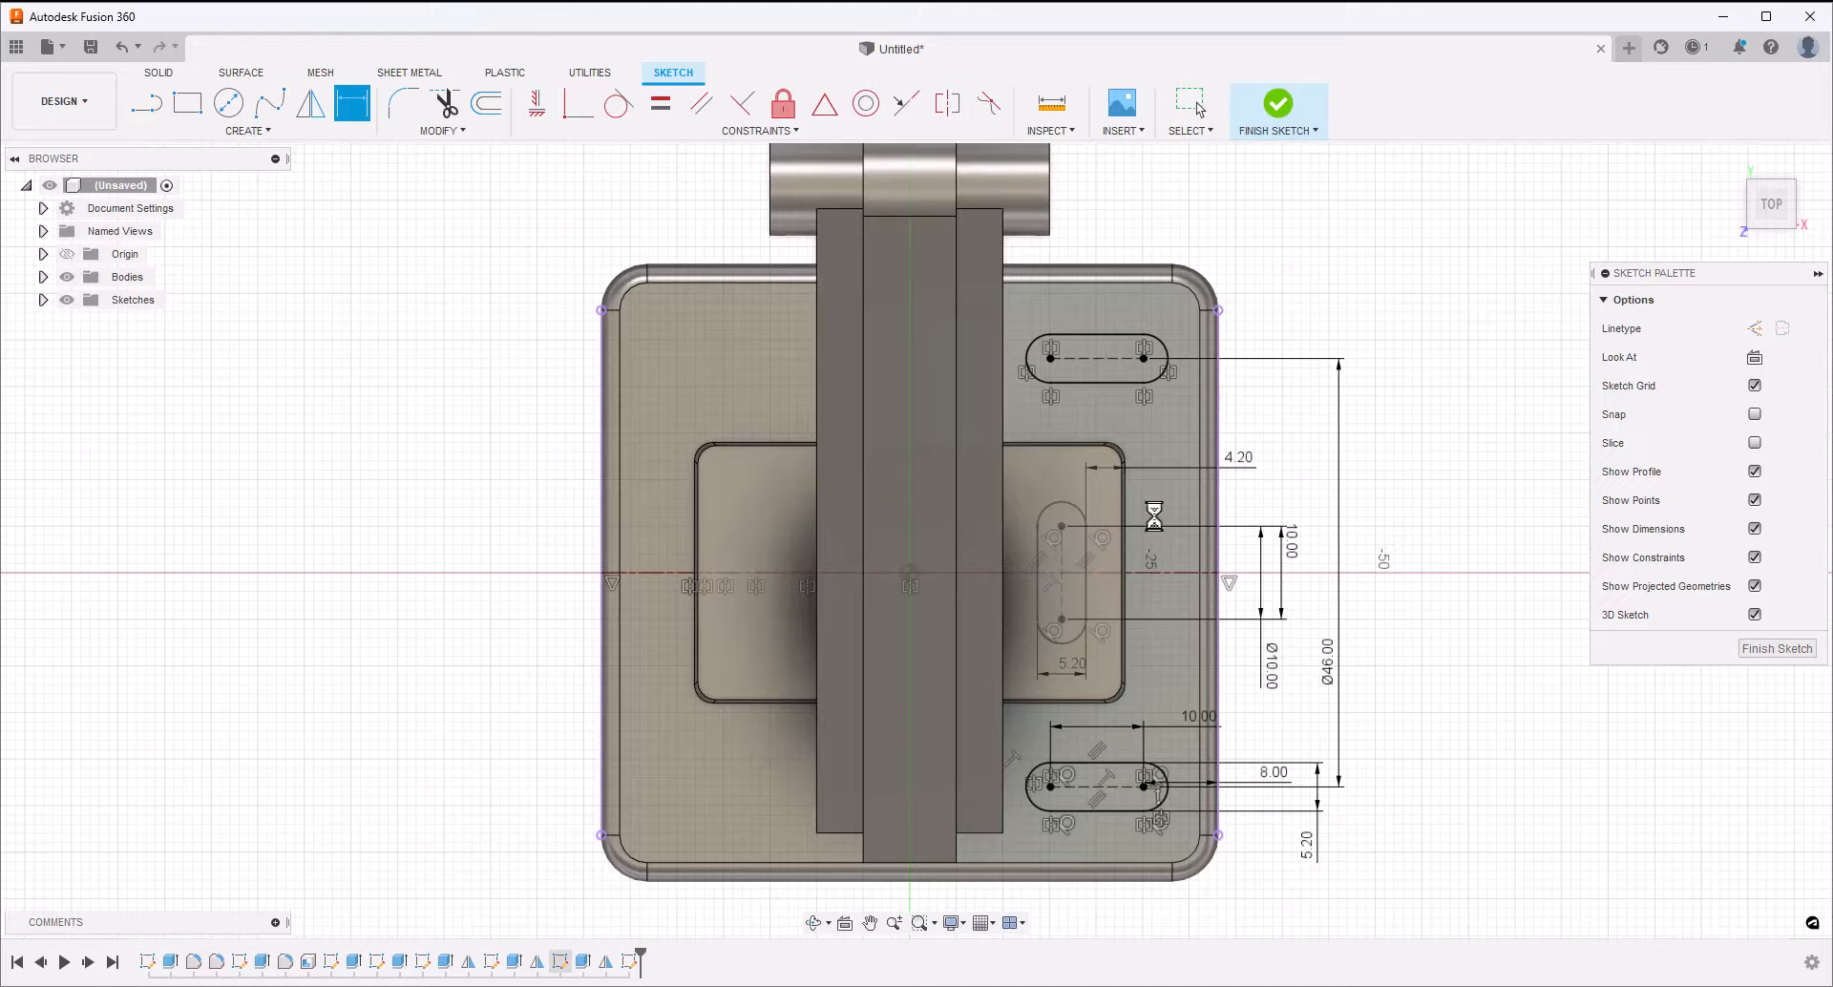
key("Escape")
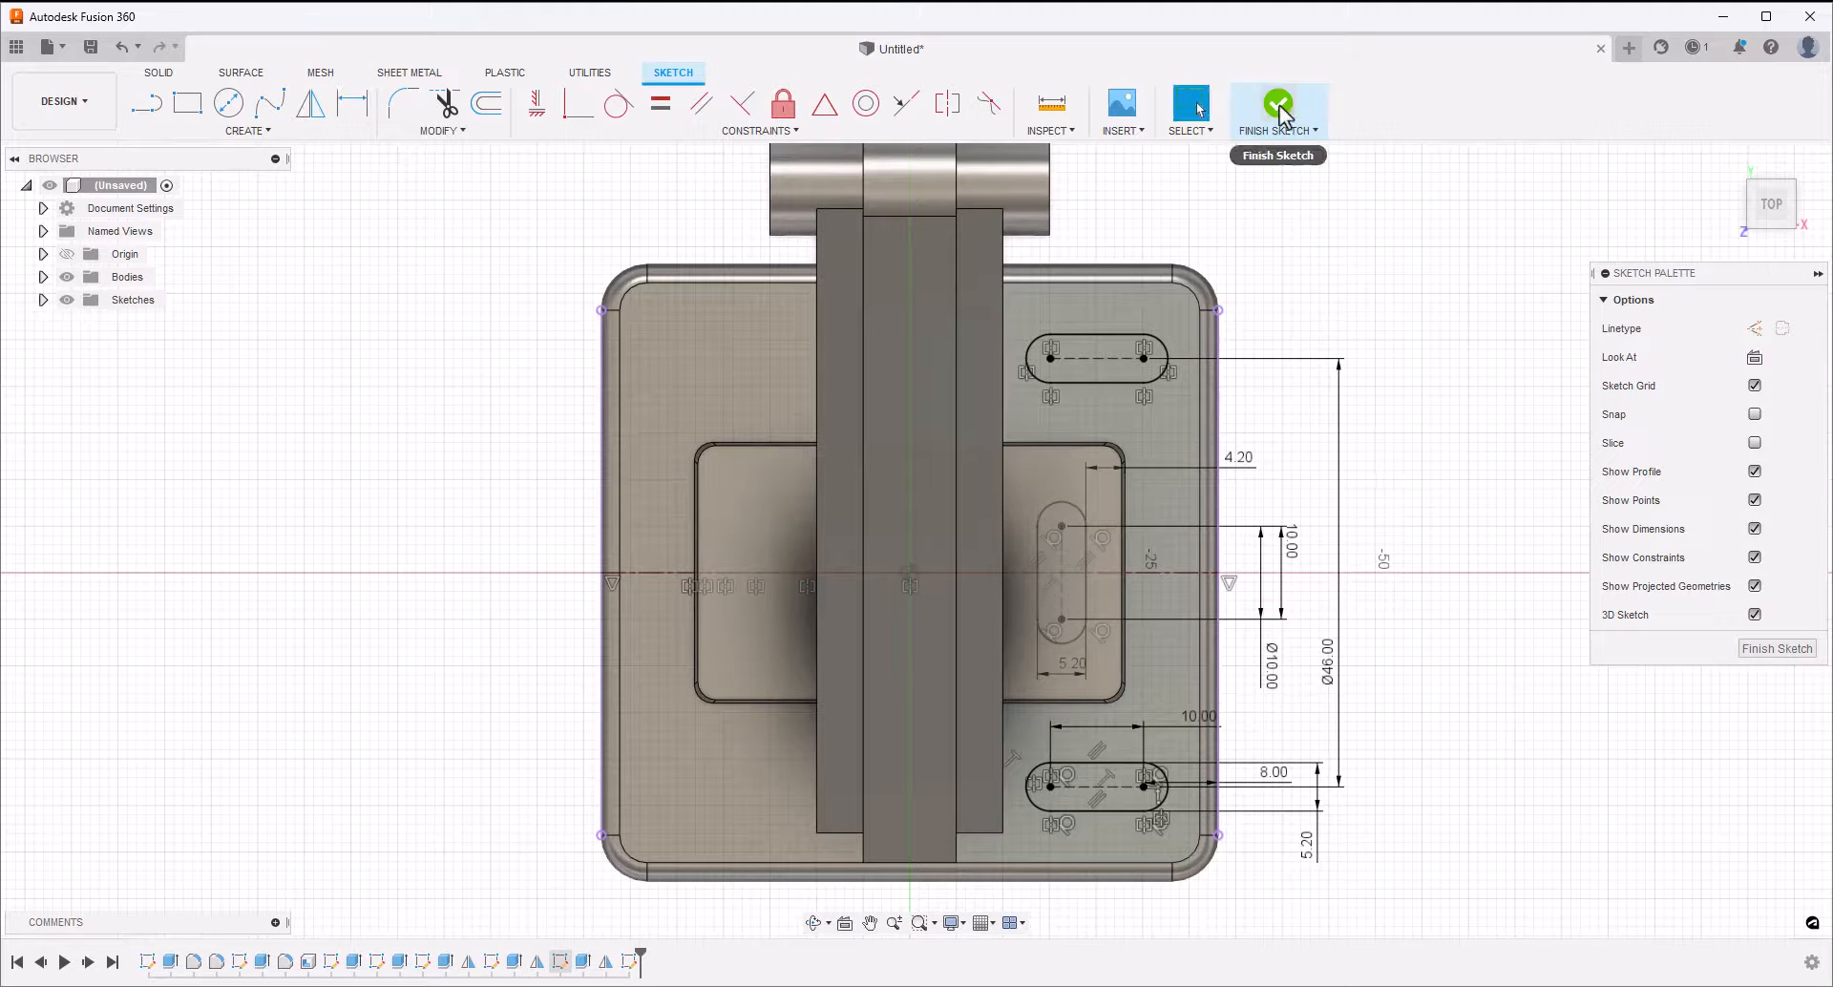
left_click(1278, 105)
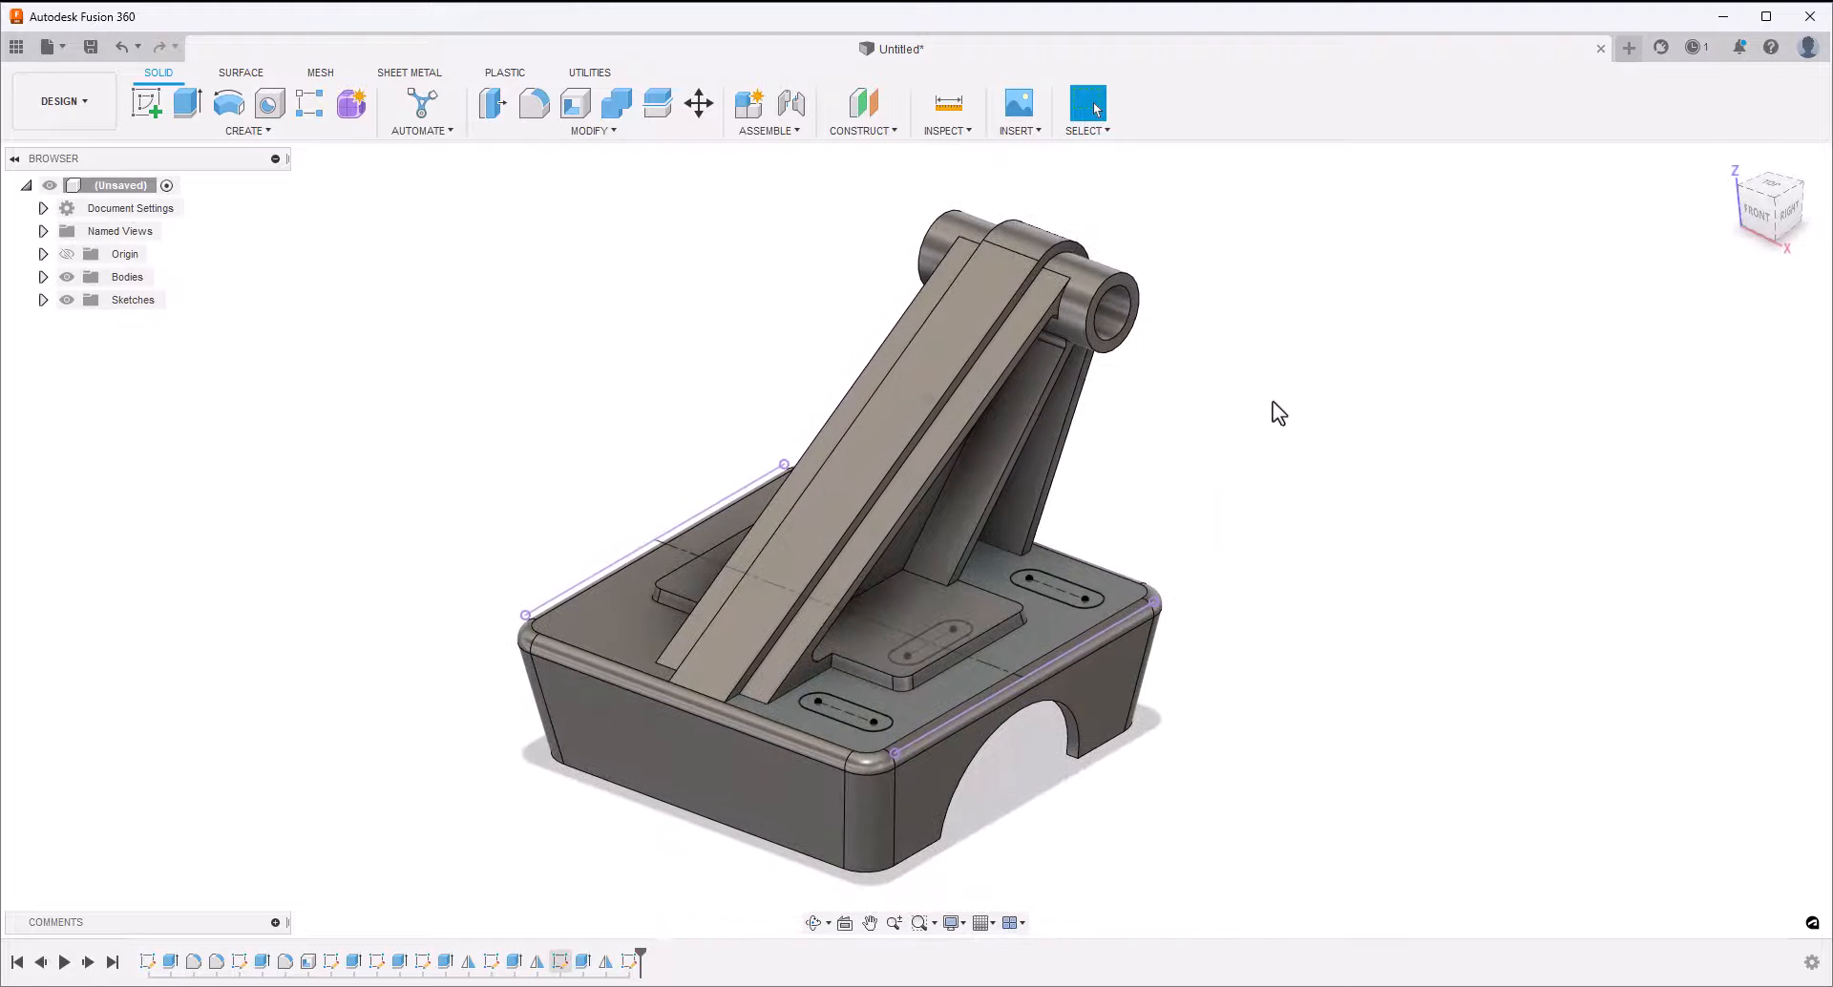
Set up a 5 mm Extrude cut of the three slots, including both halves of the slot on the raised pad
left_click(197, 101)
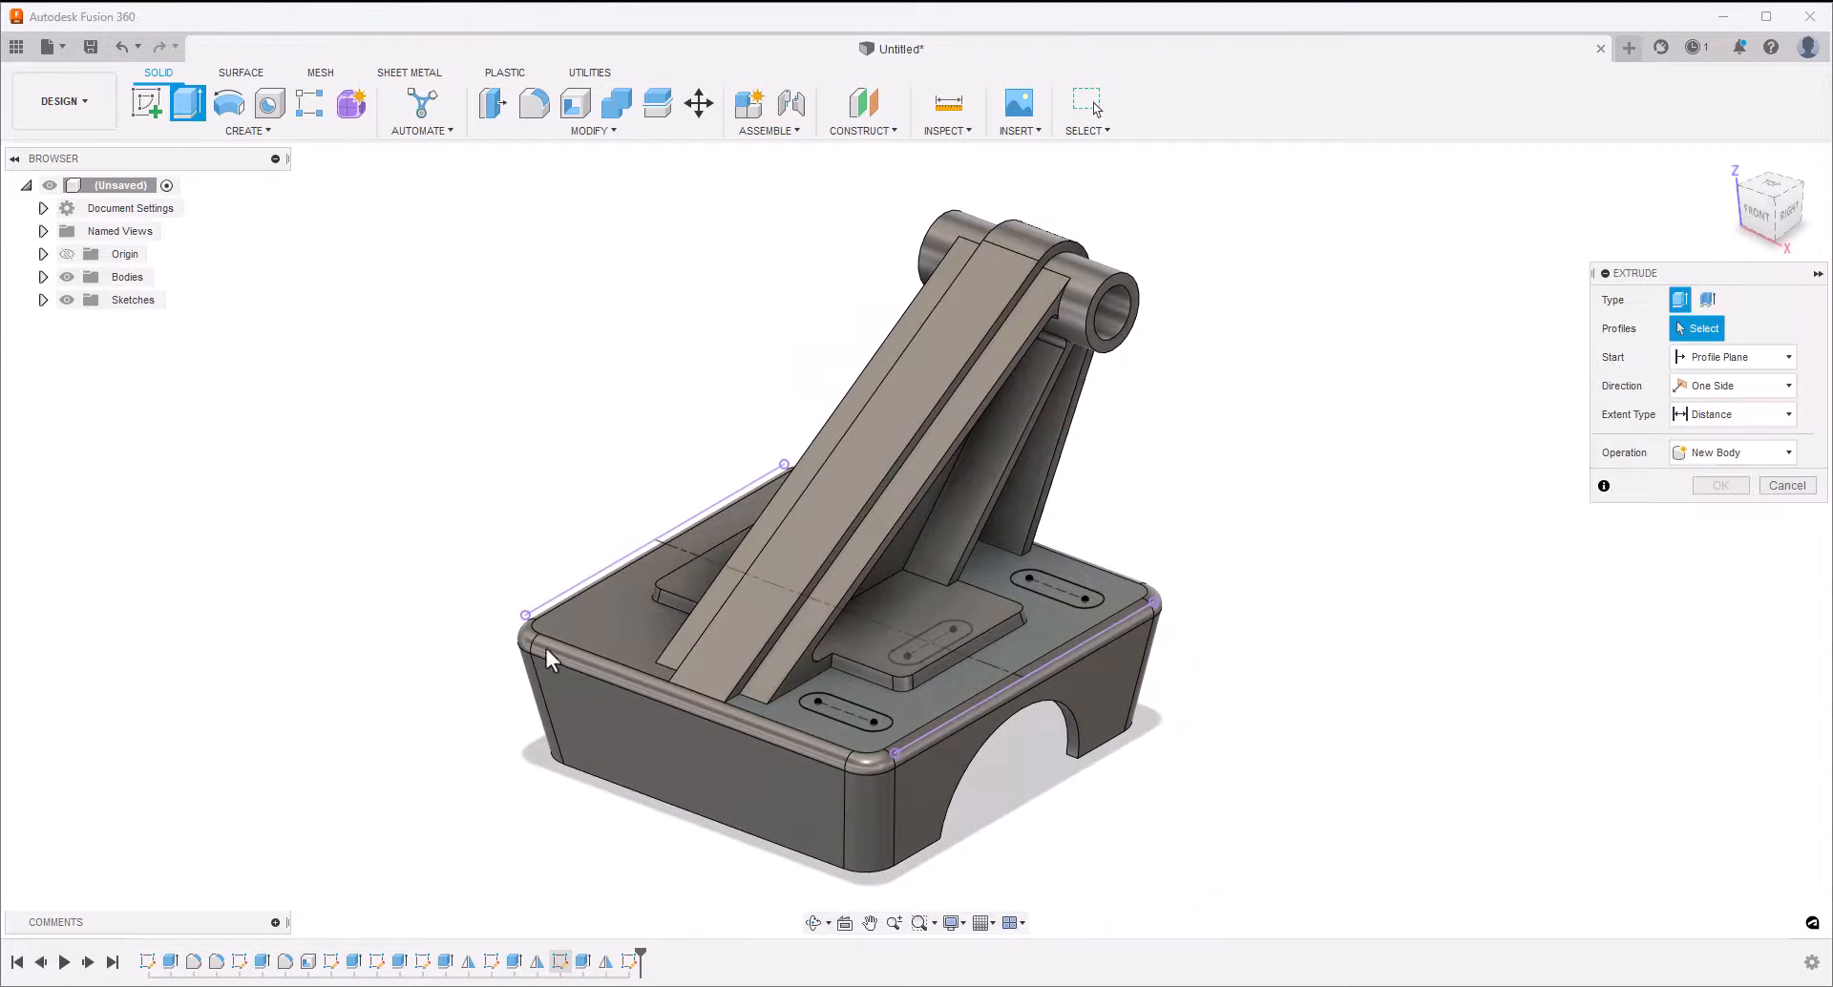
left_click(854, 708)
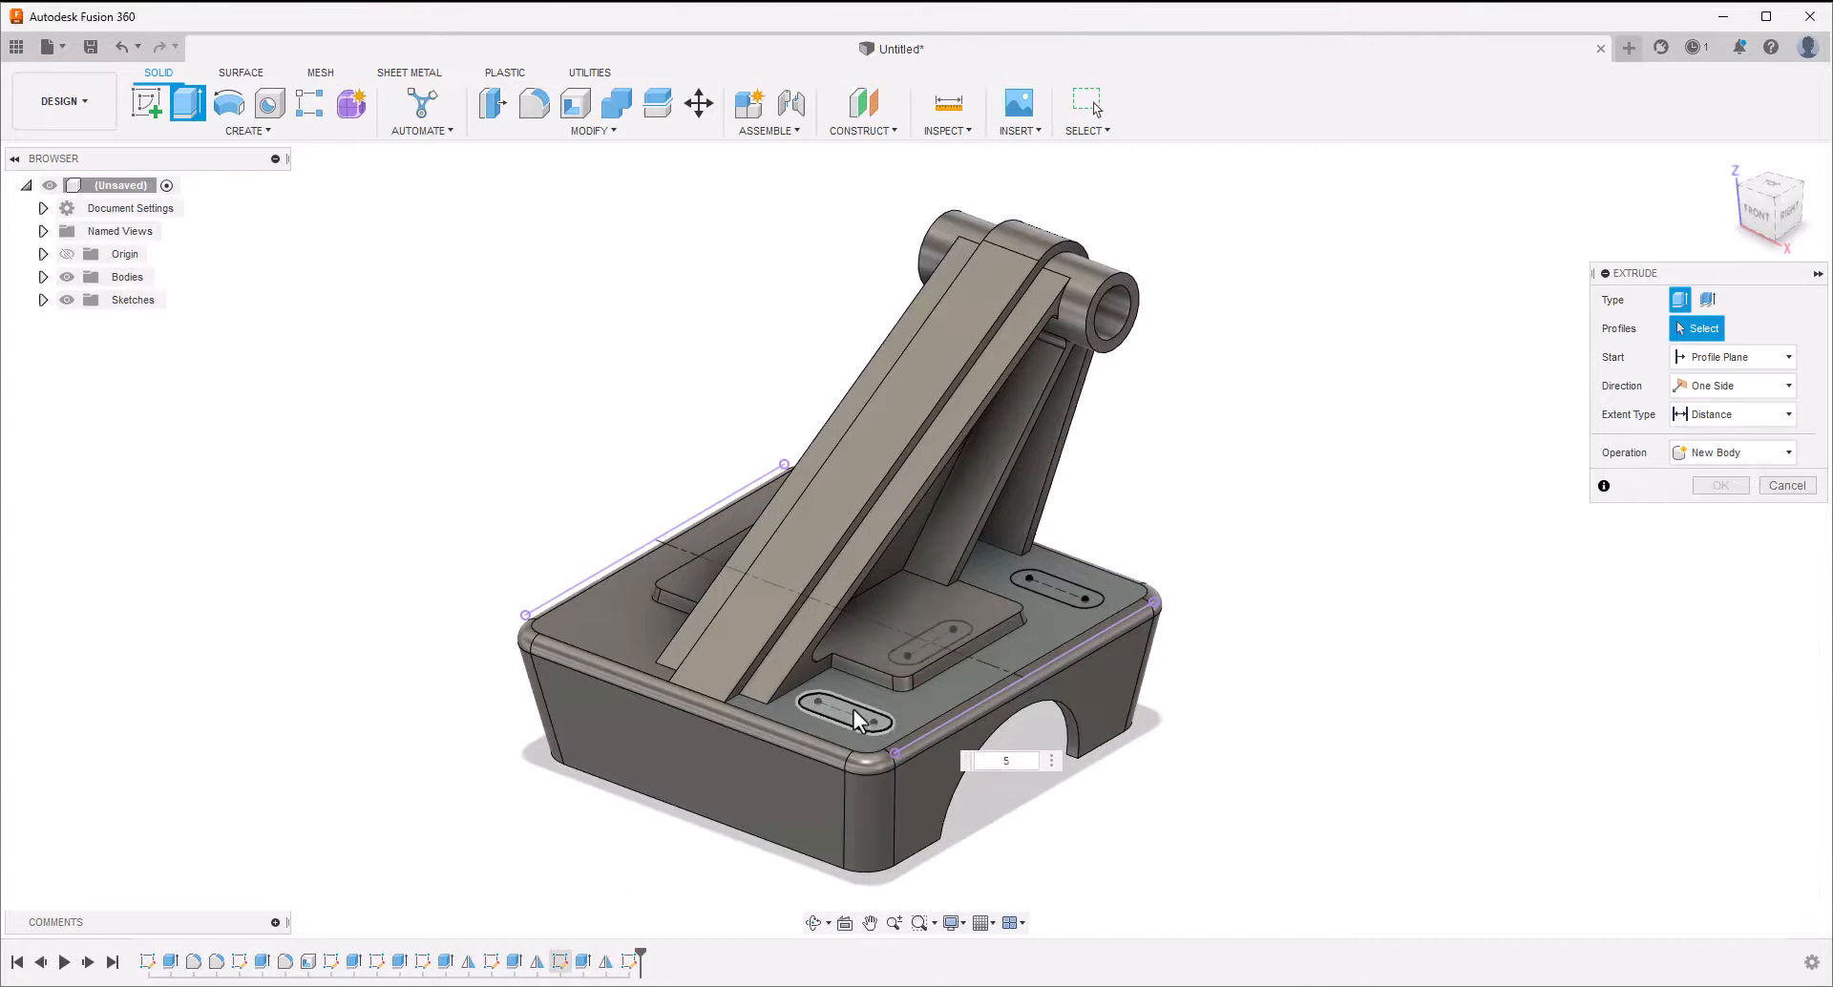
left_click(1069, 586)
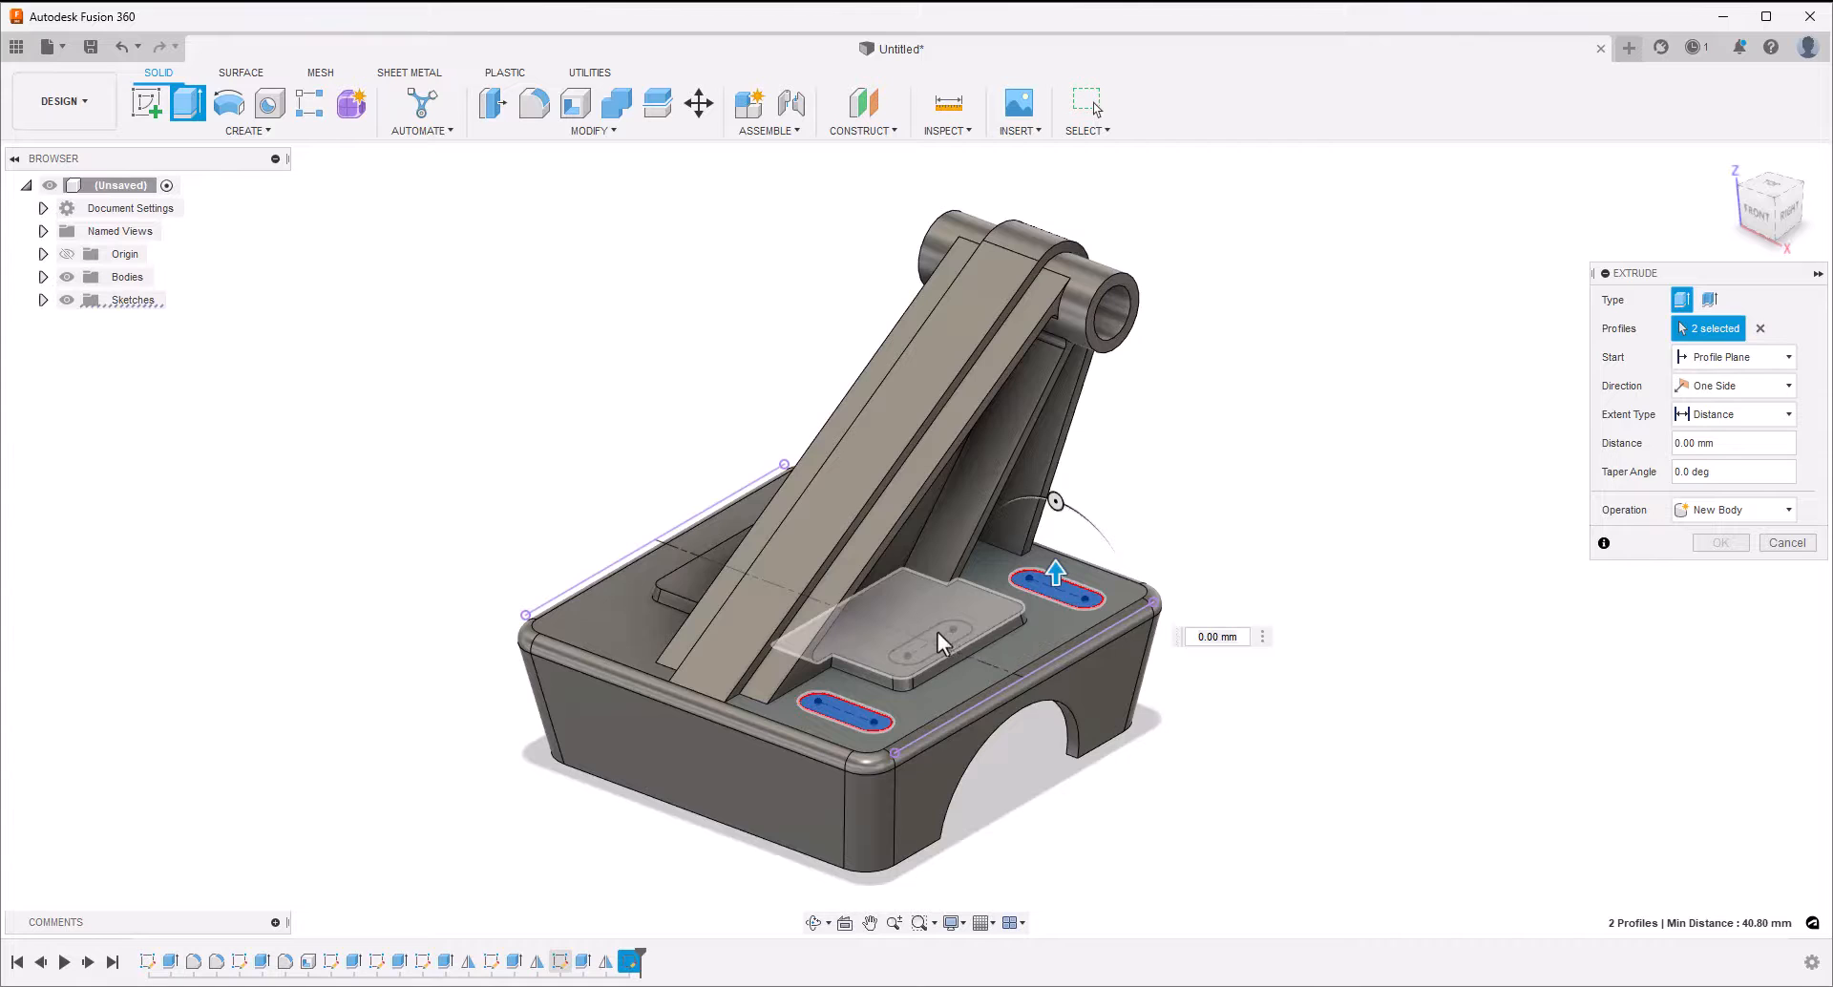
left_click(937, 632)
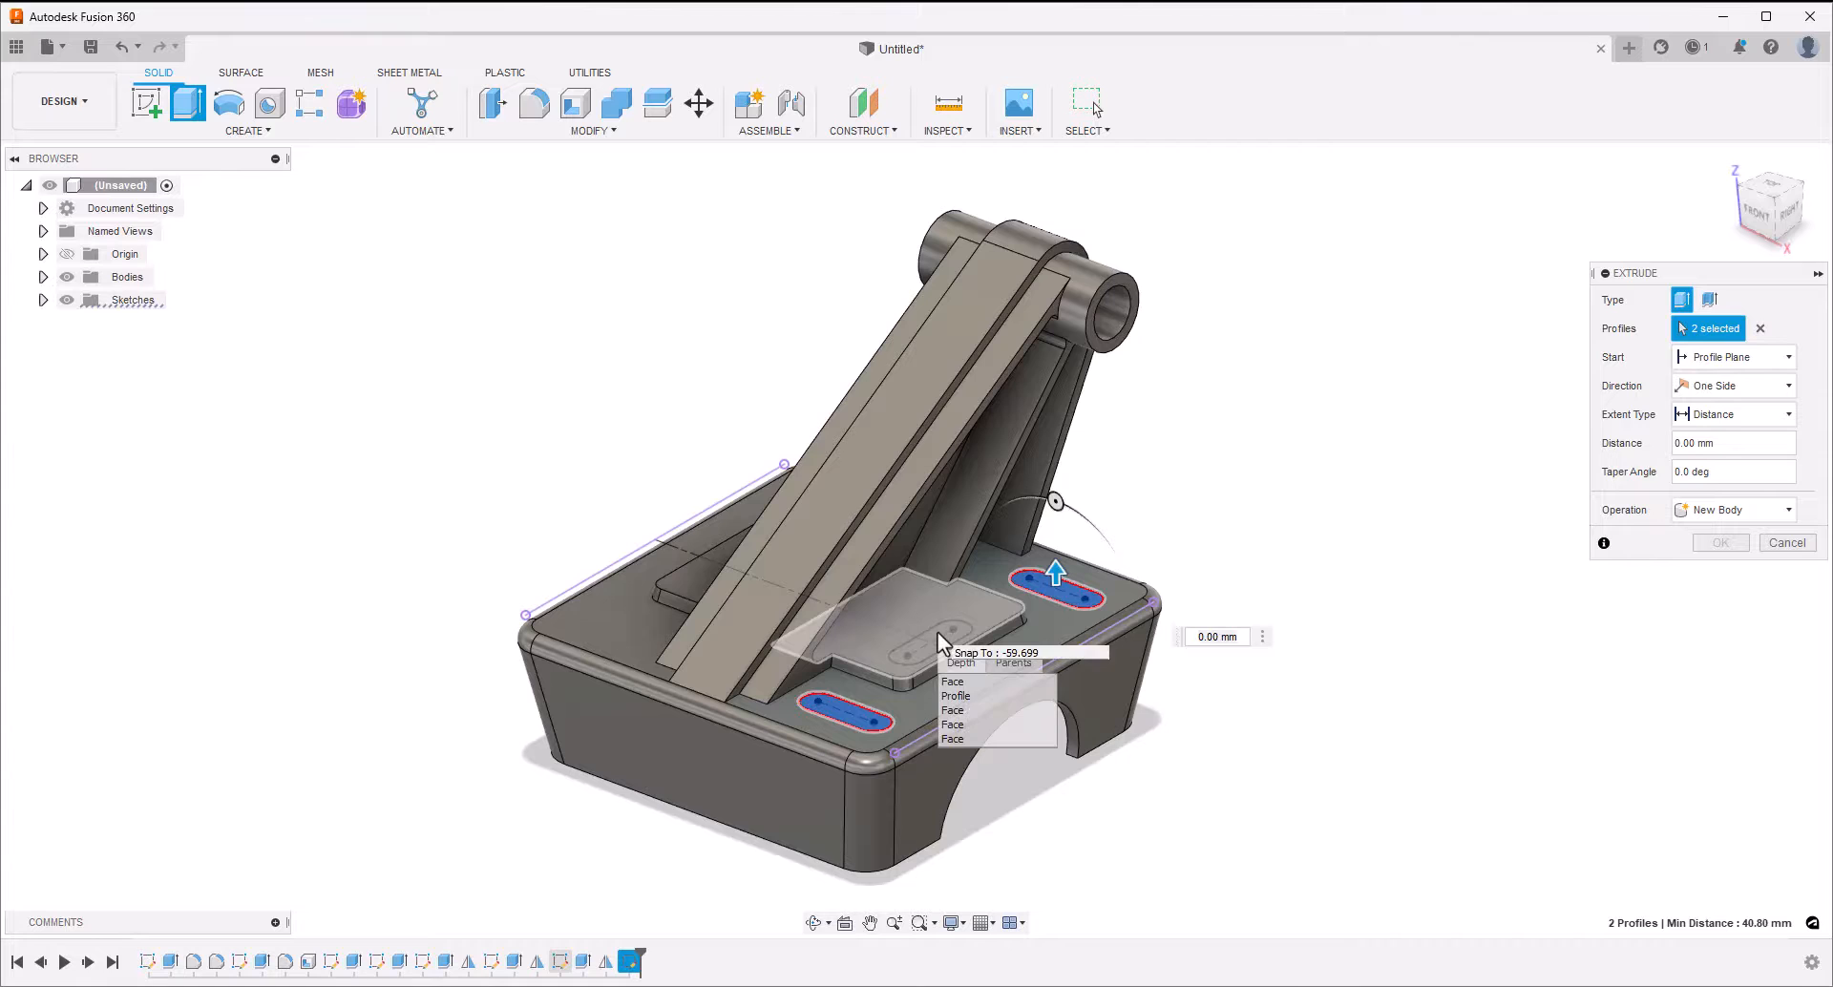
left_click(956, 696)
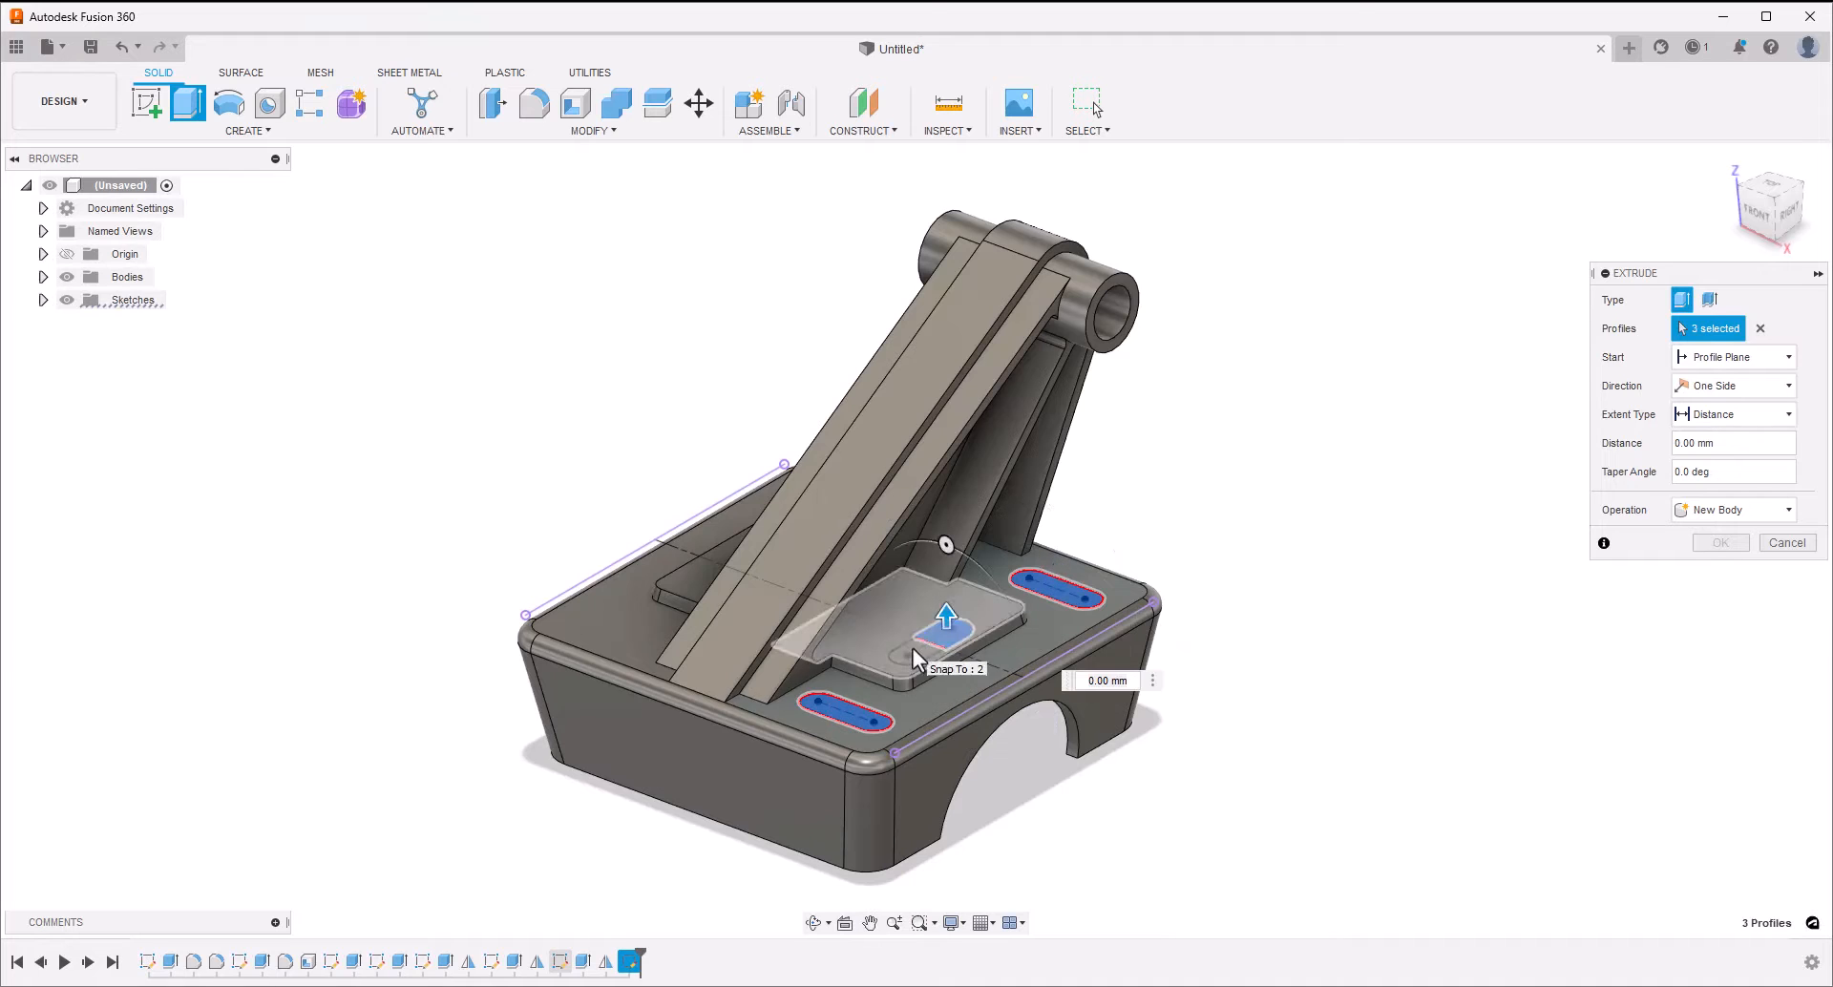
left_click(913, 649)
left_click(937, 713)
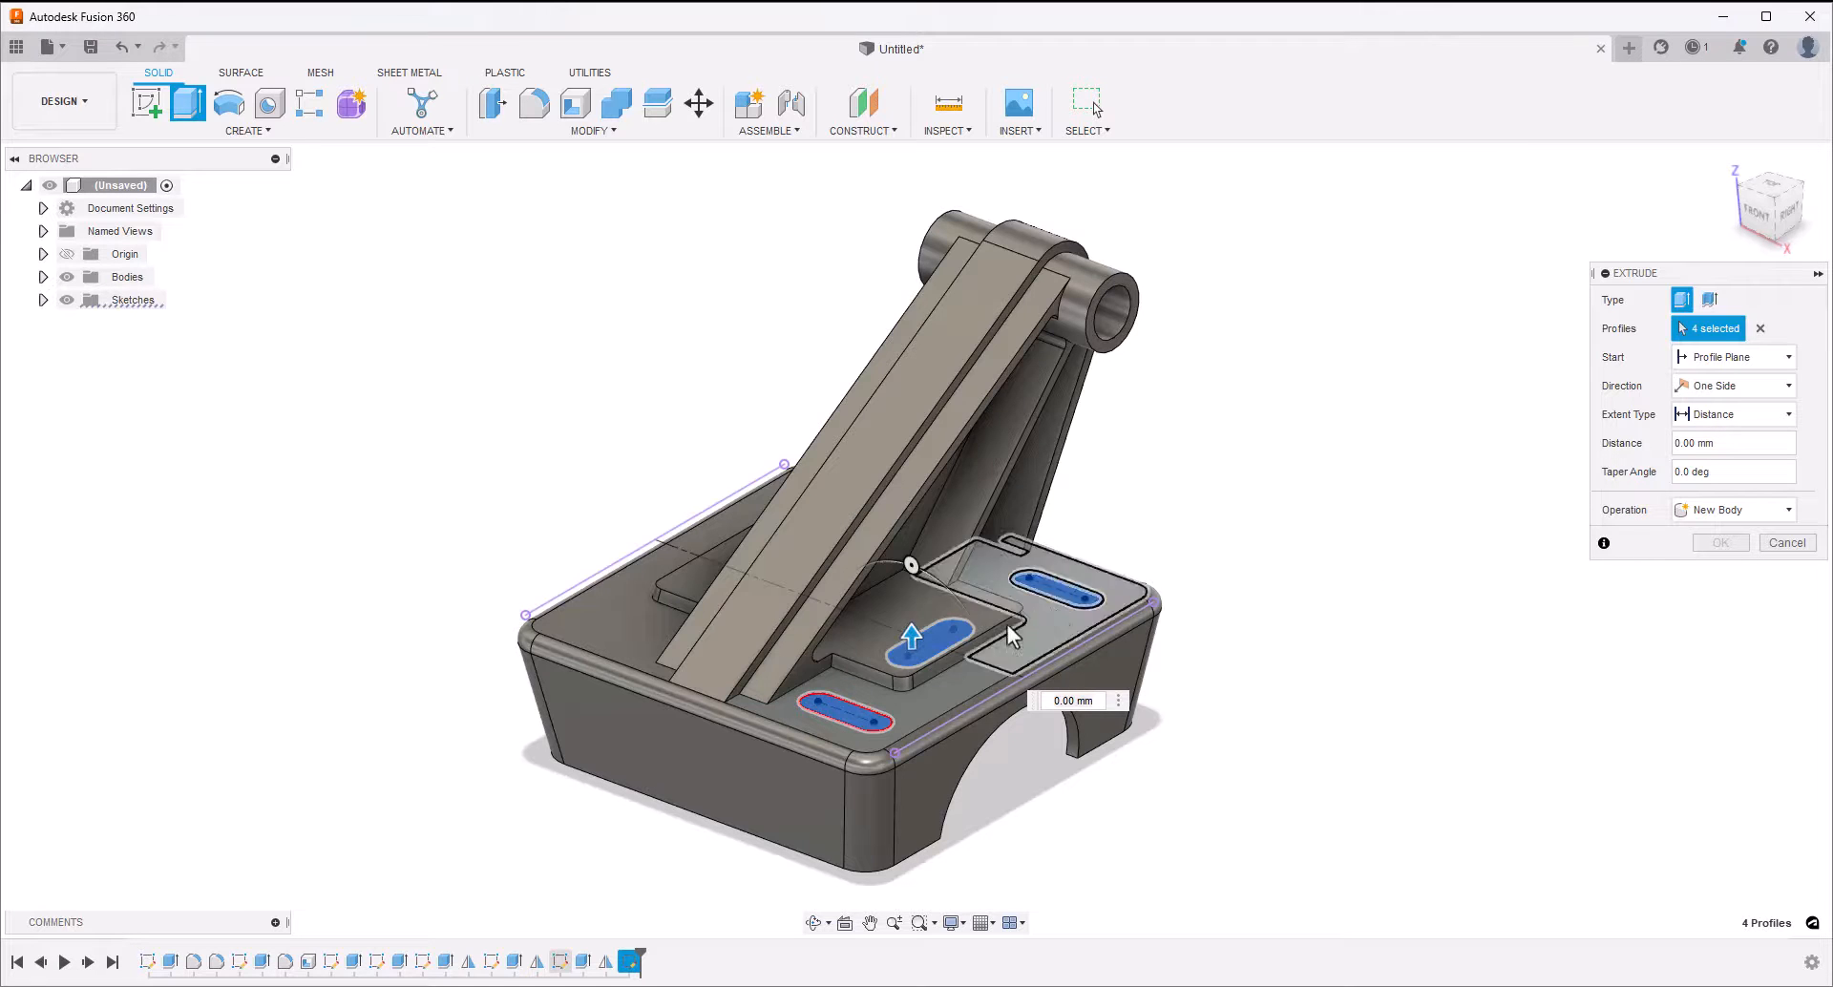
left_click_drag(911, 635, 913, 621)
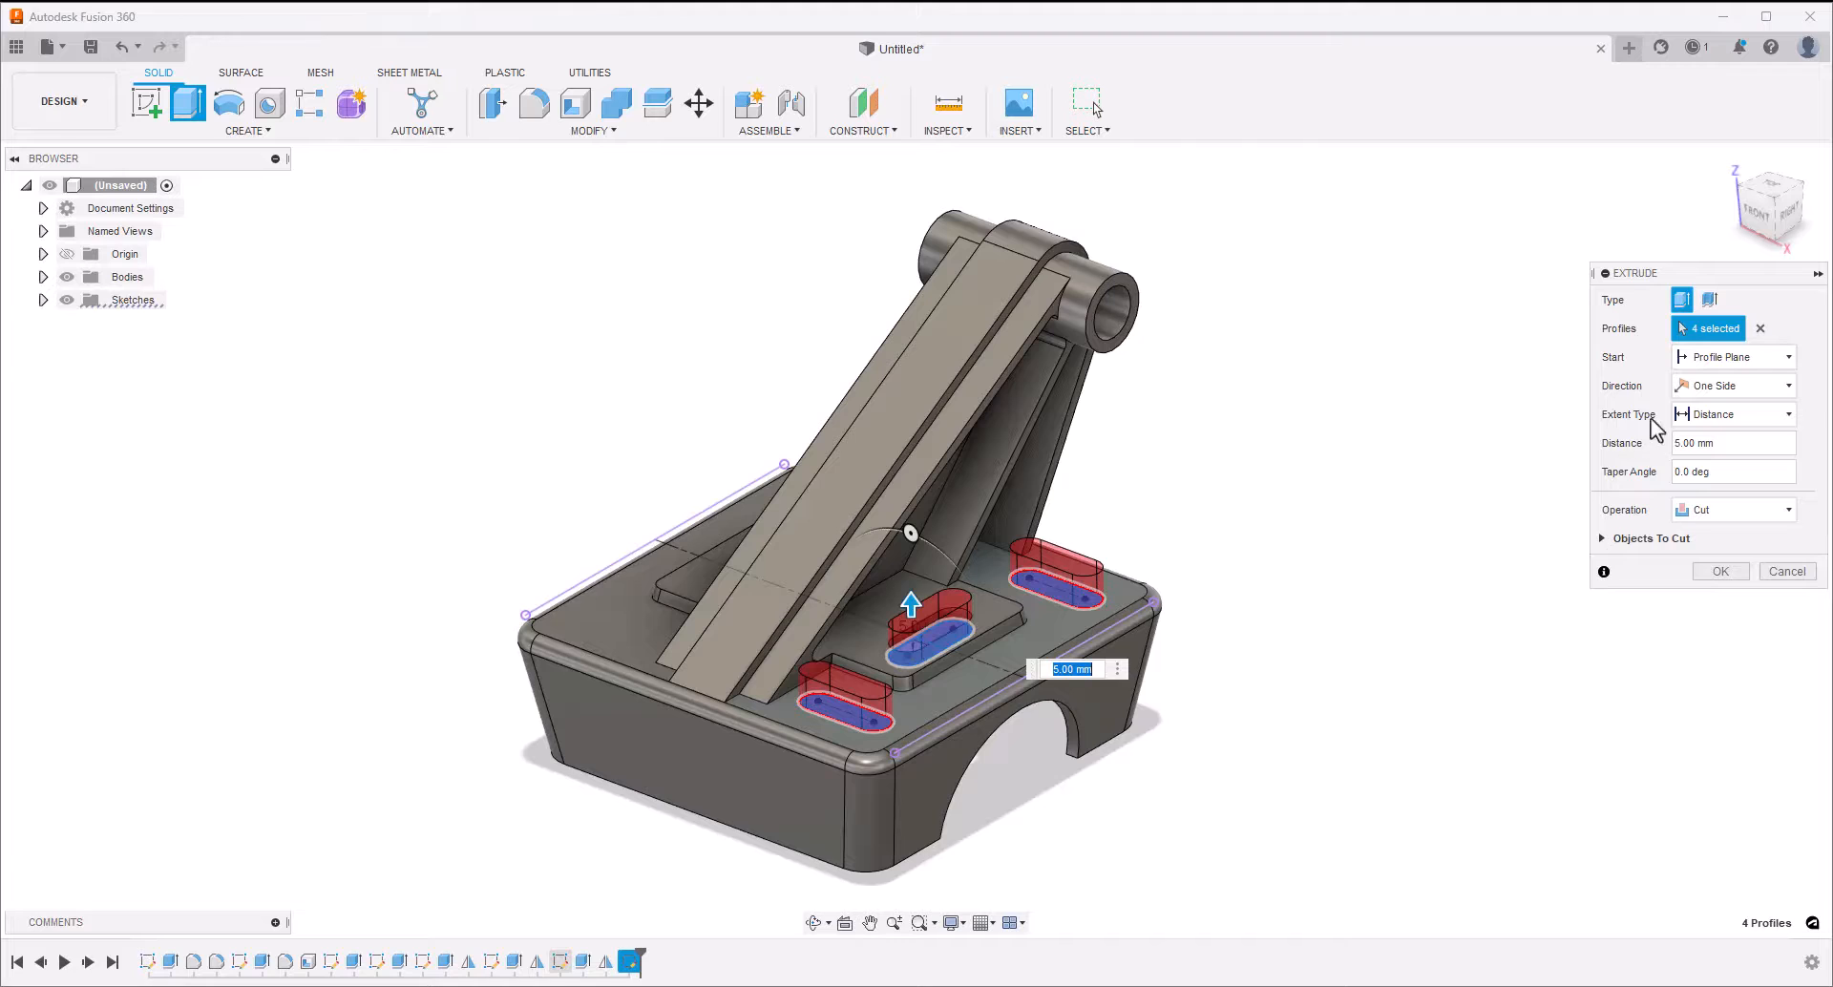
Make the slot cut two-sided and end its first side at the raised pad's top face
left_click(1707, 392)
left_click(1719, 434)
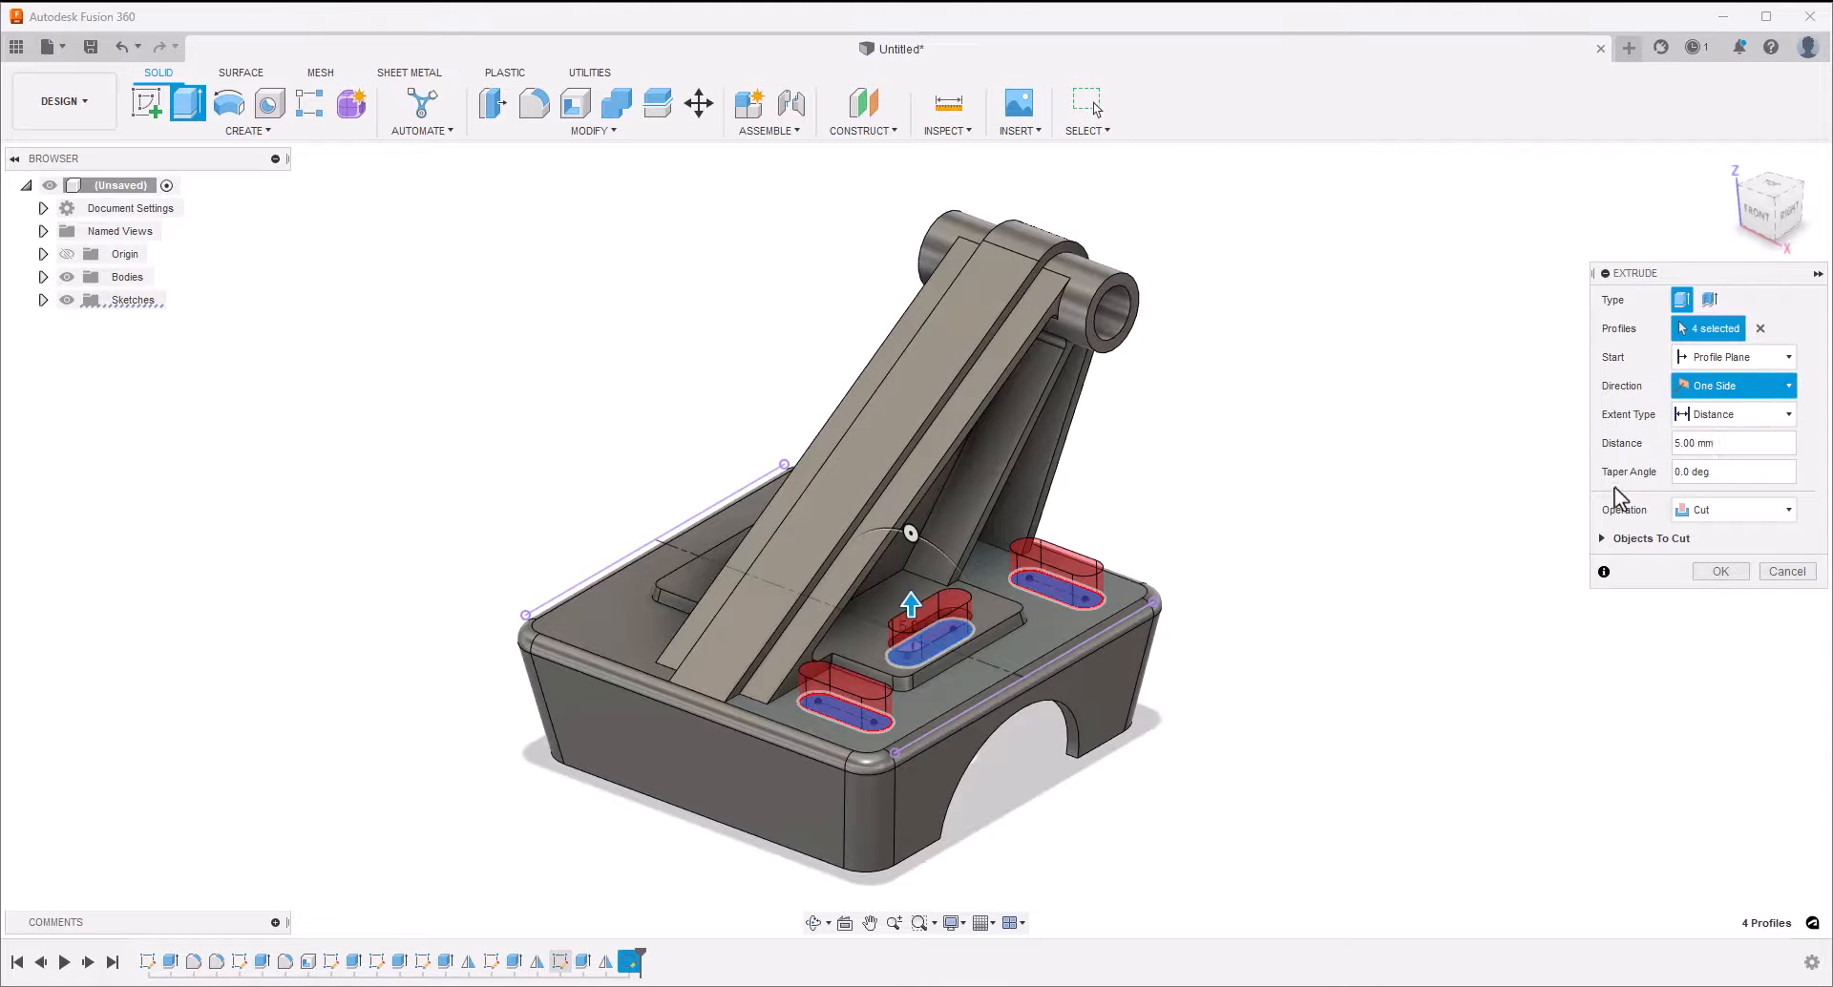
type("5")
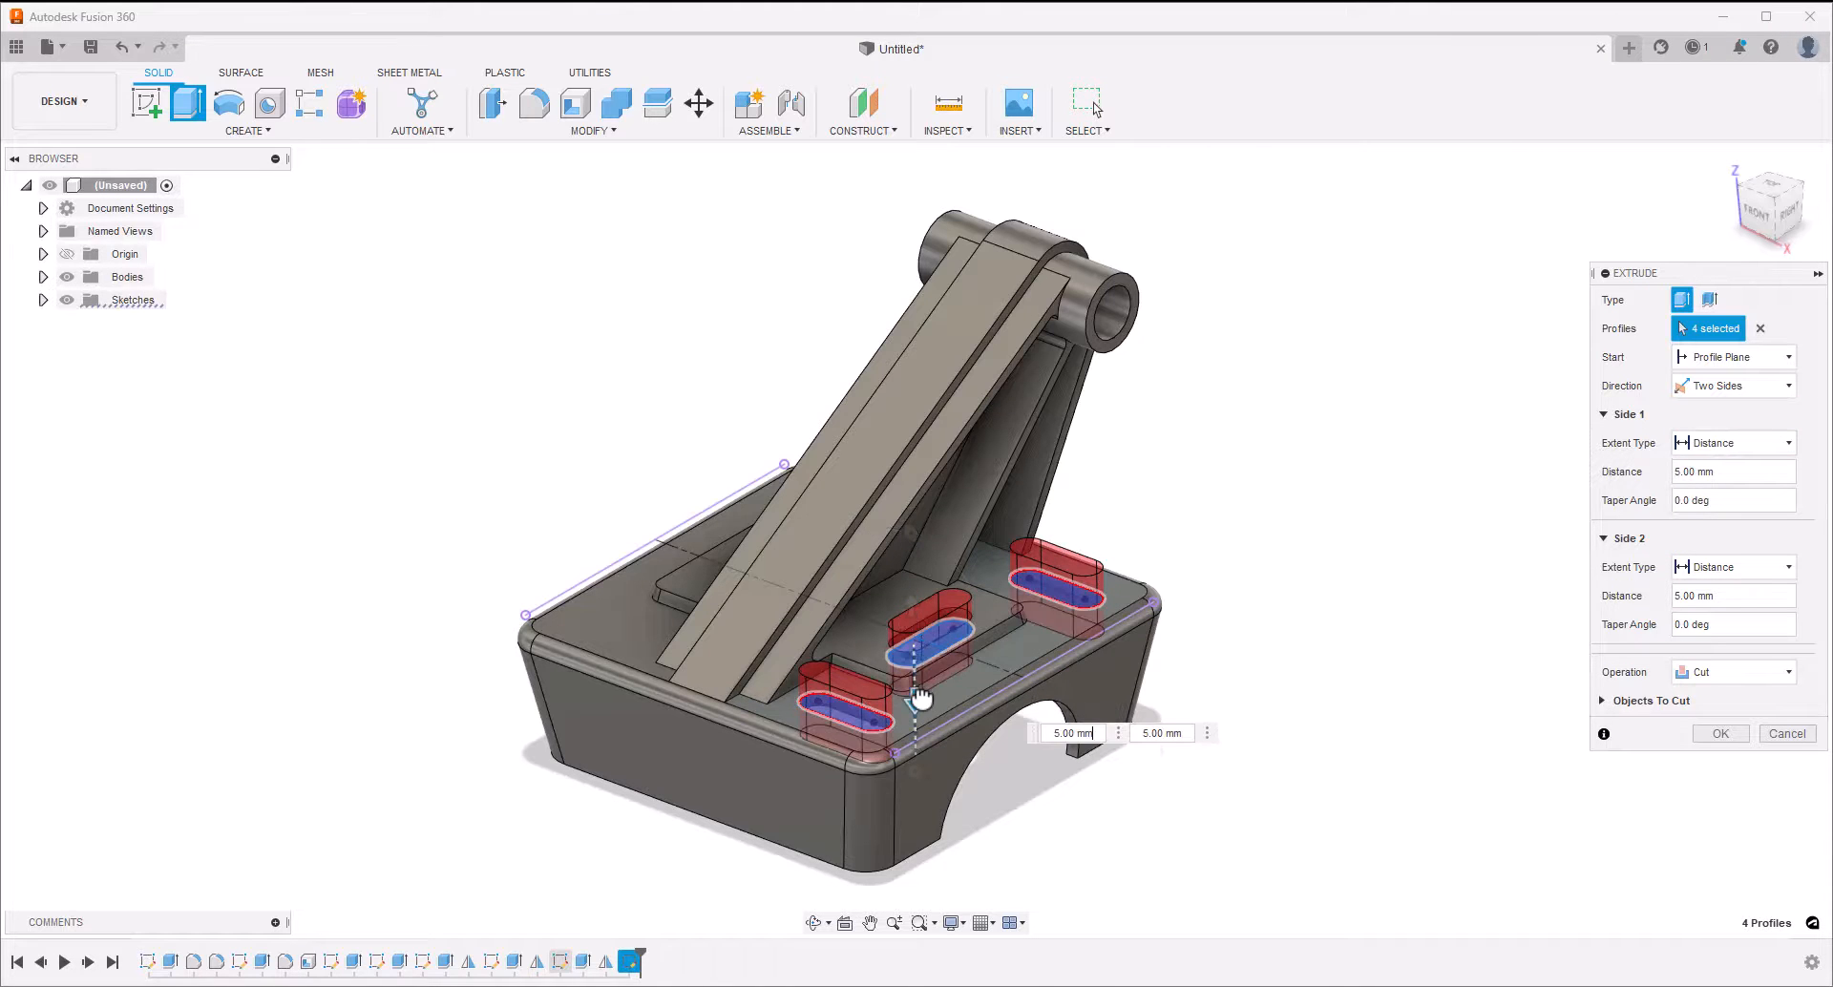
middle_click_drag(1321, 799, 1247, 800, "shift")
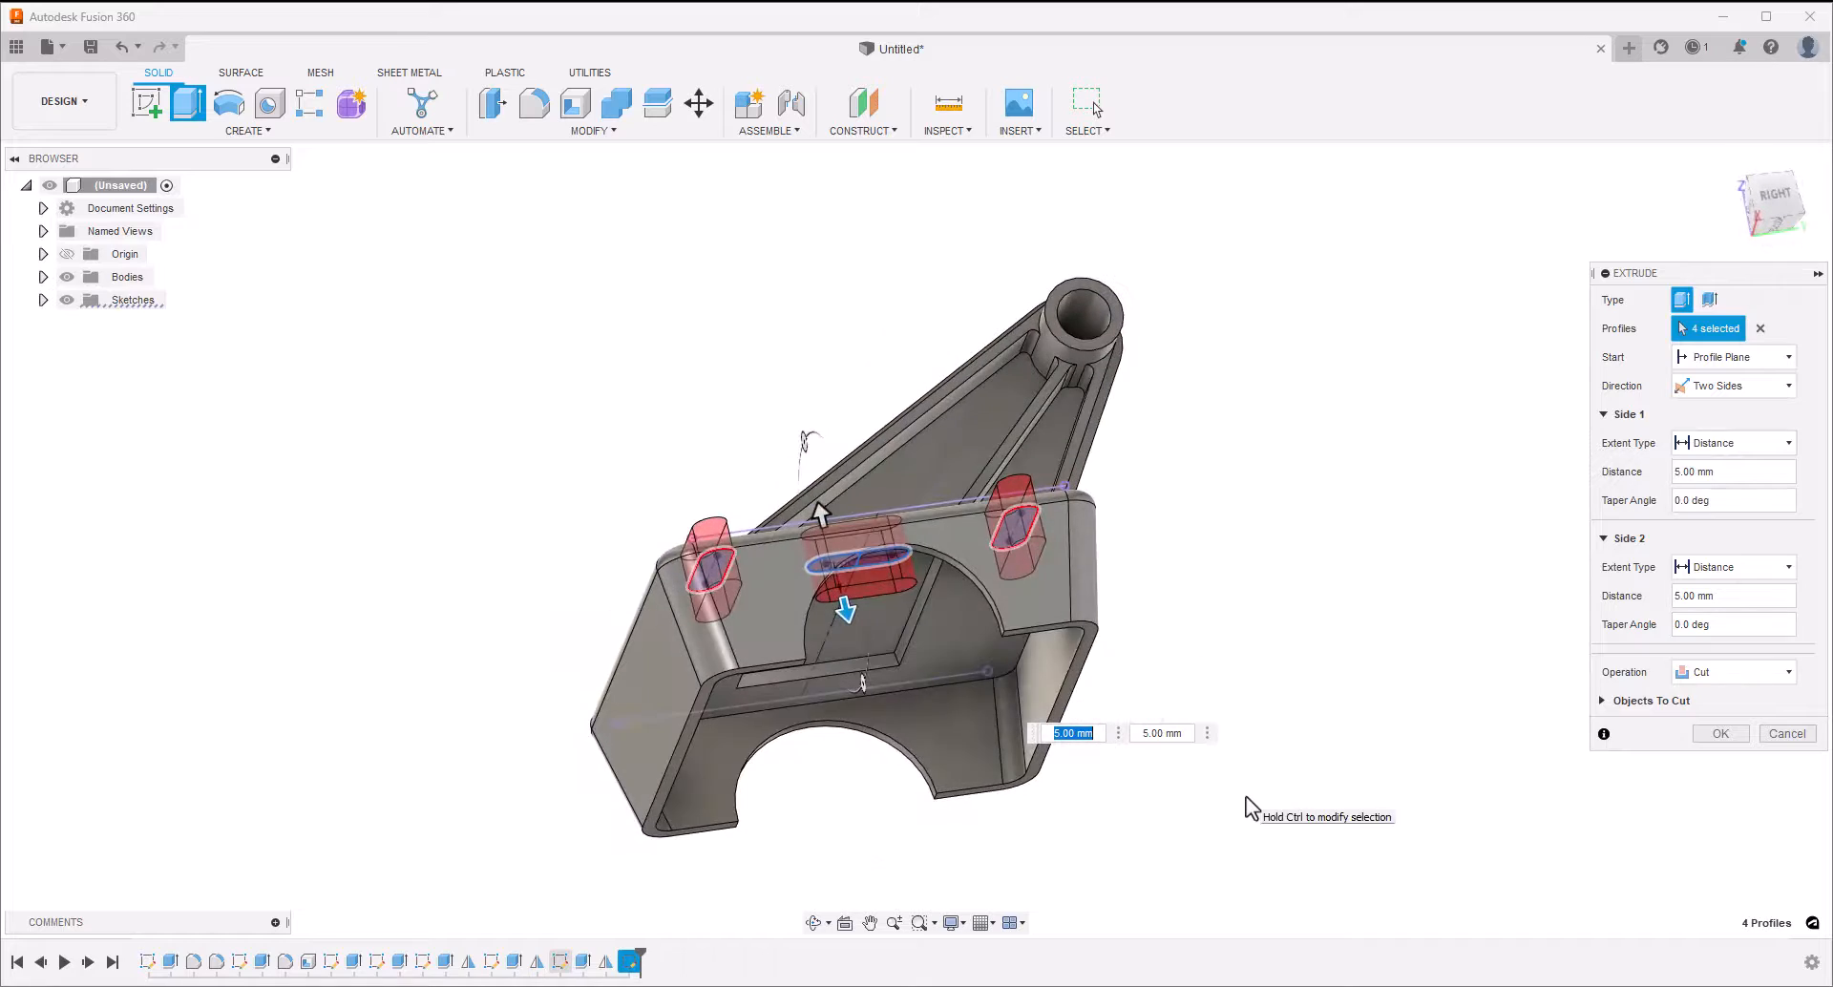
middle_click_drag(852, 629, 851, 629, "shift")
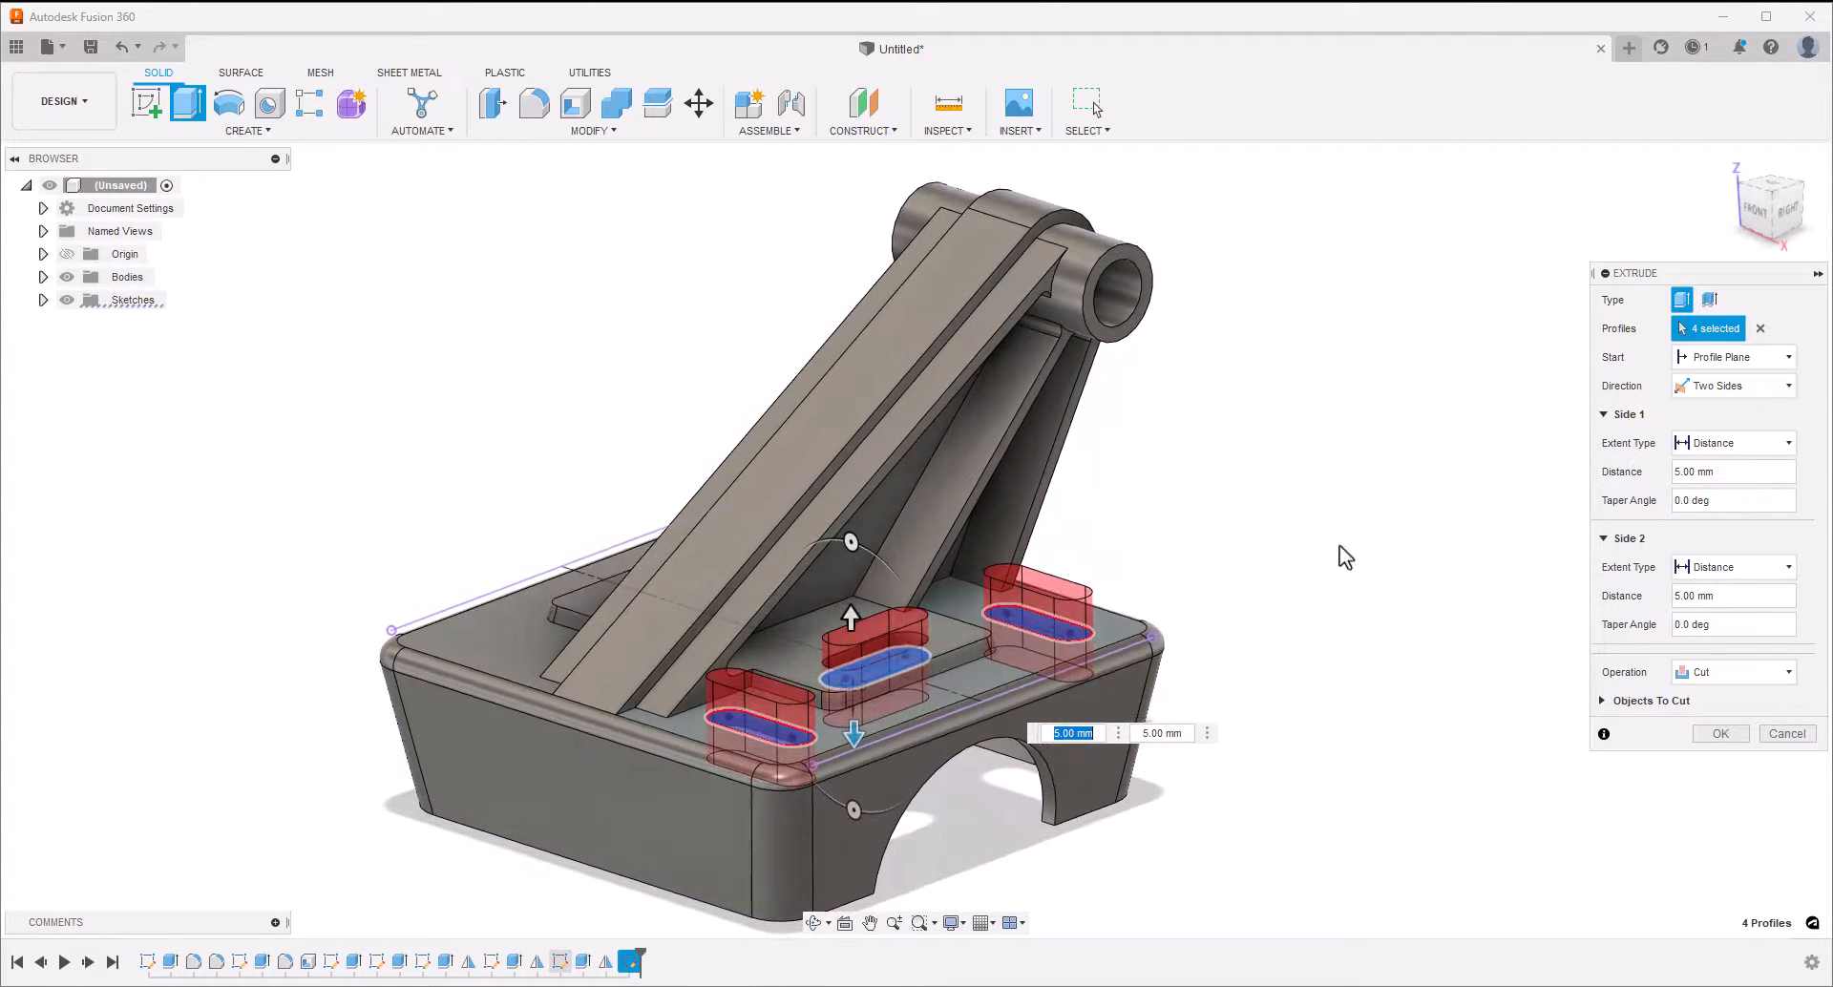
left_click(1723, 443)
left_click(1722, 490)
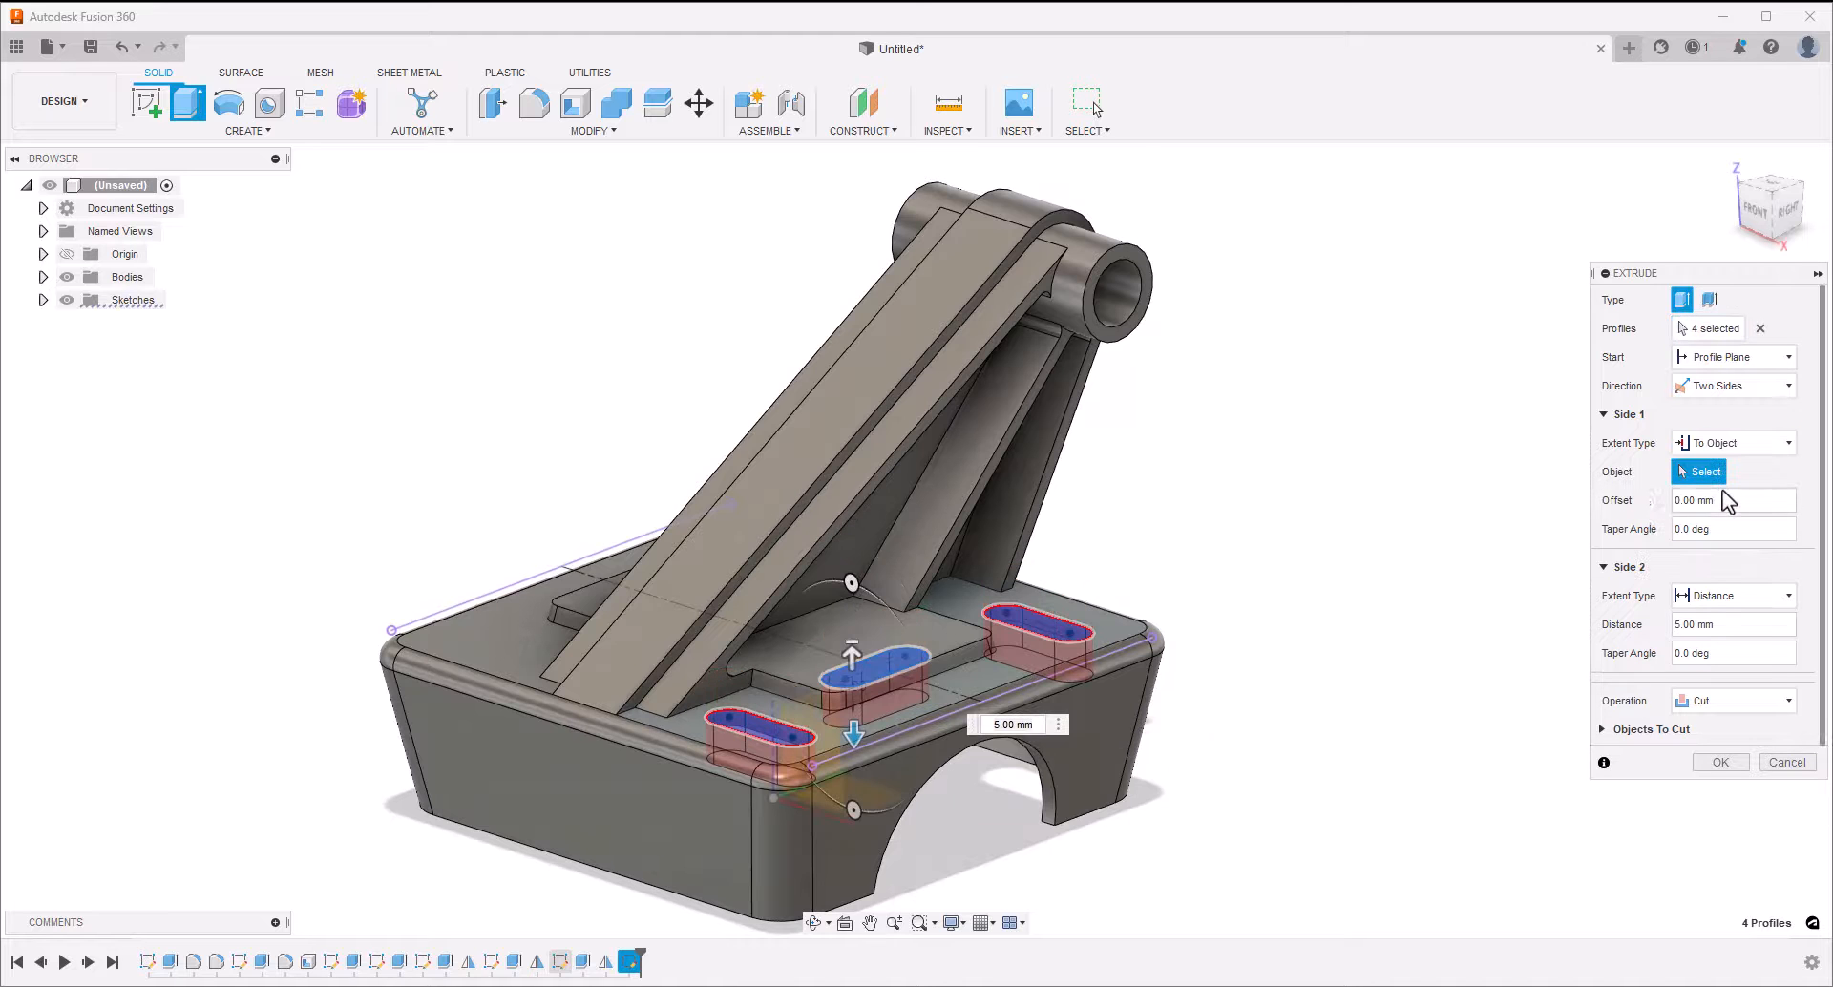
left_click(949, 638)
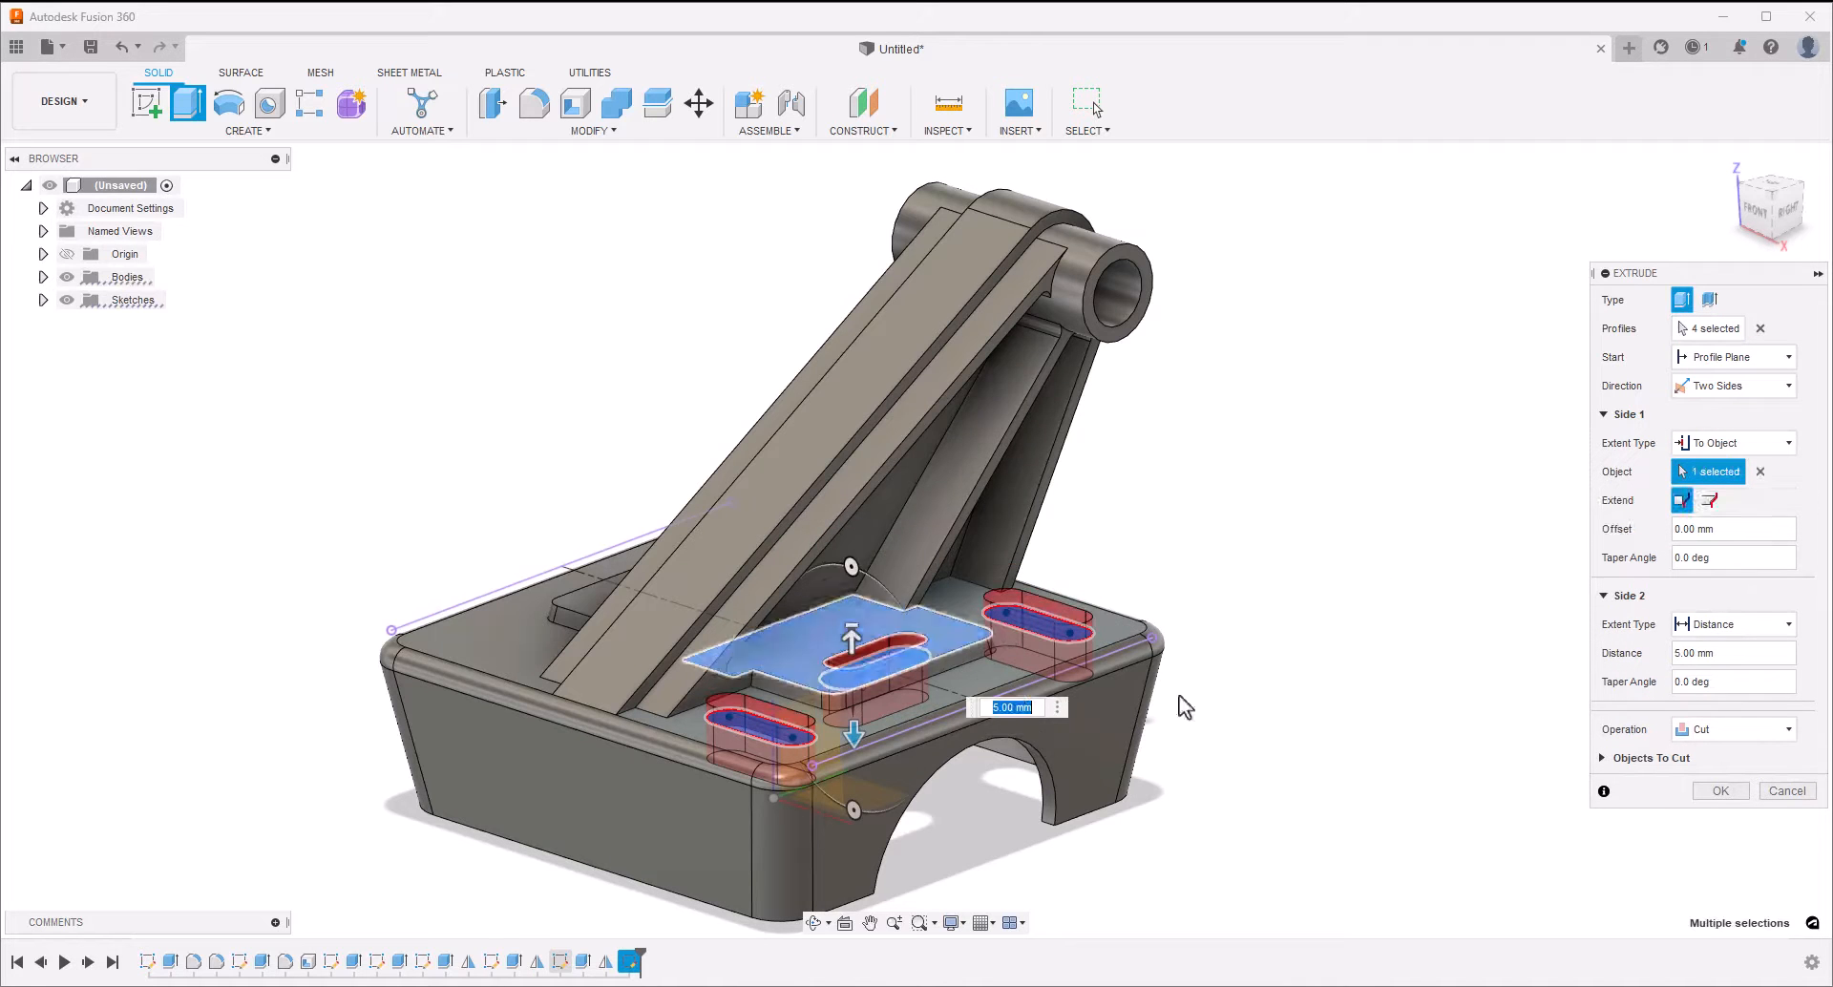
End the slot cut's second side at the underside face of the shelled block's top wall and complete the extrude
middle_click_drag(1411, 687, 1787, 624, "shift")
left_click(1788, 625)
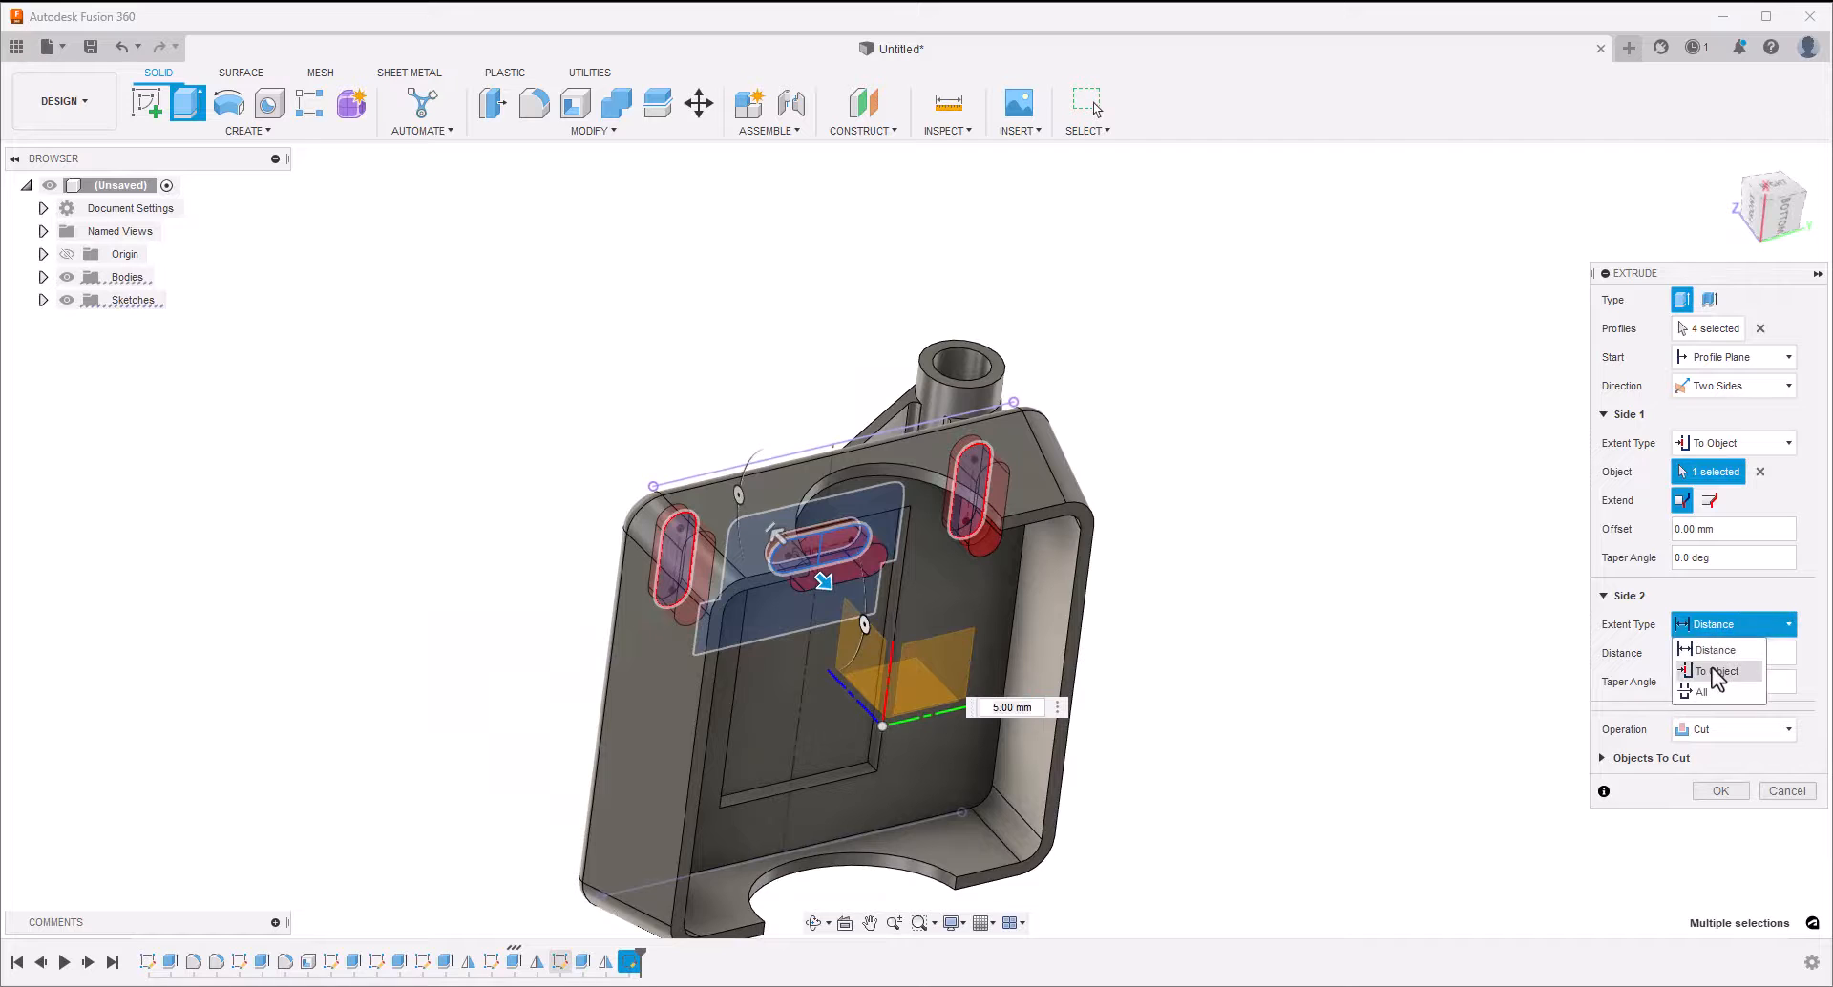
left_click(1722, 671)
left_click(984, 668)
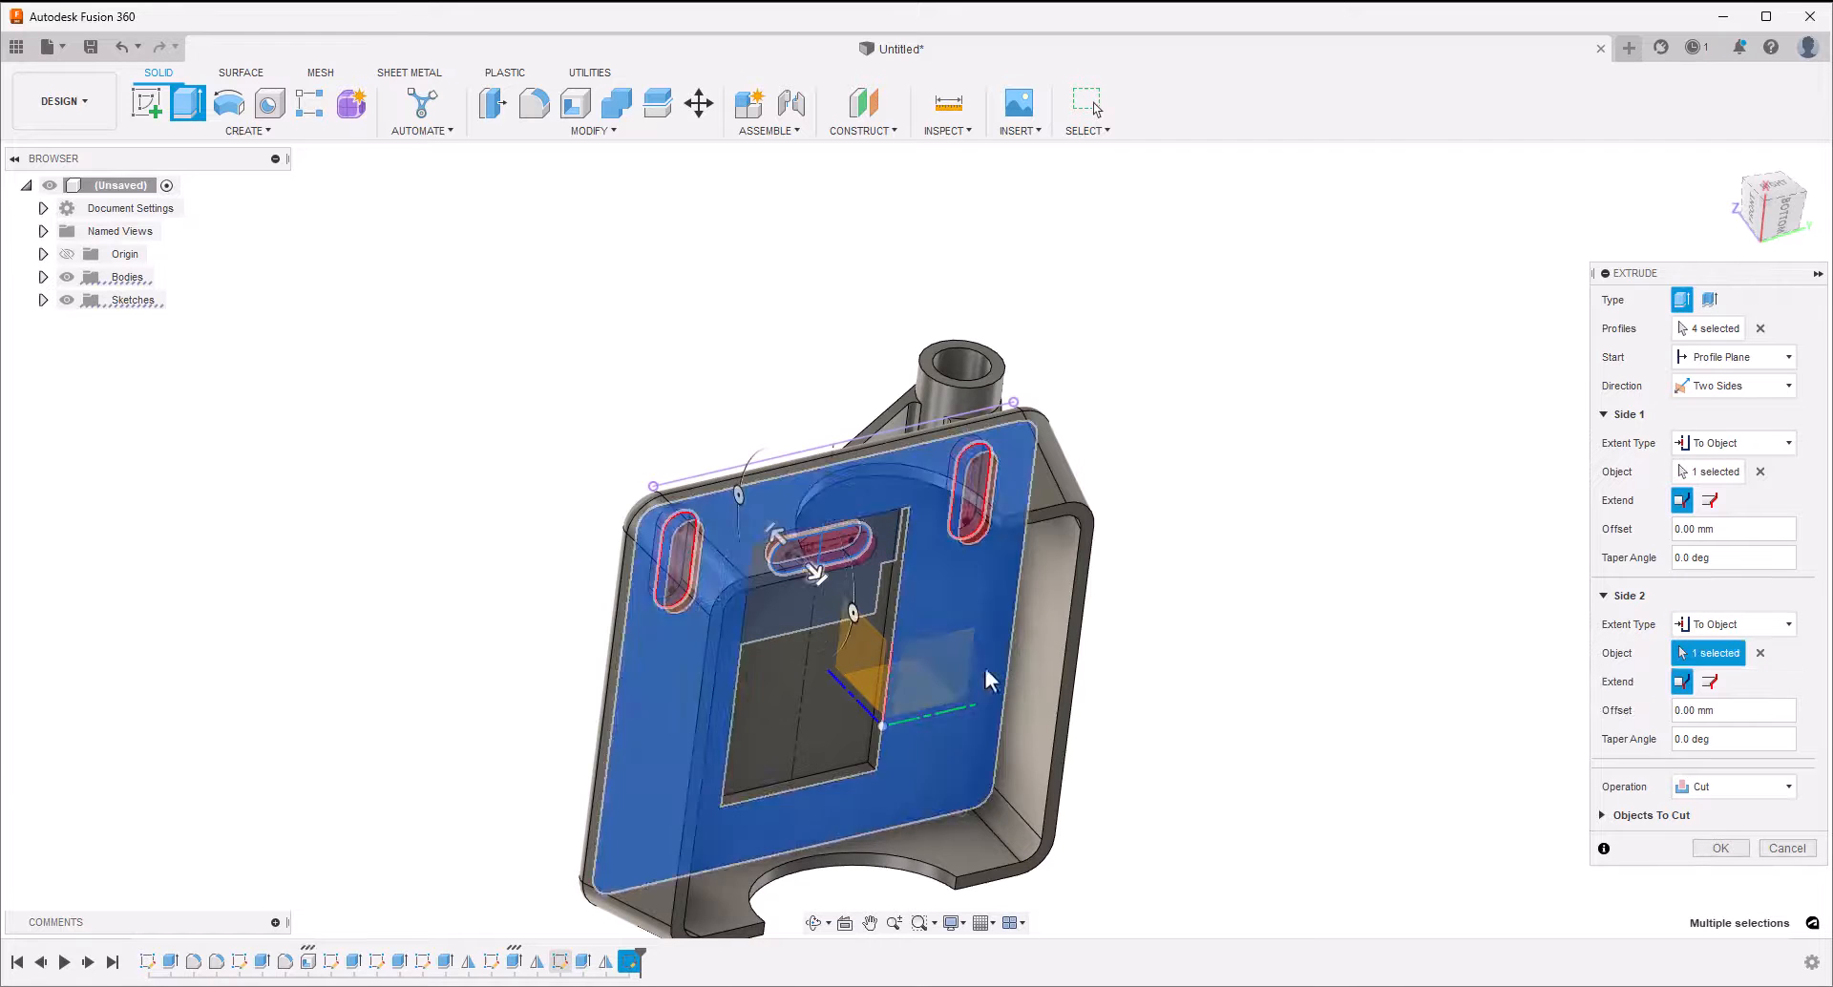
middle_click_drag(1264, 585, 1260, 580, "shift")
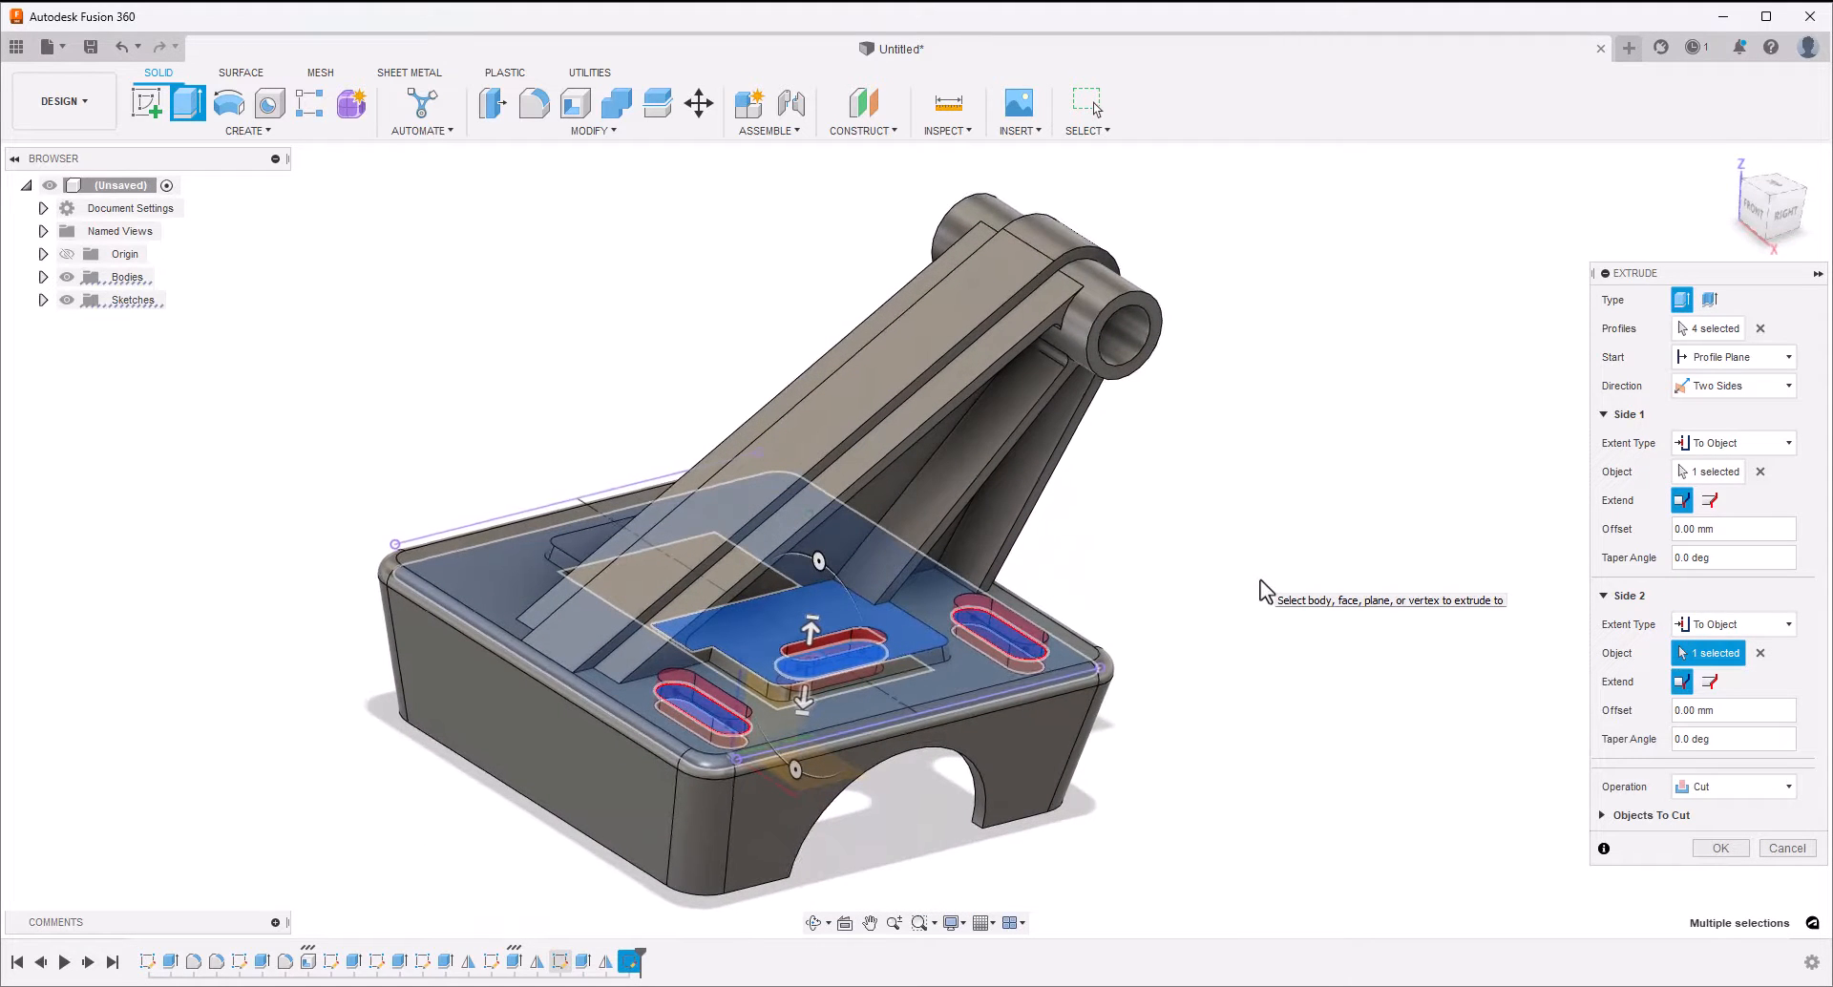
left_click(1716, 849)
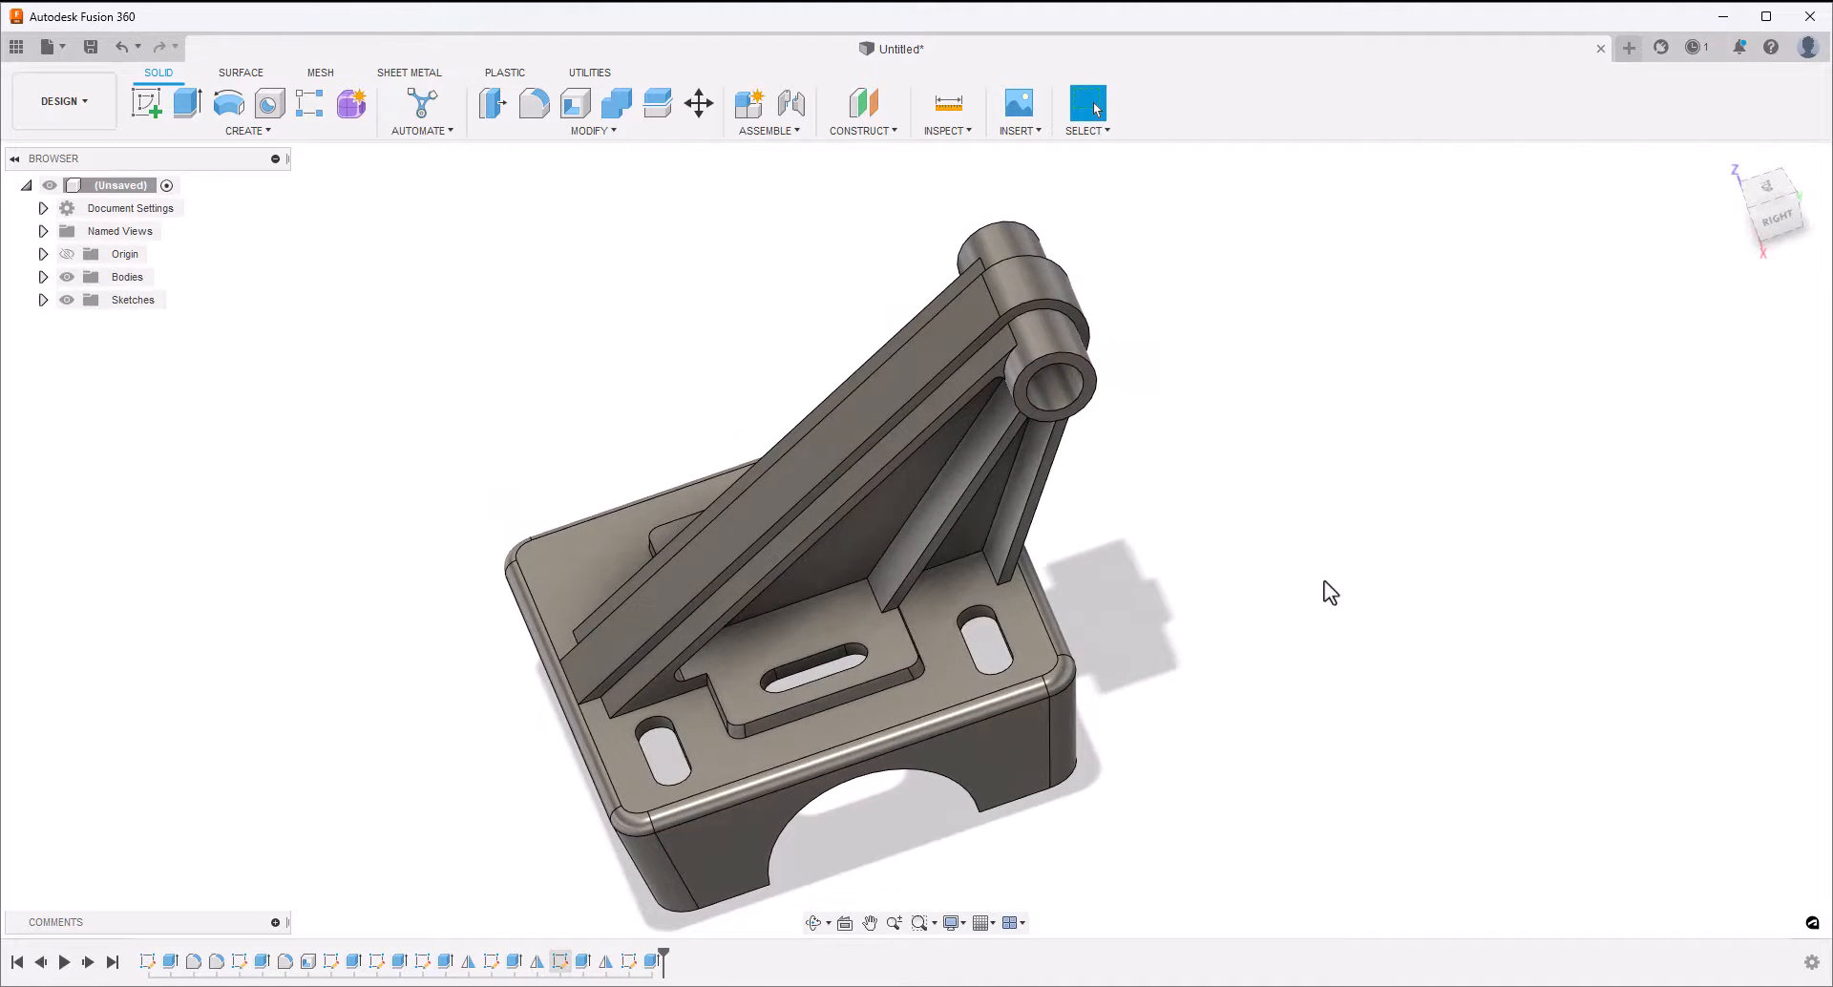
Mirror the slot cut feature across the vertical origin plane through the arm to the other half of the block
left_click(650, 963)
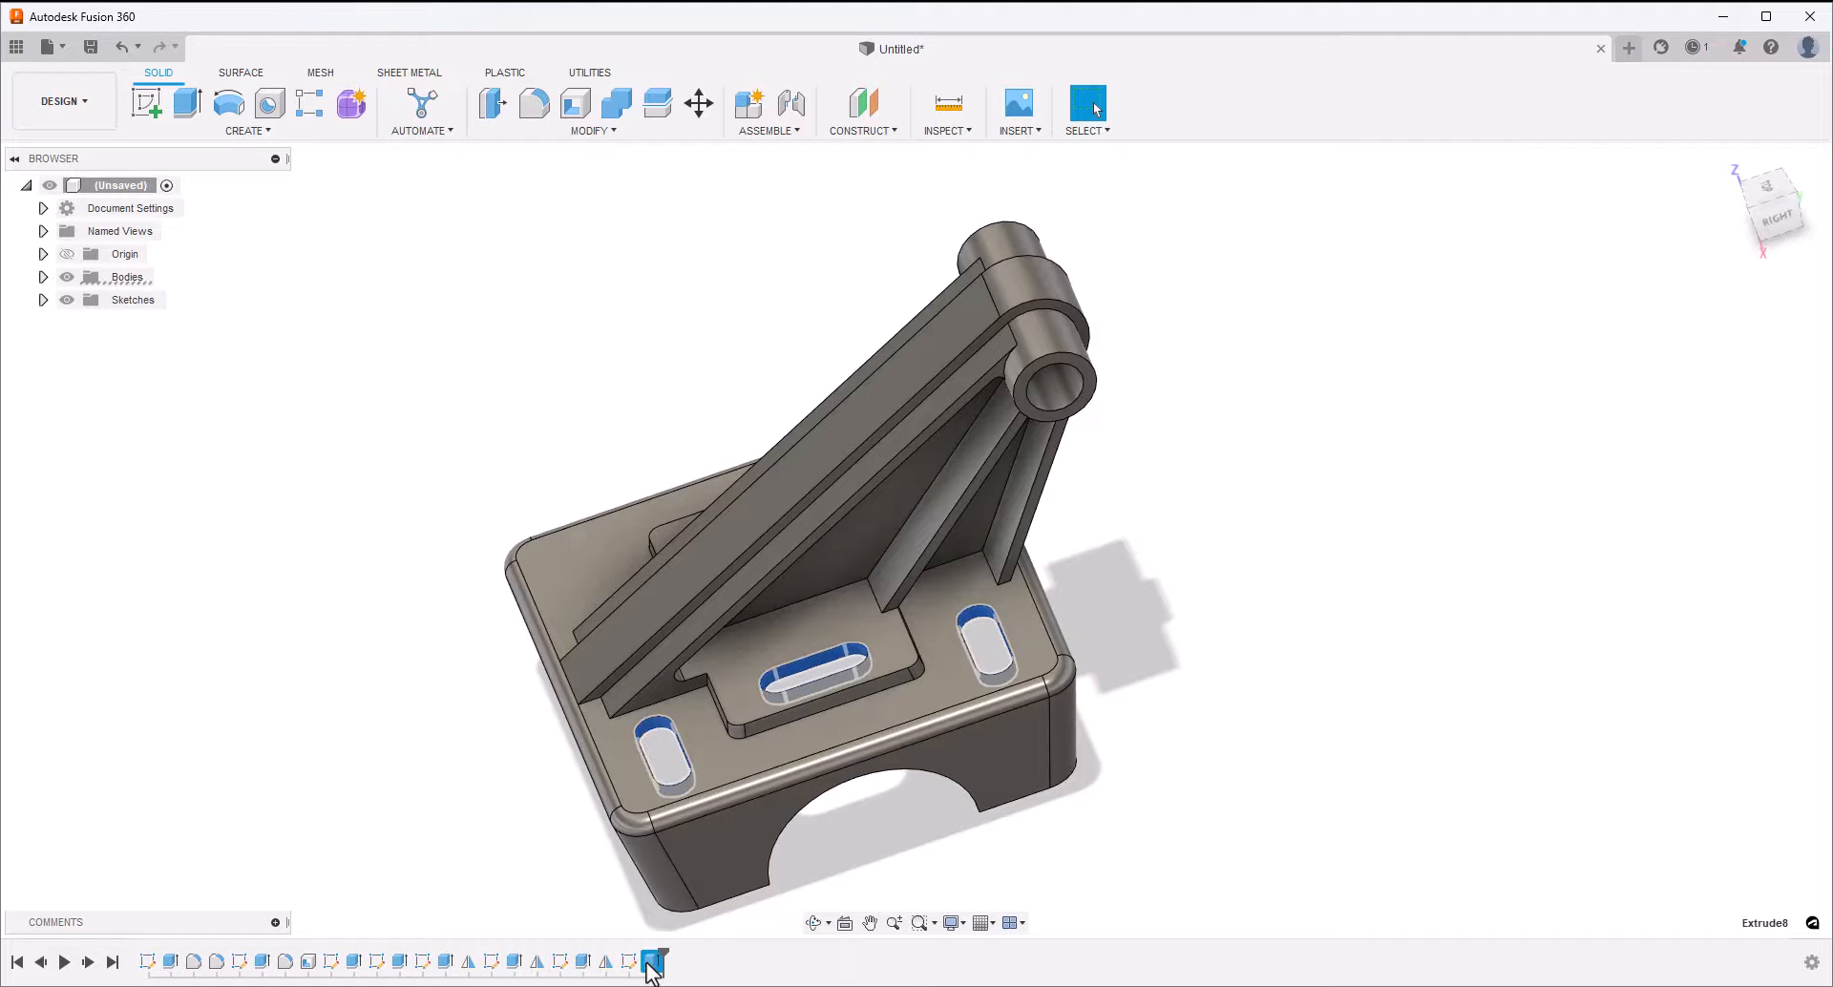
left_click(269, 132)
left_click(202, 573)
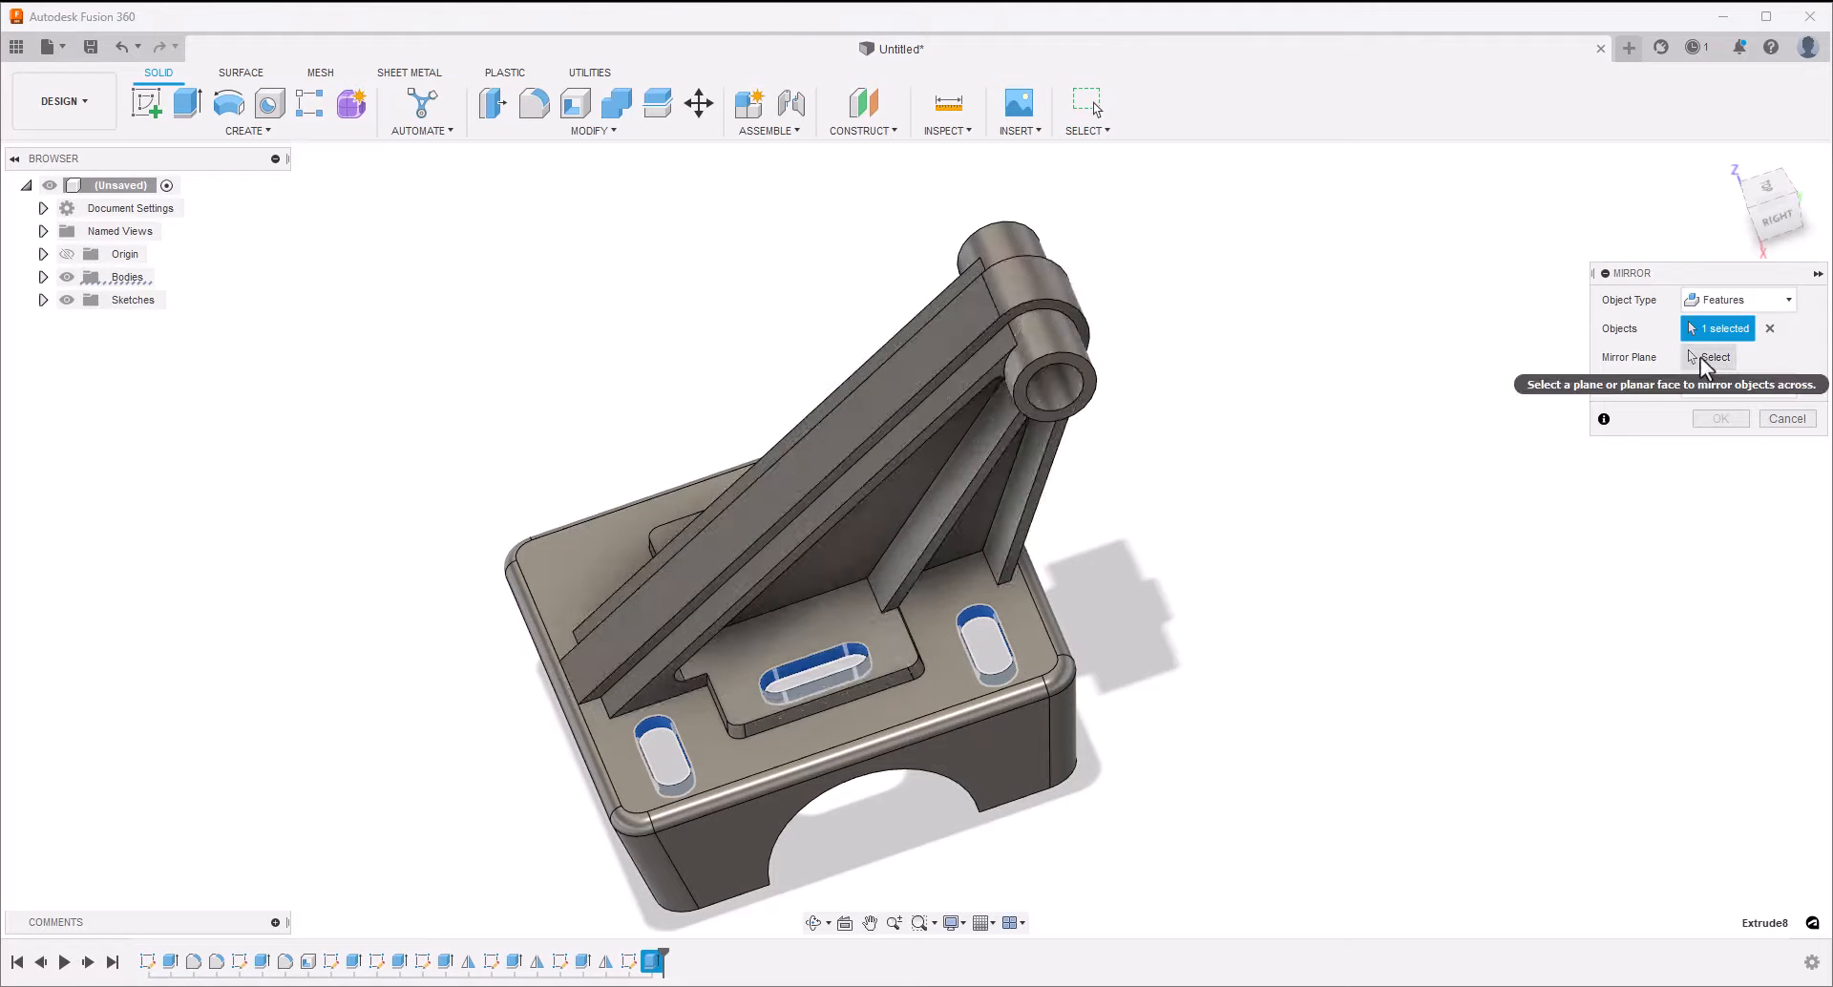
left_click(1700, 357)
middle_click_drag(1528, 458, 1131, 720, "shift")
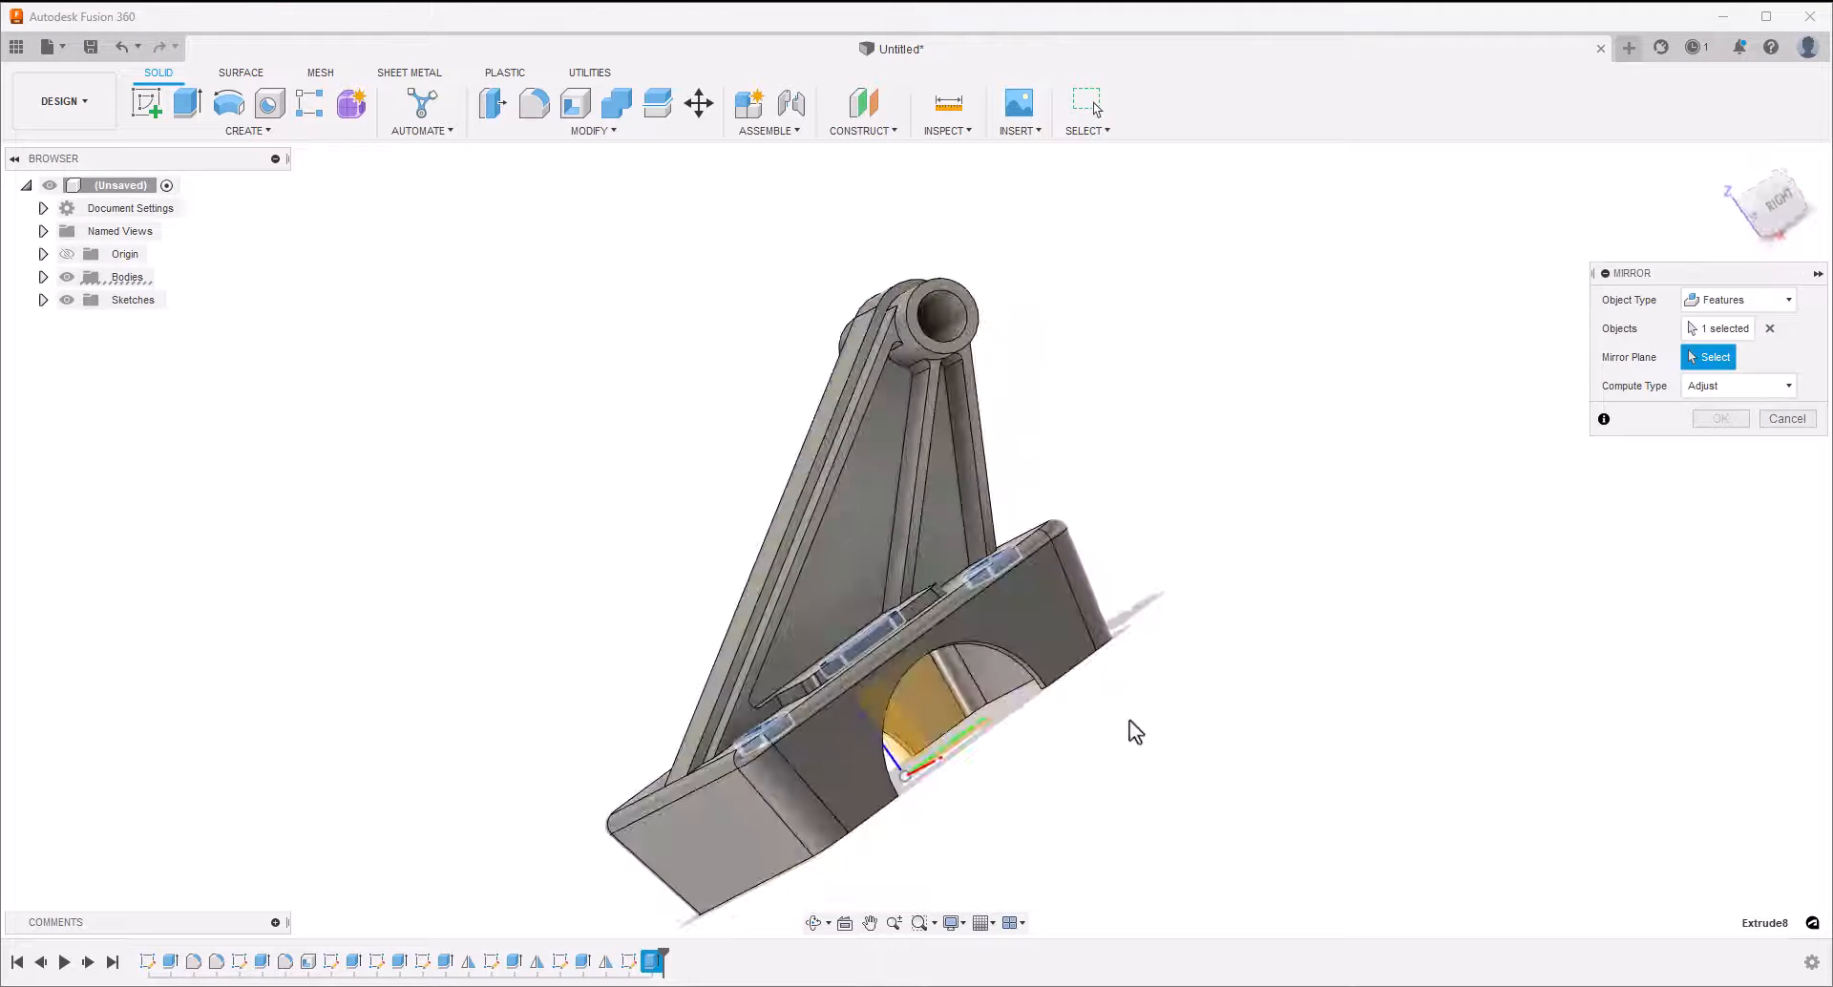
left_click(939, 709)
middle_click_drag(1251, 659, 1467, 530, "shift")
left_click(1720, 420)
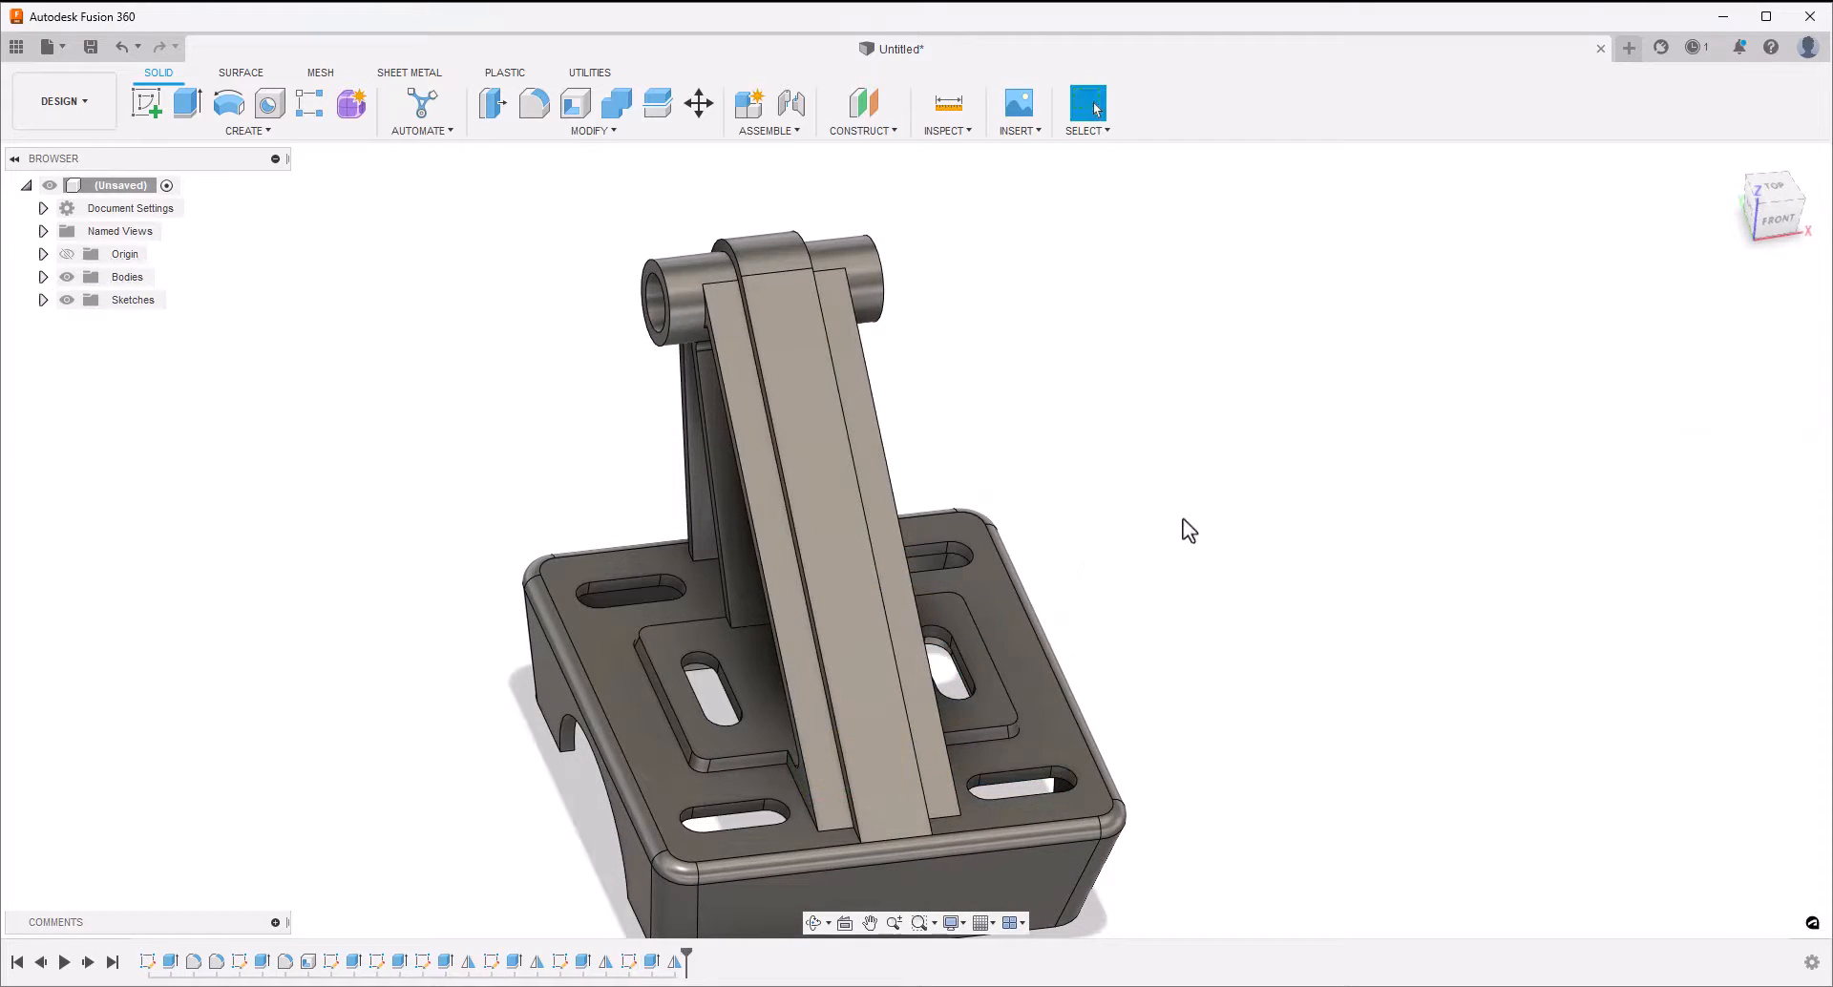
middle_click_drag(1183, 518, 1300, 524, "shift")
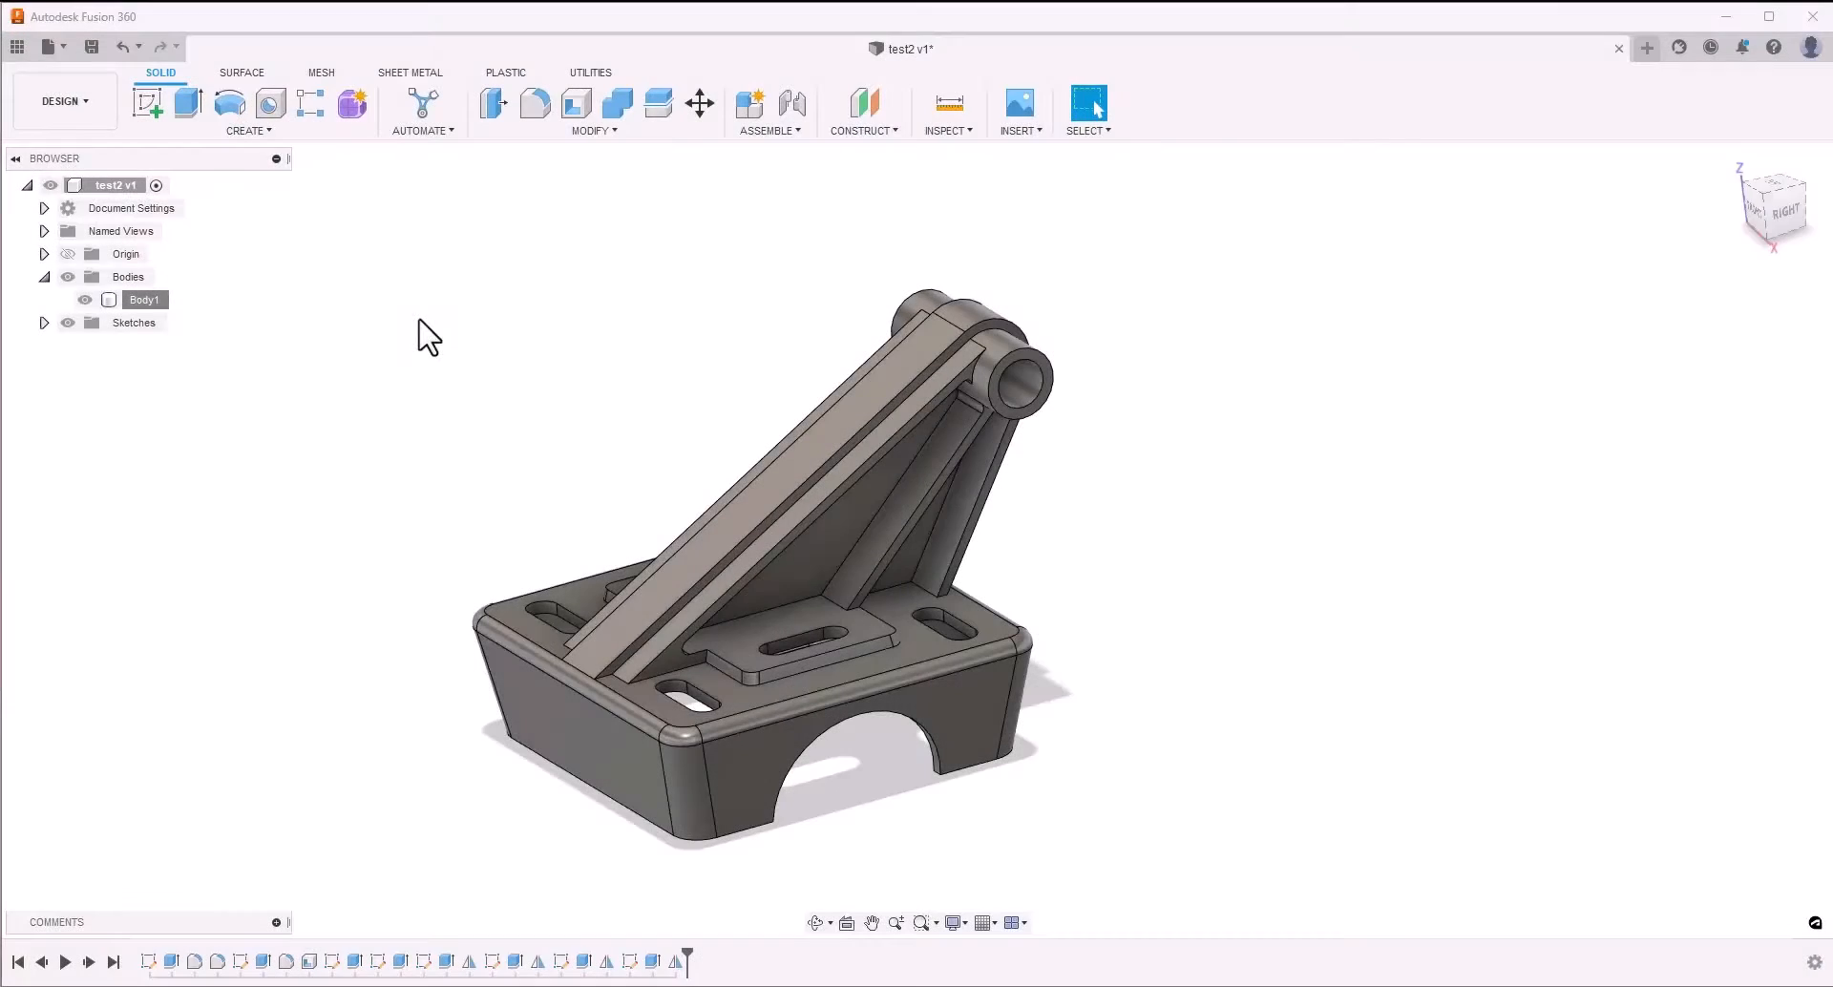
Start a fillet on the hole boss end rims and the outer edges of the arm and ribs on one side
left_click(535, 102)
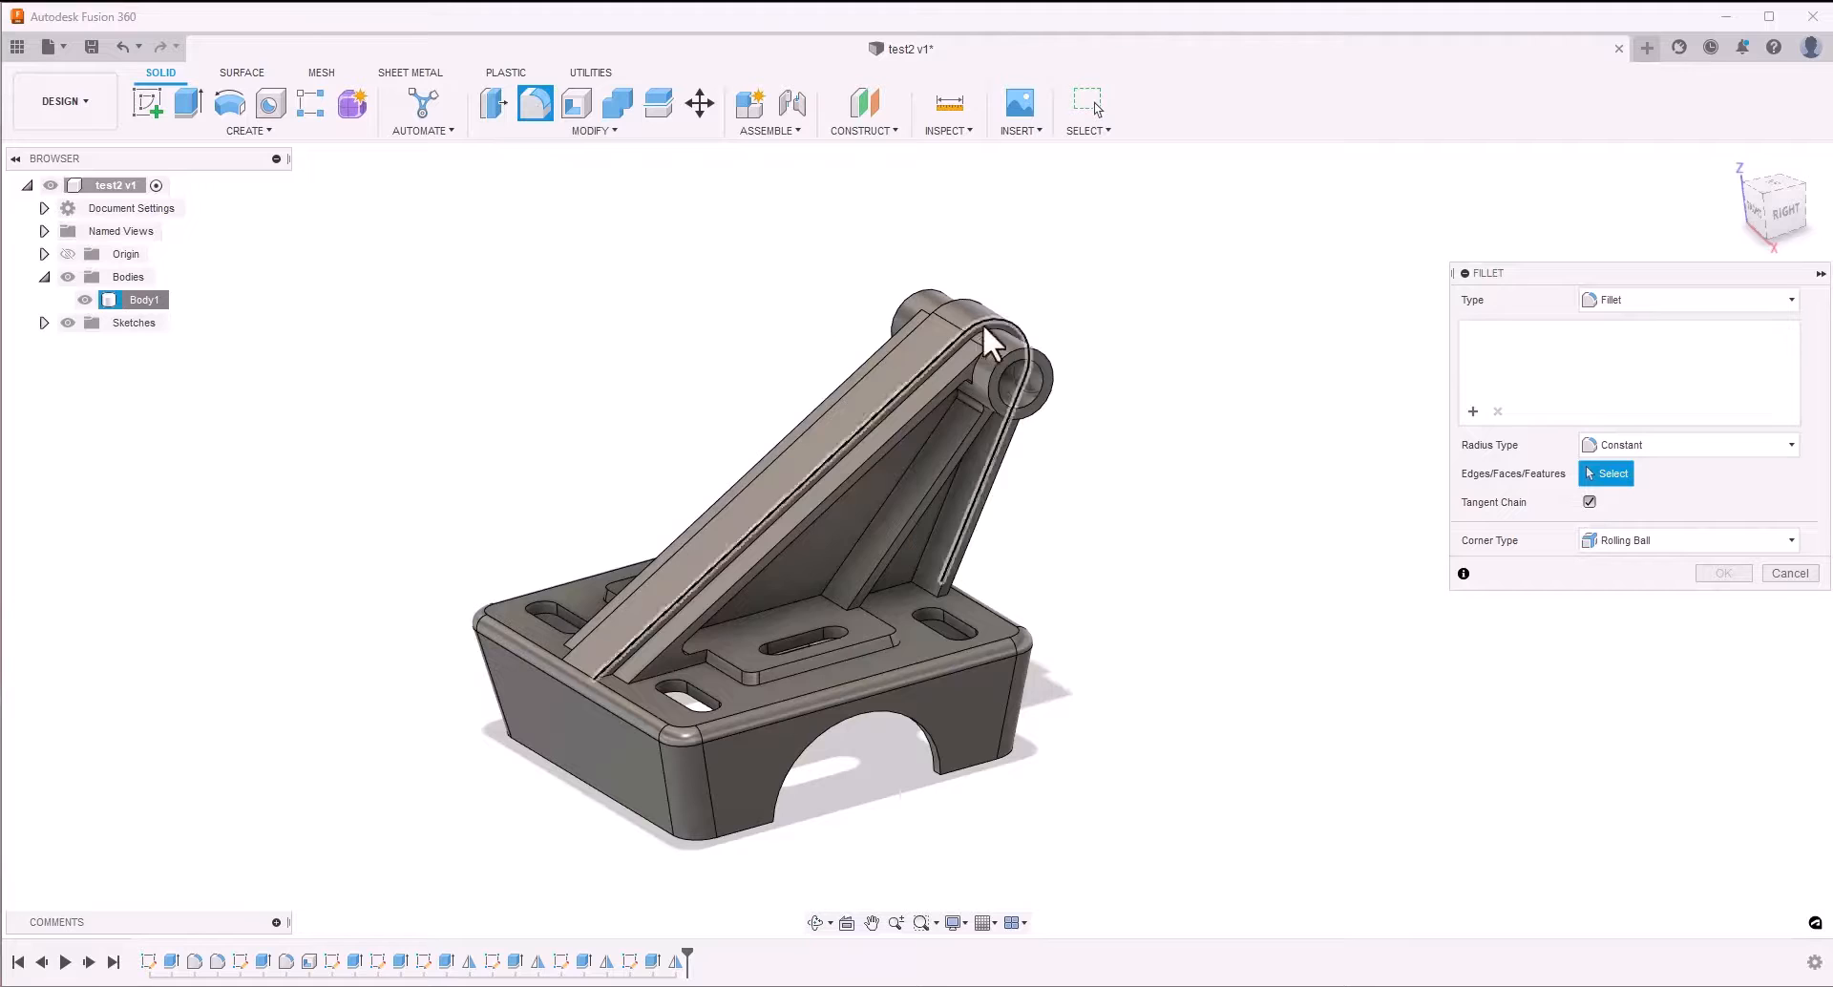
left_click(1020, 348)
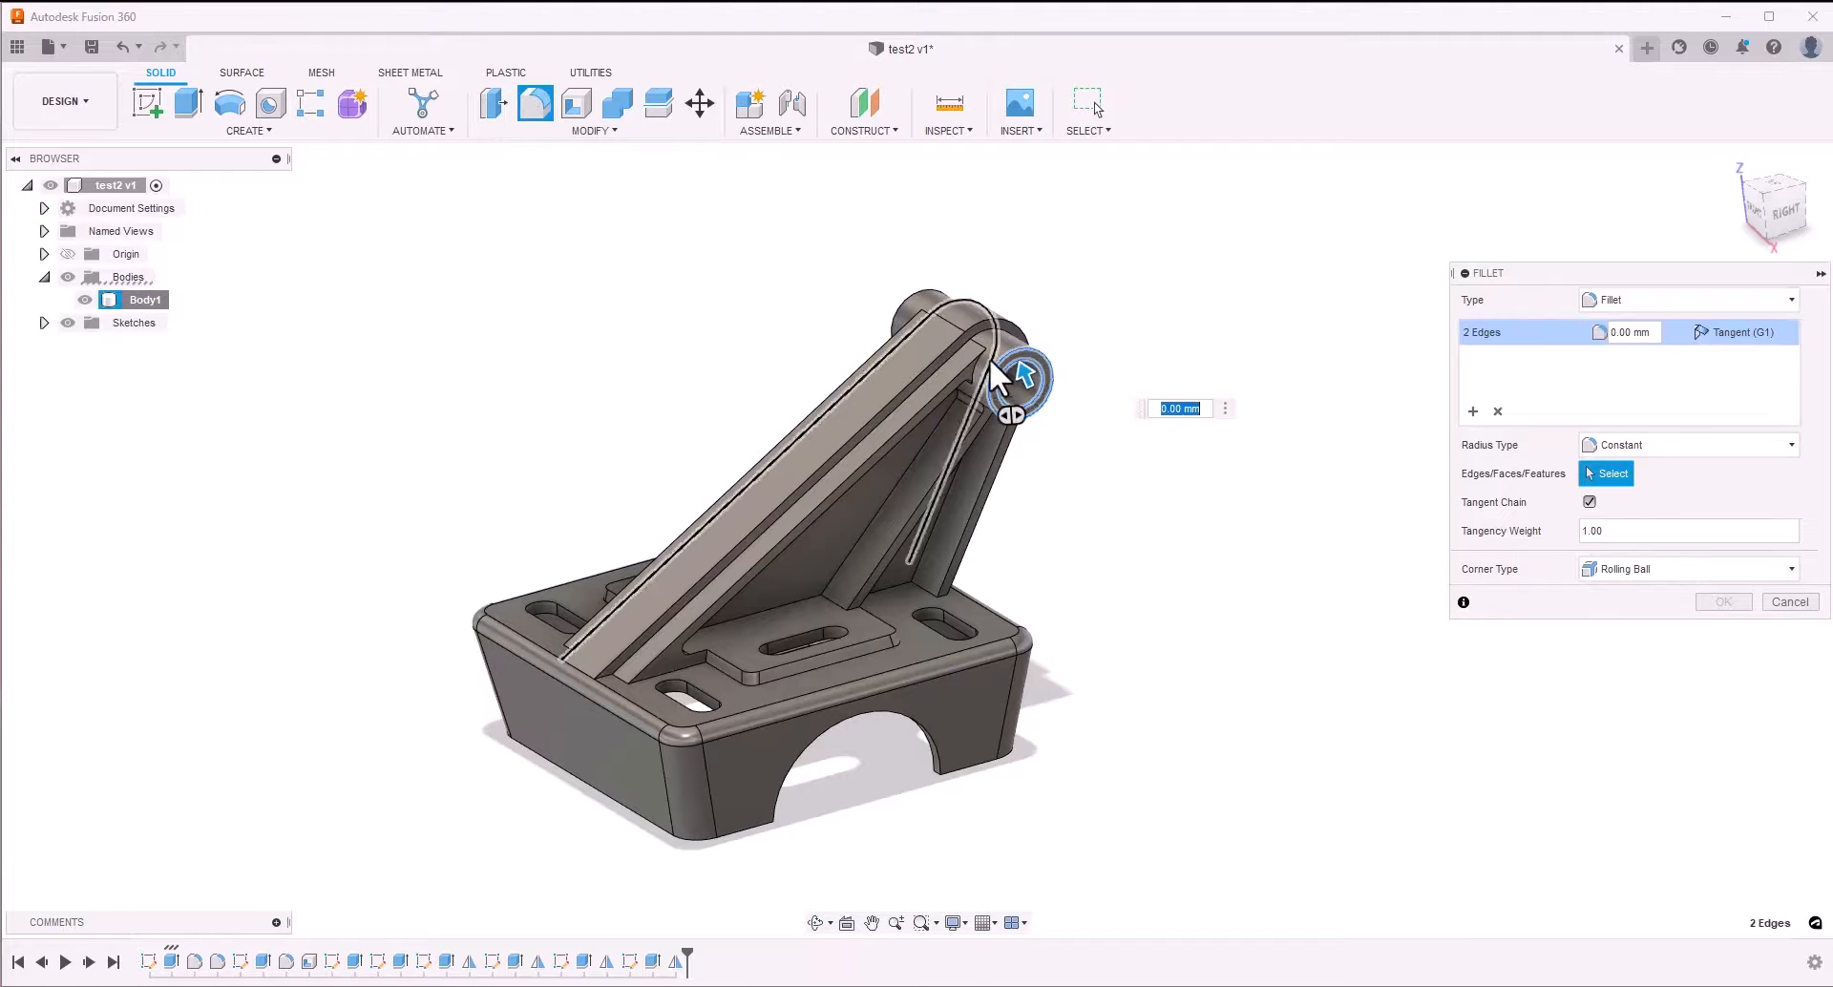
left_click(962, 370)
left_click(943, 399)
left_click(952, 456)
left_click(966, 455)
left_click(993, 452)
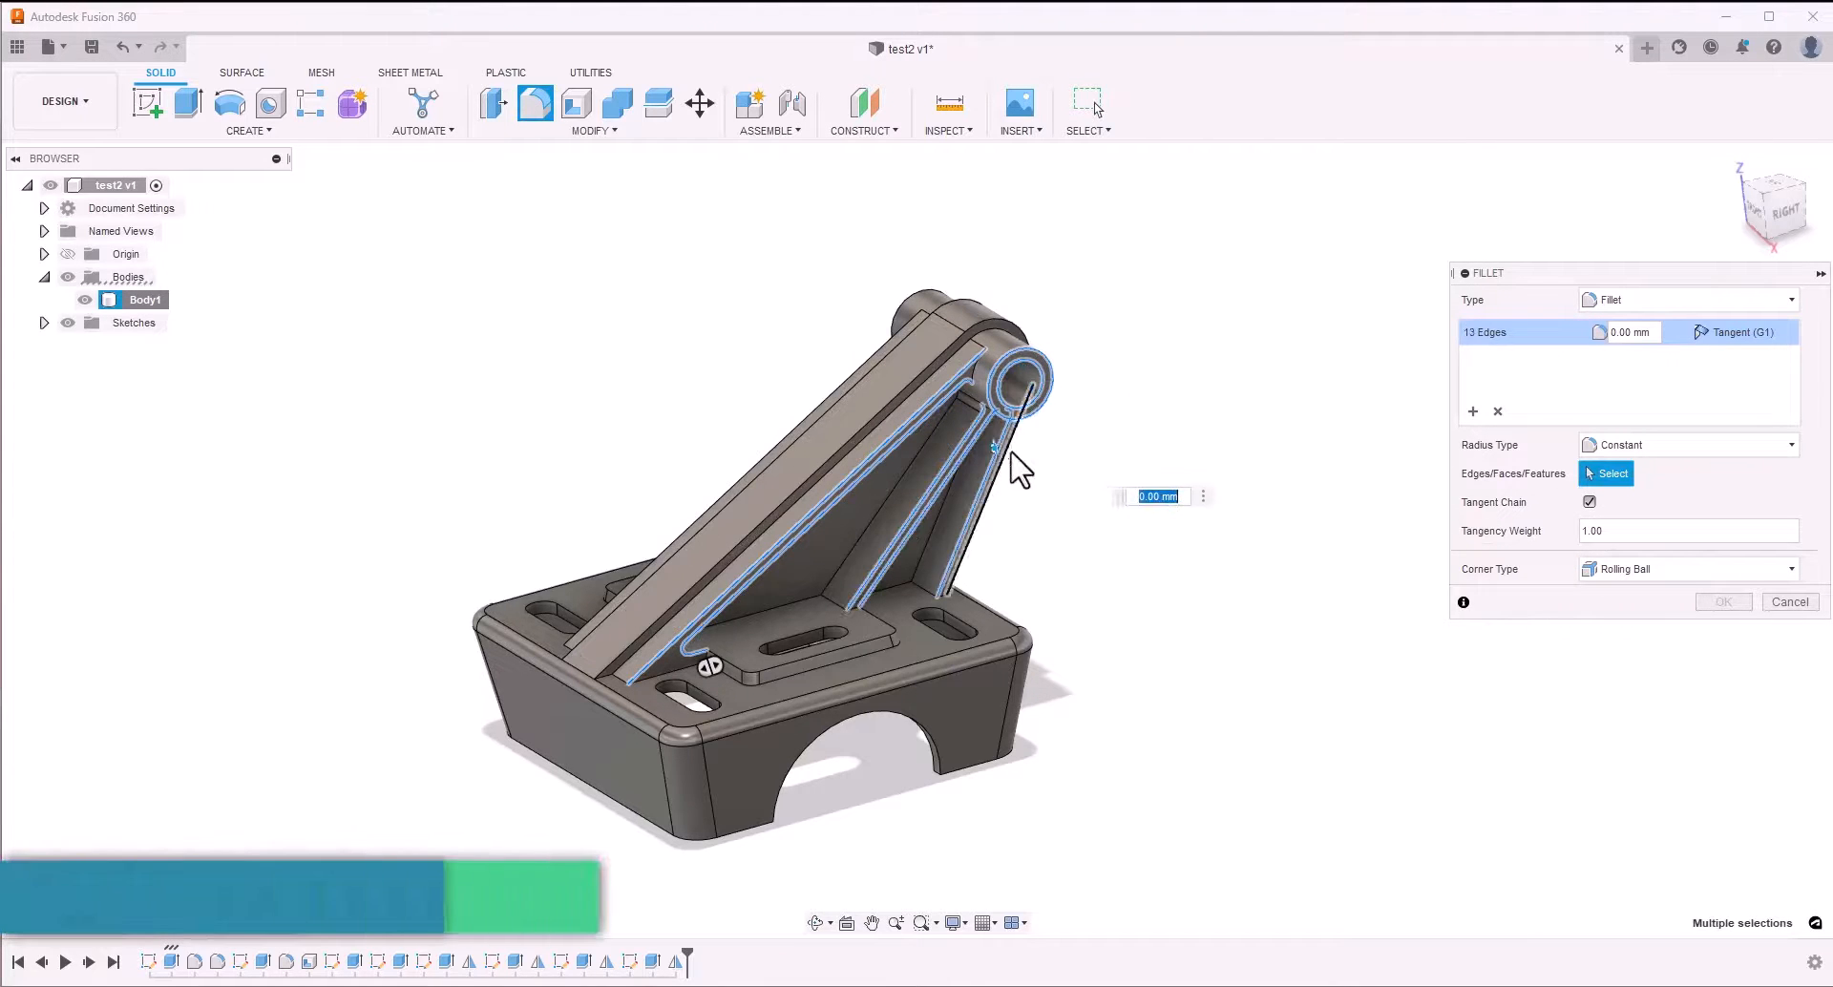
left_click(1010, 451)
Add the matching boss rims, arm edges and rib edges on the opposite side to the fillet selection
middle_click_drag(1009, 452, 883, 297, "shift")
left_click(884, 299)
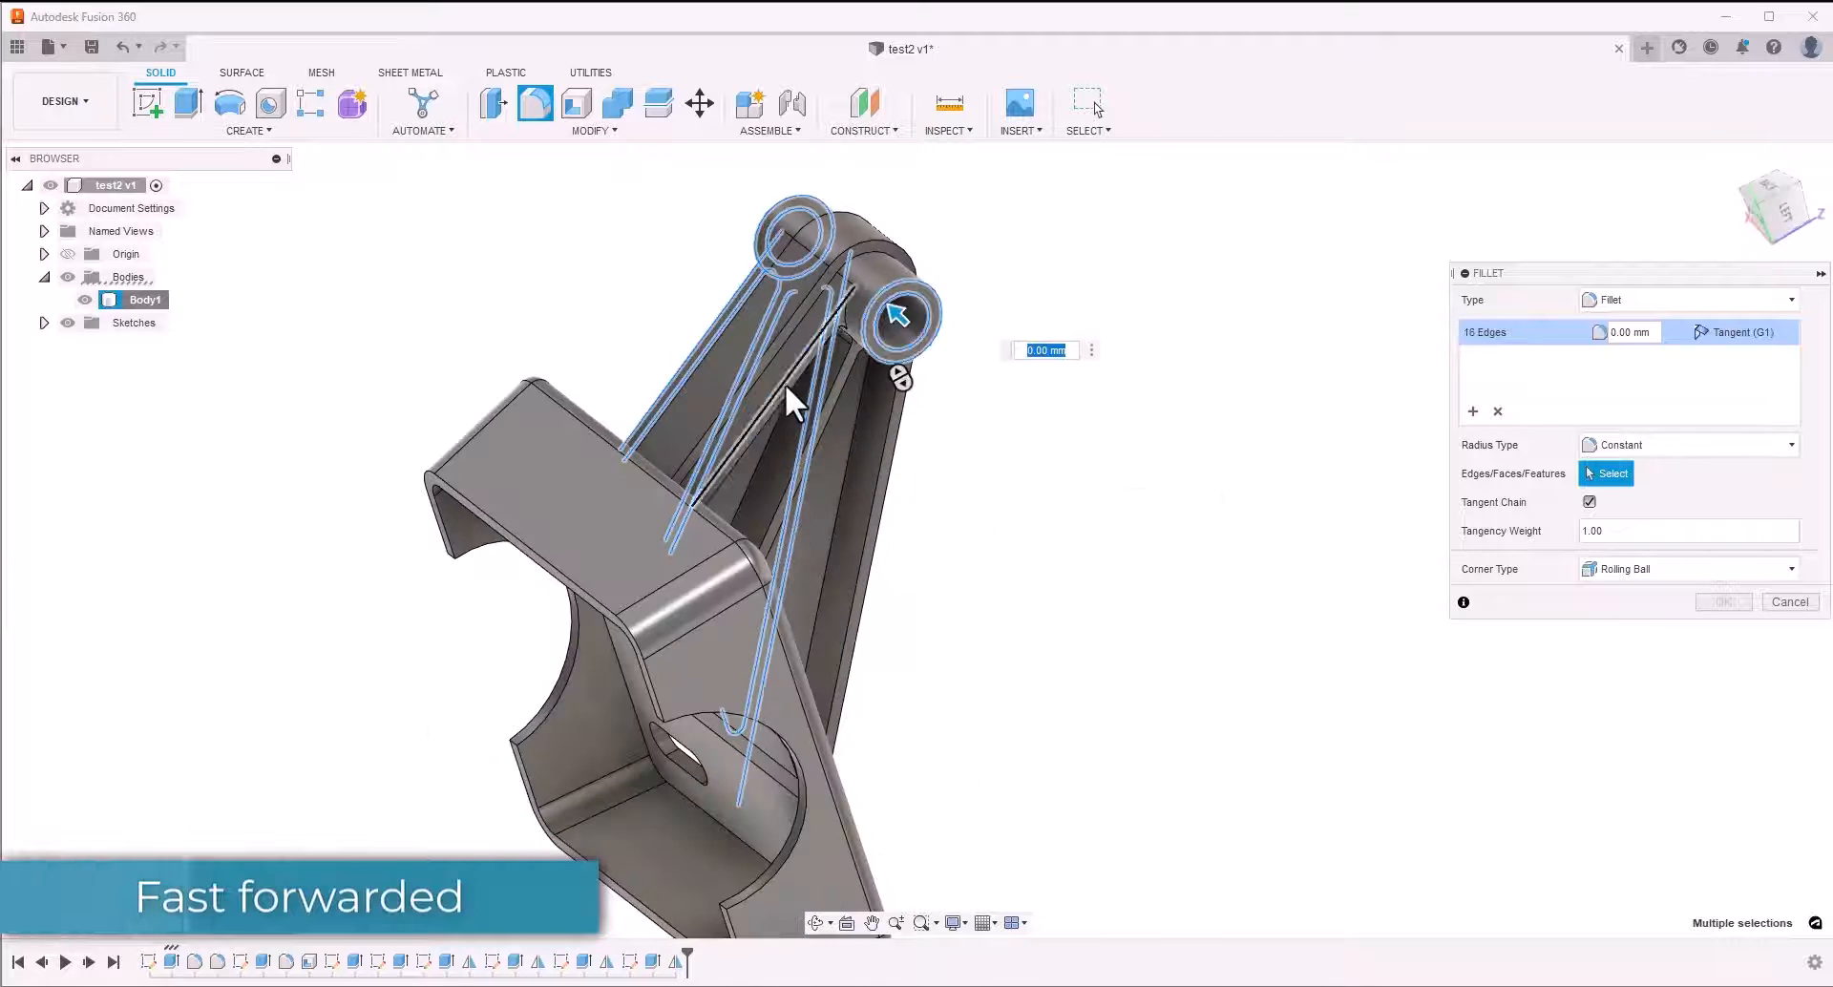
left_click(785, 384)
left_click(798, 386)
left_click(846, 377)
left_click(863, 401)
left_click(889, 445)
left_click(897, 447)
Set the radius of the arm, rib and boss edge fillet to 0.3 mm and apply it
middle_click_drag(902, 444, 1523, 364, "shift")
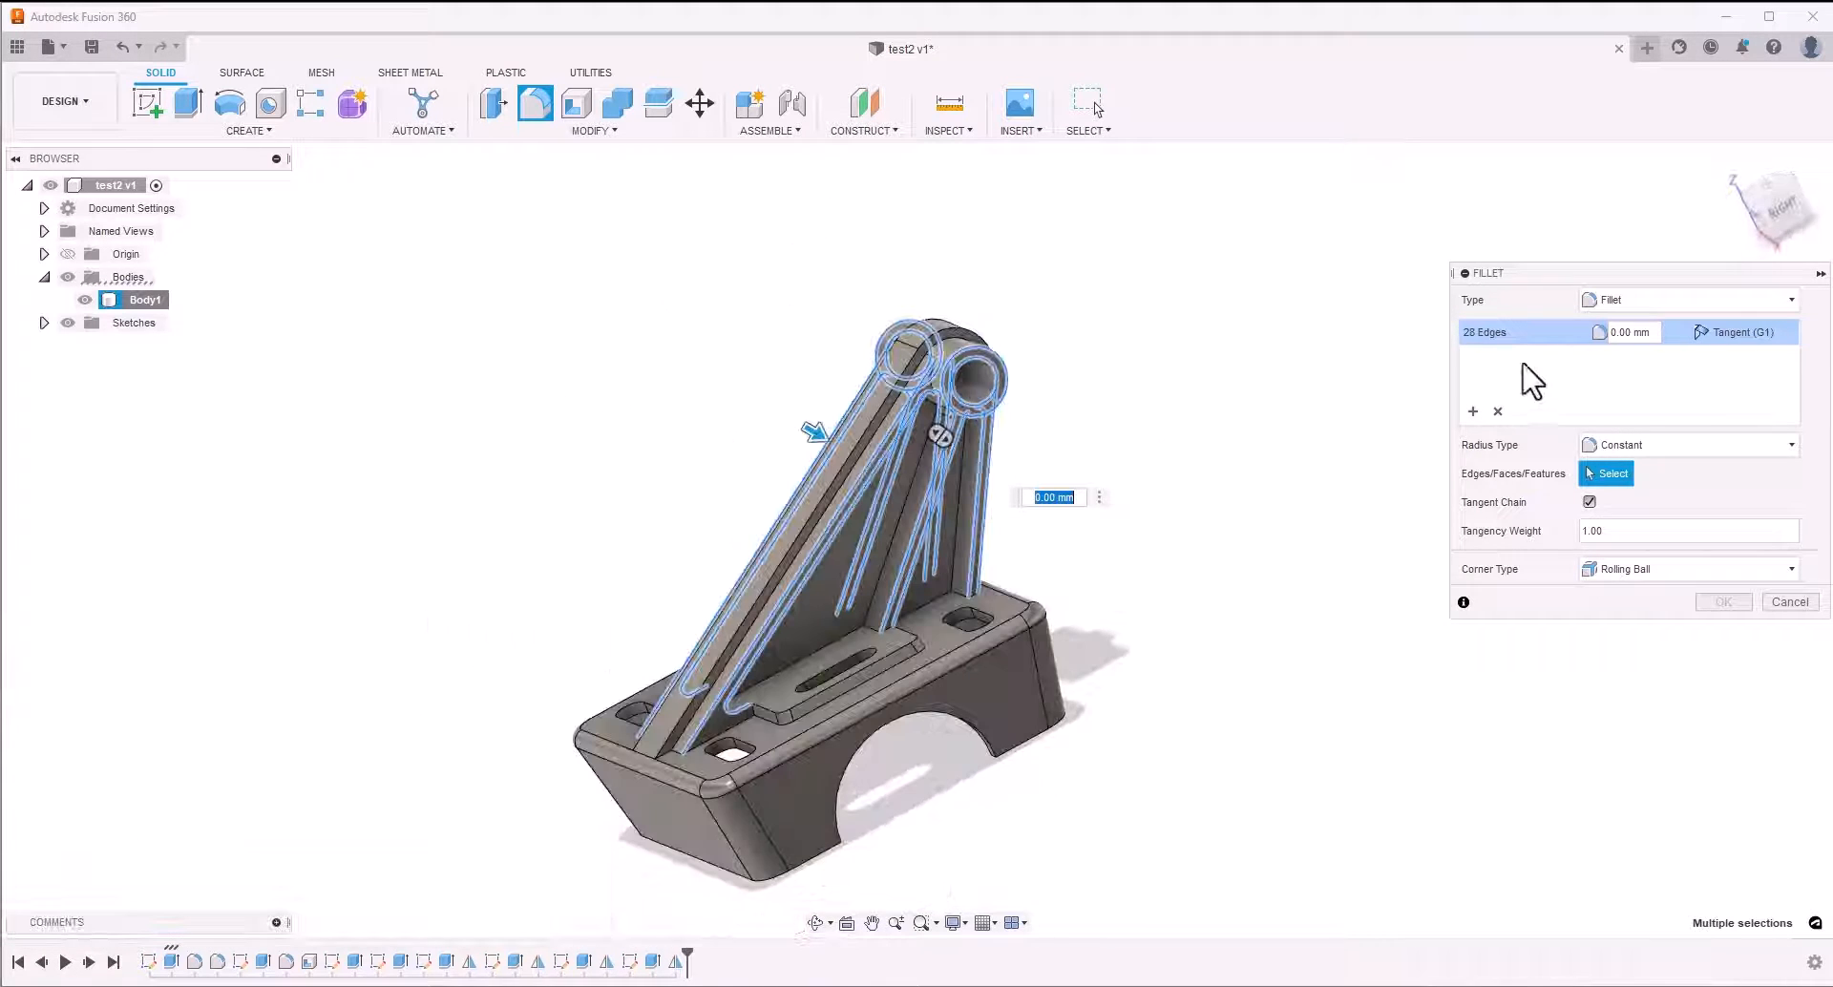
left_click(1651, 336)
type("0.3")
key("Return")
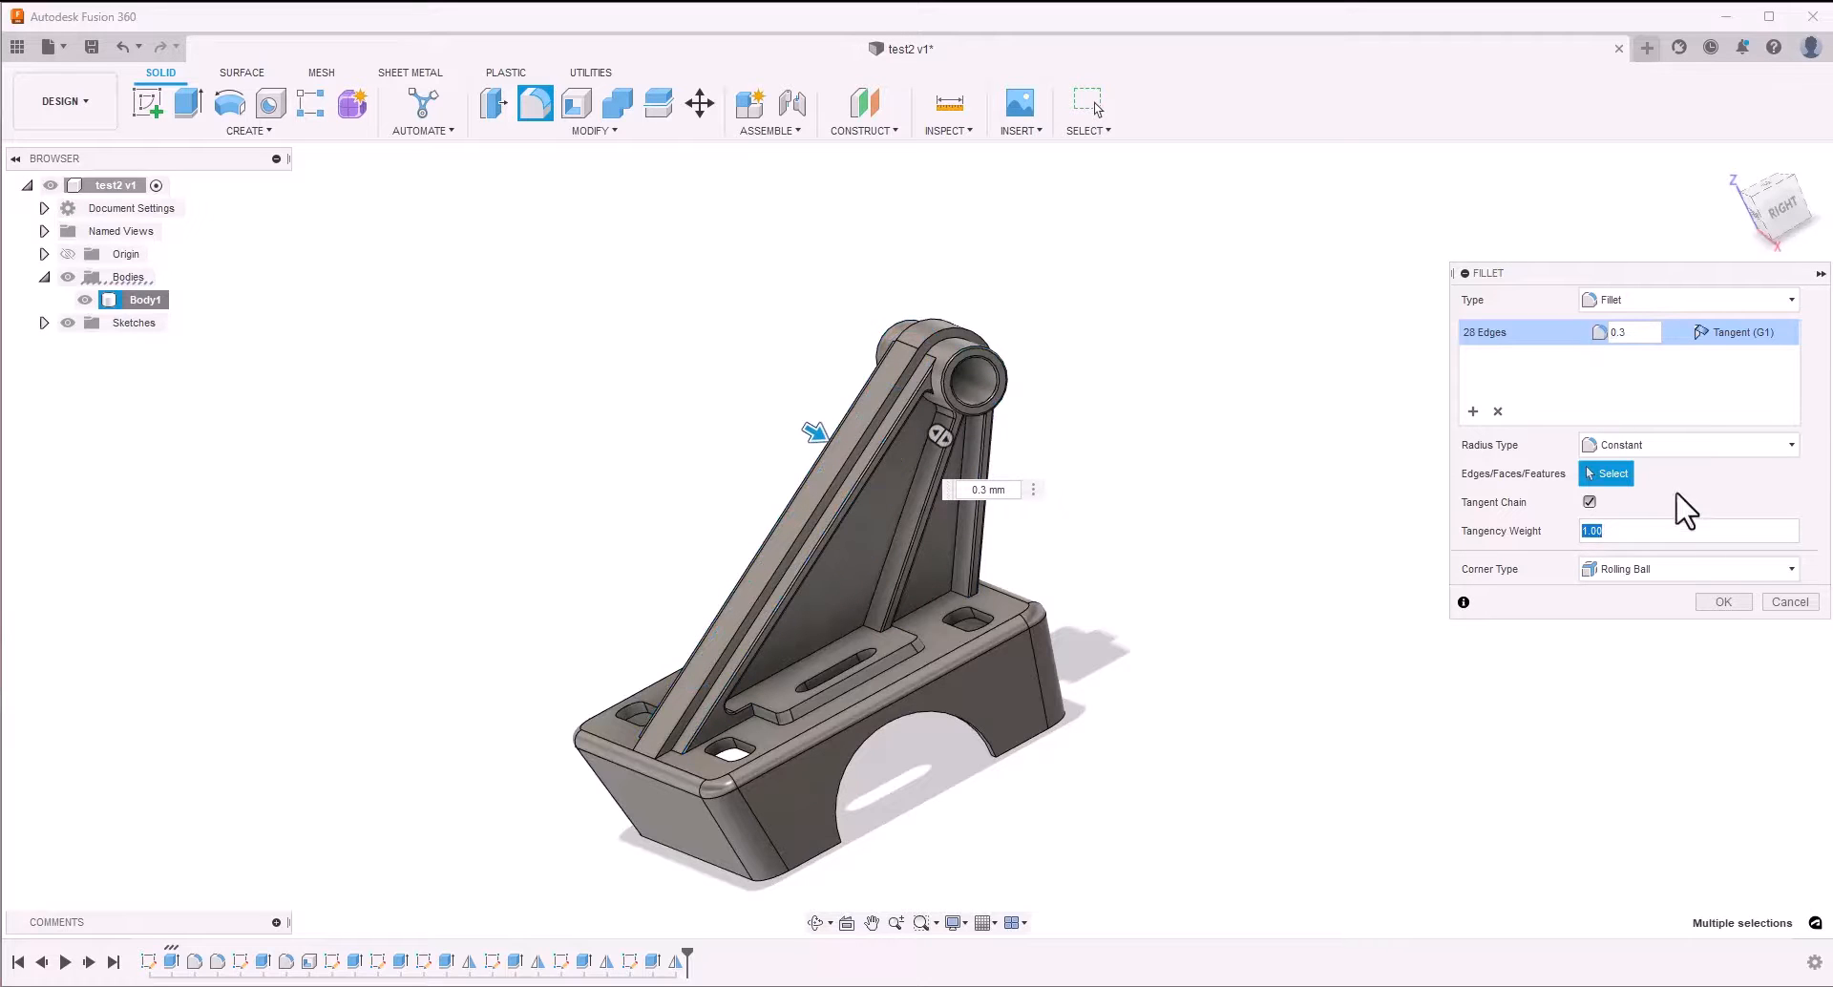
left_click(1724, 602)
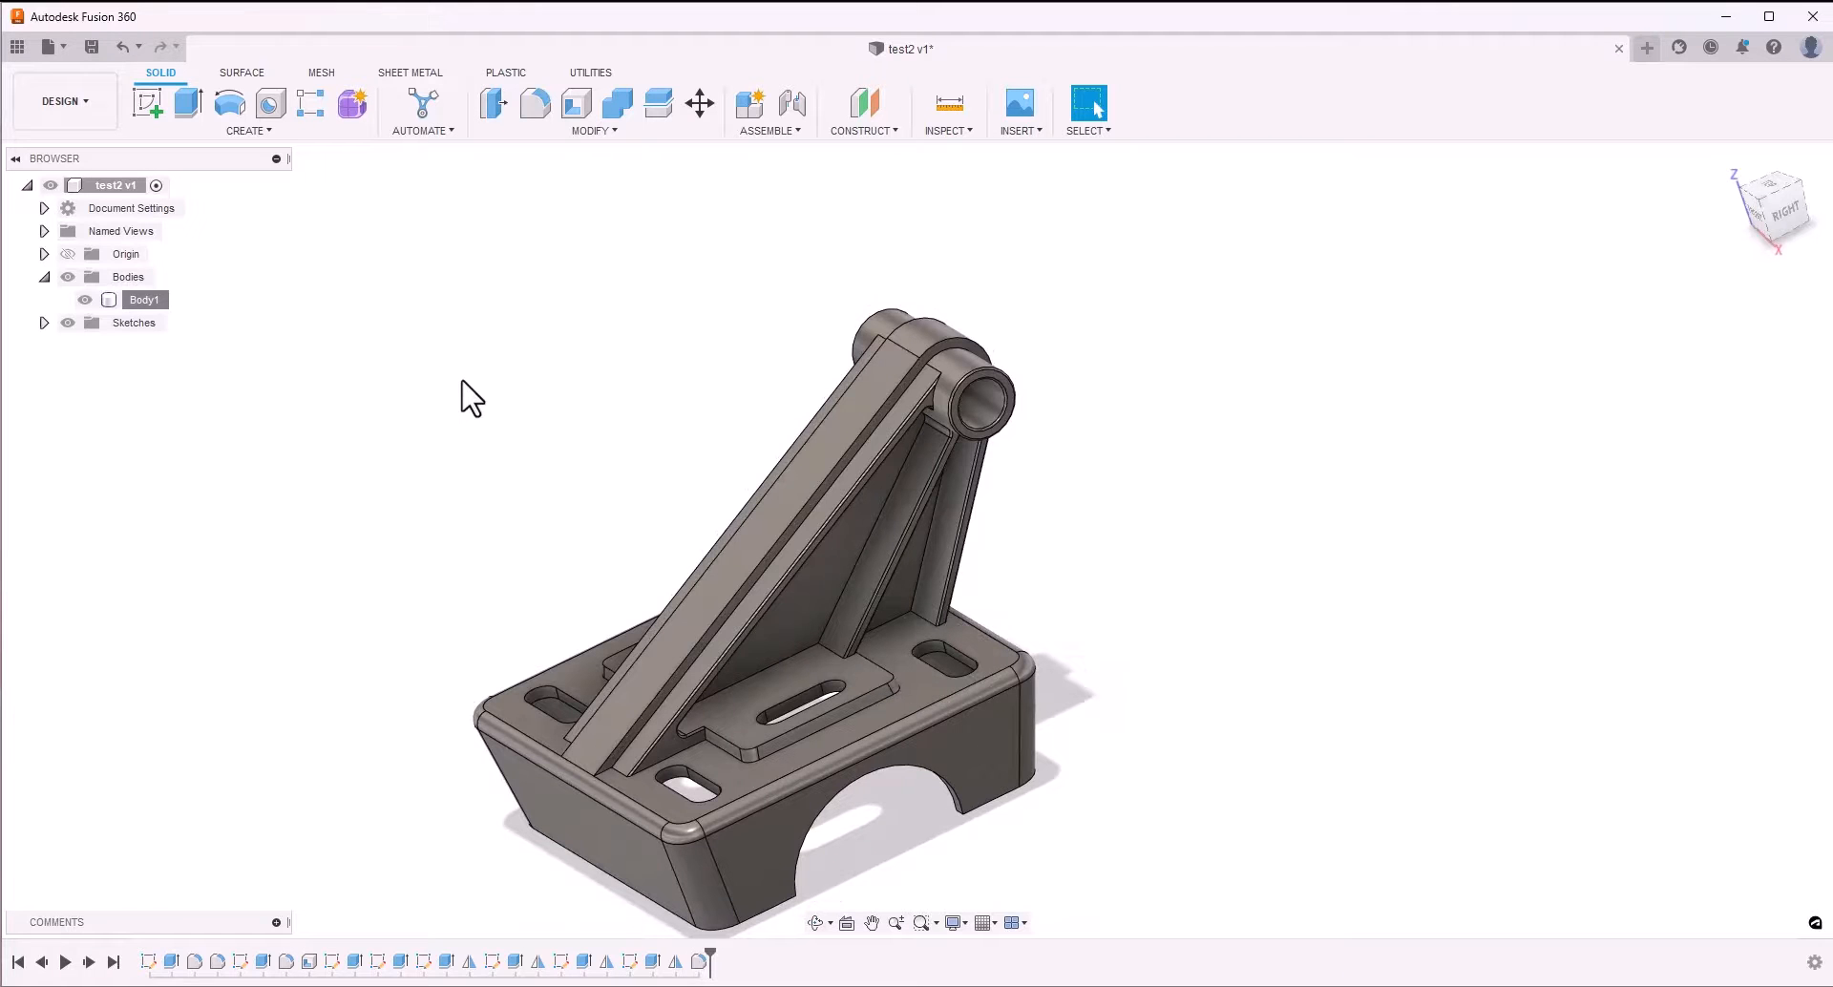
Fillet the top rims of all six slots with a 0.2 mm radius
left_click(536, 103)
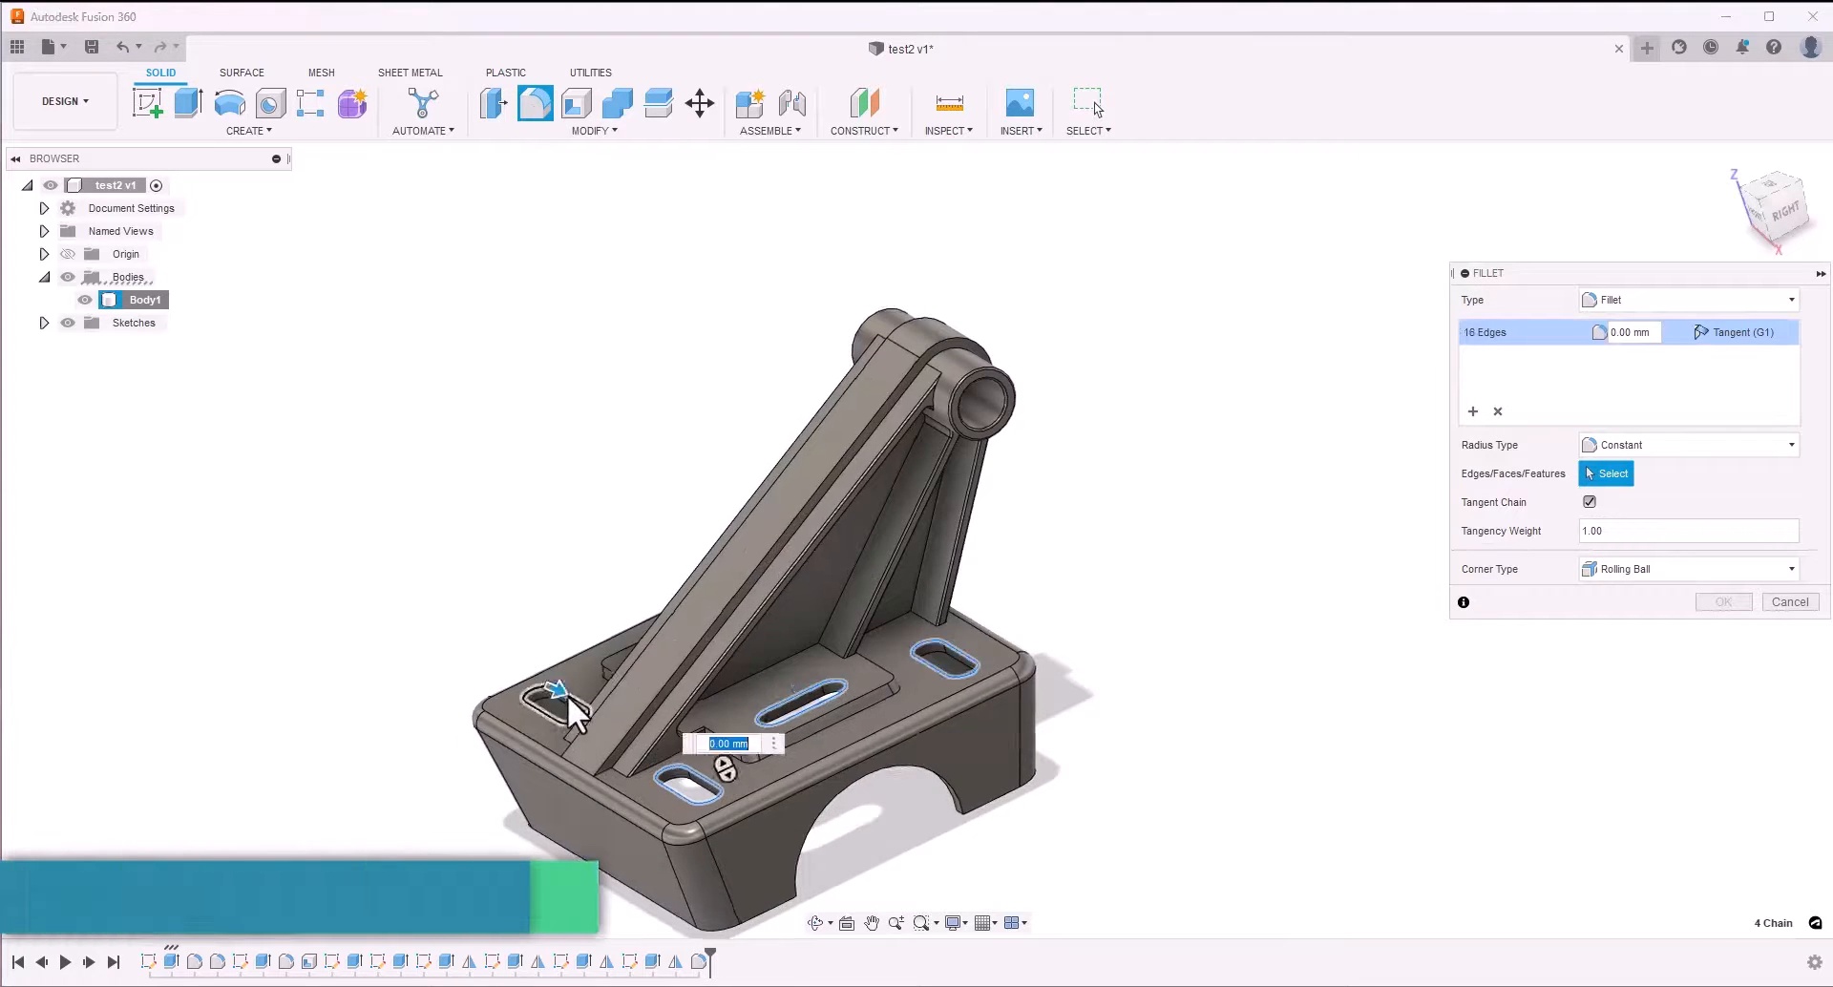
left_click(674, 567)
left_click(1598, 333)
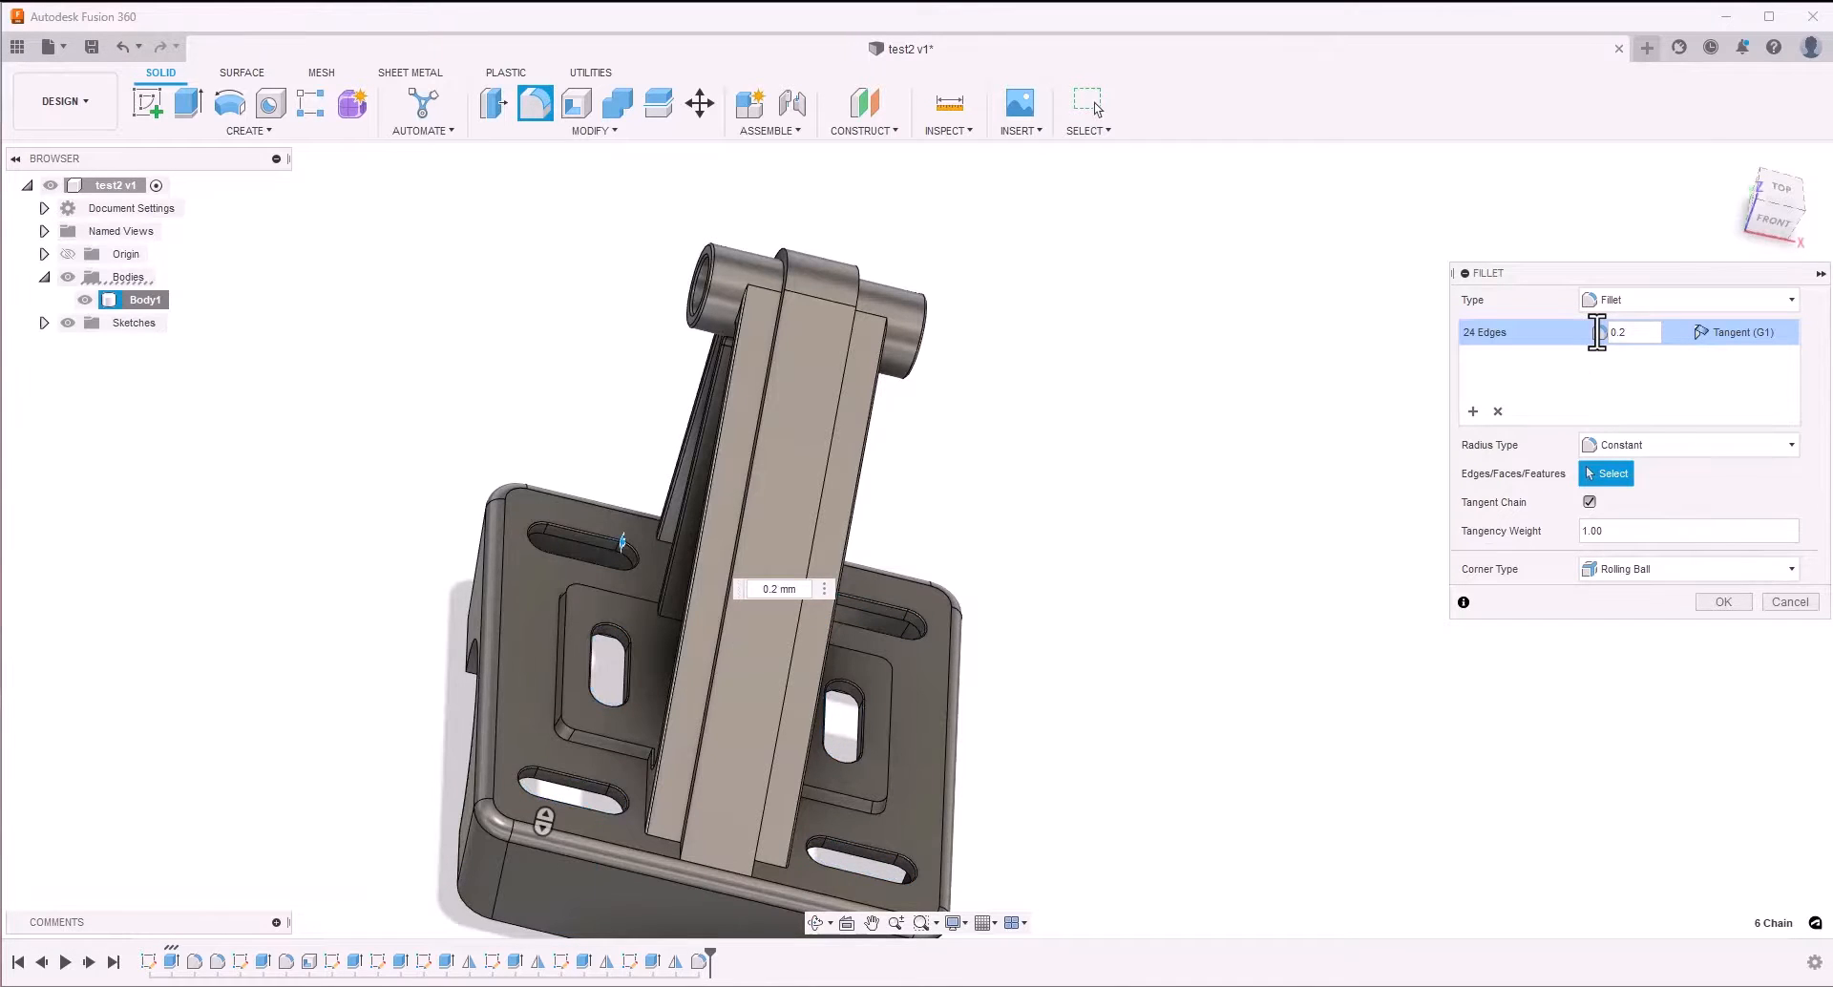
left_click(1724, 601)
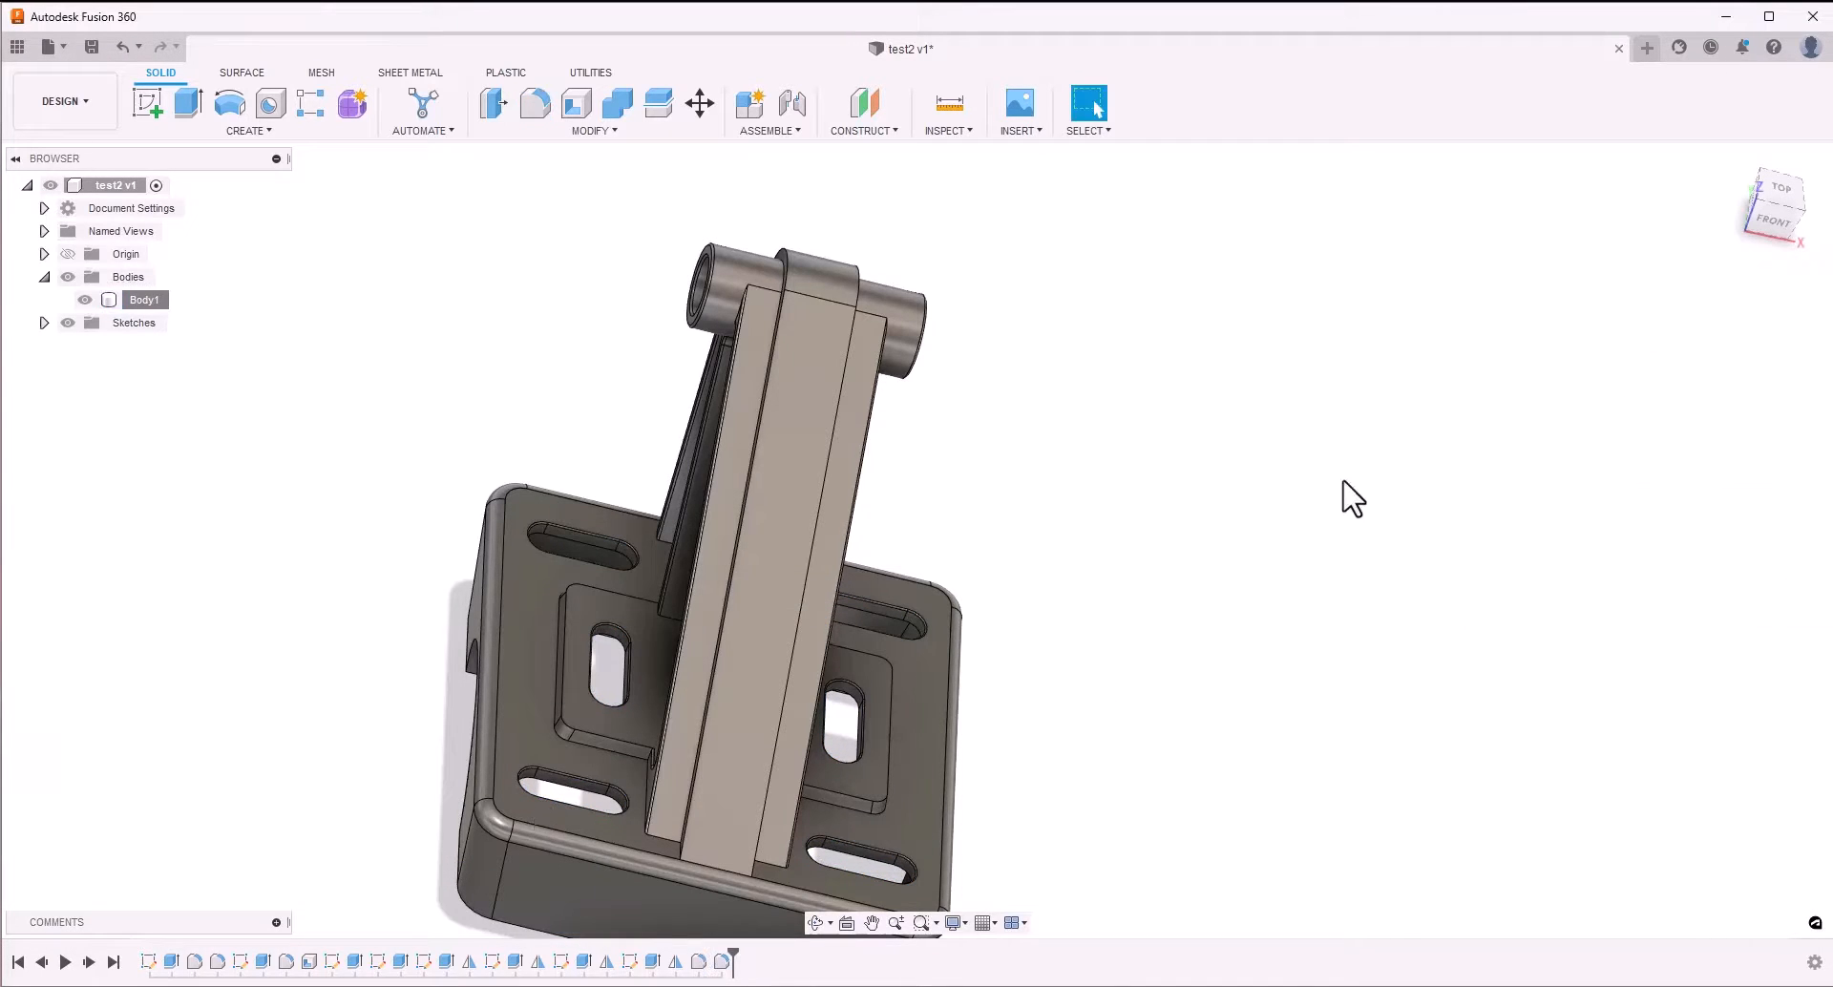
Start a fillet on the raised pads' edges and the edges where the arm and ribs meet the block's top
key("f")
middle_click_drag(1333, 481, 825, 496, "shift")
scroll(821, 592, "up", 5)
left_click(437, 702)
left_click(427, 717)
left_click(359, 712)
middle_click_drag(359, 712, 1511, 604, "shift")
left_click(823, 628)
left_click(916, 607)
left_click(925, 682)
left_click(636, 587)
left_click(908, 639)
left_click(1280, 736)
Set the radius of the pad and arm base fillet to 0.5 mm and apply it
left_click(1630, 333)
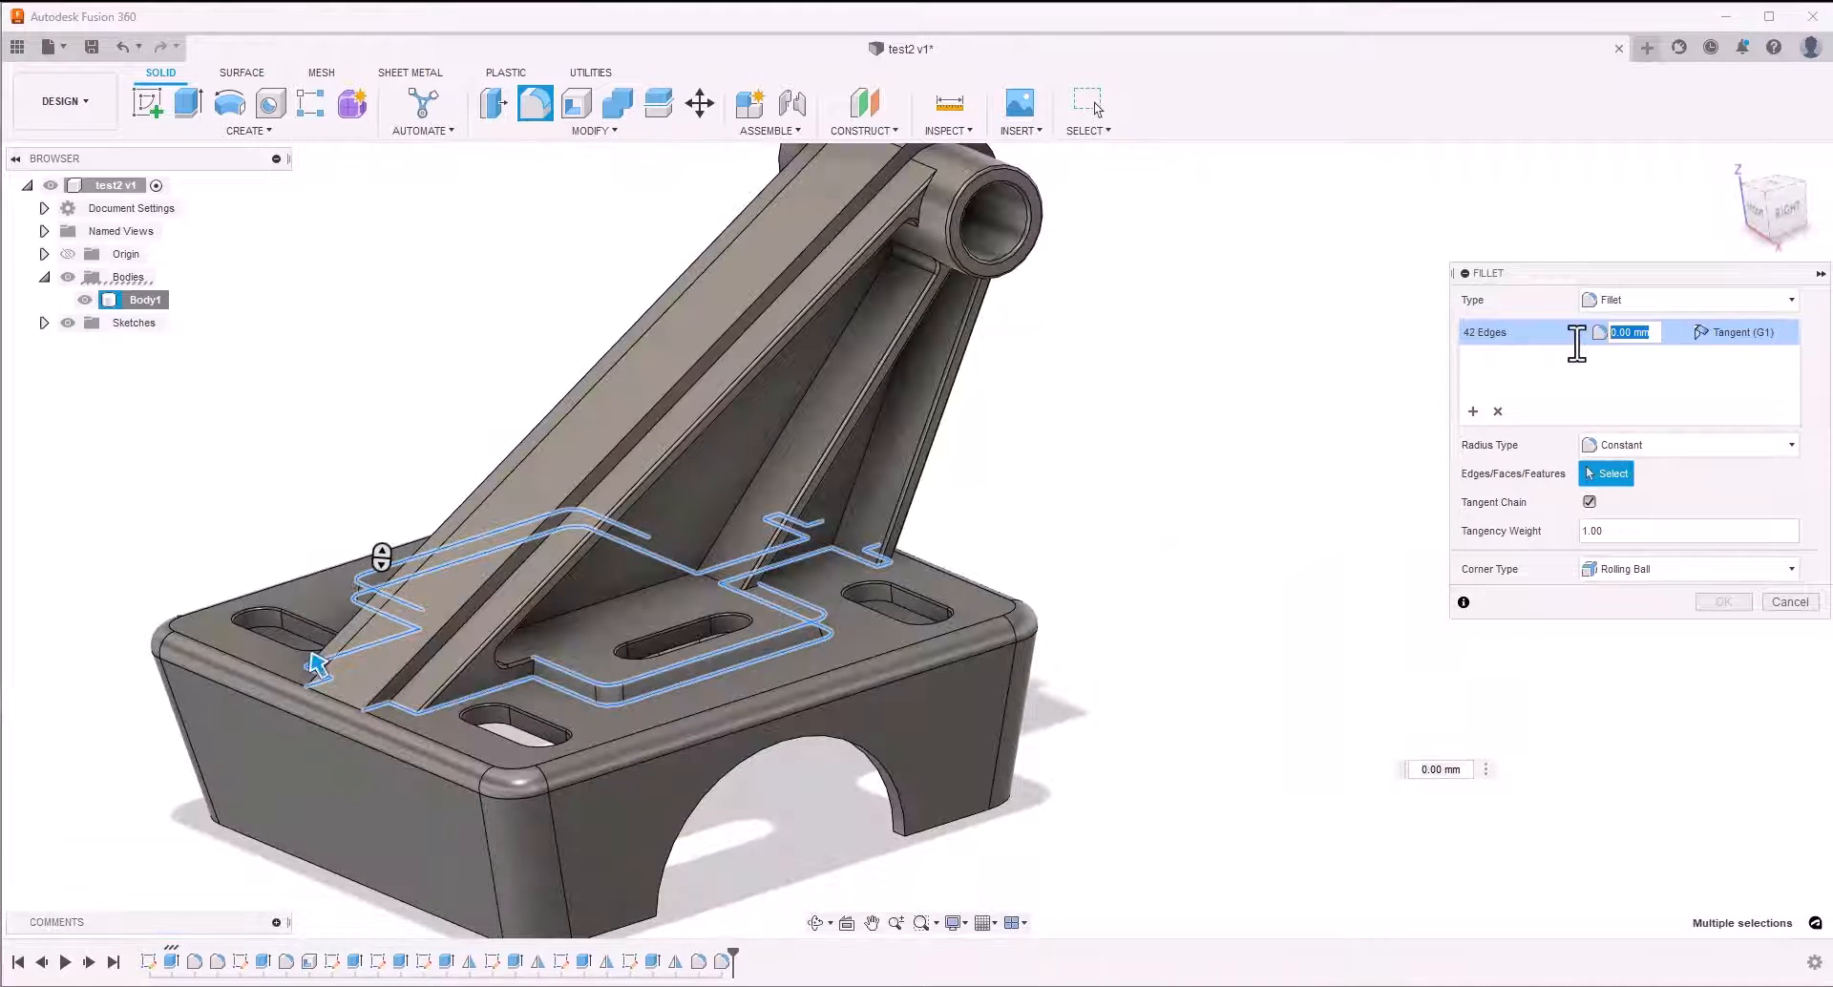
key("Tab")
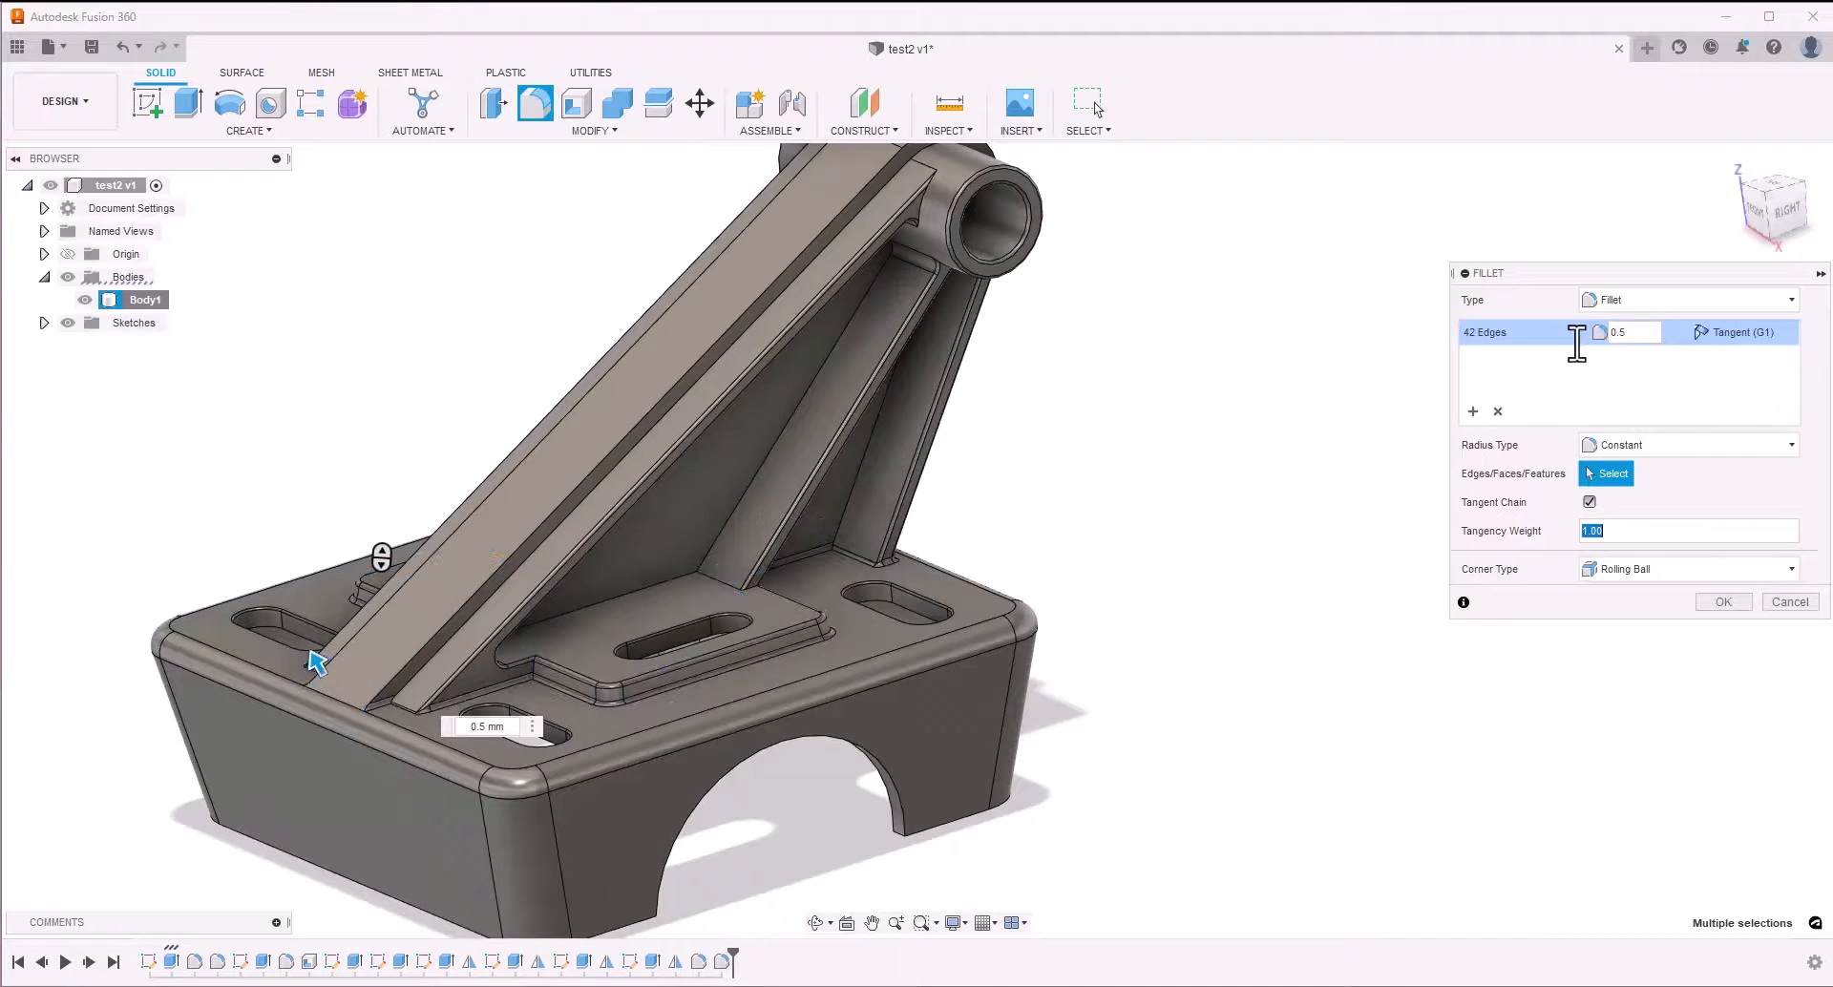
left_click(1721, 603)
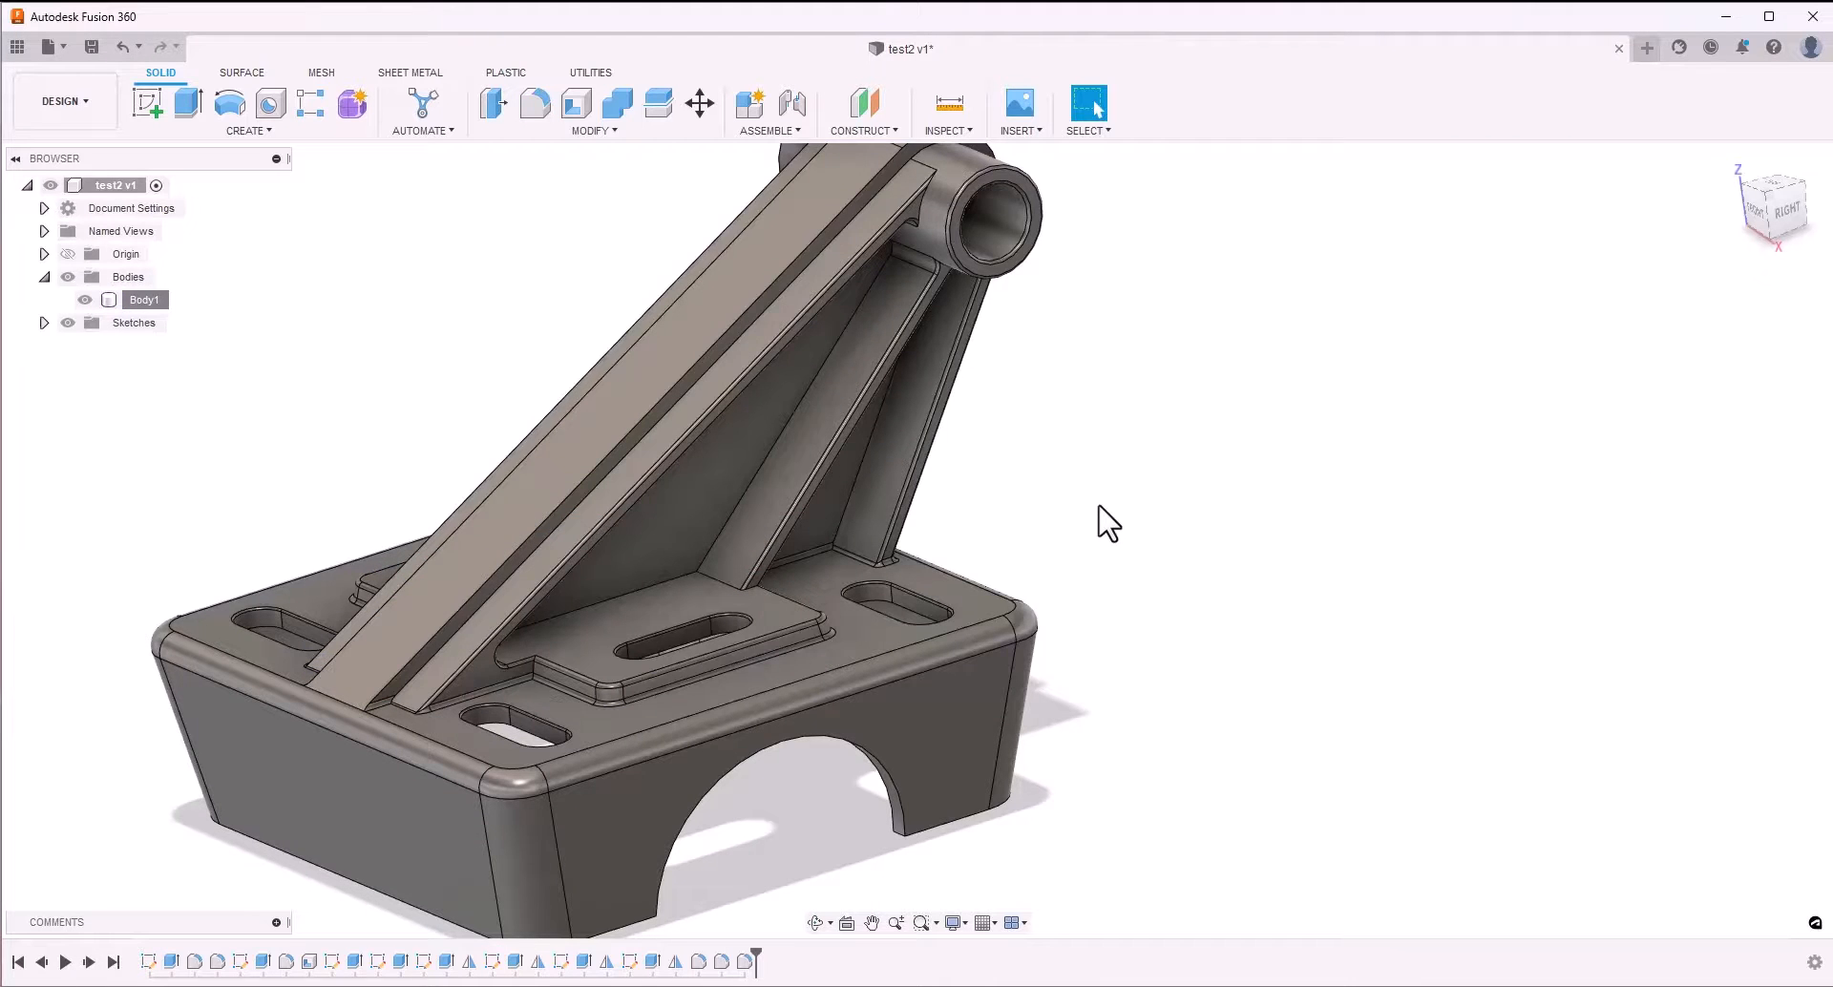
Assign the Aluminum physical material from the Fusion 360 Material Library's Metal category to the body
scroll(1112, 520, "down", 5)
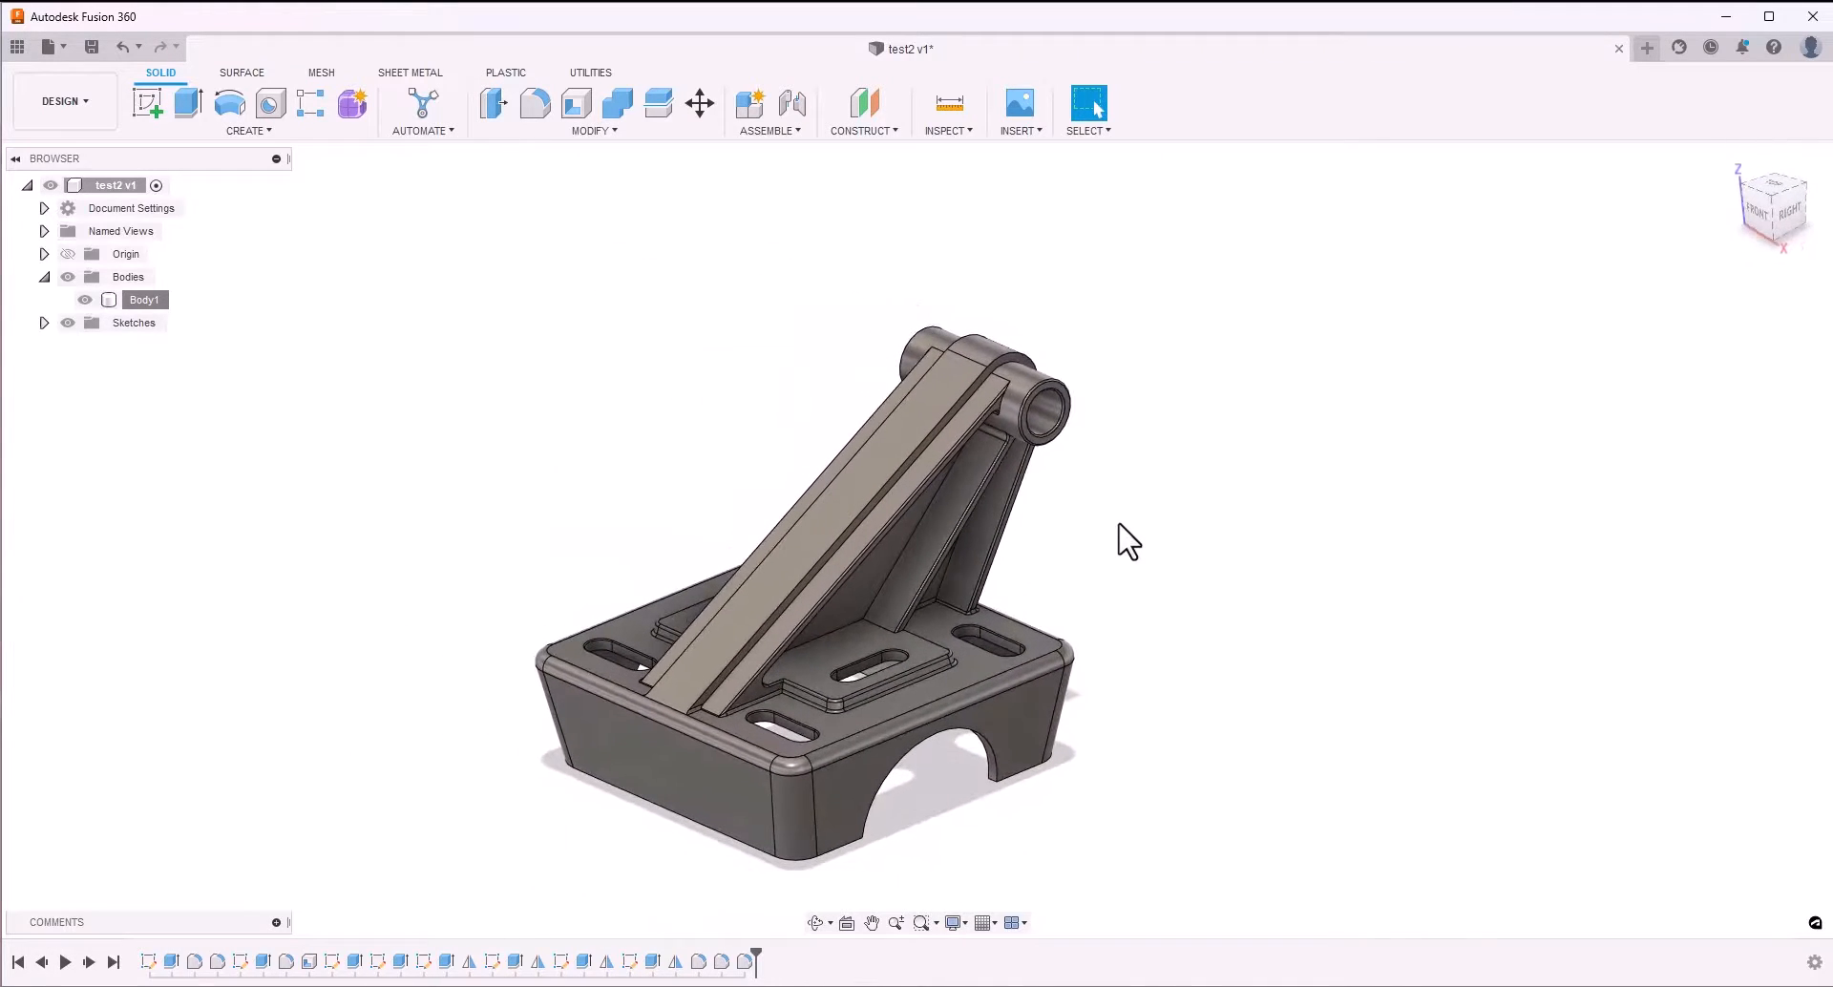
left_click(137, 300)
right_click(136, 302)
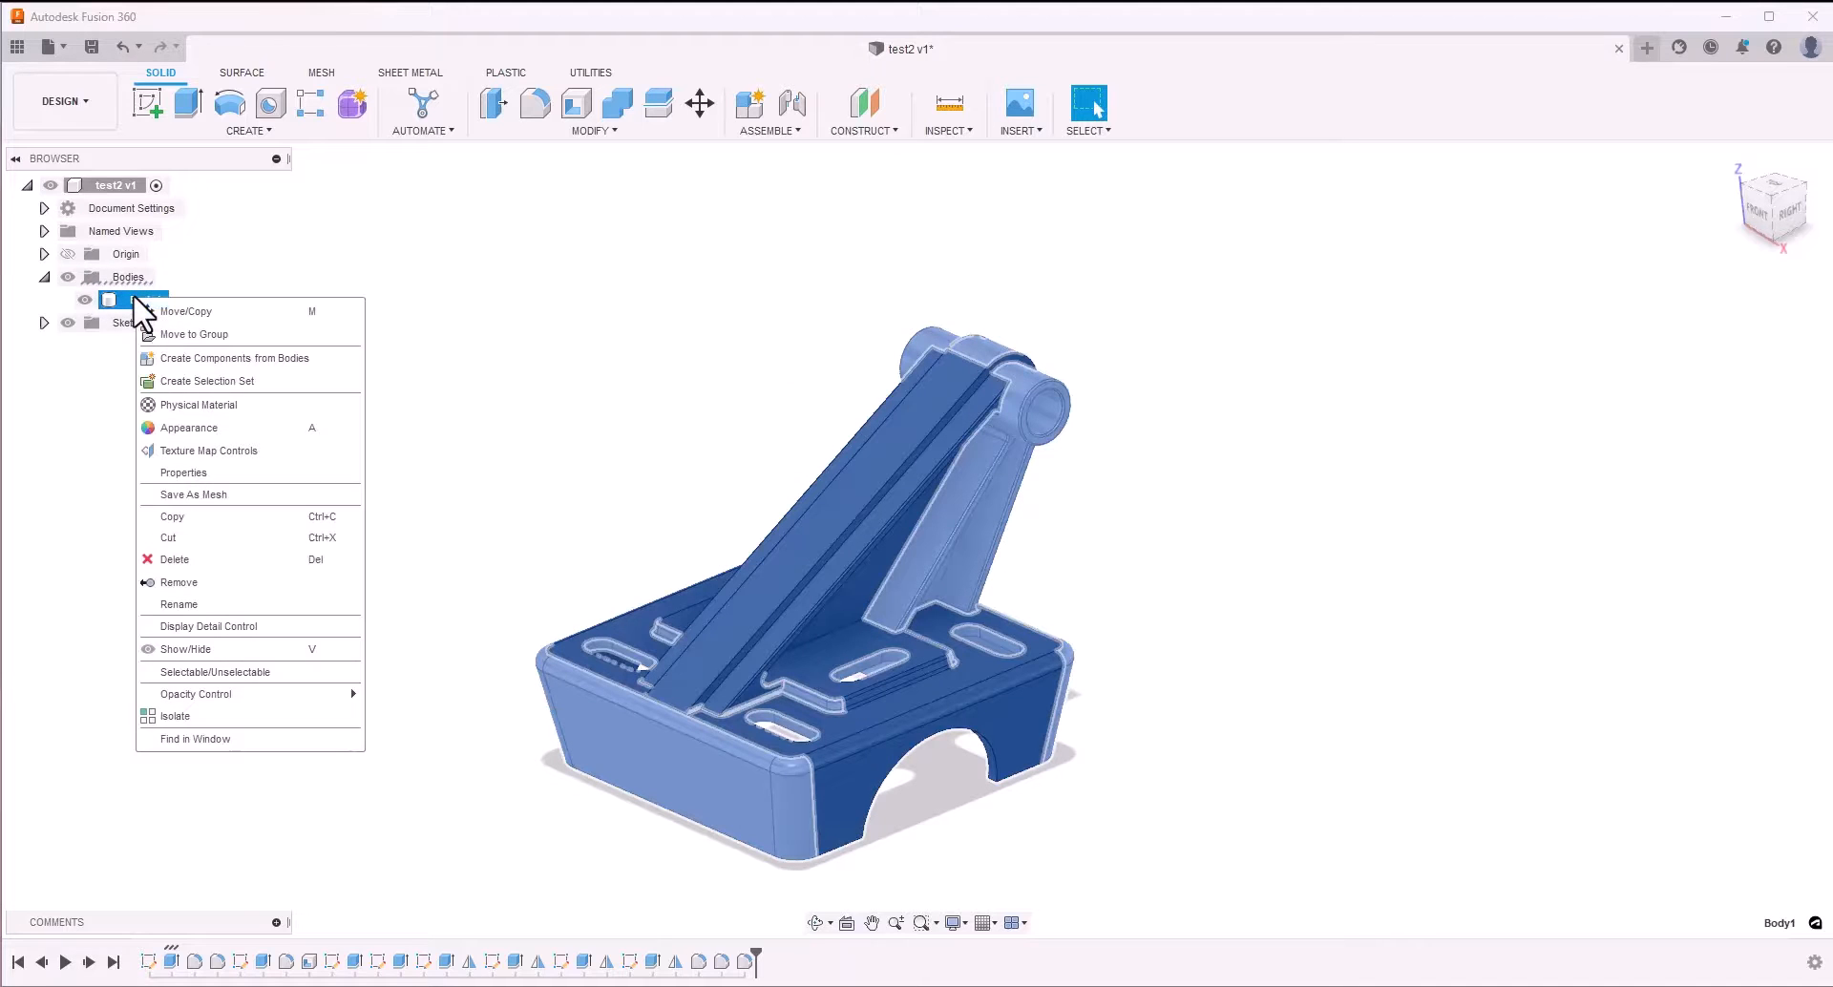
left_click(191, 407)
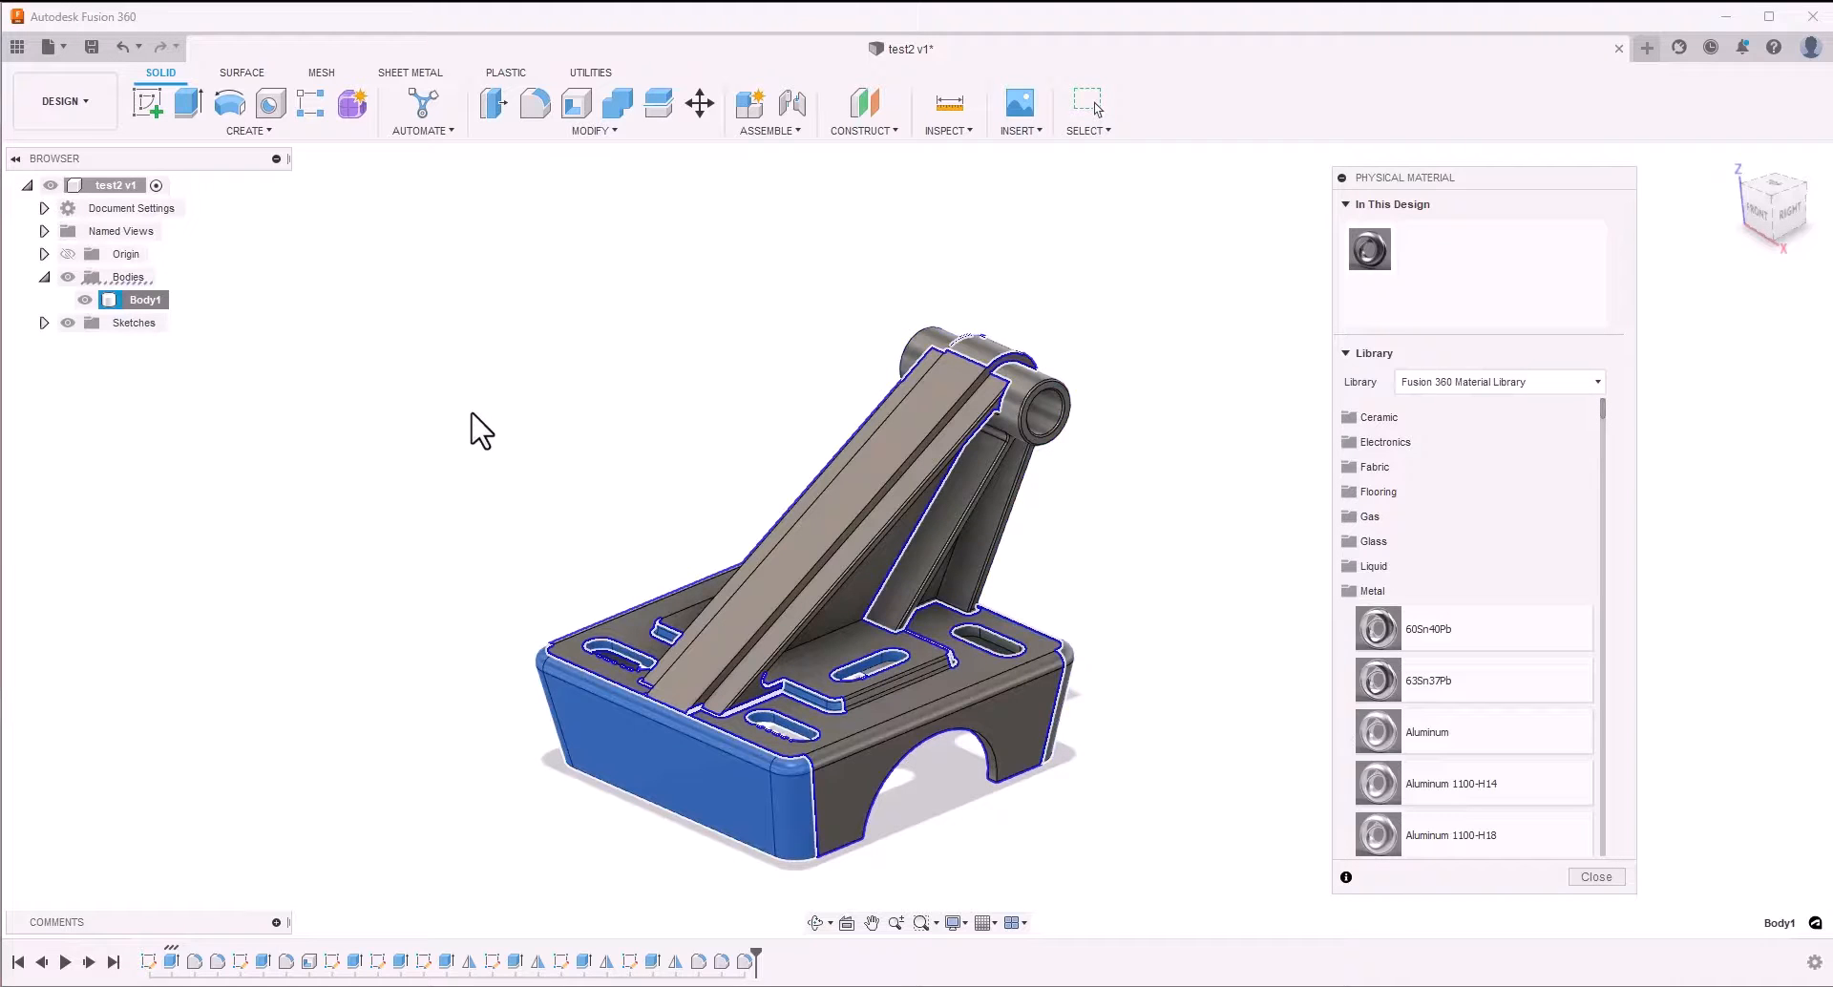
left_click(1375, 592)
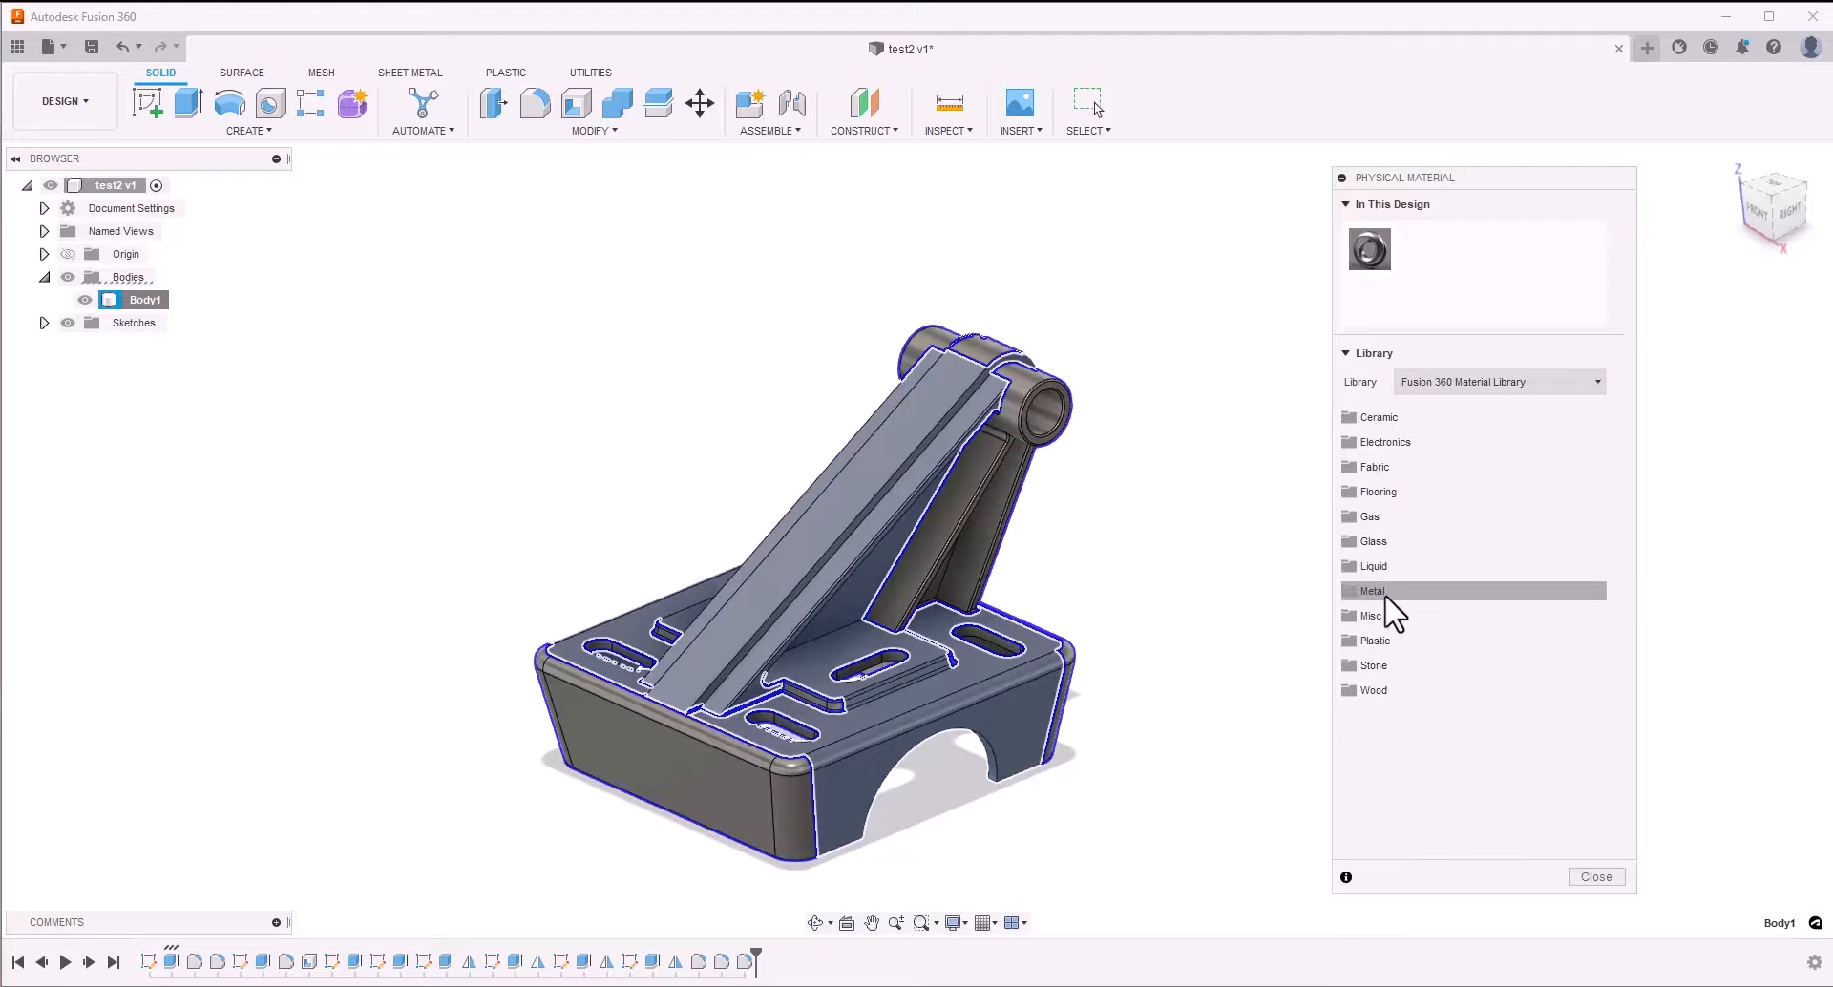
left_click(1375, 591)
scroll(1457, 635, "down", 3)
scroll(1458, 635, "up", 2)
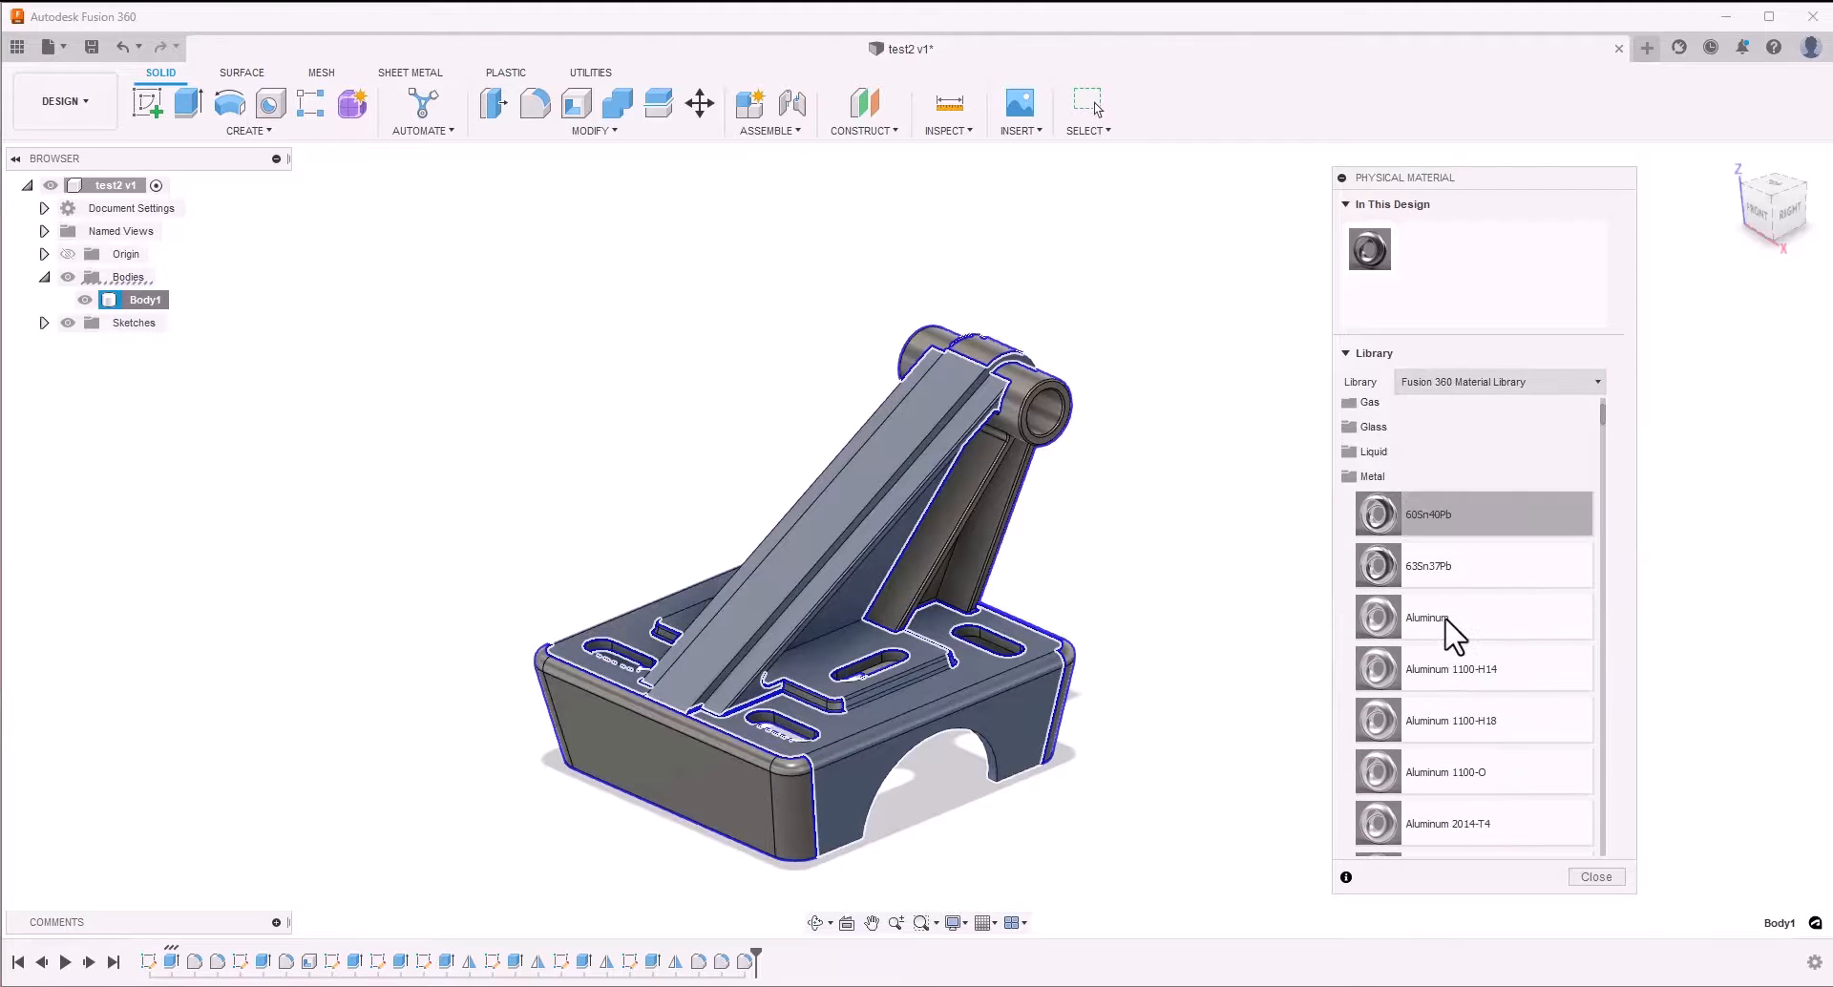
scroll(1470, 649, "down", 7)
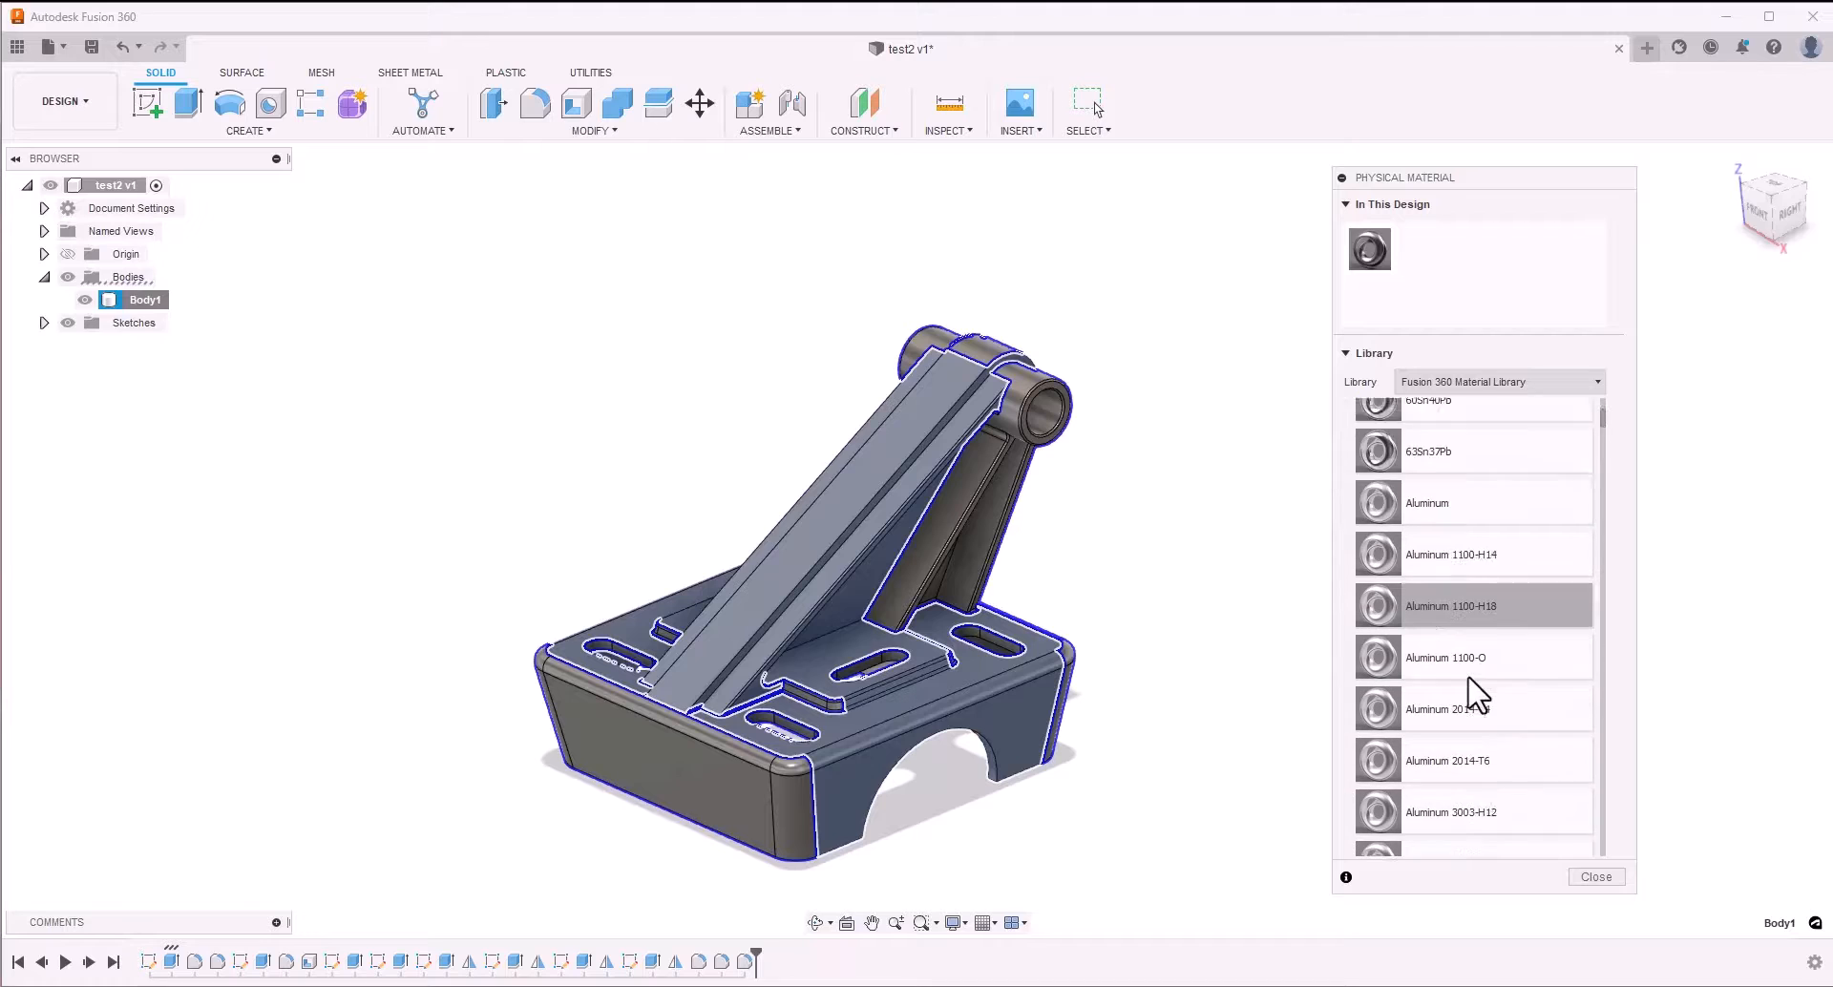
scroll(1470, 697, "up", 6)
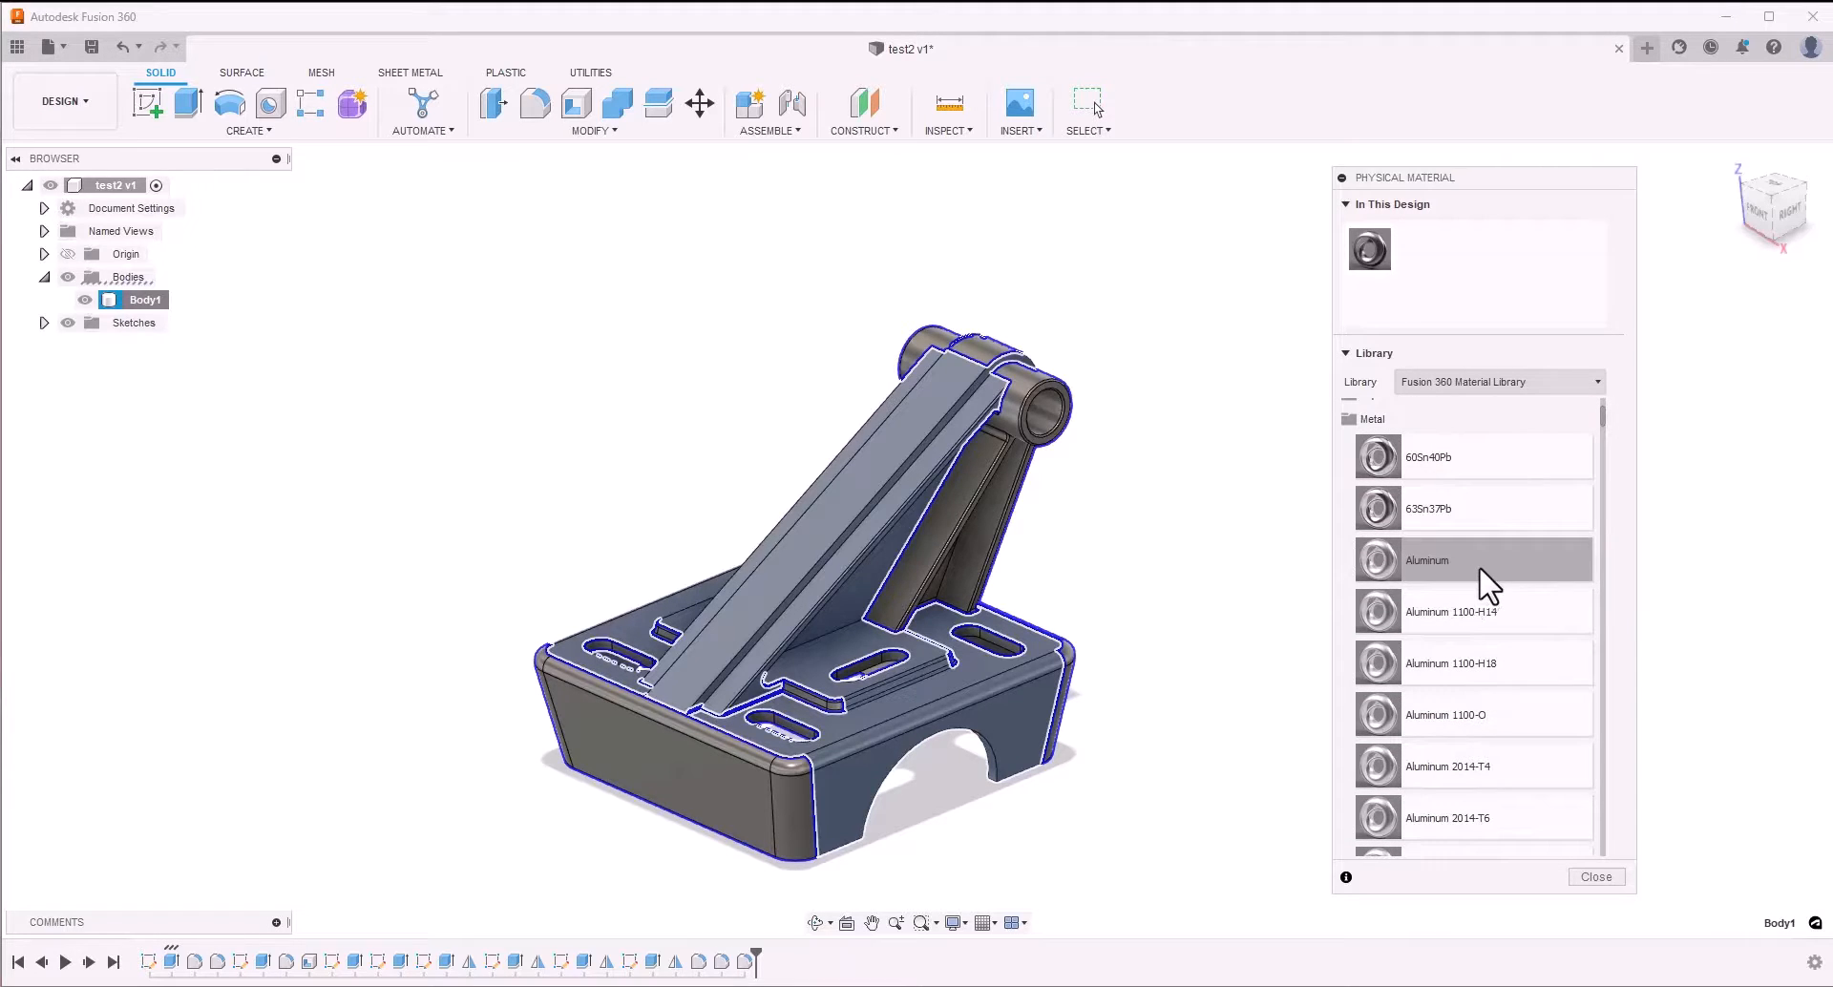
left_click_drag(1481, 571, 864, 464)
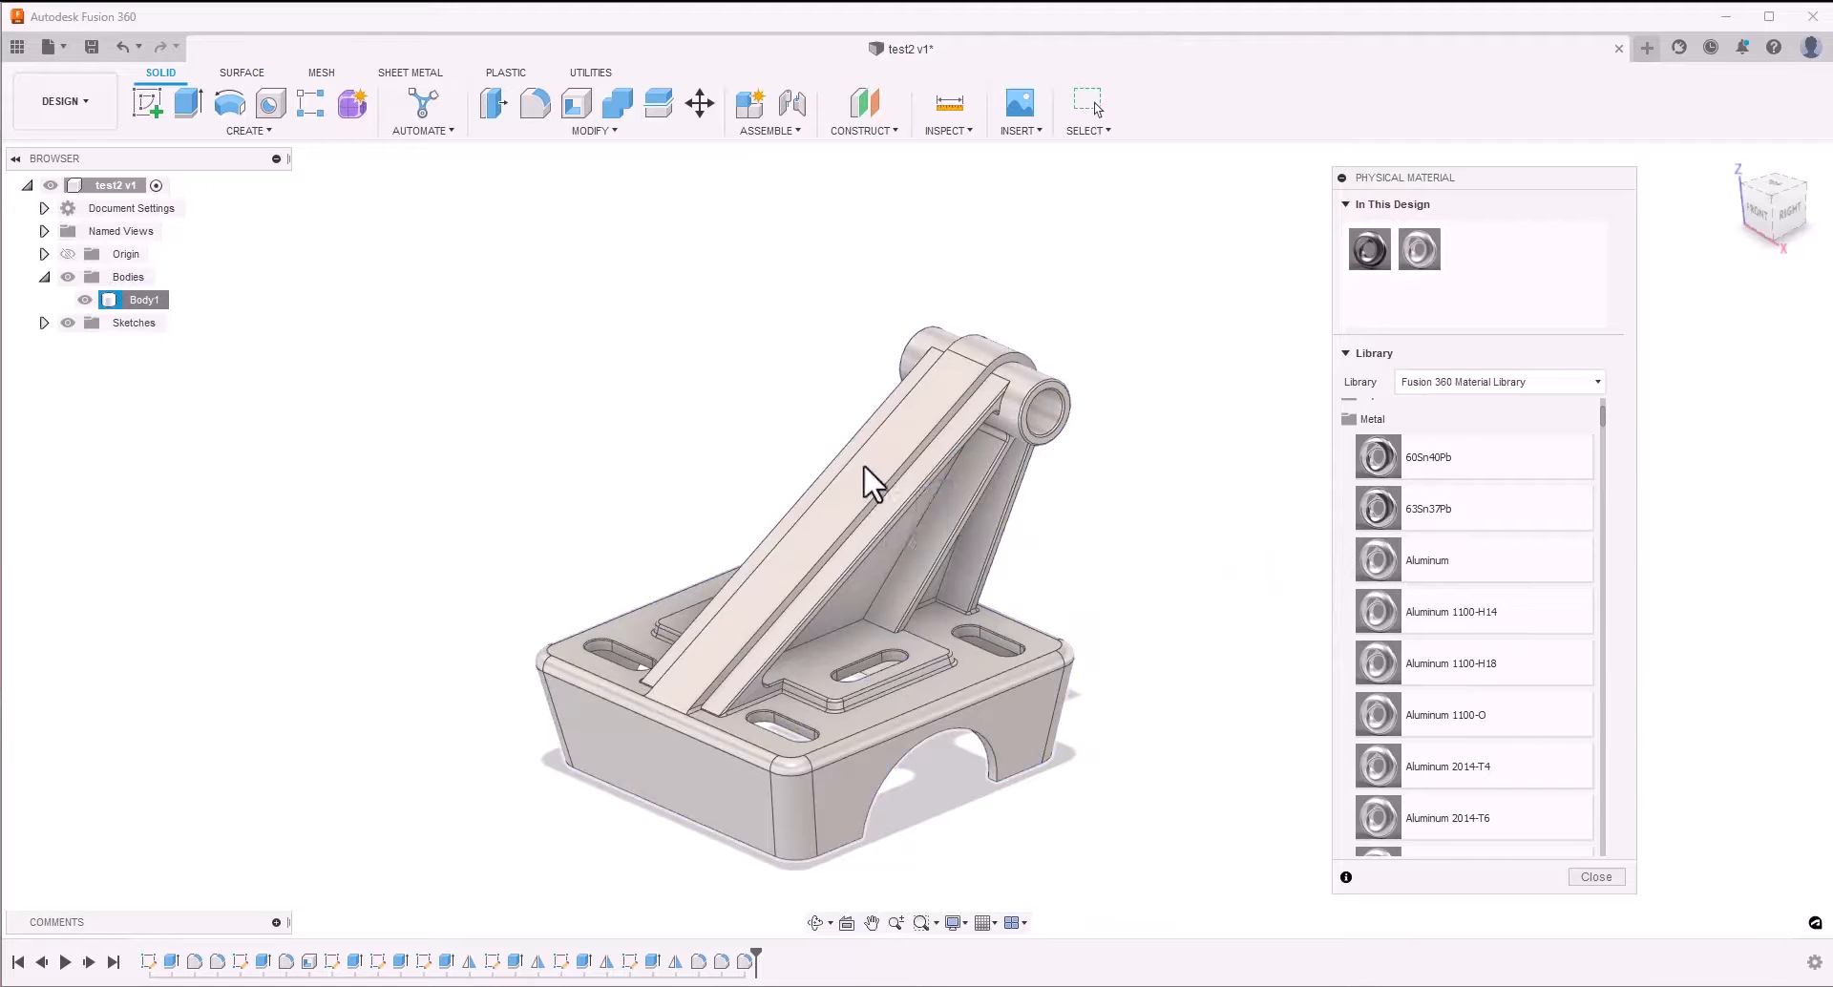
left_click(1597, 878)
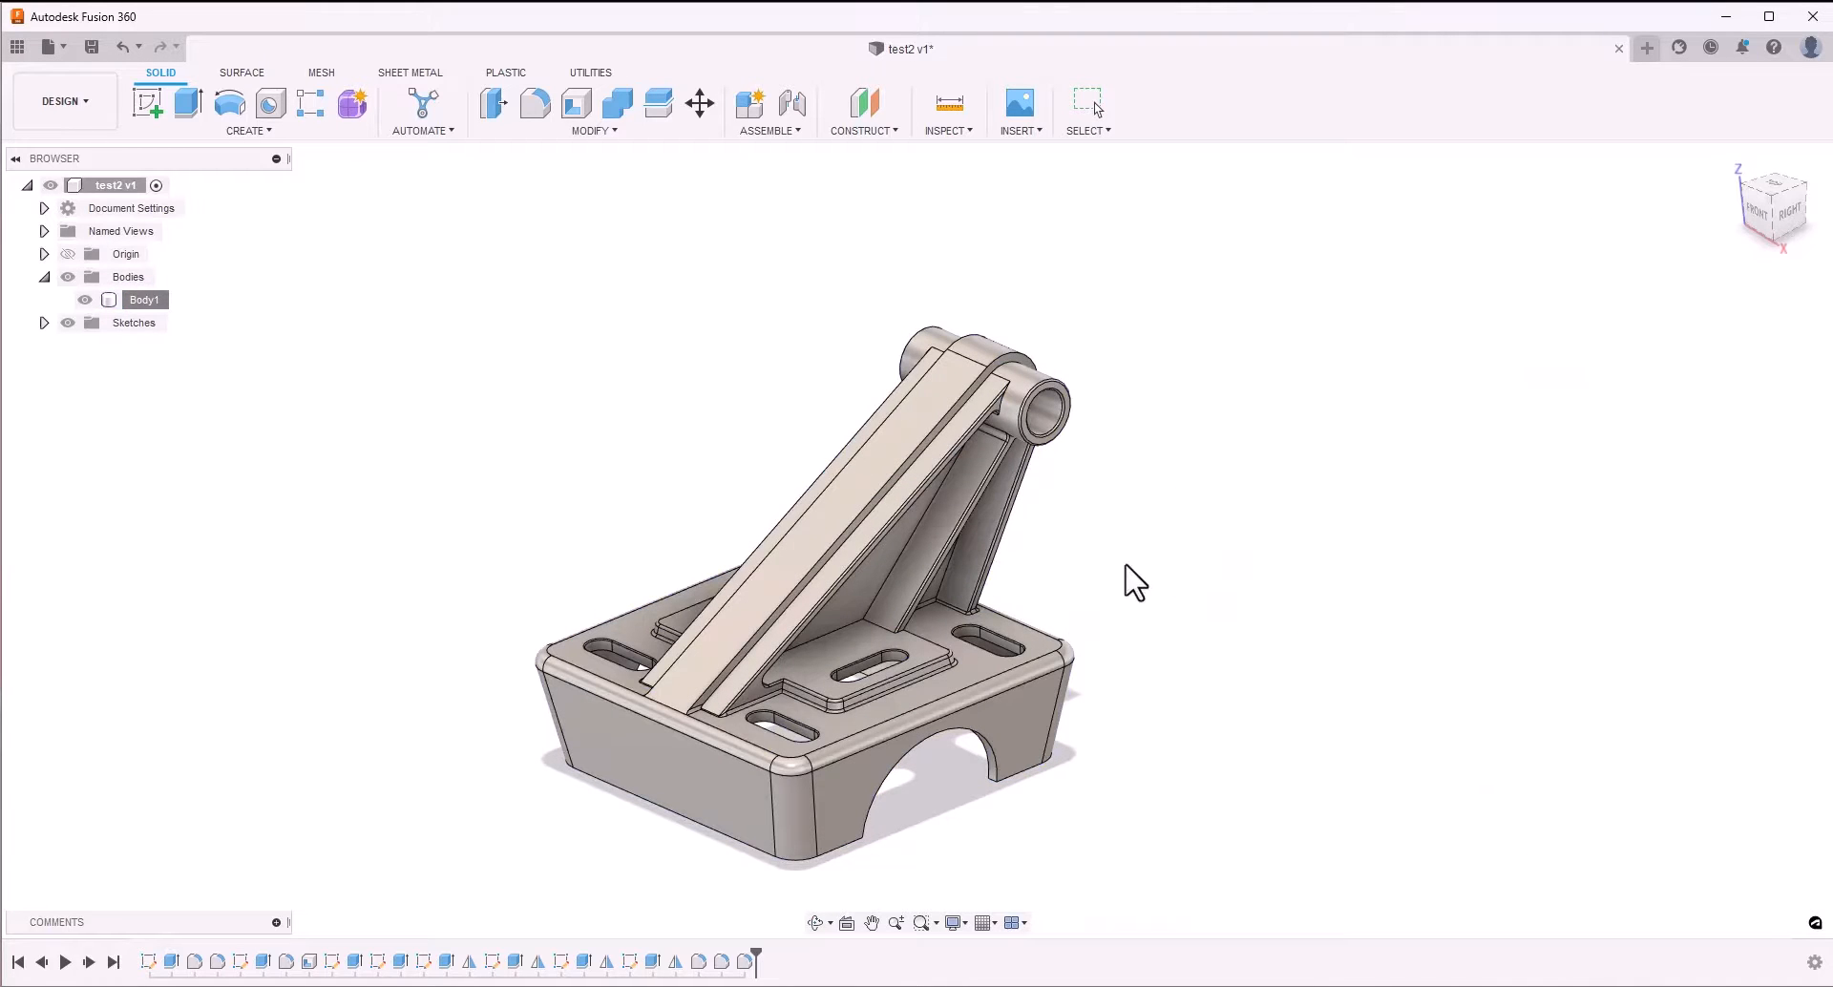